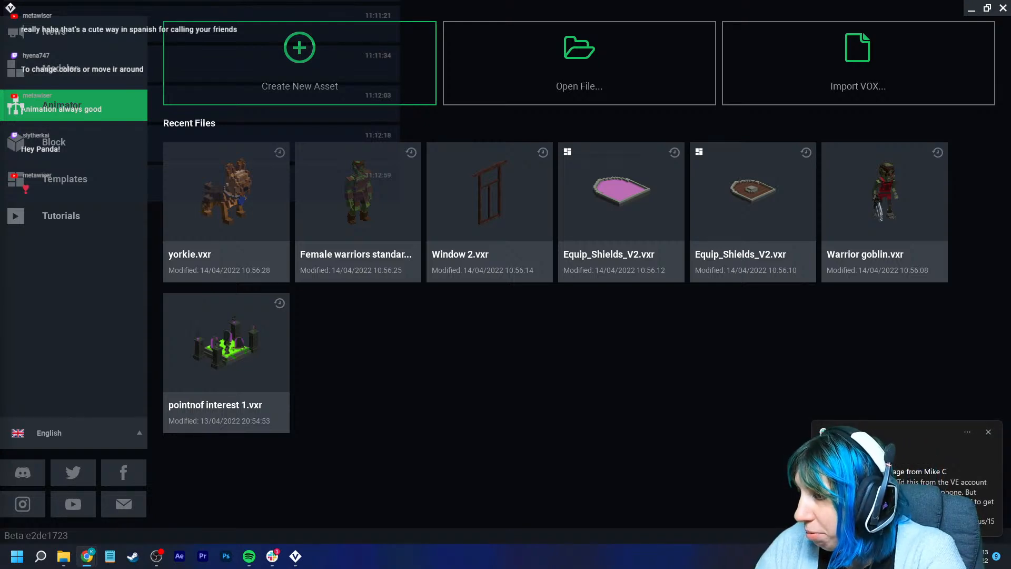
left_click(988, 431)
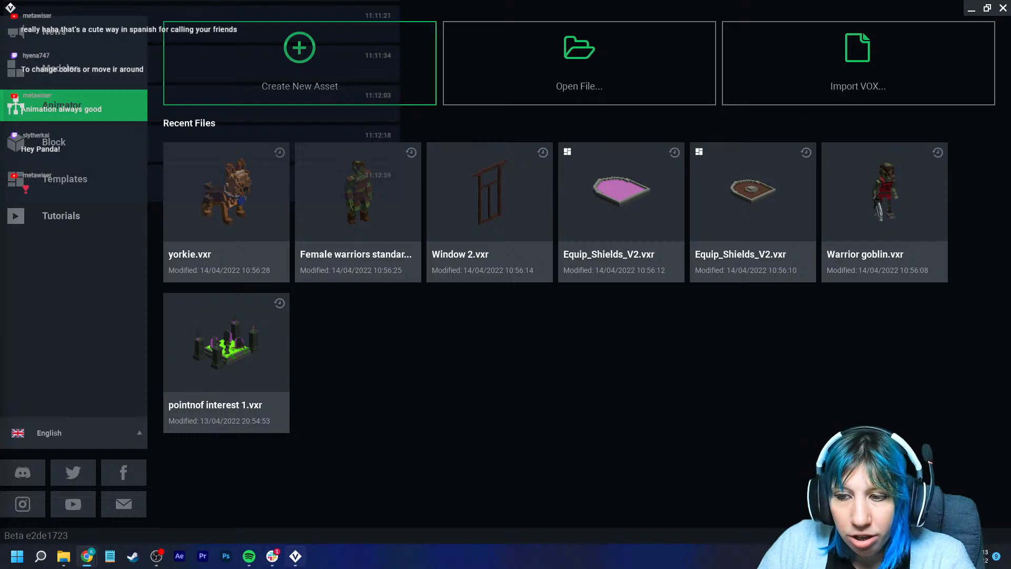
left_click(272, 556)
left_click(273, 556)
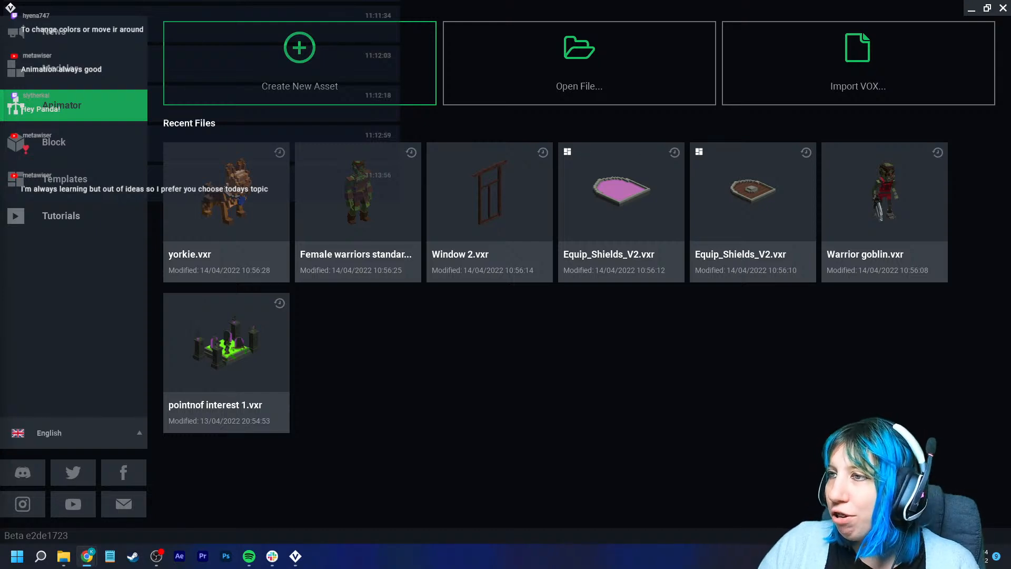
- Create a new animation asset named face inside the Thursday morning folder of VoxEdit
left_click(300, 63)
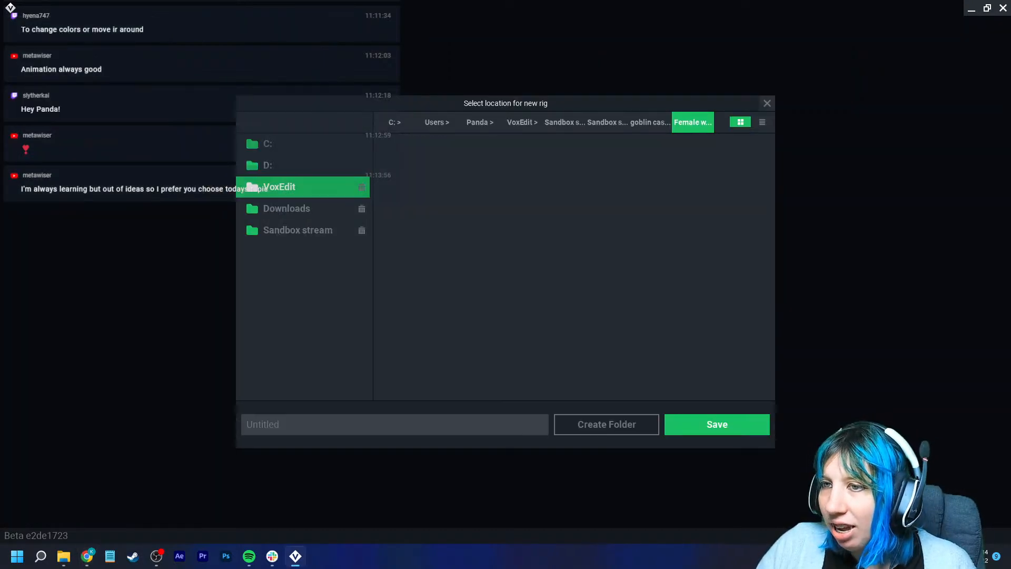
left_click(279, 187)
scroll(525, 290, "down", 5)
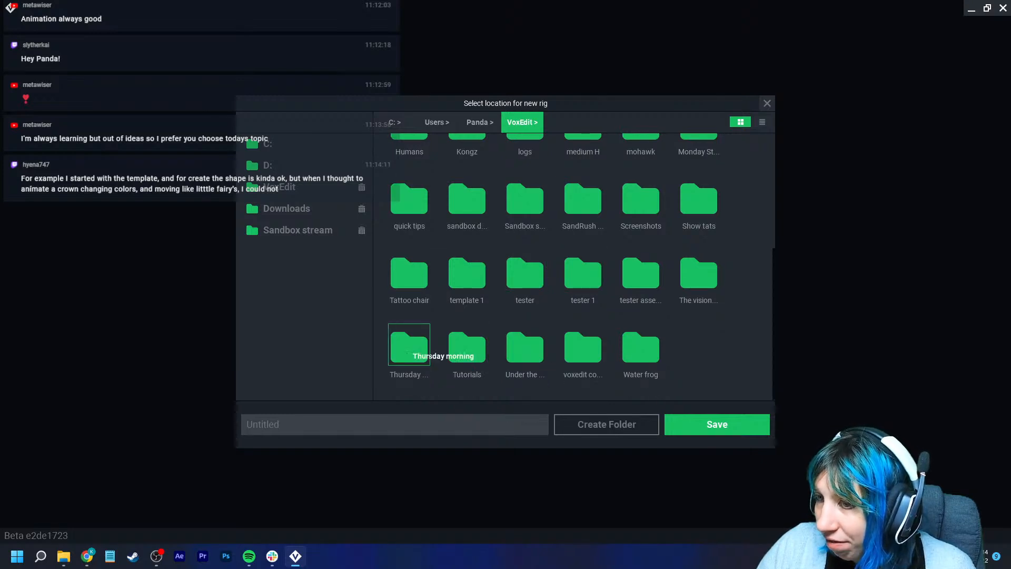
double_click(408, 344)
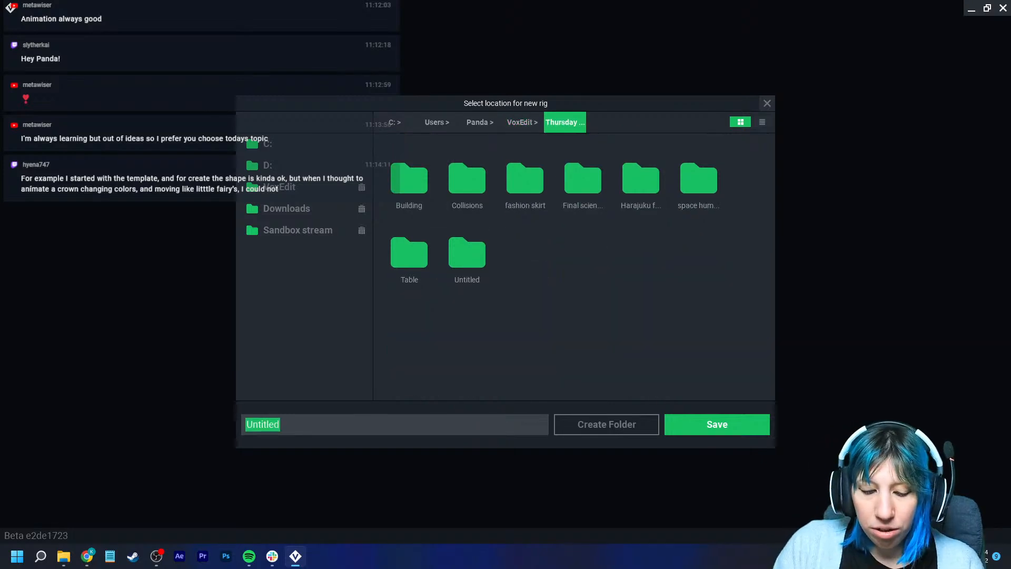
type("face")
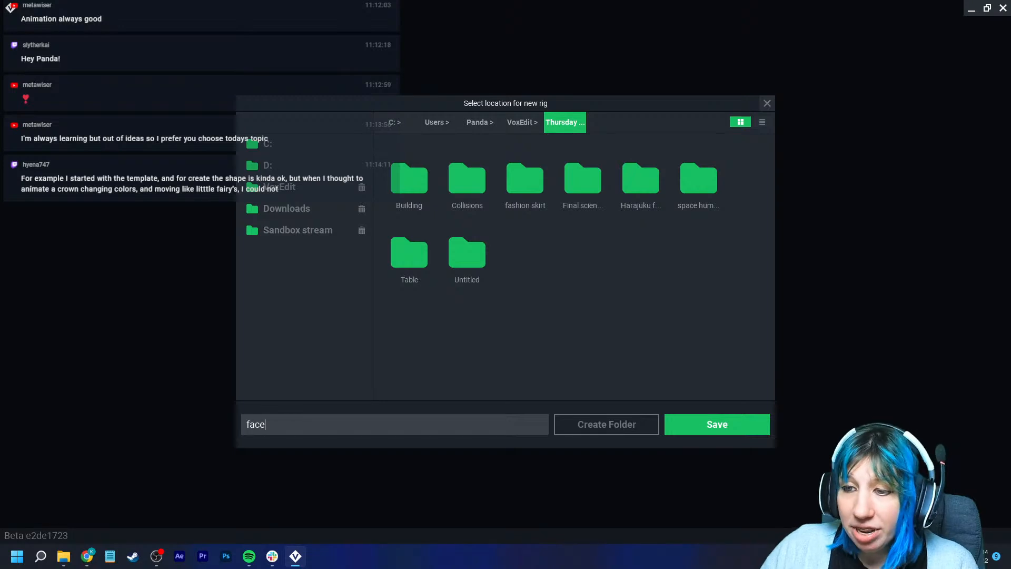
left_click(717, 424)
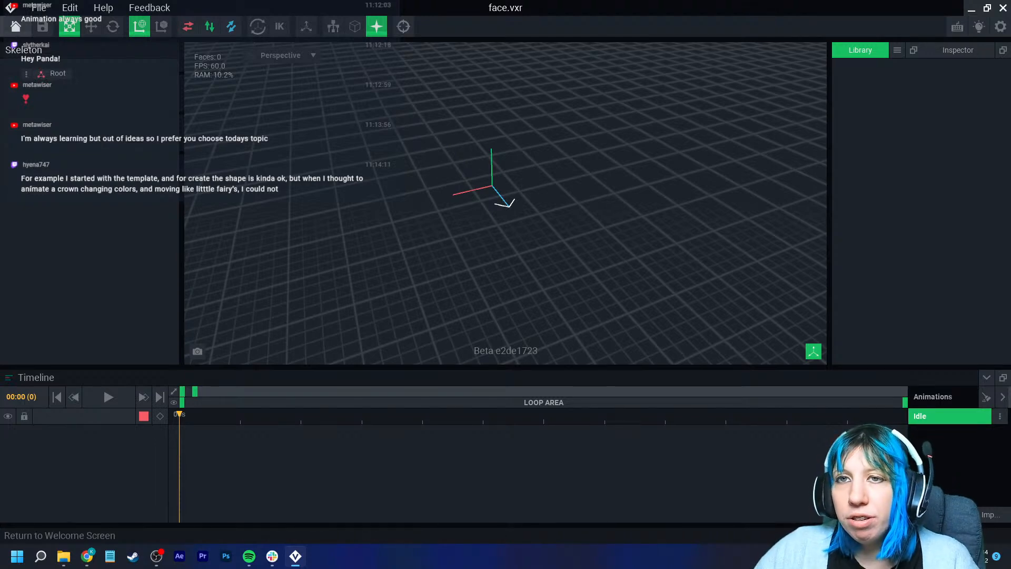
left_click(16, 27)
left_click(395, 202)
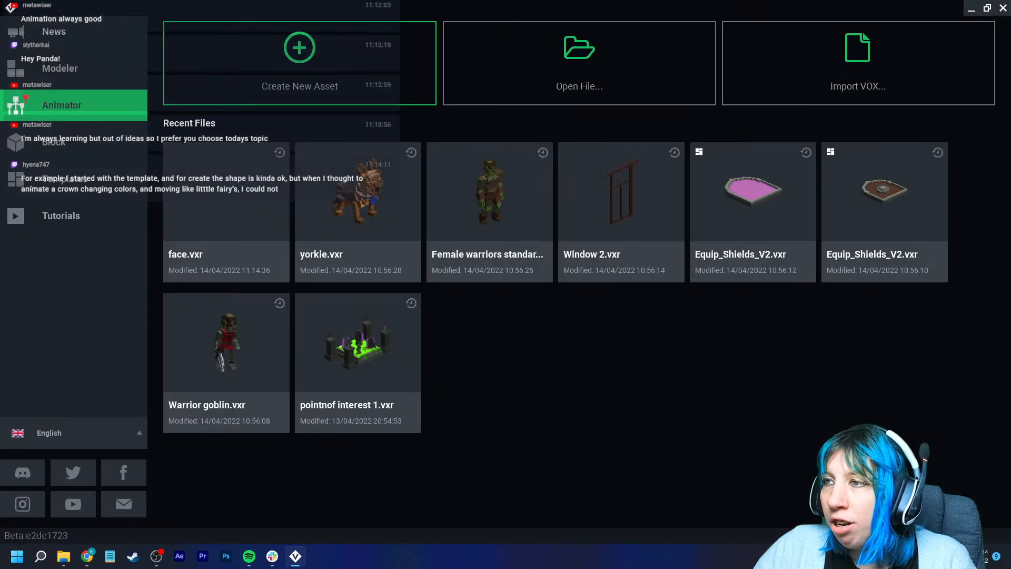
left_click(579, 58)
left_click(565, 122)
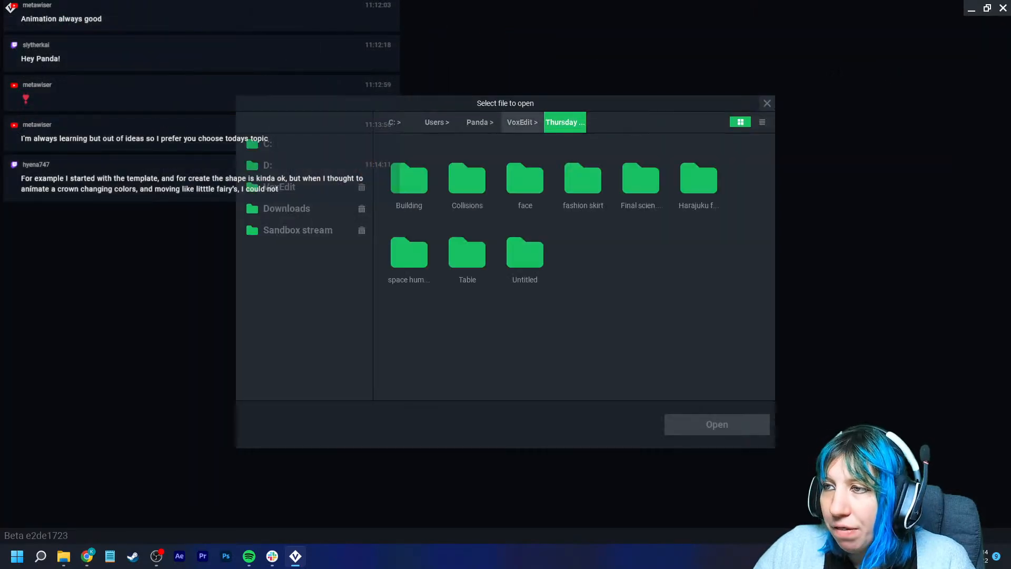
left_click(298, 231)
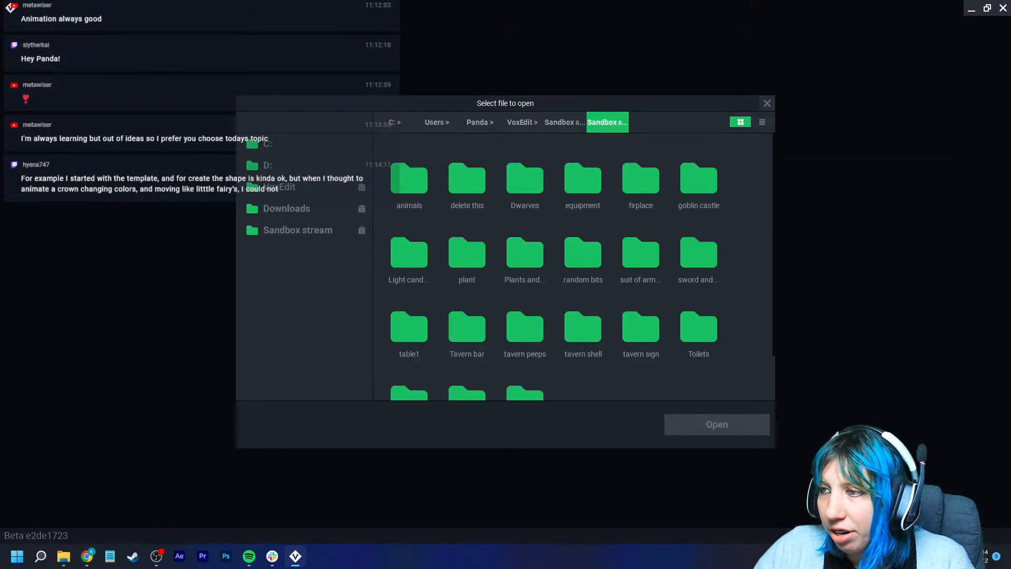
left_click(767, 103)
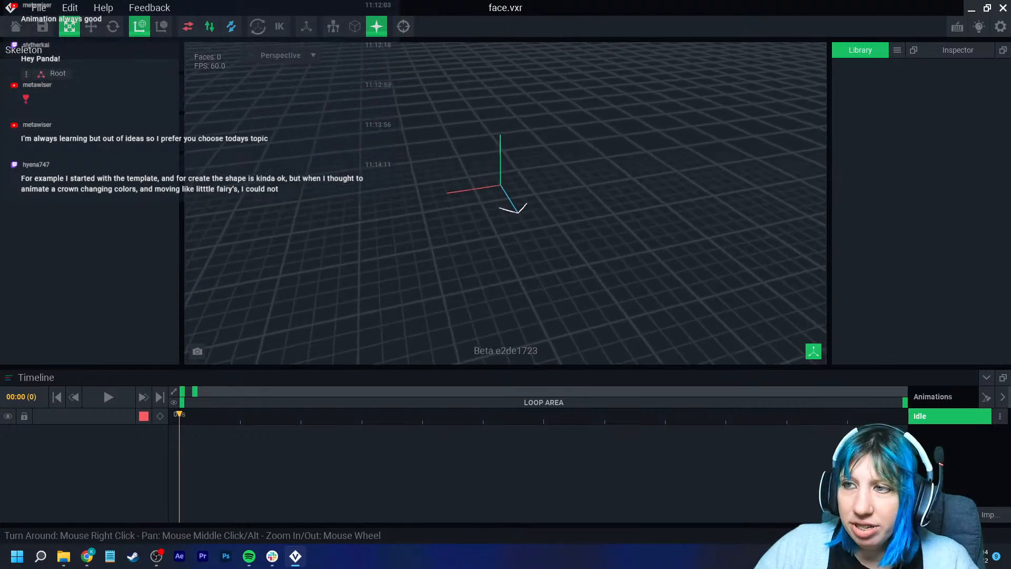
left_click(26, 73)
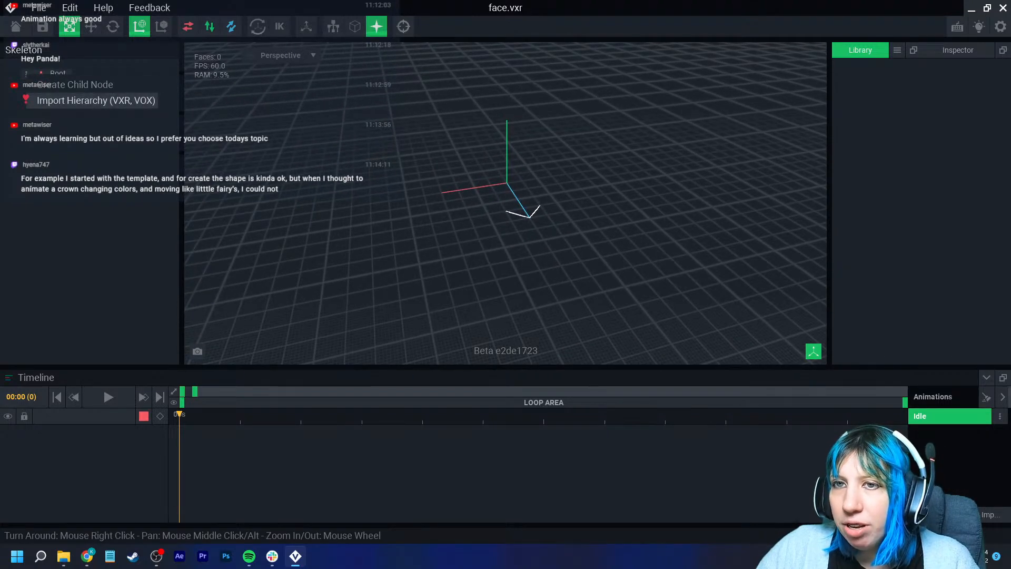
left_click(68, 99)
left_click(522, 122)
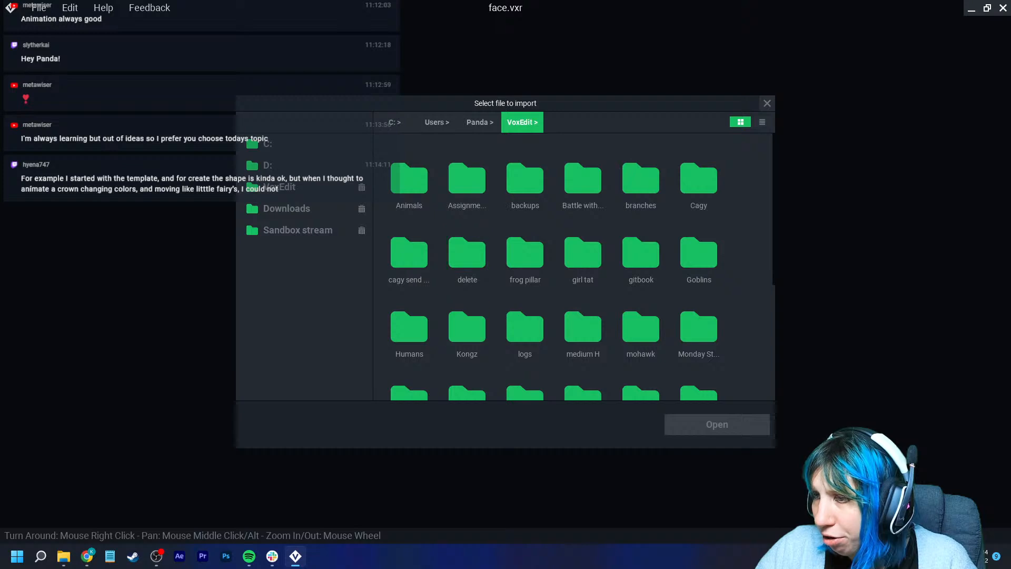
double_click(583, 327)
left_click(521, 123)
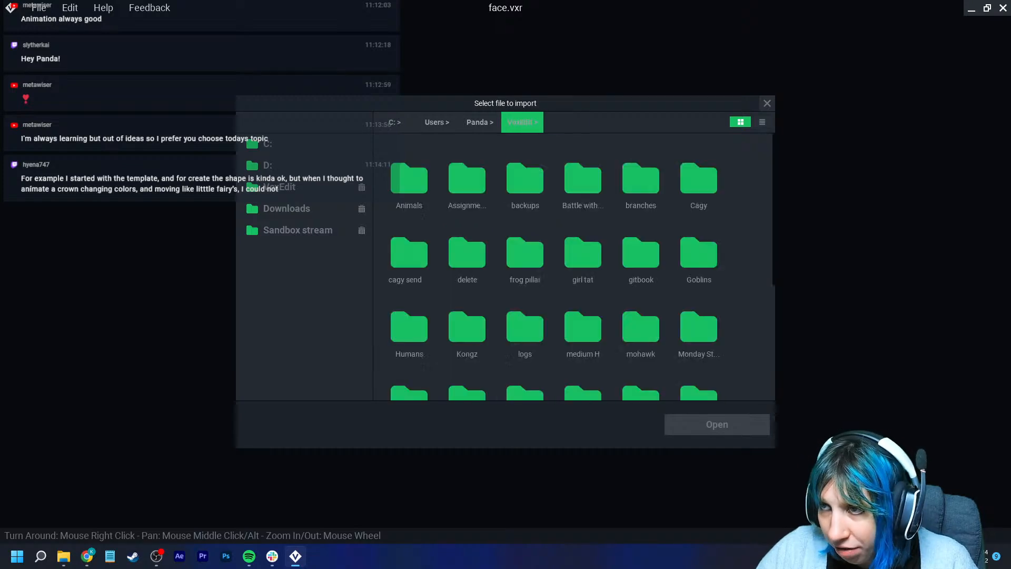
left_click(768, 103)
- Import a human character hierarchy from the Humans folder under the Root node
right_click(52, 73)
left_click(79, 98)
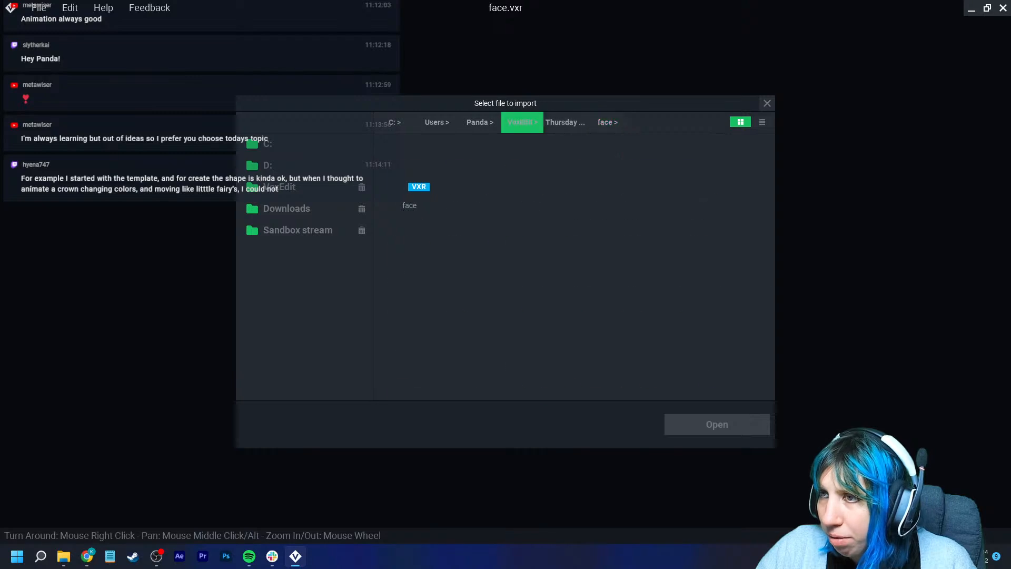
left_click(521, 122)
double_click(583, 327)
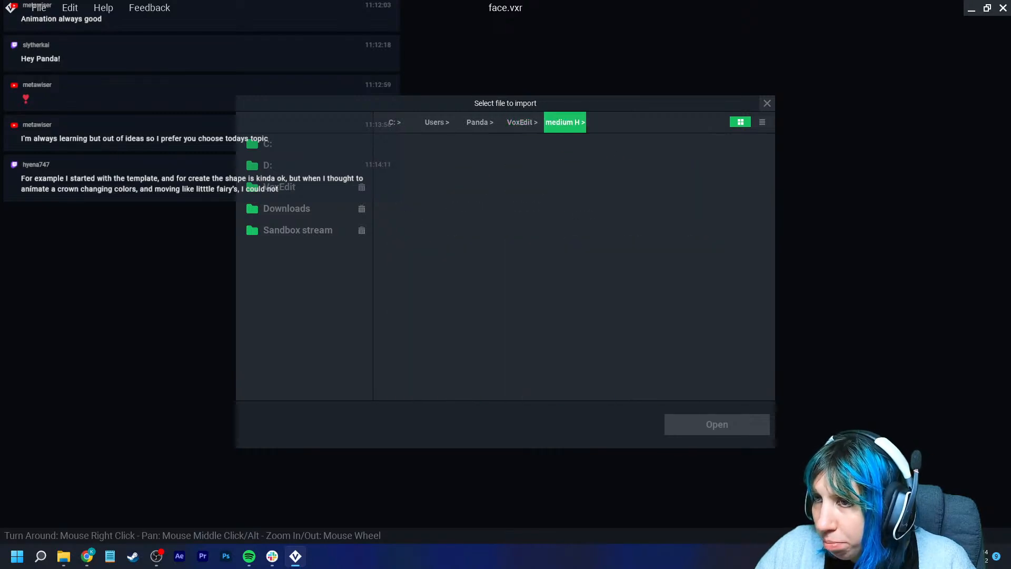
left_click(522, 123)
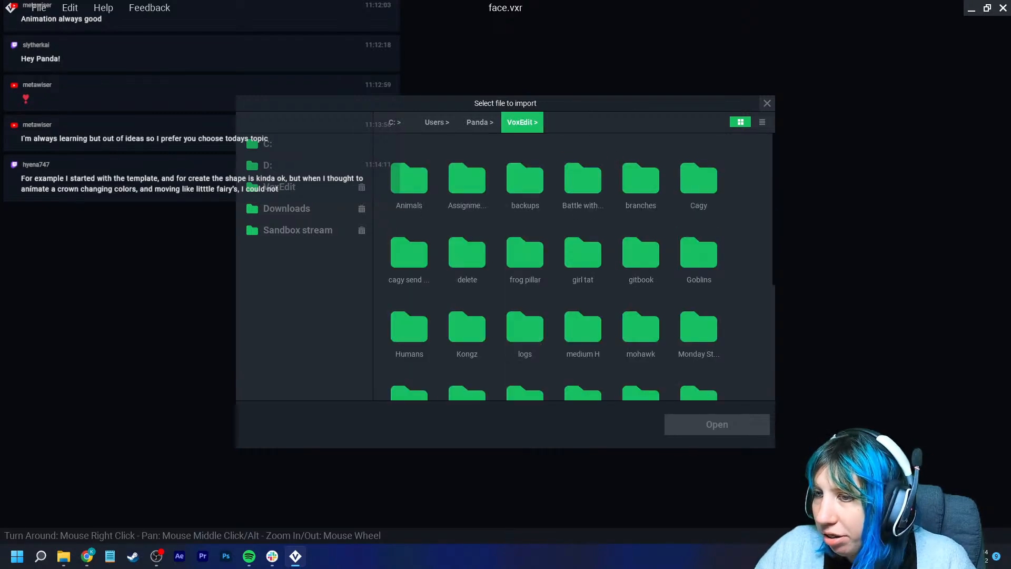
double_click(409, 324)
double_click(467, 179)
left_click(409, 175)
left_click(717, 425)
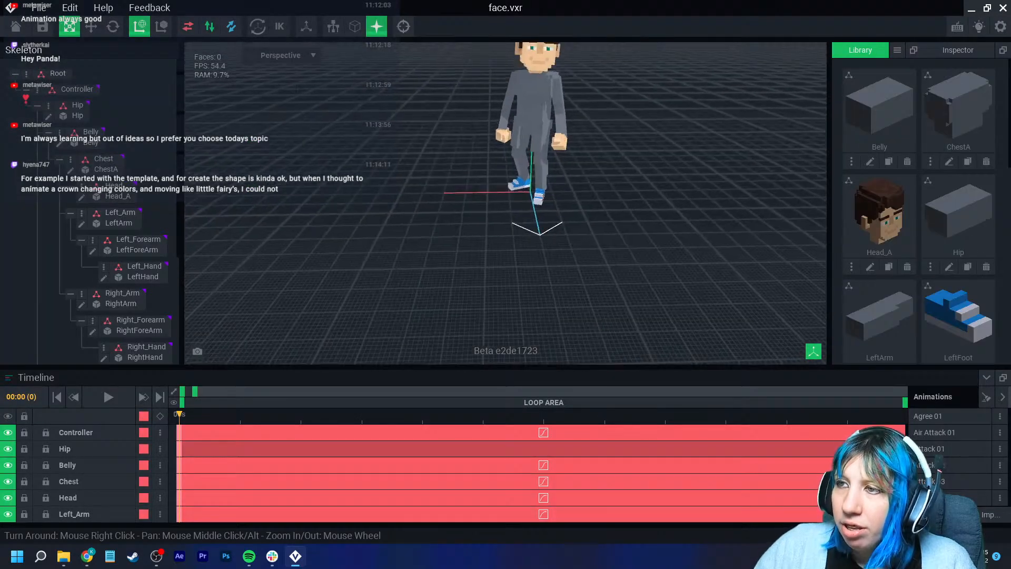
- Save face.vxr and return to the welcome screen
scroll(514, 248, "up", 3)
right_click_drag(495, 261, 509, 240)
scroll(510, 251, "down", 3)
scroll(508, 240, "up", 3)
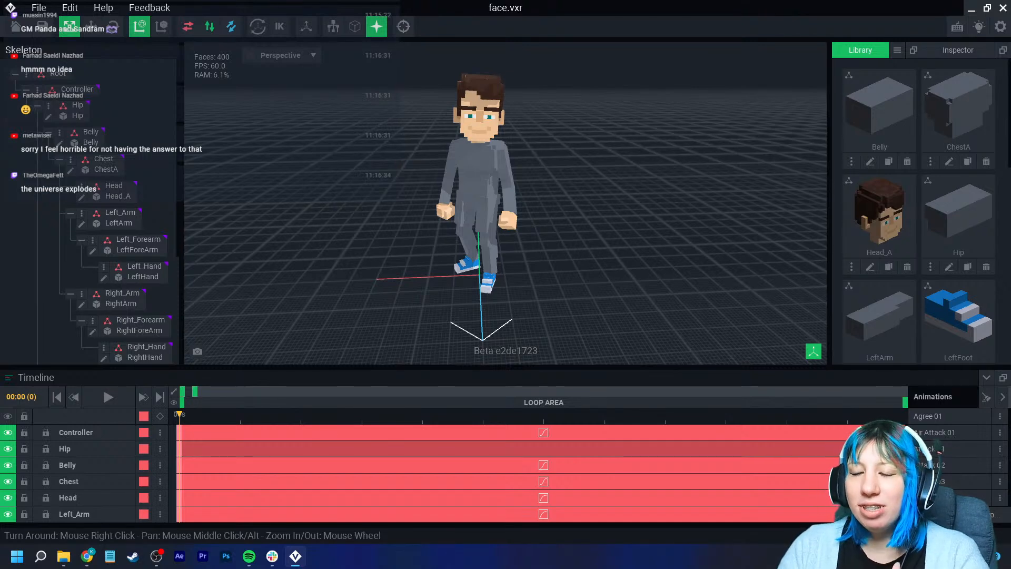
left_click(15, 26)
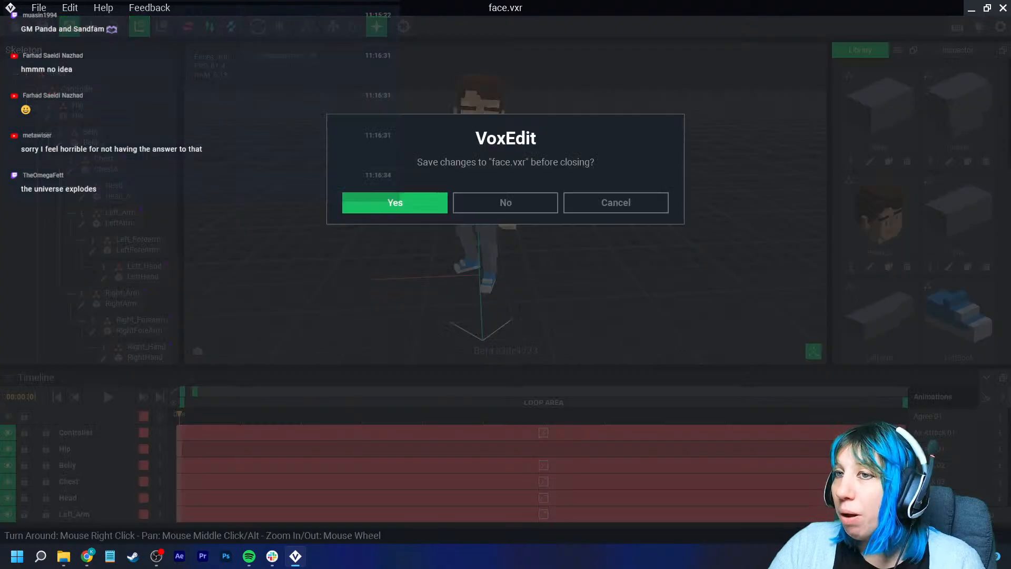
left_click(395, 203)
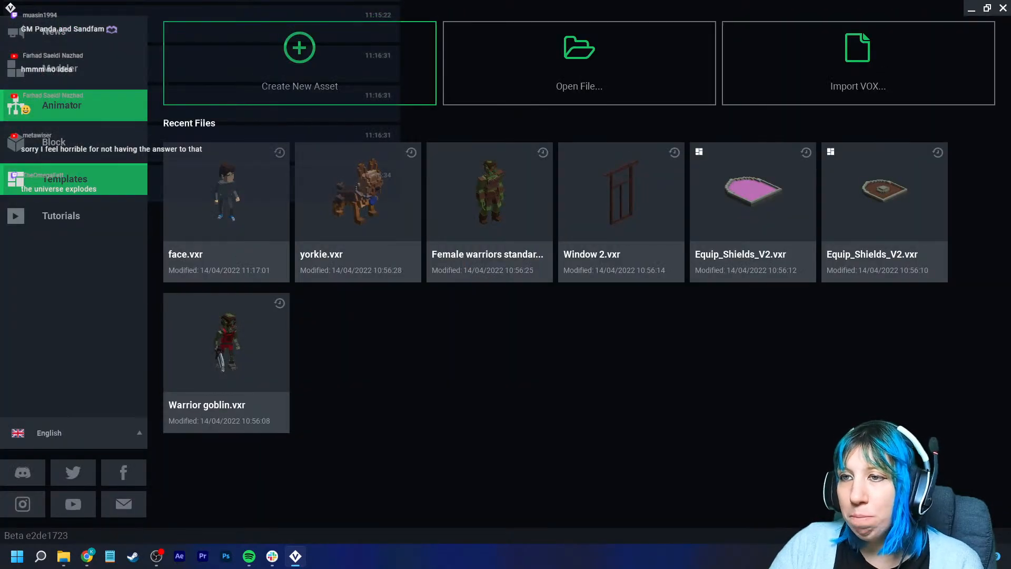
- Reopen face.vxr from the Animator section's recent files
left_click(64, 179)
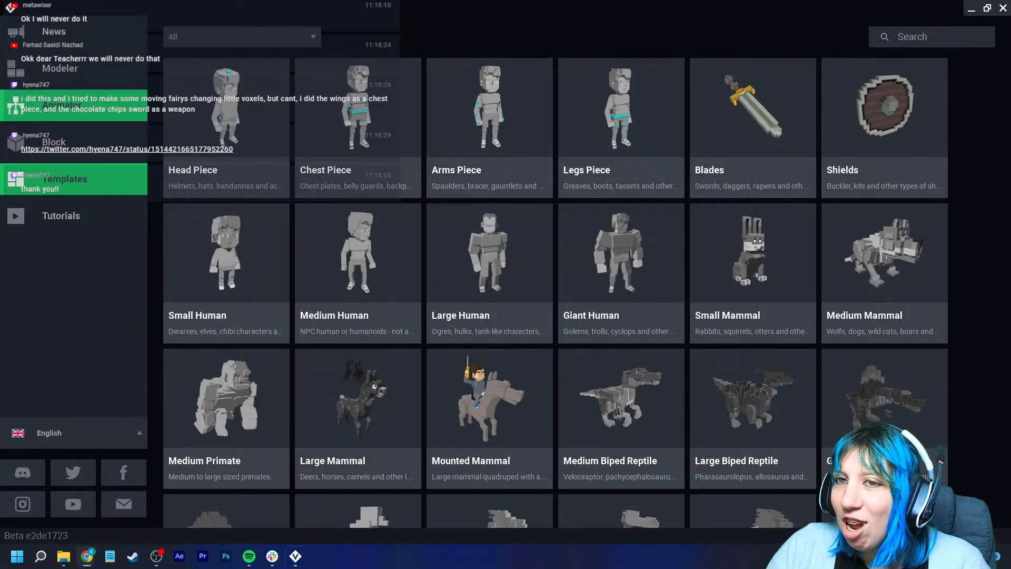
left_click(61, 105)
left_click(237, 195)
- Orbit and zoom around the imported character to examine its body parts
scroll(490, 129, "up", 3)
scroll(479, 151, "up", 8)
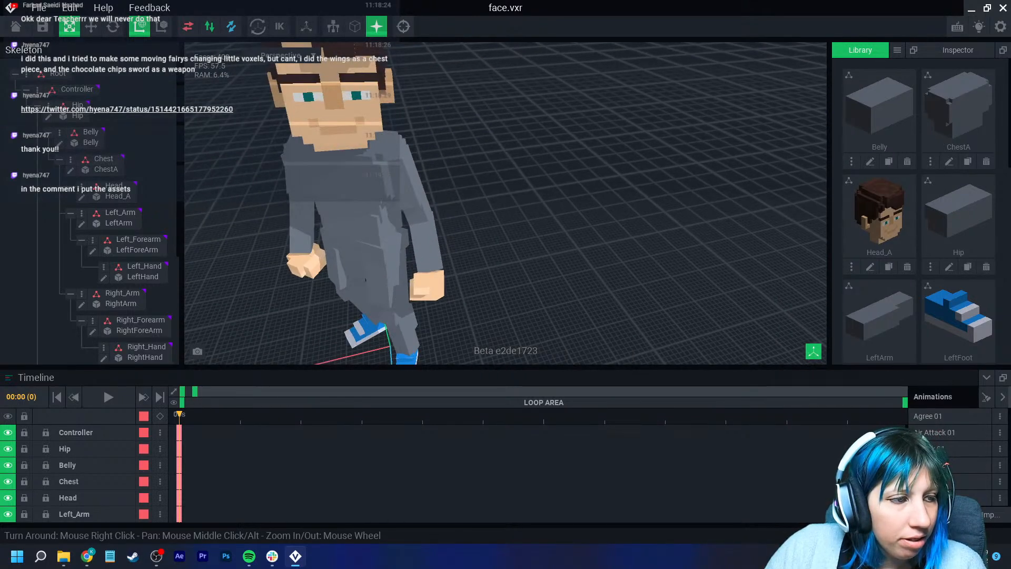
middle_click_drag(389, 168, 450, 157)
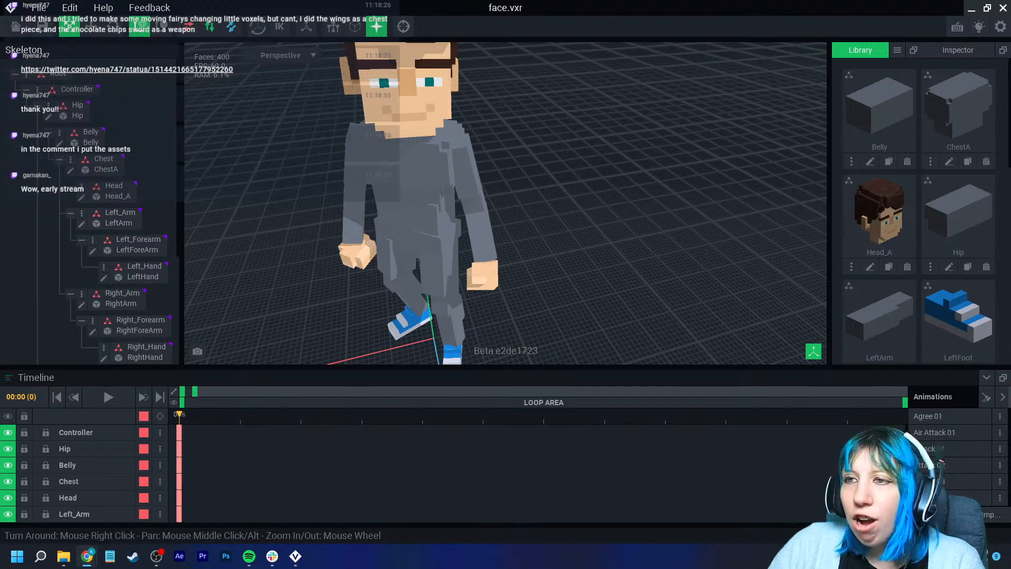
scroll(364, 169, "down", 3)
scroll(387, 253, "up", 3)
right_click_drag(388, 279, 385, 240)
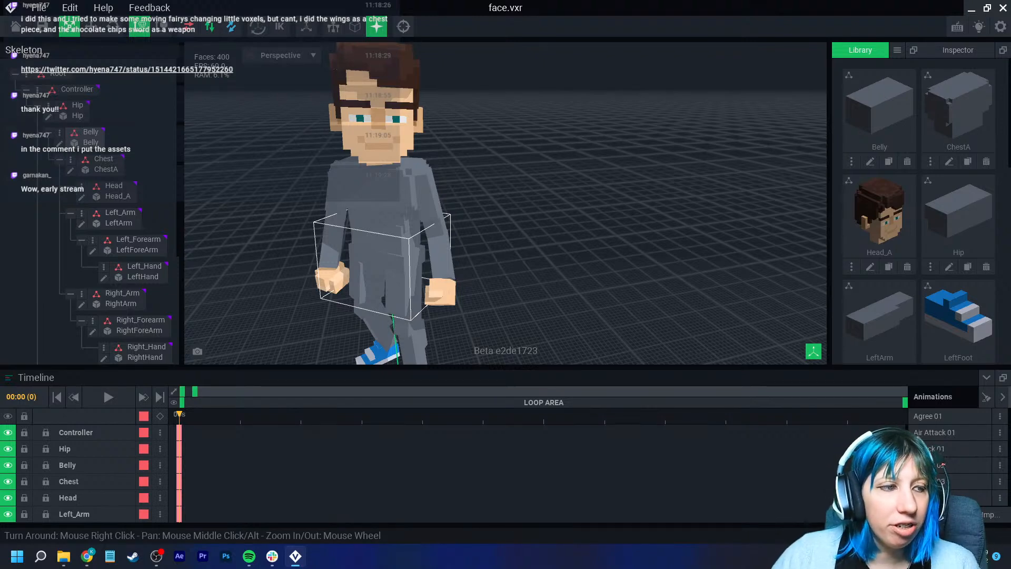
scroll(379, 200, "down", 4)
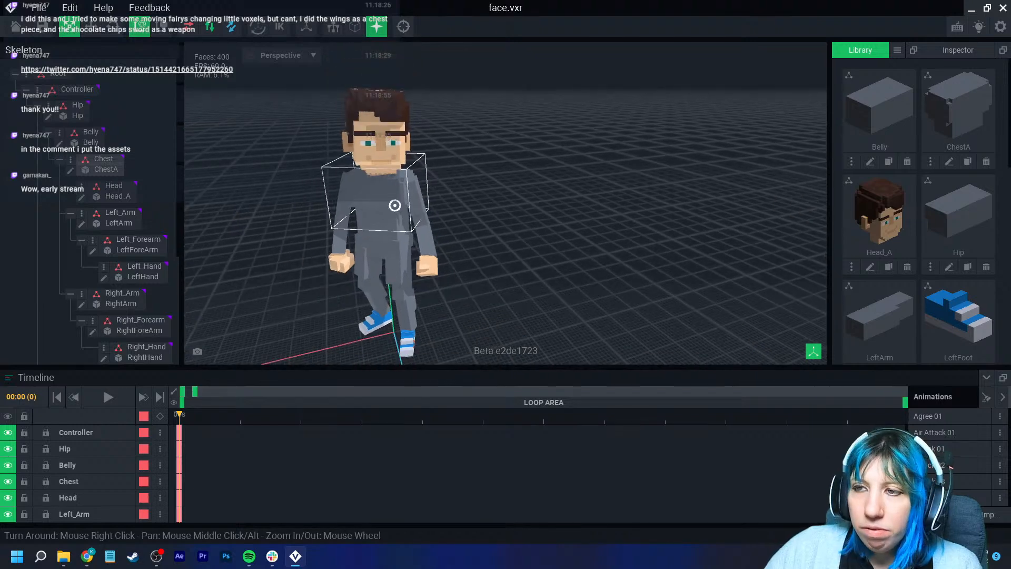
scroll(369, 248, "up", 3)
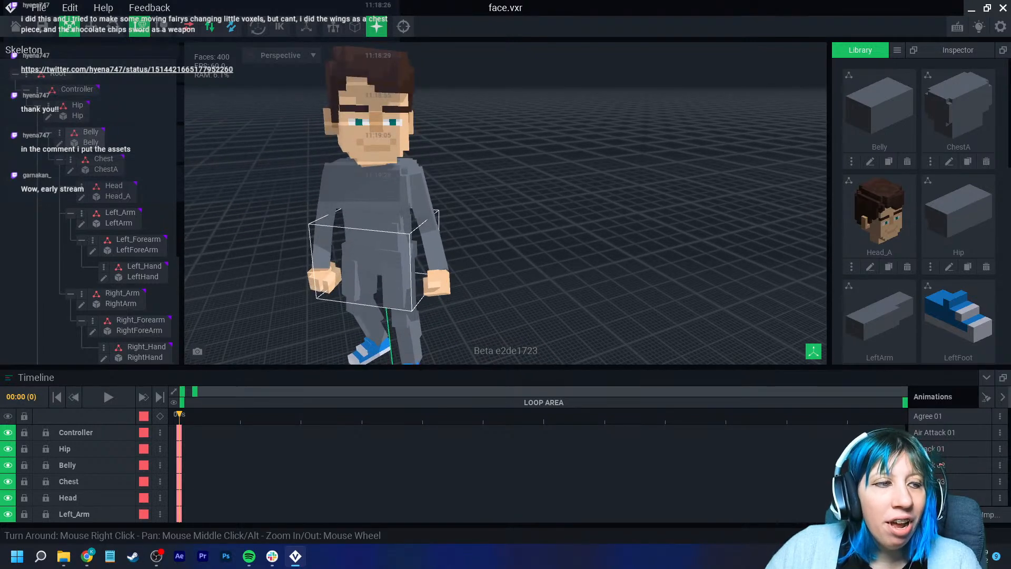
right_click_drag(335, 250, 305, 250)
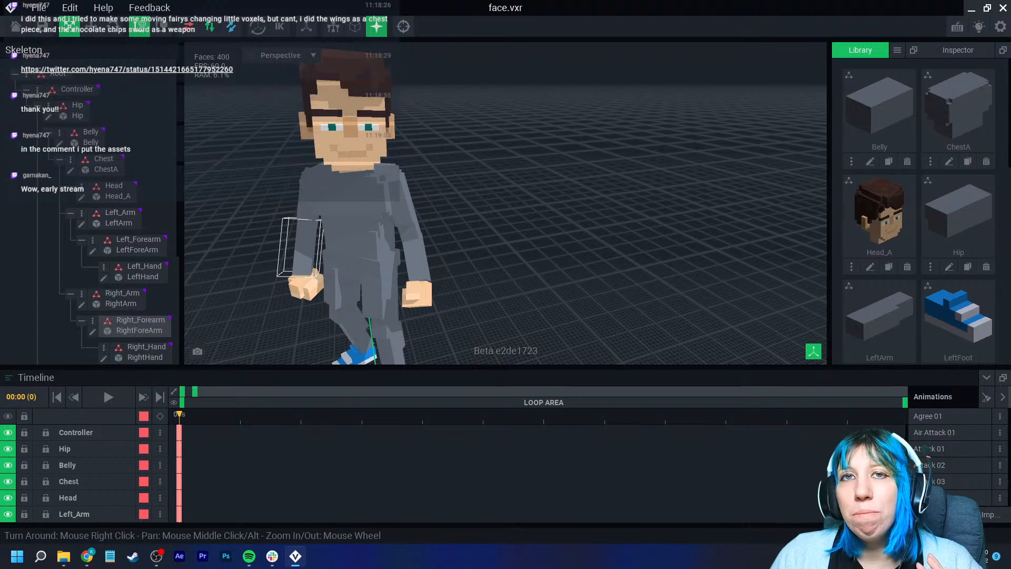
- Select the Head bone and open the Head_A model for editing
scroll(352, 127, "up", 5)
right_click_drag(353, 127, 356, 108)
scroll(356, 108, "down", 10)
scroll(443, 79, "up", 8)
right_click_drag(458, 179, 468, 176)
scroll(465, 169, "down", 5)
scroll(468, 176, "up", 6)
scroll(466, 177, "down", 6)
left_click(464, 177)
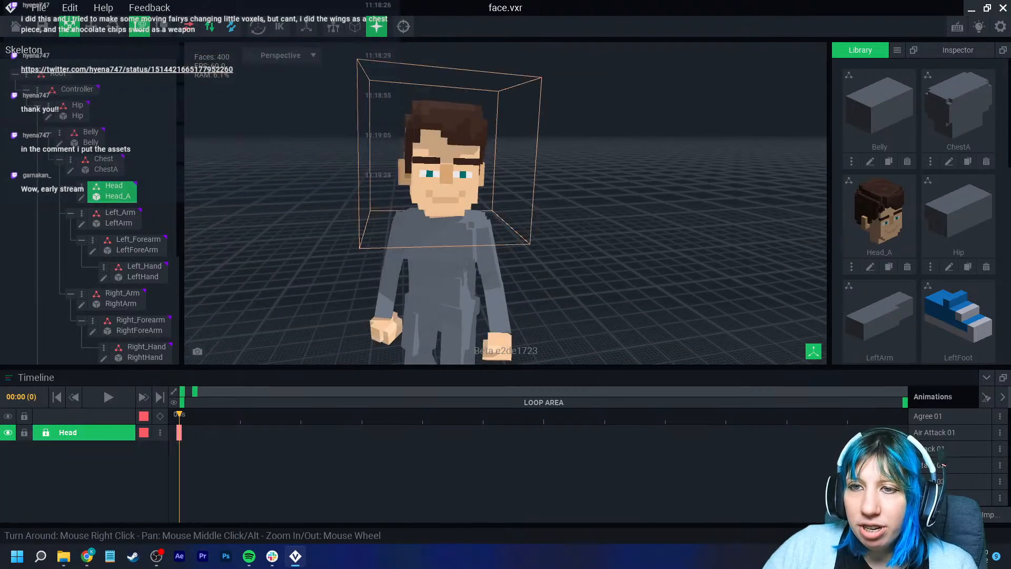
left_click(81, 197)
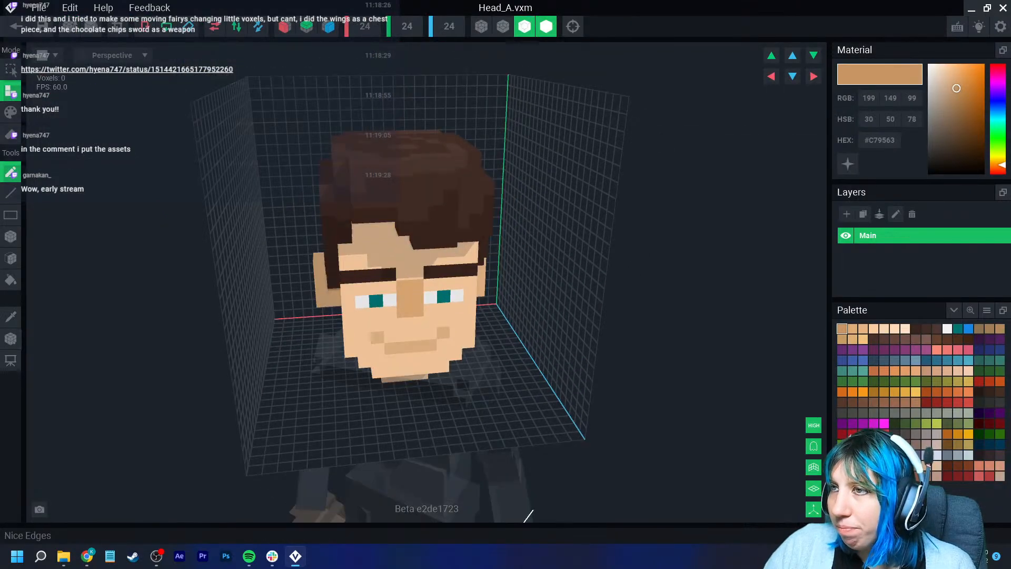
- Sample the face's skin tone, #E0AC78, with the color picker
scroll(553, 171, "up", 4)
right_click_drag(489, 332, 502, 349)
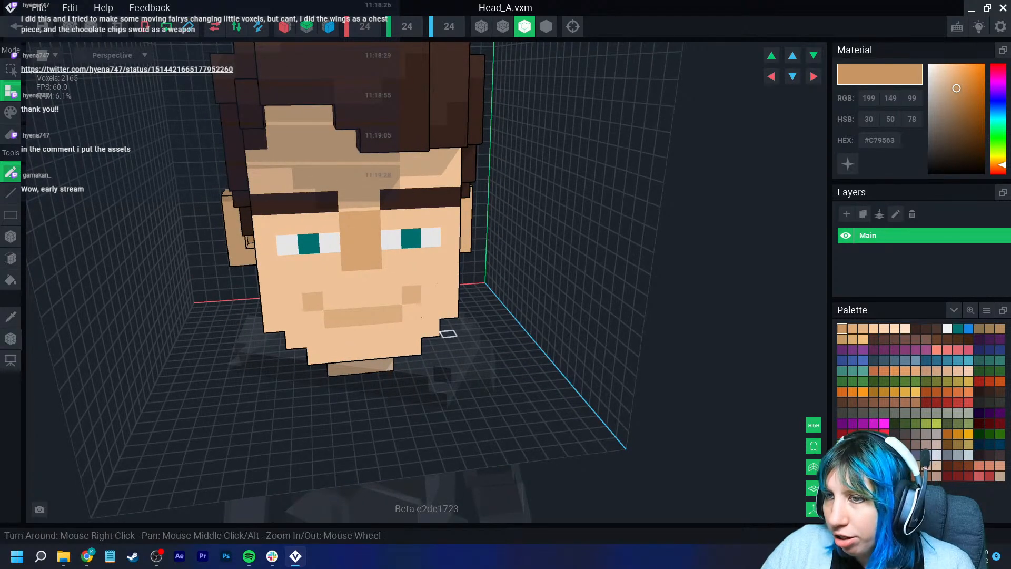
scroll(492, 334, "up", 3)
left_click(11, 317)
left_click(316, 203)
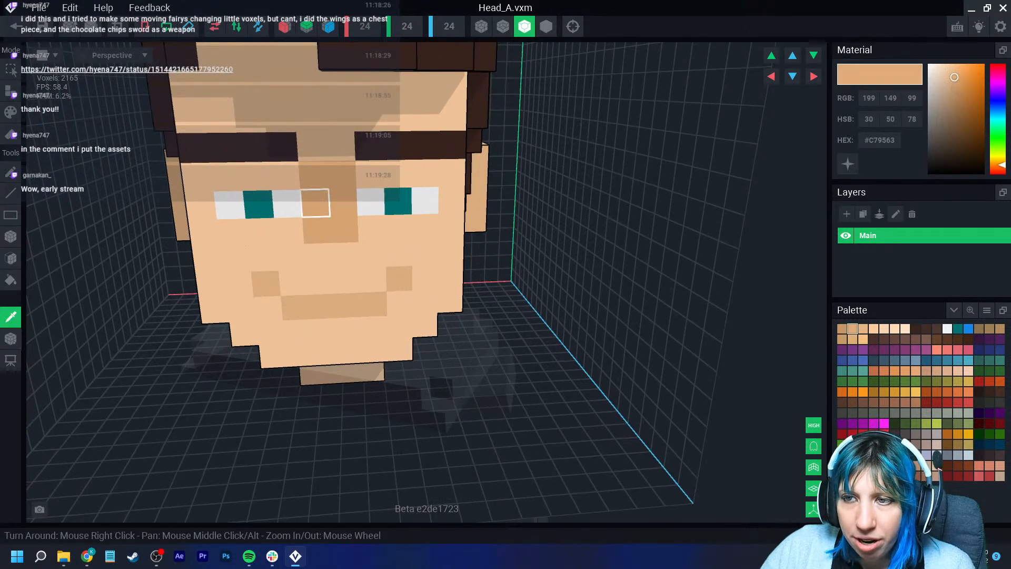
- Add skin-coloured voxels between the eyes to build a protruding nose on the face
left_click_drag(319, 256, 343, 233)
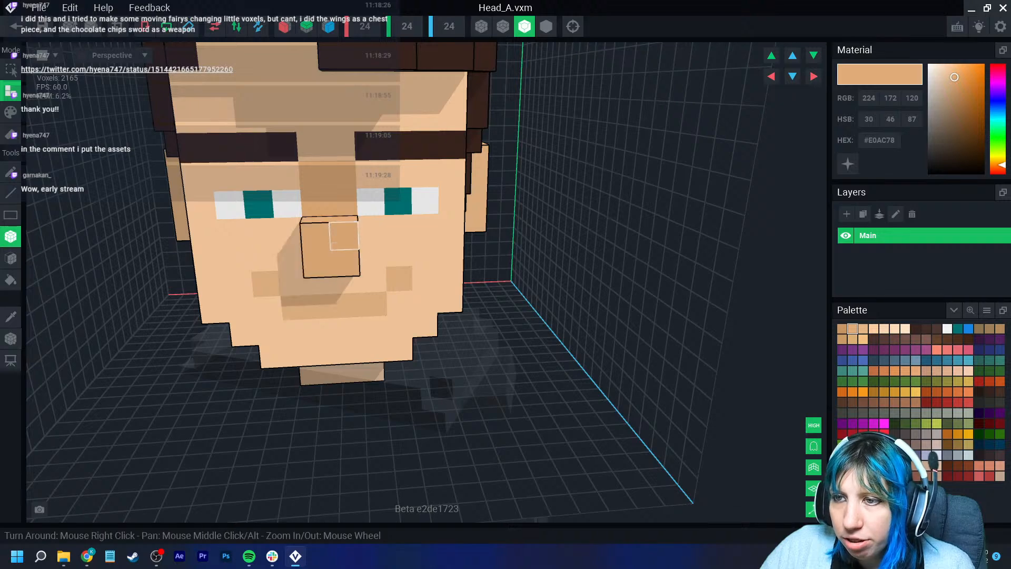
right_click_drag(342, 235, 354, 258)
left_click_drag(350, 261, 318, 270)
right_click_drag(317, 272, 352, 284)
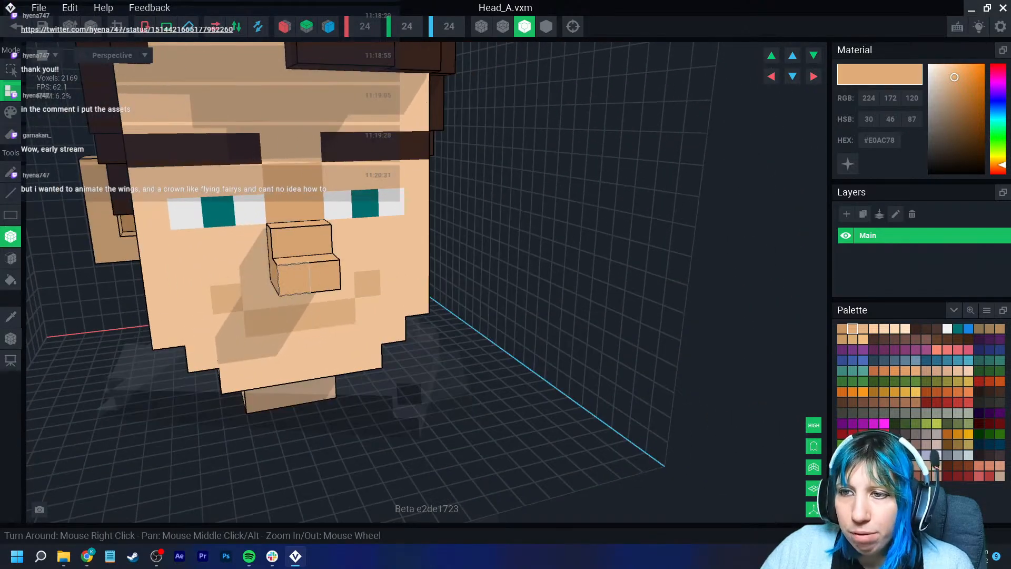
scroll(316, 287, "up", 2)
right_click_drag(405, 380, 377, 366)
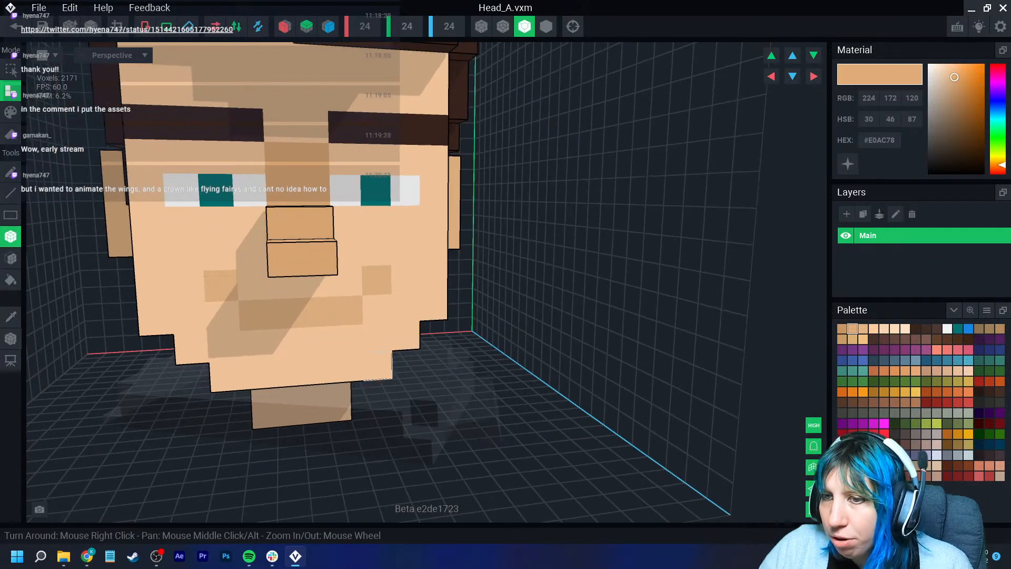
- Sample the lighter skin tone #F9CC9F and try placing a voxel beside the nose
left_click(10, 316)
left_click(185, 308)
left_click(219, 296)
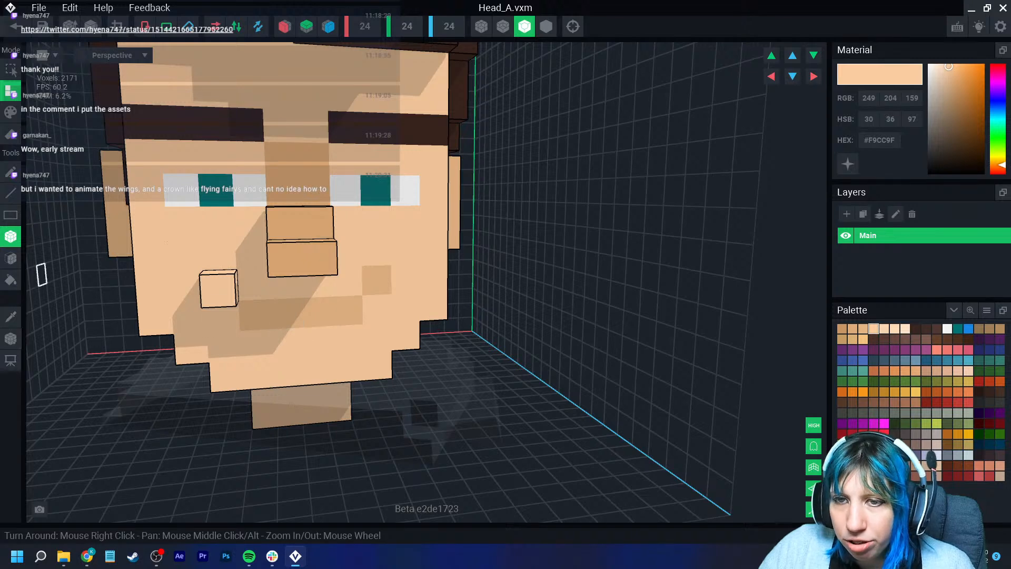
key("ctrl+z")
left_click(11, 112)
left_click(221, 286)
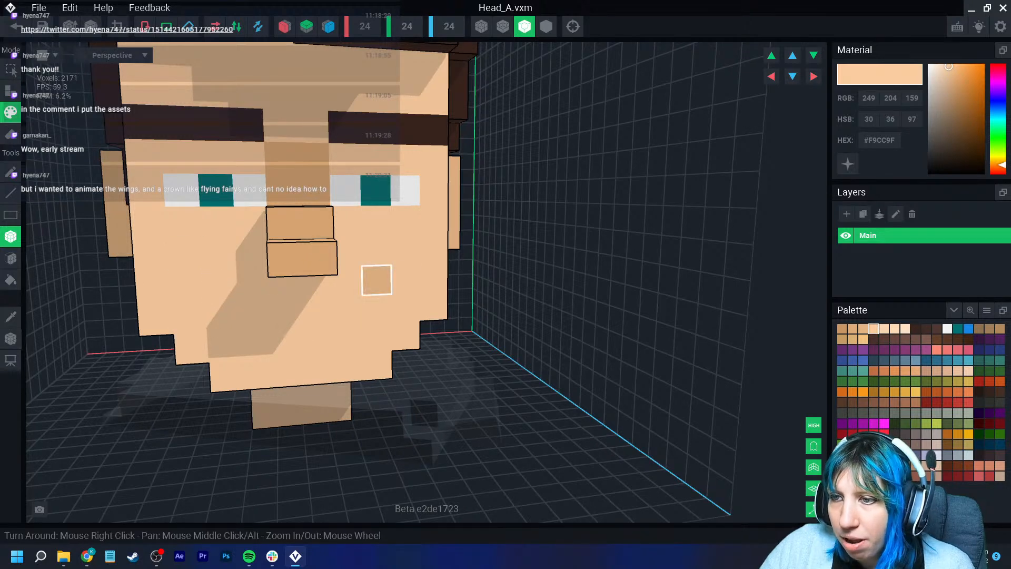
left_click(377, 279)
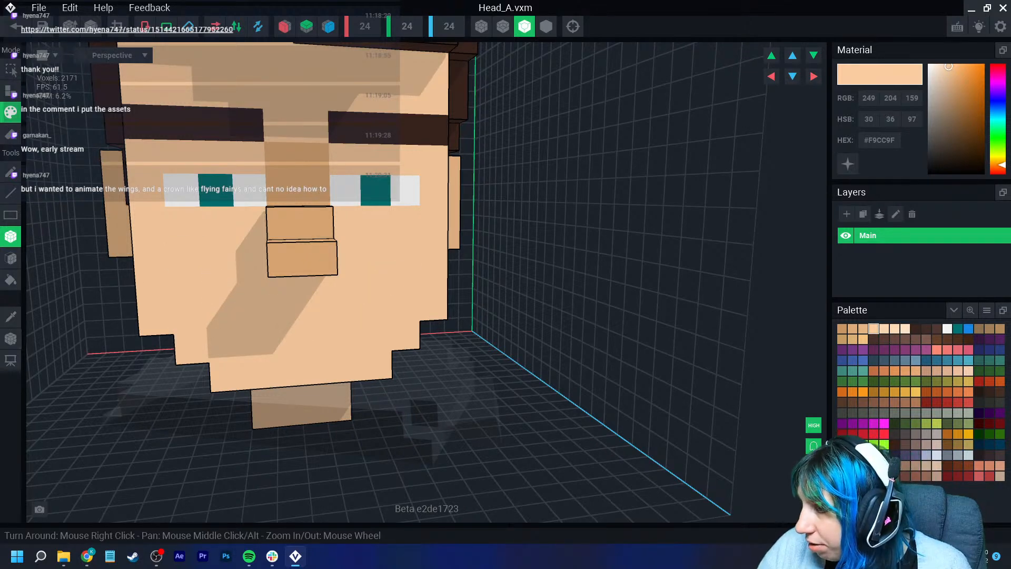
- Try painting a dark red #8C2727 mouth below the nose, undoing the strokes
left_click(969, 476)
left_click_drag(288, 315, 317, 314)
right_click_drag(296, 339, 279, 332)
left_click_drag(288, 343, 317, 342)
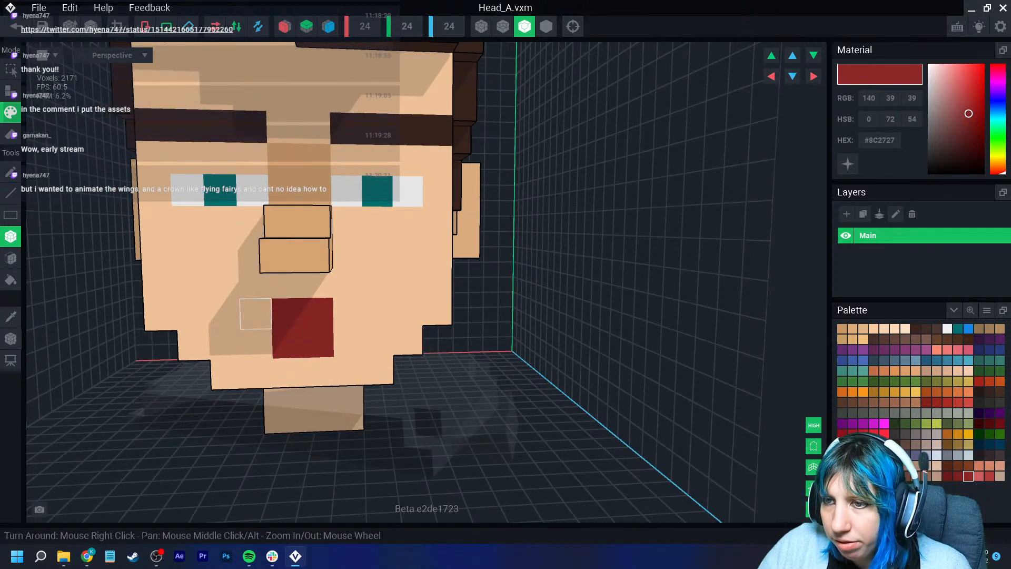
key("ctrl+z")
key("ctrl+z")
right_click_drag(193, 315, 287, 343)
- Sample the eye white #F2F2F2 and extend the whites of both eyes downward and between them
left_click(11, 317)
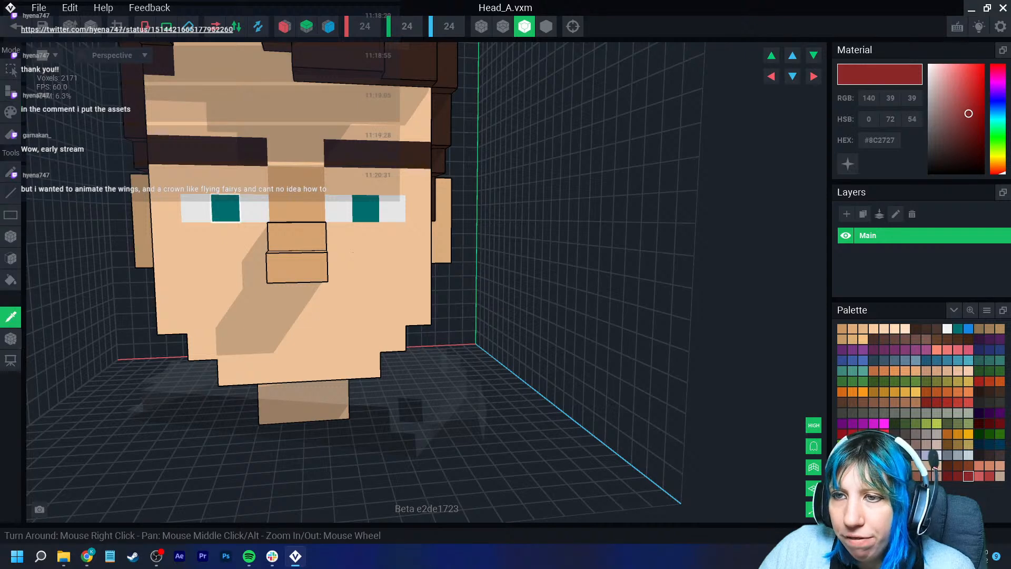
left_click(197, 209)
left_click_drag(198, 235, 227, 235)
left_click_drag(340, 236, 392, 235)
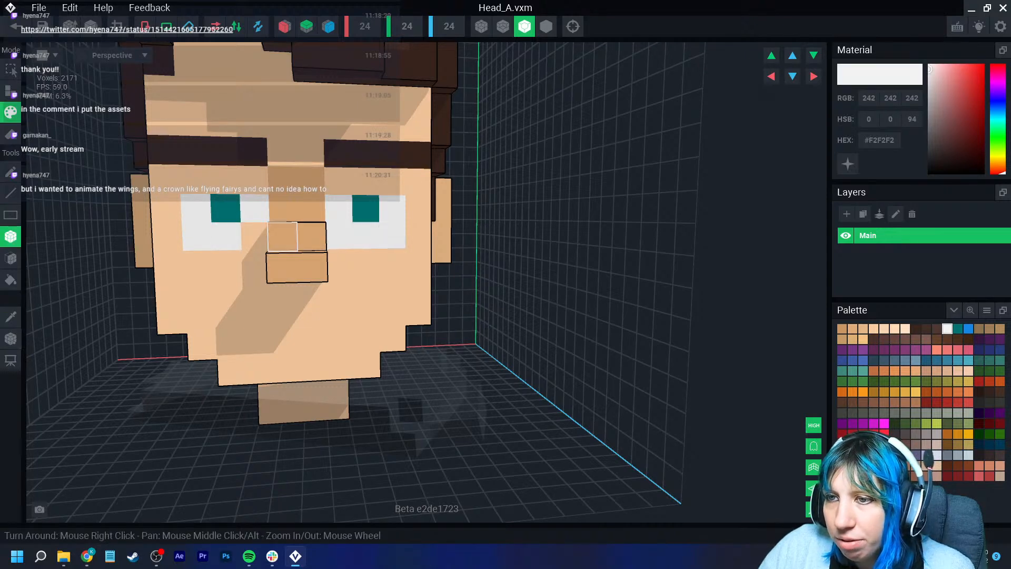
left_click(255, 236)
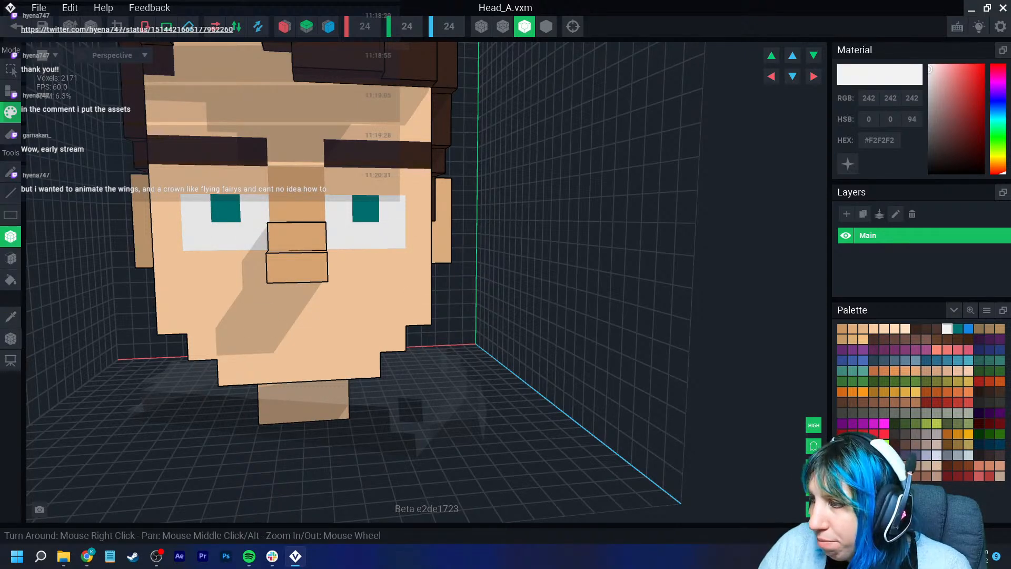
- Paint larger dark green #475636 irises into both eyes
left_click(947, 423)
mouse_move(226, 207)
left_mouse_down()
mouse_move(255, 237)
mouse_move(226, 236)
left_mouse_up()
mouse_move(366, 208)
left_mouse_down()
mouse_move(366, 235)
mouse_move(392, 235)
left_mouse_up()
mouse_move(400, 317)
right_mouse_down()
mouse_move(365, 314)
mouse_move(380, 310)
right_mouse_up()
scroll(379, 310, "down", 2)
scroll(379, 310, "up", 4)
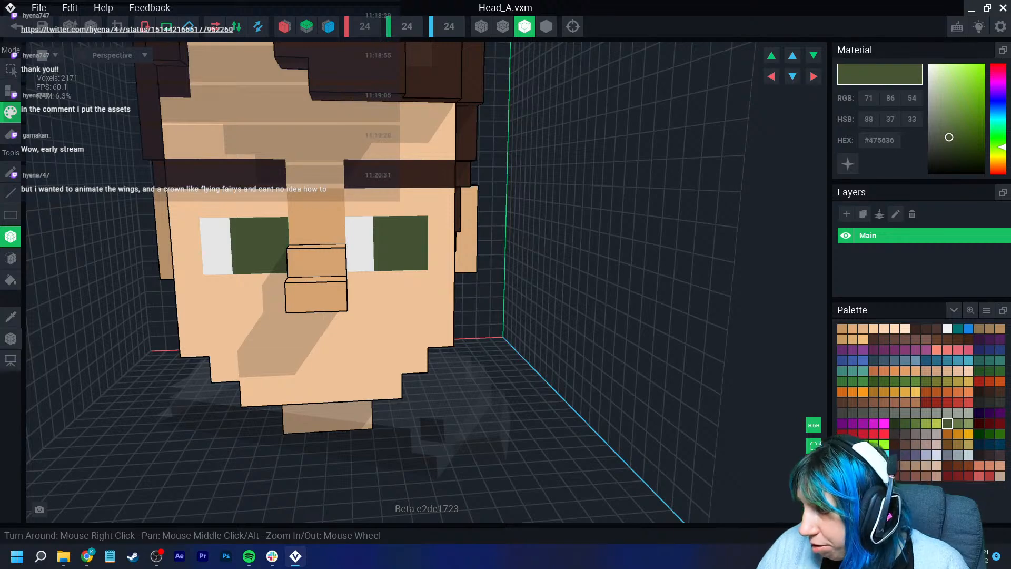
- Add lighter green #68784C highlight voxels to both irises
left_click(958, 423)
left_click(387, 230)
left_click(246, 232)
scroll(279, 315, "down", 3)
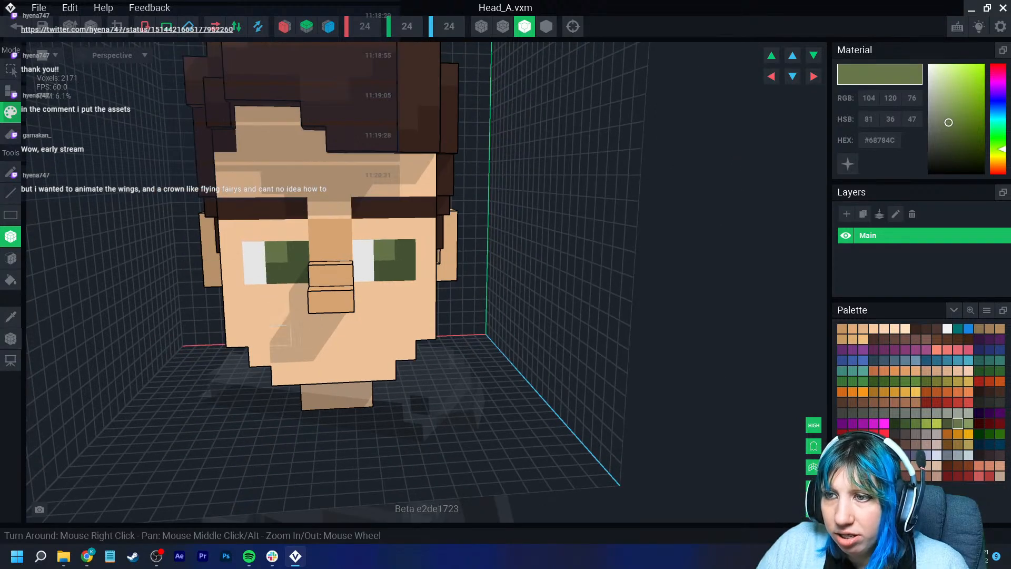
scroll(280, 336, "down", 3)
scroll(322, 332, "up", 2)
- Sample the hair colour #422D26 and add mirrored hair voxels above the ear on the side of the head
middle_click_drag(323, 327, 319, 337)
right_click_drag(319, 331, 332, 267)
left_click(10, 317)
left_click(596, 188)
left_click(11, 258)
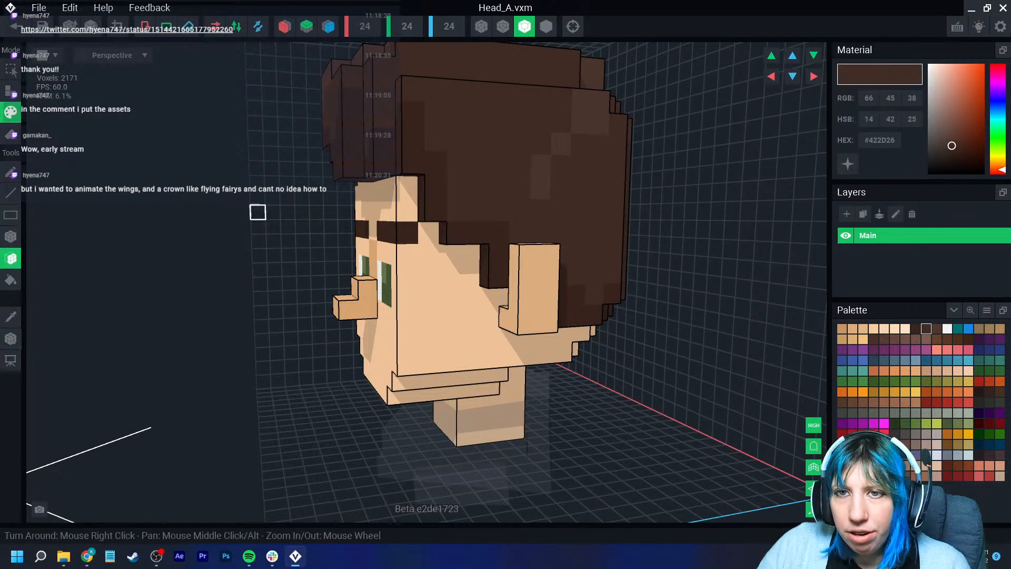
right_click_drag(295, 285, 293, 216)
left_click(10, 91)
right_click_drag(558, 327, 586, 269)
left_click(498, 296)
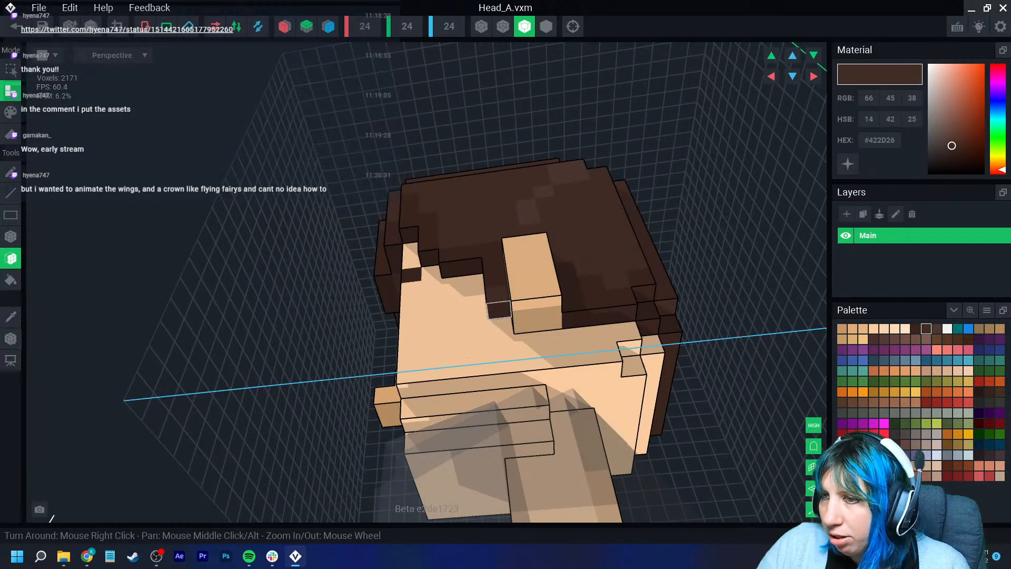
left_click(499, 310)
left_click(284, 26)
left_click(575, 319)
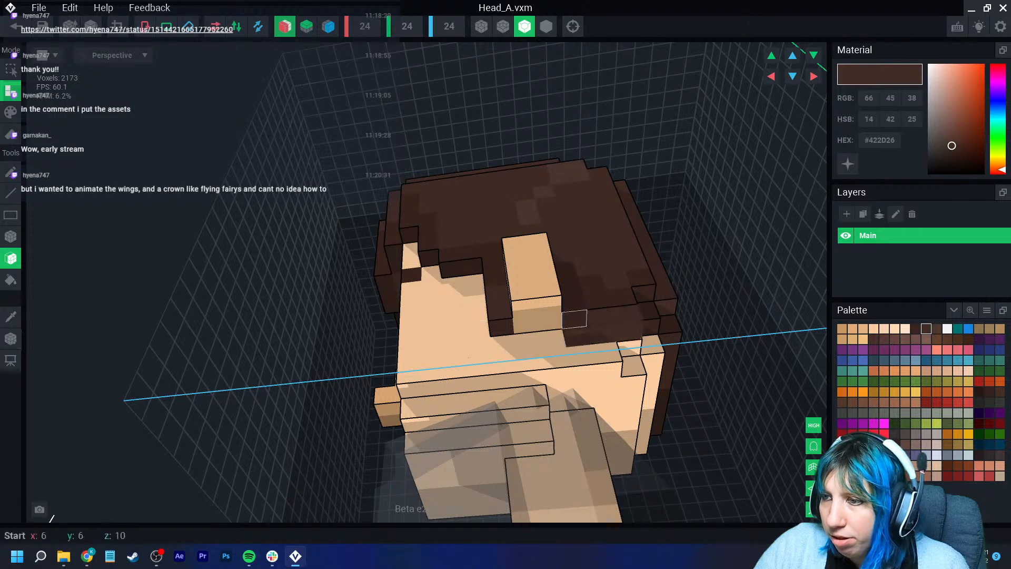
left_click(585, 338)
left_click(584, 341)
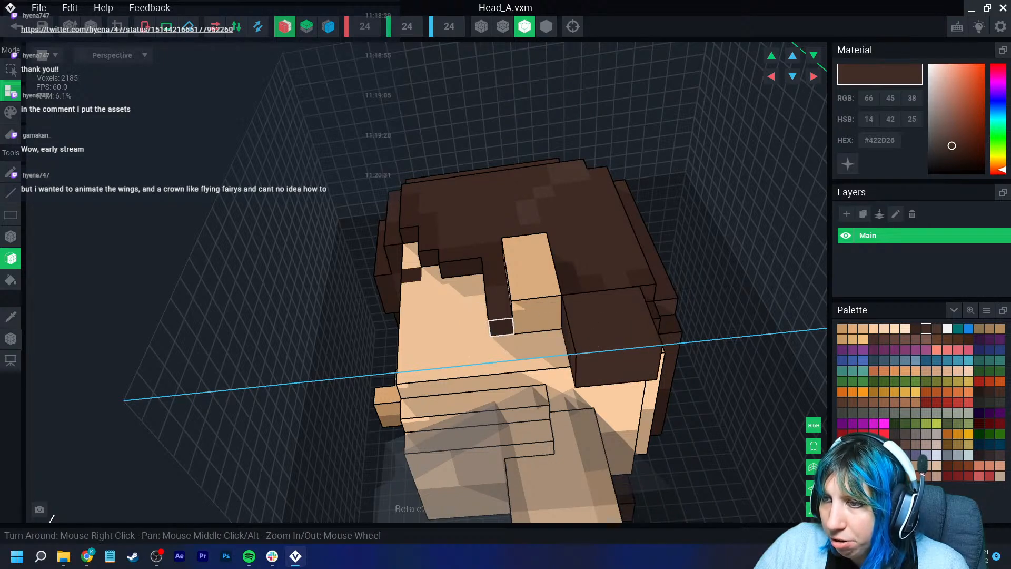
- Extend the hair with voxel blocks down the sides and back of the head
left_click(501, 327)
left_click(503, 343)
left_click(503, 338)
right_click_drag(503, 327, 516, 352)
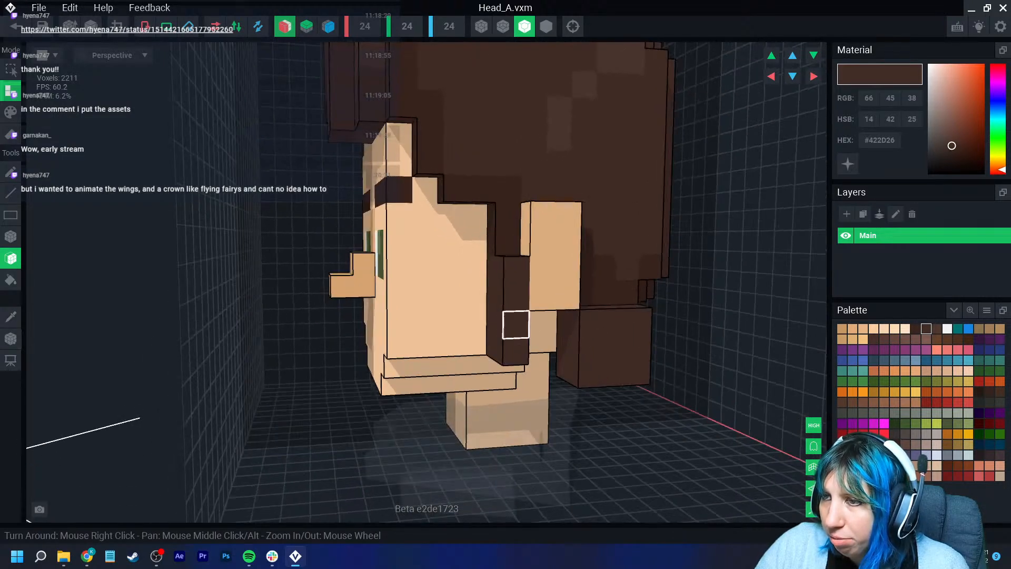
left_click(508, 242)
left_click(508, 190)
left_click(508, 135)
right_click_drag(557, 195, 492, 195)
left_click(623, 297)
right_click_drag(532, 158, 482, 162)
left_click(578, 146)
scroll(568, 160, "down", 2)
scroll(629, 114, "down", 2)
scroll(548, 190, "up", 2)
left_click(491, 124)
left_click(518, 129)
left_click(518, 153)
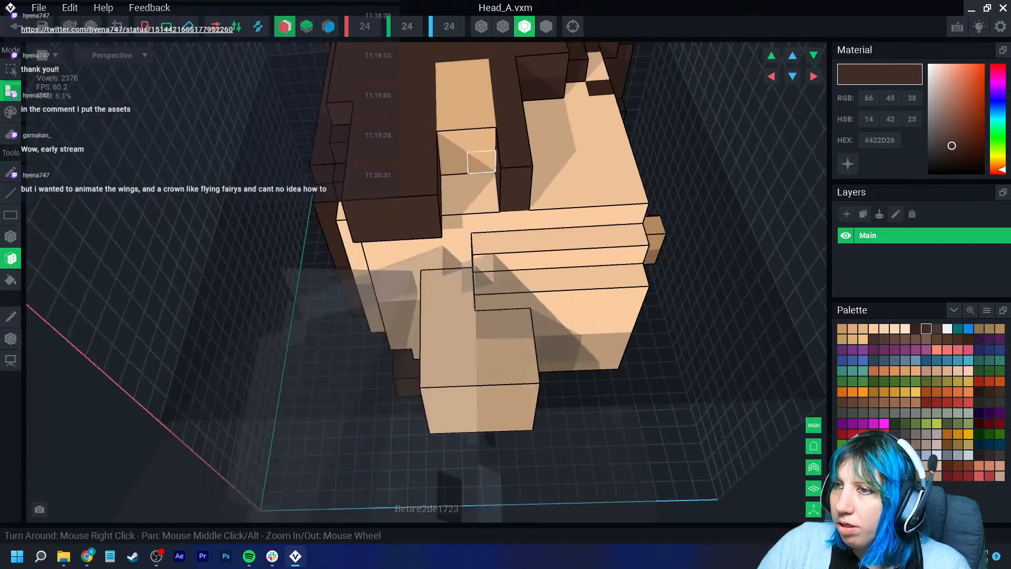
left_click(481, 163)
left_click(483, 181)
left_click(485, 199)
right_click_drag(485, 202, 477, 264)
middle_click_drag(476, 264, 429, 308)
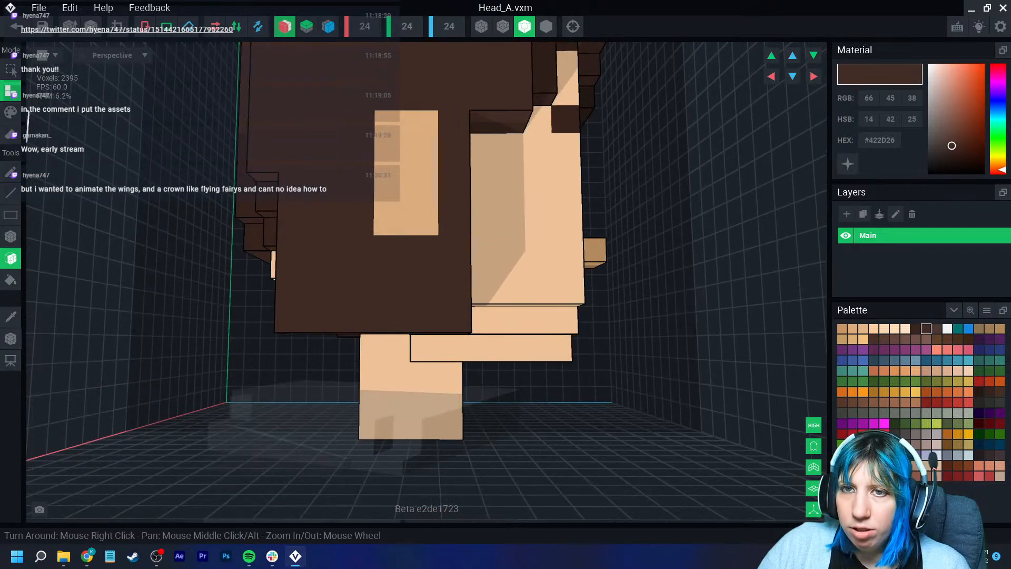
- Add more hair blocks along both sides of the face next to the cheeks
left_click(12, 113)
left_click(396, 192)
scroll(389, 253, "down", 3)
mouse_move(390, 260)
right_mouse_down()
mouse_move(147, 136)
mouse_move(200, 203)
right_mouse_up()
left_click(12, 92)
left_click_drag(206, 245, 318, 248)
left_click(318, 253)
left_click(316, 269)
left_click(310, 288)
right_click_drag(310, 290, 221, 247)
left_click(345, 236)
right_click_drag(346, 237, 400, 249)
left_click(391, 283)
right_click_drag(390, 284, 479, 319)
scroll(479, 319, "down", 3)
scroll(474, 295, "up", 3)
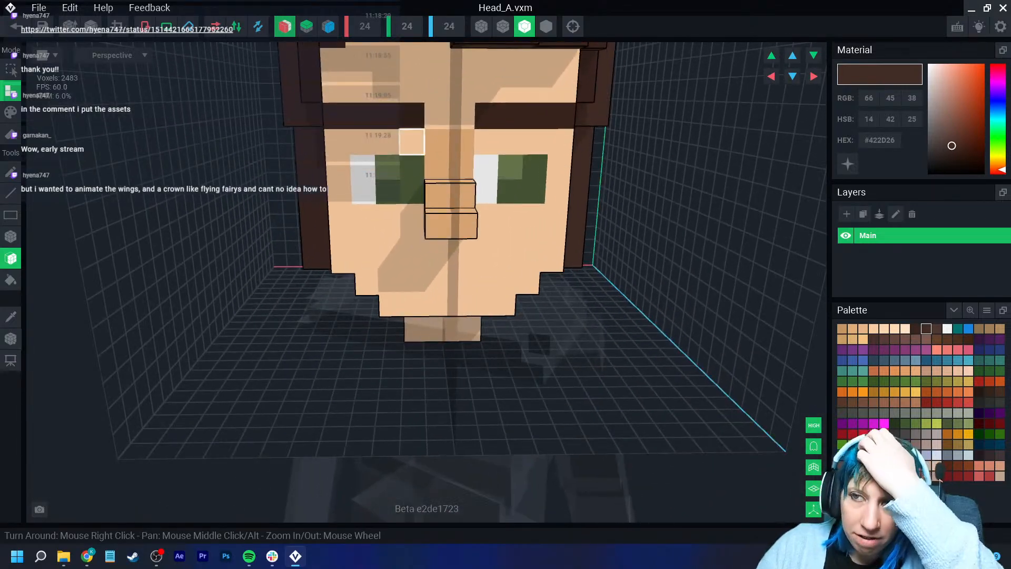
right_click_drag(389, 217, 360, 239)
scroll(469, 214, "up", 3)
scroll(469, 213, "down", 3)
scroll(366, 236, "down", 4)
scroll(366, 237, "up", 3)
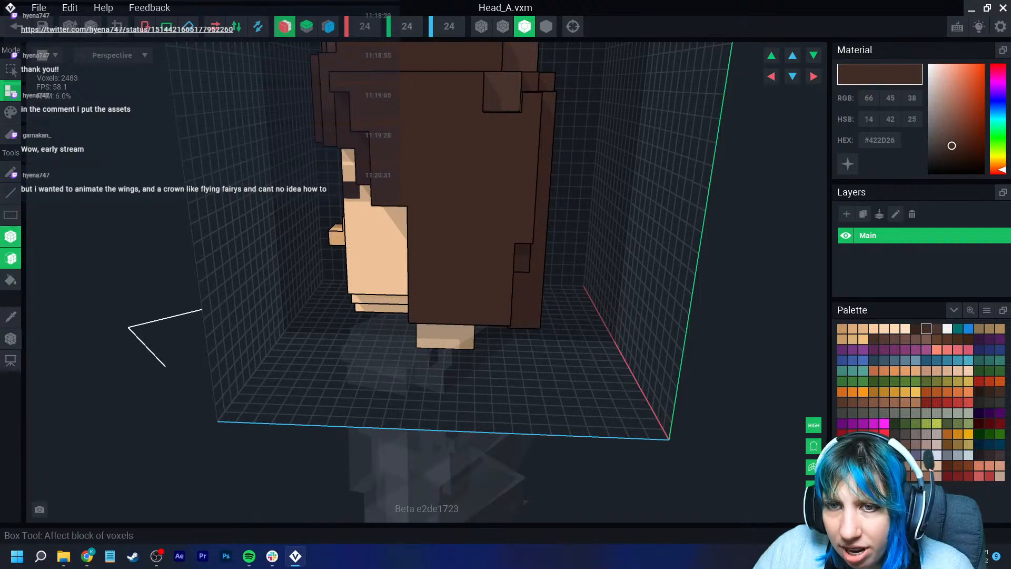
- Add hair blocks lower down the side of the head behind the ear and turn off mirroring
right_click_drag(500, 327, 571, 356)
left_click_drag(571, 357, 707, 340)
right_click_drag(643, 345, 448, 308)
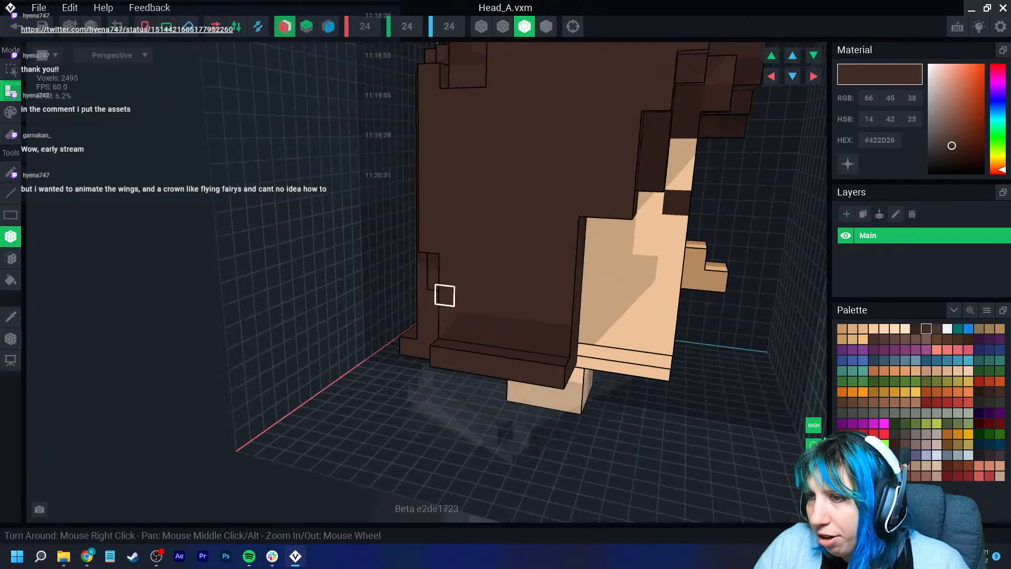
scroll(463, 289, "down", 4)
right_click_drag(595, 274, 589, 233)
scroll(569, 275, "down", 2)
left_click_drag(603, 233, 632, 235)
right_click_drag(632, 235, 665, 260)
key("ctrl+z")
left_click(285, 27)
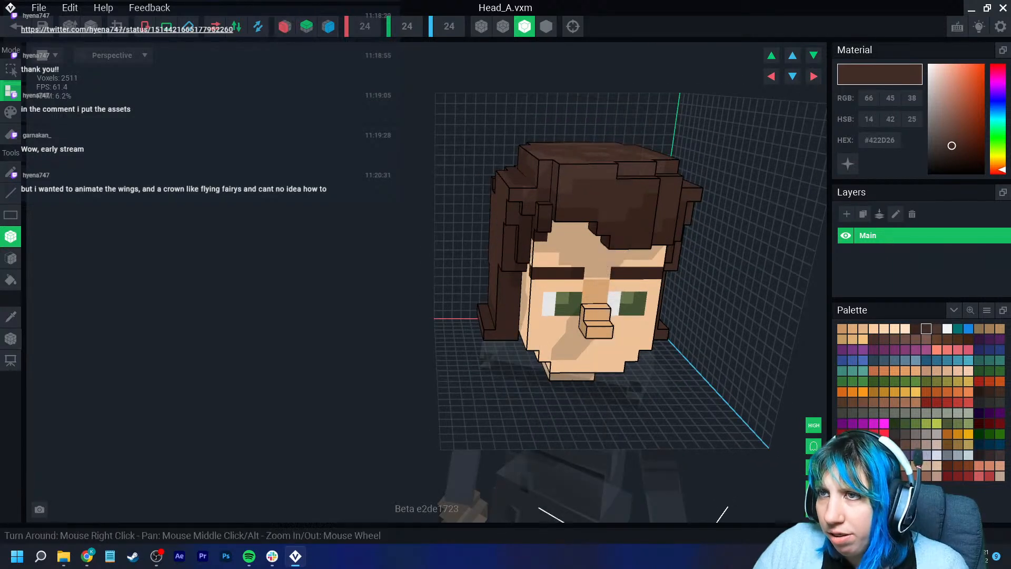
- Shrink the editing volume to fit the remodelled head
right_click_drag(571, 97, 679, 264)
scroll(679, 264, "up", 2)
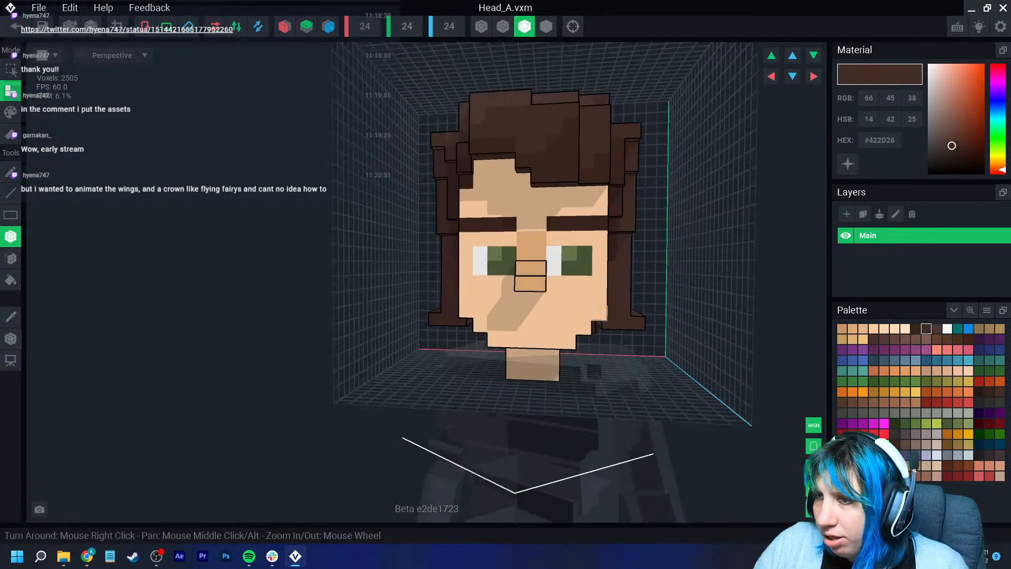
scroll(453, 287, "up", 3)
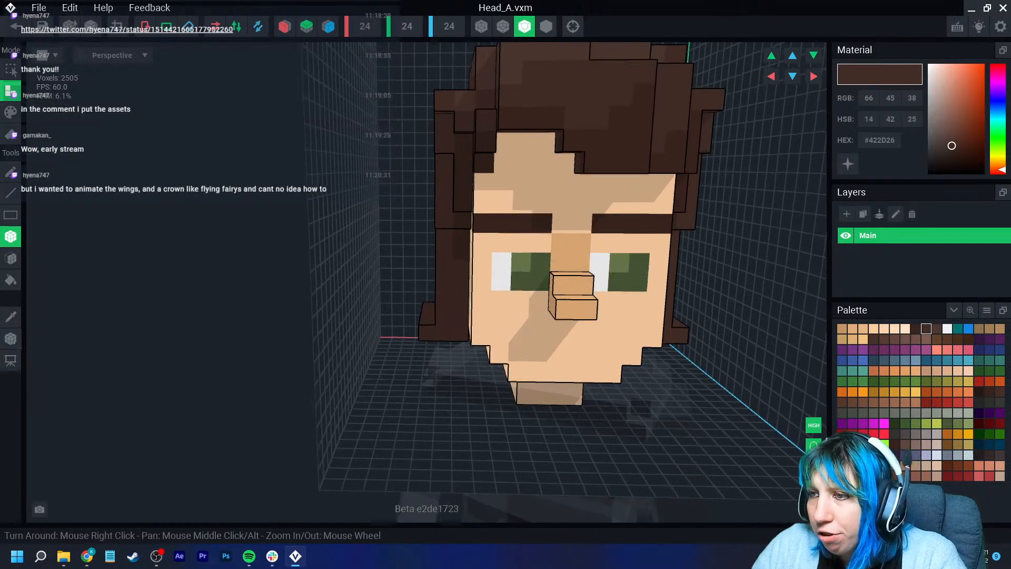
right_click_drag(524, 281, 508, 274)
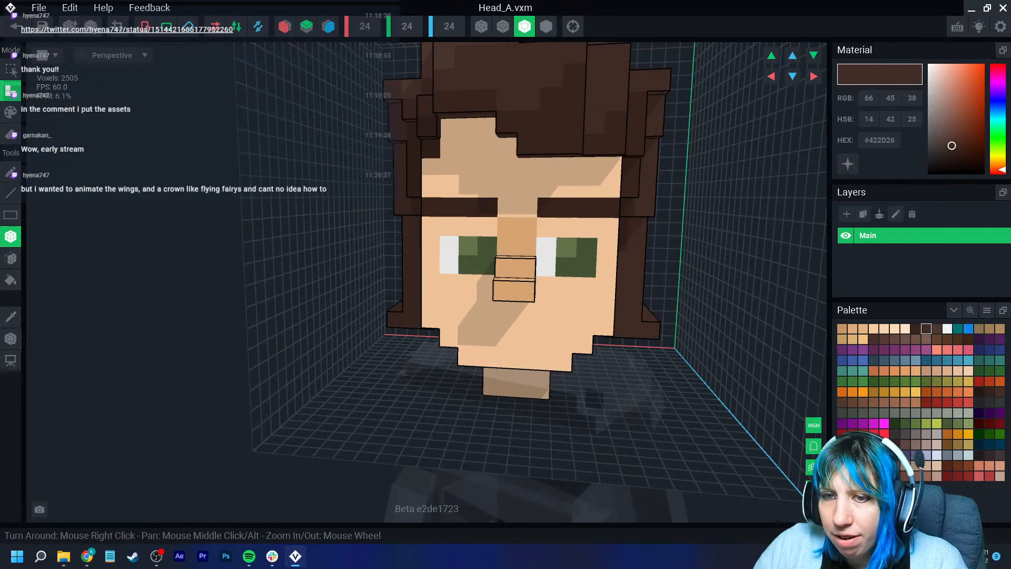
left_click(10, 317)
left_click(468, 186)
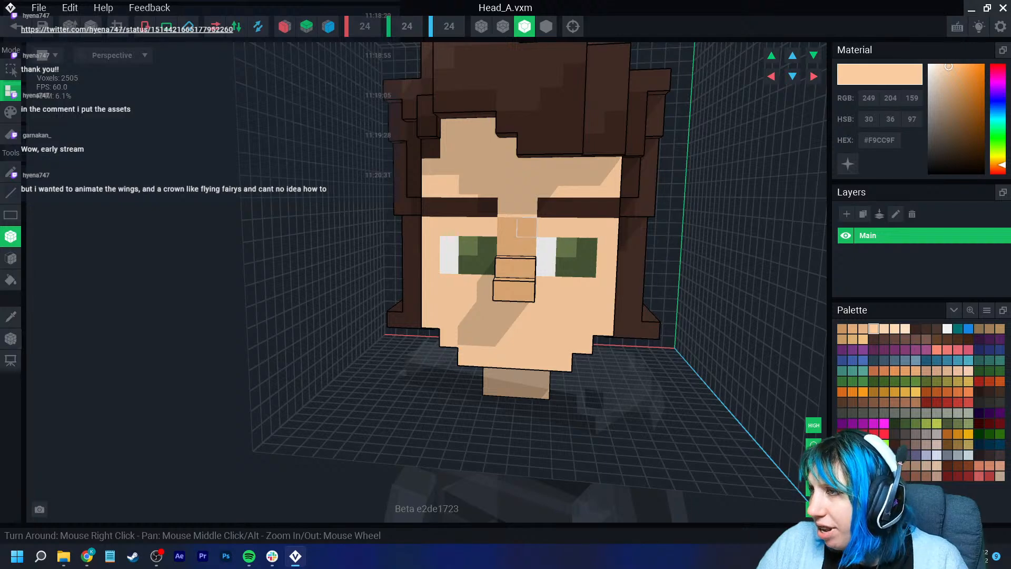
scroll(468, 265, "up", 2)
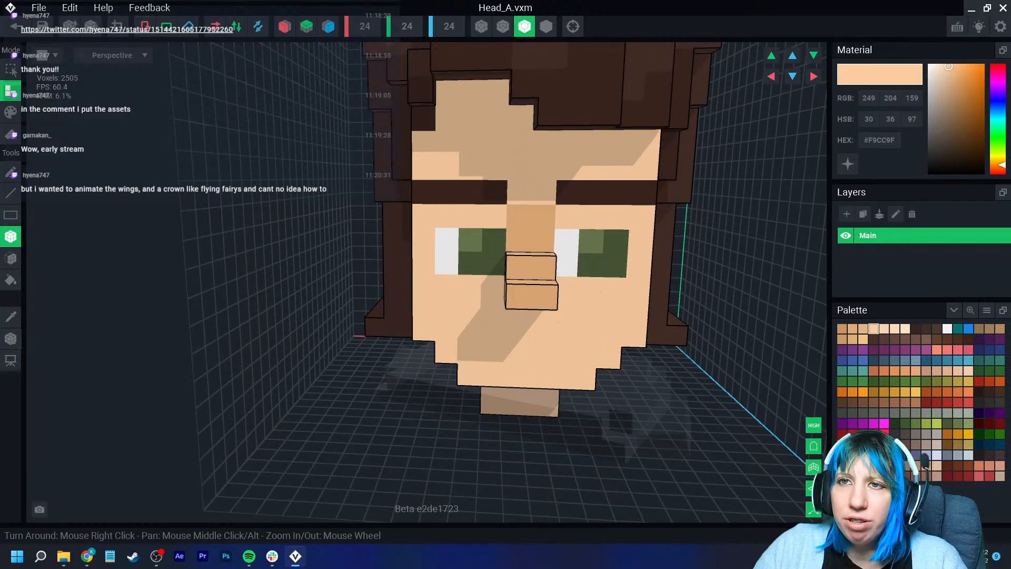
left_click(117, 26)
right_click_drag(527, 268, 458, 276)
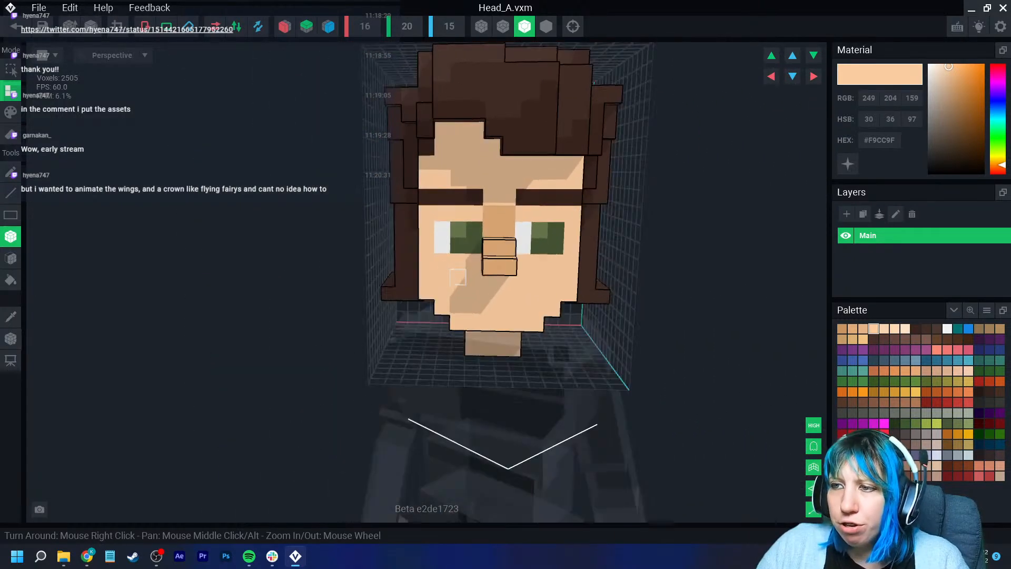
- Return to the face animation and orbit around the character with its remodelled head
left_click(16, 26)
left_click(395, 203)
scroll(484, 211, "up", 2)
right_click_drag(495, 210, 453, 174)
middle_click_drag(485, 100, 490, 195)
scroll(490, 185, "up", 2)
mouse_move(490, 184)
right_mouse_down()
mouse_move(500, 181)
mouse_move(467, 194)
mouse_move(474, 187)
mouse_move(458, 165)
mouse_move(490, 165)
right_mouse_up()
scroll(495, 195, "up", 5)
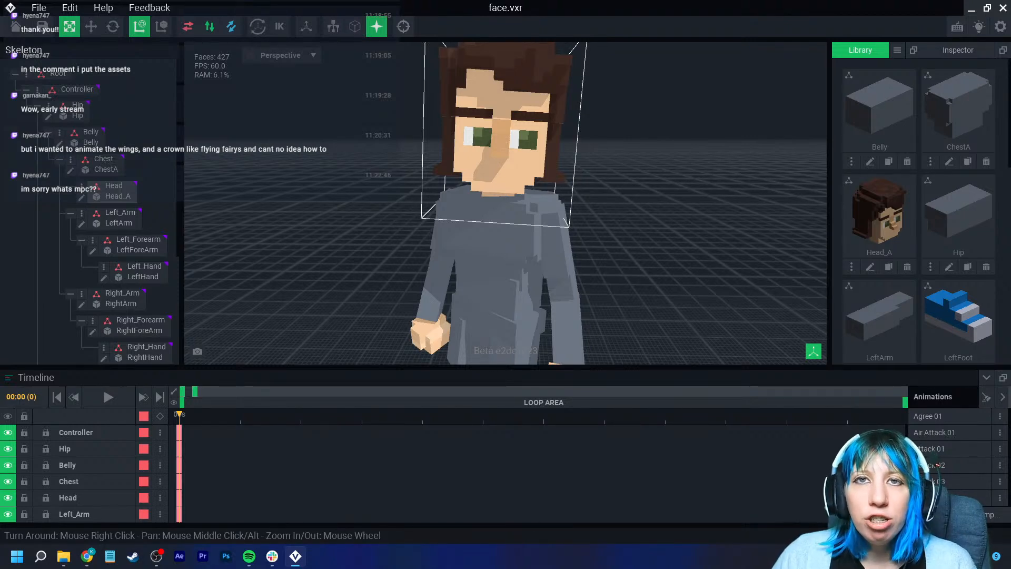
right_click_drag(441, 160, 474, 185)
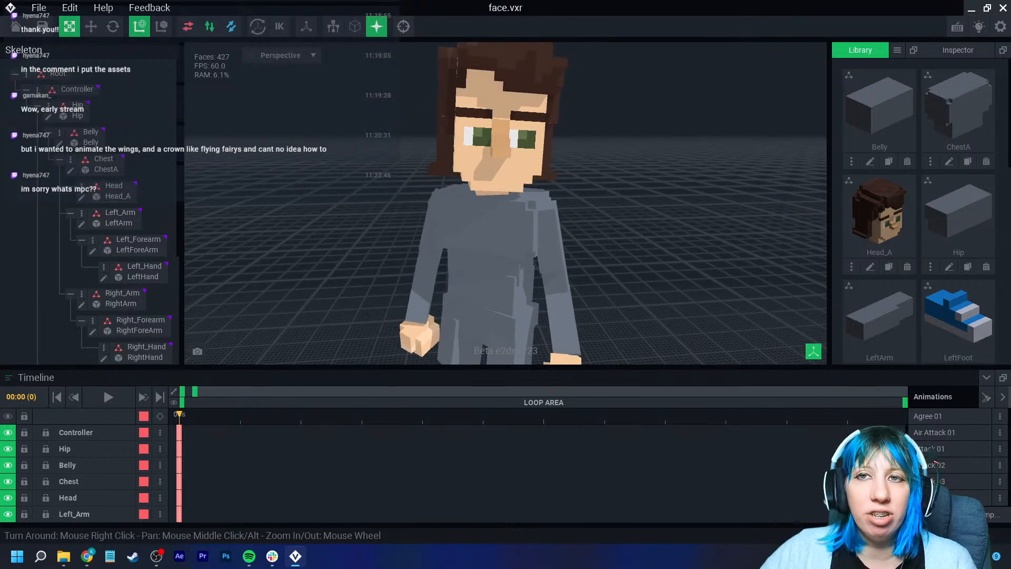
- Go back to the home screen and open the file browser
left_click(16, 27)
left_click(394, 202)
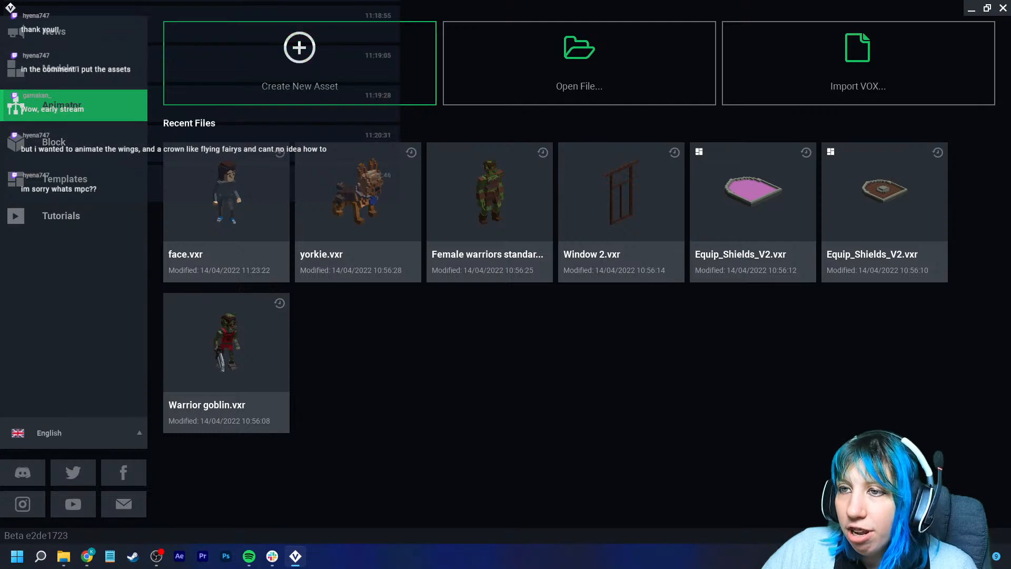
left_click(579, 63)
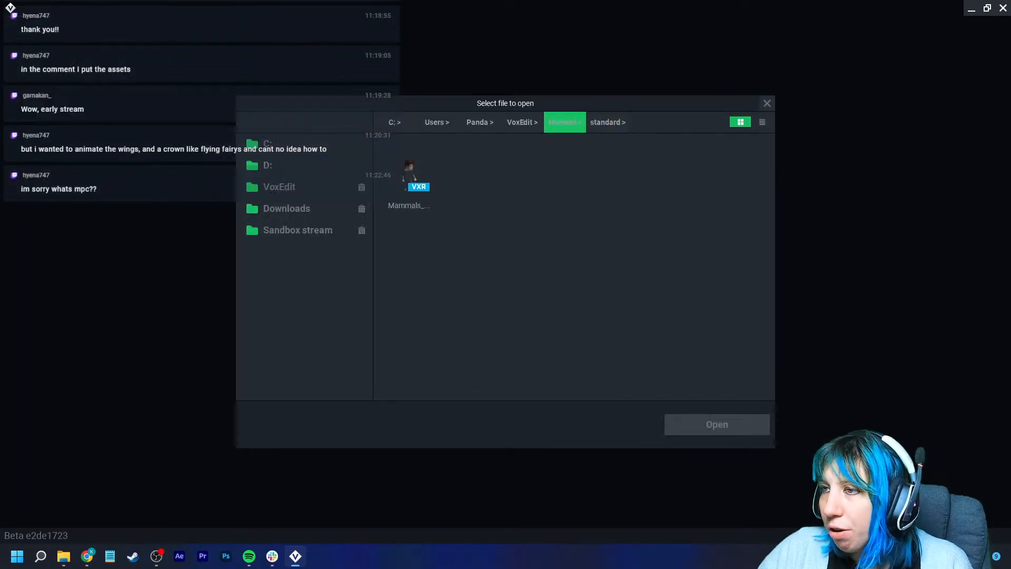
- Open Mammals_Biped_Small_Human_V2.vxr from the kid fairy folder inside Sandbox stream's tavern peeps folder
left_click(565, 122)
scroll(525, 263, "down", 1)
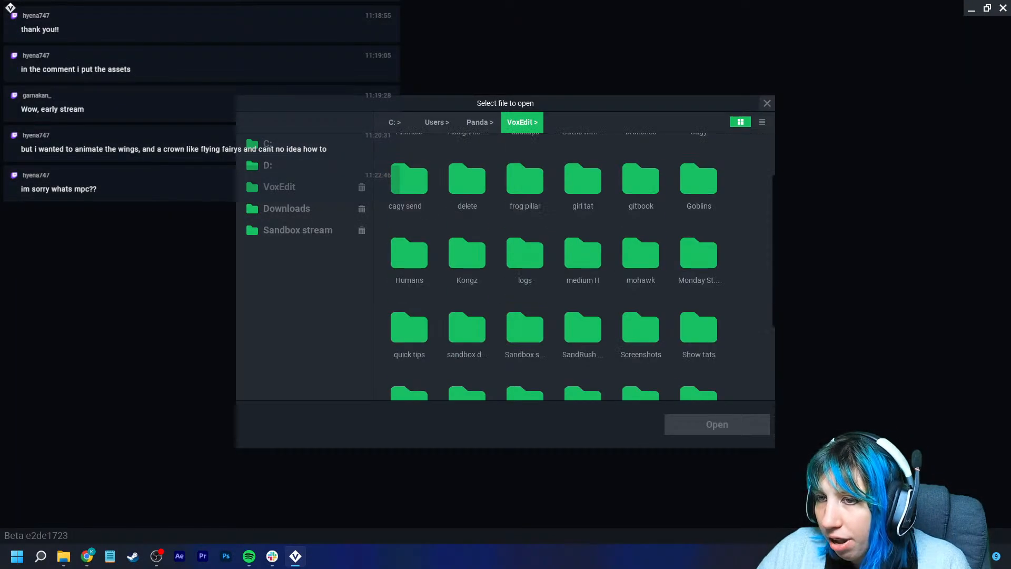
left_click(297, 230)
double_click(525, 324)
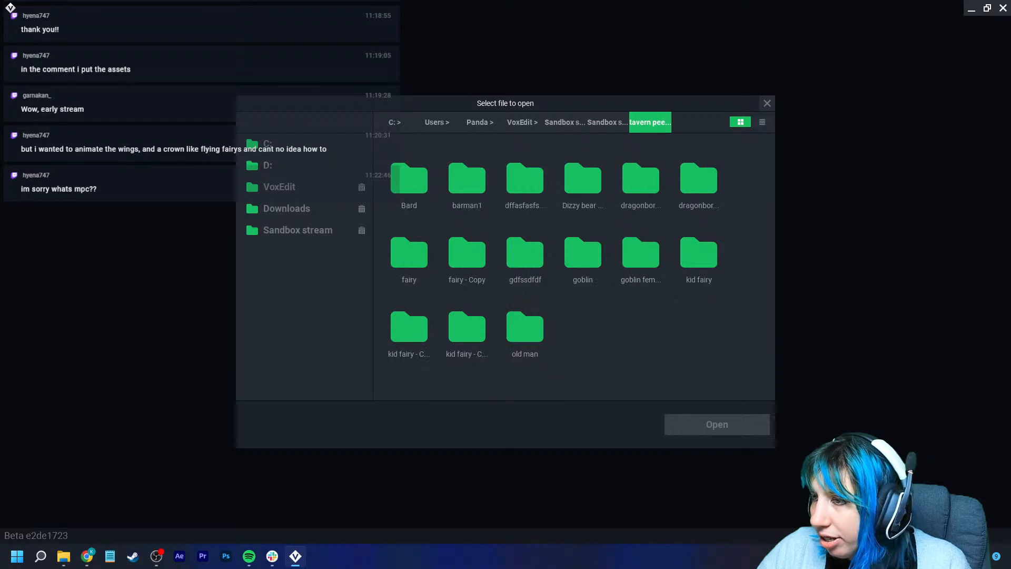
double_click(699, 253)
left_click(409, 175)
left_click(651, 122)
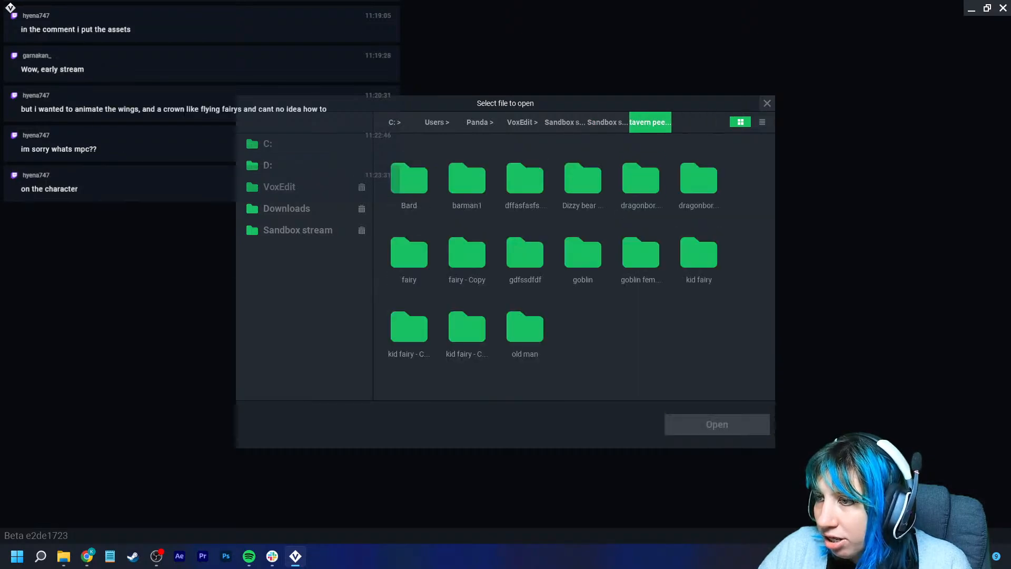
double_click(467, 325)
left_click(716, 424)
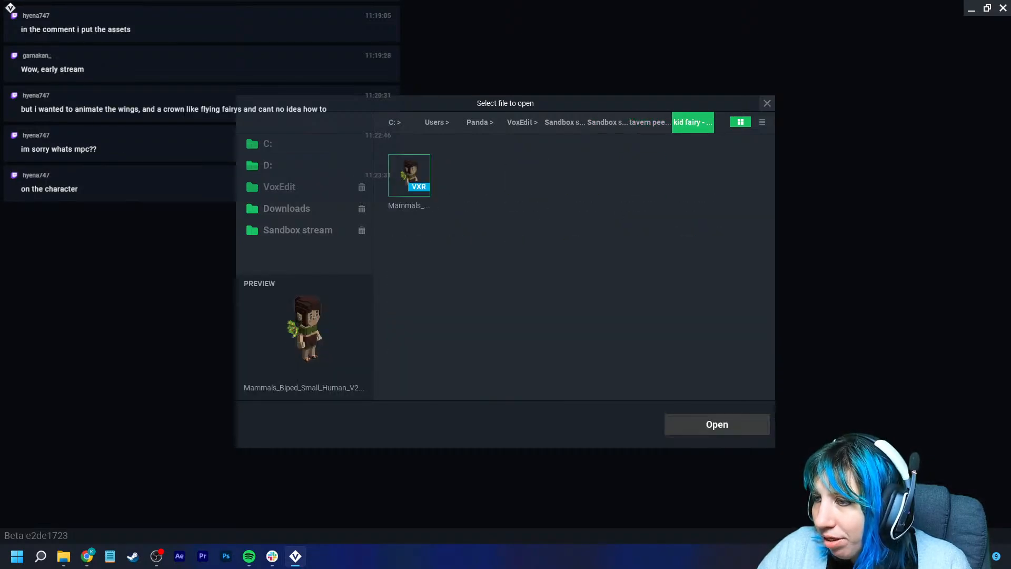
right_click_drag(539, 228, 539, 231)
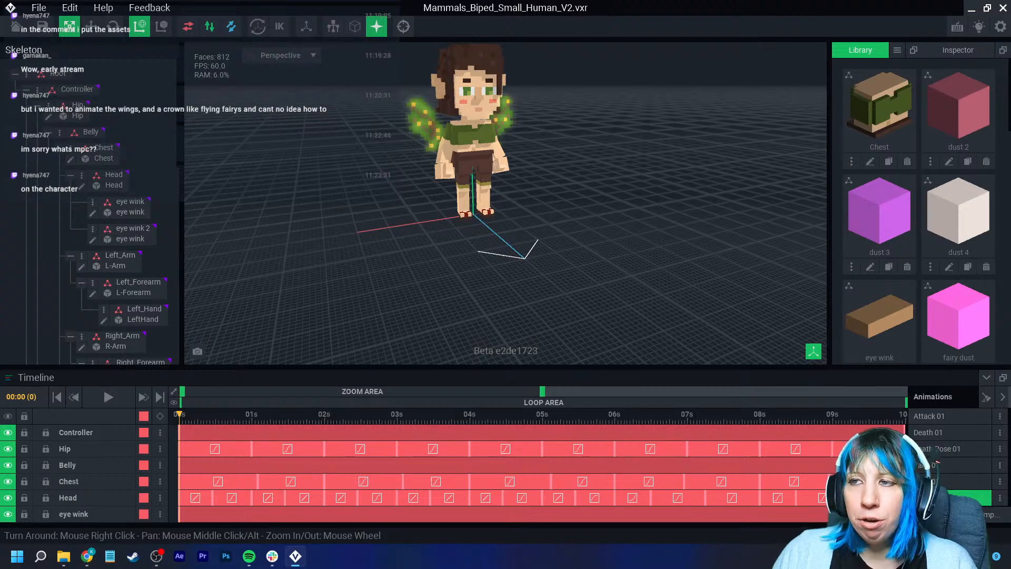
- Play one of the fairy character's animations and orbit around it to review the motion
right_click_drag(289, 174, 282, 174)
left_click(108, 397)
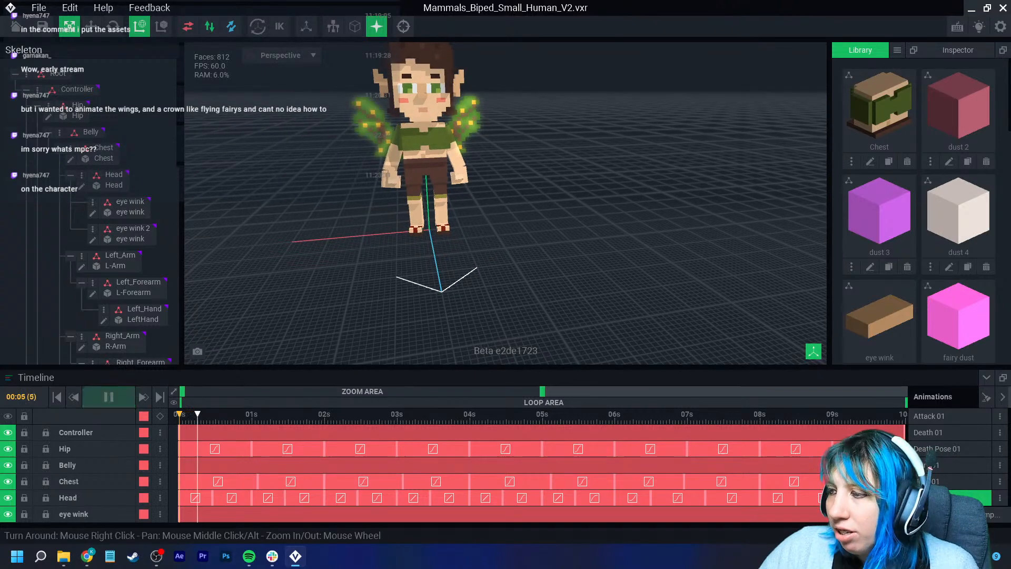
left_click(935, 465)
middle_click_drag(472, 224, 504, 289)
right_click_drag(504, 289, 504, 289)
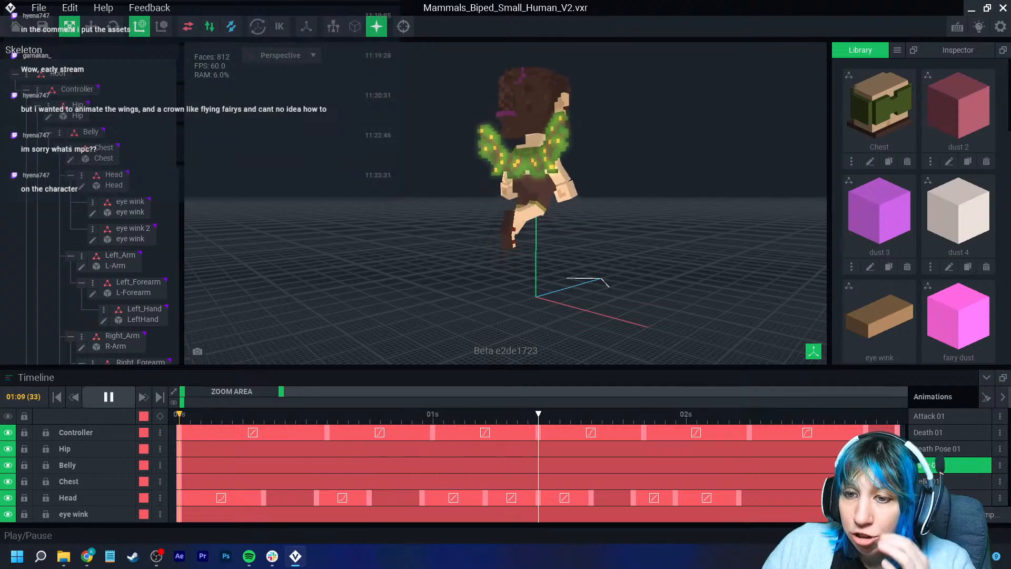
left_click(109, 397)
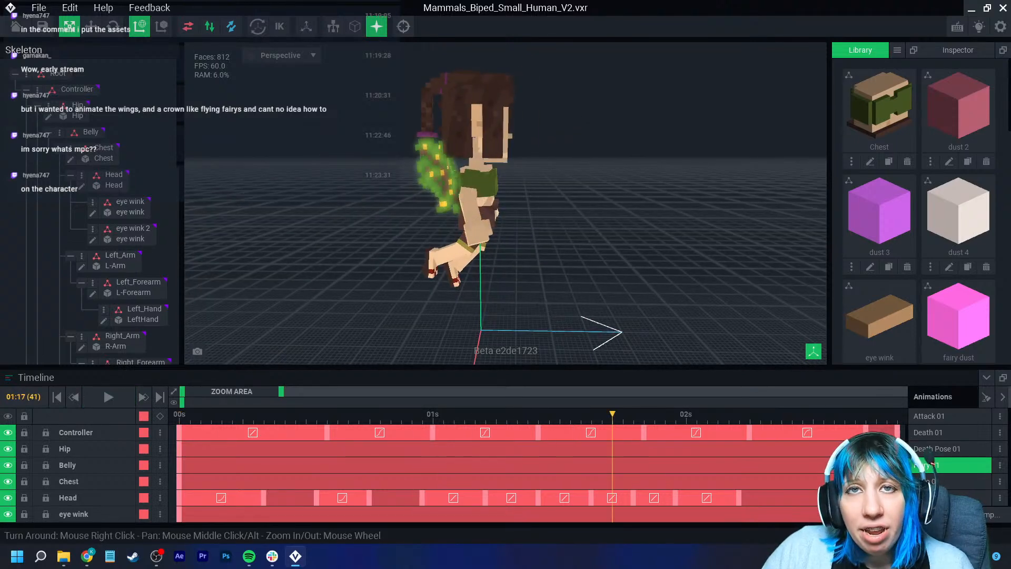
mouse_move(388, 268)
right_mouse_down()
mouse_move(273, 281)
mouse_move(306, 289)
right_mouse_up()
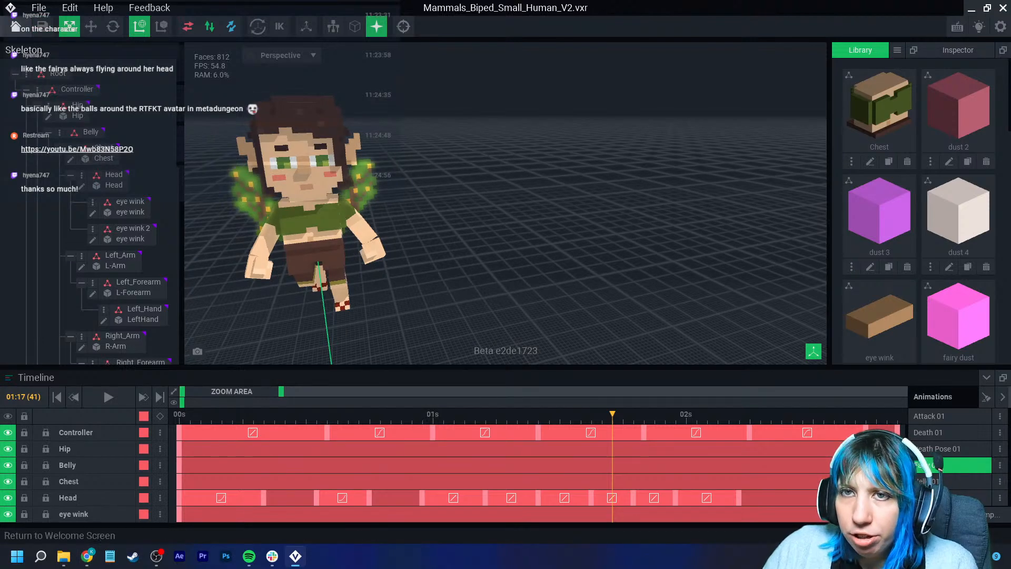
- Close the fairy file without saving and reopen face.vxr from the home screen
left_click(16, 26)
left_click(506, 202)
left_click(359, 201)
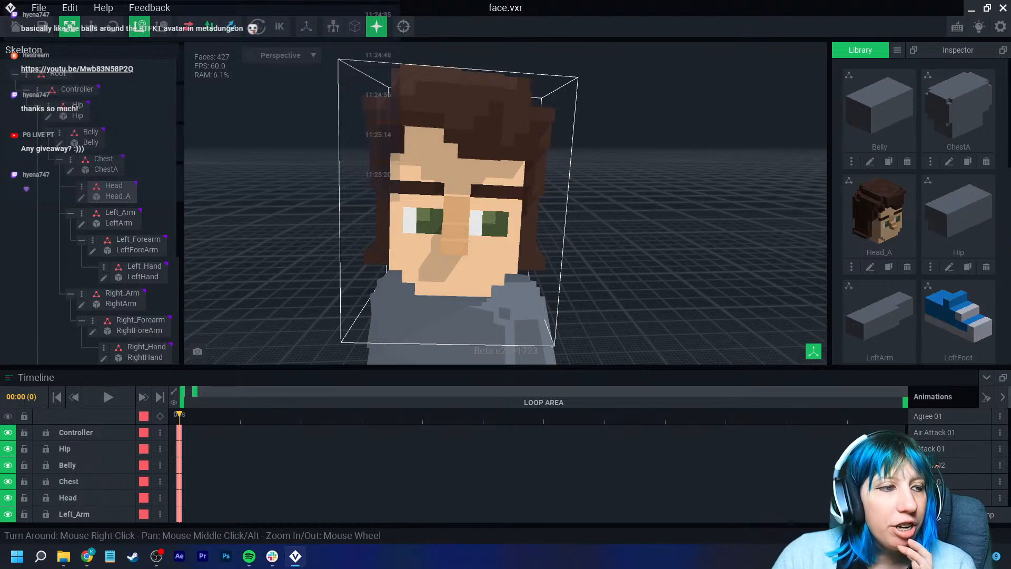
- Create a new VXM model named eyelid in the library
left_click(516, 240)
left_click(516, 239)
right_click_drag(516, 240, 515, 238)
scroll(515, 238, "up", 3)
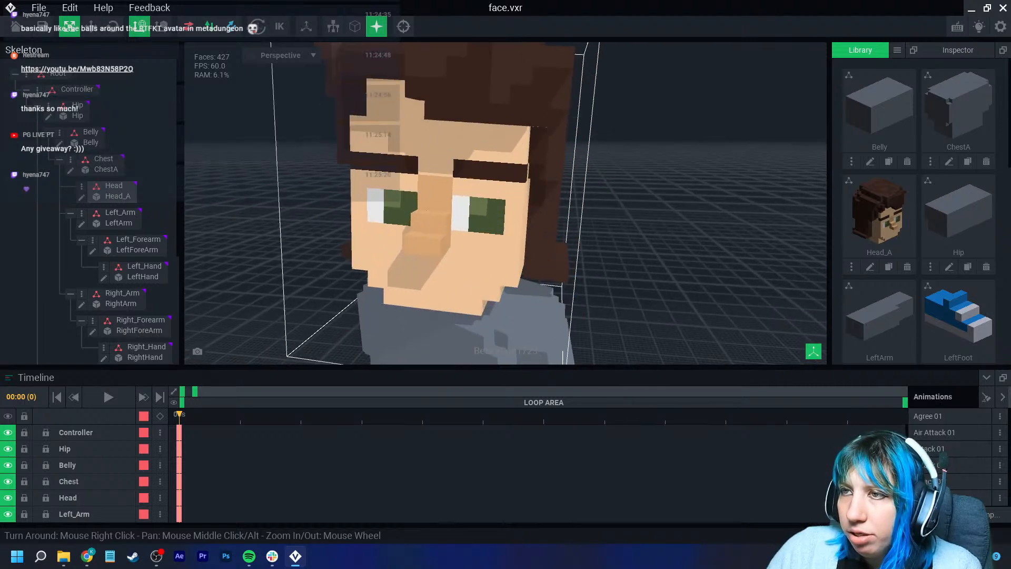
right_click_drag(444, 236, 444, 236)
left_click(897, 50)
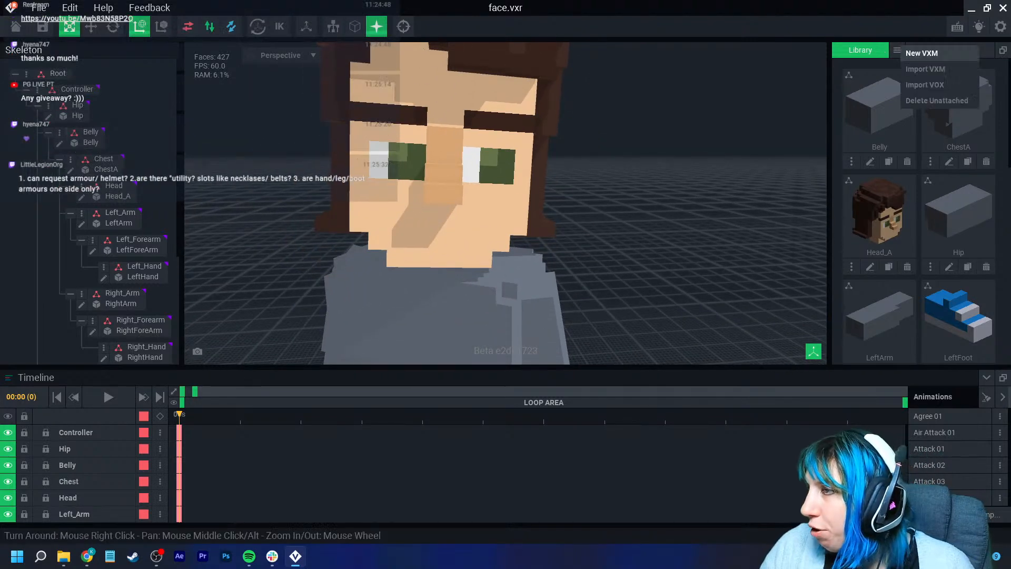
left_click(922, 53)
type("eyelid")
key("Return")
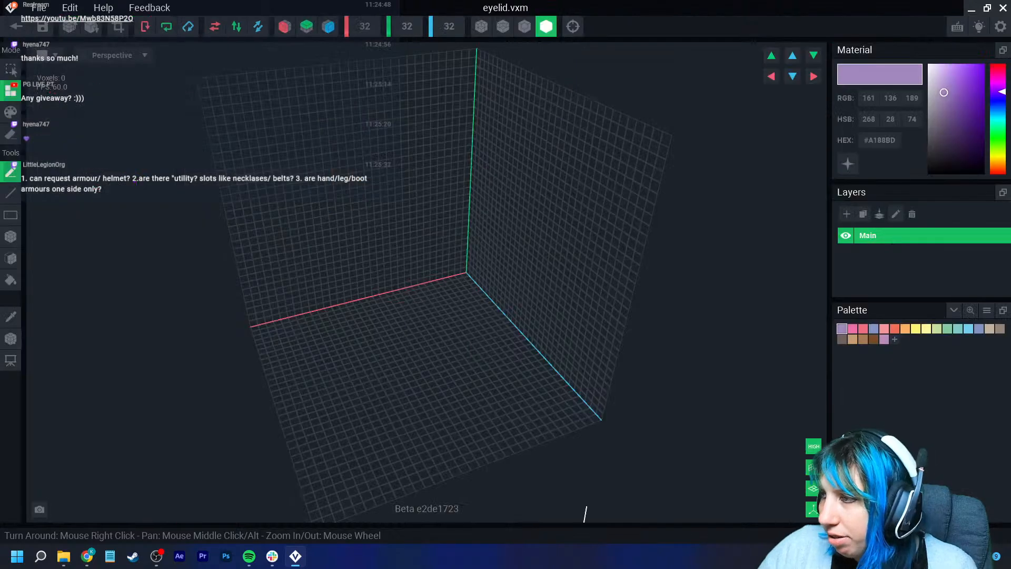
- Load a VE palette PNG from the VE_PAL folder in Downloads as the eyelid's palette
left_click(986, 311)
left_click(964, 342)
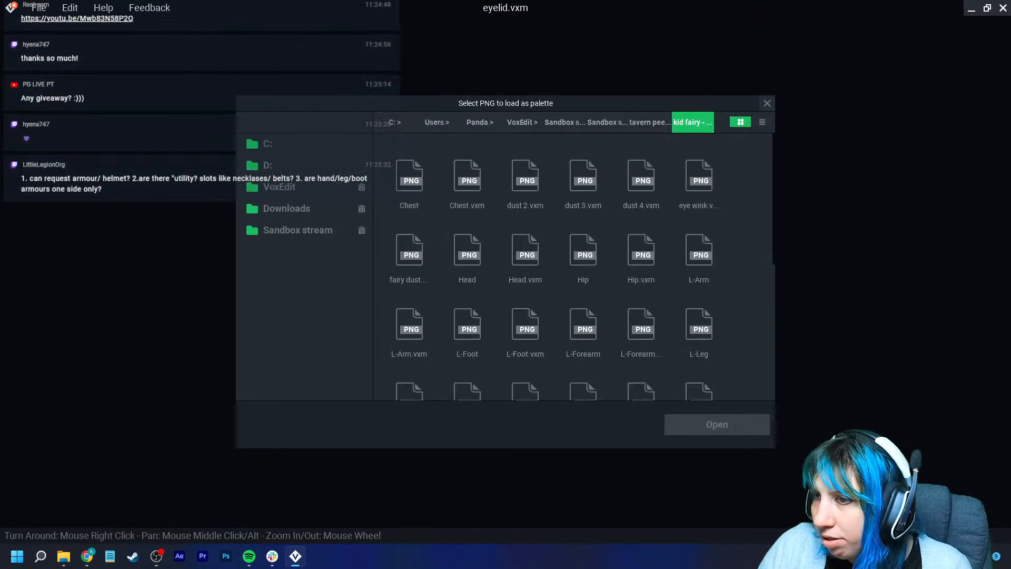
left_click(316, 208)
double_click(583, 325)
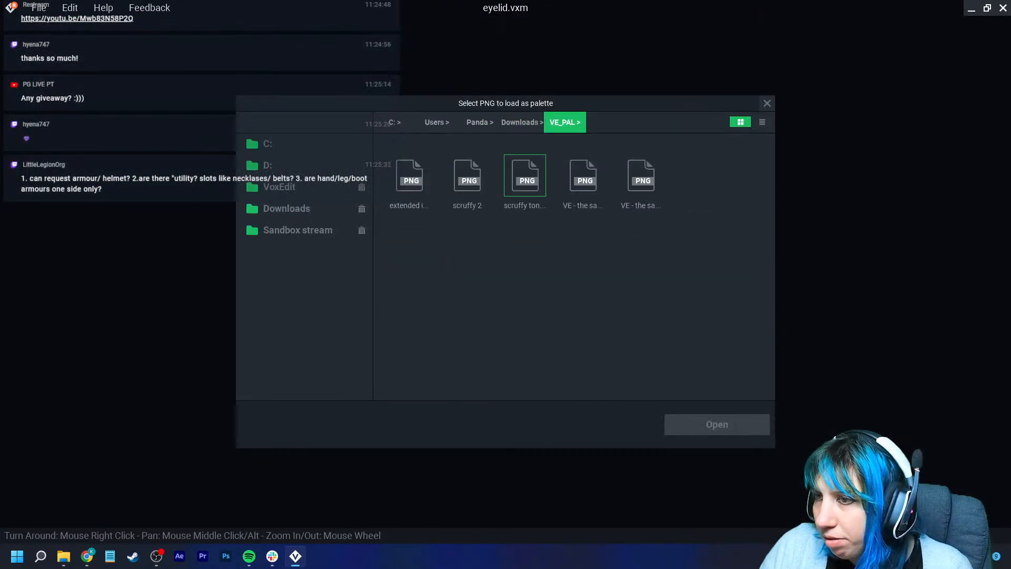
left_click(641, 179)
left_click(717, 425)
- Try several skin-tone swatches from the palette as the eyelid's colour
right_click_drag(535, 271, 501, 271)
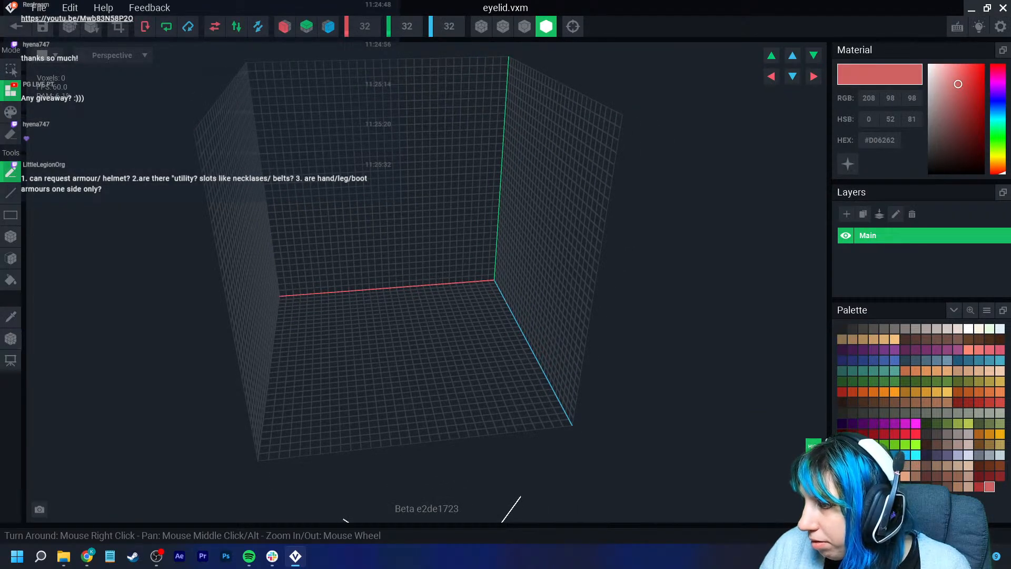
left_click(906, 476)
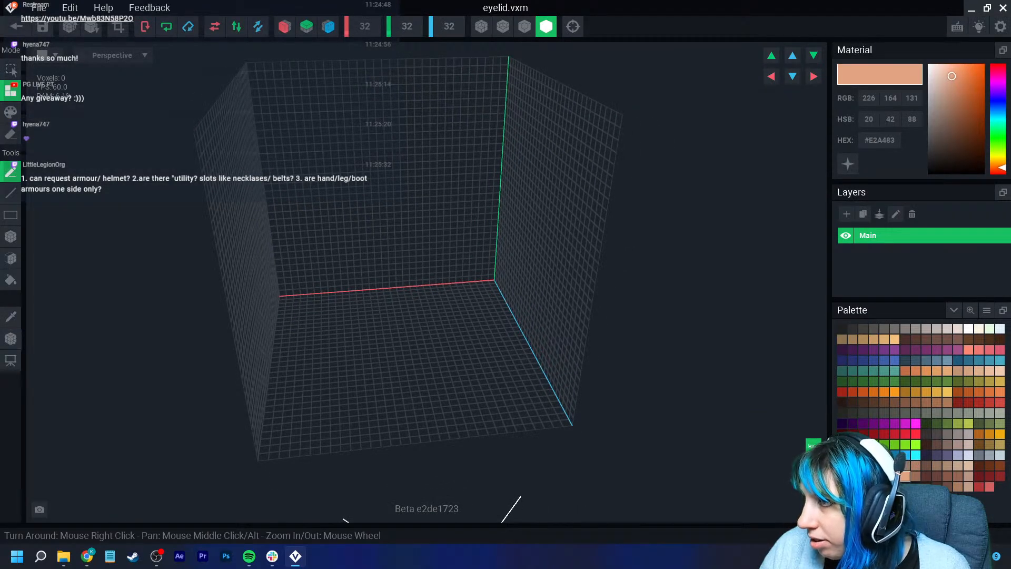
left_click(885, 339)
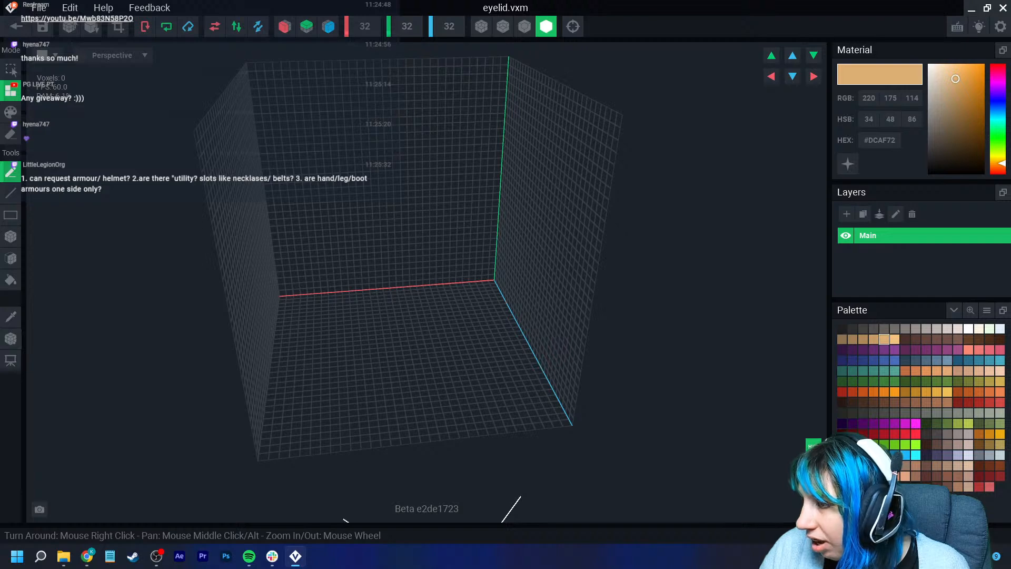
left_click(895, 476)
left_click(905, 476)
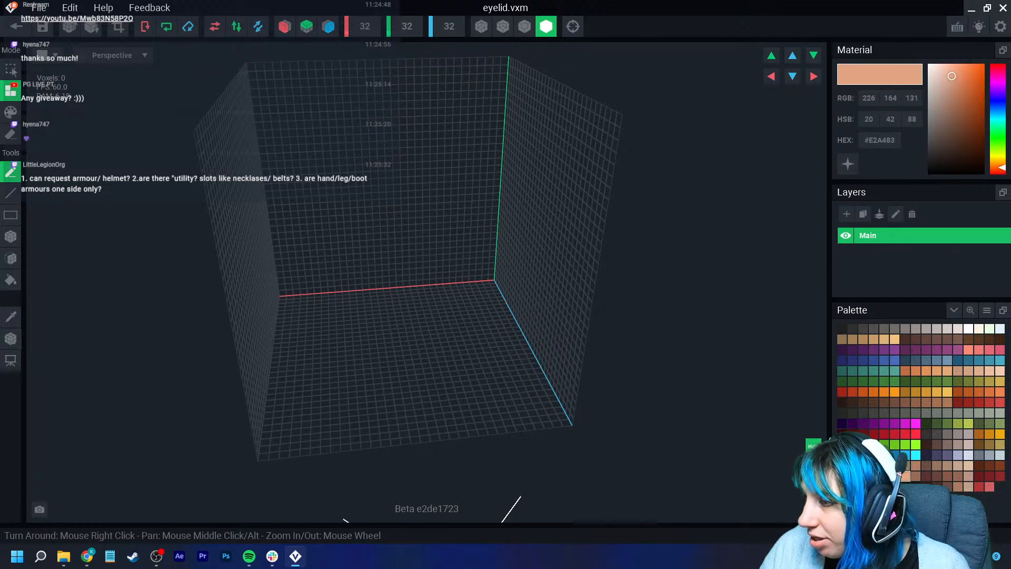
left_click(990, 371)
left_click(979, 371)
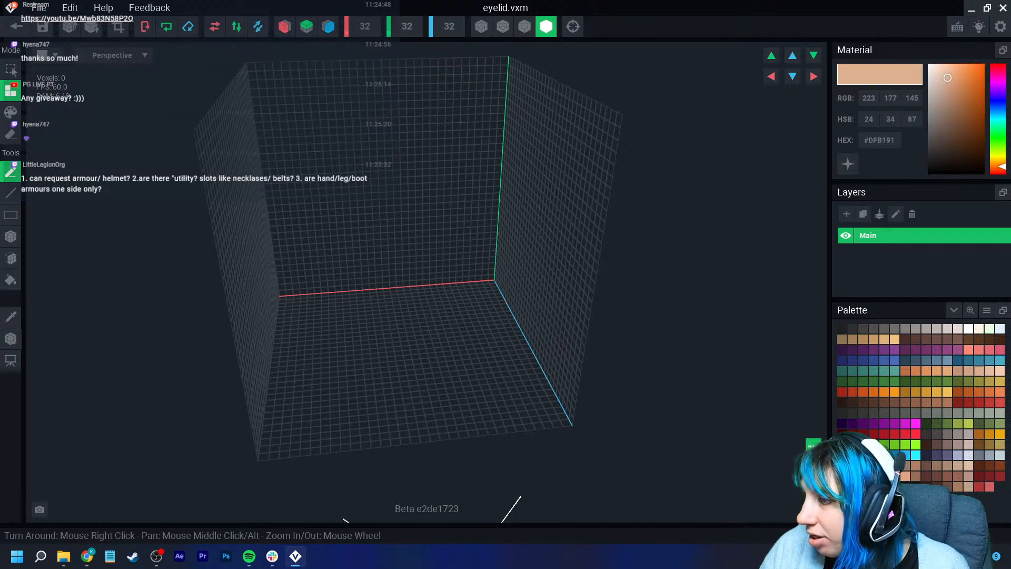
- Save and close the eyelid model, then open the Head_A model for editing
left_click(16, 27)
left_click(395, 204)
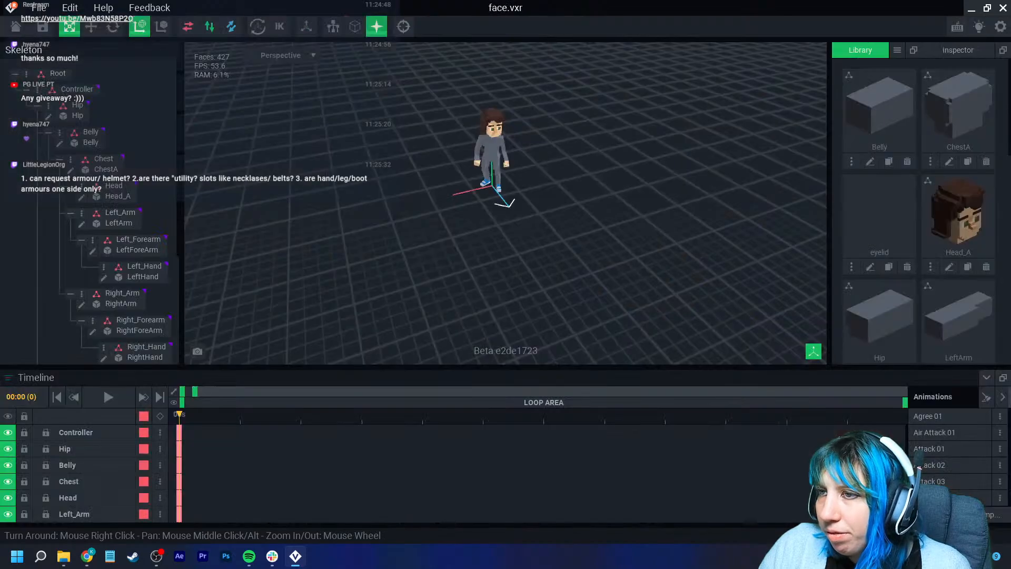
left_click(493, 126)
left_click(82, 197)
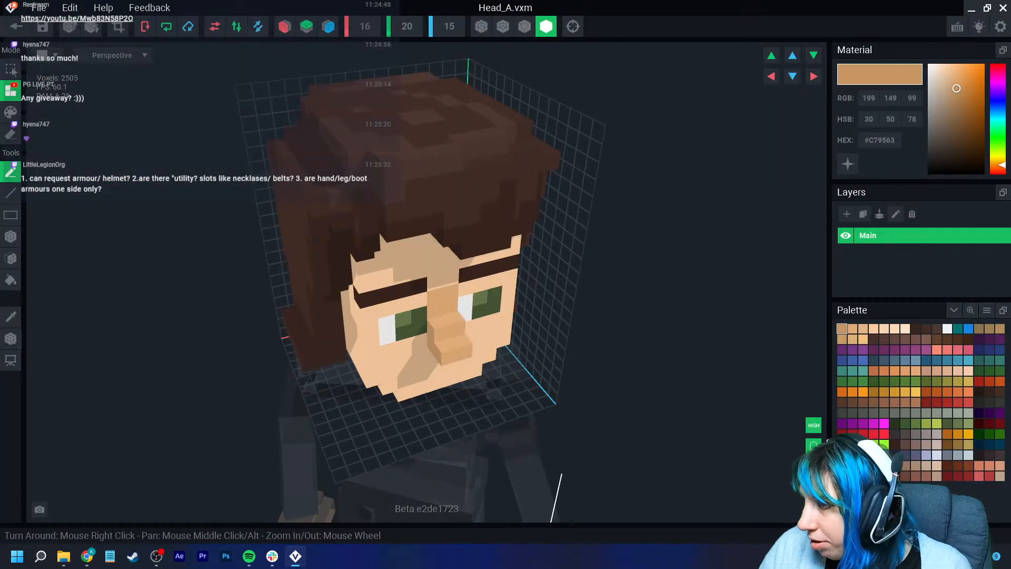
- Pick the skin swatch in Head_A, copy its hex colour #E5B585, and close the model saving changes
left_click(884, 329)
left_click(874, 329)
left_click(863, 329)
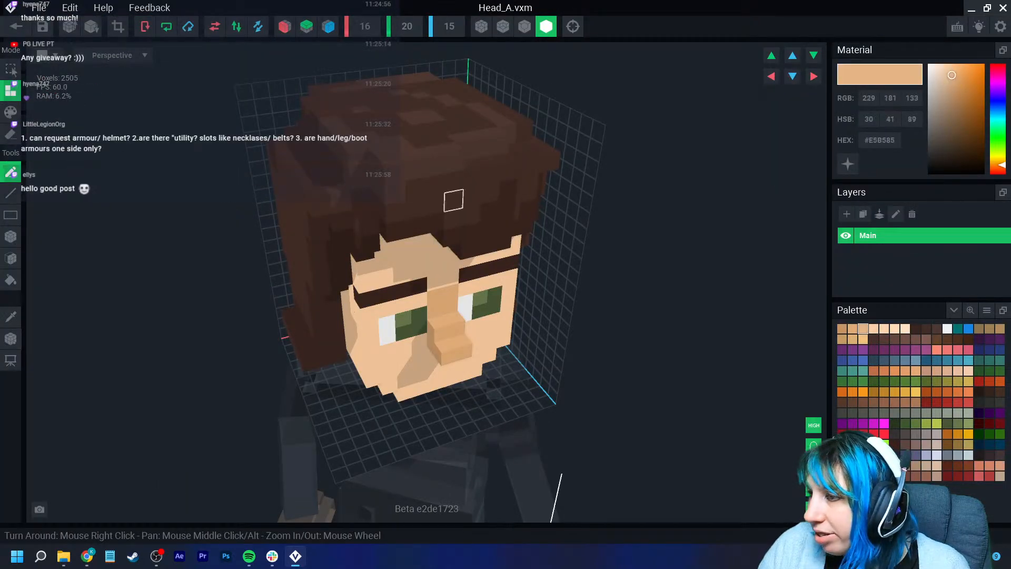
right_click(878, 142)
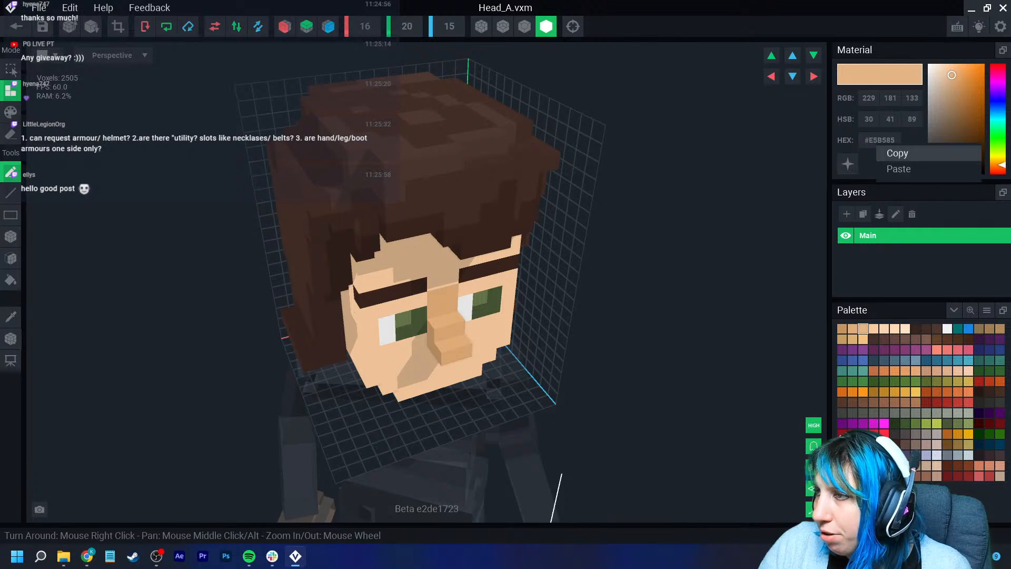
left_click(897, 152)
left_click(16, 26)
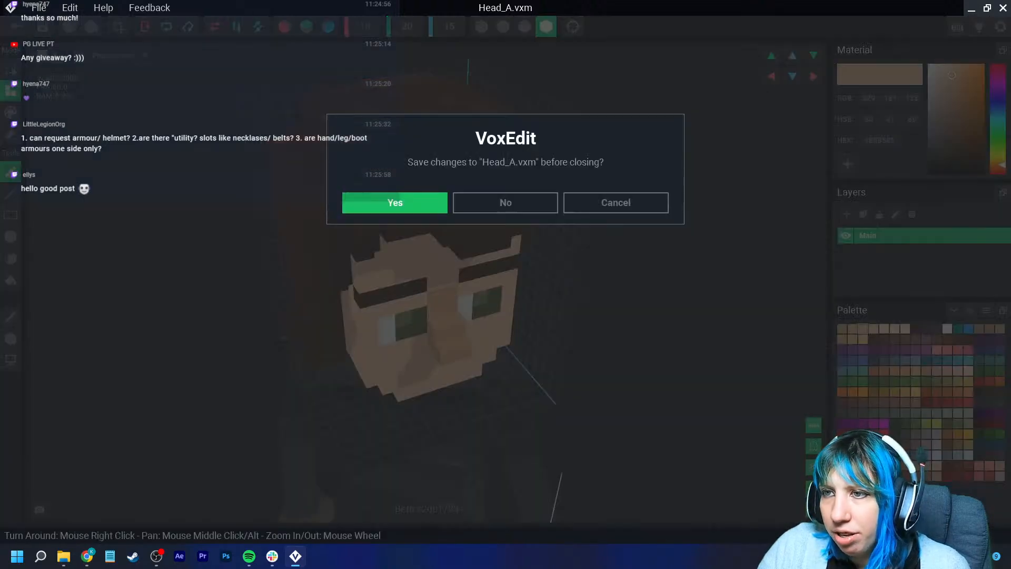
left_click(395, 202)
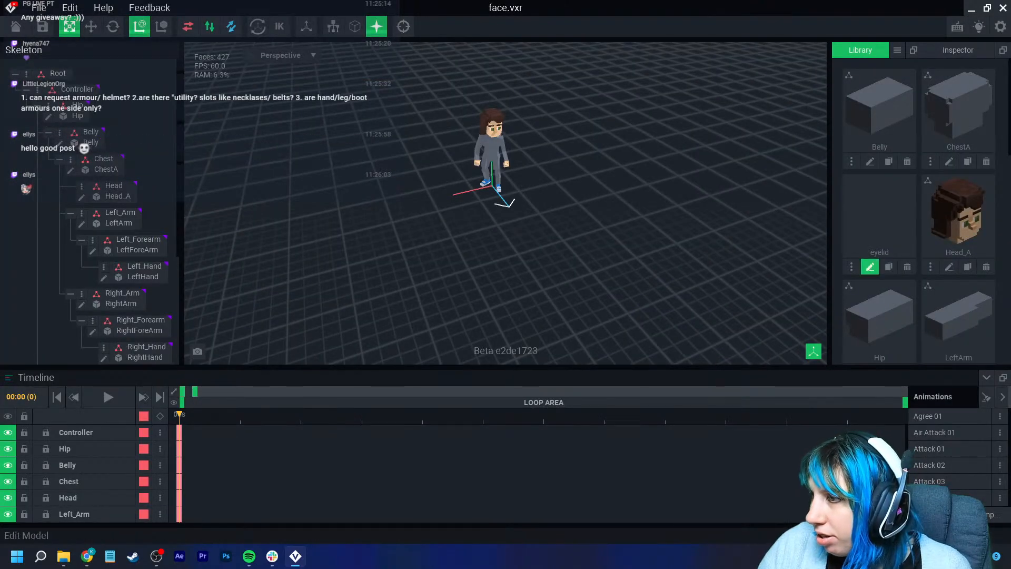
- Open the eyelid model, choose the box tool and paste the copied skin hex colour as its material
left_click(870, 267)
right_click_drag(529, 302, 411, 235)
left_click(10, 236)
left_click(916, 487)
right_click(881, 137)
left_click(901, 162)
- Draw a skin-coloured block about 3 × 2 × 1 voxels and shrink the volume to fit it
middle_click_drag(417, 248, 502, 284)
scroll(390, 264, "up", 2)
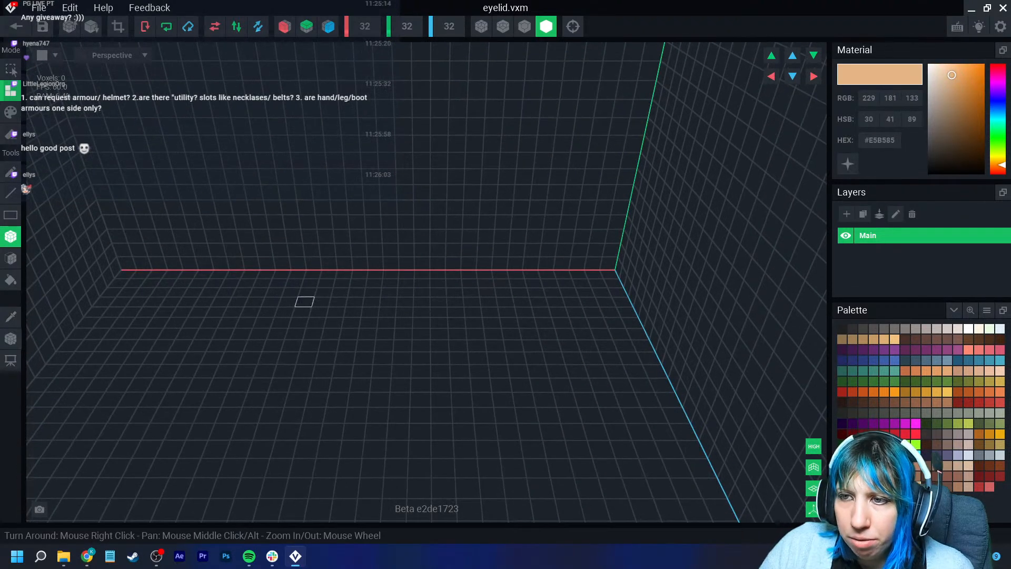
left_click_drag(327, 249, 363, 262)
right_click_drag(364, 262, 390, 267)
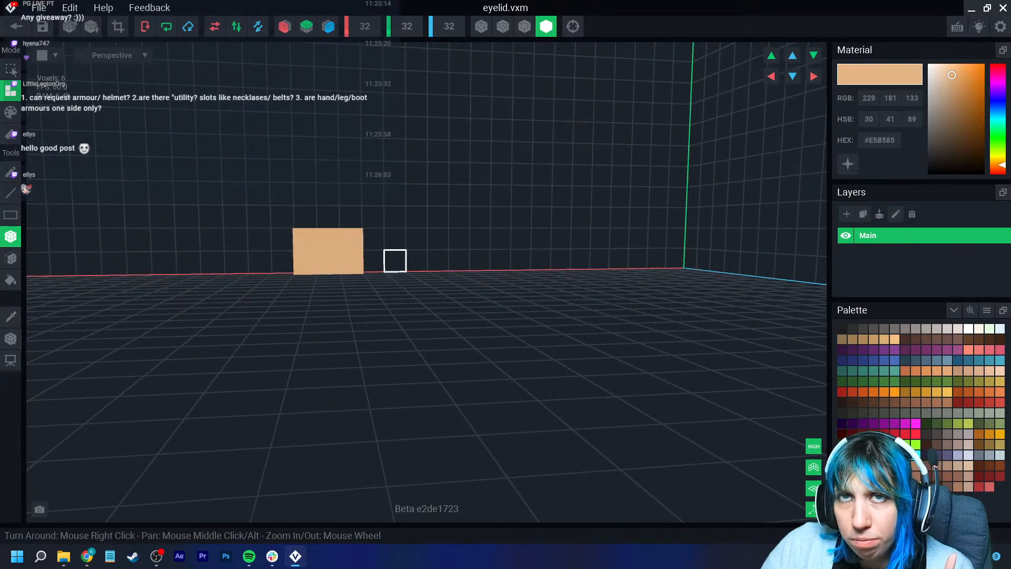
right_click_drag(339, 256, 349, 260)
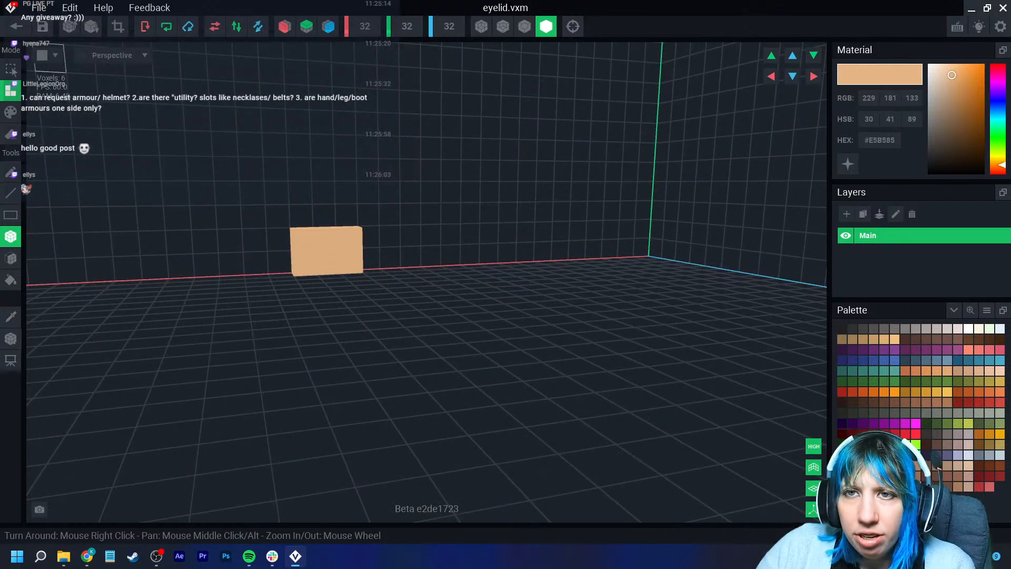
left_click(118, 27)
- Set the eyelid's pivot at the block's top edge with the Pivot tool, then save and close the model
left_click(10, 338)
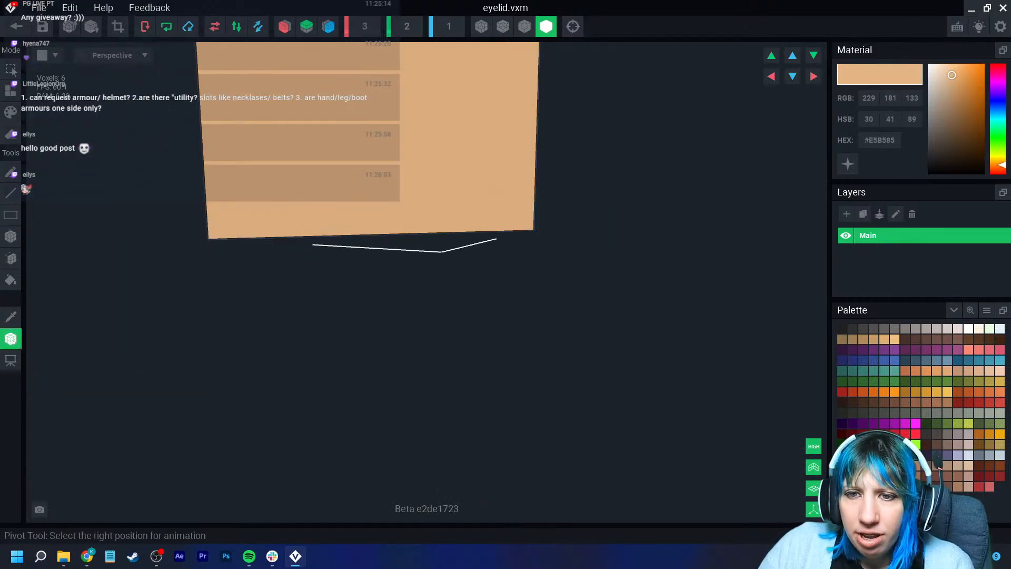
right_click_drag(339, 256, 339, 257)
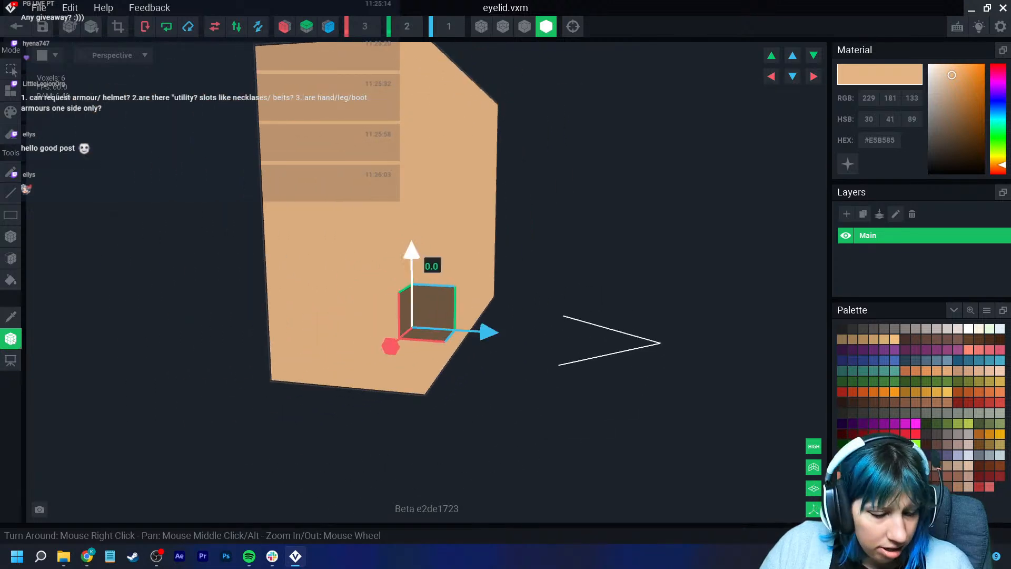
left_click_drag(408, 190, 409, 136)
middle_click_drag(409, 136, 417, 288)
left_click_drag(416, 288, 411, 188)
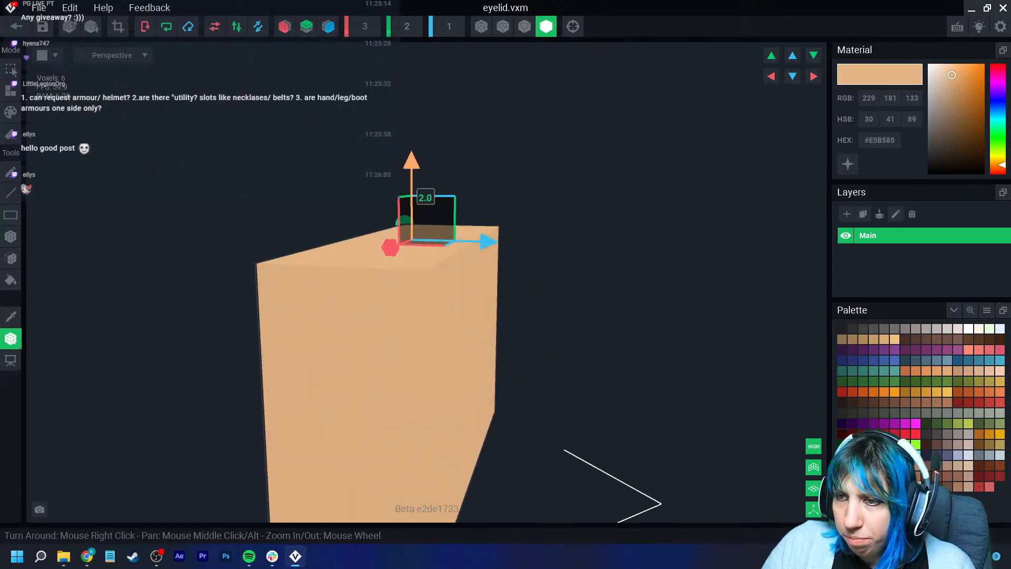
left_click_drag(478, 241, 442, 235)
right_click_drag(444, 258, 447, 264)
left_click_drag(373, 227, 428, 232)
right_click_drag(437, 239, 348, 231)
scroll(488, 330, "down", 3)
left_click(16, 26)
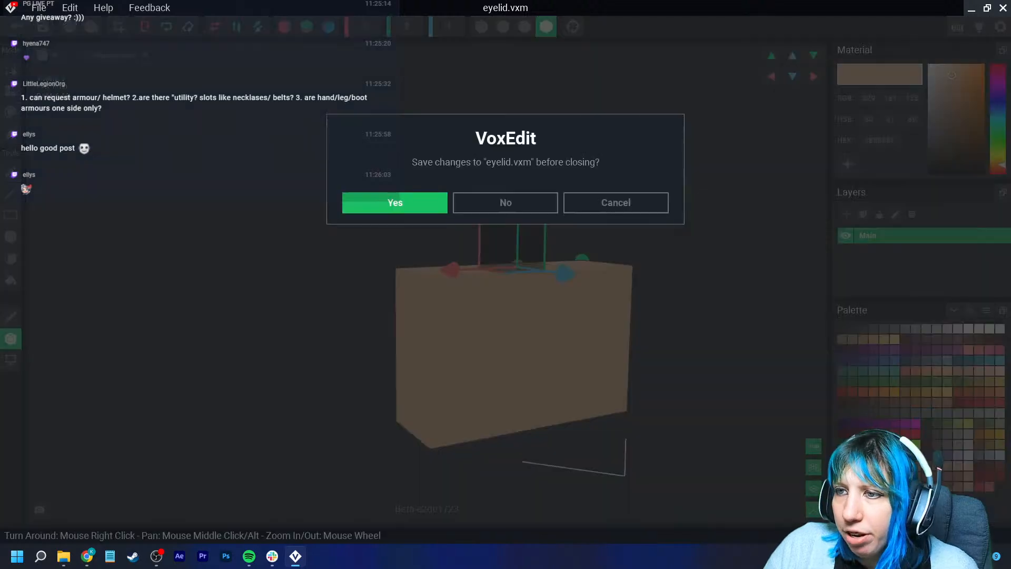
left_click(395, 203)
- Create a child node named Eyelid 1 under the Head node
scroll(493, 100, "up", 3)
left_click(494, 81)
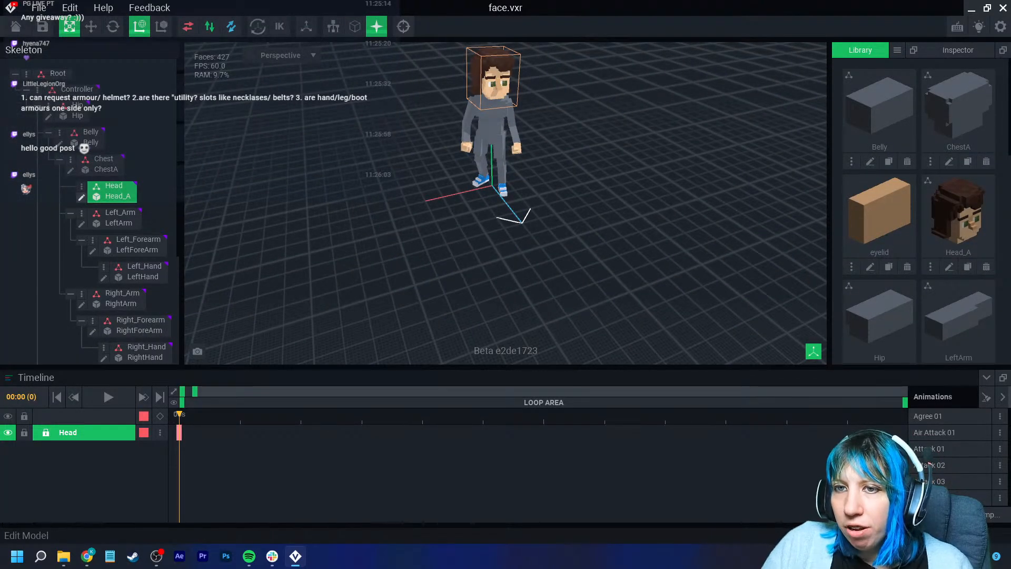
left_click(82, 186)
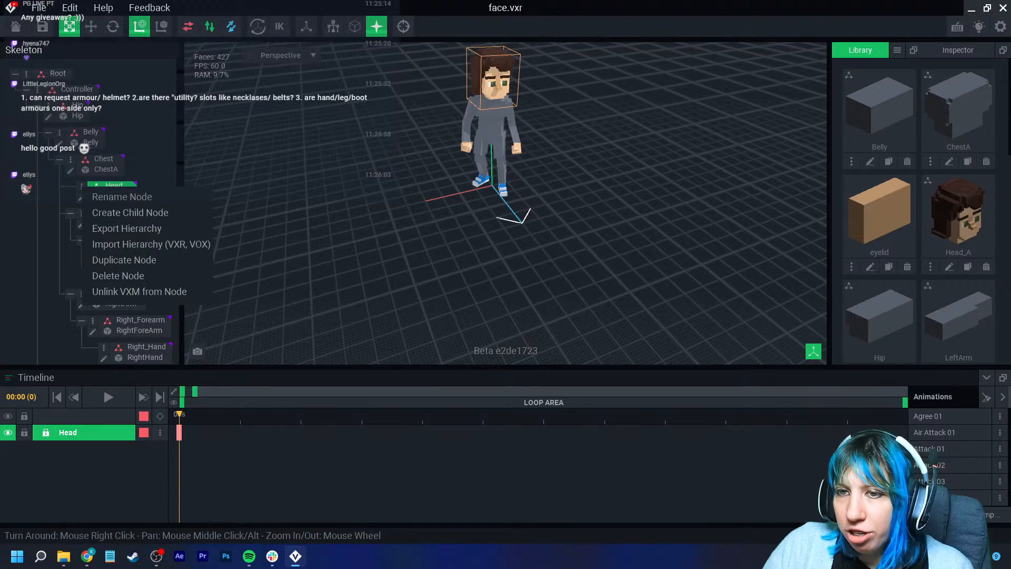
left_click(130, 212)
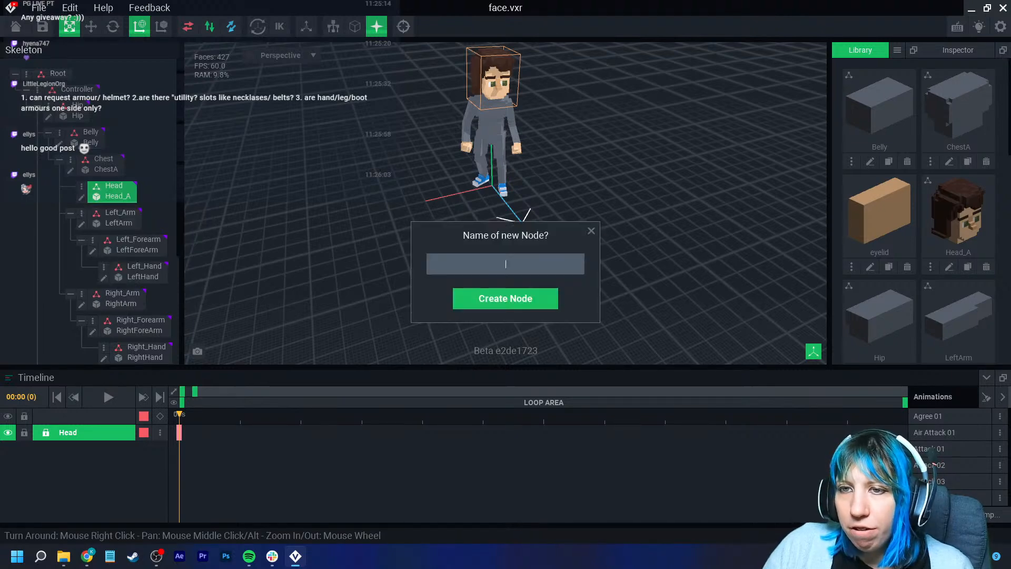
type("Eyelid 1")
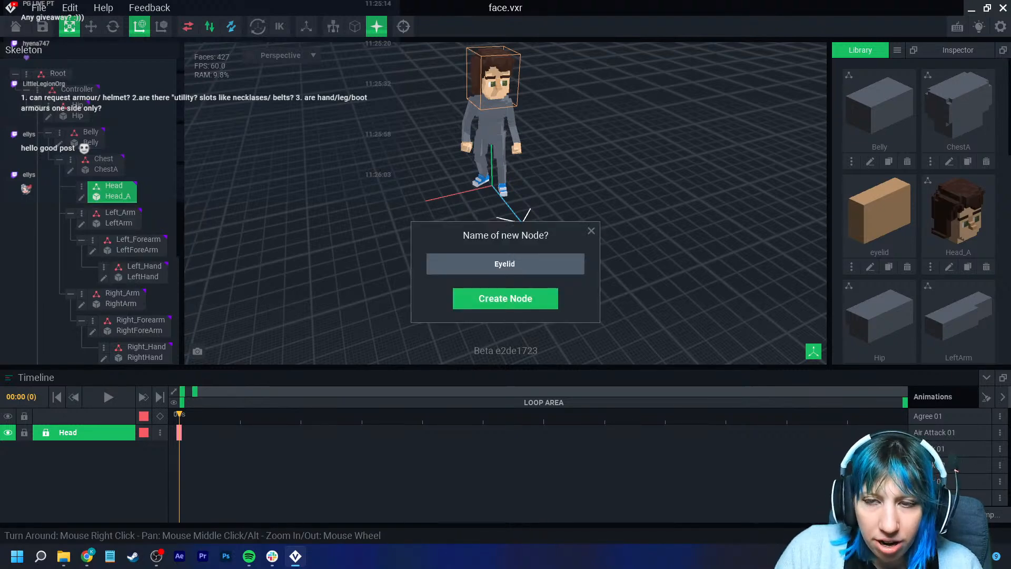
key("Return")
- Link the eyelid model from the library to the Eyelid 1 node
left_click_drag(863, 221, 132, 216)
left_click(128, 217)
scroll(490, 174, "up", 4)
middle_click_drag(490, 132, 443, 316)
scroll(442, 263, "up", 4)
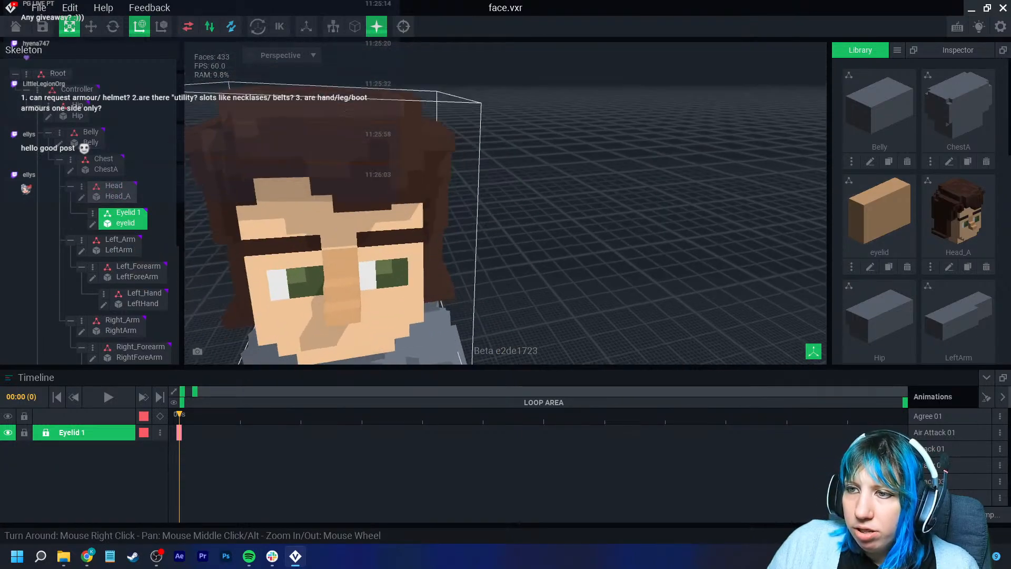
right_click_drag(442, 264, 453, 210)
scroll(326, 284, "down", 4)
right_click_drag(319, 291, 406, 258)
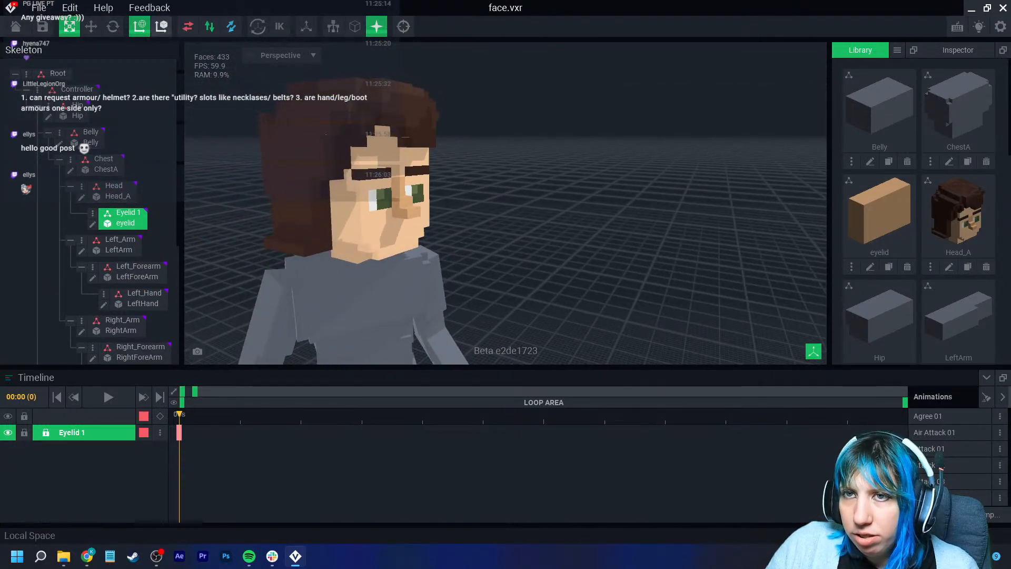
- Move the eyelid block up into place over the character's eye with the Move tool
left_click(91, 26)
right_click_drag(406, 174, 369, 197)
left_click_drag(375, 203, 373, 141)
left_click_drag(395, 207, 412, 221)
left_click_drag(331, 216, 330, 215)
scroll(330, 215, "up", 6)
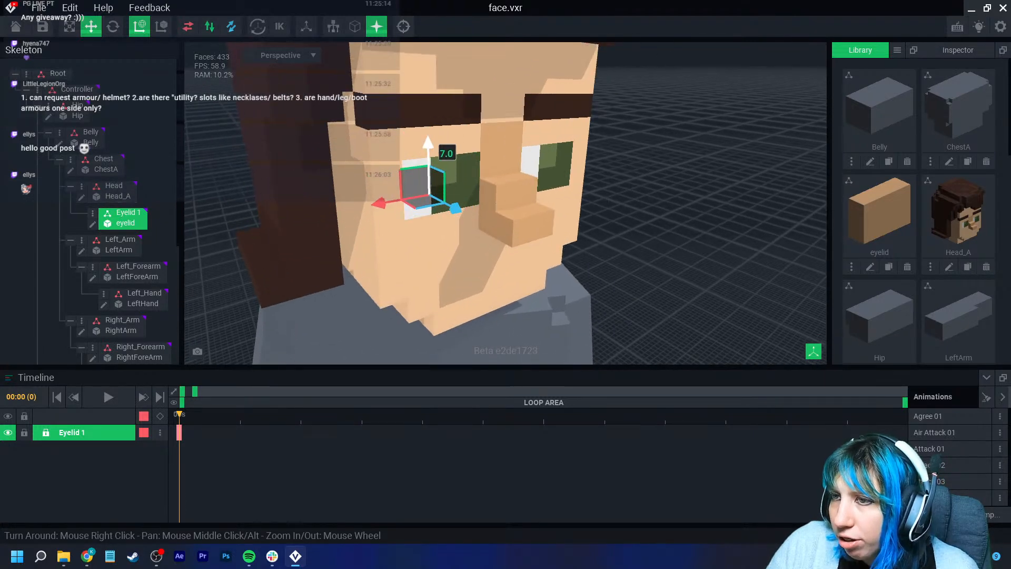
left_click_drag(427, 116, 427, 92)
left_click(447, 150)
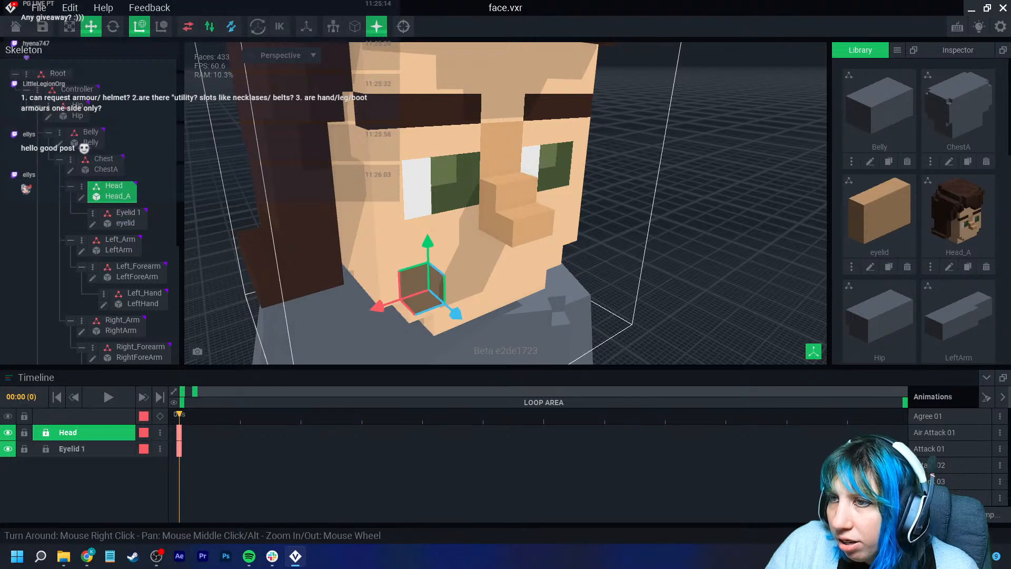
- Fine-tune the Eyelid 1 block's position over the character's eye with the Move tool
left_click(124, 218)
left_click_drag(454, 157, 390, 161)
right_click_drag(390, 161, 327, 168)
scroll(328, 168, "up", 3)
left_click_drag(447, 85, 446, 42)
right_click_drag(403, 131, 466, 127)
right_click_drag(466, 127, 487, 126)
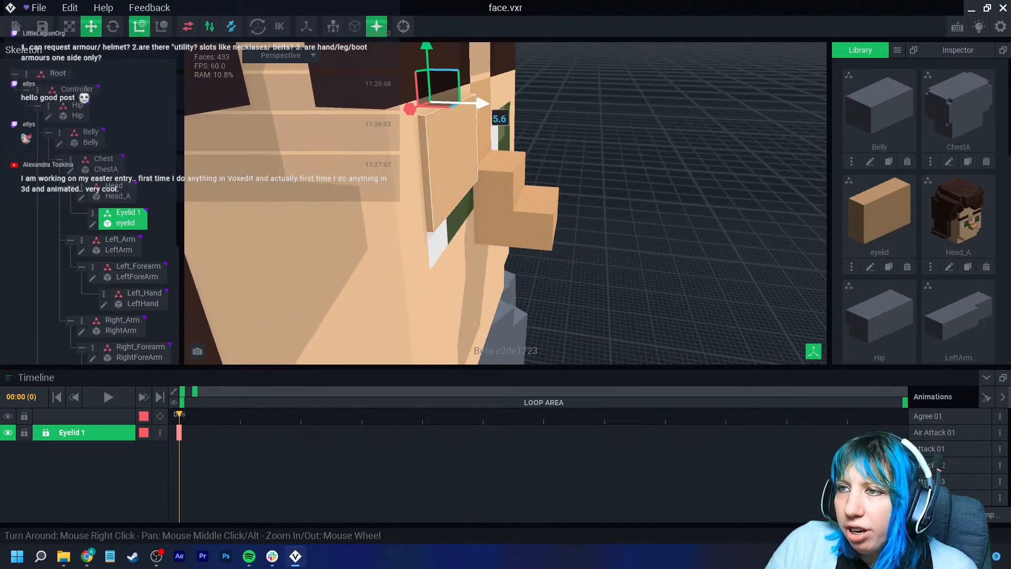
left_click(485, 108)
left_click(463, 129)
left_click_drag(482, 104, 478, 100)
right_click_drag(478, 103, 419, 129)
- Duplicate the Eyelid 1 node and name the copy eyelid 2
scroll(443, 140, "down", 4)
left_click(93, 213)
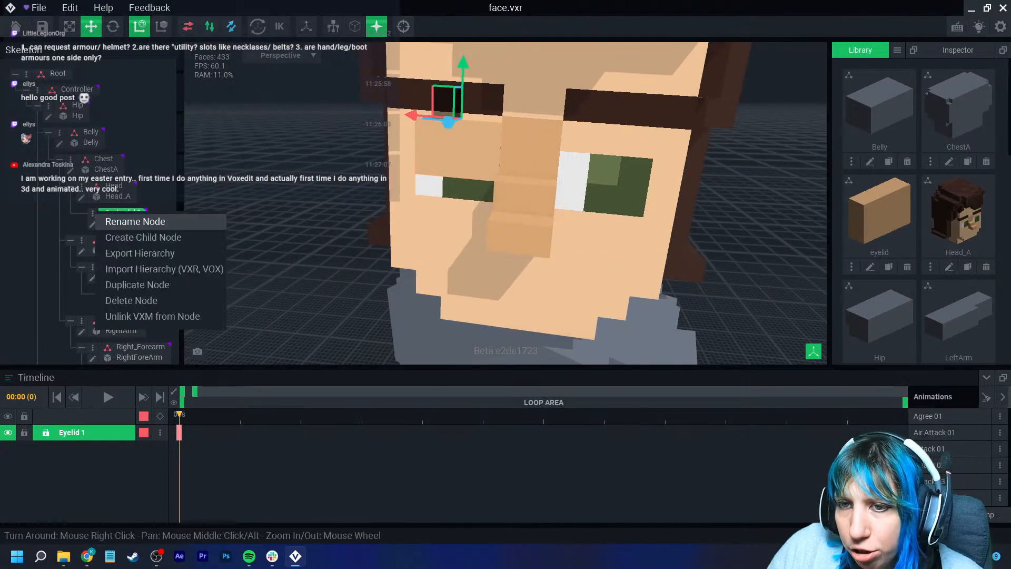
left_click(136, 284)
type("eyelid 2")
key("Return")
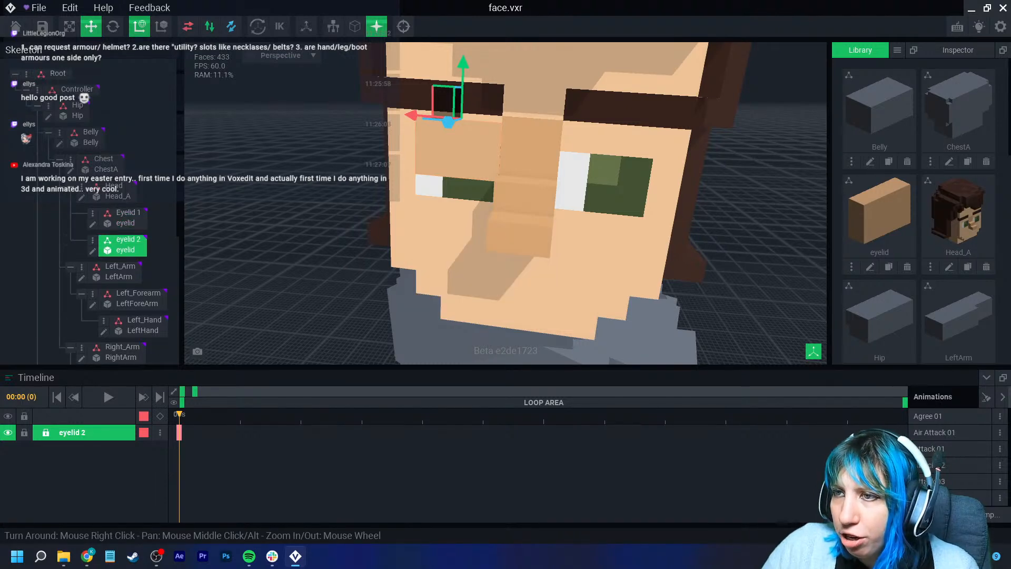
- Move the eyelid 2 block over the character's other eye
left_click_drag(412, 115, 555, 125)
scroll(557, 127, "down", 3)
right_click_drag(593, 204, 474, 187)
left_click_drag(528, 153, 535, 154)
right_click_drag(527, 157, 603, 169)
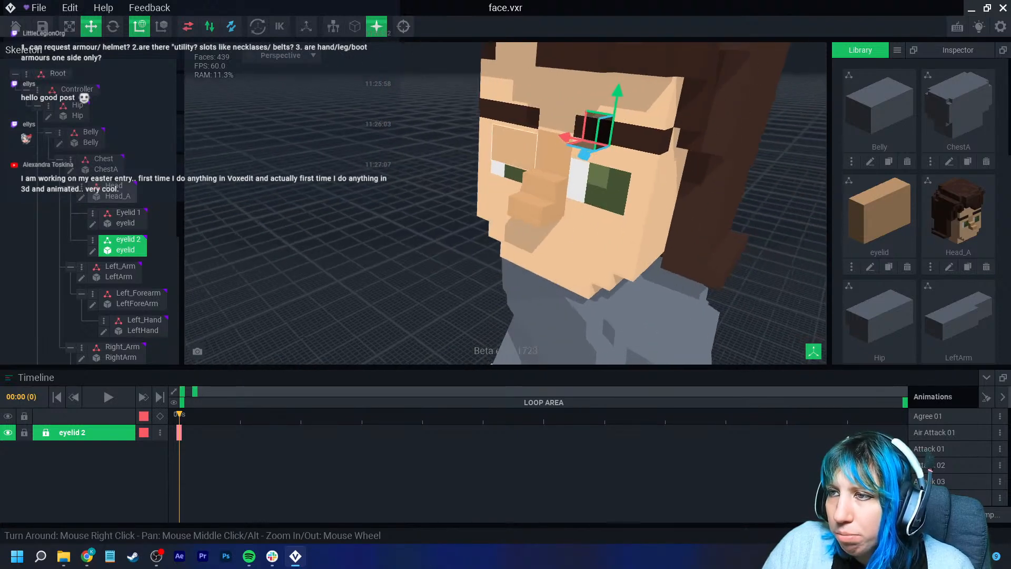
left_click(514, 150)
left_click_drag(487, 134, 494, 133)
left_click(421, 211)
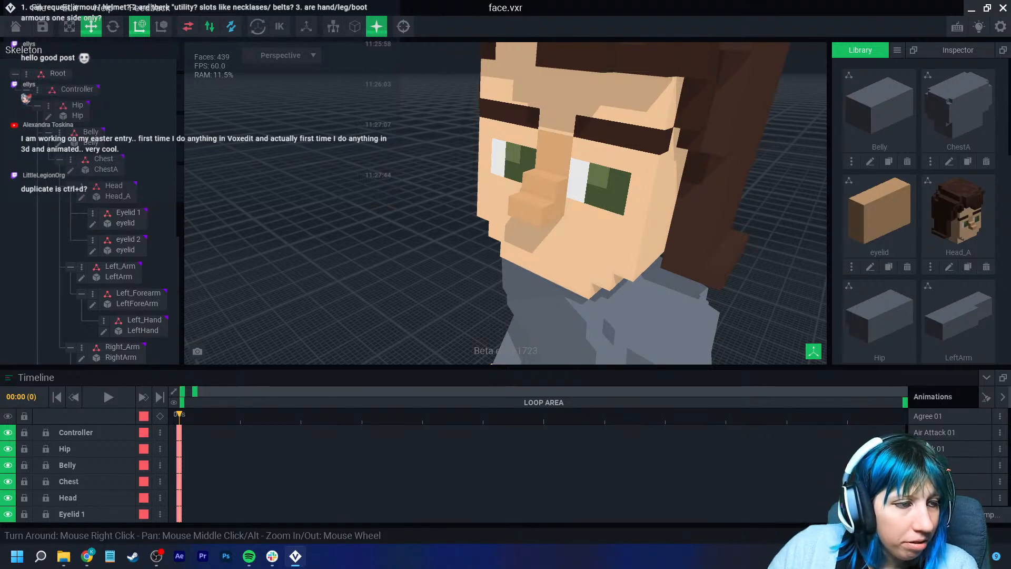
- Inspect both eyelid nodes and their placement on the face from different angles
scroll(506, 203, "down", 5)
right_click_drag(422, 203, 495, 203)
scroll(506, 203, "up", 5)
left_click(127, 213)
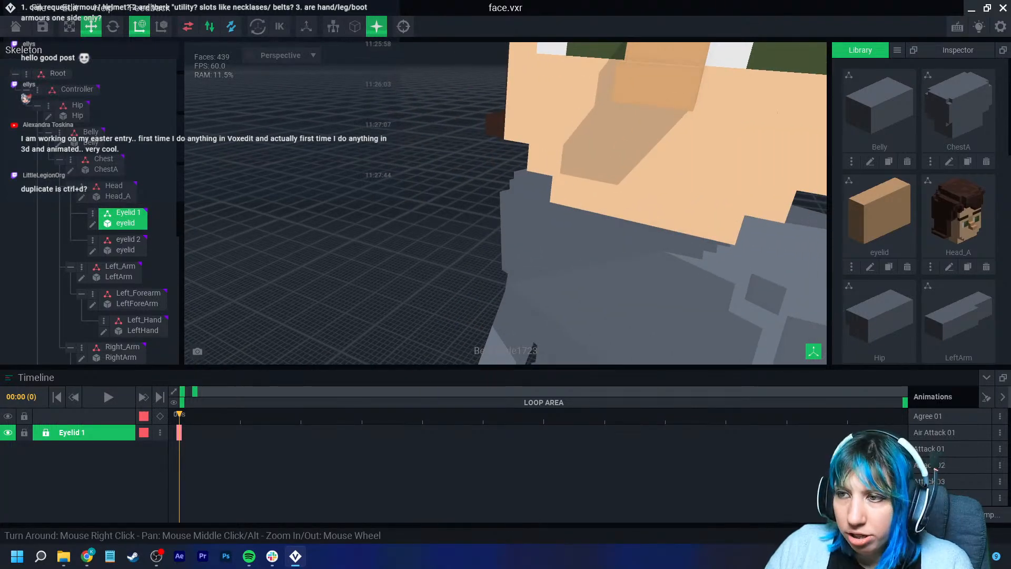
scroll(337, 252, "down", 5)
right_click_drag(337, 252, 401, 231)
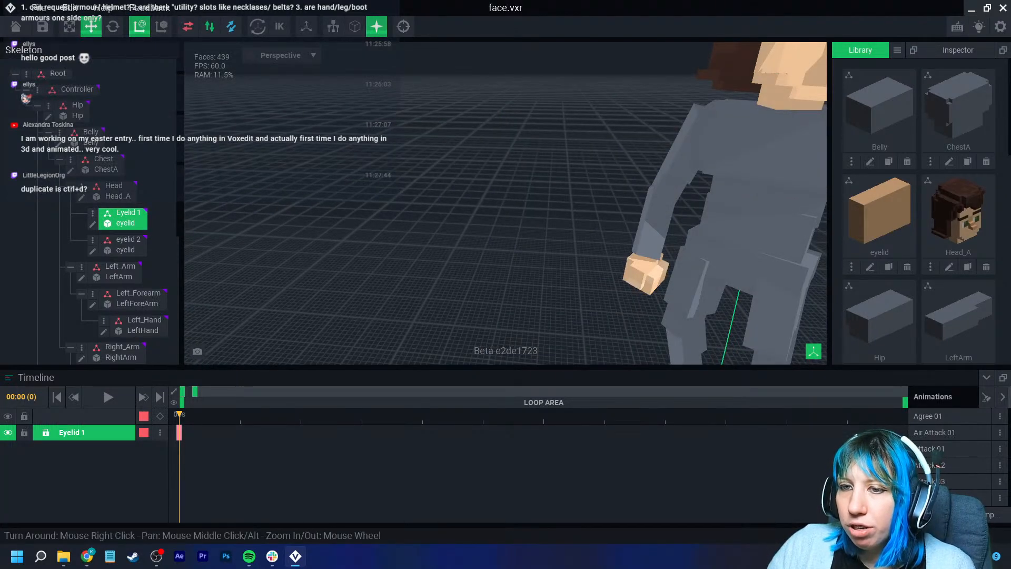
middle_click_drag(674, 105, 379, 184)
scroll(505, 204, "up", 5)
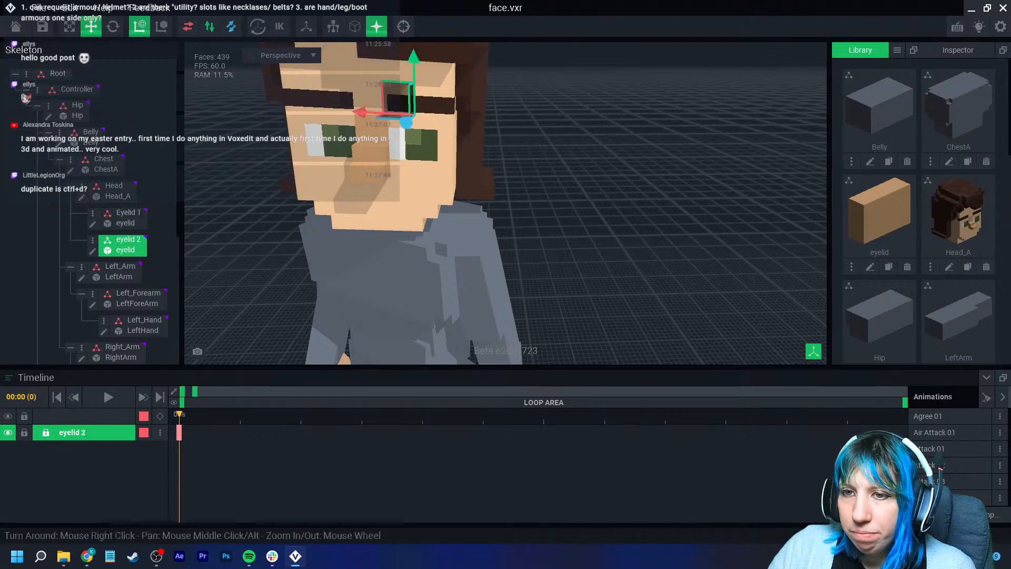
left_click(122, 243)
left_click(122, 216)
left_click(92, 214)
left_click(102, 211)
left_click(92, 213)
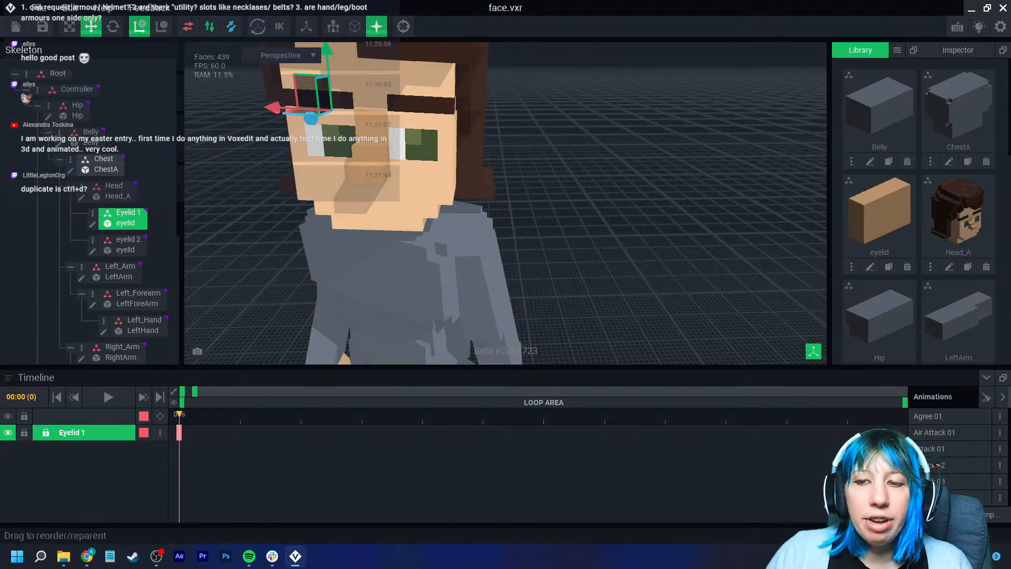
right_click_drag(548, 226, 585, 208)
left_click(585, 208)
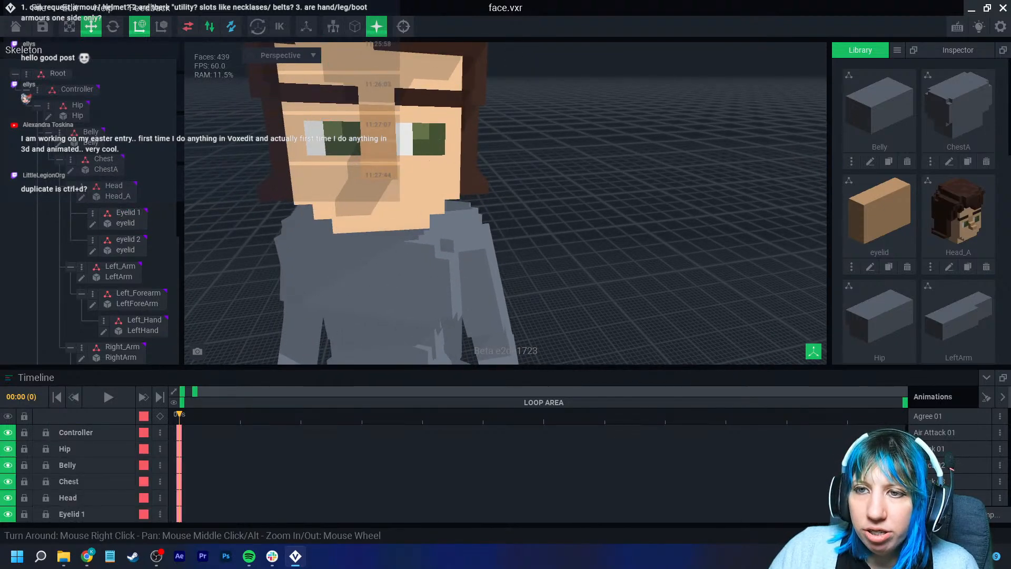
left_click(126, 217)
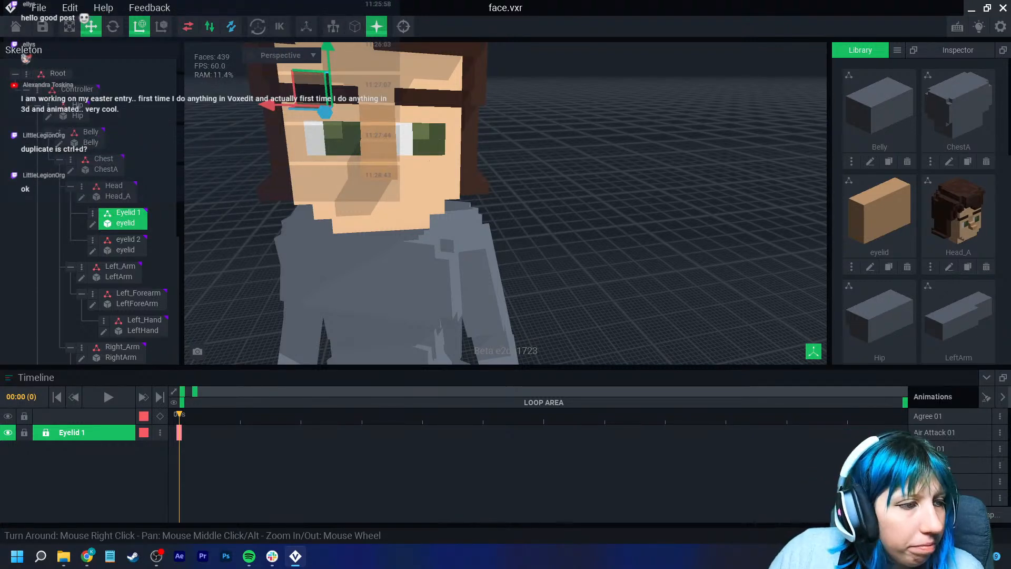
right_click_drag(558, 221, 526, 208)
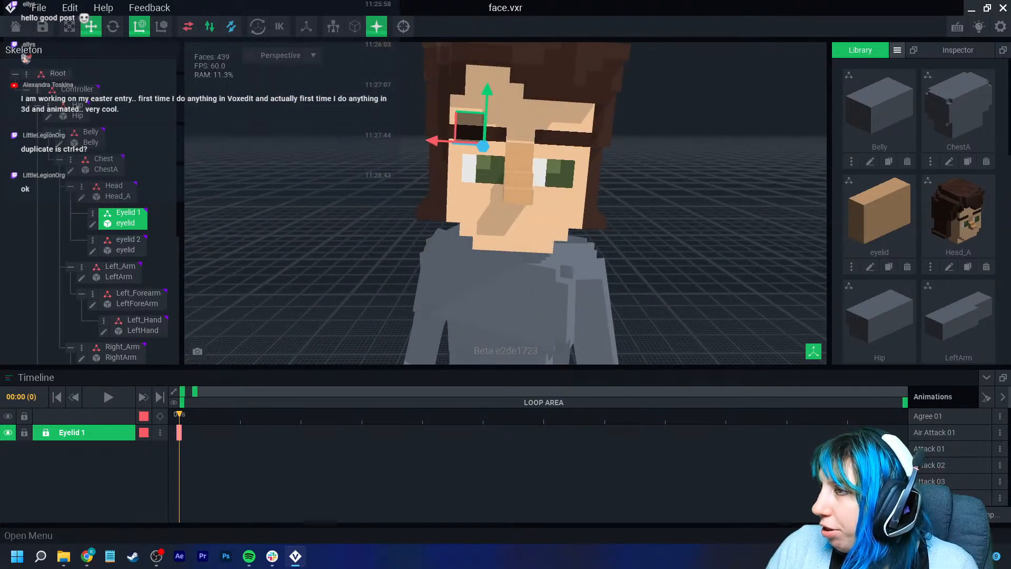
- Create a new library model named Mouth
left_click(898, 50)
left_click(927, 58)
type("Mouth")
key("Return")
- Load the VE - the sandbox extended.png palette into the Mouth model
left_click(987, 310)
left_click(969, 327)
left_click(641, 177)
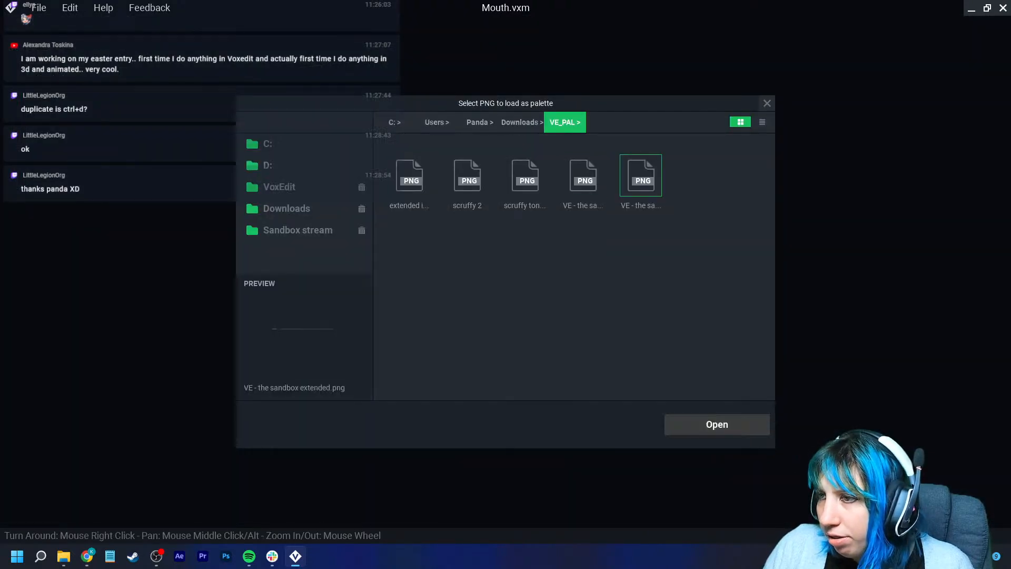
left_click(716, 425)
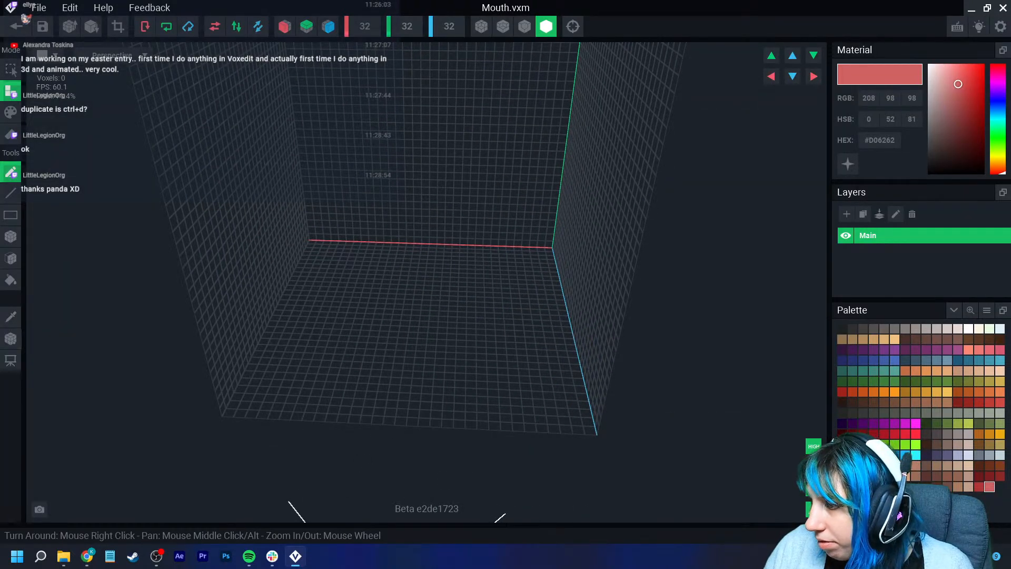
- Build a small dark red mouth block, crop the volume to fit it, and return to the animation
left_click(978, 486)
scroll(580, 286, "up", 4)
left_click_drag(399, 230, 400, 232)
scroll(408, 239, "up", 6)
right_click_drag(413, 266, 412, 266)
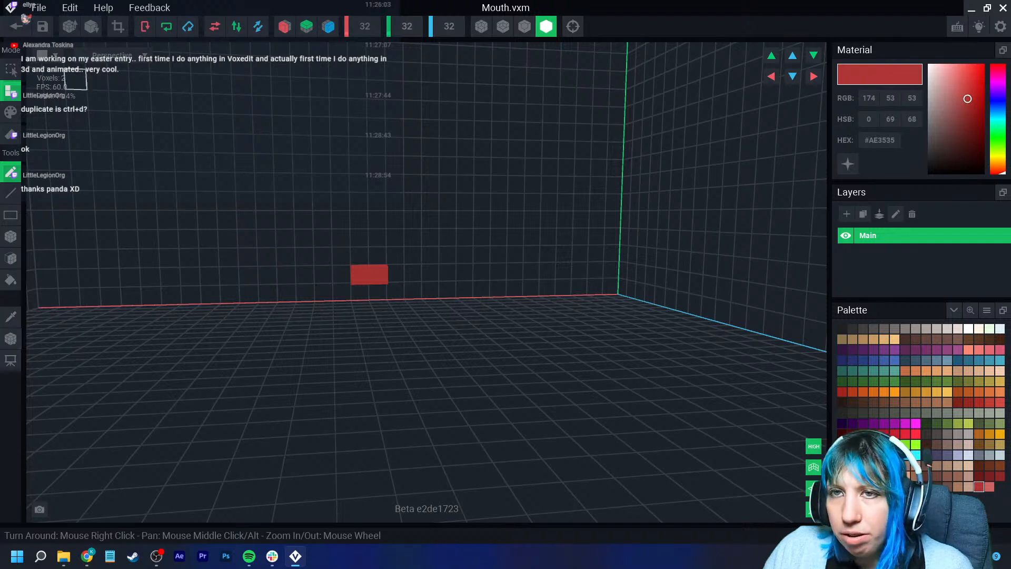
left_click(118, 26)
left_click(11, 339)
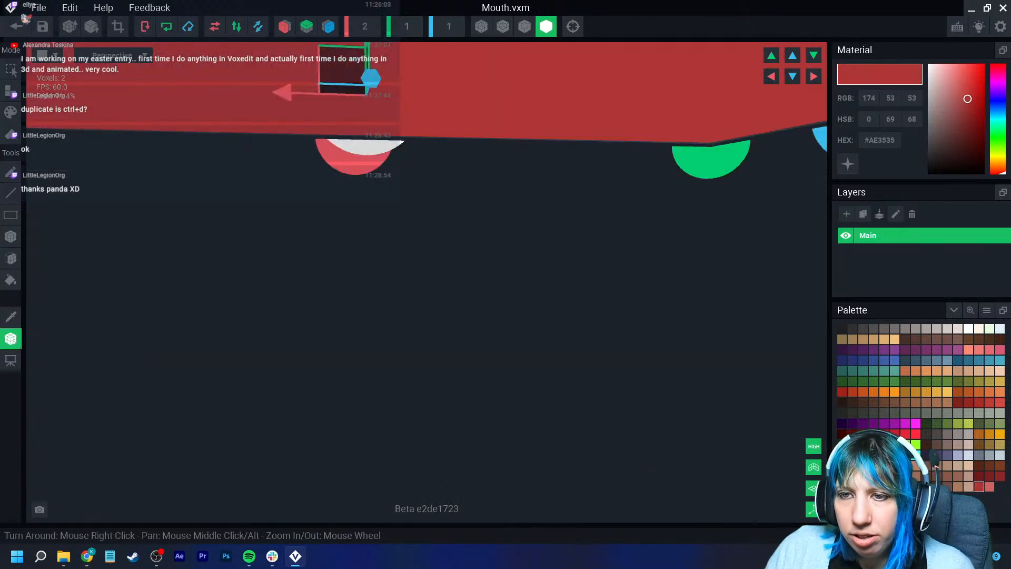
left_click(16, 27)
- Create a child node named mouth under the Head node
left_click(395, 203)
scroll(500, 105, "up", 3)
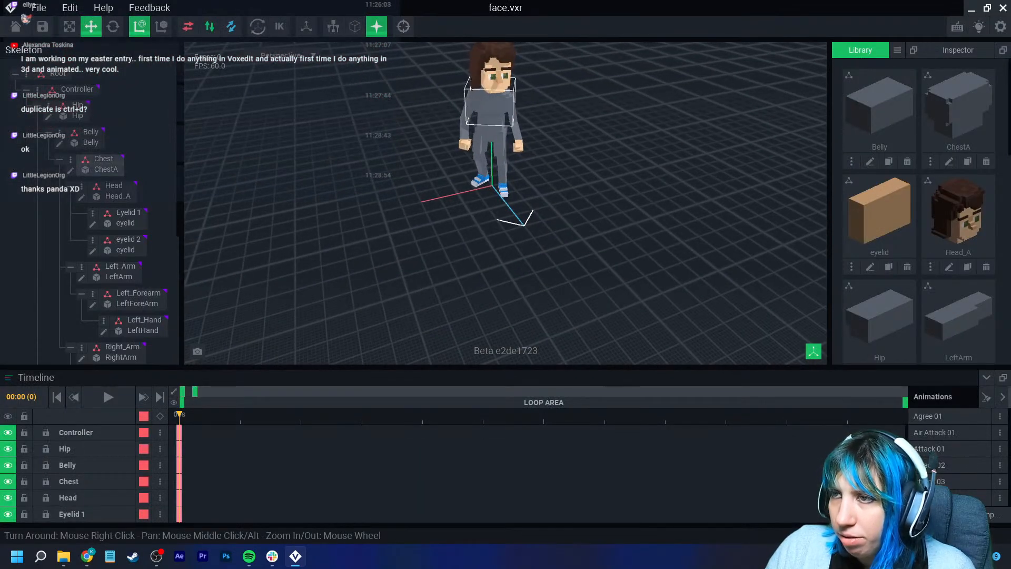
left_click(500, 79)
left_click(82, 187)
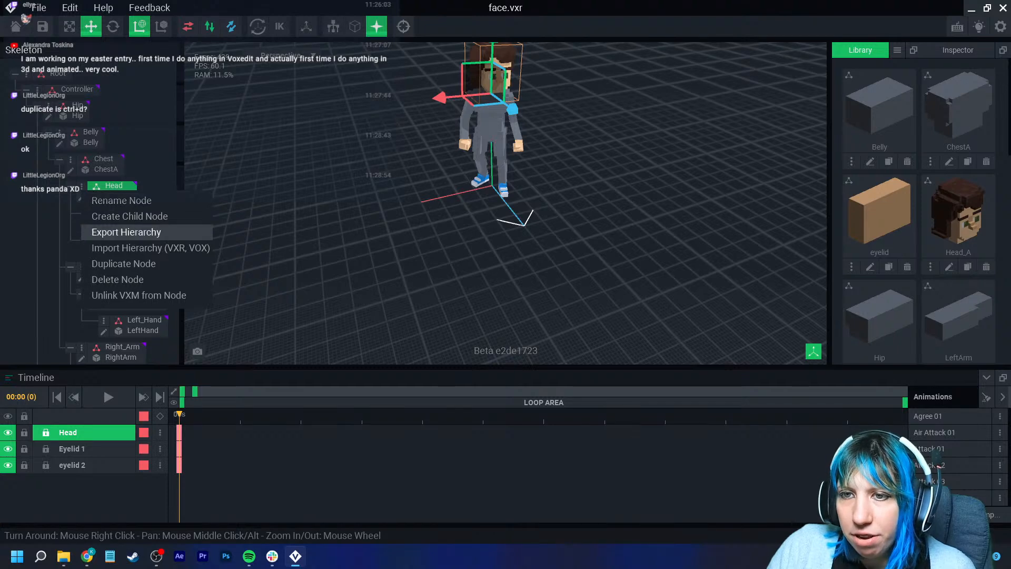
left_click(129, 216)
type("mouth")
key("Return")
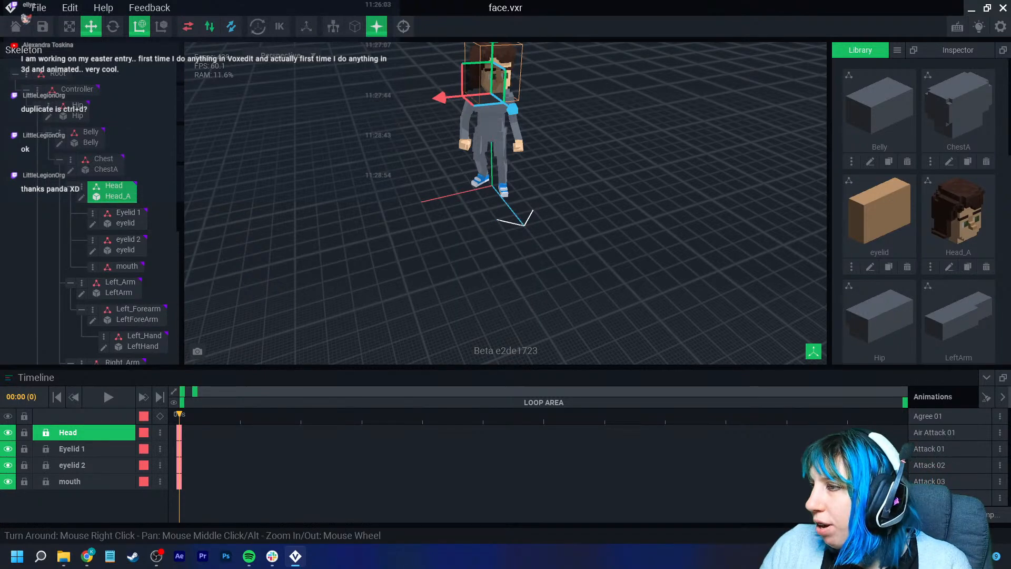
- Link the Mouth model from the library to the mouth node
scroll(958, 116, "down", 5)
left_click_drag(958, 110, 126, 267)
scroll(505, 202, "up", 3)
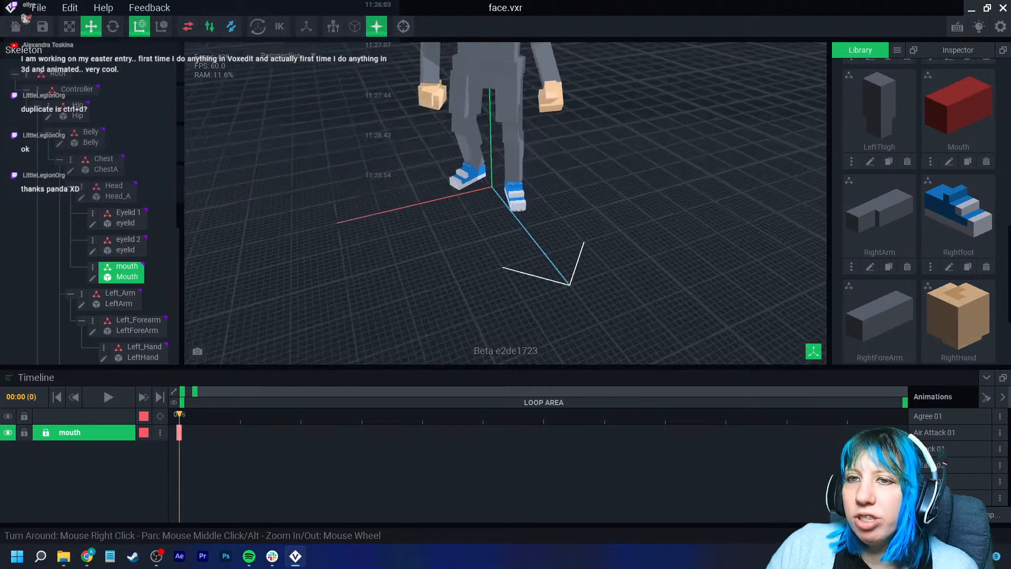
- Move the mouth block into place below the character's nose with the Move tool
middle_click_drag(501, 58, 501, 203)
scroll(501, 169, "up", 4)
left_click_drag(500, 119, 542, 130)
middle_click_drag(531, 68, 531, 126)
right_click_drag(531, 113, 464, 134)
left_click_drag(523, 152, 523, 89)
right_click_drag(566, 142, 509, 141)
left_click_drag(517, 177, 503, 191)
right_click_drag(516, 188, 448, 161)
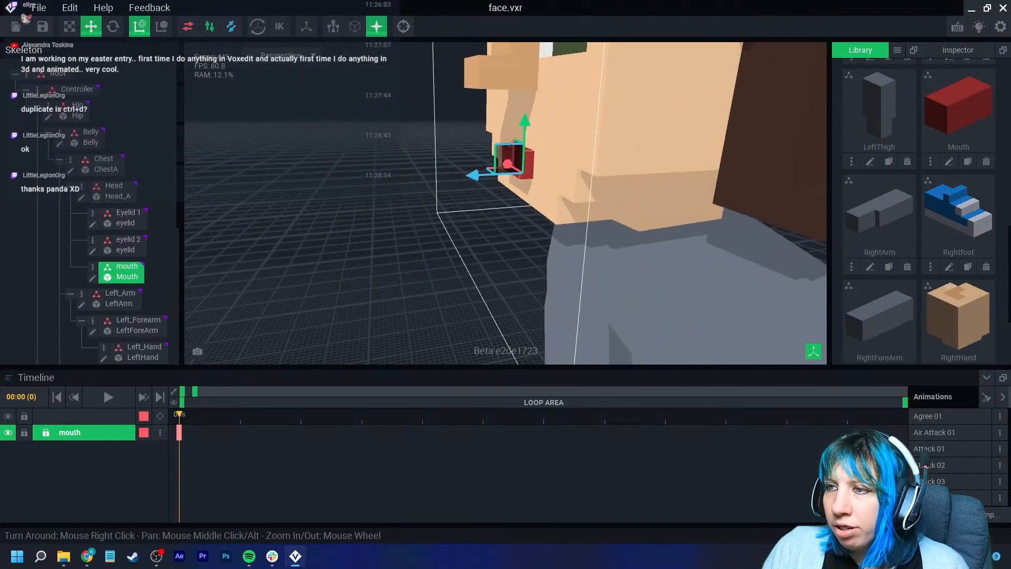
left_click_drag(525, 122, 525, 110)
right_click_drag(521, 113, 587, 131)
left_click_drag(503, 172, 502, 171)
right_click_drag(503, 172, 453, 182)
left_click(553, 176)
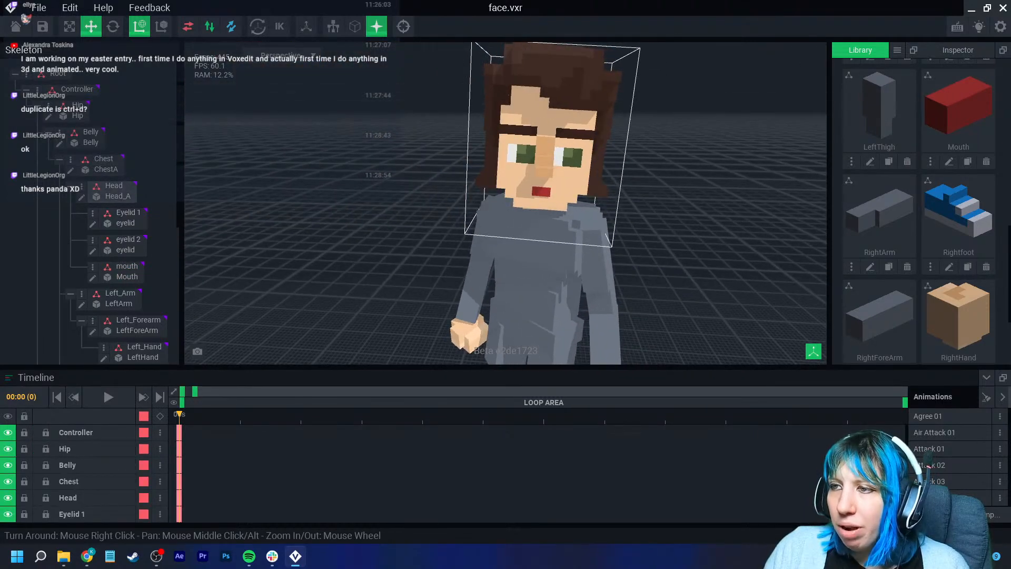
- Select the skeleton's nodes one by one to check which body parts they control
scroll(559, 203, "up", 2)
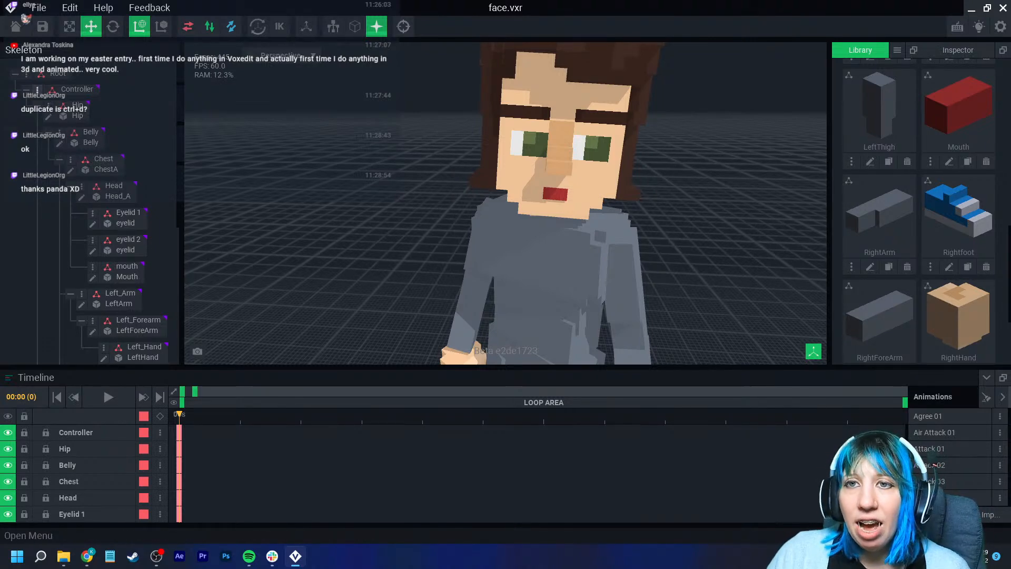
left_click(74, 89)
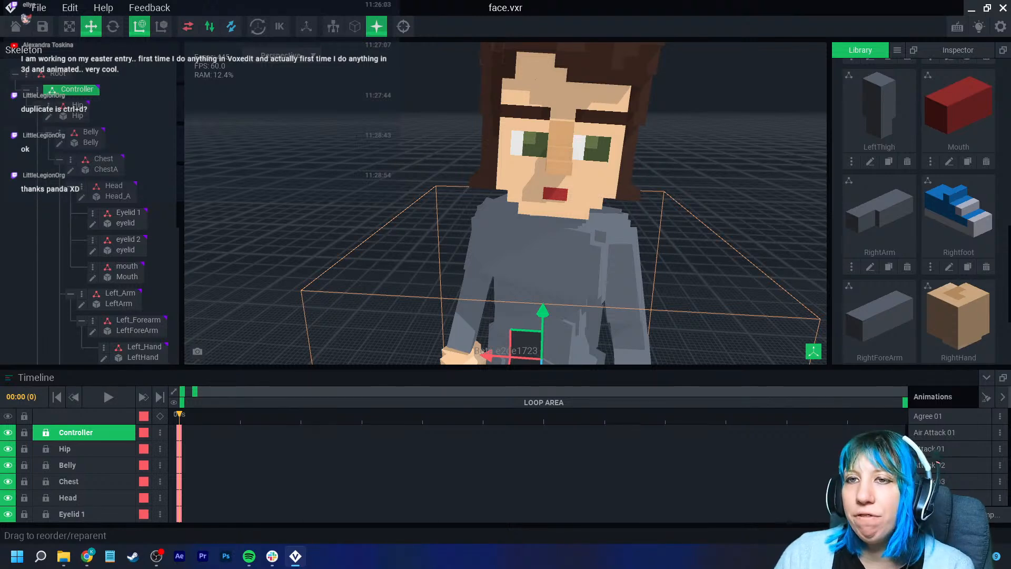
left_click(78, 115)
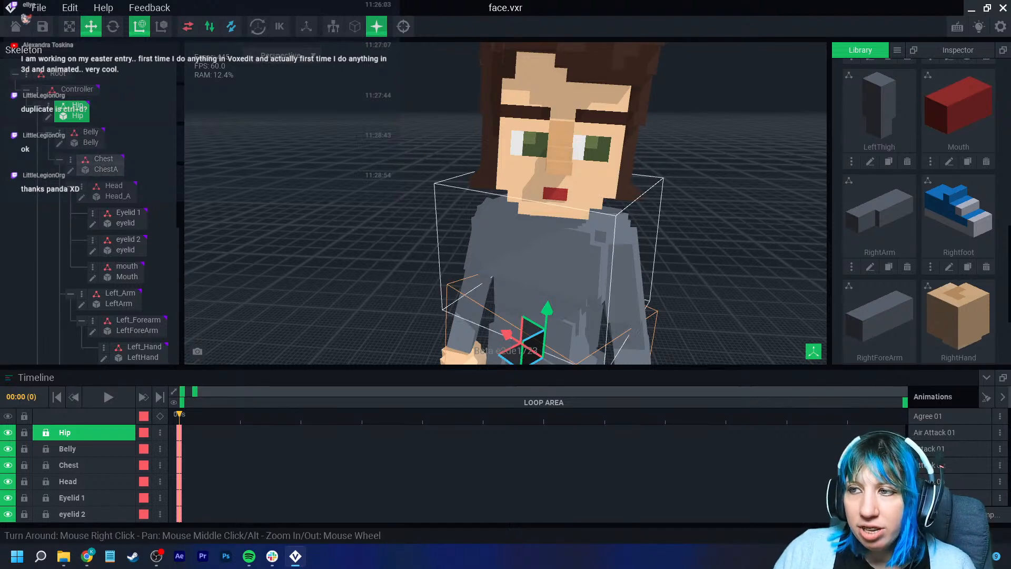
left_click(549, 247)
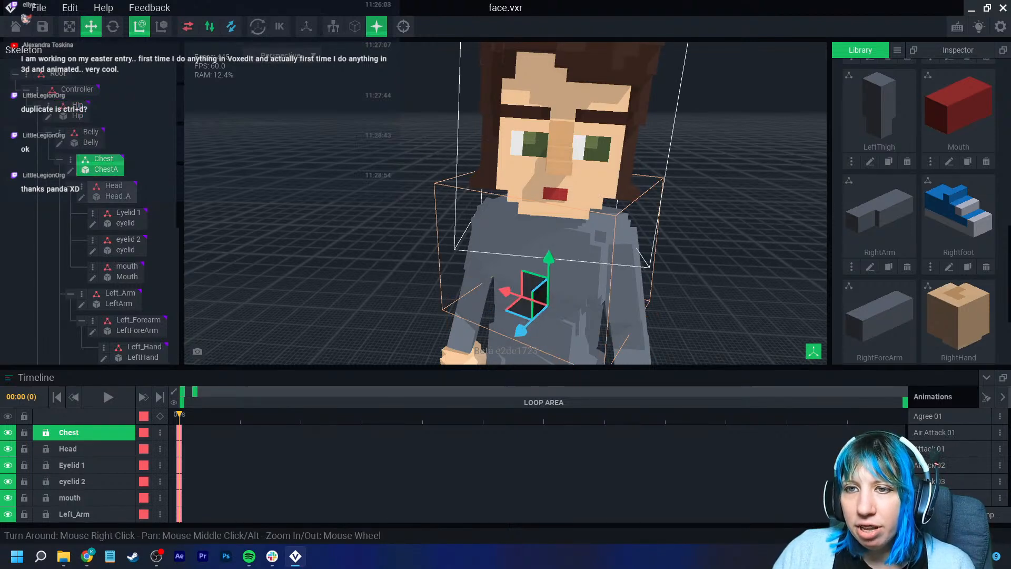
left_click(559, 163)
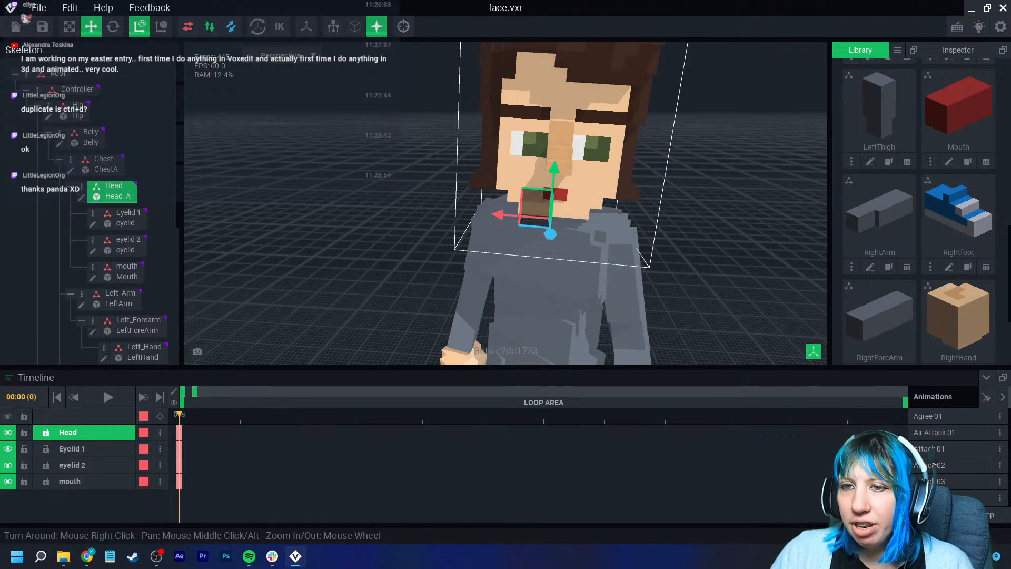
scroll(121, 244, "down", 2)
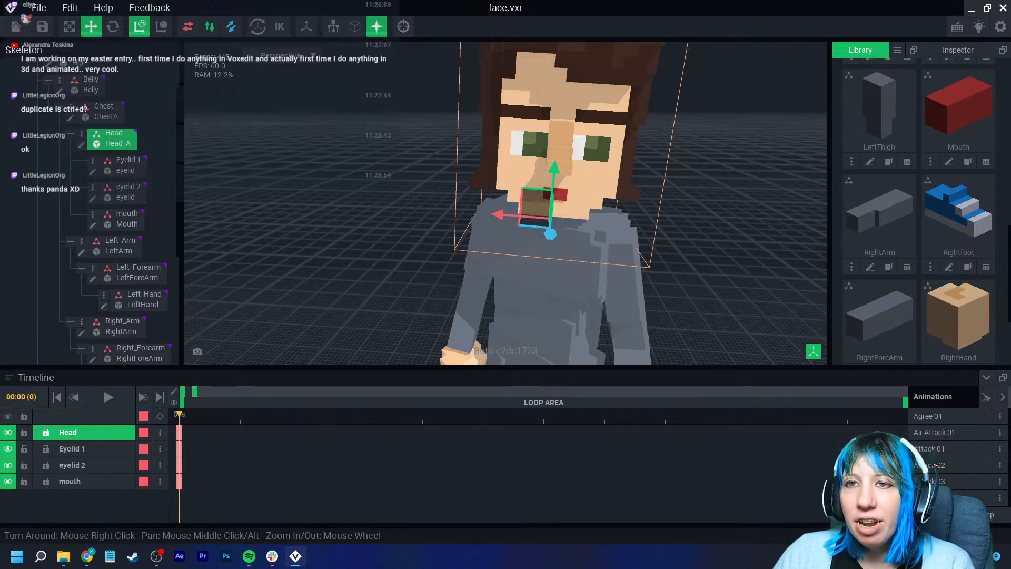
mouse_move(526, 297)
right_mouse_down()
mouse_move(537, 312)
mouse_move(539, 297)
right_mouse_up()
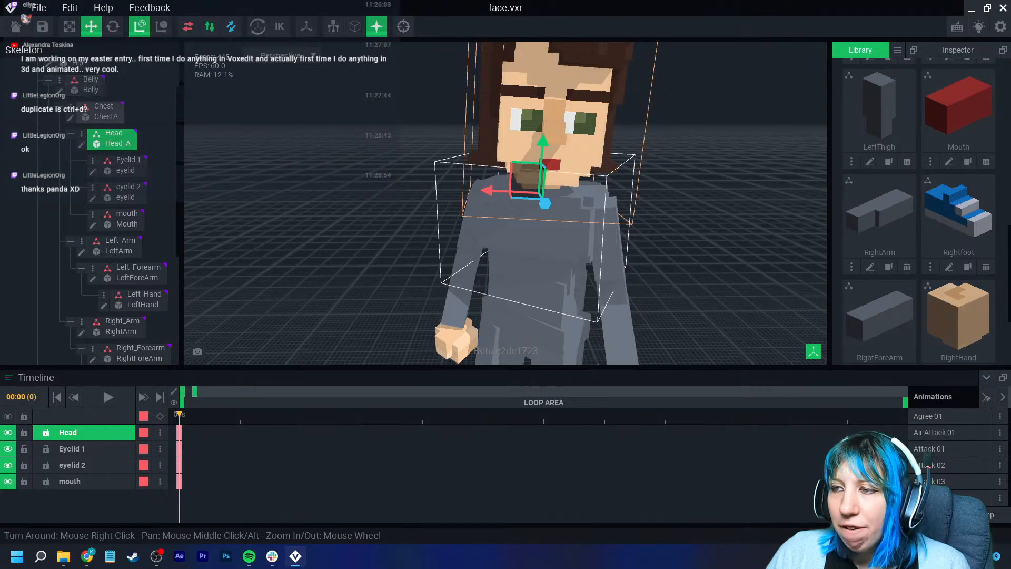
left_click(538, 250)
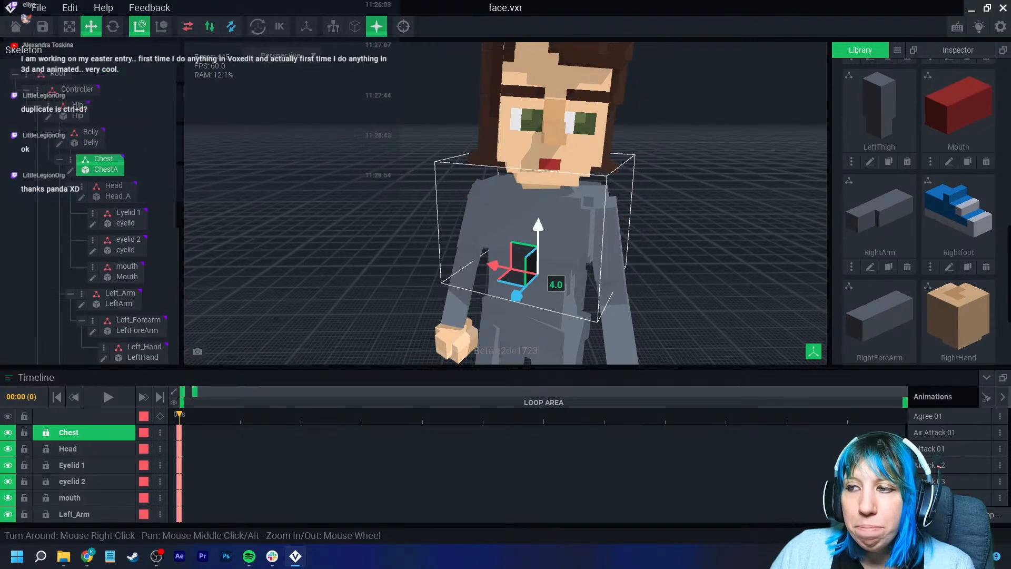
left_click(505, 307)
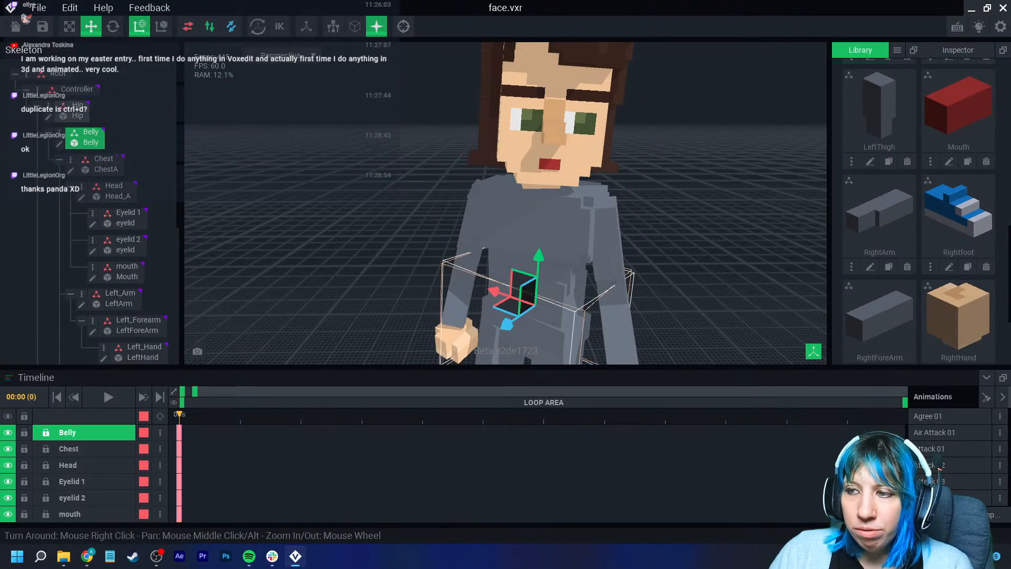
scroll(124, 255, "down", 5)
left_click(118, 226)
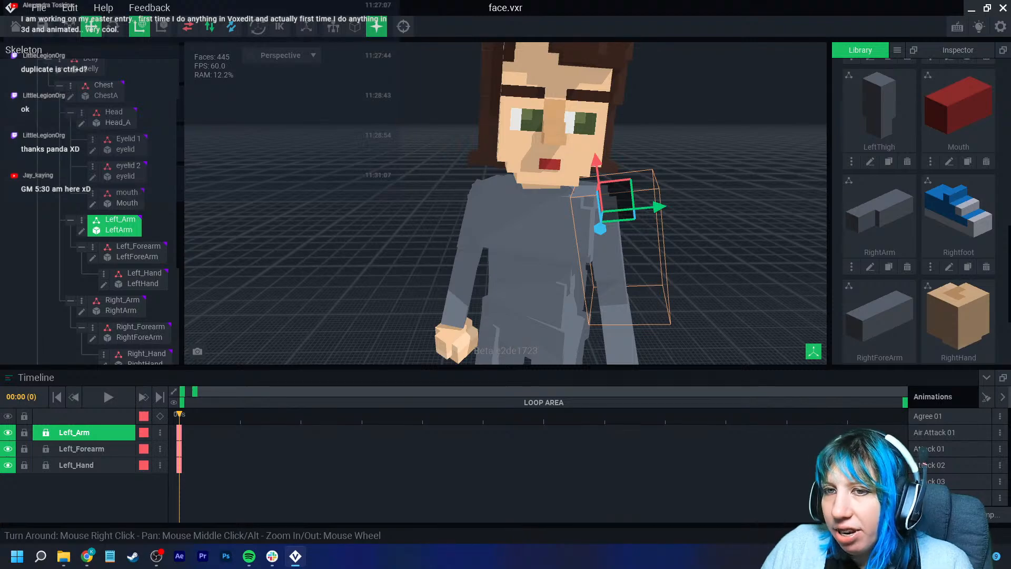
- Duplicate the mouth node and name the copy Mouth
right_click_drag(506, 190, 464, 205)
scroll(374, 185, "down", 5)
left_click(458, 169)
middle_click_drag(458, 168, 436, 210)
mouse_move(436, 210)
right_mouse_down()
mouse_move(390, 210)
mouse_move(436, 210)
right_mouse_up()
scroll(436, 210, "up", 5)
scroll(435, 210, "down", 2)
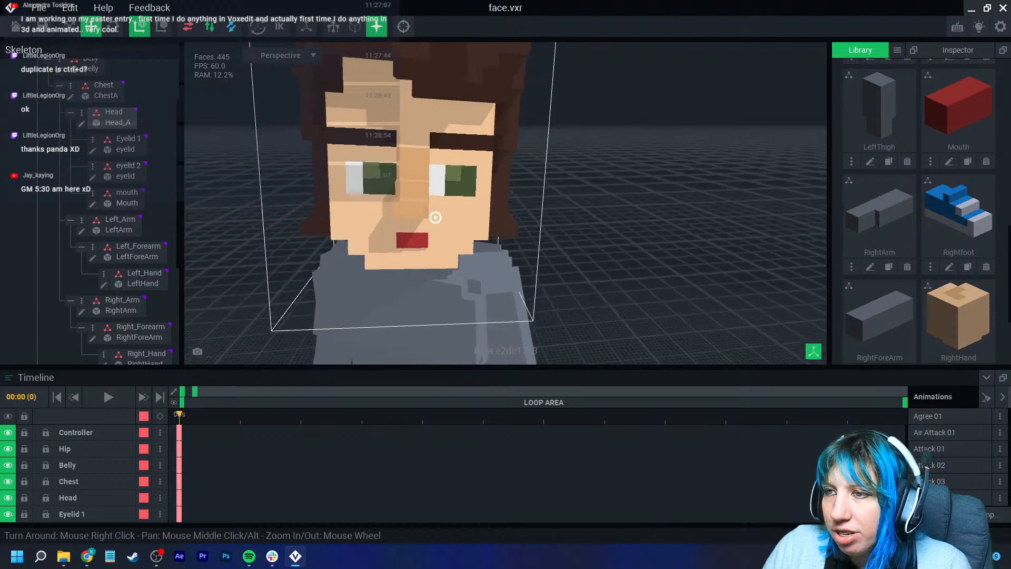
scroll(436, 210, "up", 3)
left_click(411, 242)
mouse_move(452, 249)
right_mouse_down()
mouse_move(392, 243)
mouse_move(452, 249)
right_mouse_up()
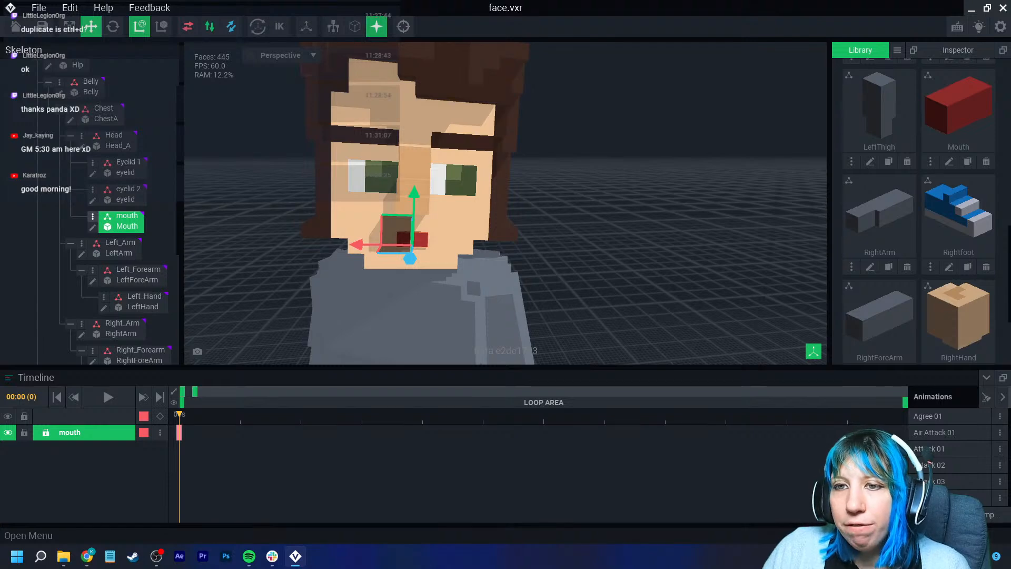
left_click(92, 216)
left_click(132, 291)
type("Mouth")
key("Return")
- Rename the duplicated mouth node to Mouth 2
right_click_drag(417, 262, 363, 238)
scroll(363, 239, "up", 4)
middle_click_drag(447, 237, 295, 239)
scroll(362, 238, "up", 5)
middle_click_drag(448, 237, 295, 240)
scroll(506, 237, "down", 6)
mouse_move(601, 240)
right_mouse_down()
mouse_move(560, 244)
mouse_move(606, 247)
right_mouse_up()
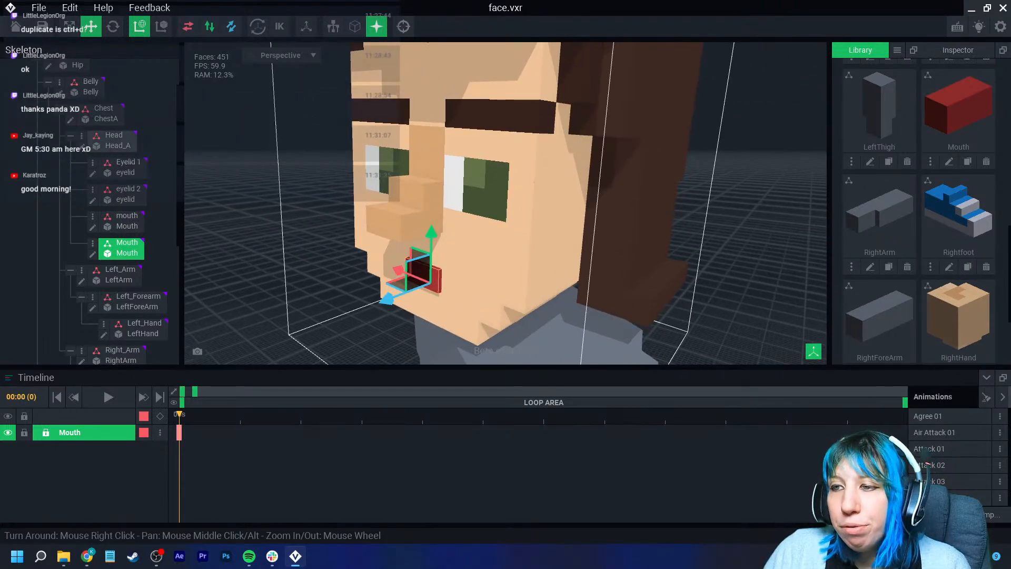
left_click(449, 274)
left_click(419, 274)
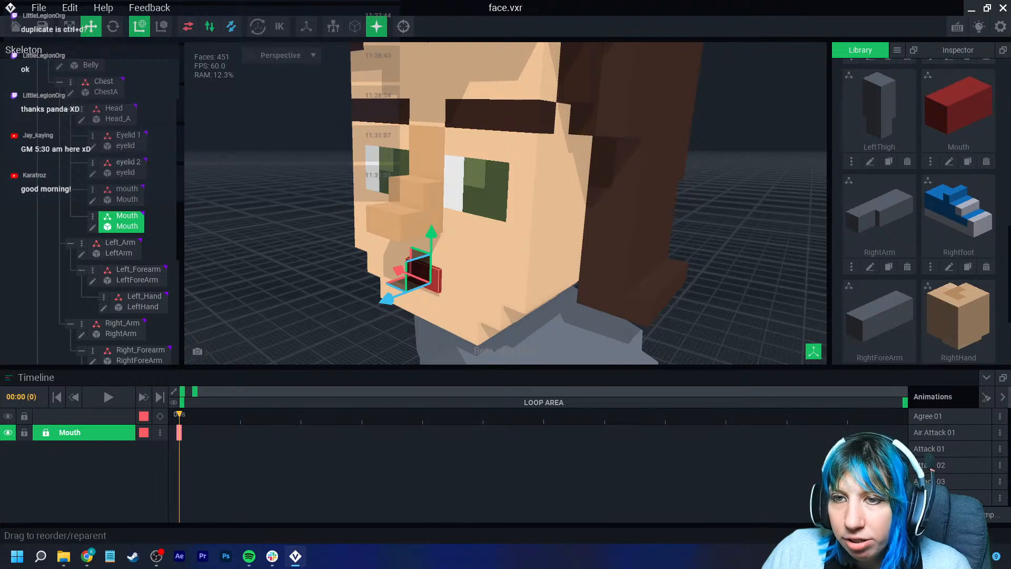
left_click(92, 216)
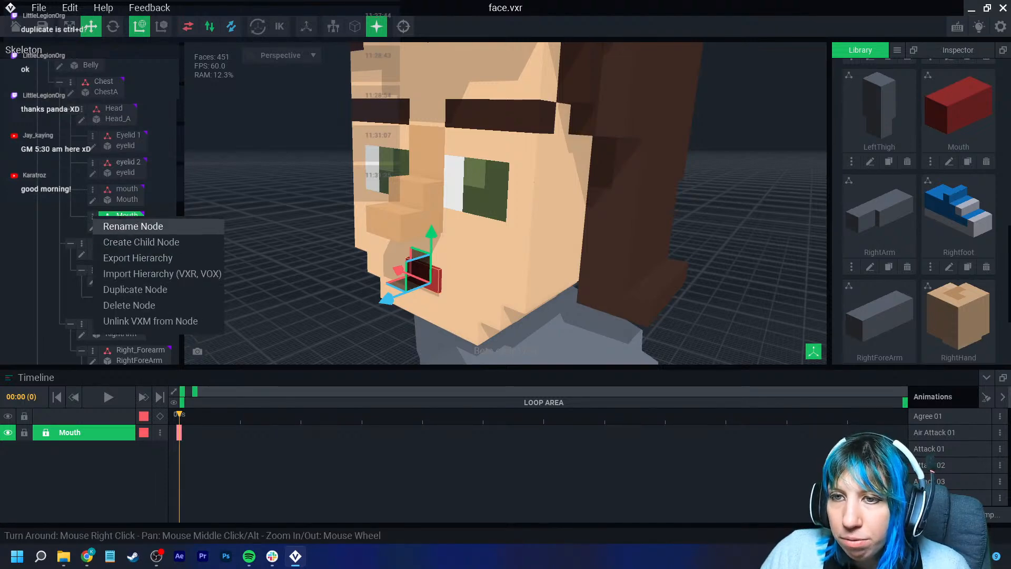
left_click(133, 226)
type("Mouth 2")
key("Return")
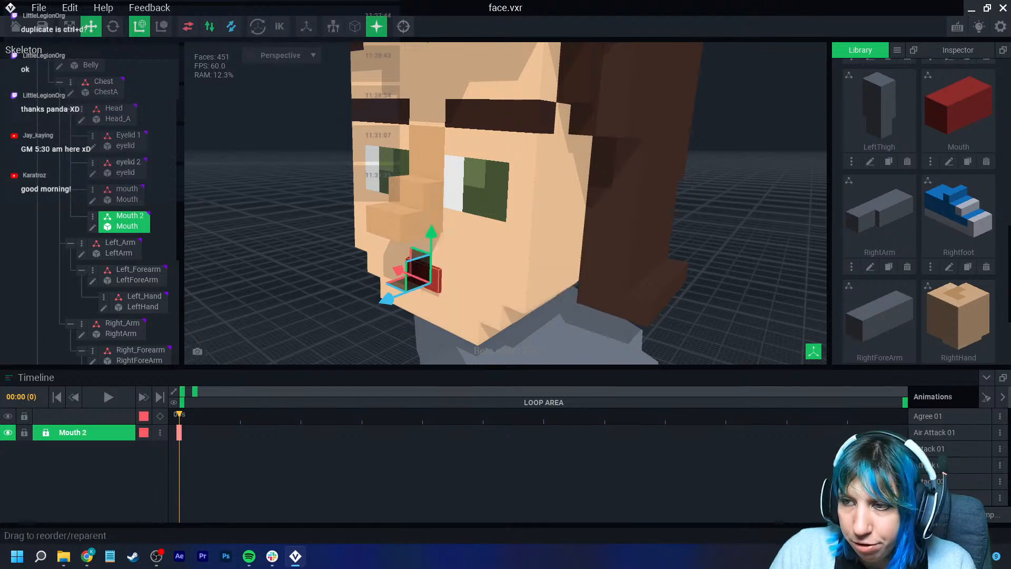
- Clone the Mouth model in the library under the name mouth 2
left_click_drag(431, 233, 431, 248)
right_click_drag(431, 249, 519, 248)
left_click(424, 261)
left_click(396, 293)
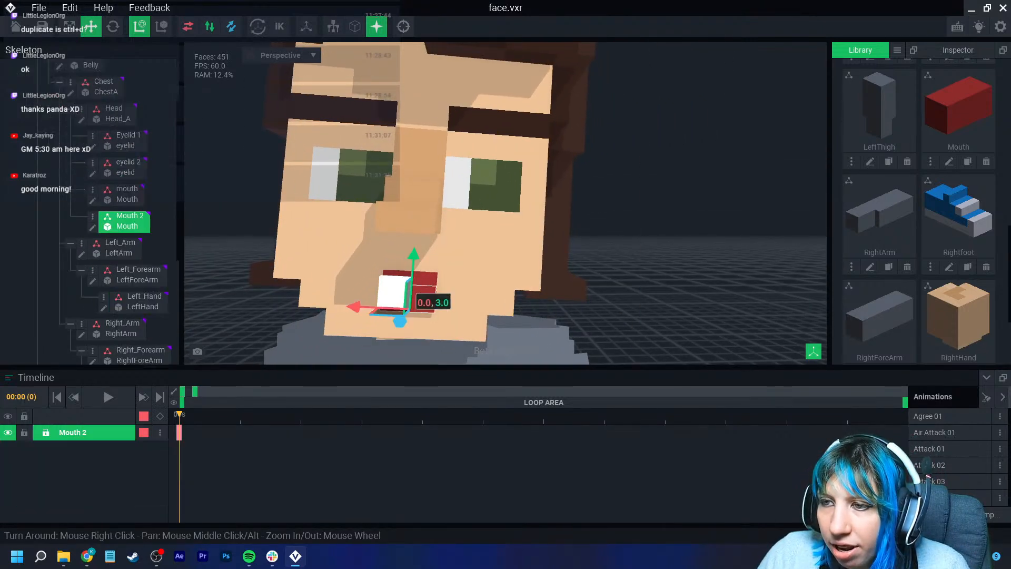
left_click_drag(414, 255, 413, 260)
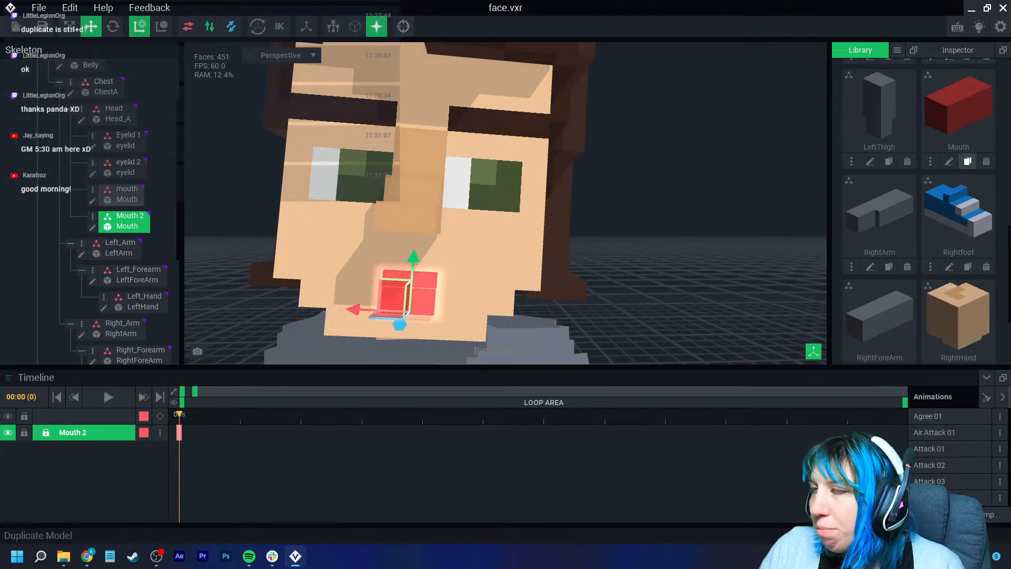
left_click(968, 162)
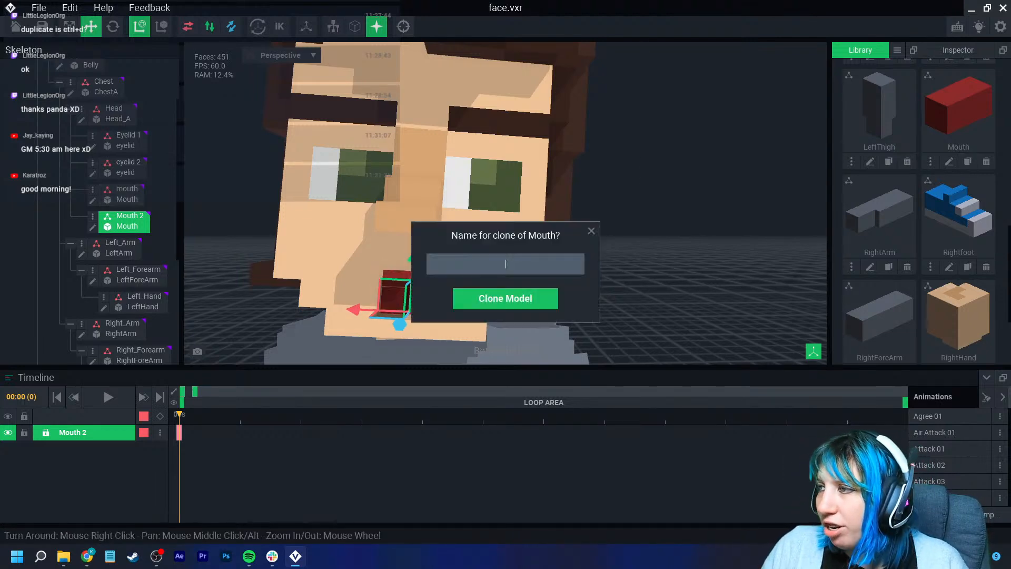
type("mouth 2")
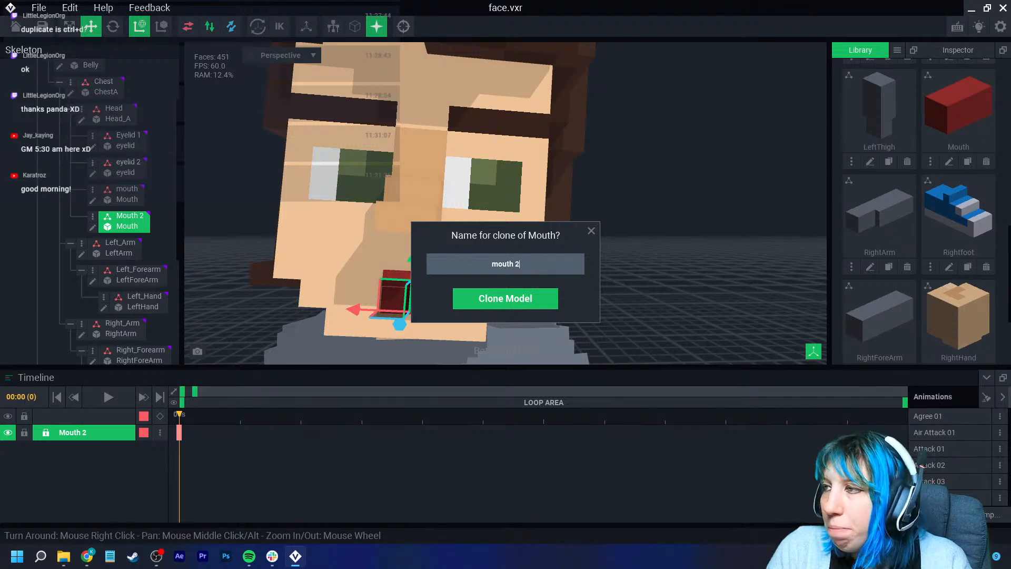
key("Return")
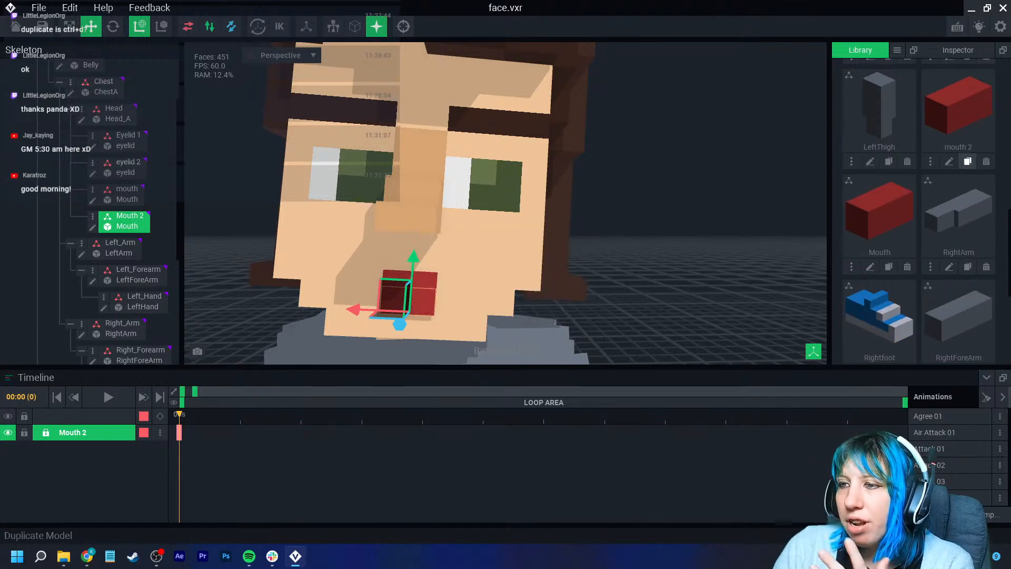
- Darken the mouth 2 model's red colour to #842523 in the voxel editor and return to the project
left_click(949, 161)
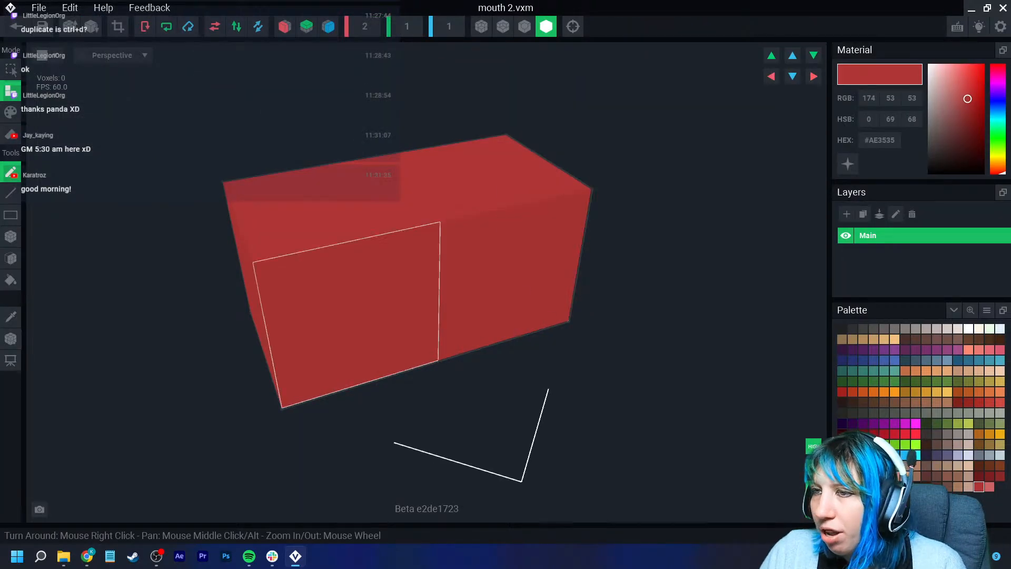
left_click_drag(968, 99, 970, 116)
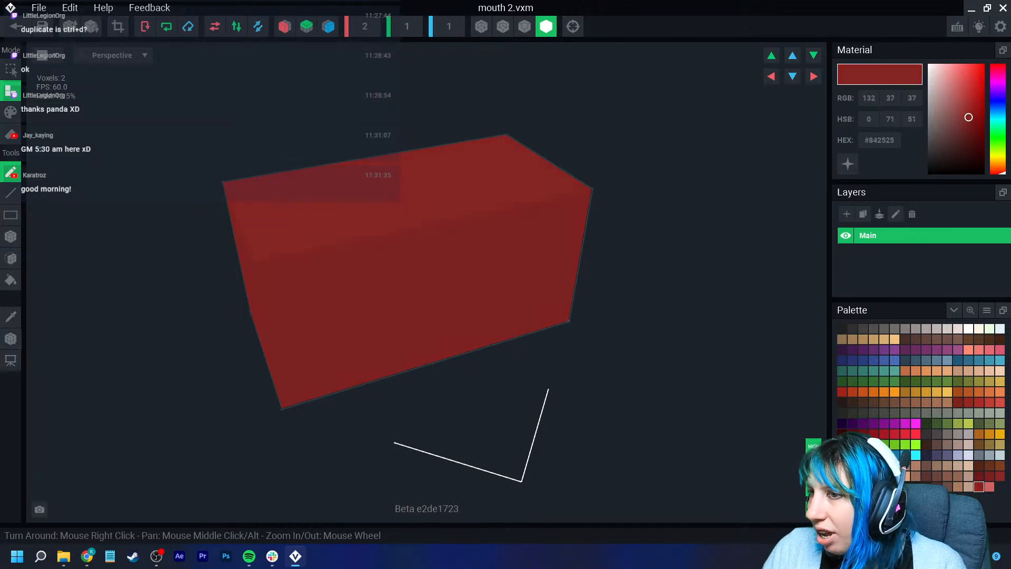
left_click(16, 26)
left_click(395, 203)
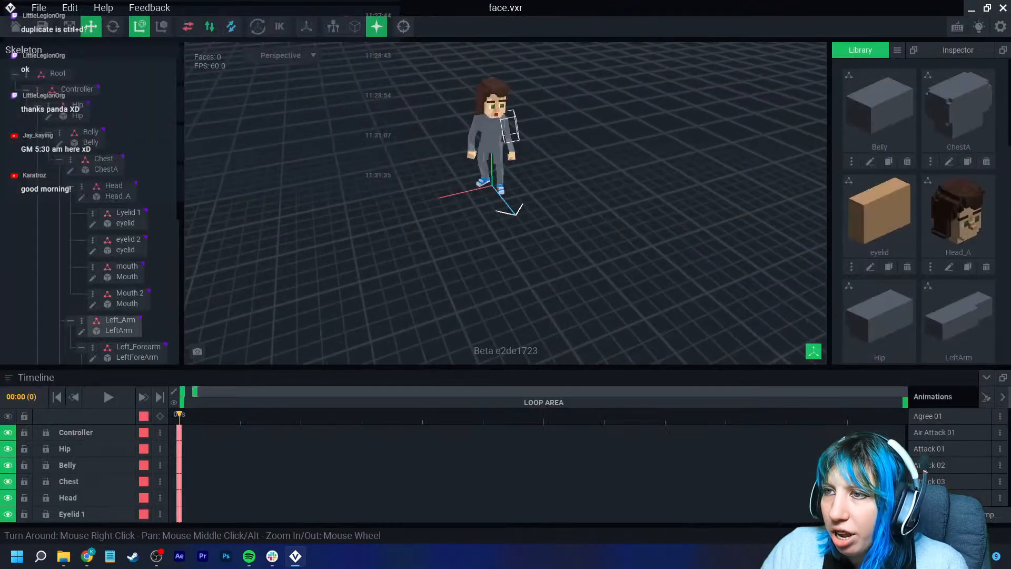
- Link the mouth 2 model from the library to the Mouth 2 node
scroll(505, 204, "up", 4)
scroll(505, 204, "up", 6)
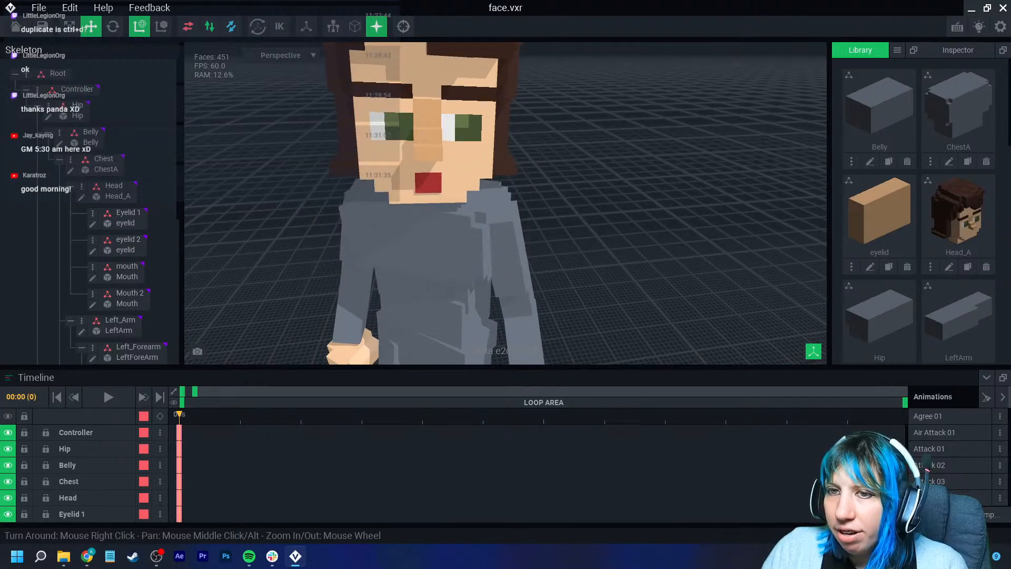
left_click(126, 299)
scroll(890, 210, "down", 9)
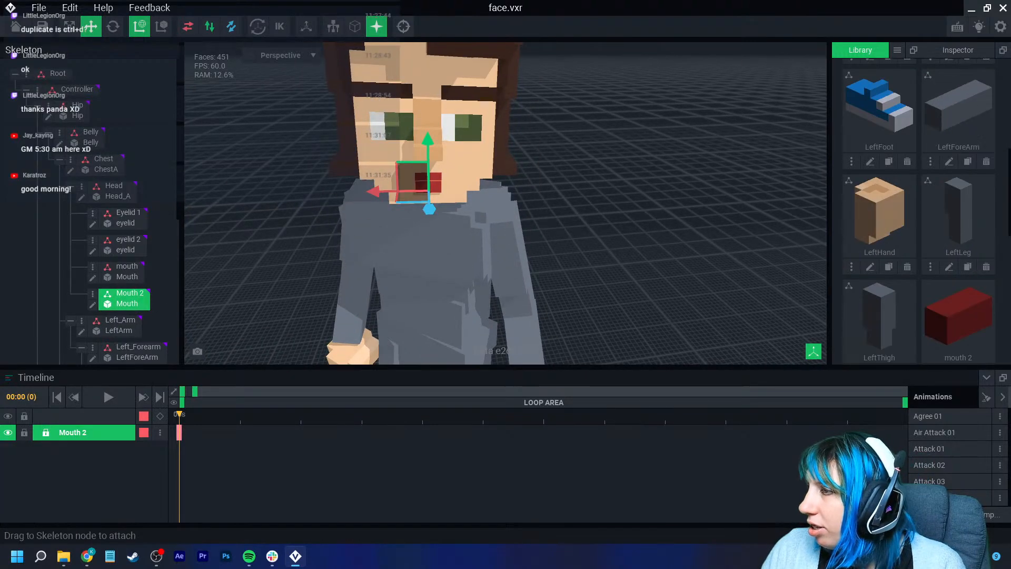
left_click_drag(958, 158, 129, 301)
- Move the Mouth 2 block into place below the character's nose with the Move tool
right_click_drag(284, 227, 271, 228)
left_click(271, 228)
scroll(393, 228, "up", 5)
right_click_drag(393, 228, 391, 226)
left_click(391, 225)
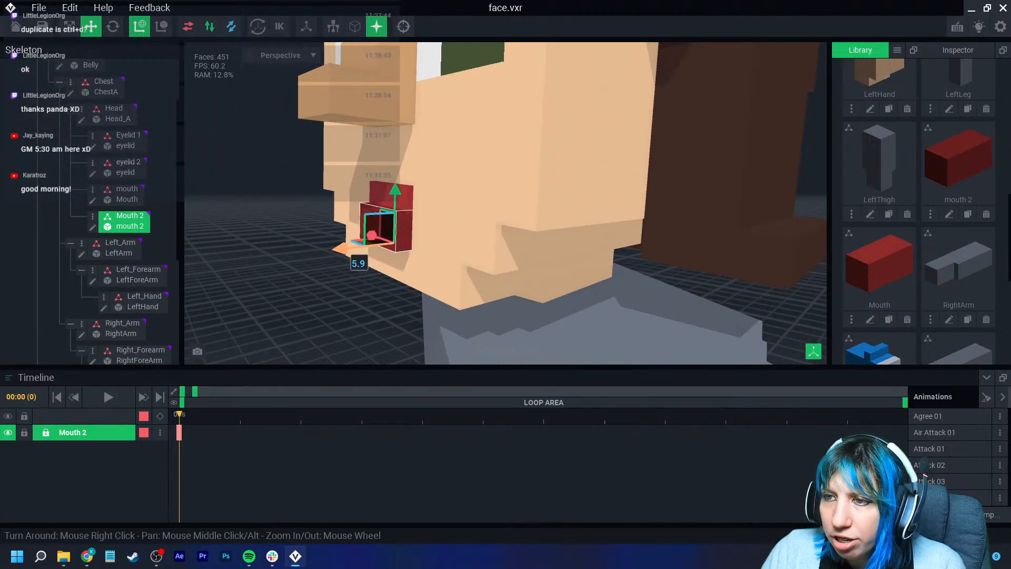
left_click_drag(342, 248, 352, 247)
right_click_drag(351, 247, 414, 224)
scroll(390, 233, "up", 3)
scroll(392, 237, "down", 4)
scroll(416, 235, "down", 3)
left_click_drag(411, 183, 410, 181)
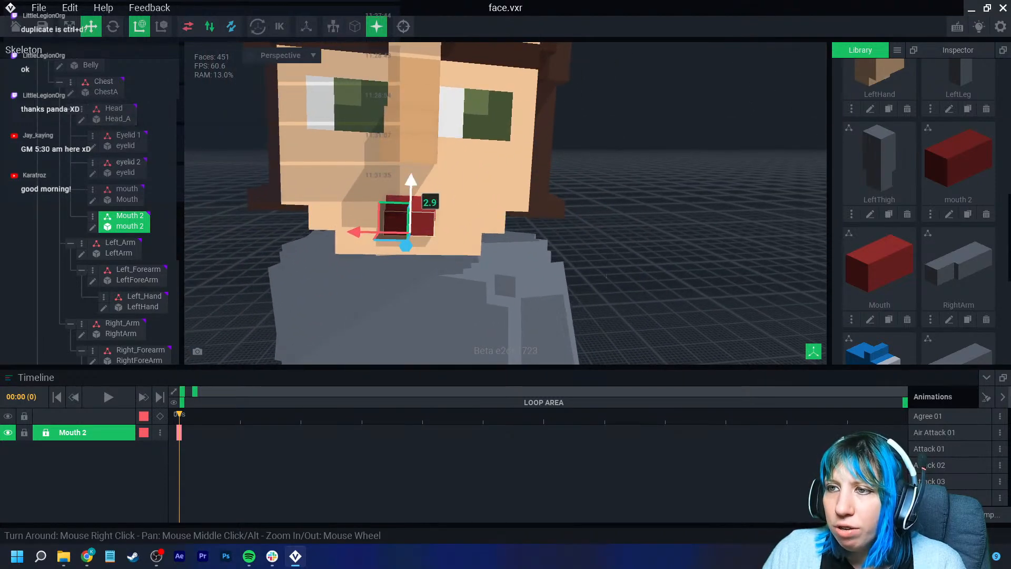
scroll(414, 201, "down", 3)
mouse_move(421, 205)
right_mouse_down()
mouse_move(337, 206)
mouse_move(418, 205)
right_mouse_up()
scroll(419, 205, "up", 4)
scroll(413, 221, "up", 4)
left_click_drag(401, 230, 402, 228)
mouse_move(403, 228)
right_mouse_down()
mouse_move(331, 228)
mouse_move(400, 227)
right_mouse_up()
mouse_move(407, 177)
left_mouse_down()
mouse_move(406, 192)
mouse_move(407, 173)
left_mouse_up()
scroll(408, 210, "down", 5)
left_click(568, 216)
scroll(447, 226, "down", 3)
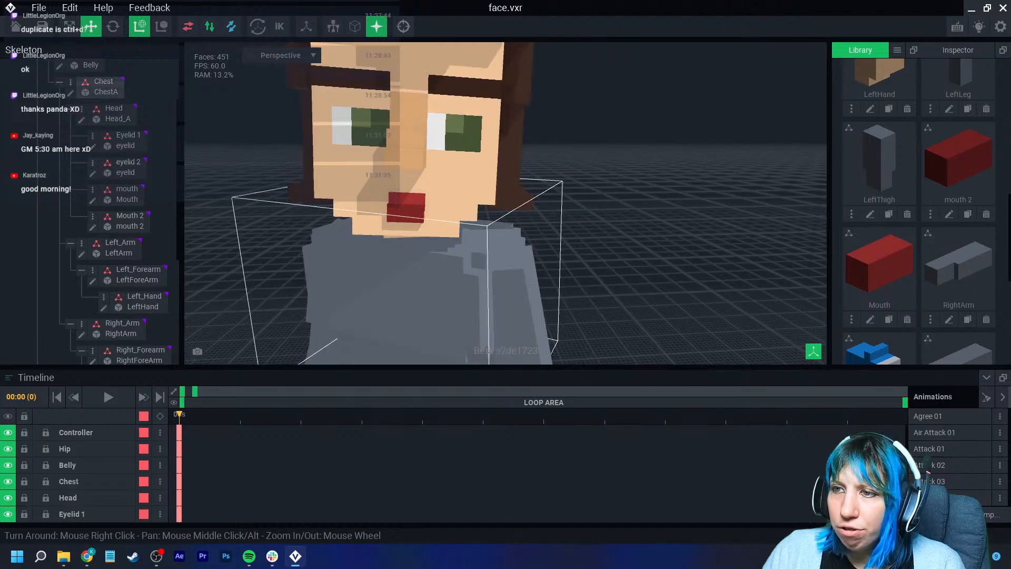
- Delete the mouth 2 model from the library
left_click(410, 215)
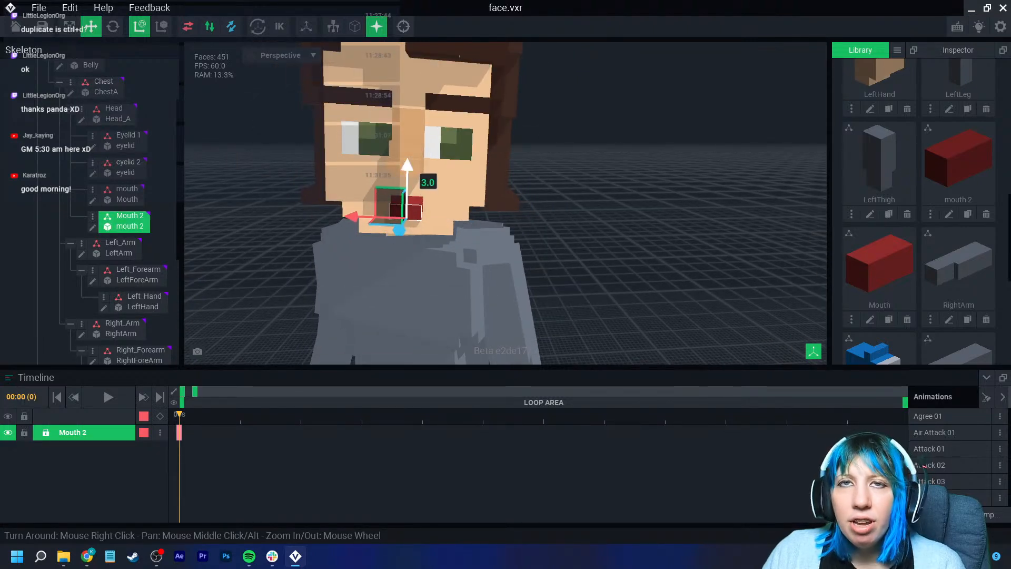
scroll(403, 211, "up", 3)
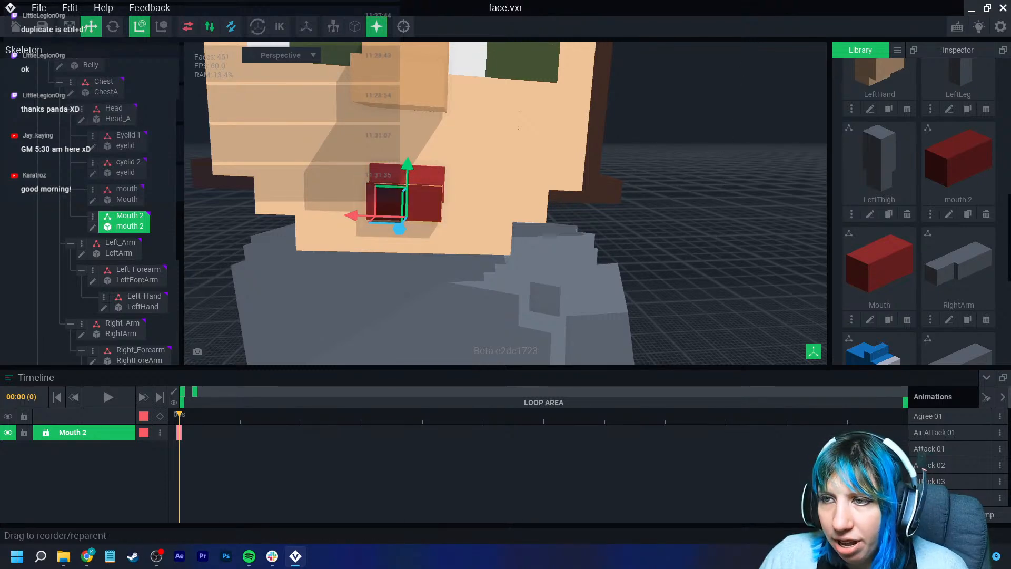
left_click(127, 220)
scroll(401, 274, "down", 3)
scroll(406, 258, "down", 2)
scroll(443, 253, "up", 4)
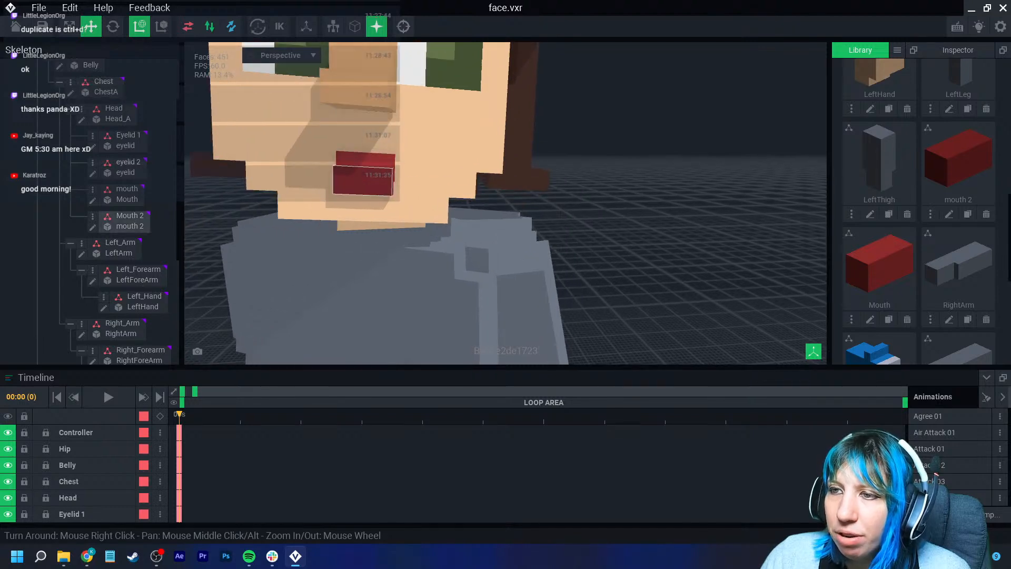
left_click(363, 182)
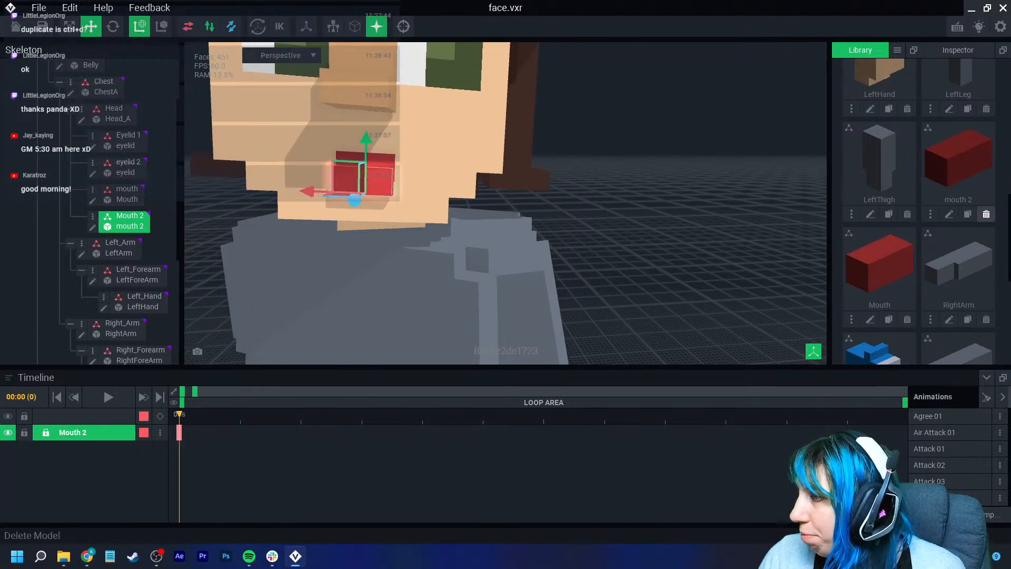
left_click(987, 214)
- Link the Mouth model from the library to the Mouth 2 node
left_click(449, 201)
left_click_drag(958, 158, 126, 216)
left_click_drag(309, 191, 310, 191)
left_click_drag(368, 138, 368, 139)
left_click_drag(357, 202, 358, 198)
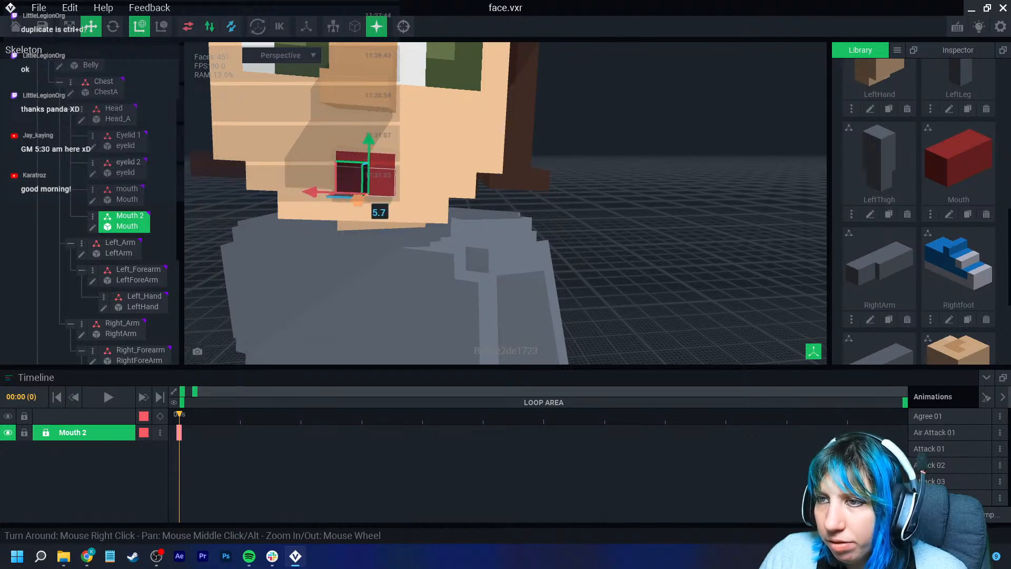
- Reposition the Mouth 2 block below the nose with the Move tool, undoing one stray move
scroll(363, 197, "down", 3)
left_click(545, 237)
left_click(393, 202)
scroll(437, 232, "up", 4)
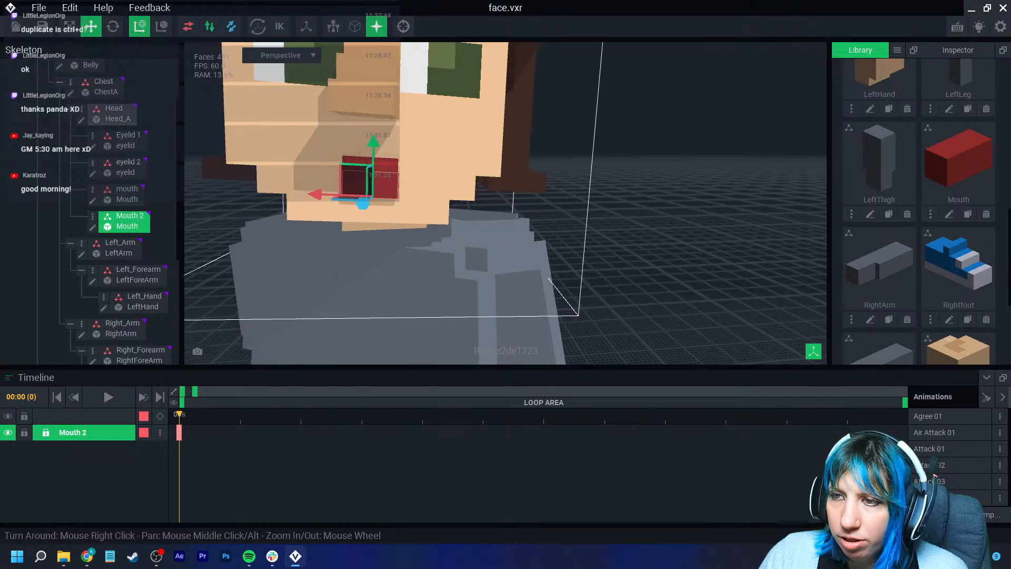
middle_click_drag(438, 232, 522, 287)
mouse_move(377, 244)
left_mouse_down()
mouse_move(341, 239)
mouse_move(391, 239)
left_mouse_up()
right_click_drag(432, 194, 406, 238)
mouse_move(405, 238)
left_mouse_down()
mouse_move(494, 229)
mouse_move(314, 225)
mouse_move(399, 245)
left_mouse_up()
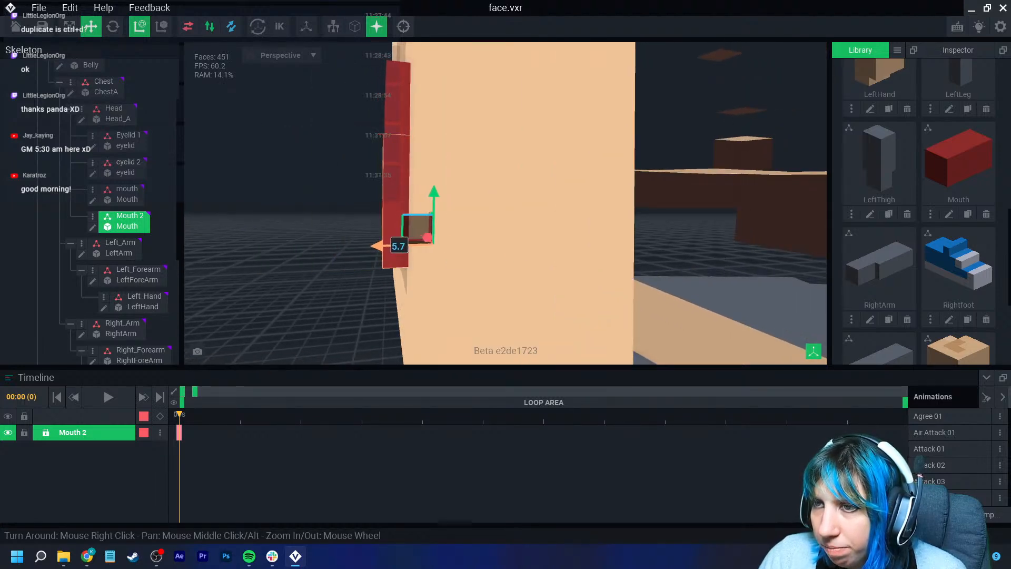
left_click_drag(434, 199, 434, 165)
key("ctrl+z")
scroll(434, 165, "down", 3)
right_click_drag(434, 210, 621, 221)
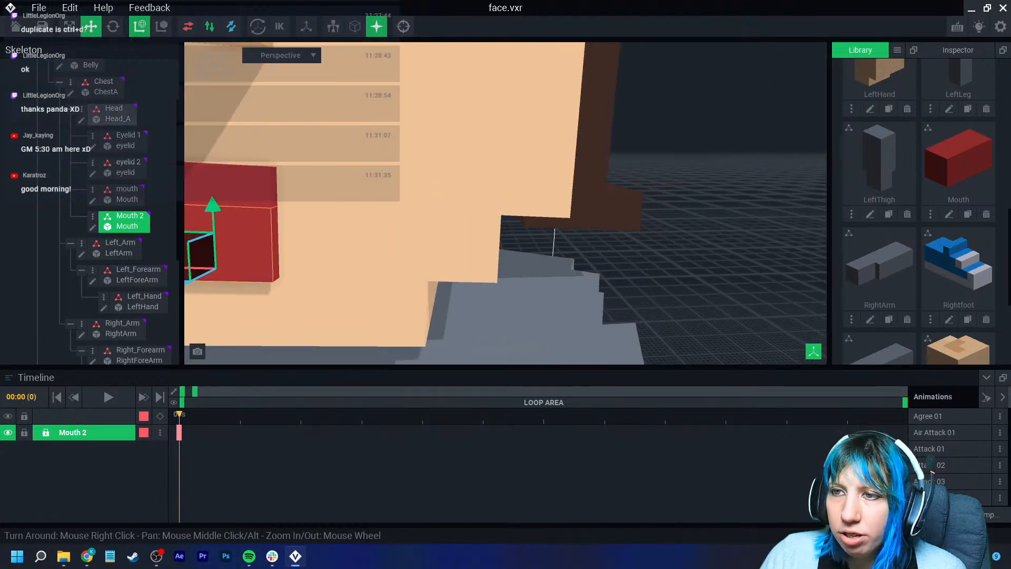
scroll(506, 210, "down", 4)
middle_click_drag(422, 211, 490, 215)
scroll(506, 211, "down", 5)
left_click(647, 179)
left_click(464, 235)
left_click_drag(458, 192, 465, 182)
left_click(631, 194)
right_click_drag(427, 246, 402, 260)
scroll(427, 246, "down", 5)
scroll(427, 258, "up", 3)
middle_click_drag(403, 259, 403, 281)
- Create a new VXM model named pupil from the library
left_click(897, 50)
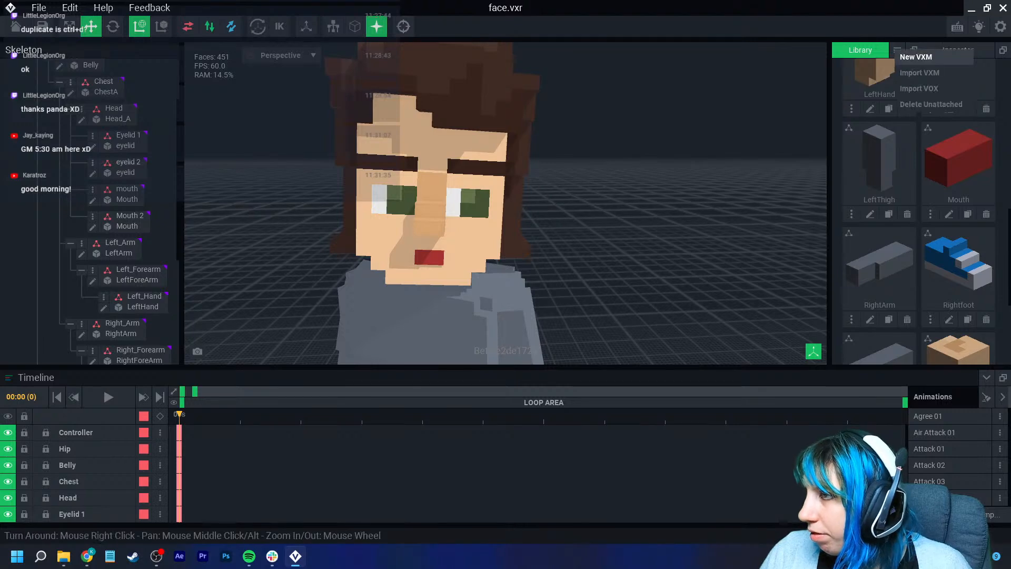
left_click(916, 57)
type("pupli")
key("BackSpace")
key("BackSpace")
key("BackSpace")
type("pil")
key("Return")
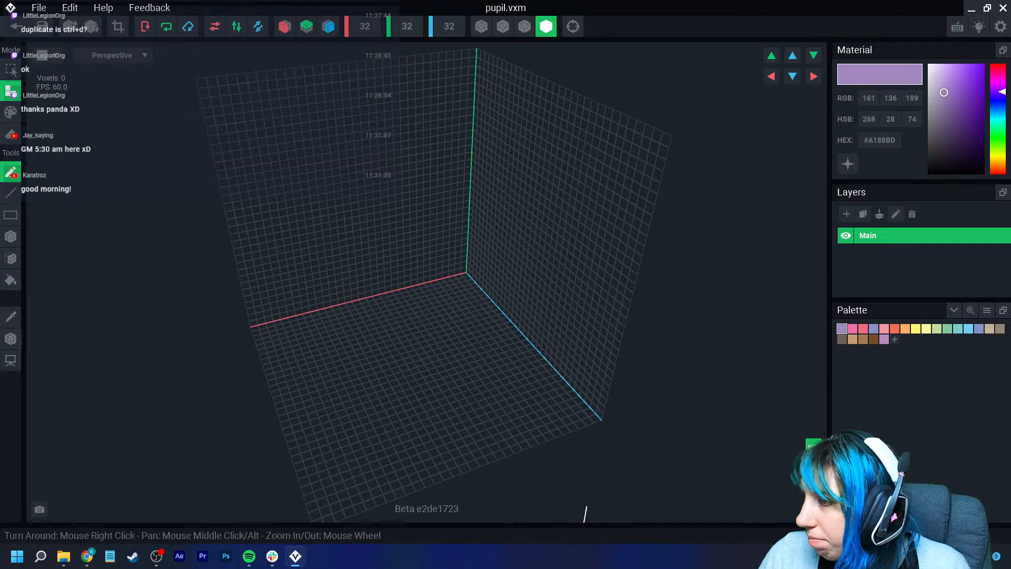
- Load the palette image VE - the sandbox extended.png into the pupil model
left_click(986, 310)
left_click(953, 343)
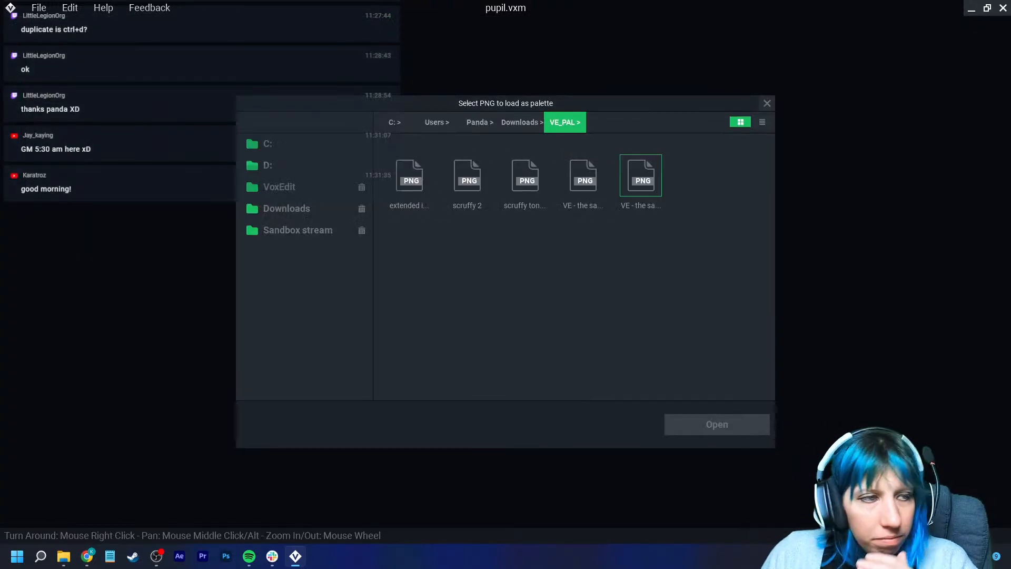
left_click(640, 176)
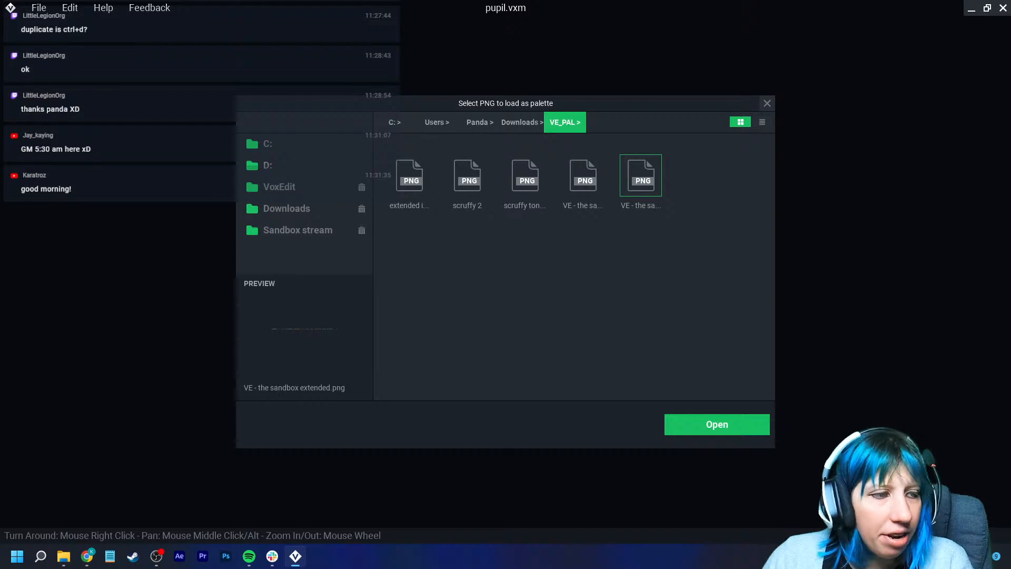
left_click(717, 423)
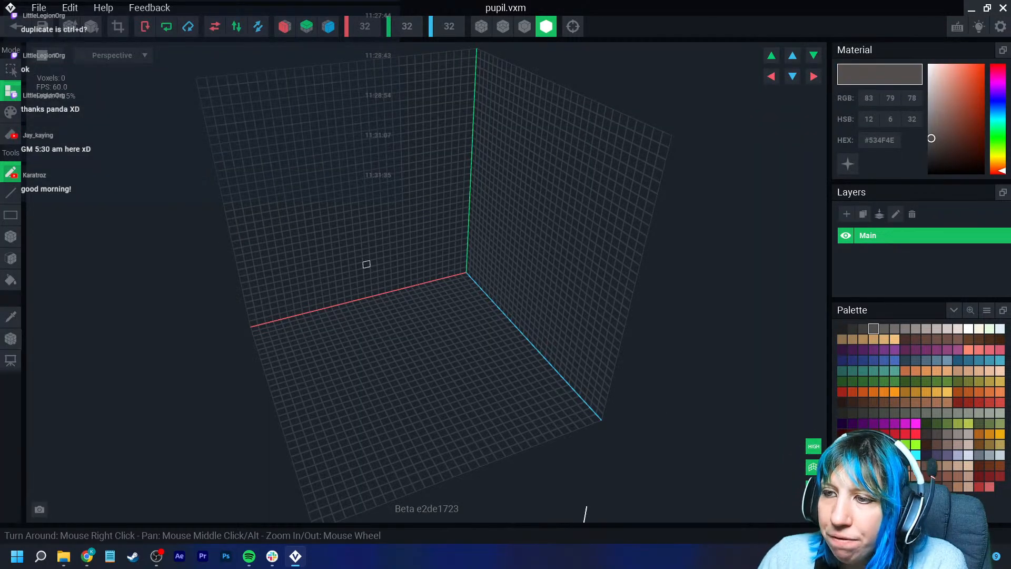
- Place a single voxel in the pupil model and pick the dark grey #423F3E palette colour
scroll(366, 262, "up", 5)
left_click(380, 299)
right_click_drag(371, 368, 395, 344)
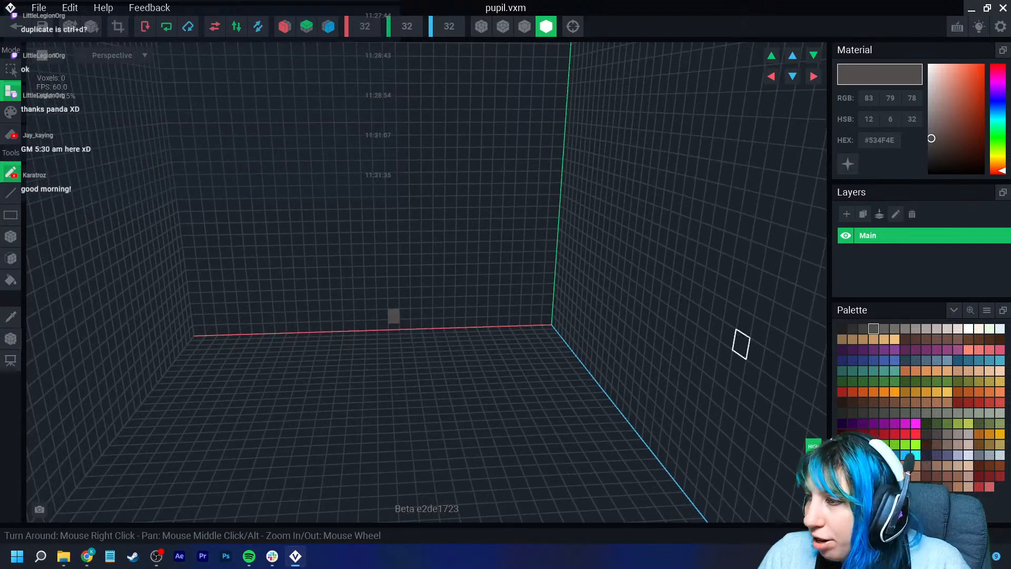
key("ctrl+z")
left_click(863, 328)
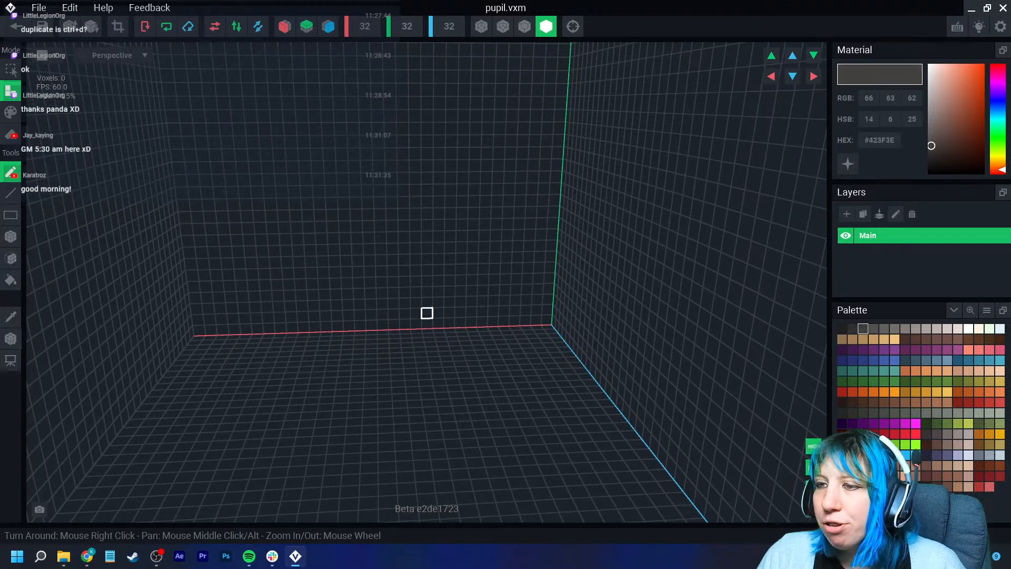
- Crop the pupil model's canvas to 1 × 1 × 1 and return to the face project
left_click(118, 26)
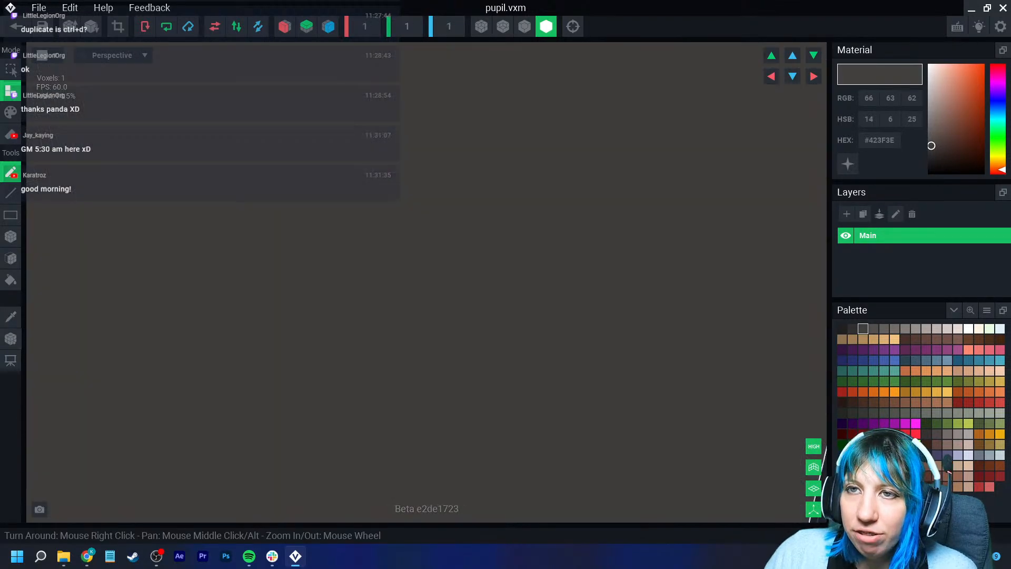
left_click(11, 340)
left_click(47, 352)
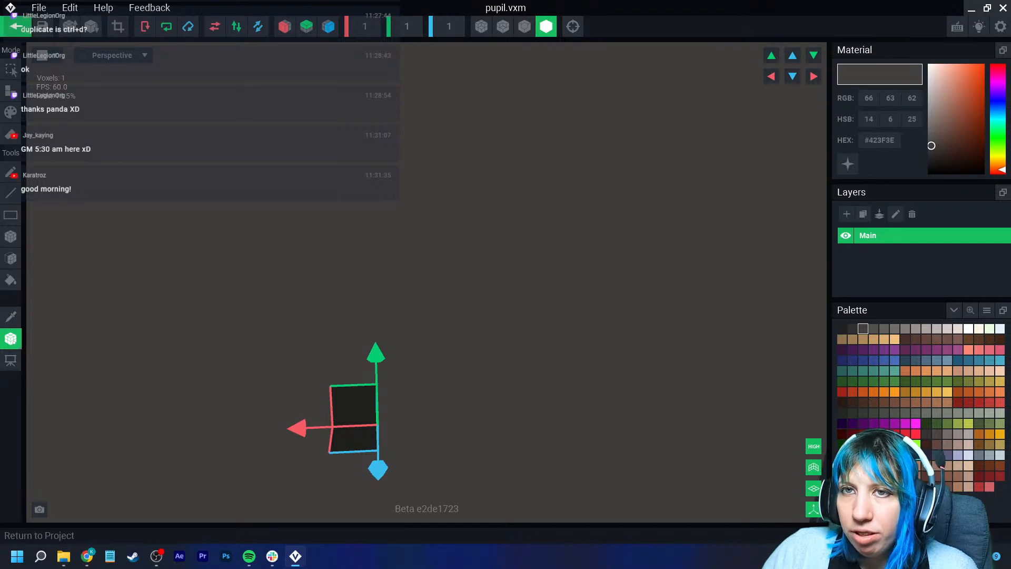
left_click(16, 26)
left_click(396, 201)
scroll(487, 105, "up", 4)
middle_click_drag(487, 58, 464, 145)
scroll(437, 174, "up", 7)
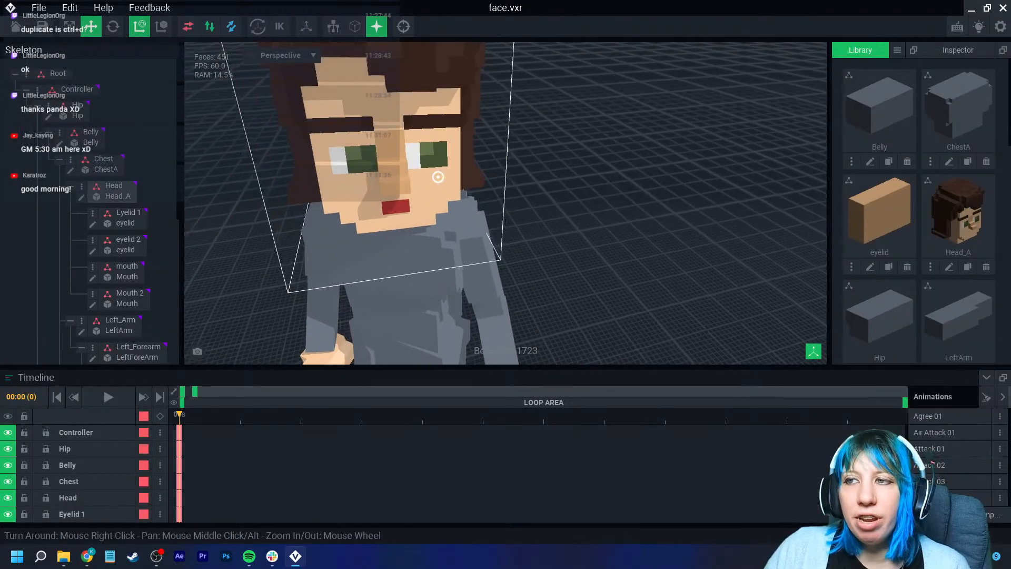
- Select the Head node and create a child node under it named pupil1
right_click_drag(465, 145, 437, 116)
left_click(435, 122)
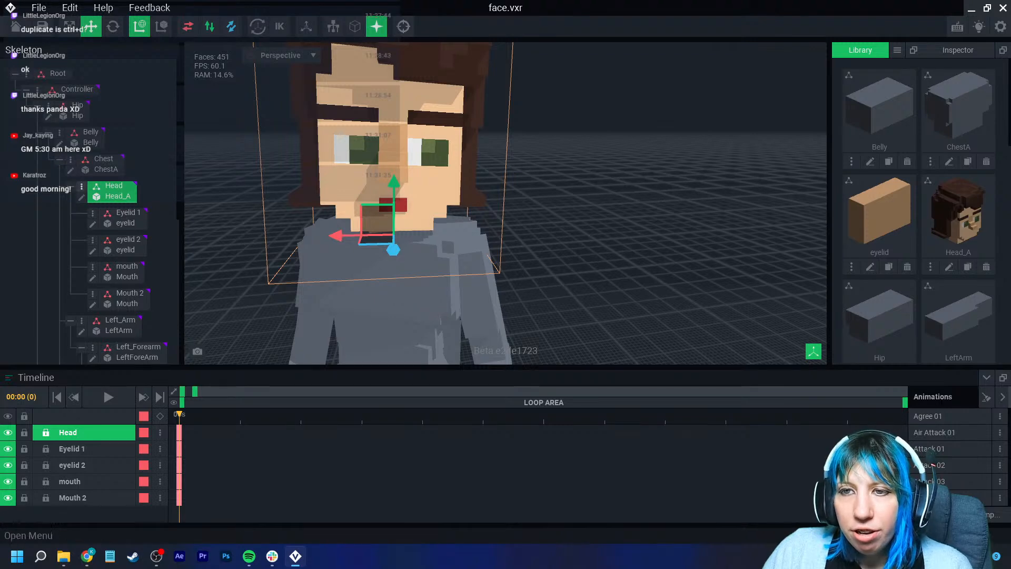
left_click(81, 186)
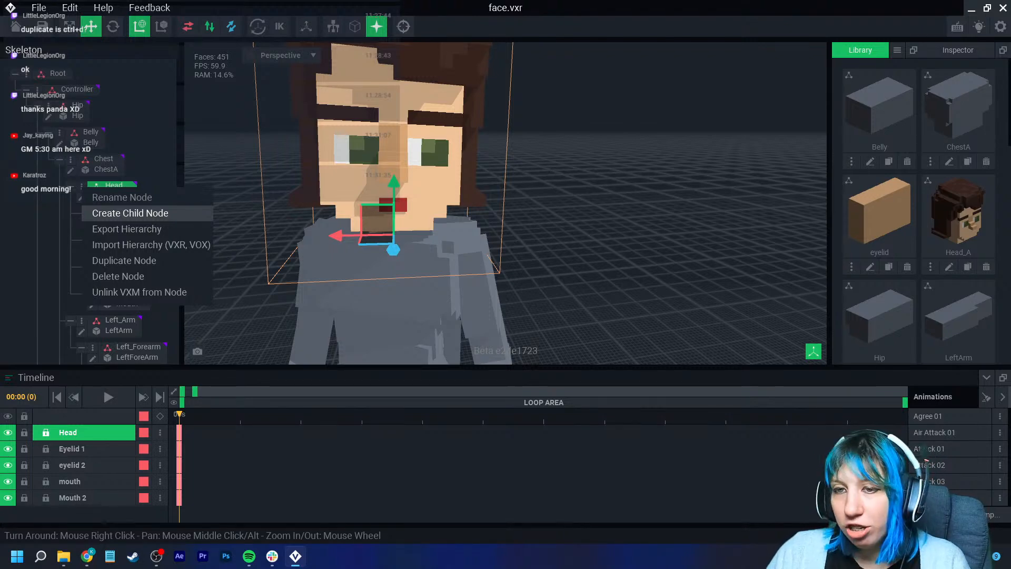
left_click(130, 212)
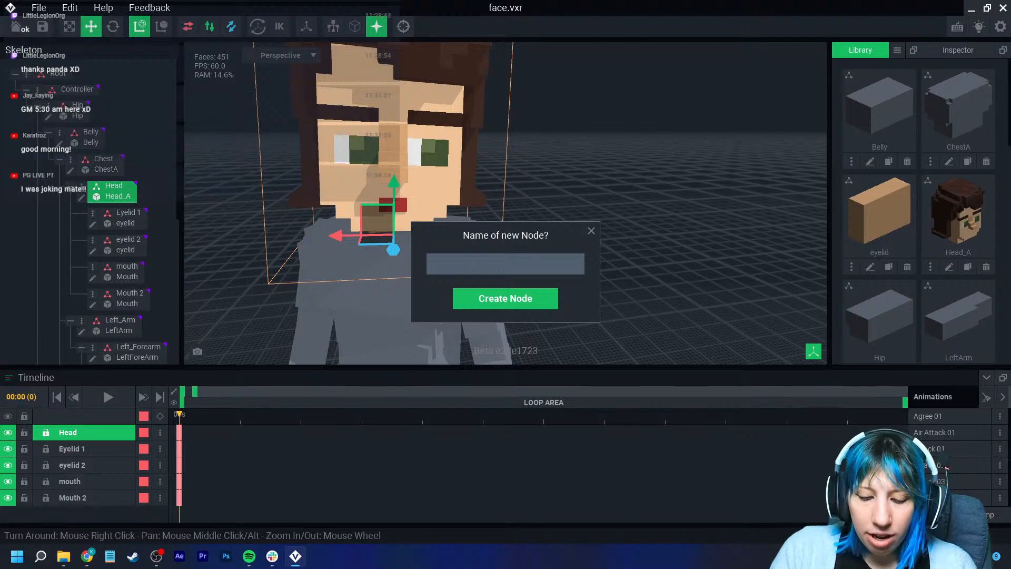
type("pupil1")
key("Return")
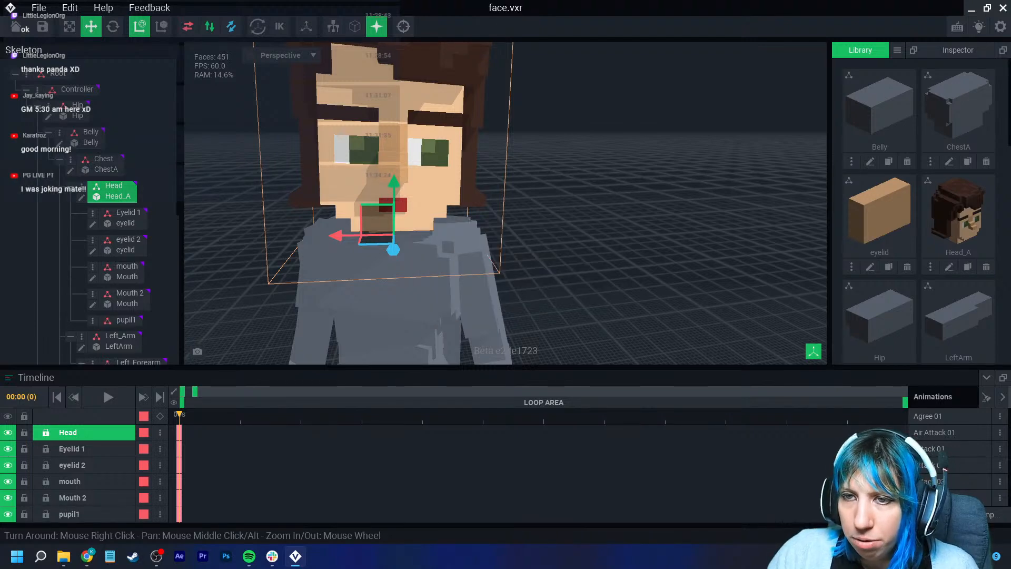
- Assign the pupil model from the library to the pupil1 node
scroll(919, 210, "down", 5)
scroll(918, 211, "down", 3)
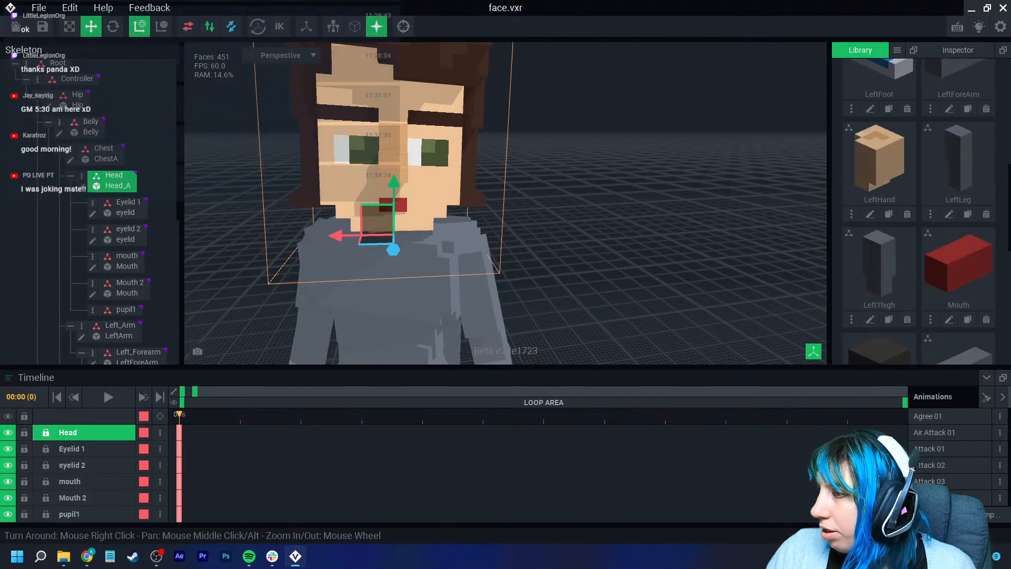
left_click_drag(880, 158, 129, 311)
left_click(127, 311)
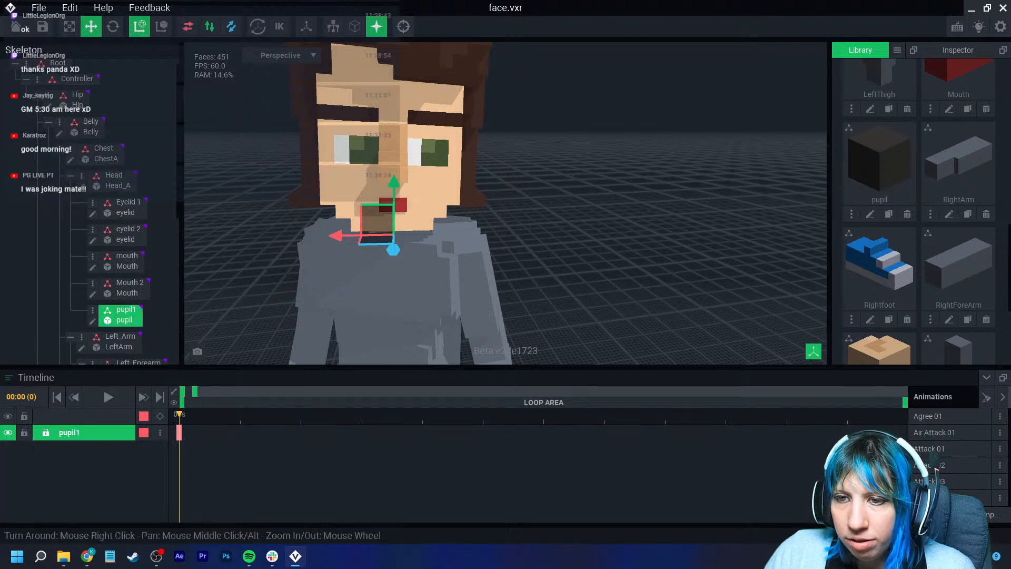
- Move the pupil1 node up and across into the eye on the viewer's right
scroll(434, 179, "up", 4)
left_click_drag(365, 223, 369, 86)
left_click_drag(309, 140, 381, 141)
left_click_drag(434, 148, 447, 159)
left_click(547, 208)
right_click_drag(548, 208, 468, 210)
scroll(474, 217, "up", 2)
scroll(465, 231, "down", 2)
left_click(468, 194)
mouse_move(419, 199)
left_mouse_down()
mouse_move(396, 205)
mouse_move(412, 207)
left_mouse_up()
left_click(572, 227)
scroll(571, 226, "down", 3)
left_click(442, 212)
scroll(442, 212, "up", 3)
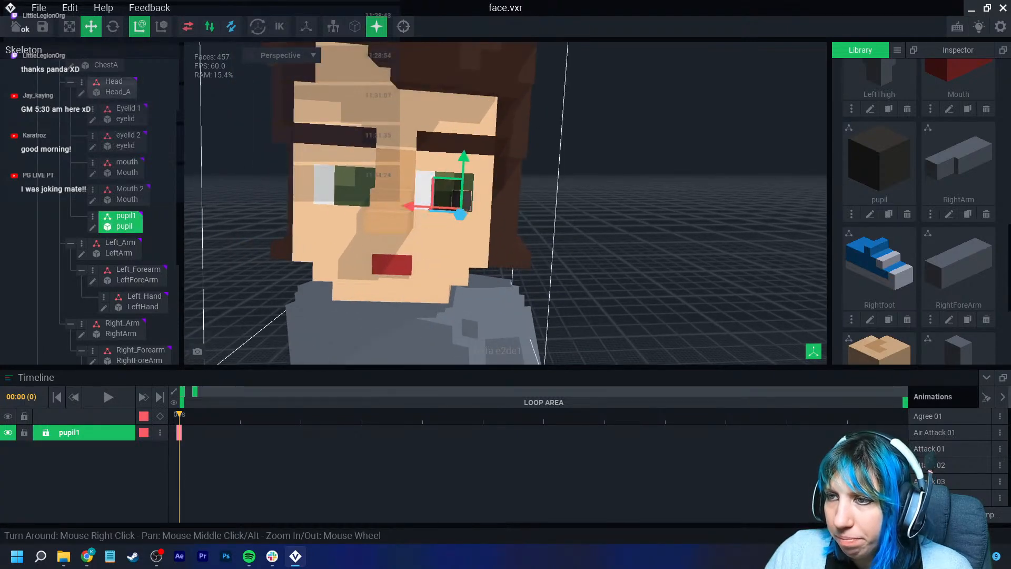
scroll(463, 221, "up", 1)
left_click(571, 226)
mouse_move(558, 227)
right_mouse_down()
mouse_move(470, 233)
mouse_move(542, 229)
right_mouse_up()
scroll(490, 230, "down", 1)
scroll(460, 263, "down", 3)
mouse_move(469, 264)
right_mouse_down()
mouse_move(459, 267)
mouse_move(461, 256)
right_mouse_up()
scroll(464, 237, "up", 5)
left_click(477, 171)
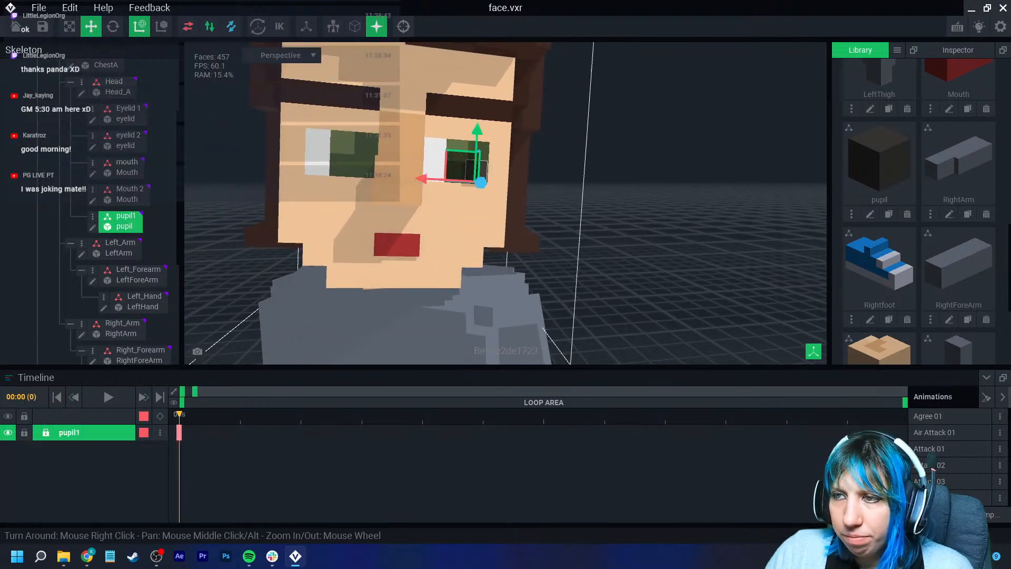
- Duplicate the pupil1 node as a new node named Pupil2
right_click(95, 217)
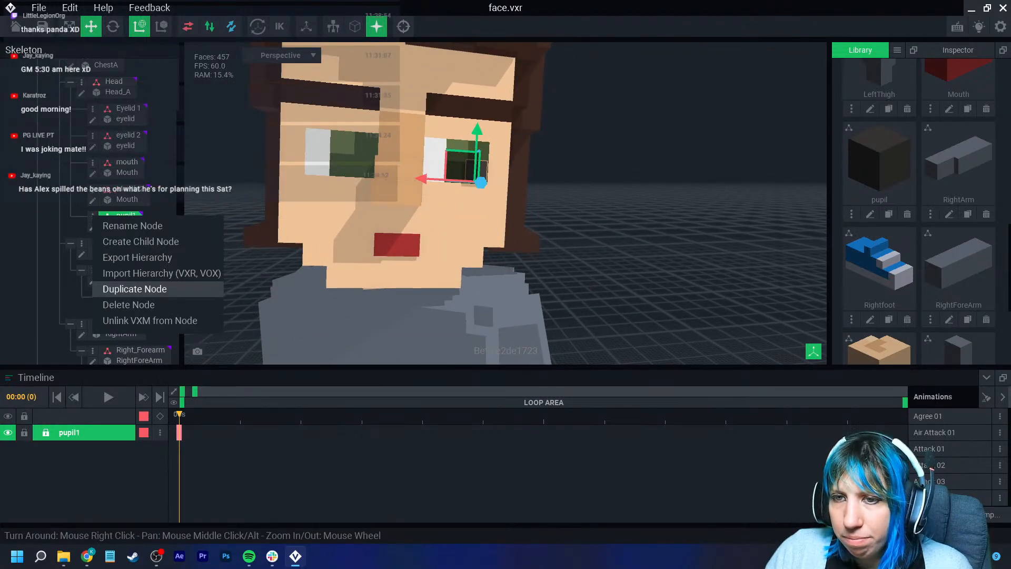
left_click(134, 288)
type("Pupil")
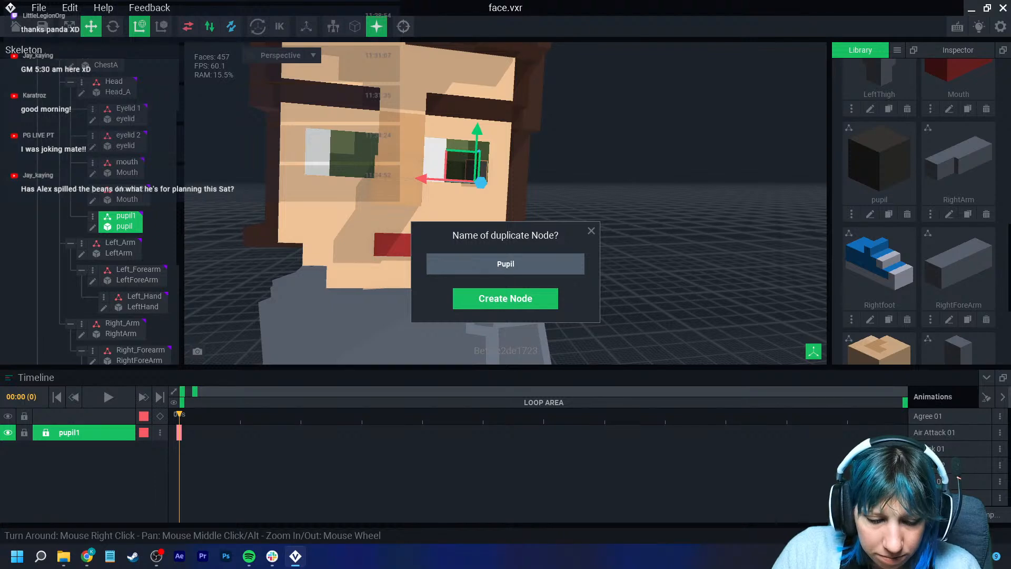
type("2")
key("Return")
- Move Pupil2 sideways about 1.7 units into the eye on the viewer's left
left_click_drag(429, 179, 311, 179)
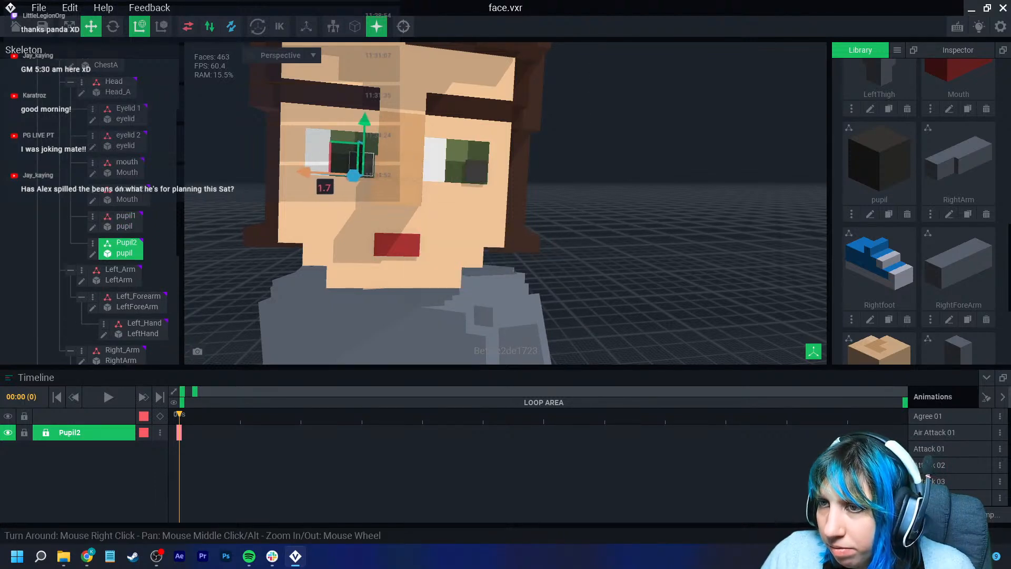
left_click(548, 264)
scroll(485, 266, "down", 8)
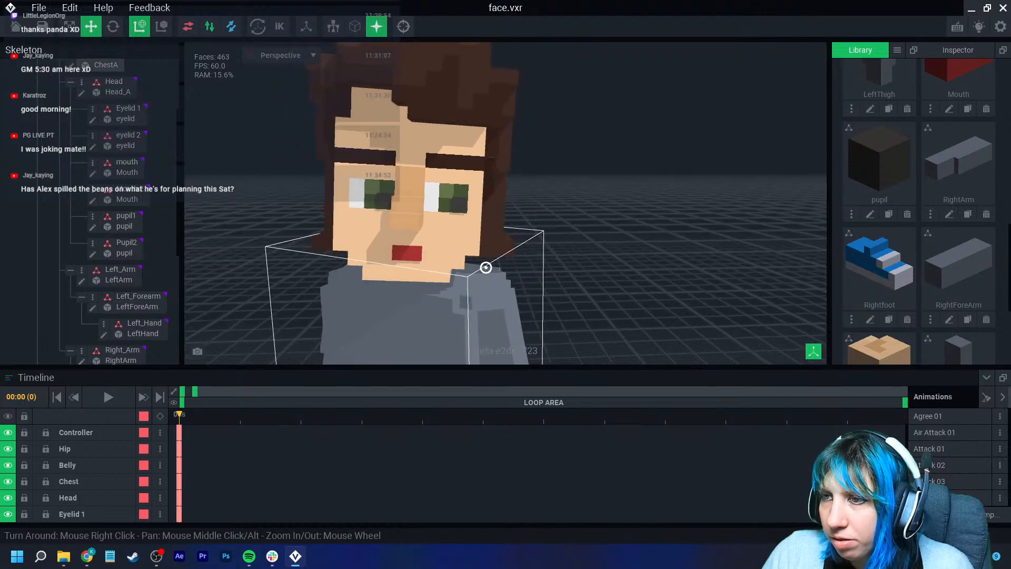
scroll(463, 216, "up", 5)
mouse_move(464, 216)
right_mouse_down()
mouse_move(422, 213)
mouse_move(463, 210)
right_mouse_up()
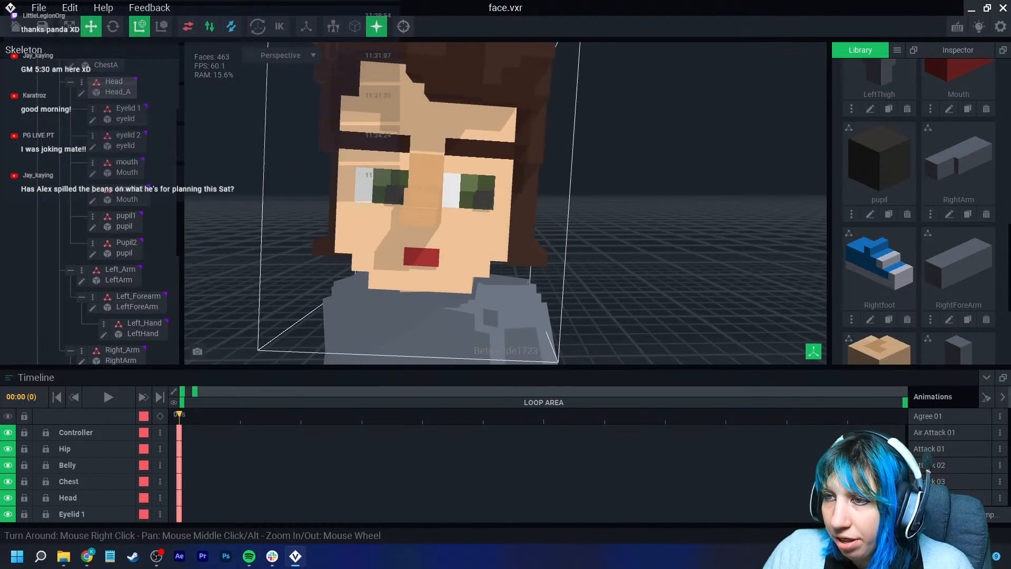
- Open the pupil model, paint its voxel #94A844 green, and save it back to the face project
left_click(484, 200)
left_click(92, 227)
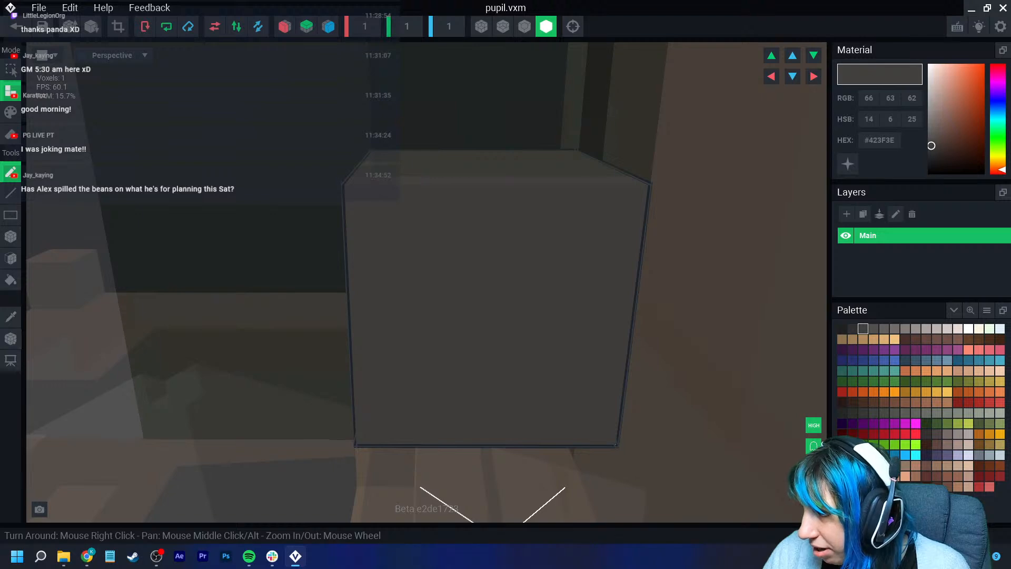
left_click(958, 423)
left_click(11, 112)
left_click(432, 268)
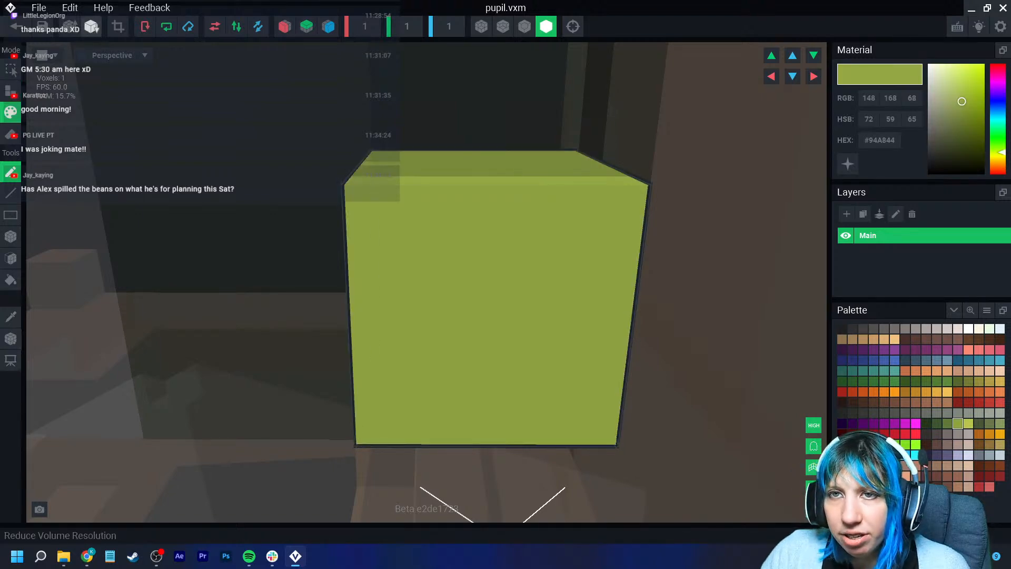
left_click(16, 26)
left_click(395, 203)
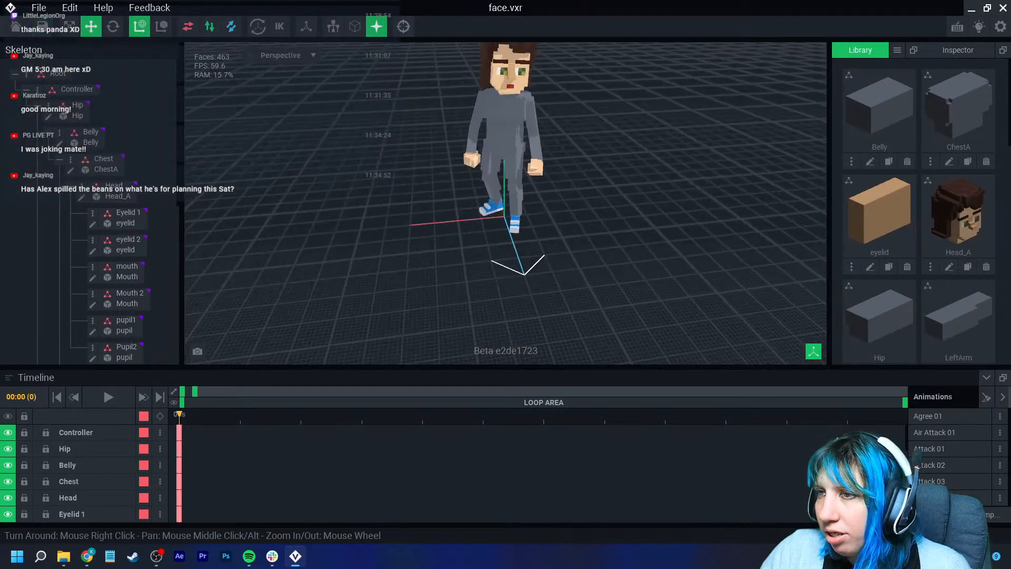
- Reopen the pupil model, paint its voxel darker green #5E793B, and save the change
right_click_drag(501, 138, 480, 132)
scroll(481, 126, "up", 5)
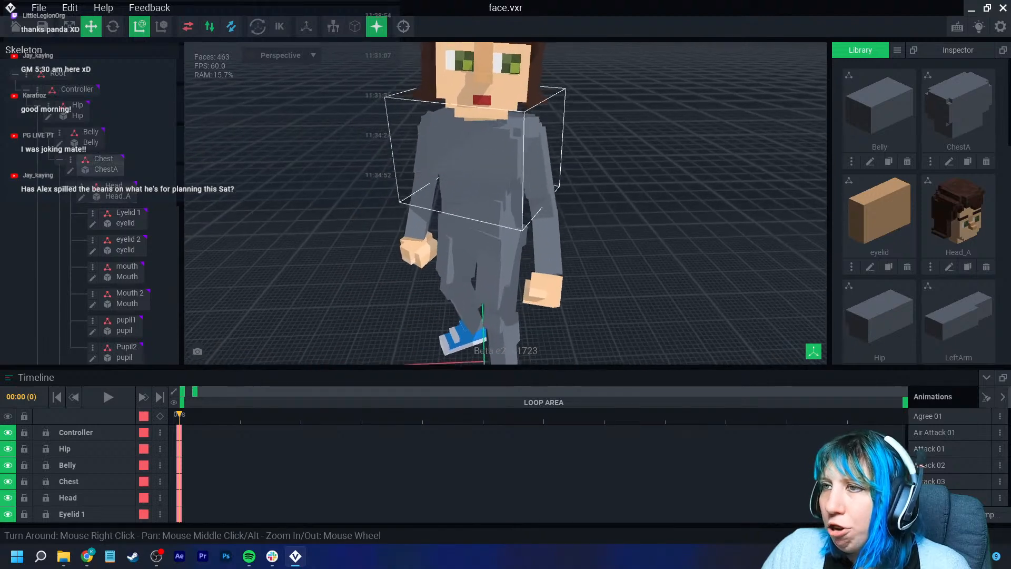
left_click(507, 67)
left_click(92, 227)
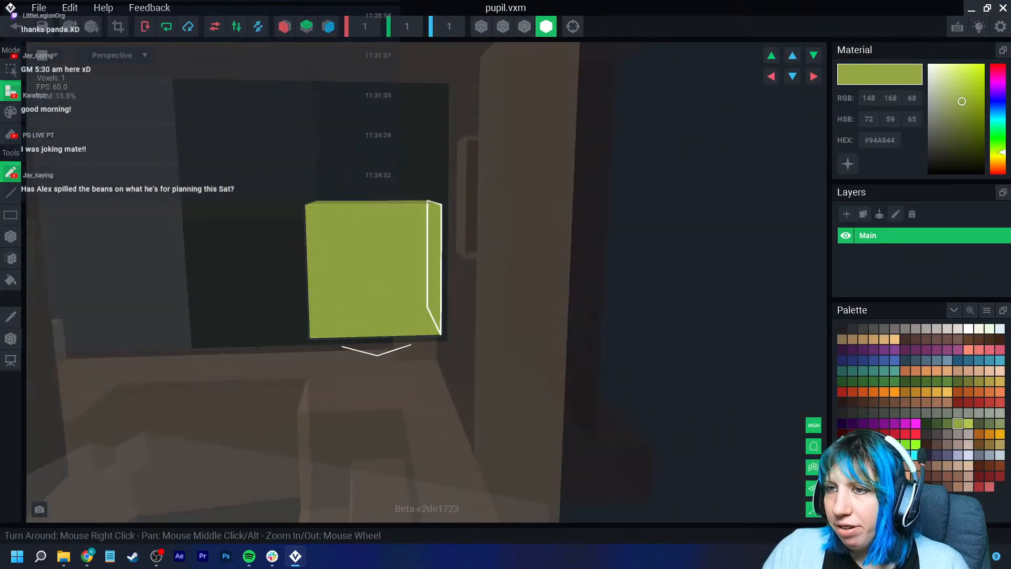
left_click(948, 423)
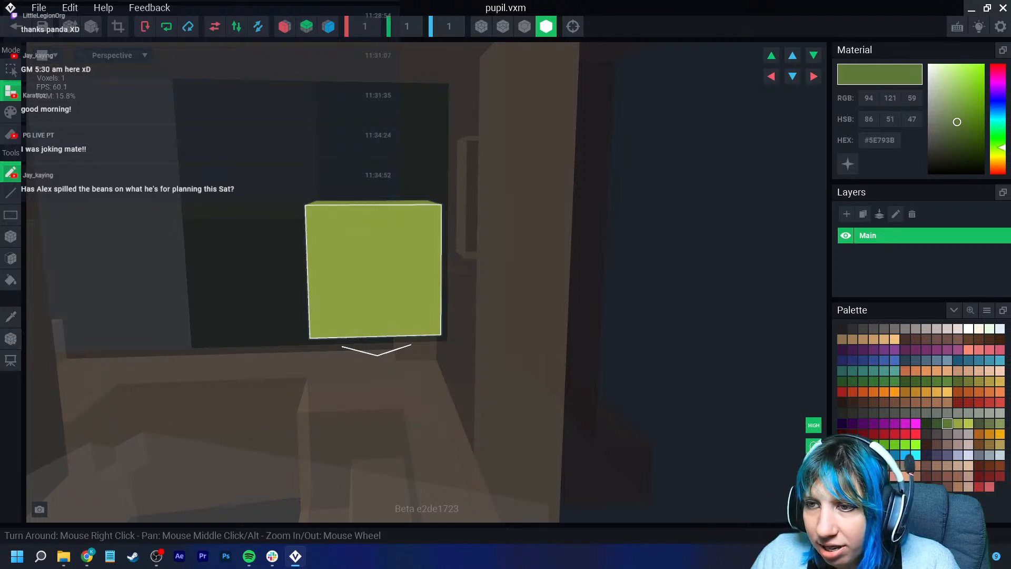
left_click(10, 112)
left_click(366, 272)
left_click(16, 26)
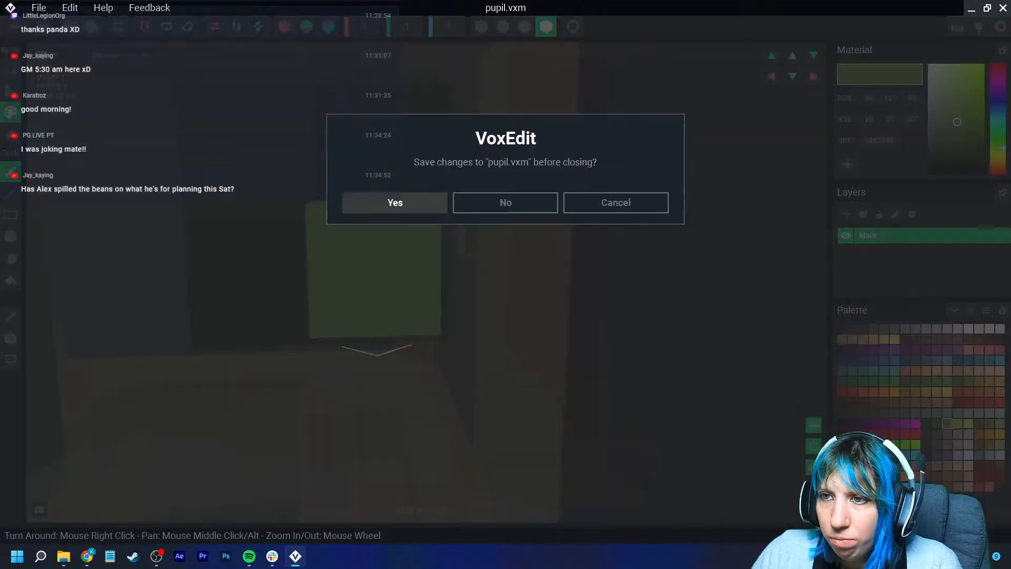
left_click(395, 202)
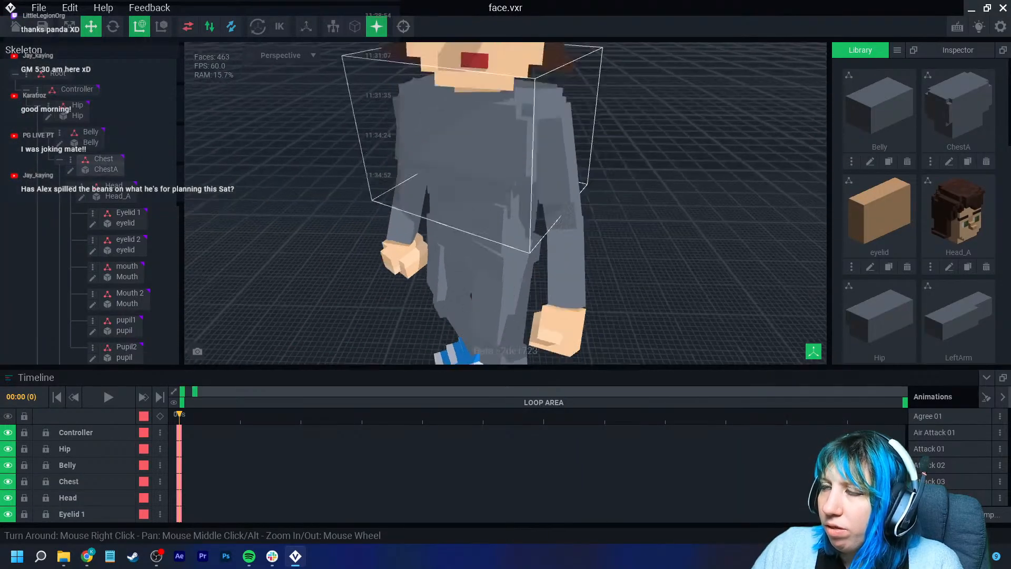
- Nudge pupil1 about 2.8 units sideways within its eye
scroll(459, 165, "up", 2)
left_click(481, 166)
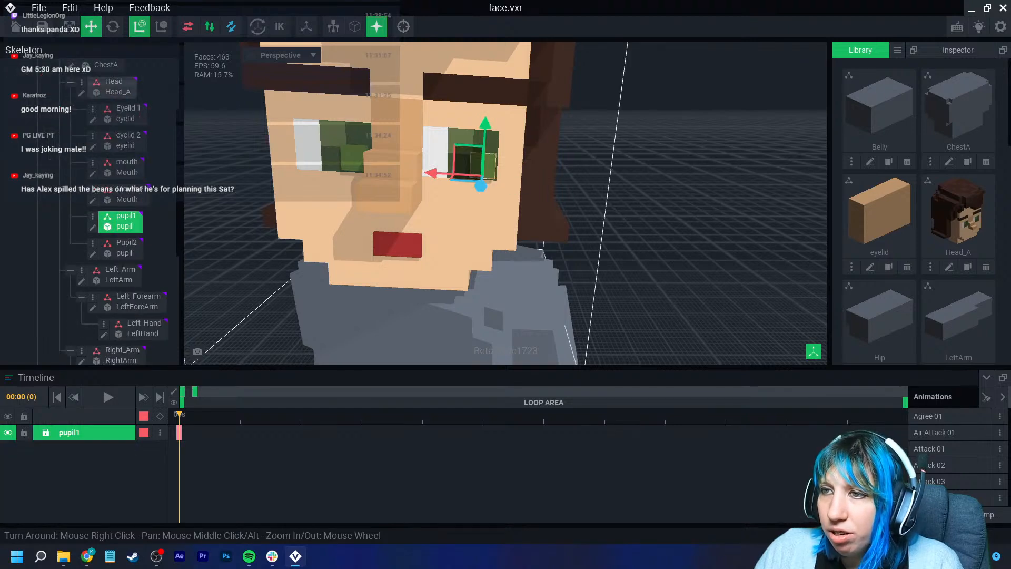
left_click_drag(432, 172, 419, 172)
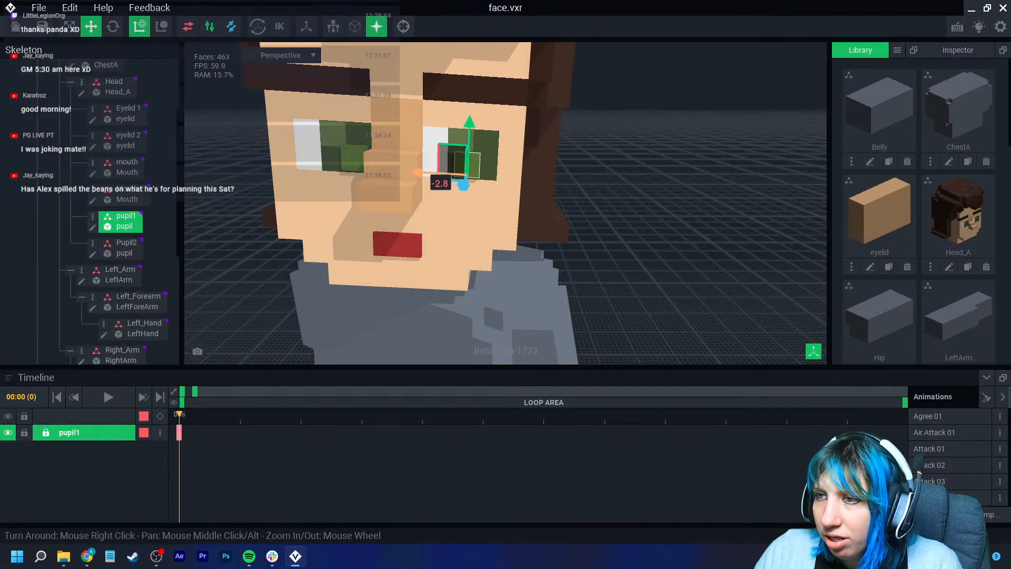
left_click(606, 174)
right_click_drag(381, 206, 410, 193)
- Select Pupil2 and adjust its position within the other eye
left_click(341, 163)
mouse_move(295, 172)
left_mouse_down()
mouse_move(266, 173)
mouse_move(312, 180)
left_mouse_up()
scroll(422, 213, "down", 2)
right_click_drag(427, 215, 437, 219)
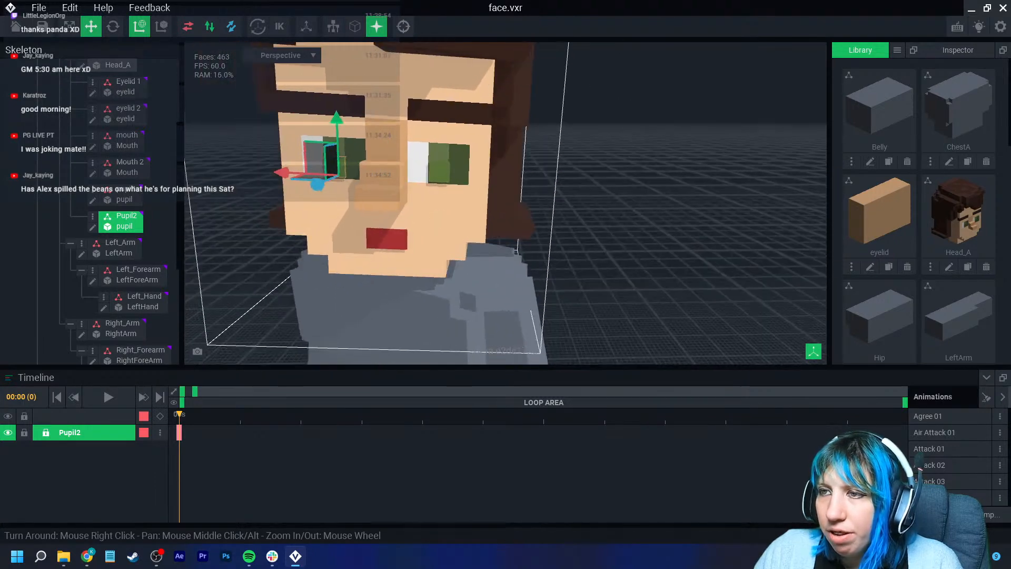
left_click(580, 179)
right_click_drag(389, 191, 390, 191)
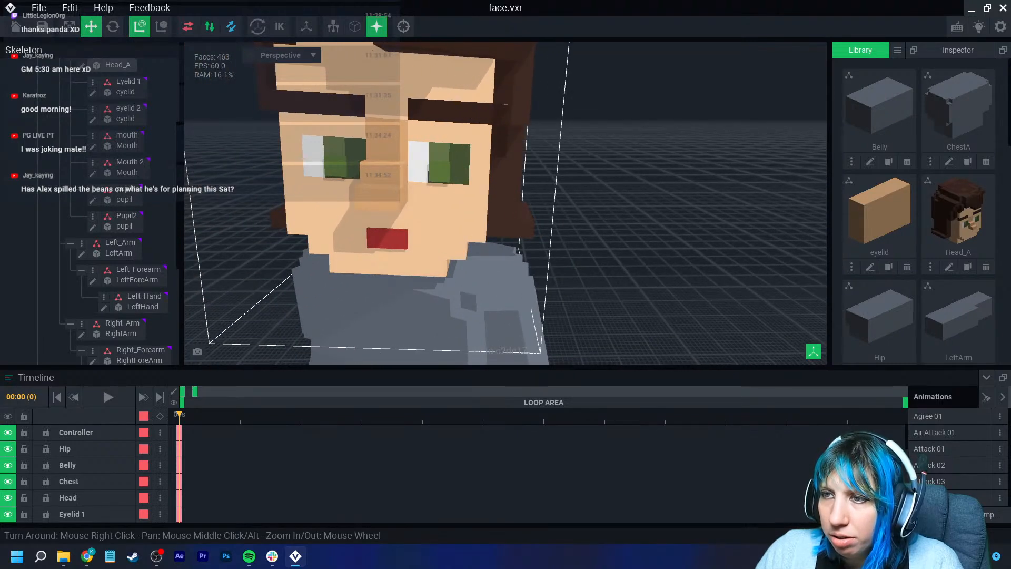
- Open the pupil model for editing and resize its canvas to 2 × 2 × 2
left_click(121, 198)
left_click(92, 227)
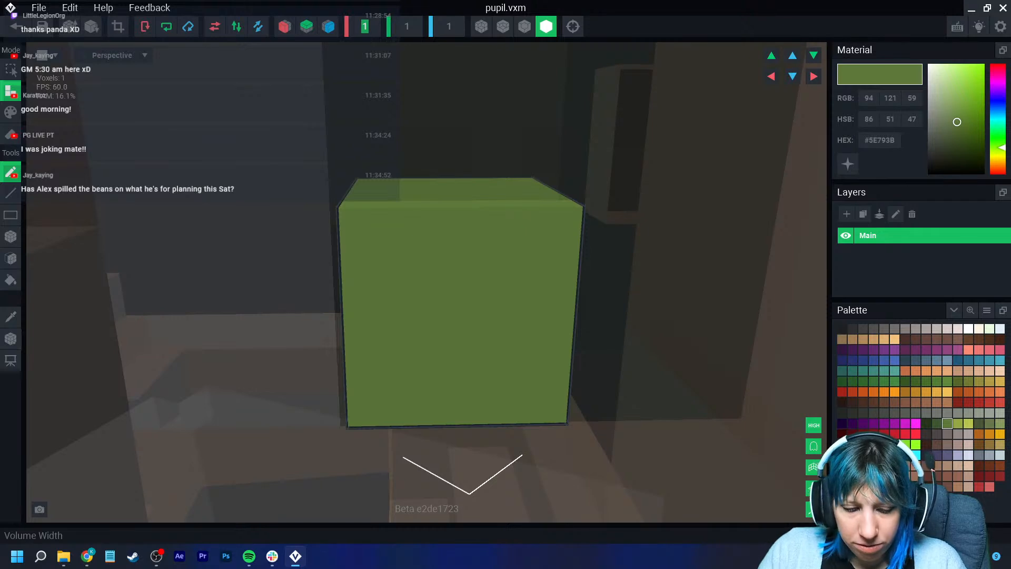
type("4")
key("Return")
key("ctrl+z")
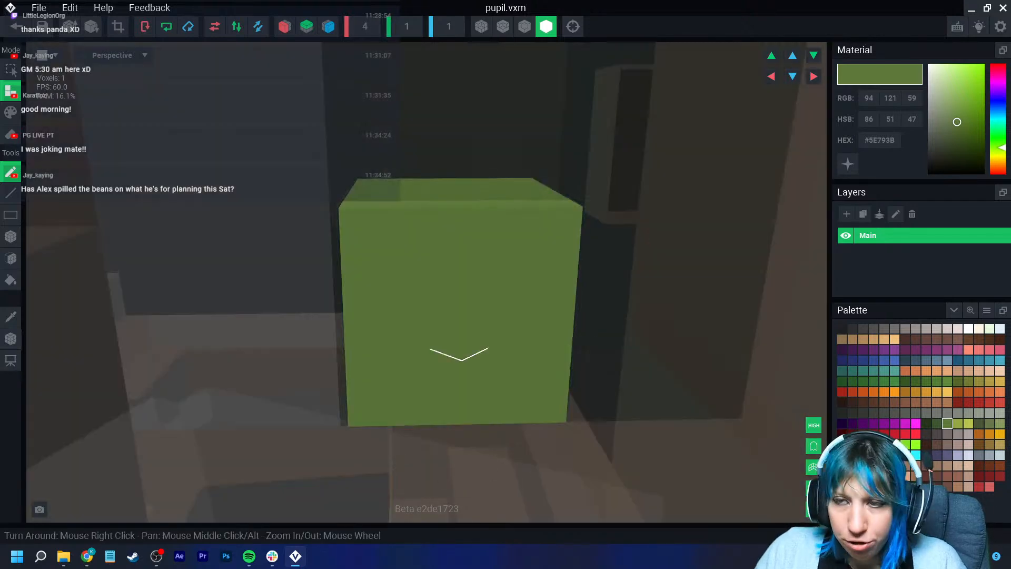
type("2")
key("Tab")
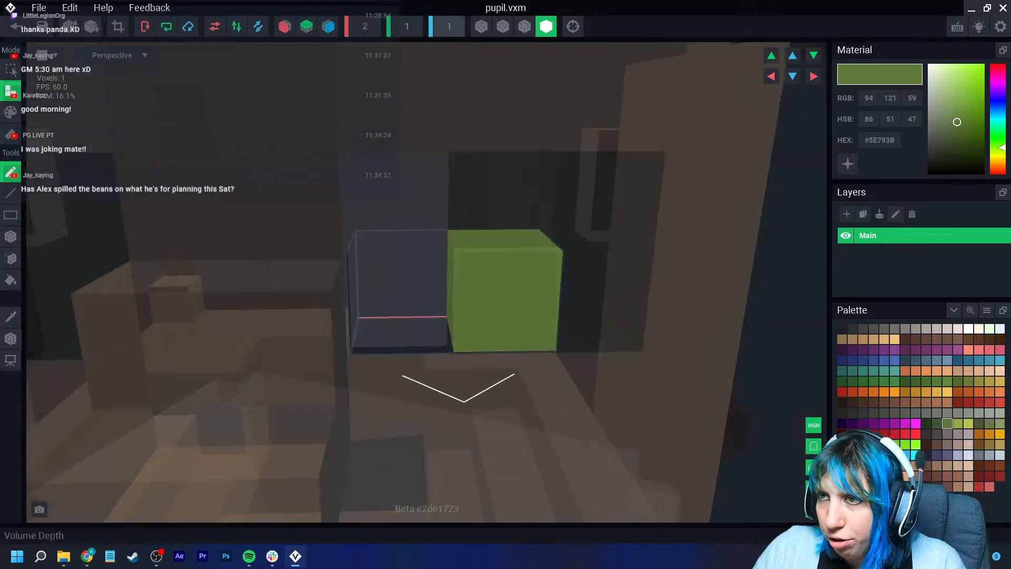
type("2")
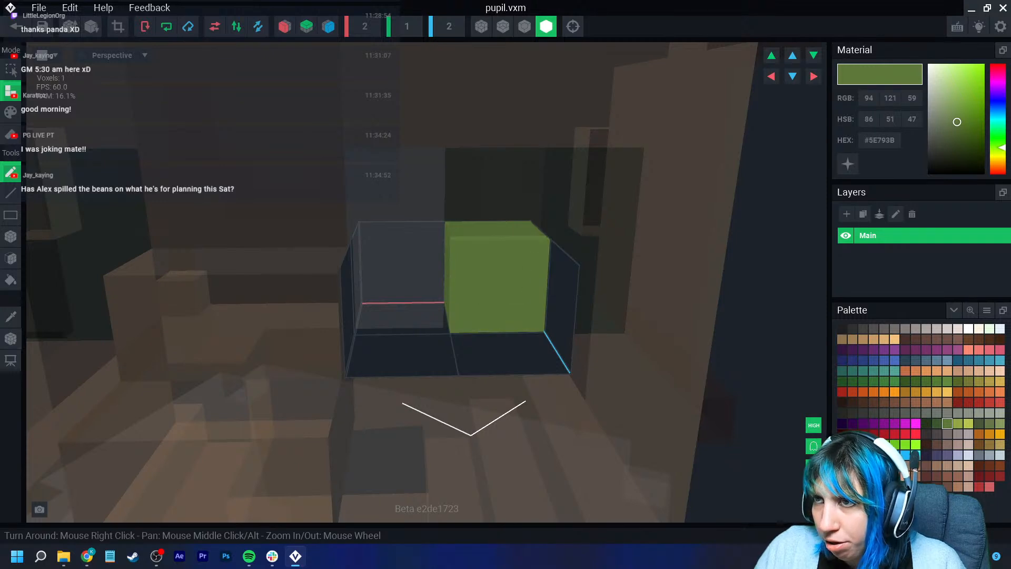
key("Tab")
key("Return")
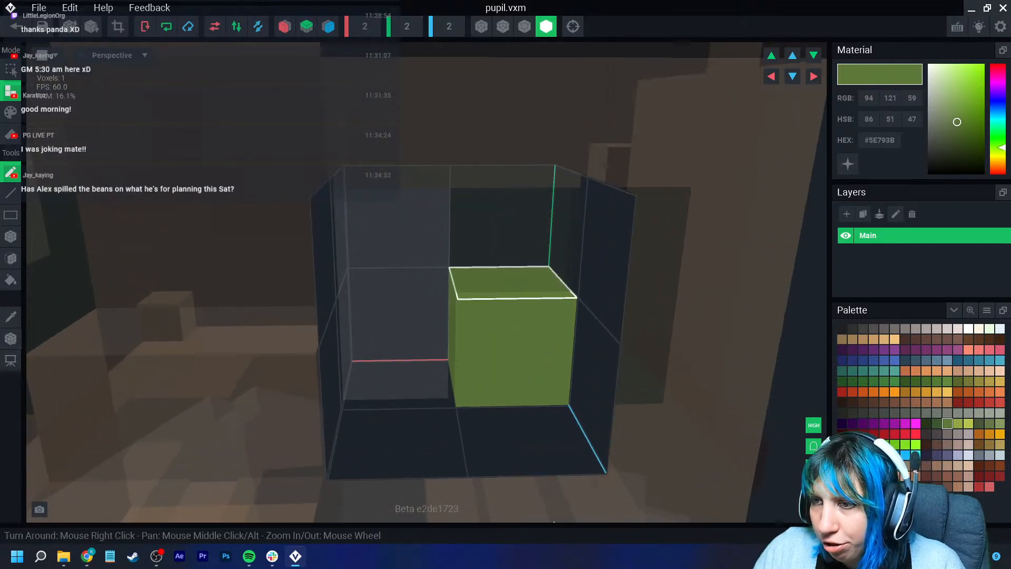
- Pick the dark green #3C562D colour and add voxels to fill out the enlarged pupil
left_click(937, 424)
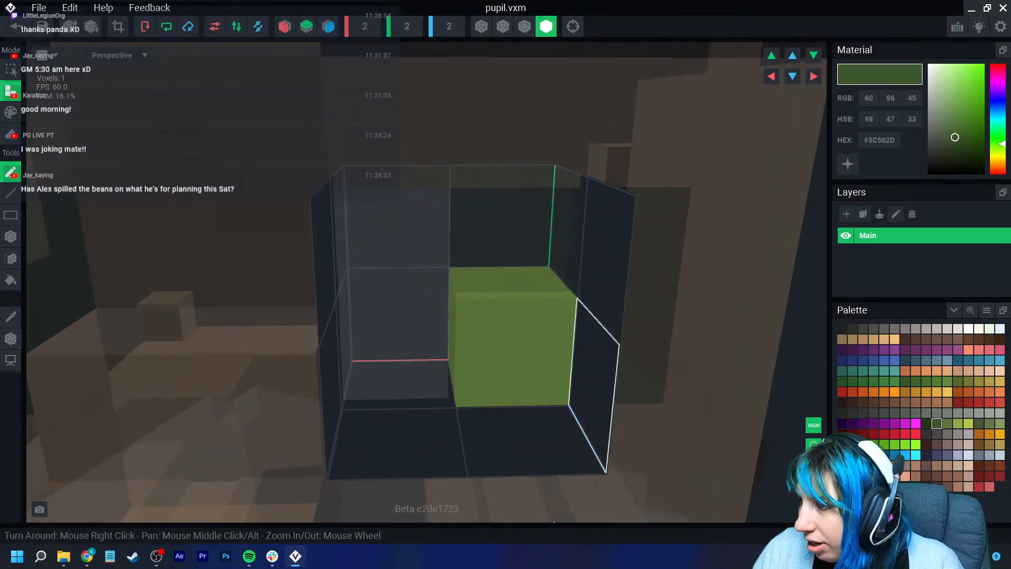
left_click(11, 236)
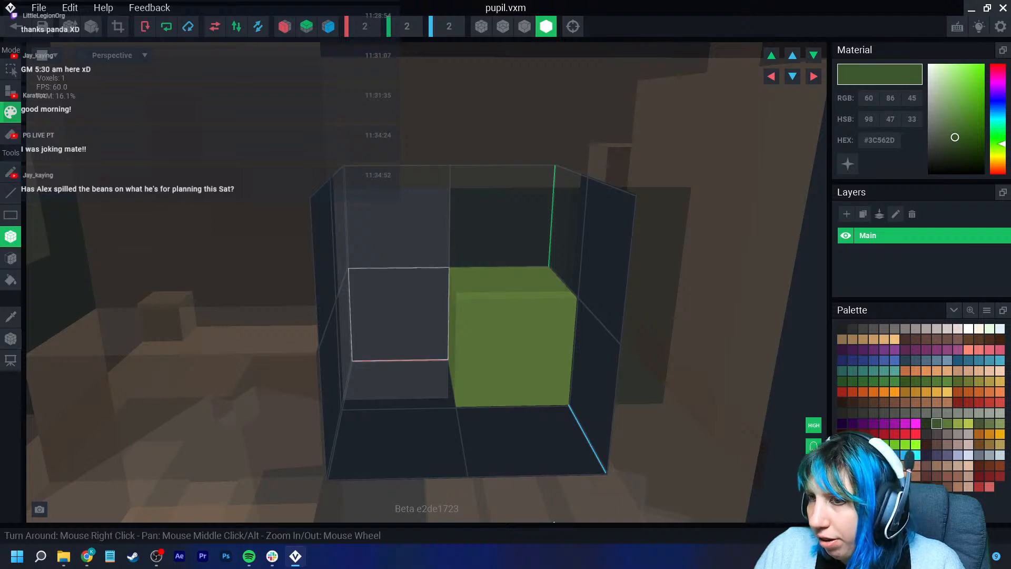
right_click_drag(445, 327, 469, 392)
left_click(11, 91)
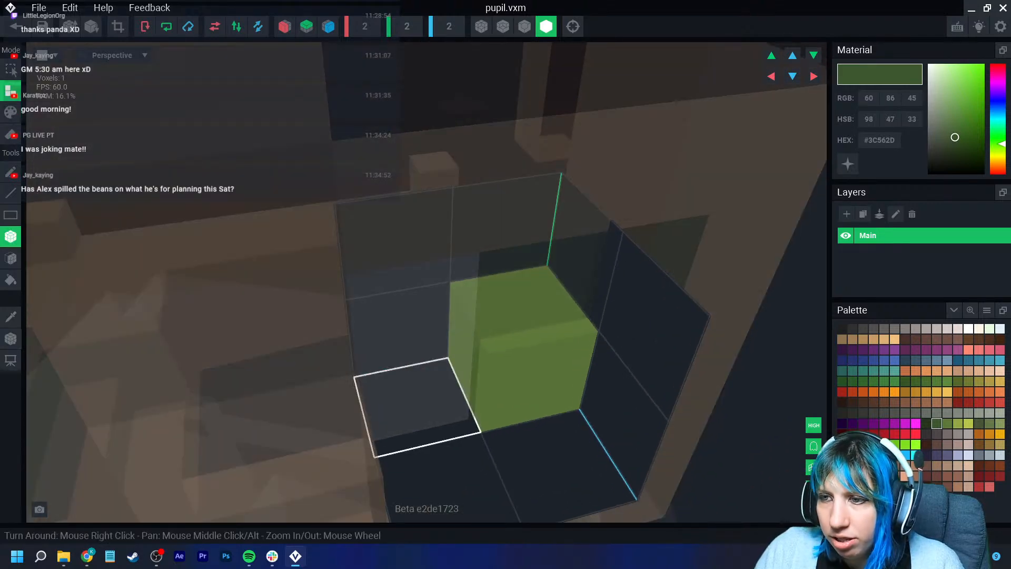
left_click(417, 407)
left_click(418, 331)
right_click_drag(437, 337, 416, 258)
left_click(569, 312)
scroll(548, 379, "down", 3)
right_click_drag(527, 418, 569, 440)
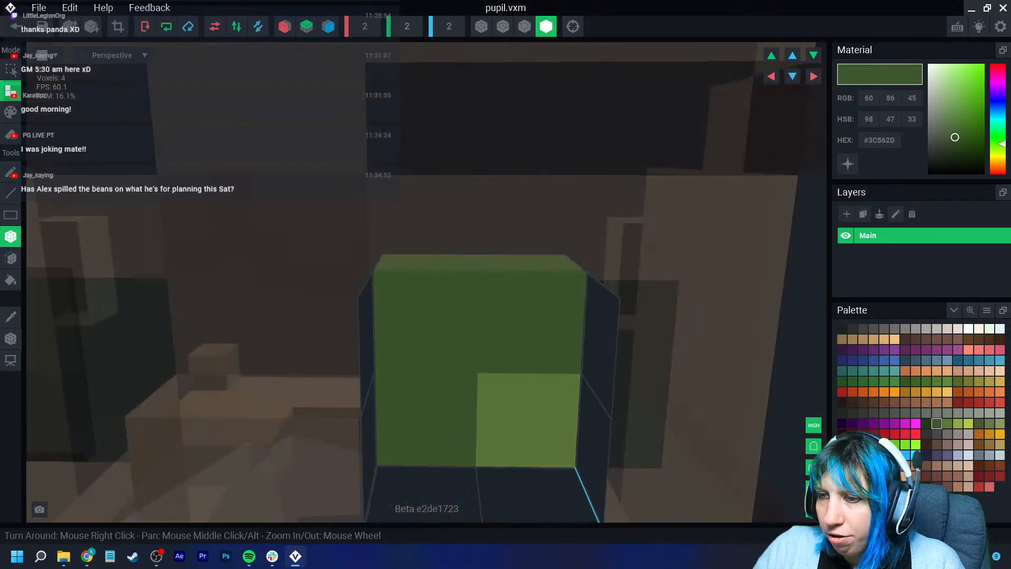
- Set the pupil model's voxels to the floor, then save and close the model
left_click(118, 26)
right_click(11, 344)
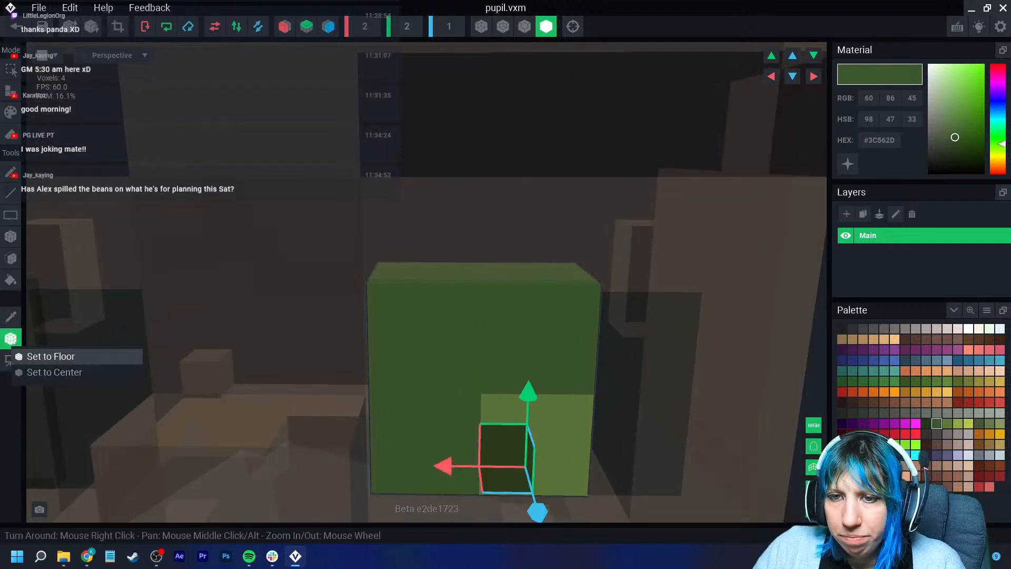
left_click(49, 356)
left_click(16, 26)
left_click(395, 203)
- Move pupil1 within the right eye by about -3.0 sideways and 5.7 upward
scroll(505, 211, "up", 5)
right_click_drag(516, 211, 479, 221)
scroll(479, 211, "up", 3)
scroll(463, 174, "up", 8)
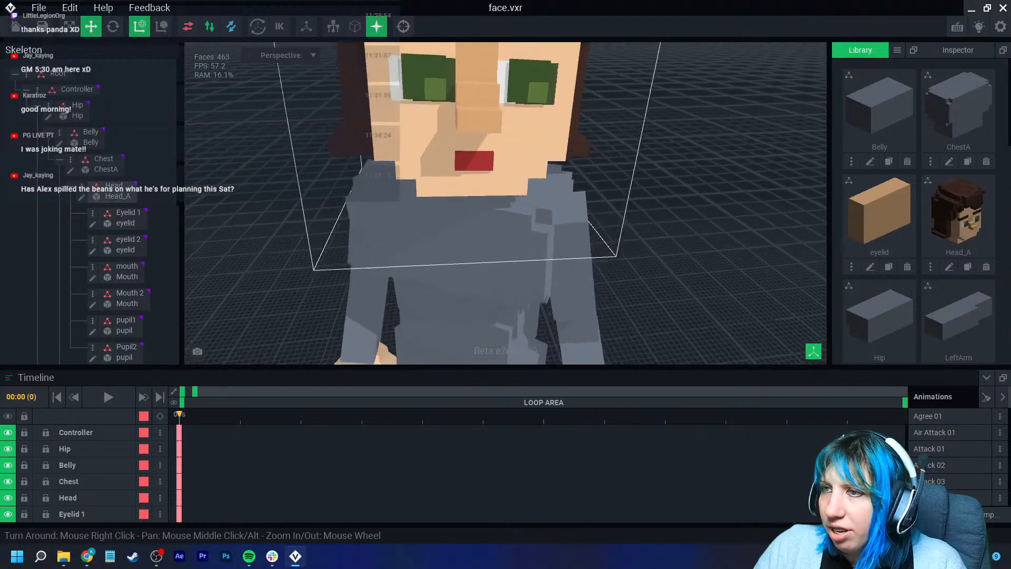
left_click(526, 132)
right_click_drag(527, 134, 558, 136)
left_click_drag(472, 149, 484, 150)
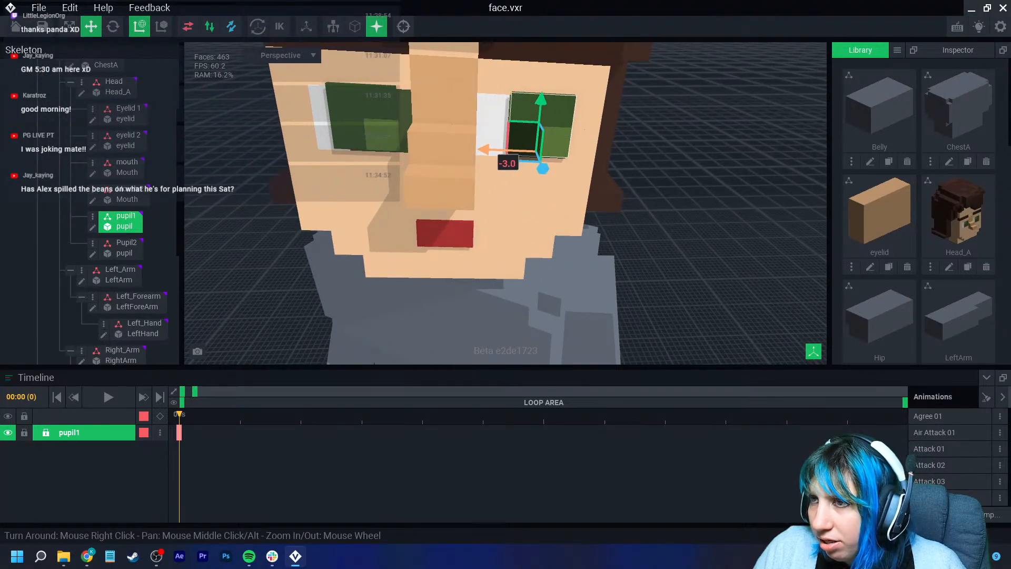
left_click_drag(541, 100, 542, 103)
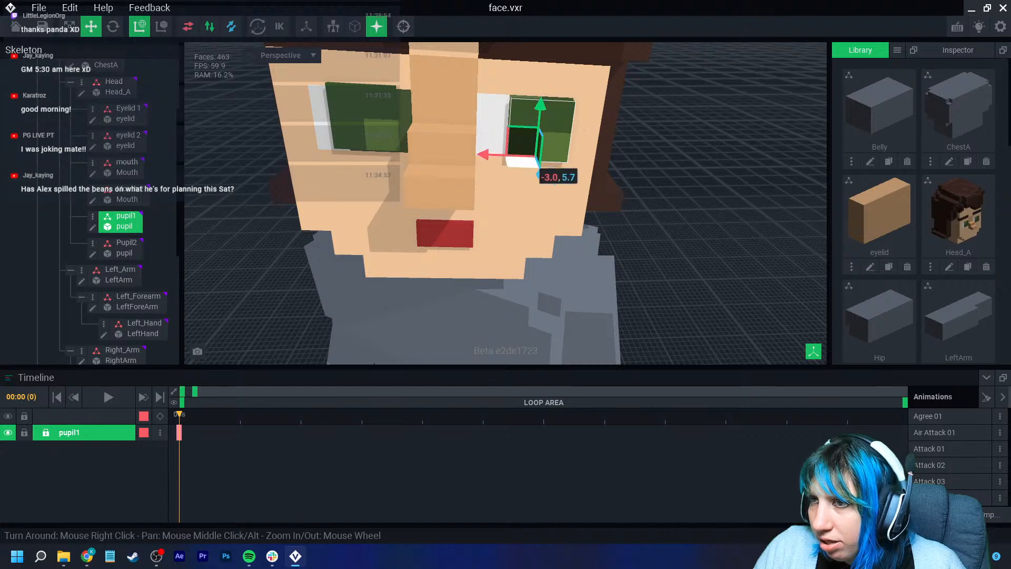
scroll(541, 174, "up", 5)
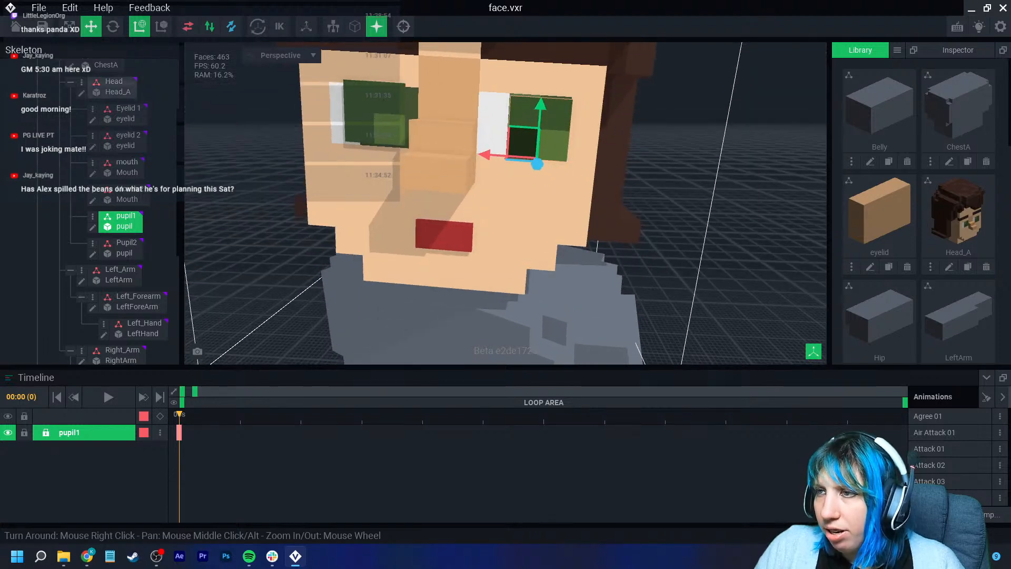
- Edit the head model, paint the right eye's green area white #F2F2F2, and save it
left_click(485, 182)
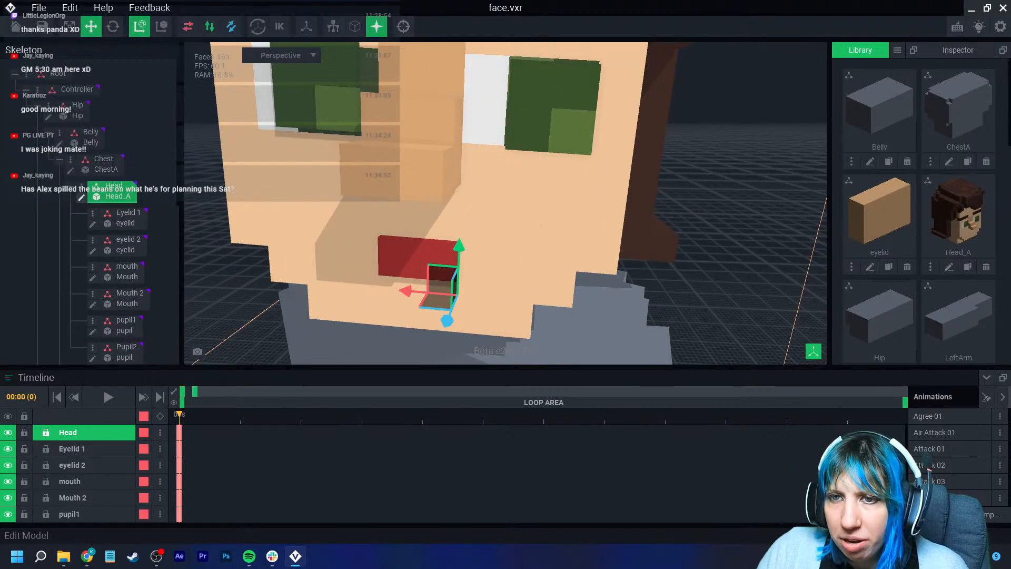
left_click(82, 198)
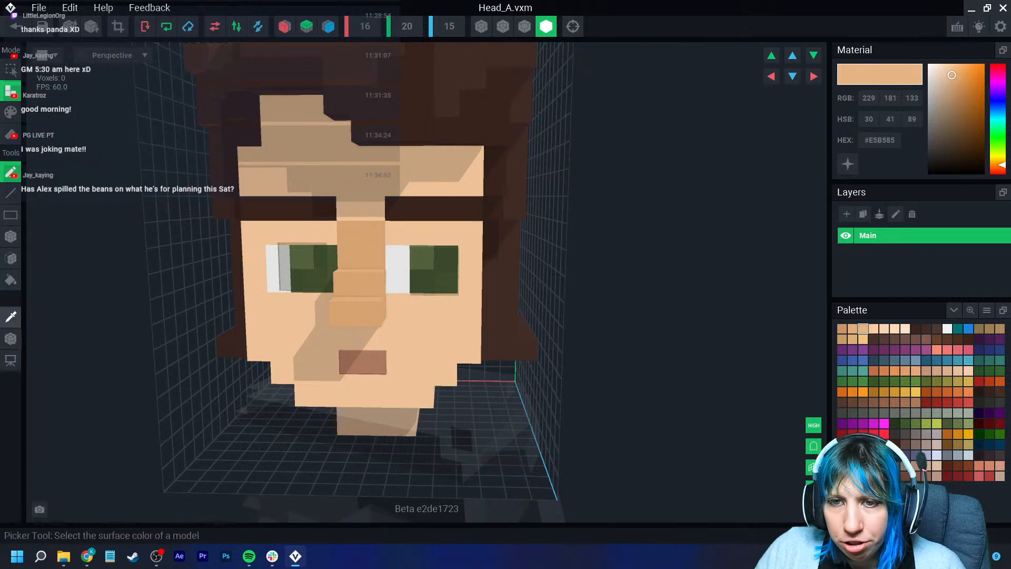
left_click(398, 281)
left_click(10, 113)
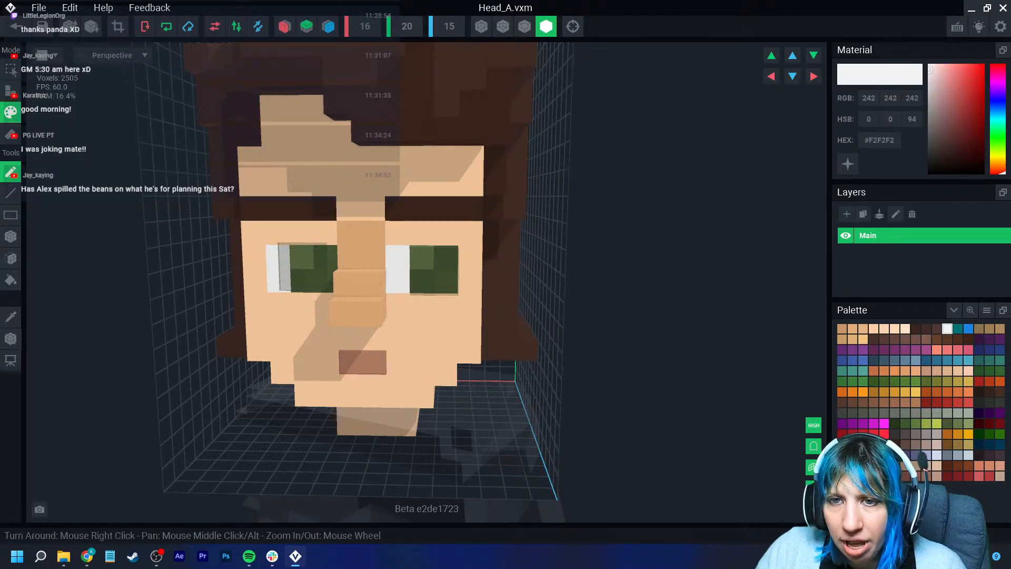
left_click(10, 236)
left_click_drag(421, 256, 447, 281)
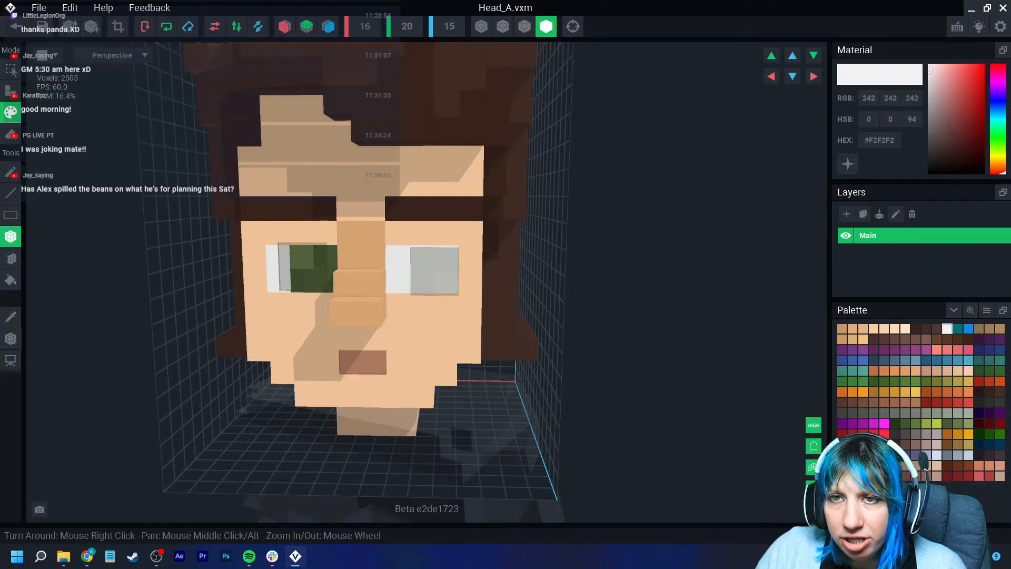
left_click(16, 27)
key("Return")
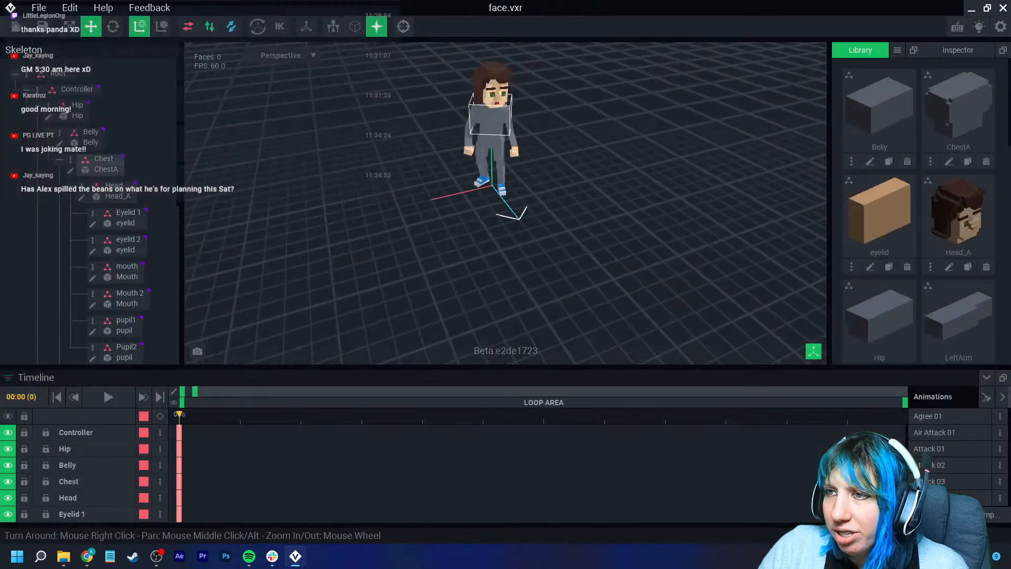
- Shift pupil1 sideways about -3.0 units inside the newly whitened right eye
scroll(451, 150, "up", 5)
right_click_drag(448, 158, 445, 137)
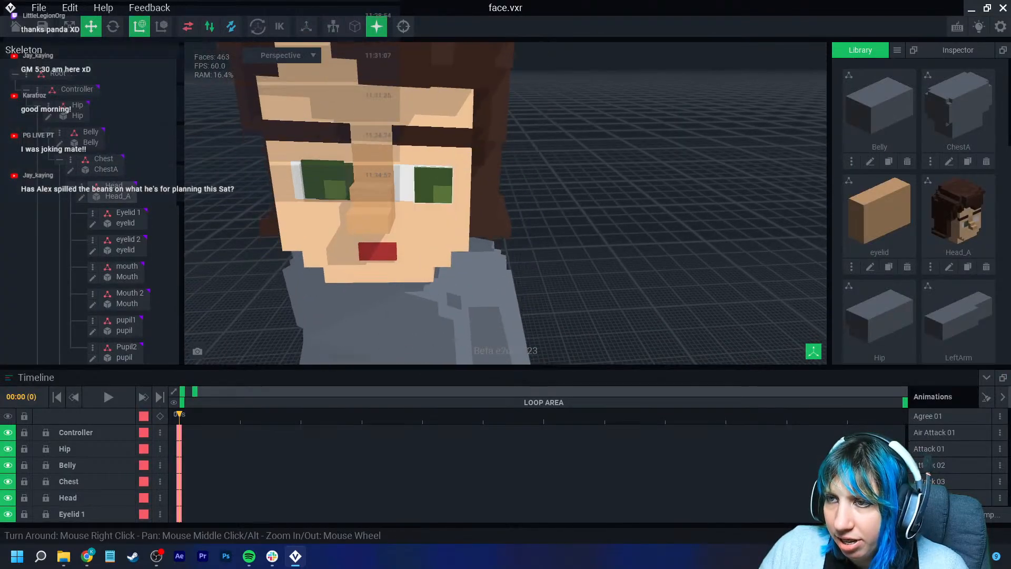
scroll(448, 158, "up", 2)
left_click(430, 195)
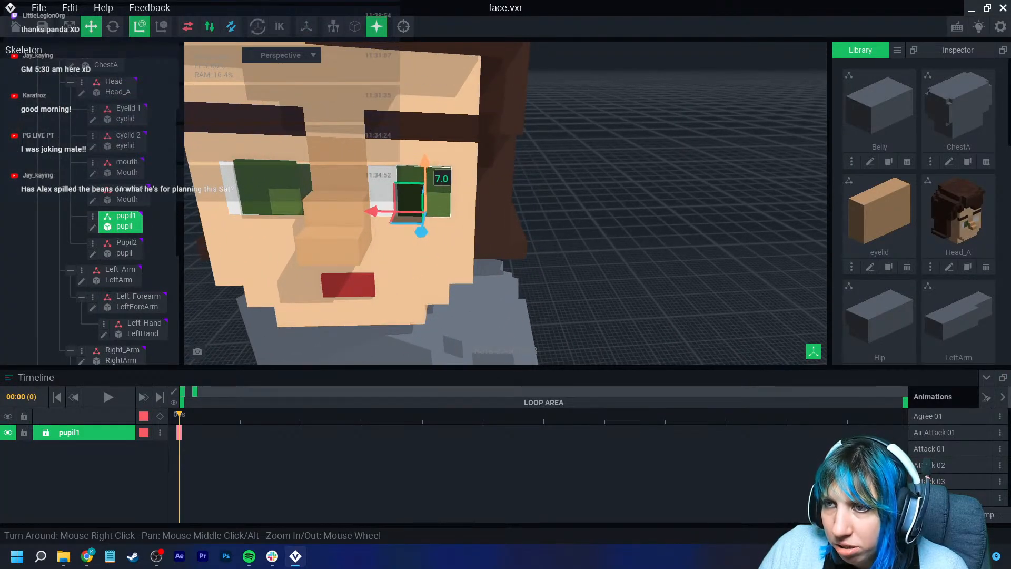
left_click_drag(378, 211, 355, 209)
scroll(398, 253, "down", 2)
right_click_drag(411, 263, 401, 240)
left_click(402, 240)
left_click(415, 184)
left_click(409, 231)
left_click(412, 185)
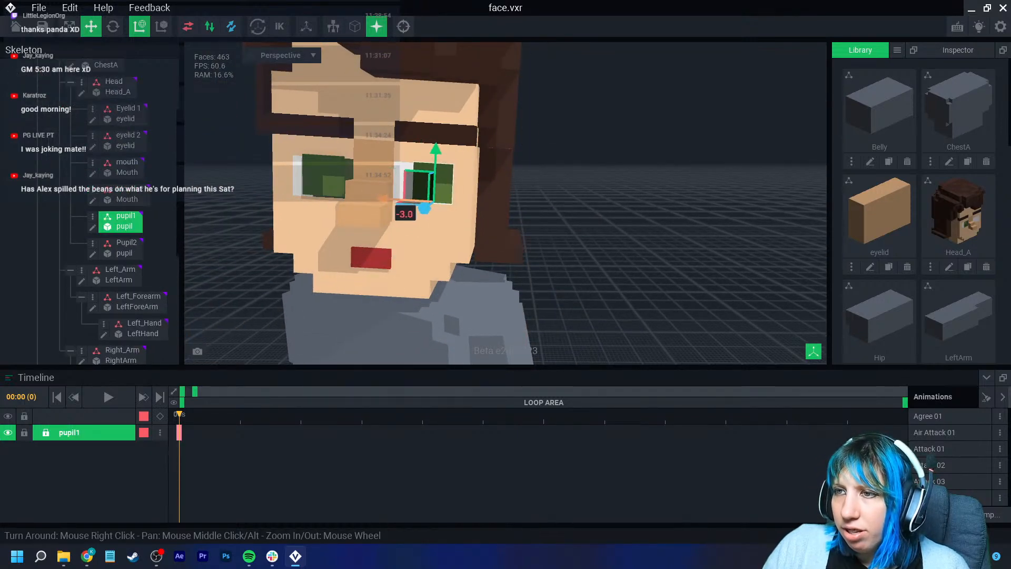
scroll(394, 246, "down", 2)
left_click(519, 245)
right_click_drag(442, 237, 457, 235)
- Readjust pupil1's position within the eye, about -3.0 sideways and 5.6 upward
left_click(419, 198)
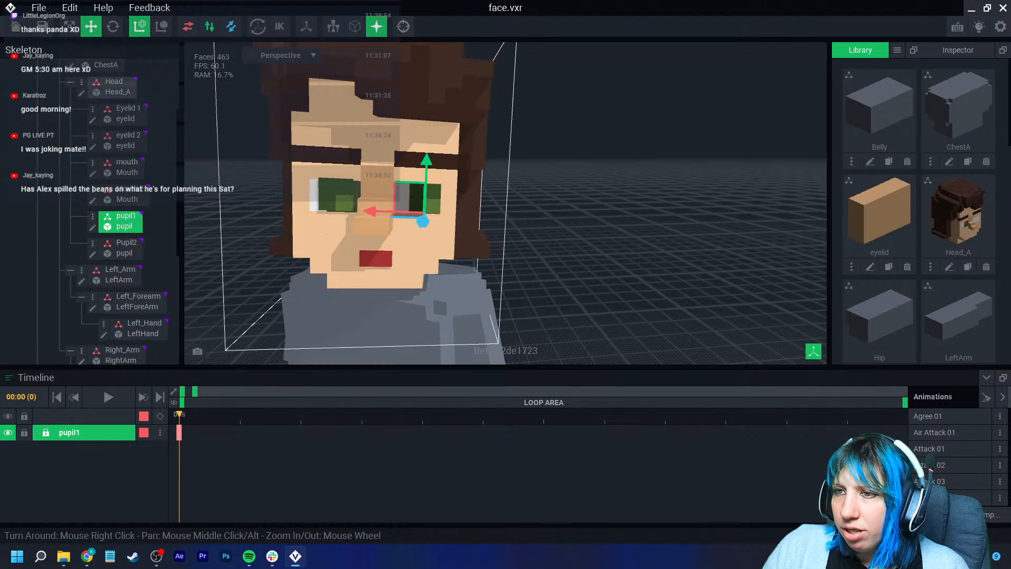
left_click(519, 237)
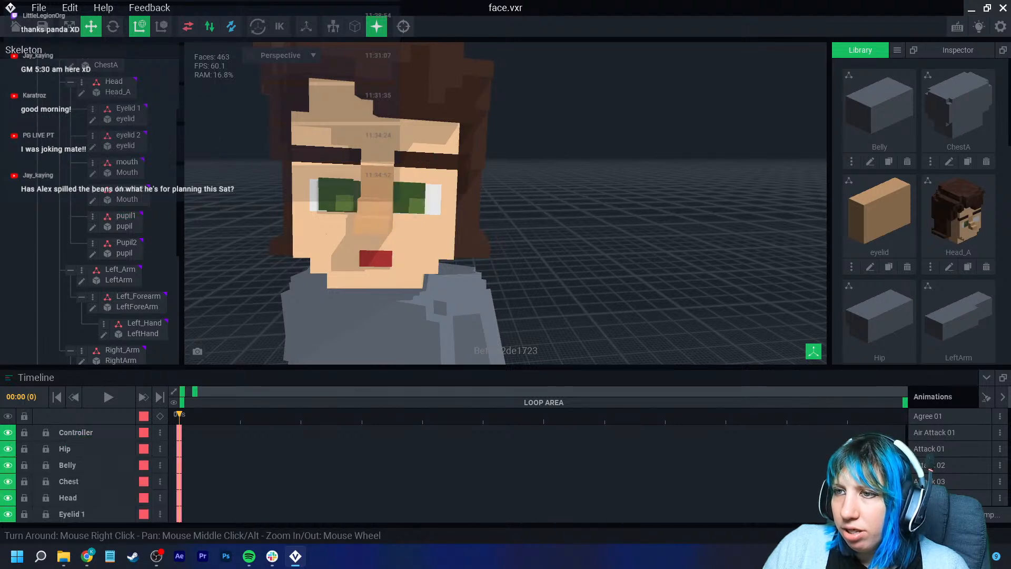
left_click(418, 198)
left_click_drag(358, 211, 374, 211)
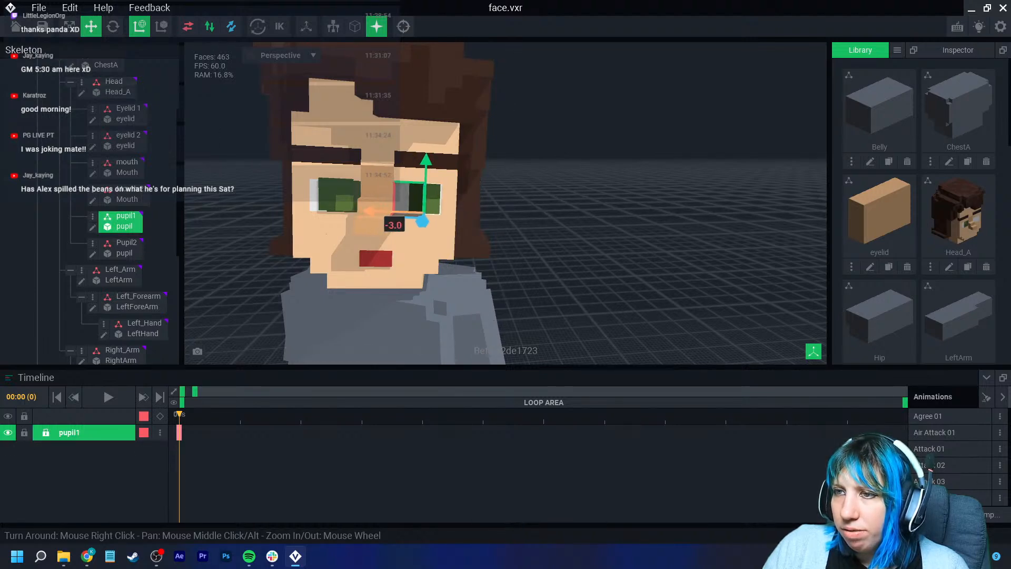
left_click(518, 237)
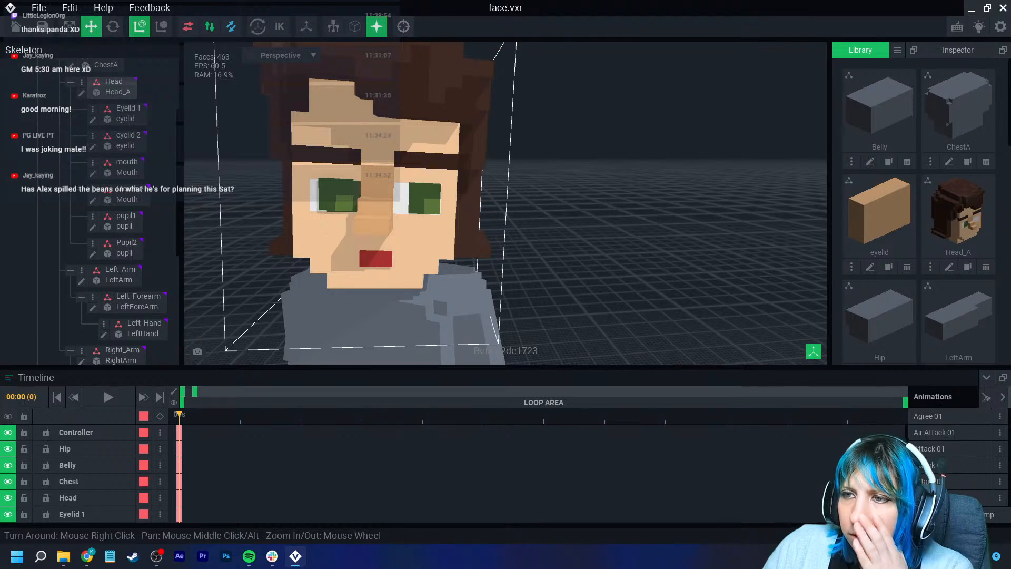
left_click(431, 198)
mouse_move(416, 197)
right_mouse_down()
mouse_move(403, 203)
mouse_move(420, 211)
mouse_move(429, 185)
right_mouse_up()
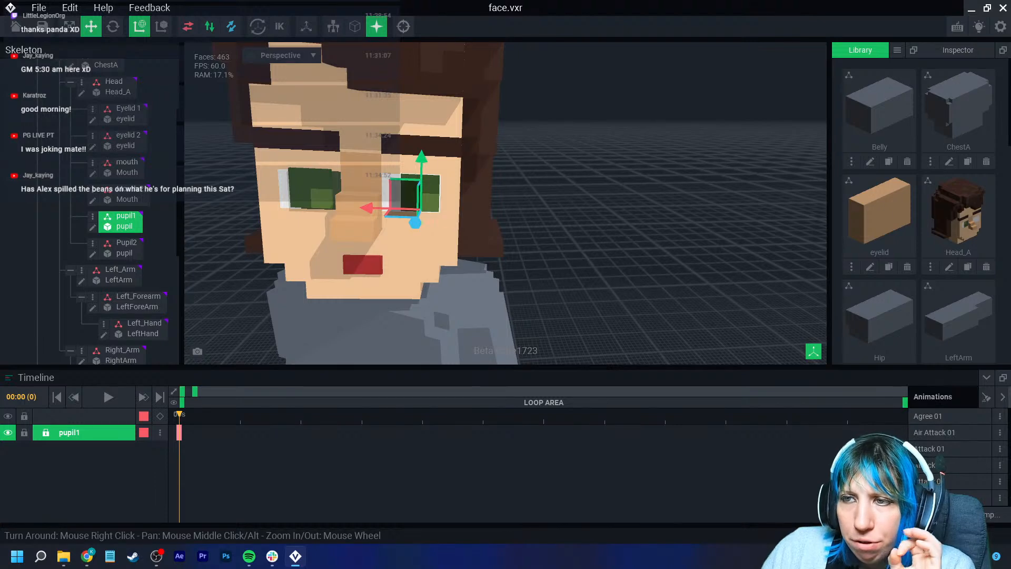
scroll(416, 205, "up", 4)
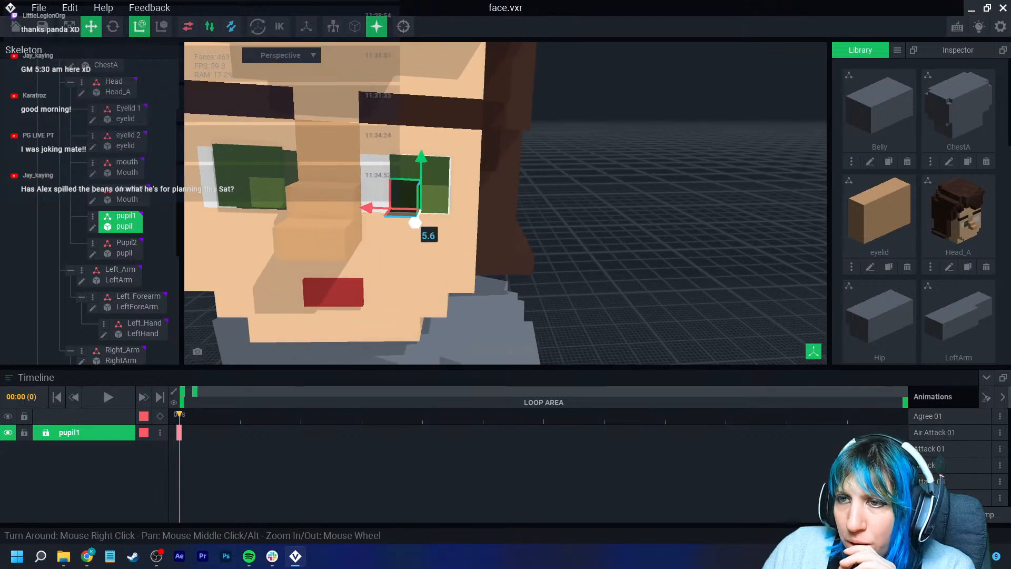
right_click_drag(416, 206, 404, 195)
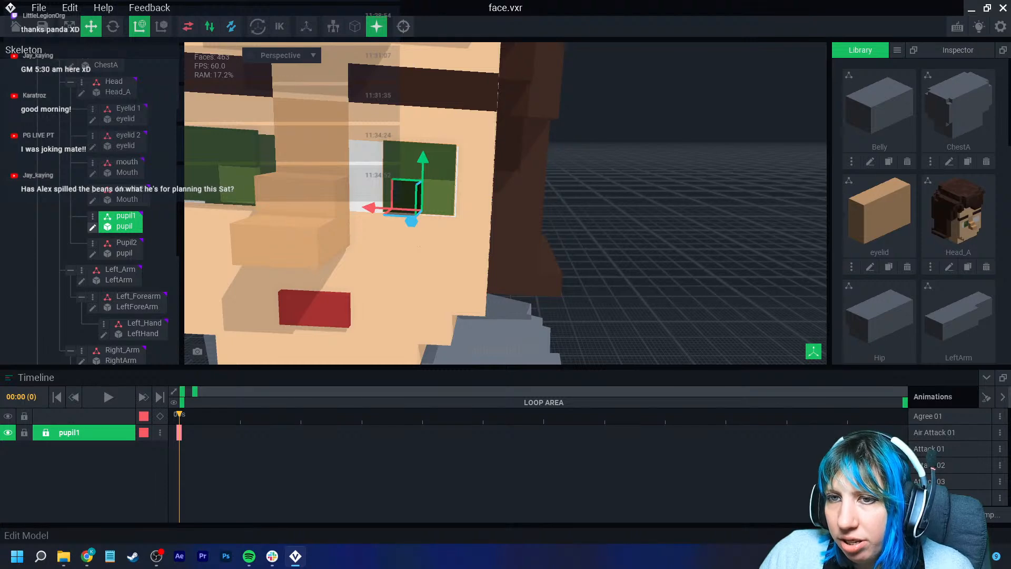
- Open the head model, sample the left eye's green colour, and save and close it
left_click(316, 237)
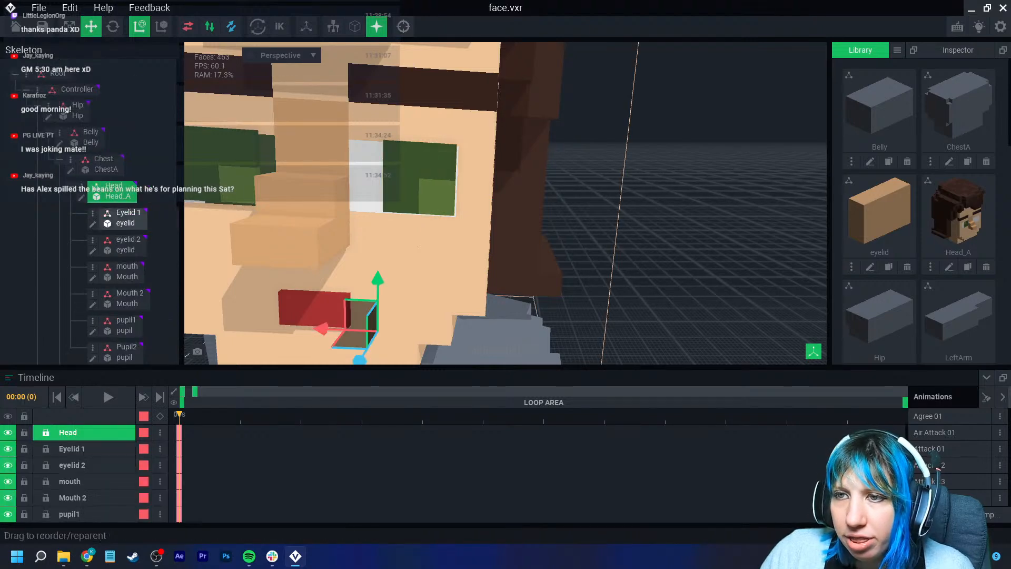
middle_click_drag(316, 237, 429, 237)
left_click(339, 168)
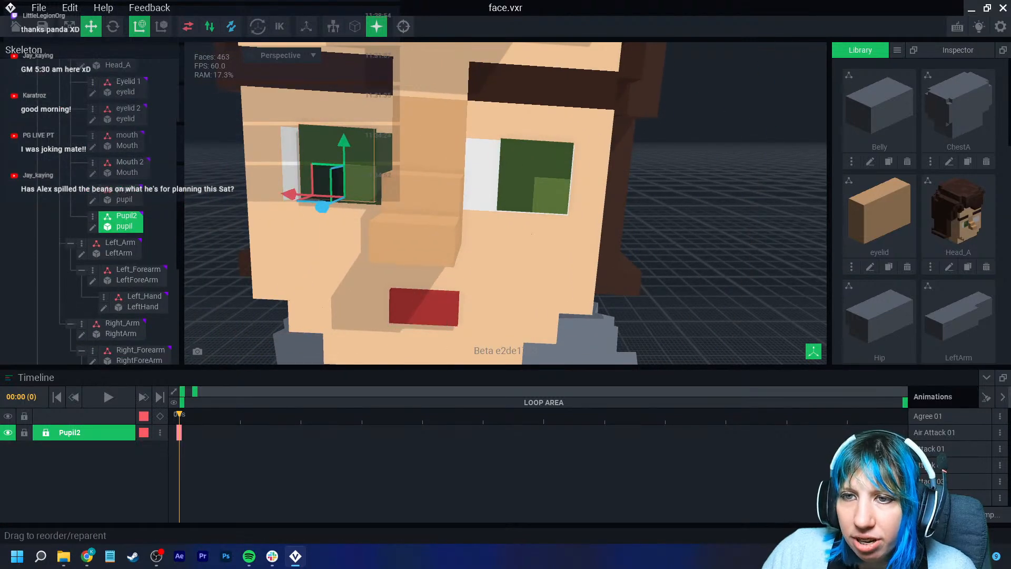
left_click(302, 240)
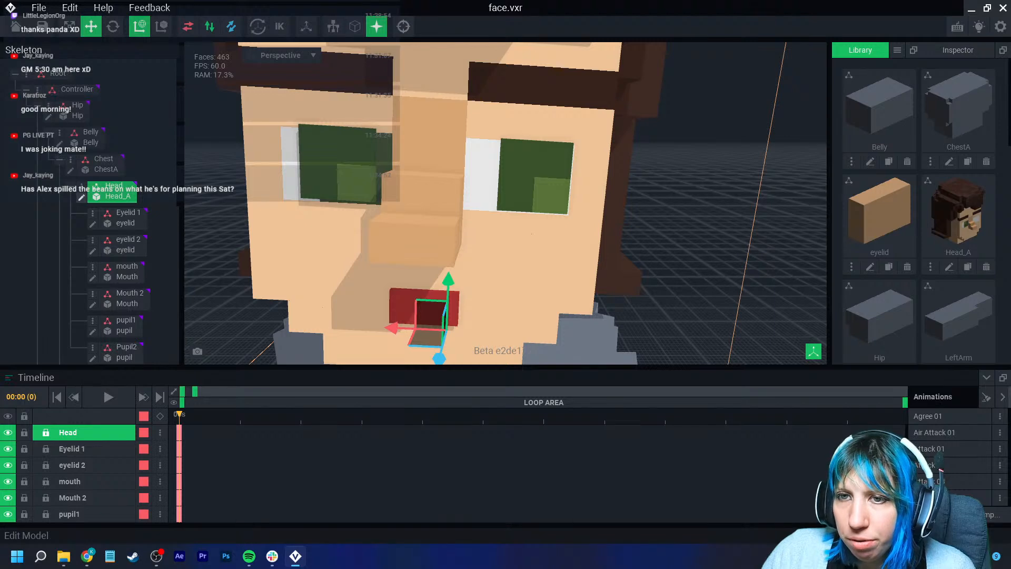
left_click(81, 197)
right_click_drag(522, 358, 458, 318)
scroll(458, 318, "up", 6)
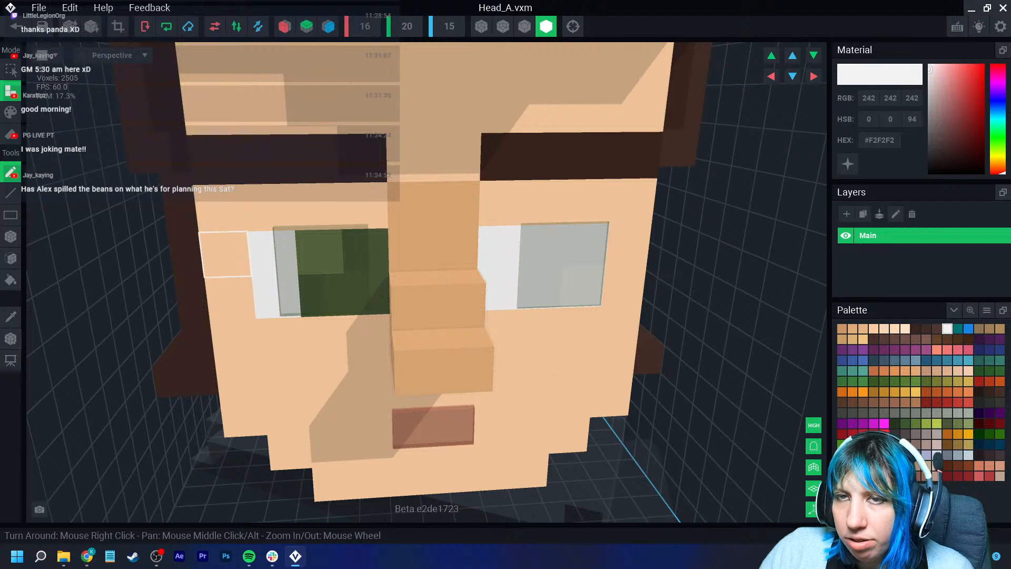
left_click(11, 236)
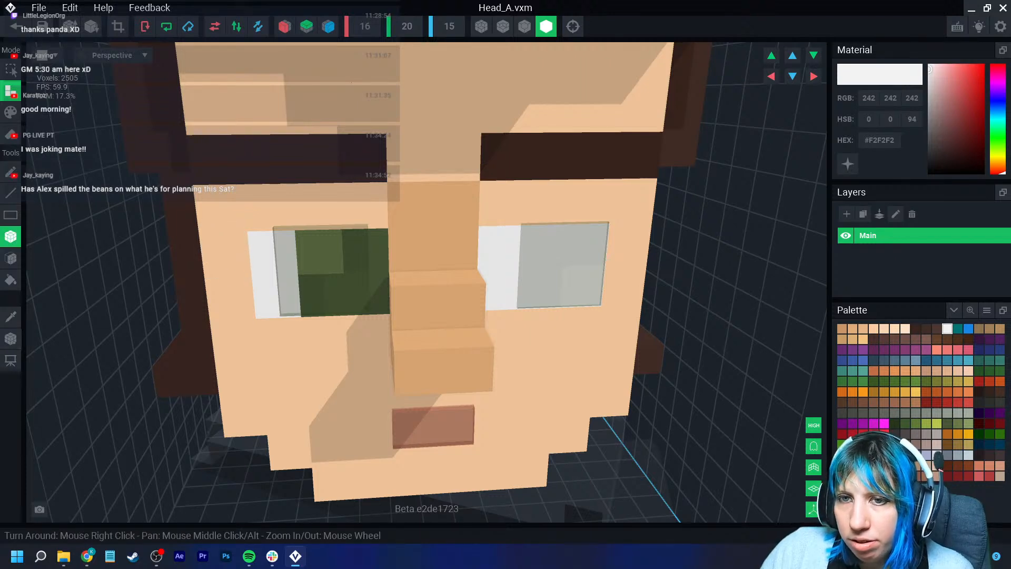
left_click(10, 112)
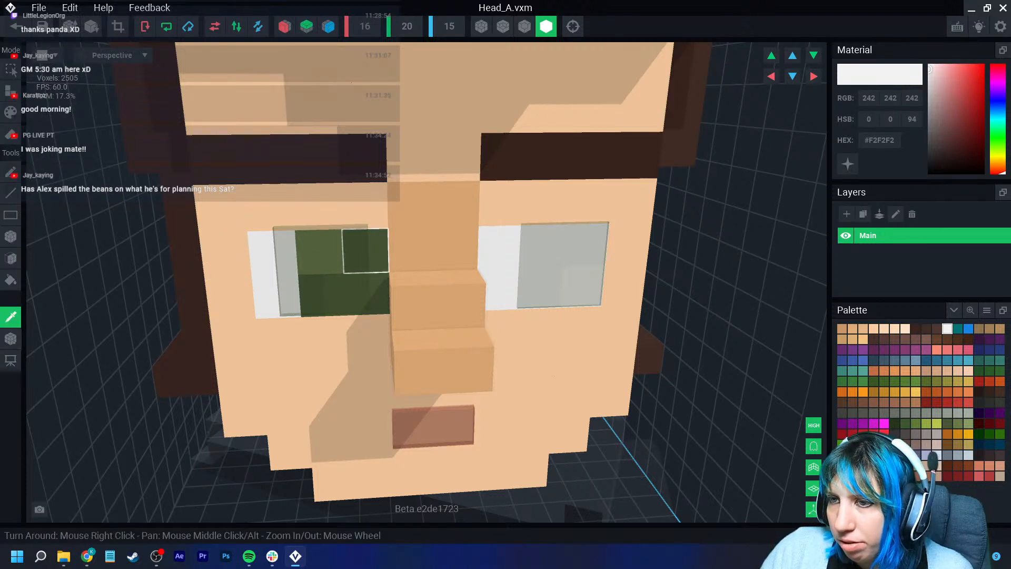
left_click(316, 248)
left_click(42, 27)
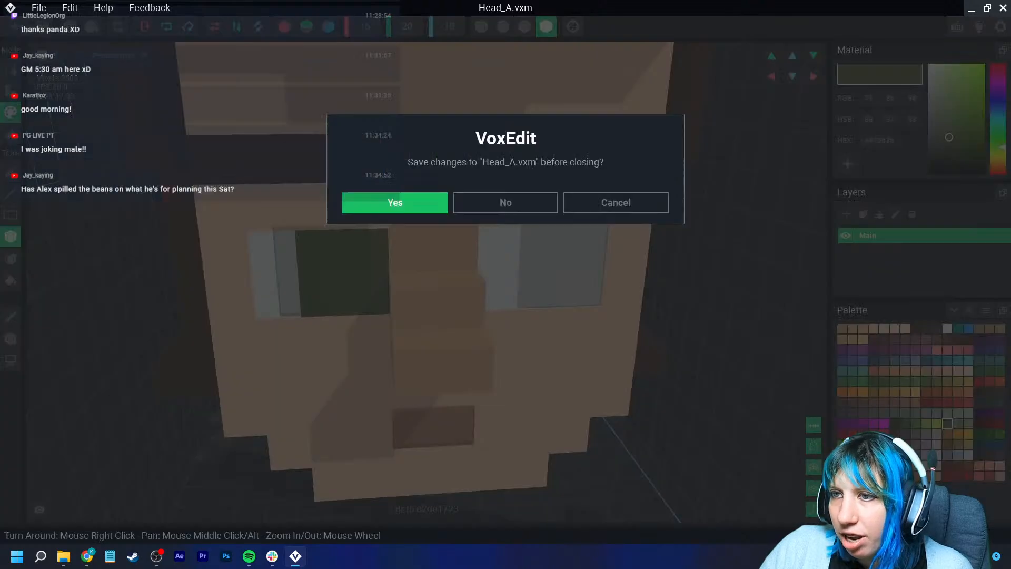
left_click(395, 200)
- Clone the pupil model in the library under the name pupil2
middle_click_drag(505, 129, 503, 200)
scroll(503, 158, "up", 7)
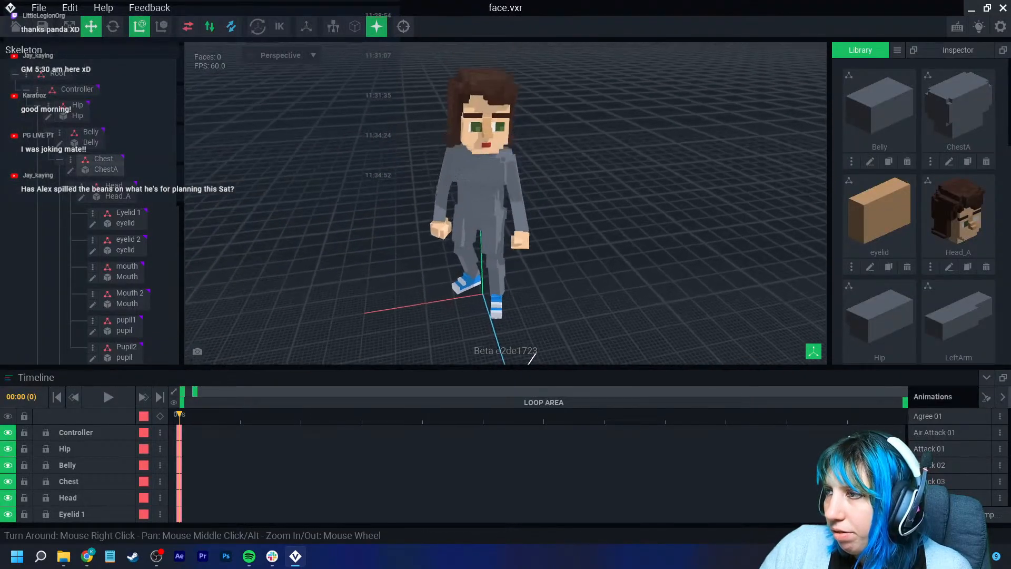
right_click_drag(501, 158, 495, 126)
scroll(968, 214, "down", 7)
scroll(968, 214, "down", 5)
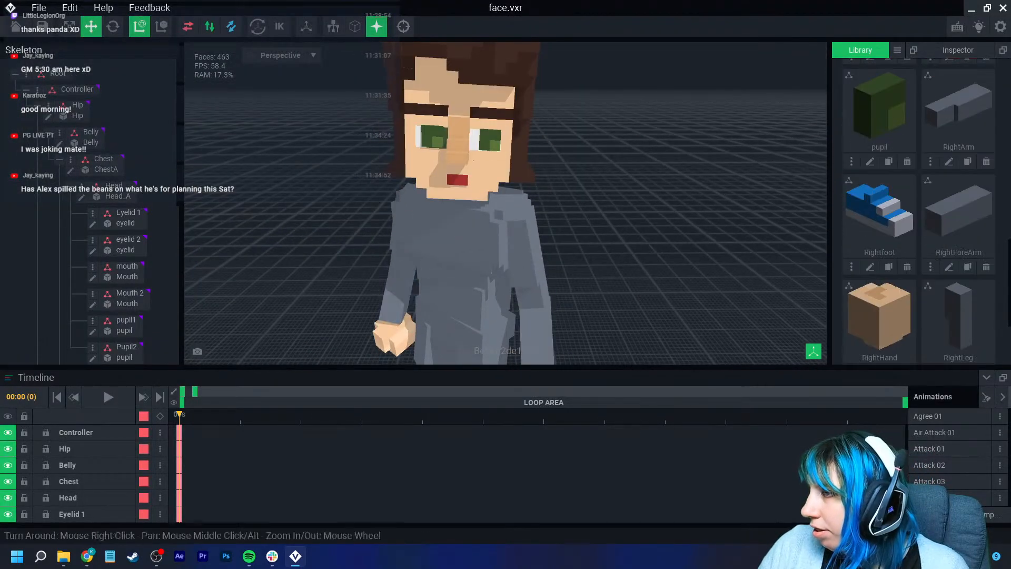
left_click(888, 161)
type("pupil2")
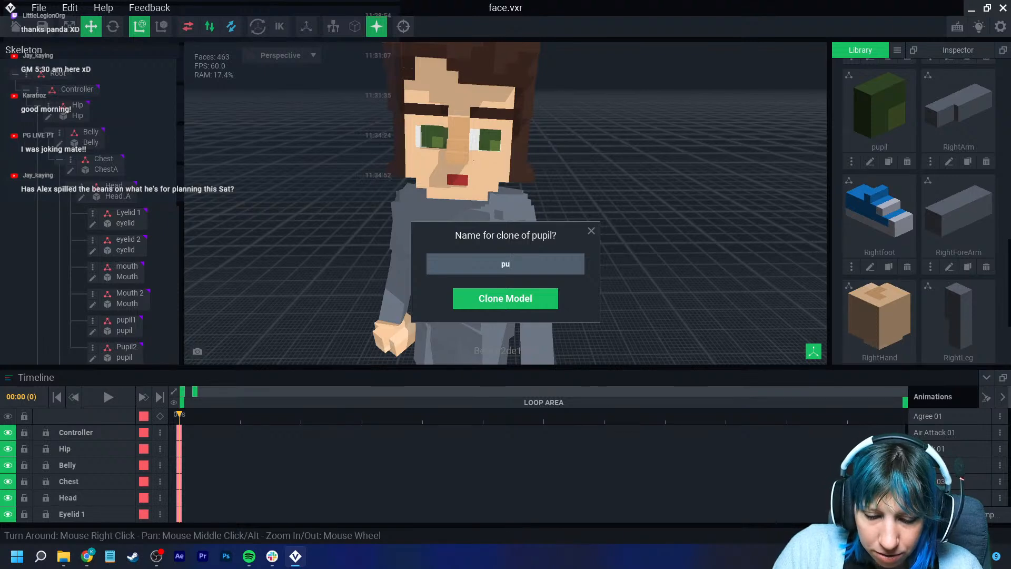
key("Return")
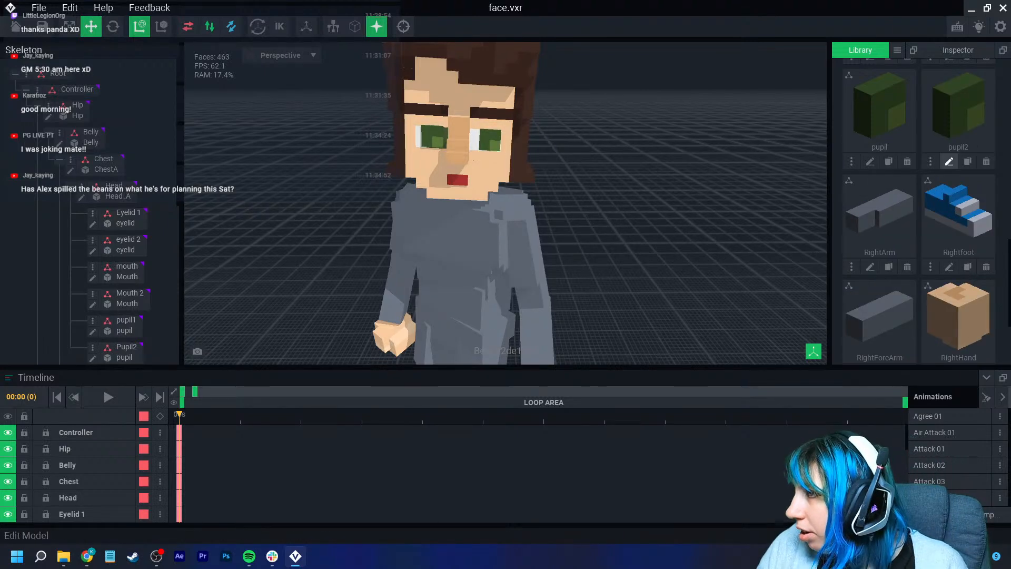
- Edit pupil2, repainting its faces in the dark green #3C562D, and save it
left_click(949, 161)
right_click_drag(295, 182, 225, 193)
left_click(11, 134)
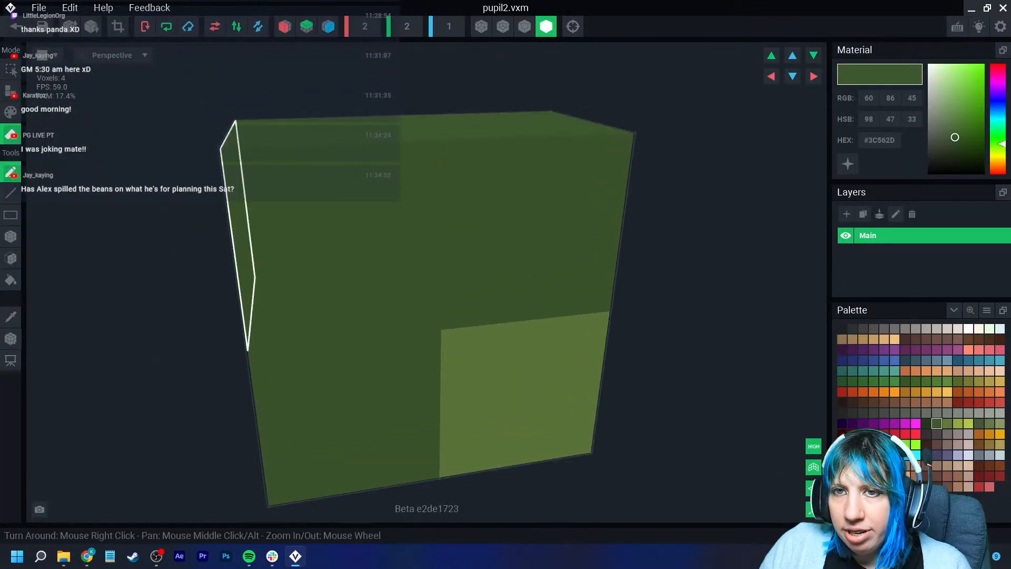
left_click(10, 237)
left_click_drag(337, 218, 469, 208)
left_click(311, 377)
left_click(118, 26)
left_click(15, 27)
left_click(397, 202)
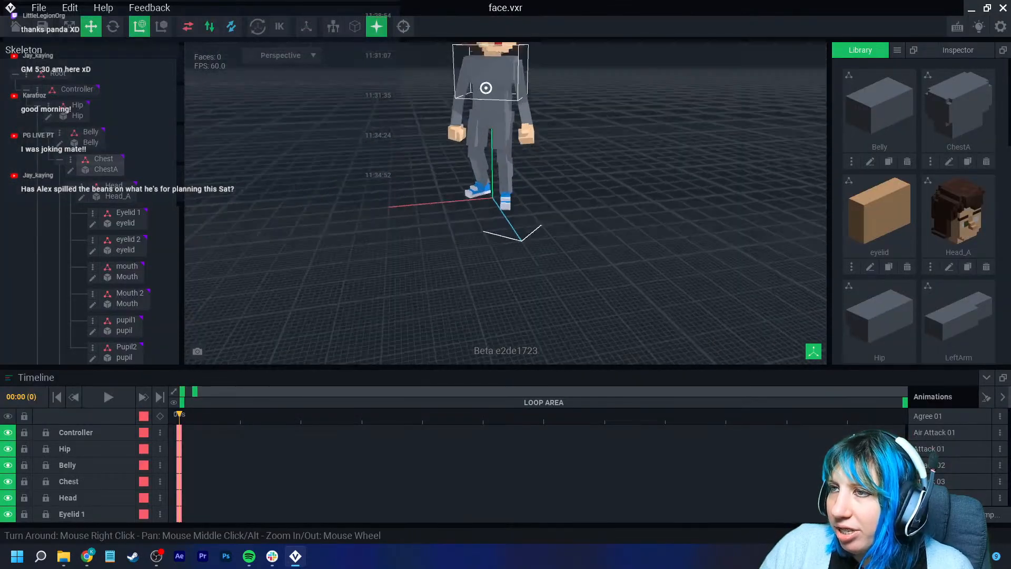
- Attach the pupil2 model to the Pupil2 skeleton node and select it in the face
scroll(919, 211, "down", 10)
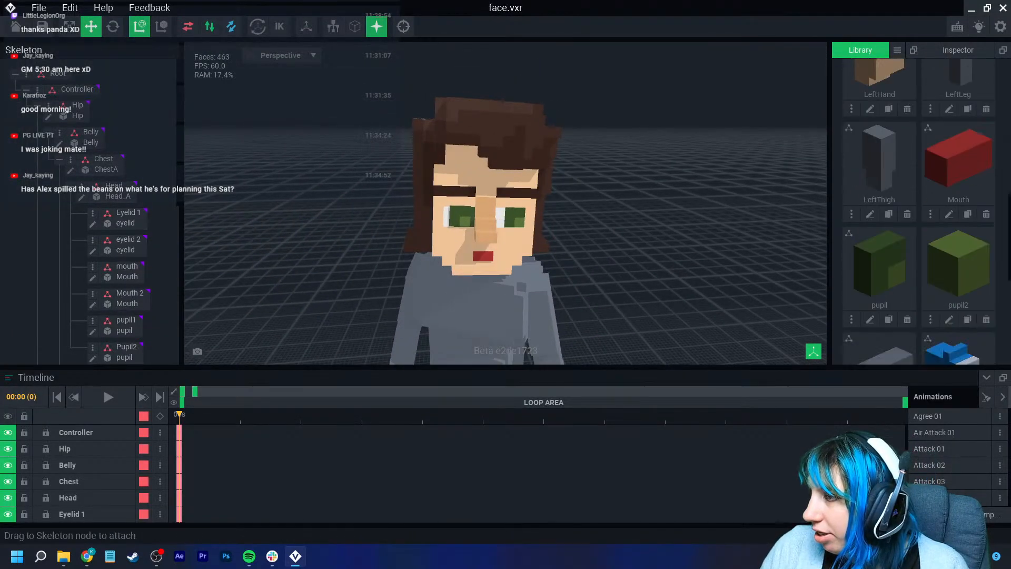
left_click_drag(959, 105, 127, 350)
right_click_drag(368, 232, 363, 213)
mouse_move(354, 208)
left_mouse_down()
mouse_move(342, 206)
mouse_move(359, 212)
left_mouse_up()
scroll(433, 234, "down", 2)
left_click(295, 234)
left_click(413, 207)
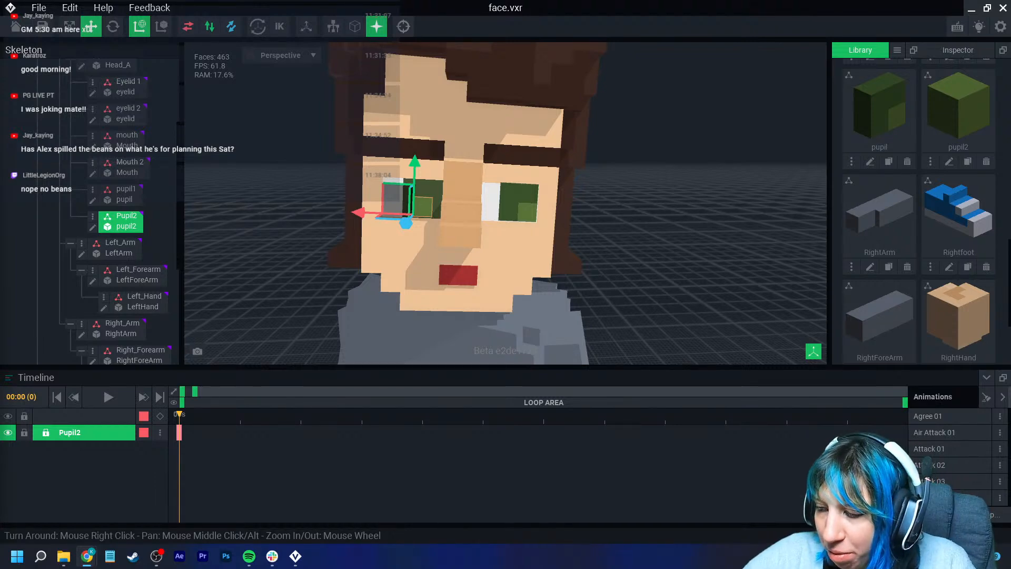
- Move the pupil2 model into the eye socket opposite pupil1 on the character's face
right_click_drag(527, 221, 368, 205)
left_click(404, 26)
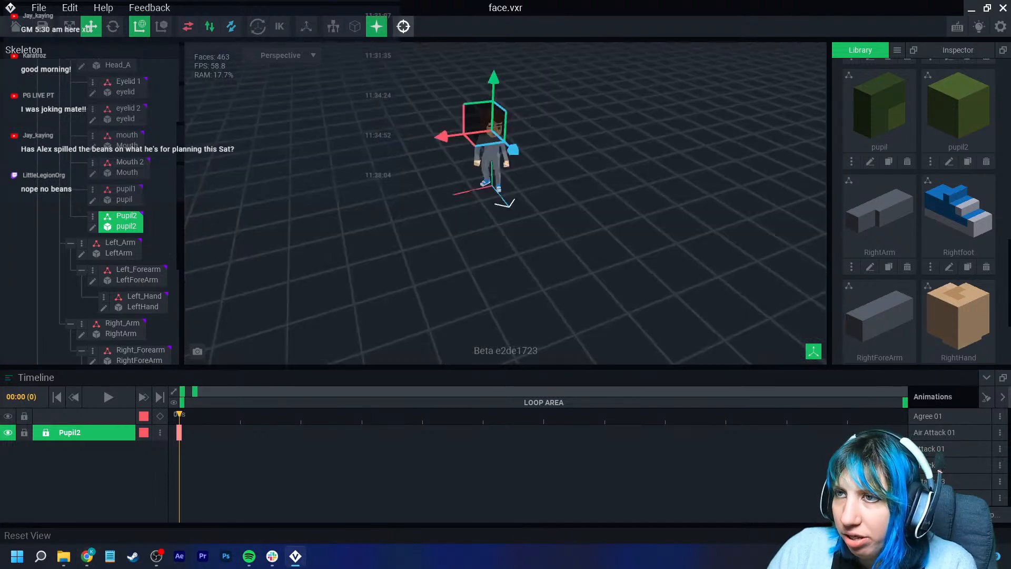
scroll(558, 210, "up", 4)
left_click(558, 211)
scroll(558, 210, "up", 1)
middle_click_drag(506, 153, 487, 266)
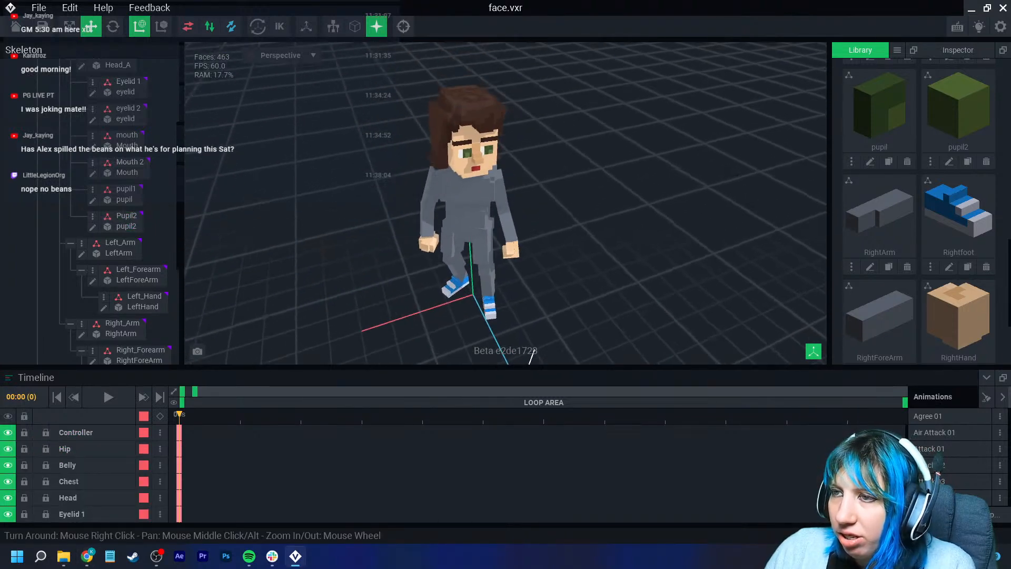
right_click_drag(487, 266, 468, 179)
scroll(469, 179, "up", 3)
middle_click_drag(469, 158, 490, 253)
right_click_drag(438, 132, 463, 135)
scroll(463, 136, "up", 3)
scroll(463, 136, "down", 3)
scroll(463, 136, "up", 2)
scroll(453, 205, "up", 1)
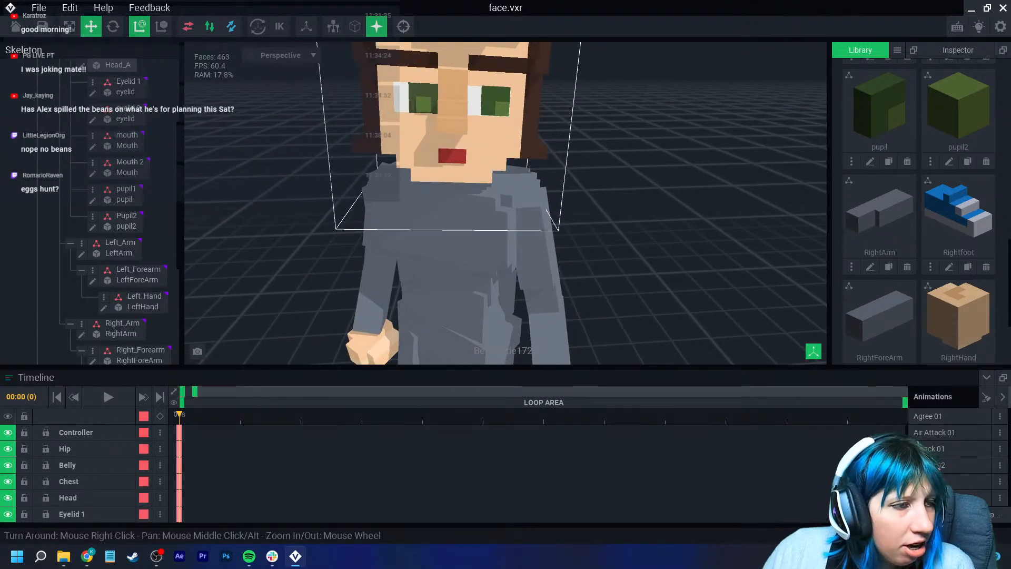
left_click(423, 104)
scroll(453, 90, "up", 4)
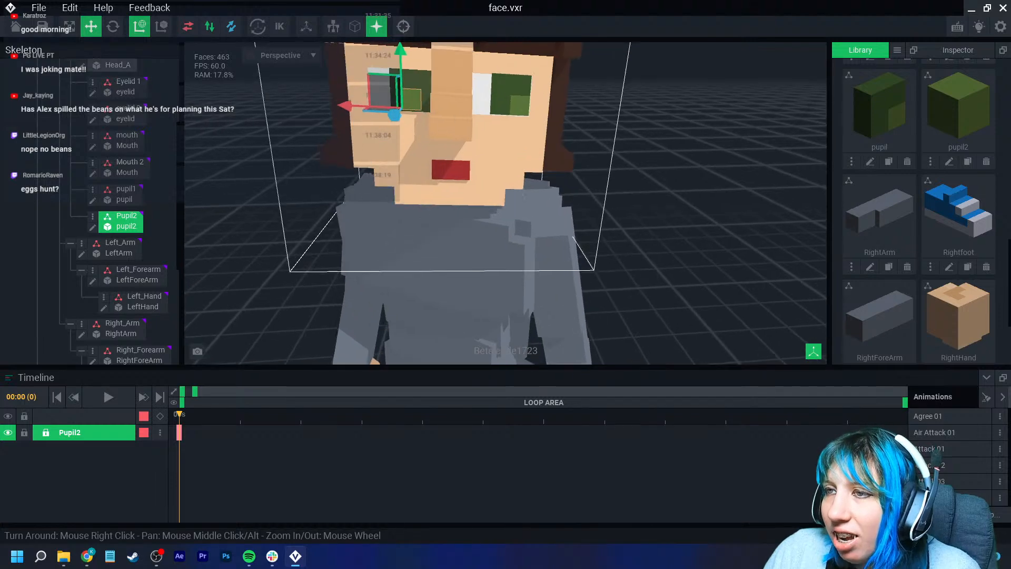
scroll(458, 140, "up", 2)
left_click_drag(337, 130, 336, 130)
left_click_drag(346, 60, 347, 64)
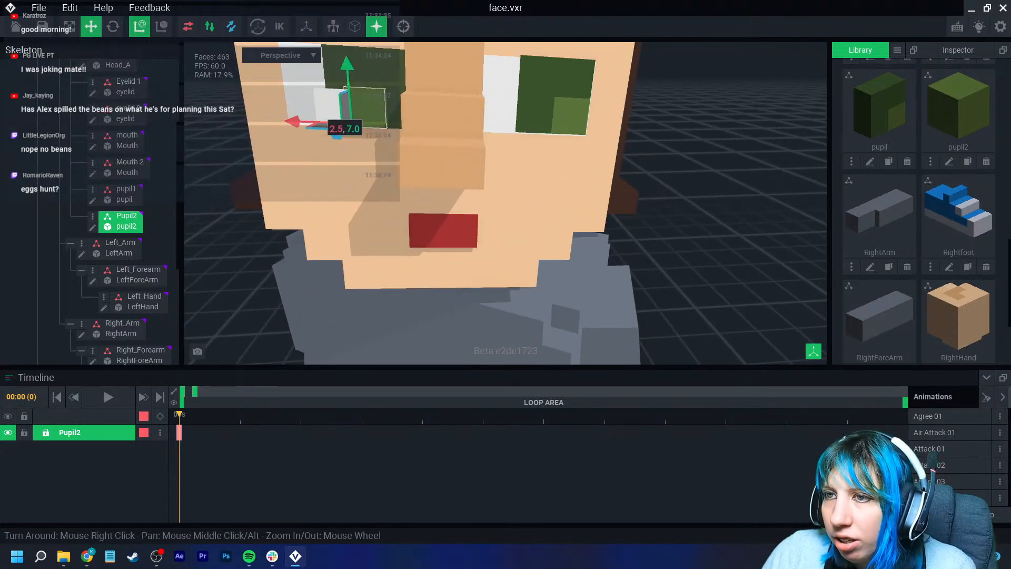
mouse_move(295, 122)
left_mouse_down()
mouse_move(312, 123)
mouse_move(302, 122)
left_mouse_up()
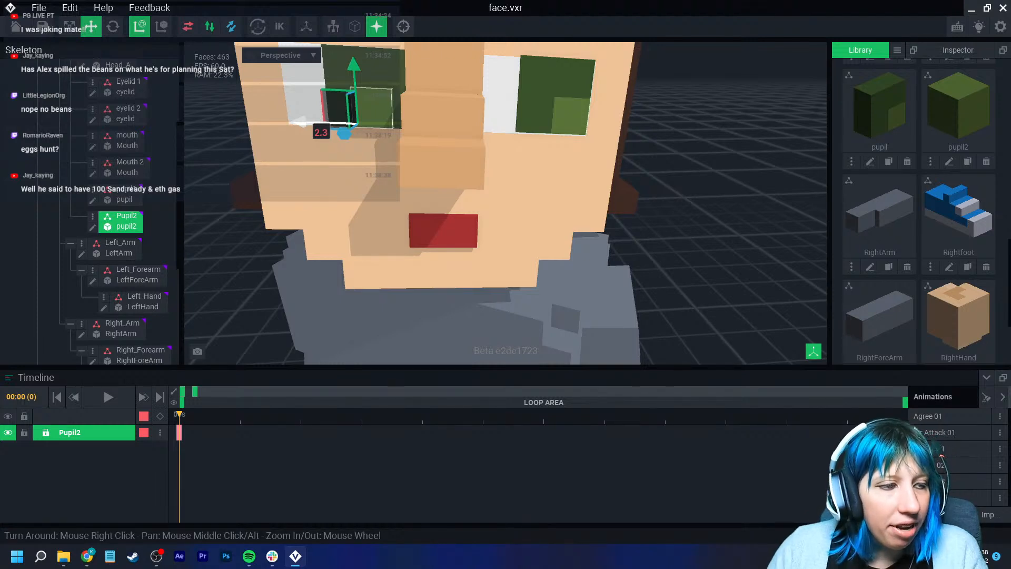
left_click_drag(302, 122, 301, 122)
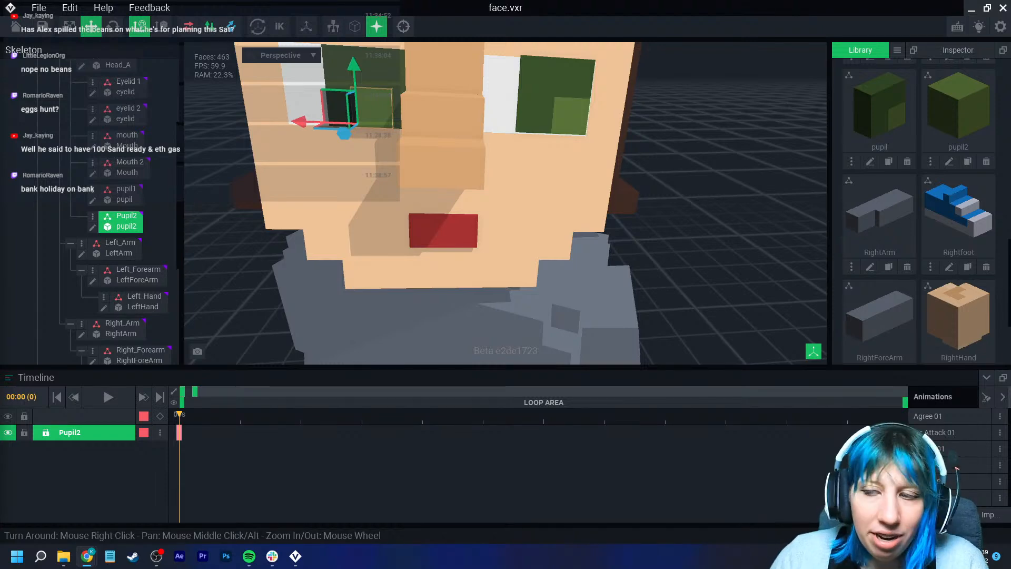
- Edit the head model, painting the other eye's white area in the sampled green #475636, and save it
left_click(553, 95)
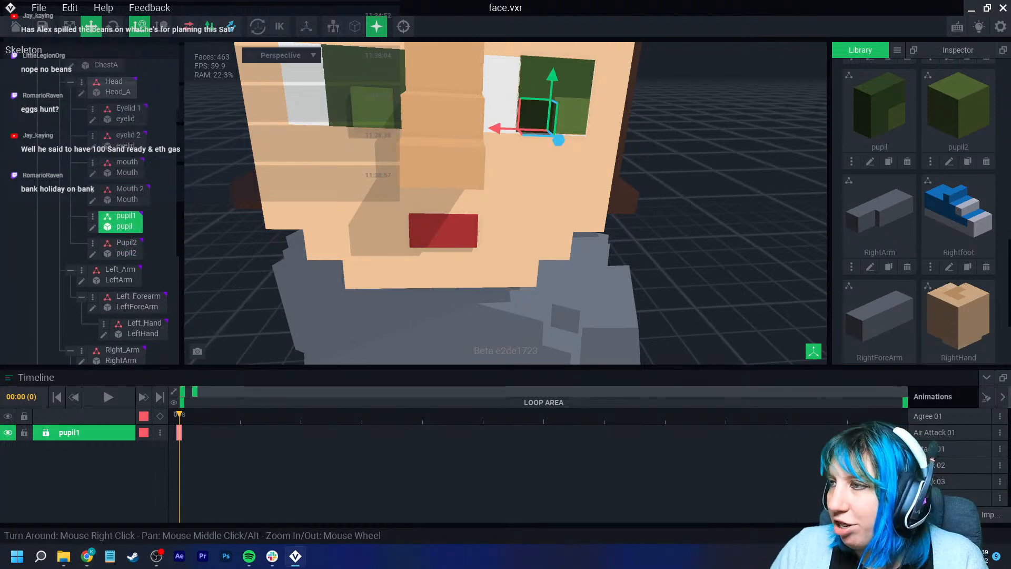
left_click(558, 174)
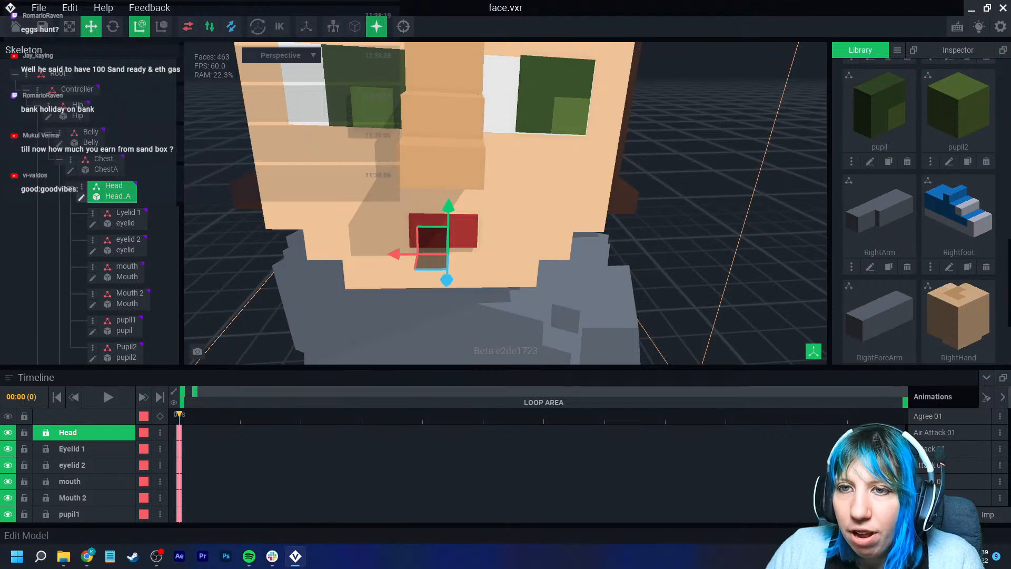
left_click(81, 197)
right_click_drag(539, 248, 490, 232)
scroll(538, 245, "up", 4)
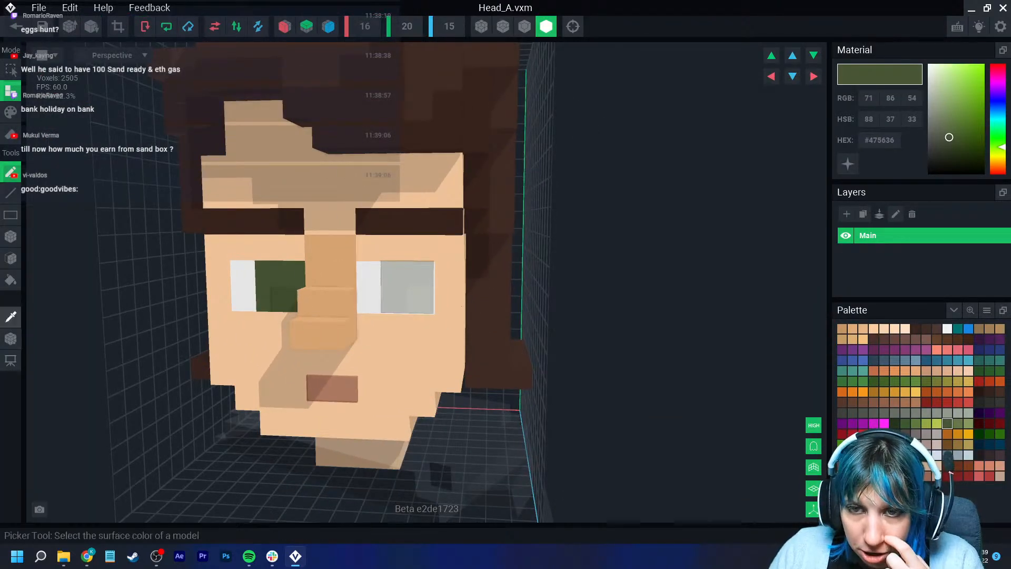
left_click(10, 112)
left_click(10, 236)
left_click_drag(395, 275, 423, 301)
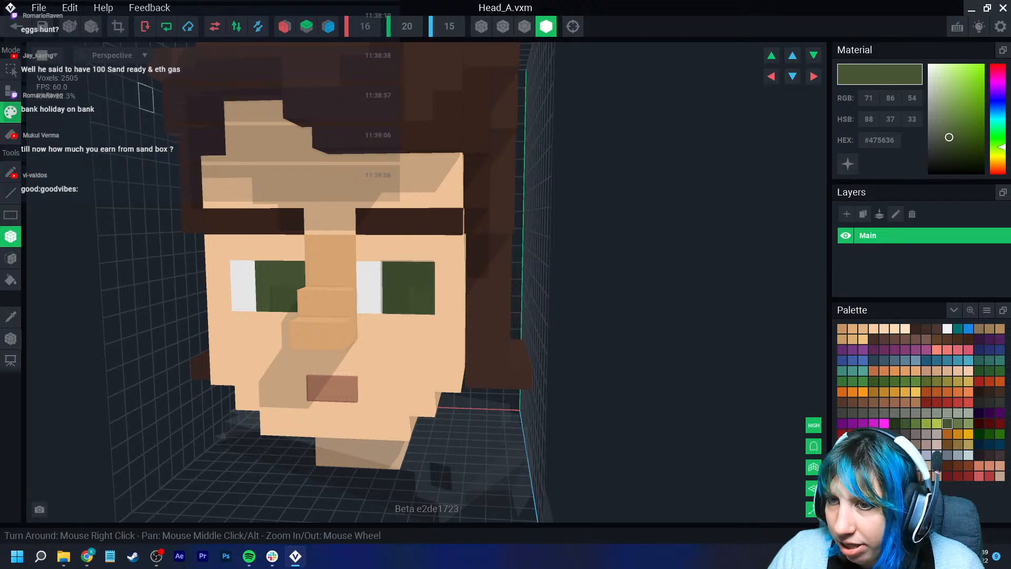
left_click(16, 26)
left_click(394, 203)
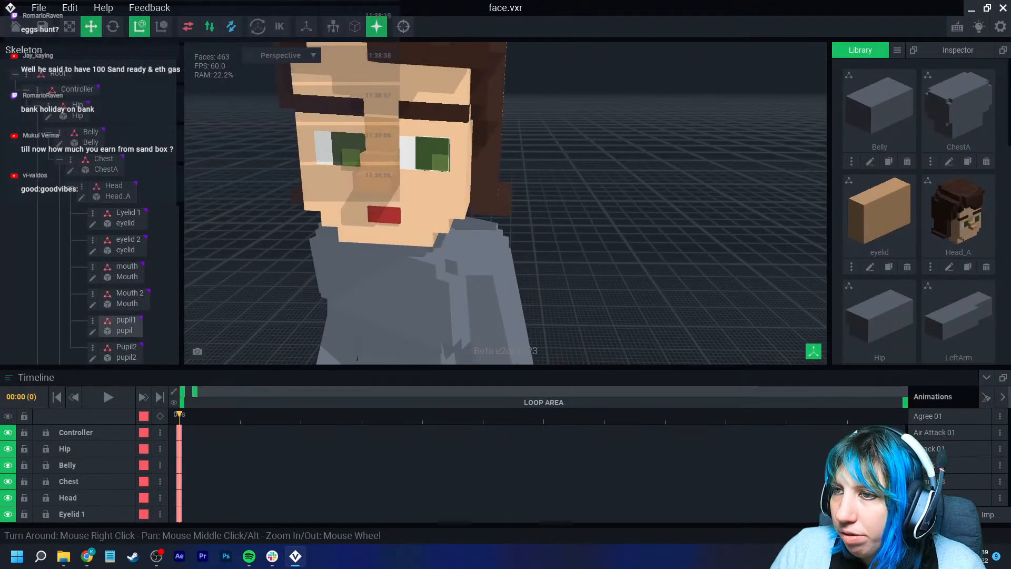
- Attach the pupil2 model from the library to the pupil1 skeleton node
scroll(888, 253, "down", 5)
scroll(888, 253, "down", 3)
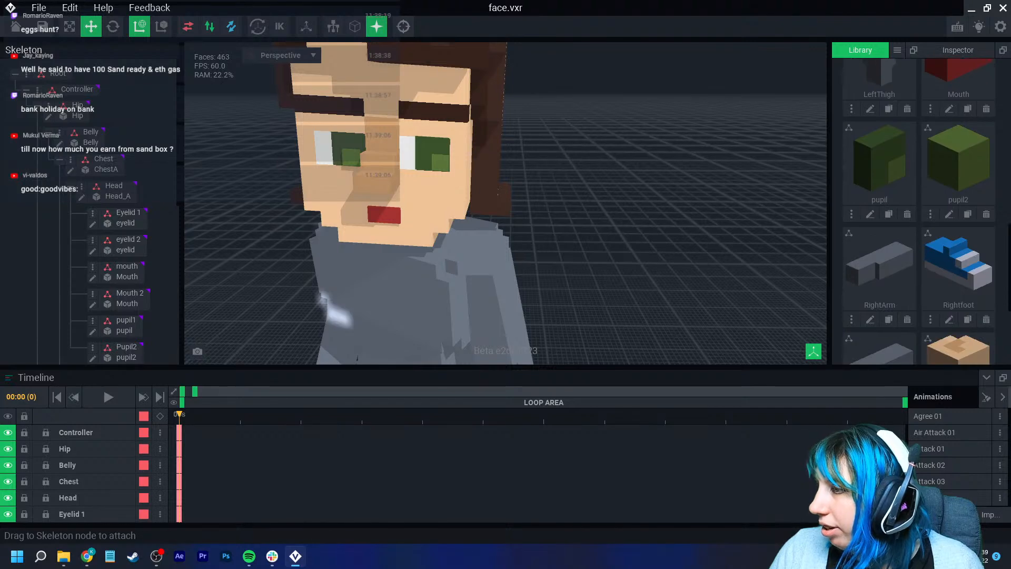
left_click(907, 152)
left_click(451, 201)
left_click_drag(878, 158, 126, 320)
scroll(505, 203, "up", 4)
scroll(506, 203, "down", 6)
- Edit the pupil2 model, apply Set to Floor to it, and save and close it
left_click(516, 132)
left_click(93, 228)
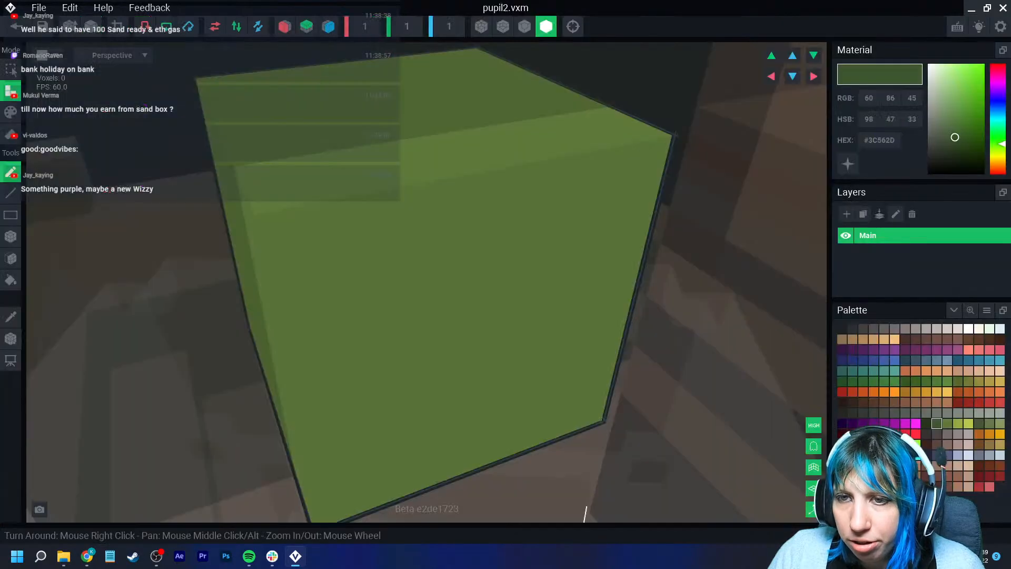
right_click_drag(127, 237, 168, 221)
left_click(14, 339)
right_click(15, 338)
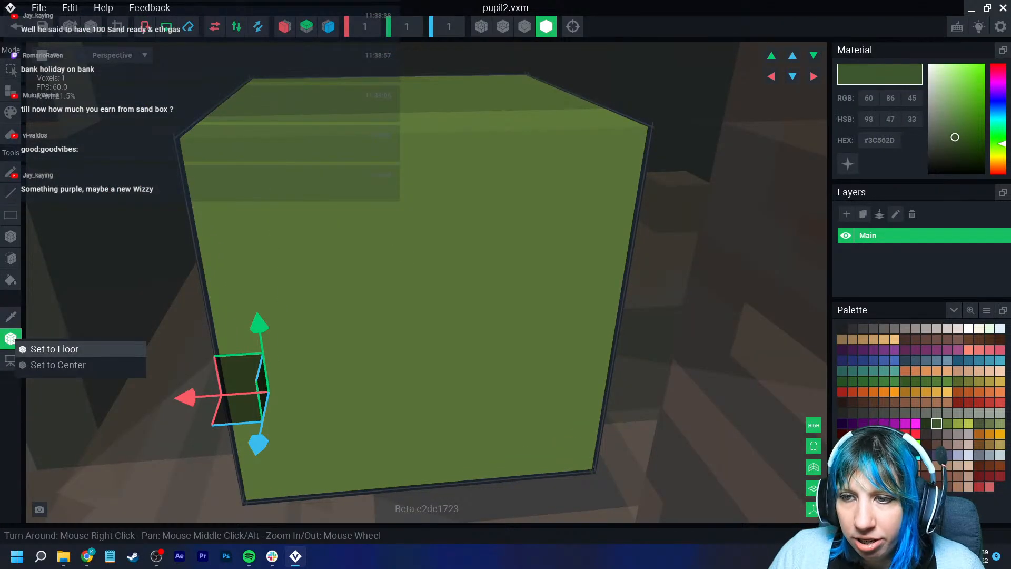
left_click(54, 350)
scroll(127, 316, "down", 3)
left_click(16, 26)
left_click(395, 203)
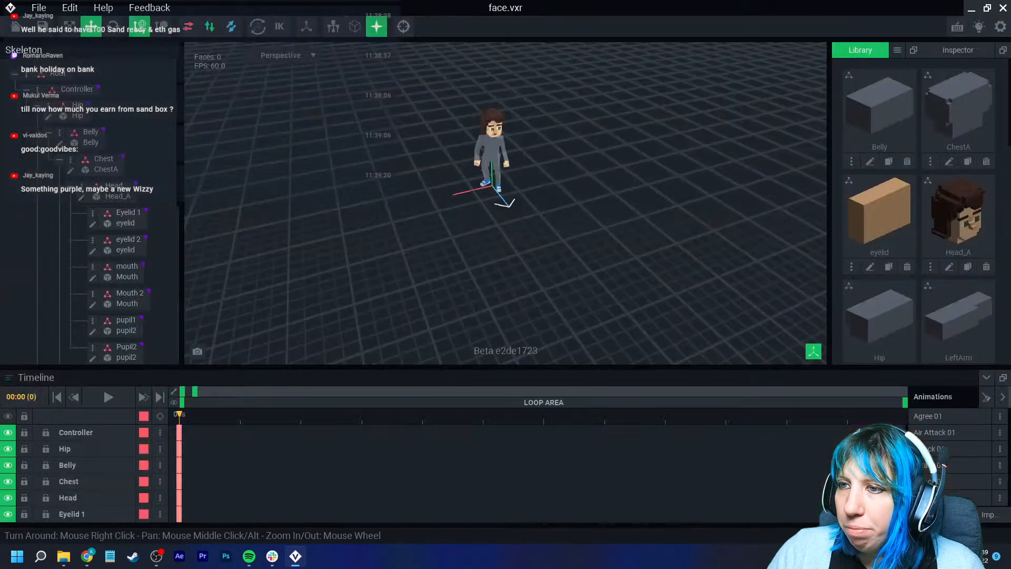
- Move the pupil on the pupil1 node into place inside its eye
scroll(495, 158, "up", 6)
right_click_drag(495, 158, 464, 153)
middle_click_drag(463, 116, 453, 232)
scroll(354, 197, "up", 10)
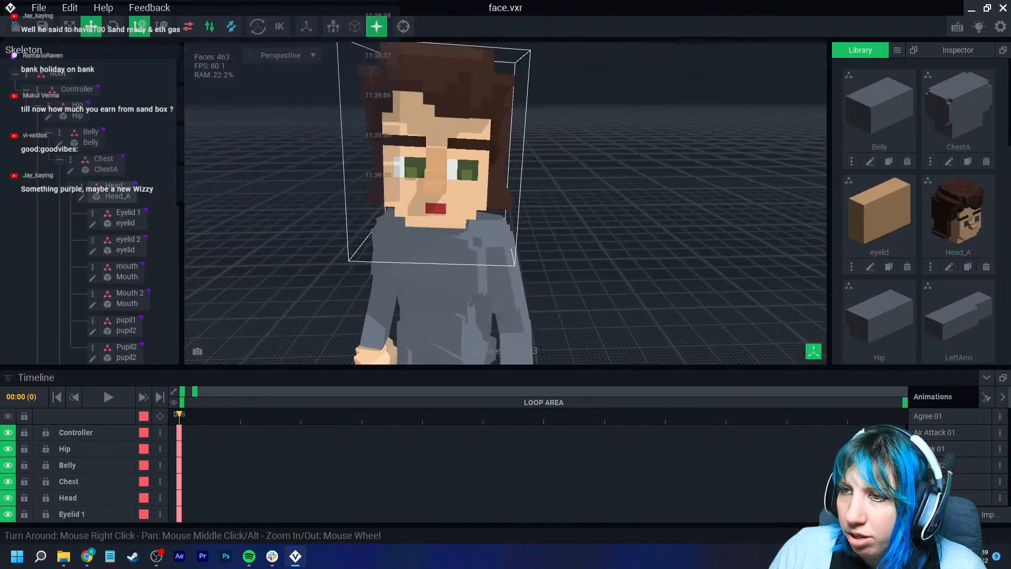
right_click_drag(354, 197, 398, 216)
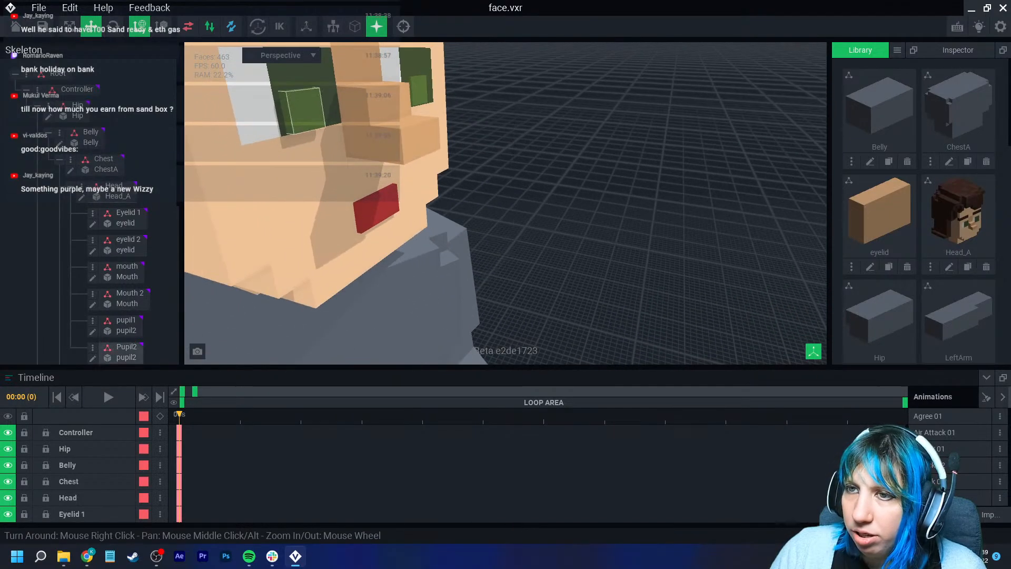
left_click(305, 111)
left_click_drag(341, 133, 338, 135)
right_click_drag(338, 135, 302, 142)
scroll(302, 158, "down", 4)
left_click_drag(231, 133, 235, 133)
left_click(527, 200)
right_click_drag(527, 200, 506, 221)
middle_click_drag(506, 222, 434, 116)
scroll(448, 184, "down", 5)
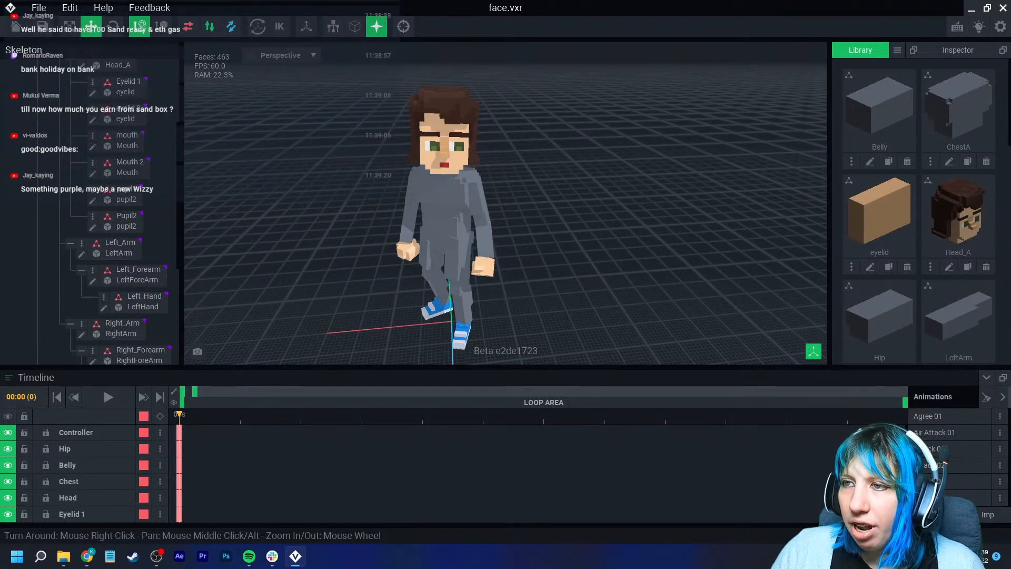
- Orbit and zoom around the character to inspect the eyes, pupils and mouth
scroll(558, 215, "up", 8)
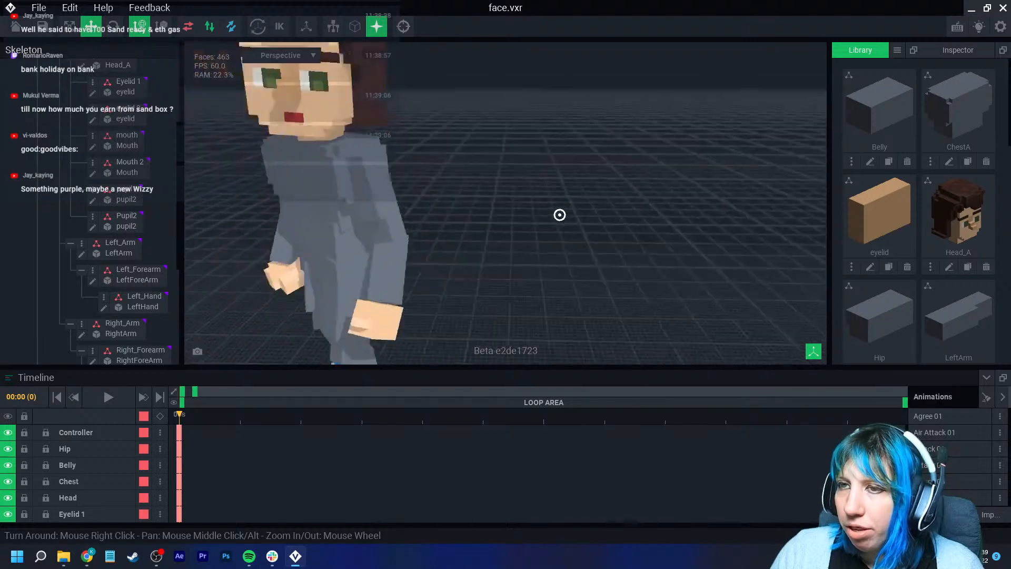
right_click_drag(559, 215, 627, 211)
left_click(442, 161)
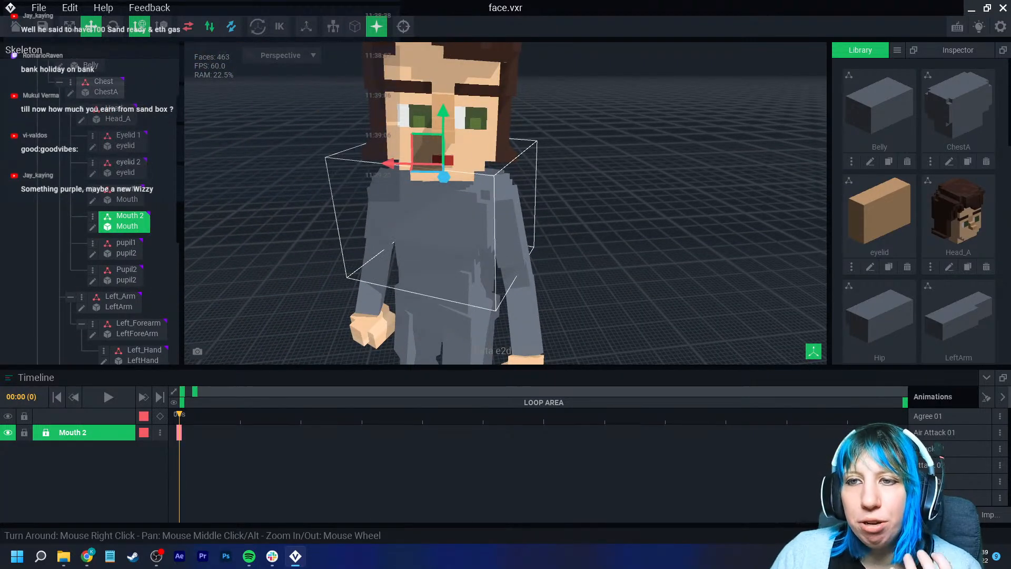
left_click_drag(444, 112, 368, 124)
left_click(415, 121)
left_click(326, 131)
scroll(506, 204, "down", 4)
scroll(506, 203, "up", 4)
right_click_drag(505, 203, 447, 205)
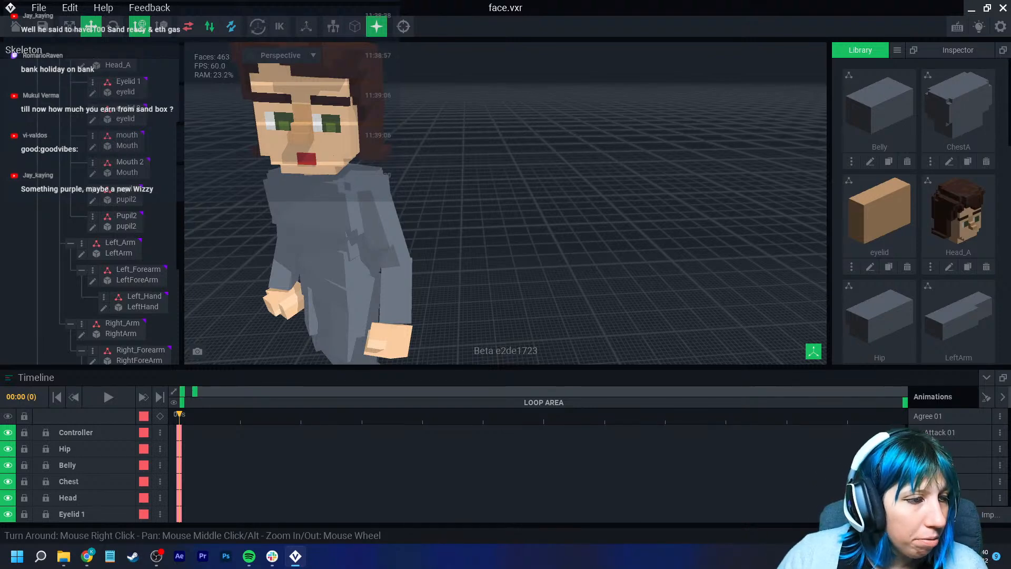
middle_click_drag(291, 110, 362, 187)
scroll(361, 187, "down", 2)
scroll(362, 187, "up", 4)
scroll(362, 187, "down", 3)
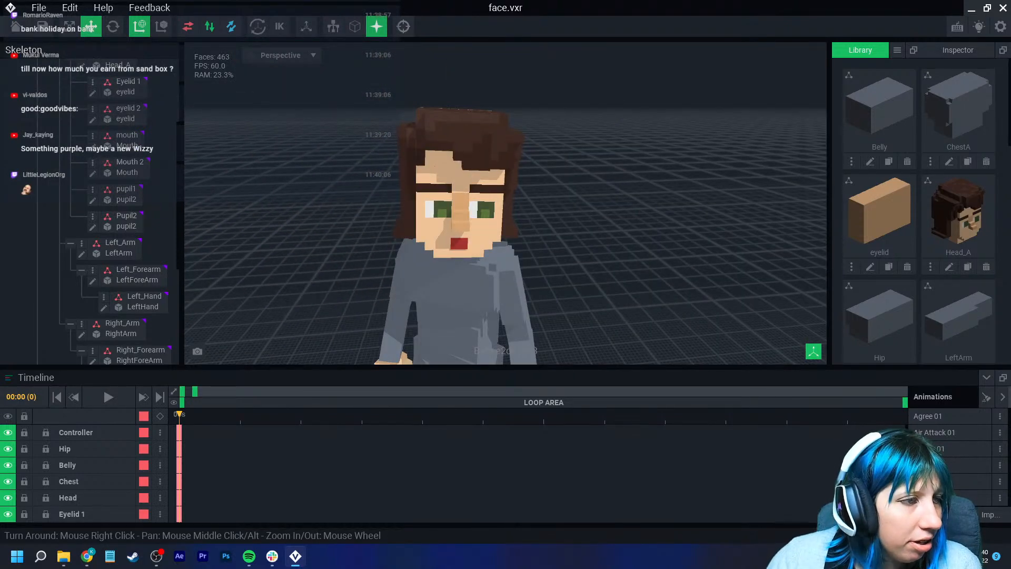
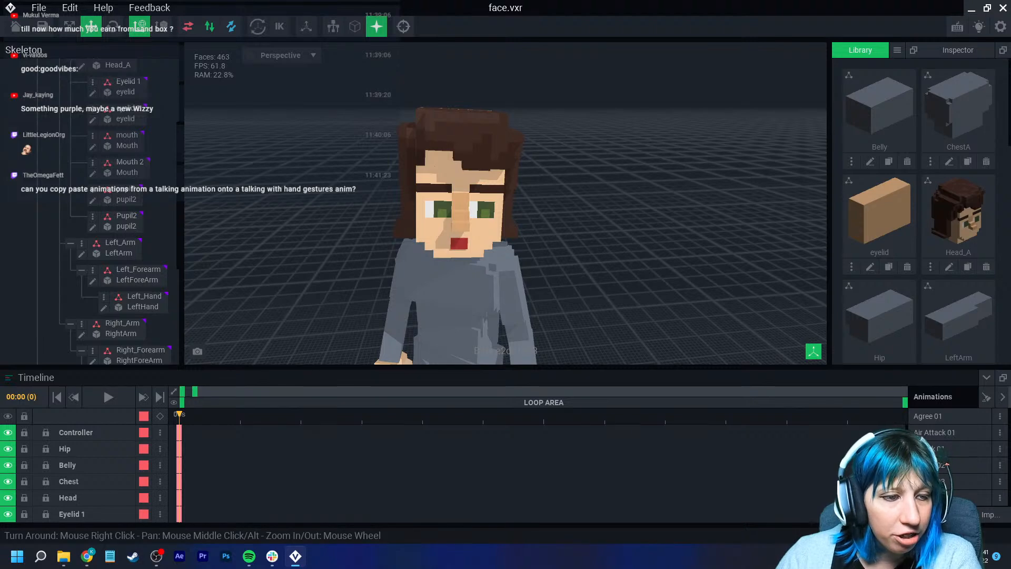
- Select the Mouth 2 node and key the mouth shifted vertically at frame 3
scroll(514, 224, "up", 3)
scroll(514, 225, "down", 3)
right_click_drag(514, 225, 496, 225)
left_click(523, 190)
scroll(511, 220, "up", 2)
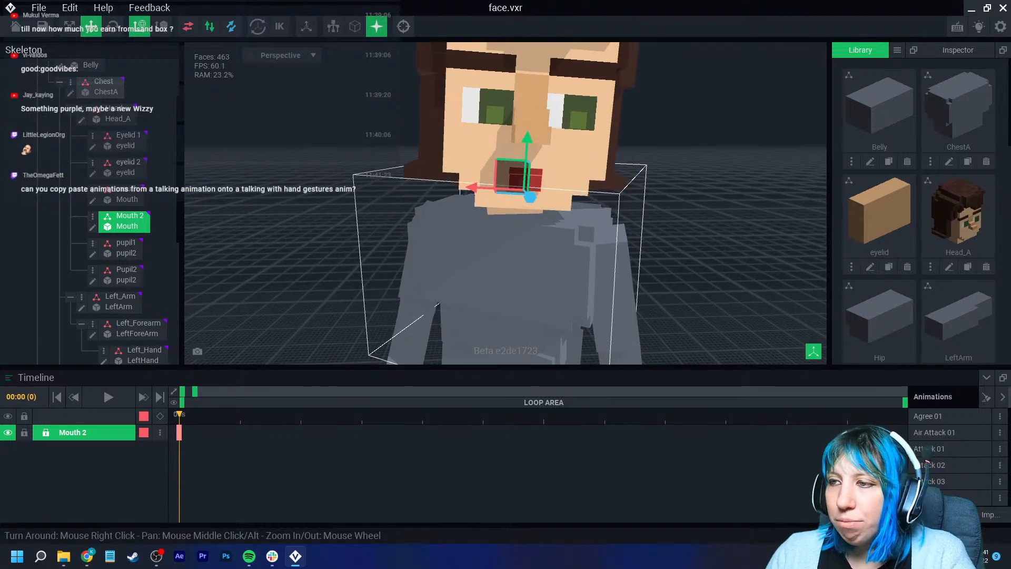
middle_click_drag(511, 220, 485, 229)
left_click_drag(180, 415, 362, 415)
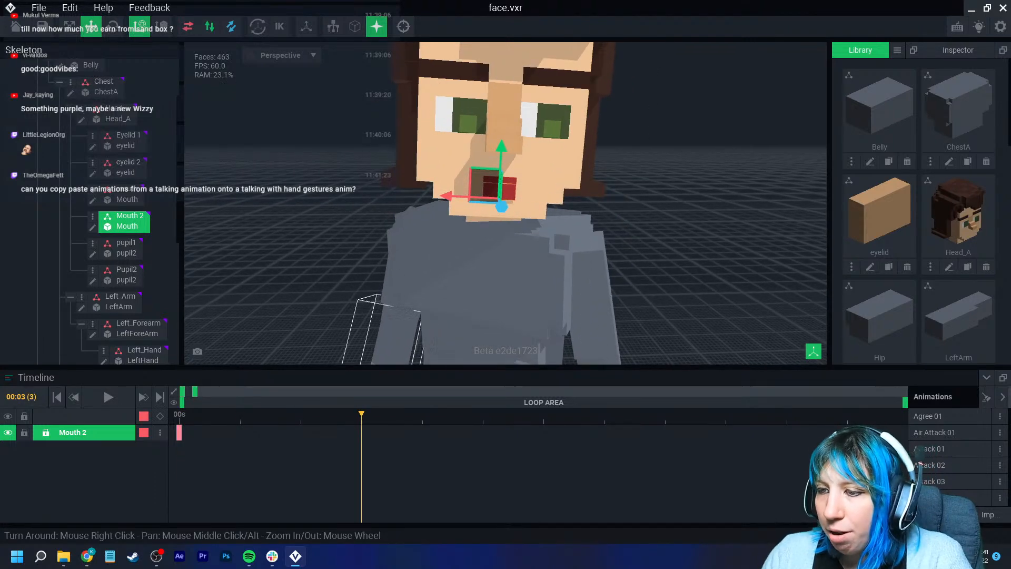
left_click_drag(501, 150, 502, 157)
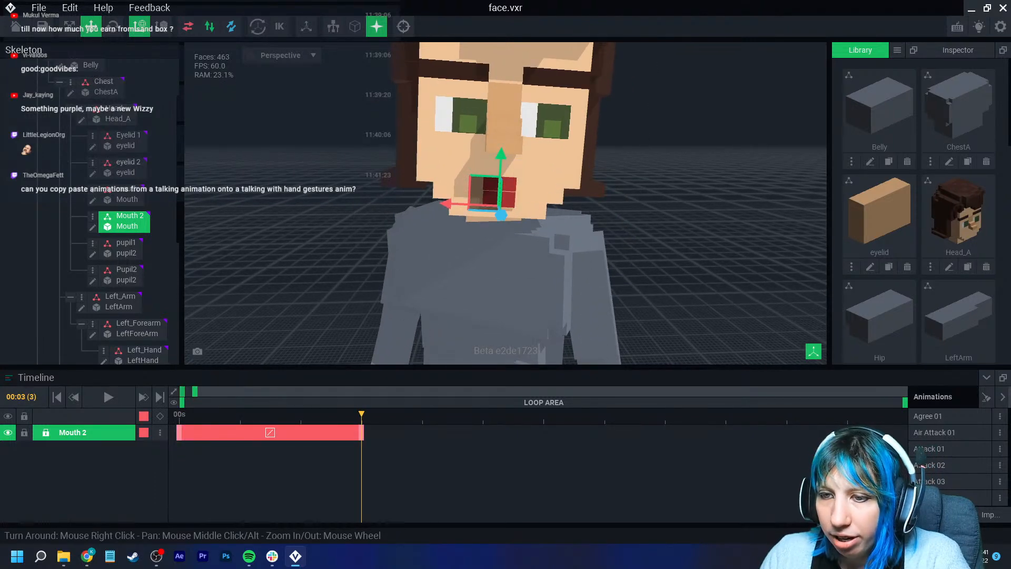
- Key further mouth positions at frames 10 and 14 on the Mouth 2 track
left_click_drag(195, 391, 298, 391)
left_click(270, 415)
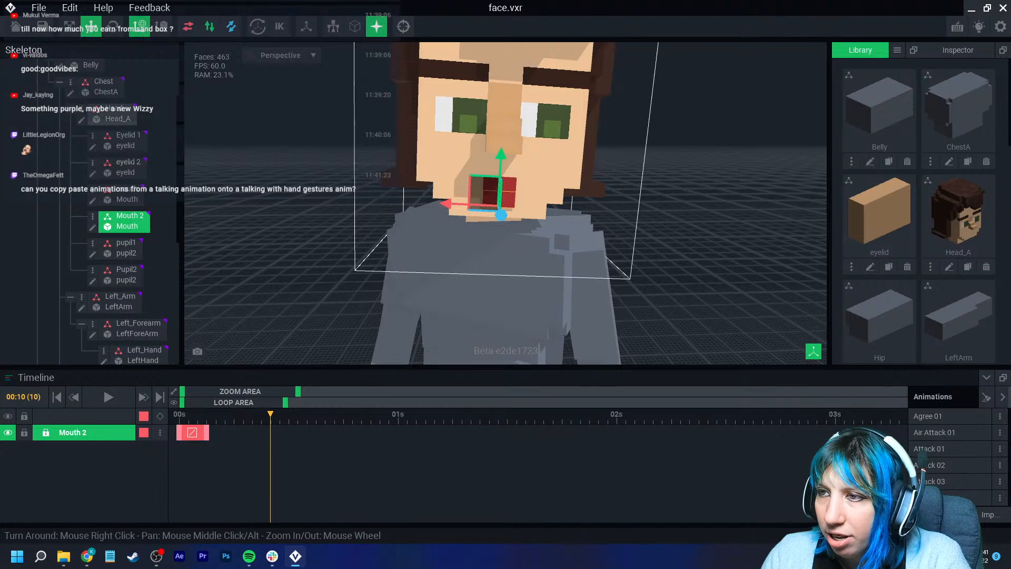
left_click_drag(501, 174, 501, 166)
left_click(333, 414)
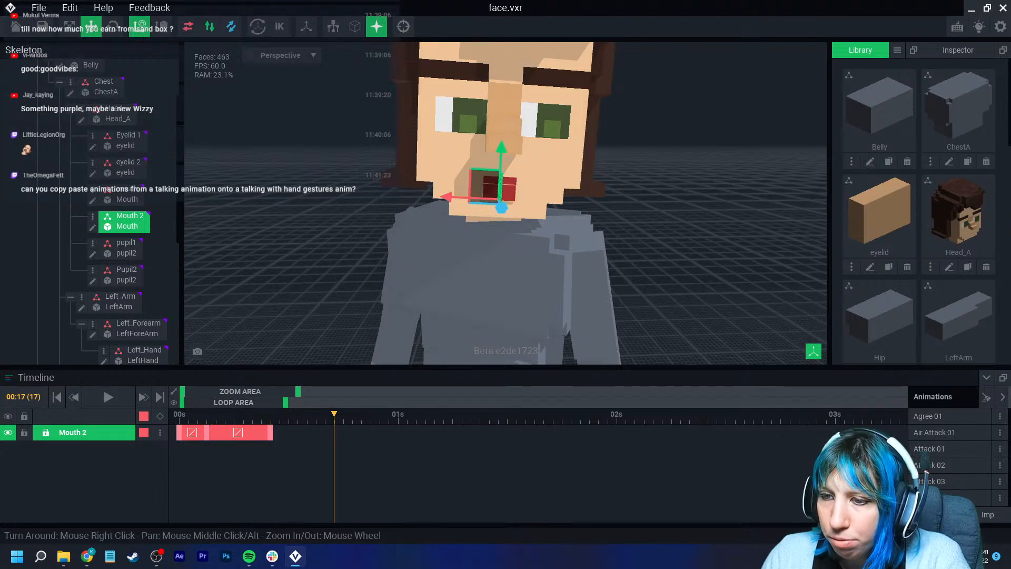
left_click(306, 415)
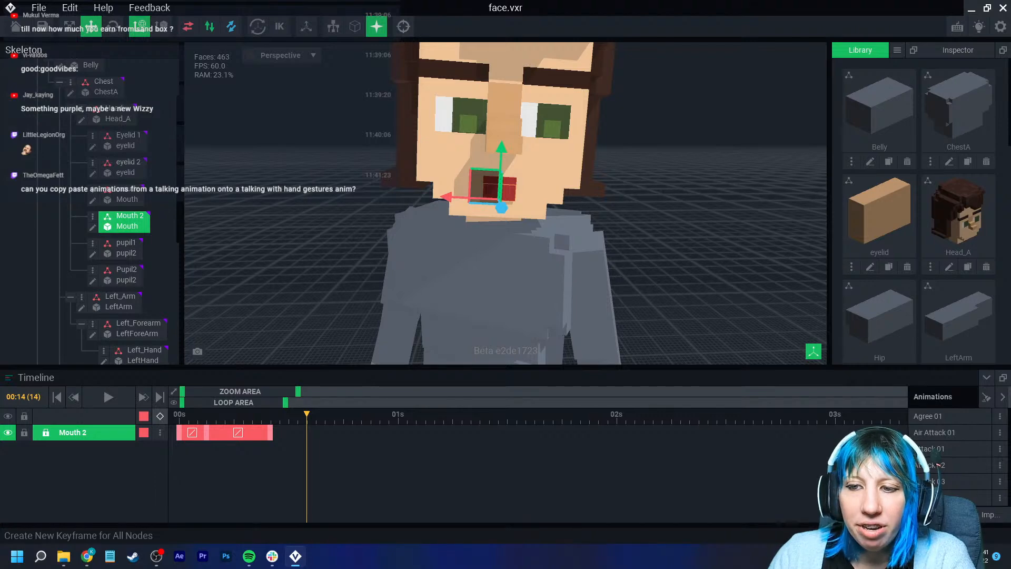
left_click(160, 416)
- Key alternating up-and-down mouth positions every few frames through frame 32
left_click_drag(307, 414, 361, 414)
left_click_drag(502, 159, 501, 168)
left_click_drag(362, 414, 397, 415)
left_click_drag(500, 159, 500, 151)
left_click_drag(397, 414, 434, 414)
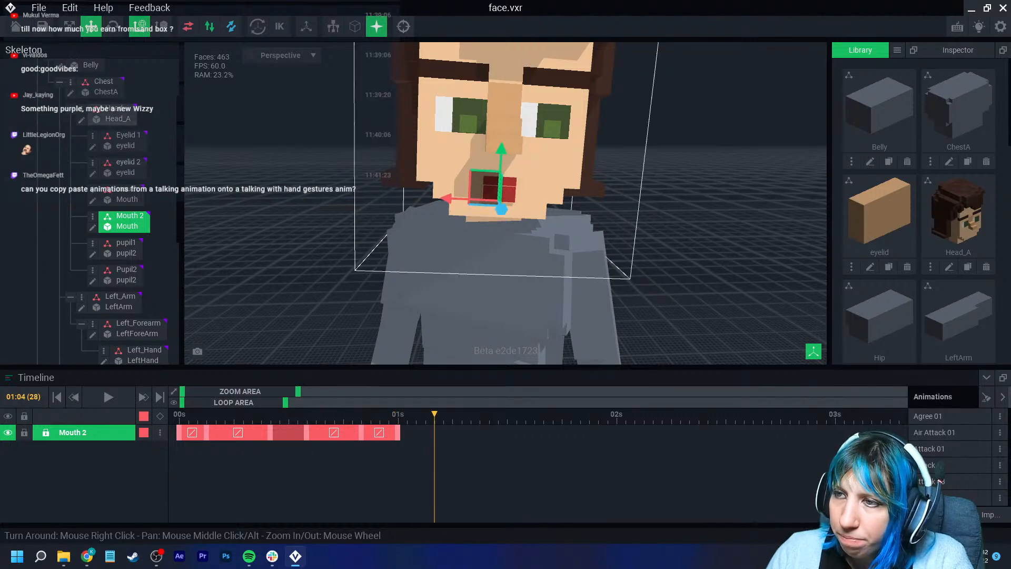
left_click_drag(501, 152, 501, 157)
left_click_drag(435, 414, 470, 414)
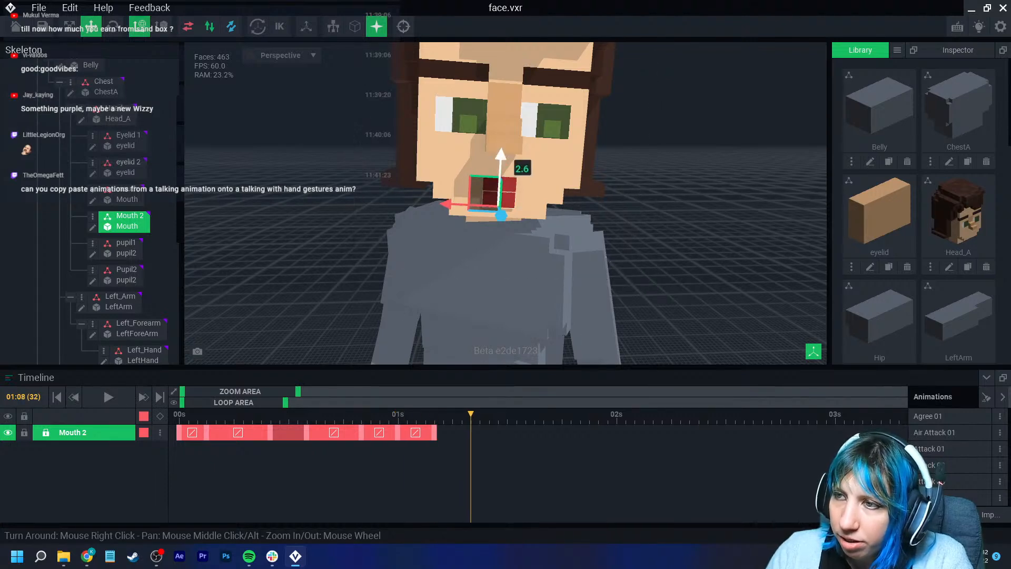
- Continue keying alternating mouth positions through frames 36, 40 and 46
left_click_drag(502, 158, 501, 152)
left_click_drag(470, 414, 508, 414)
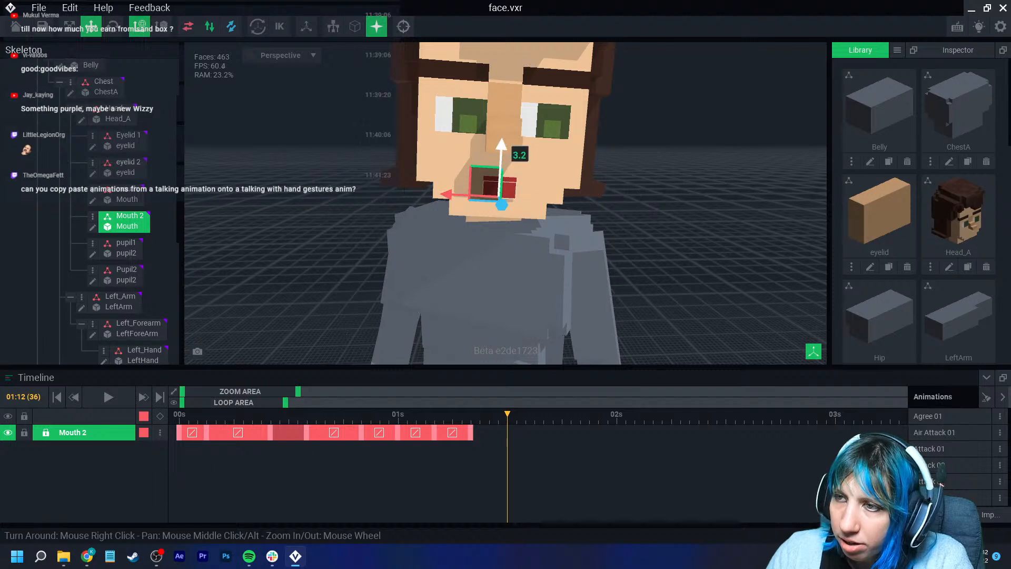
left_click_drag(501, 151, 501, 157)
left_click_drag(507, 415, 543, 415)
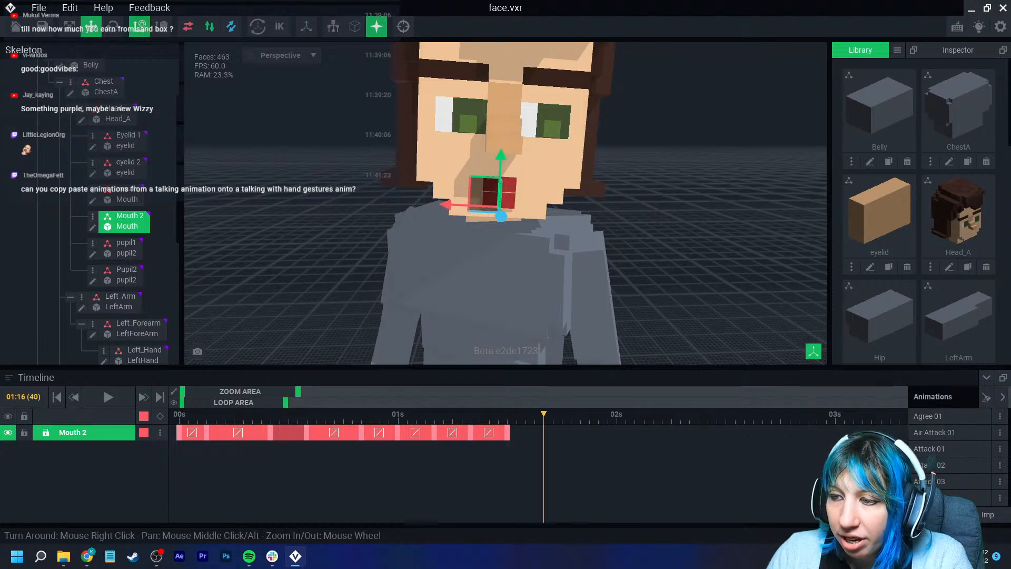
left_click(160, 416)
left_click(598, 415)
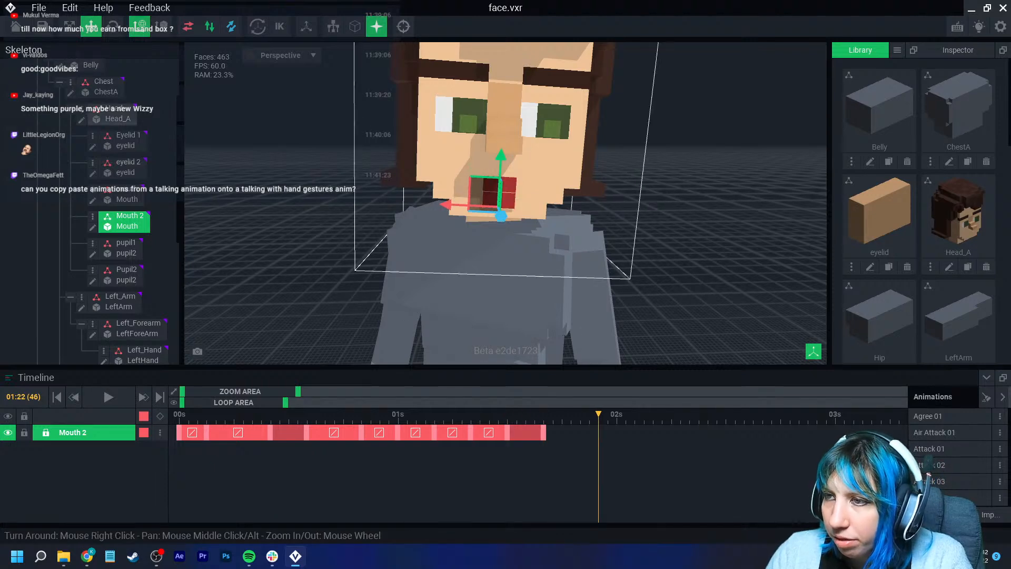
left_click_drag(500, 157, 502, 144)
- Copy the first Mouth 2 keyframe and paste it at frame 50 to close the talking loop
left_click(179, 432)
right_click(180, 432)
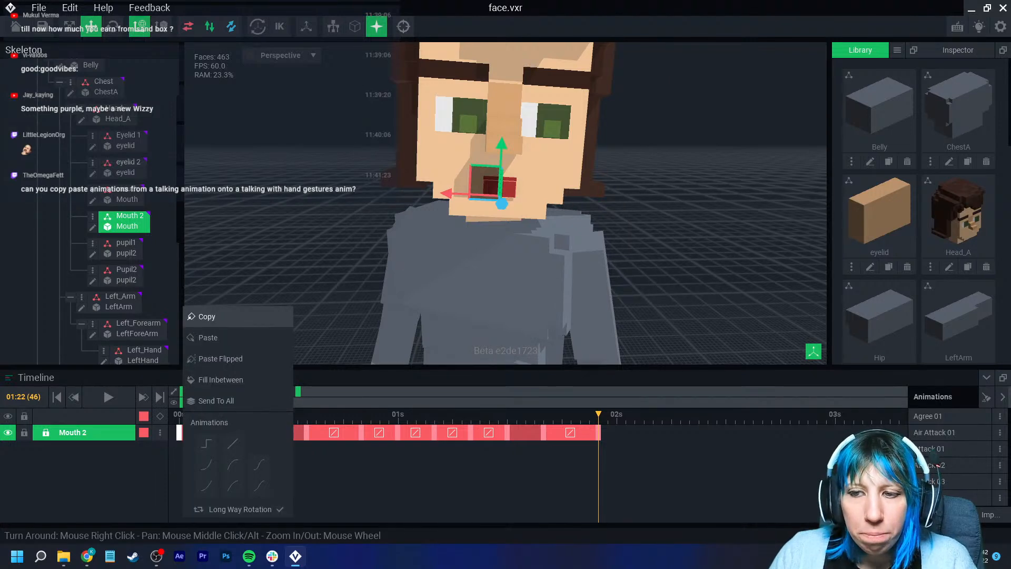
left_click(207, 317)
left_click(635, 416)
right_click(634, 432)
left_click(653, 337)
left_click_drag(634, 415, 179, 436)
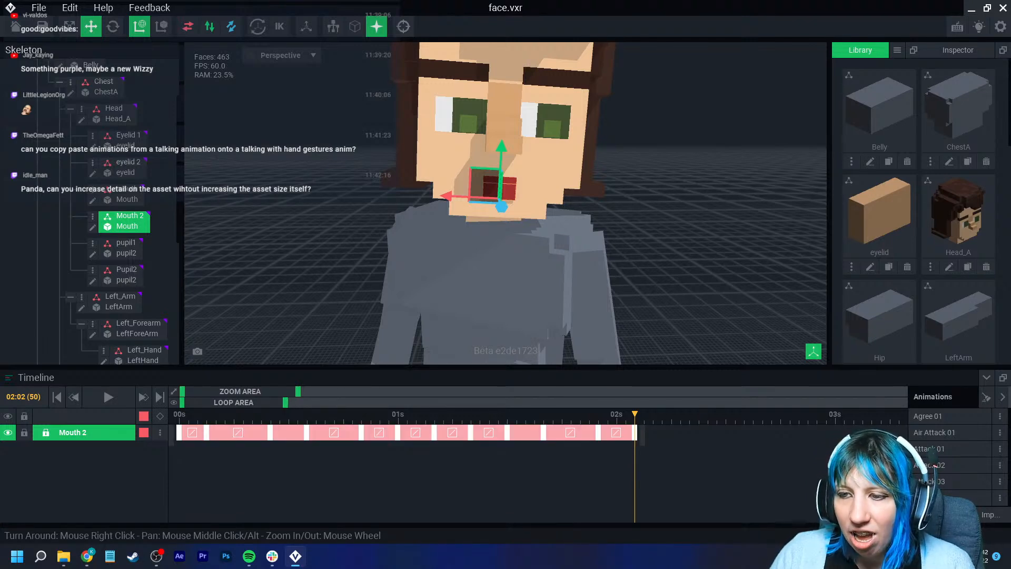
- Copy the Mouth 2 keyframe track and paste it into the Salute 01 animation
right_click(636, 432)
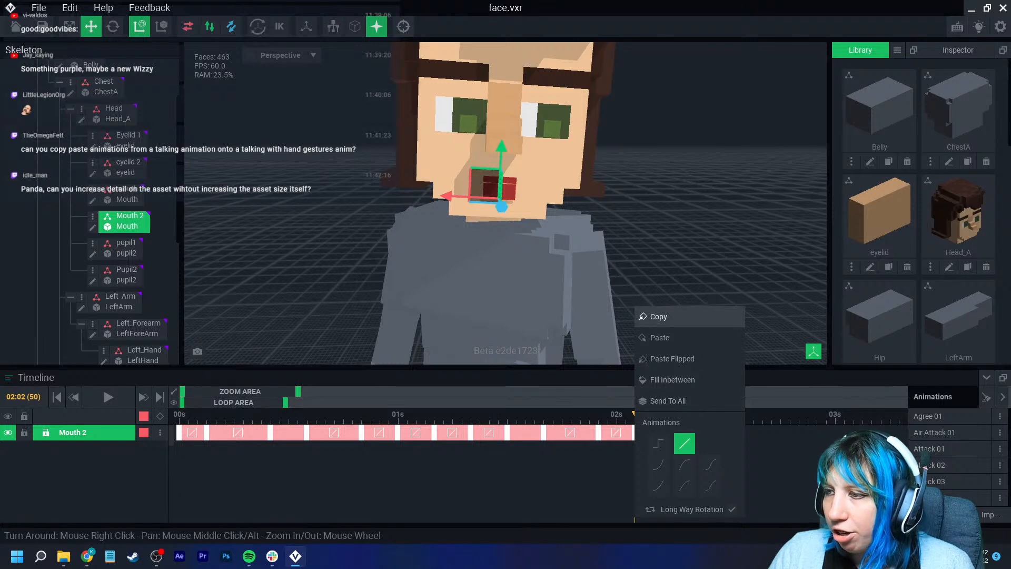
left_click(658, 317)
scroll(942, 463, "down", 5)
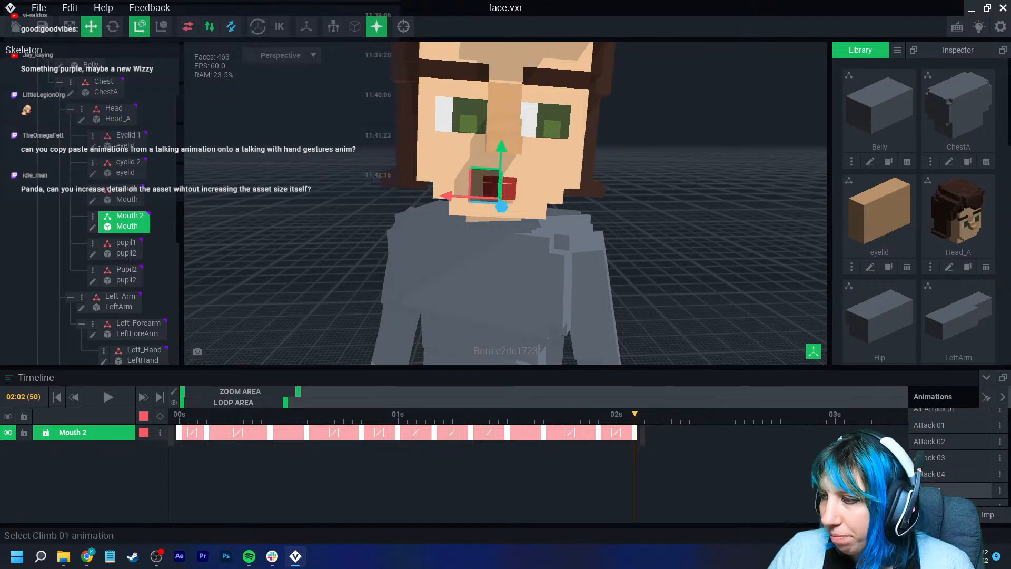
scroll(942, 479, "down", 3)
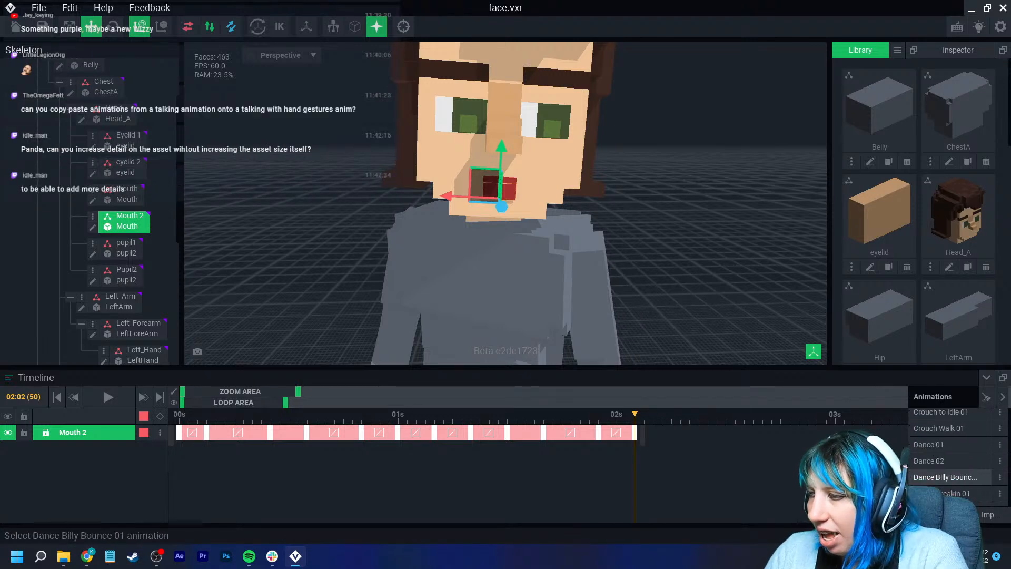
scroll(942, 479, "down", 5)
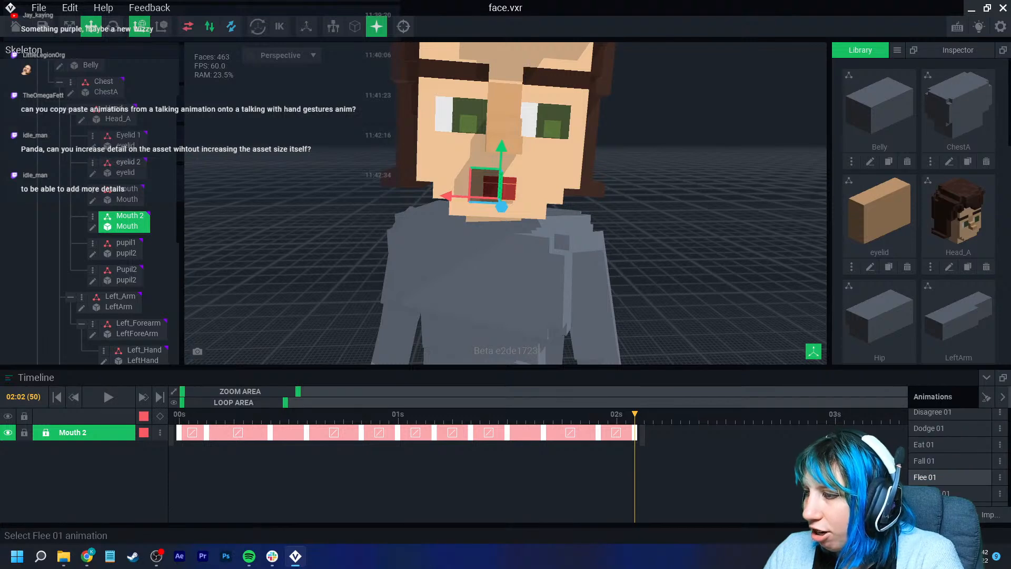
scroll(943, 479, "down", 5)
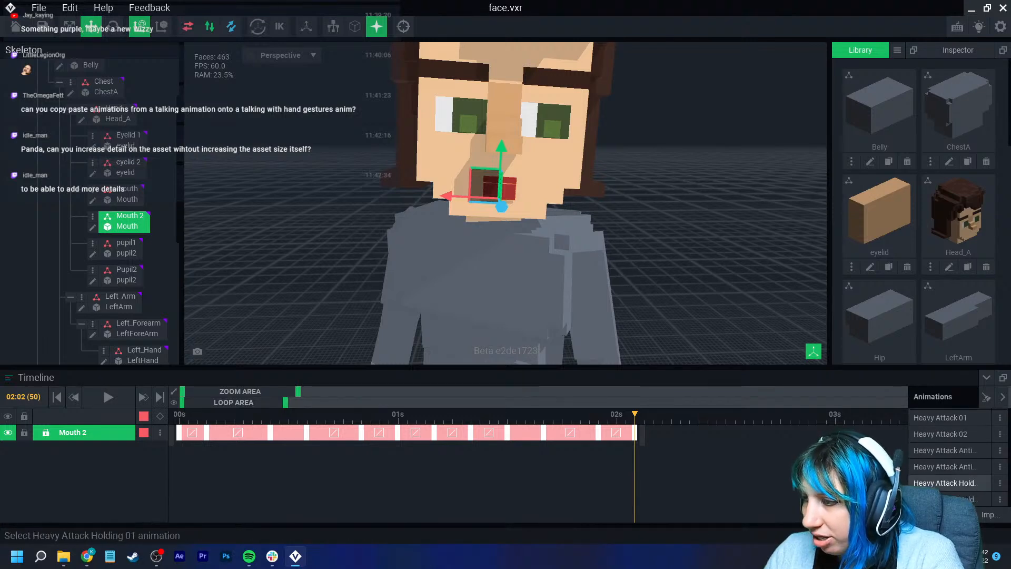
scroll(943, 475, "down", 5)
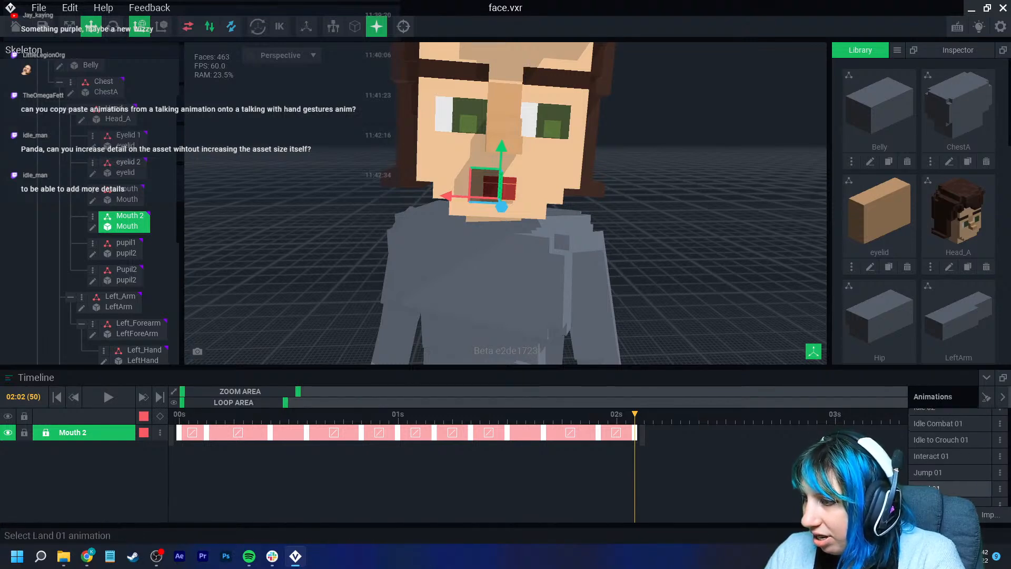
scroll(943, 476, "down", 4)
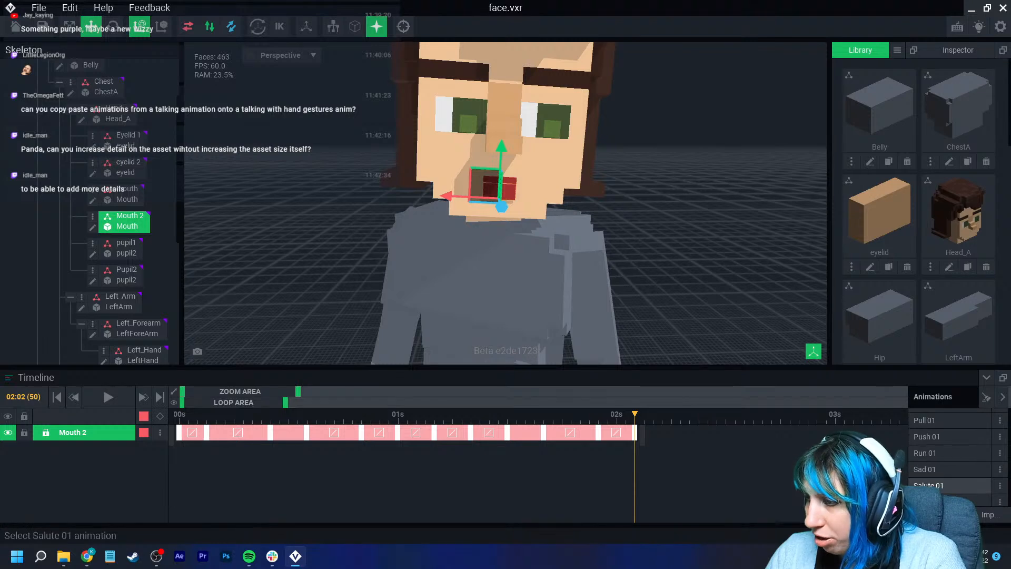
left_click(943, 485)
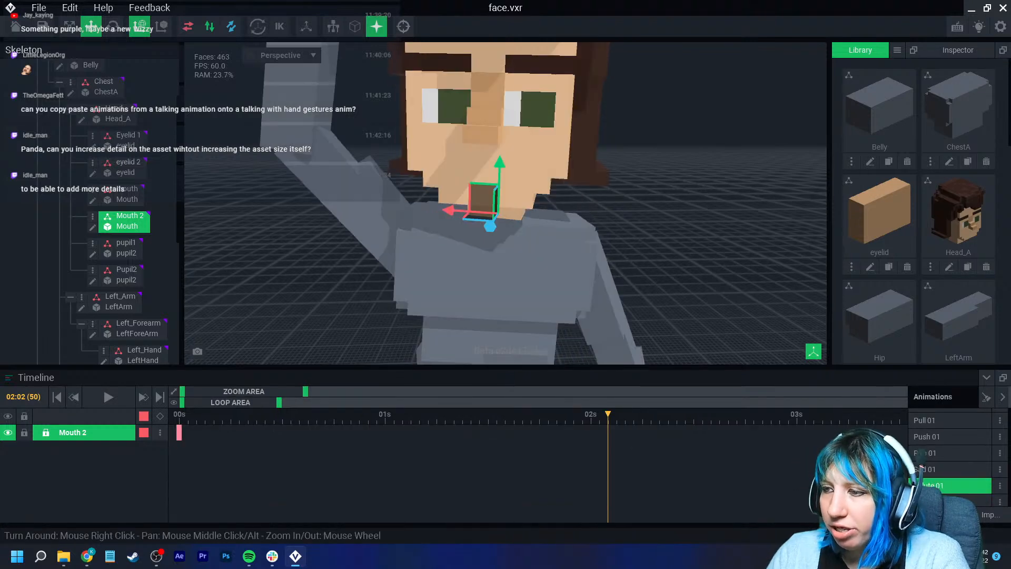
right_click(180, 432)
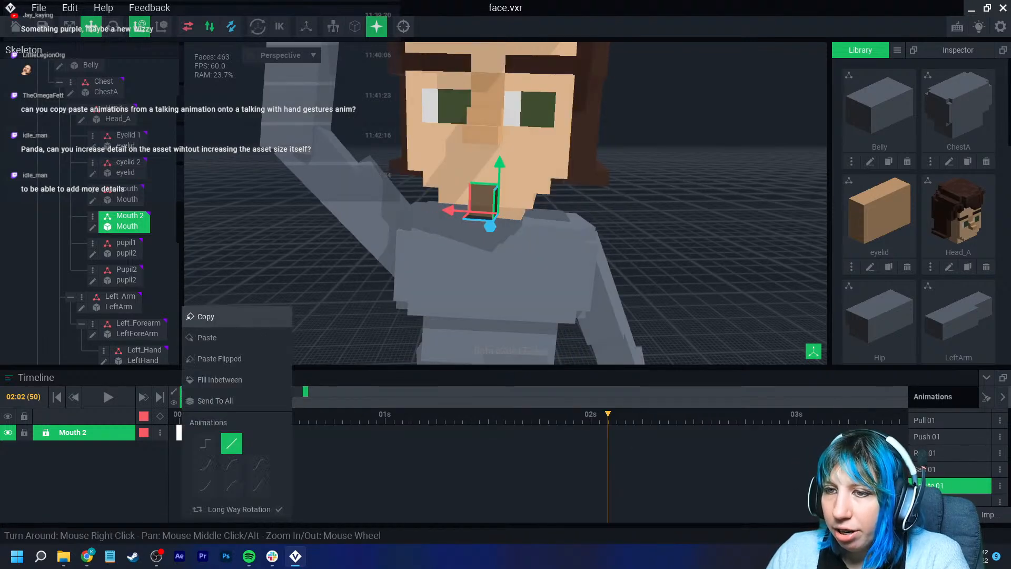
left_click(216, 338)
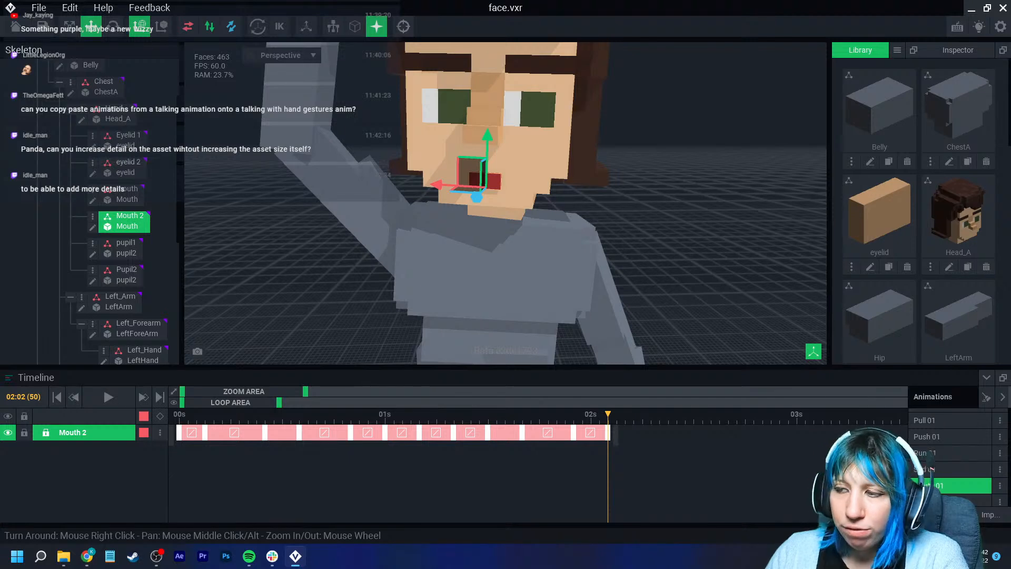
- Play back the Salute 01 animation to preview the talking mouth
left_click_drag(607, 414, 179, 415)
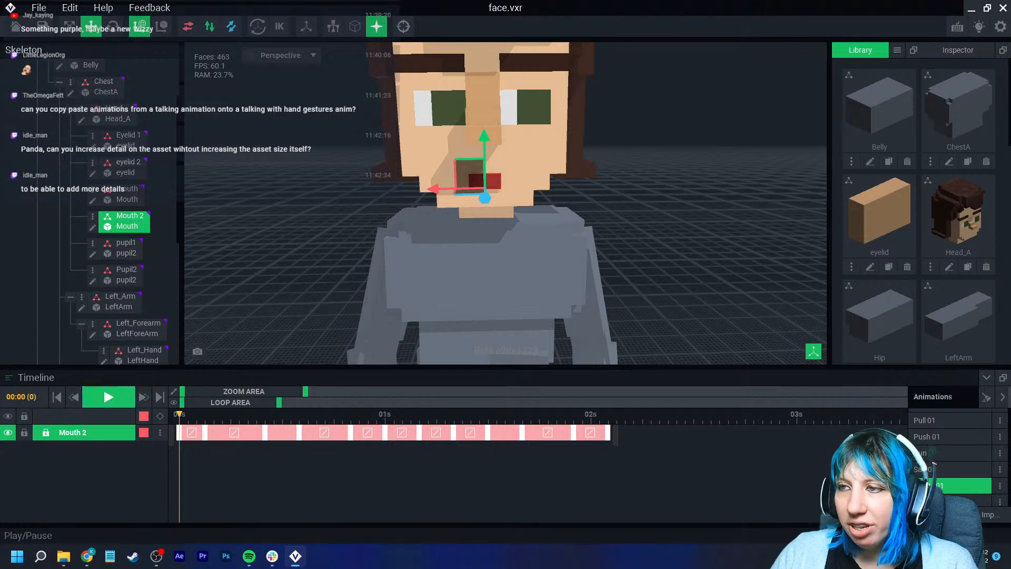
left_click(108, 397)
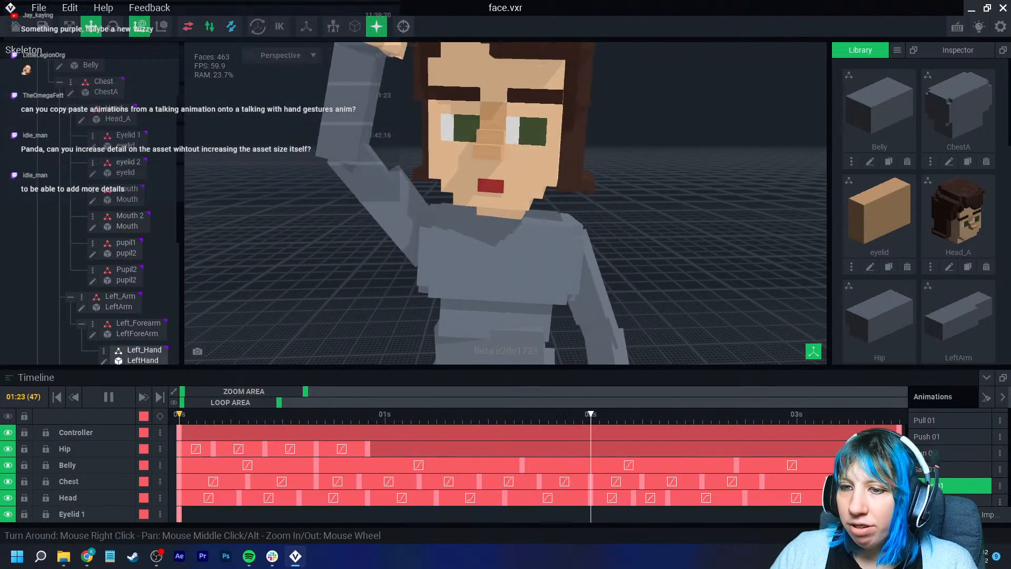
key("space")
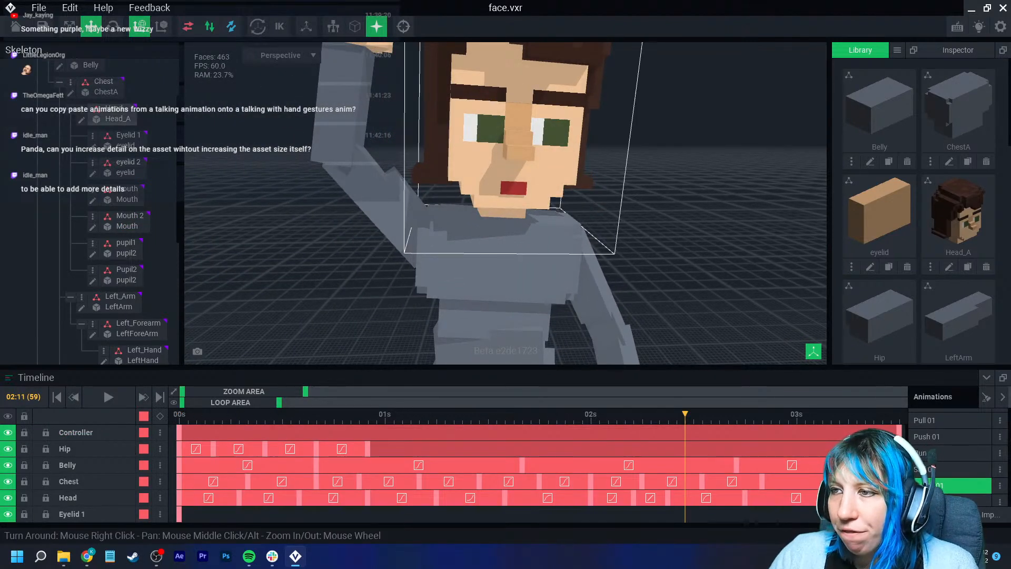
- Select the mouth node and add a keyframe for it at frame 50 in Salute 01
left_click(510, 188)
left_click(518, 190)
left_click(179, 432)
left_click(126, 221)
left_click_drag(619, 414, 608, 415)
left_click(126, 195)
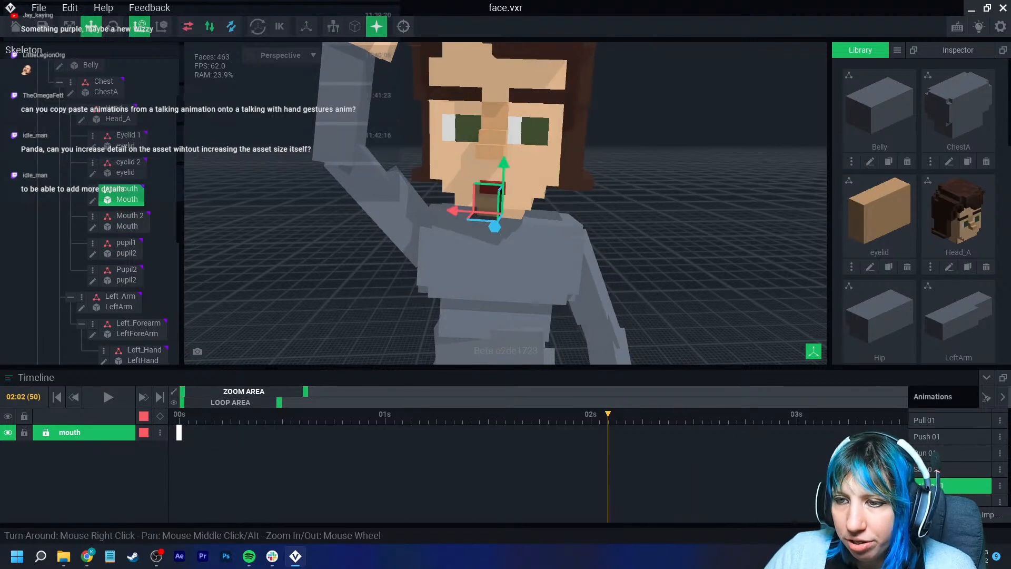
left_click(160, 416)
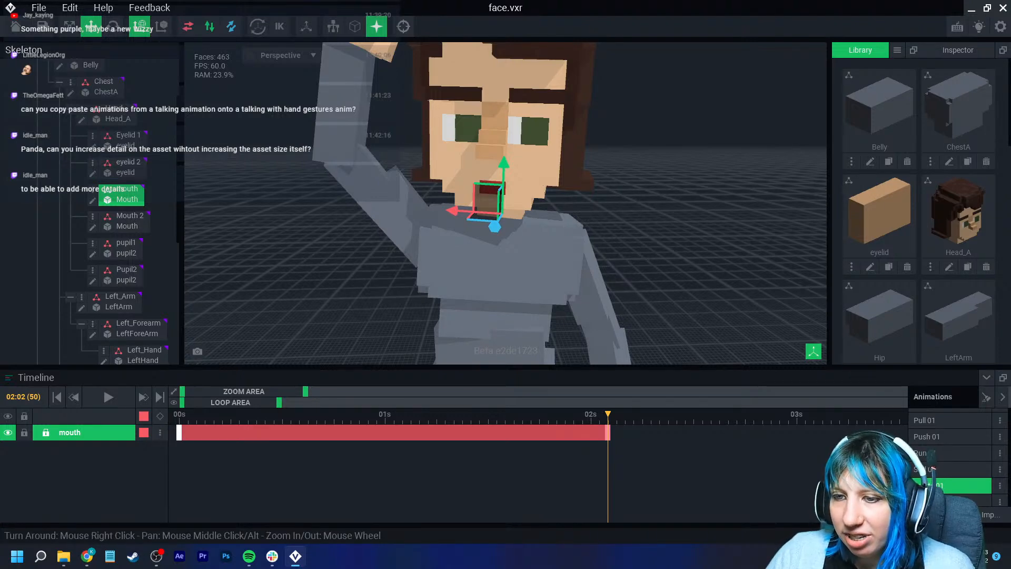
- Copy the mouth node's keyframe track in Salute 01
right_click(608, 432)
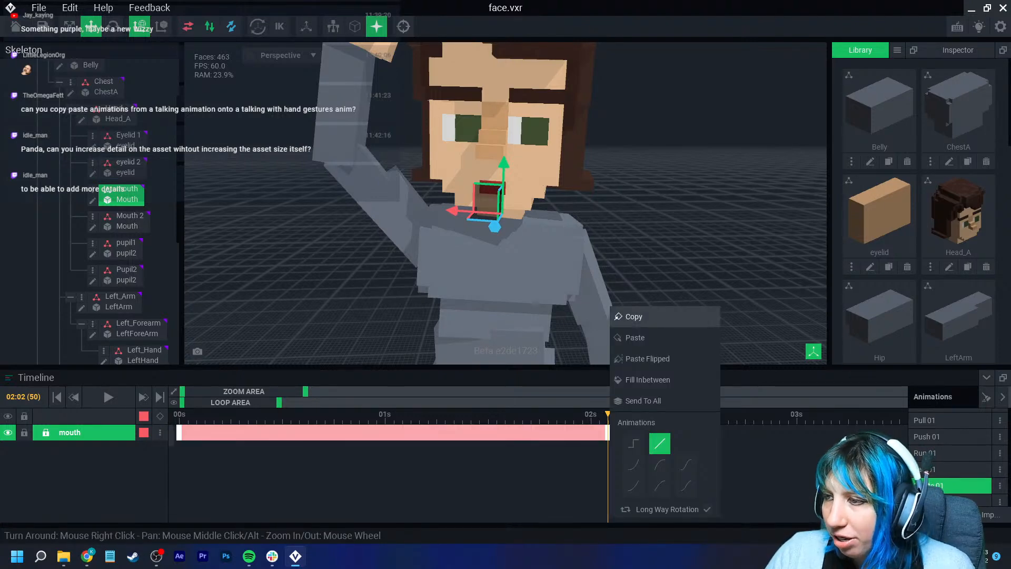
left_click(633, 316)
left_click(952, 485)
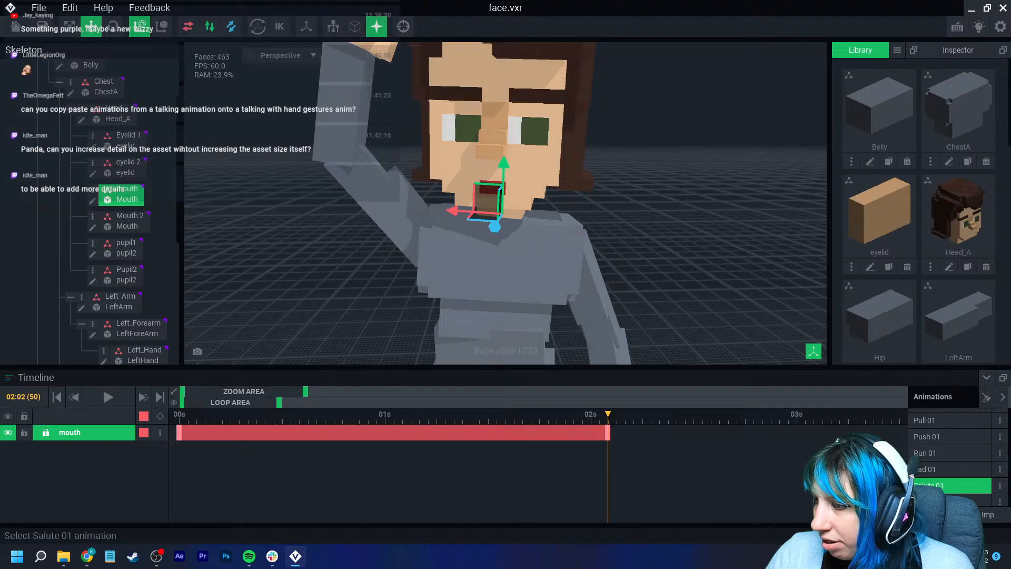
left_click_drag(608, 414, 178, 415)
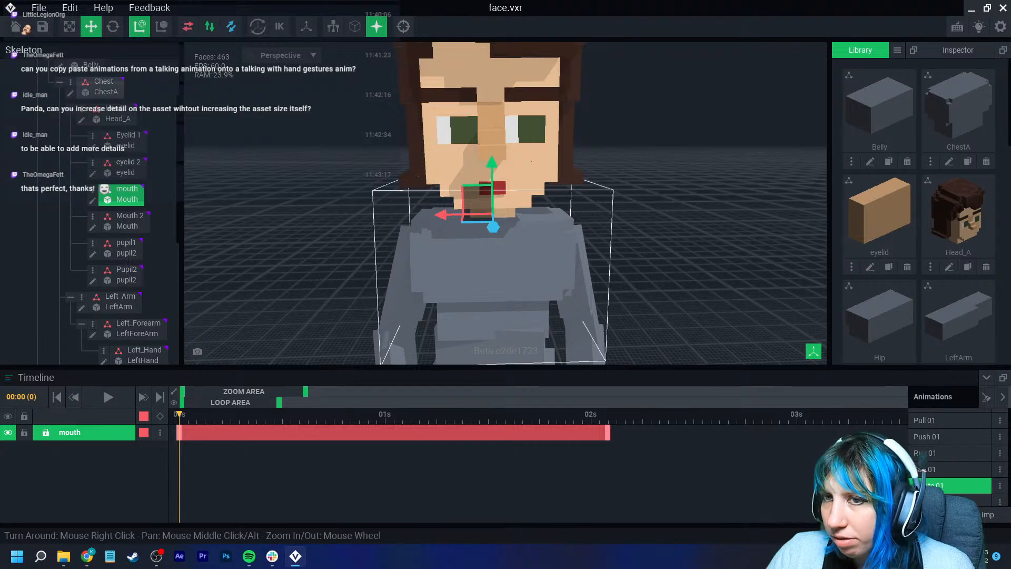
- Open the Idle animation and copy the mouth node's keyframe track there
scroll(947, 482, "up", 2)
scroll(948, 482, "up", 8)
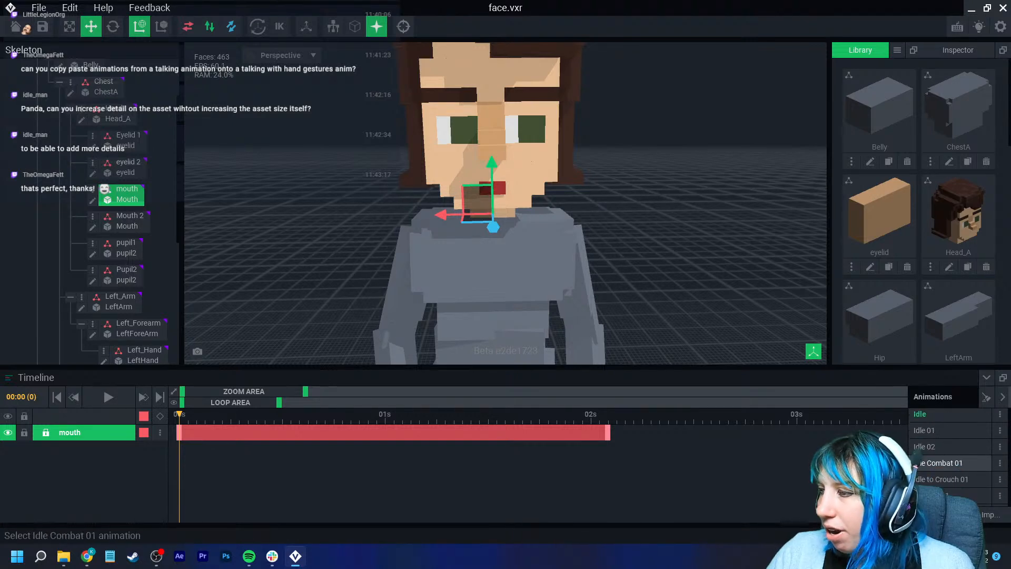
left_click(948, 423)
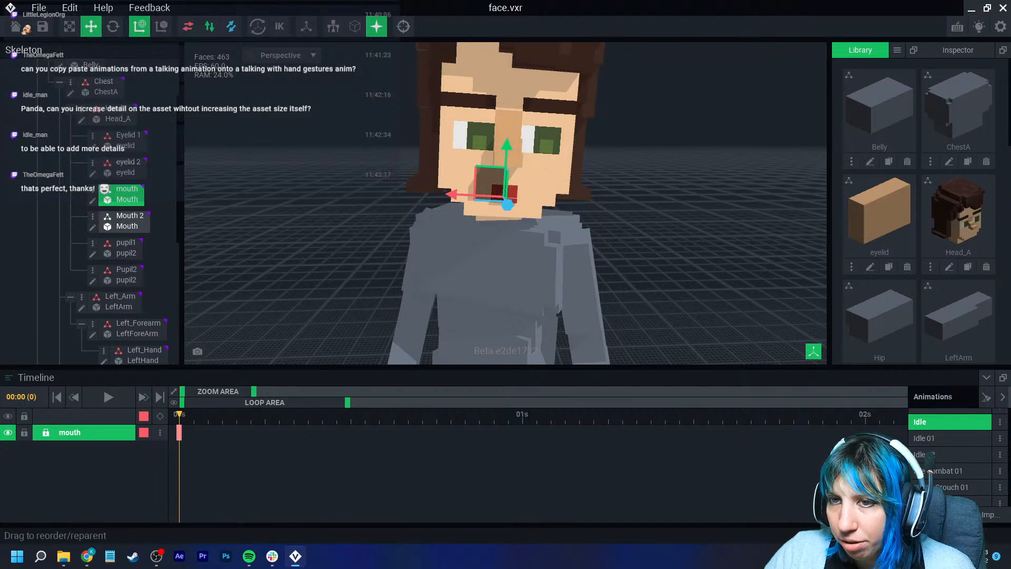
left_click(126, 221)
key("Left")
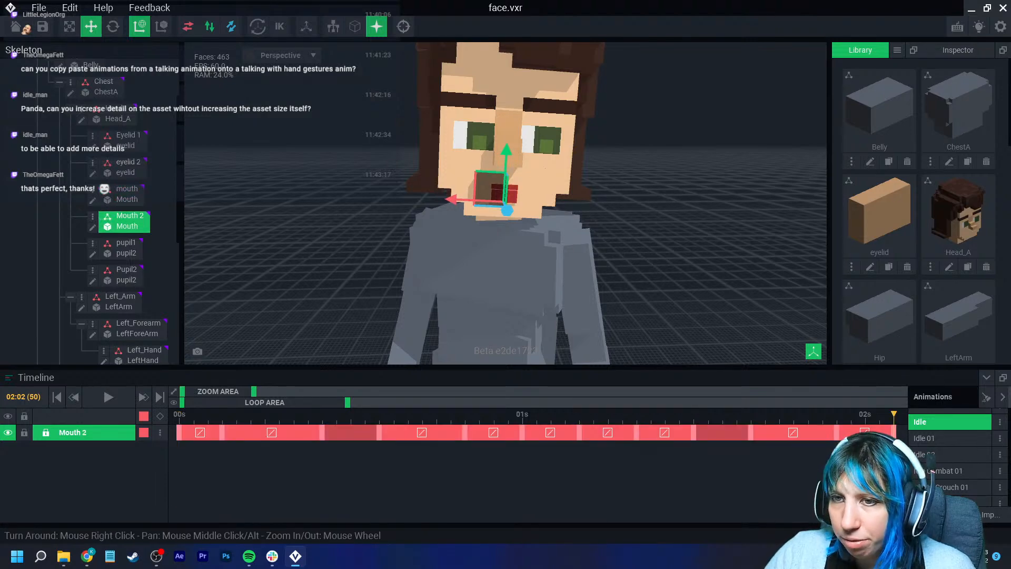
left_click(127, 194)
left_click(179, 433)
left_click(894, 433, "shift")
right_click(893, 432)
left_click(898, 316)
- Open the Salute 01 animation and paste the copied keyframes onto the mouth node's track
scroll(937, 486, "down", 5)
scroll(938, 481, "down", 5)
scroll(938, 481, "down", 3)
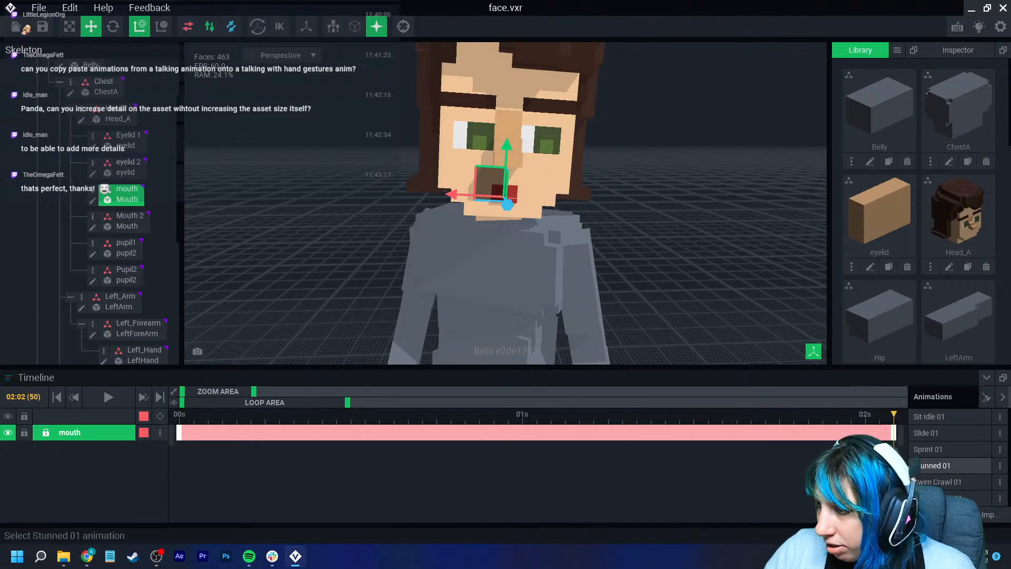
scroll(938, 477, "down", 5)
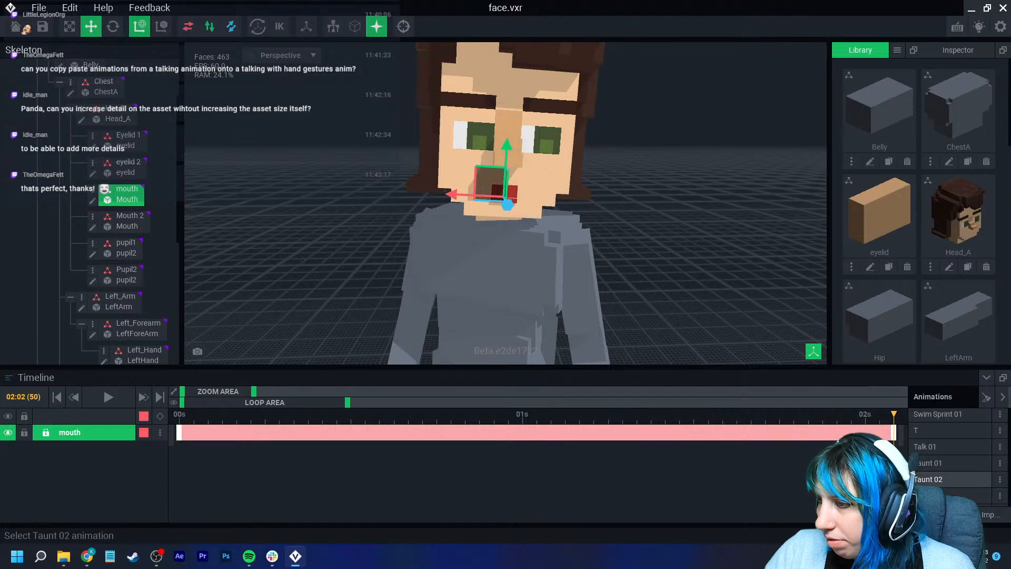
scroll(938, 476, "up", 6)
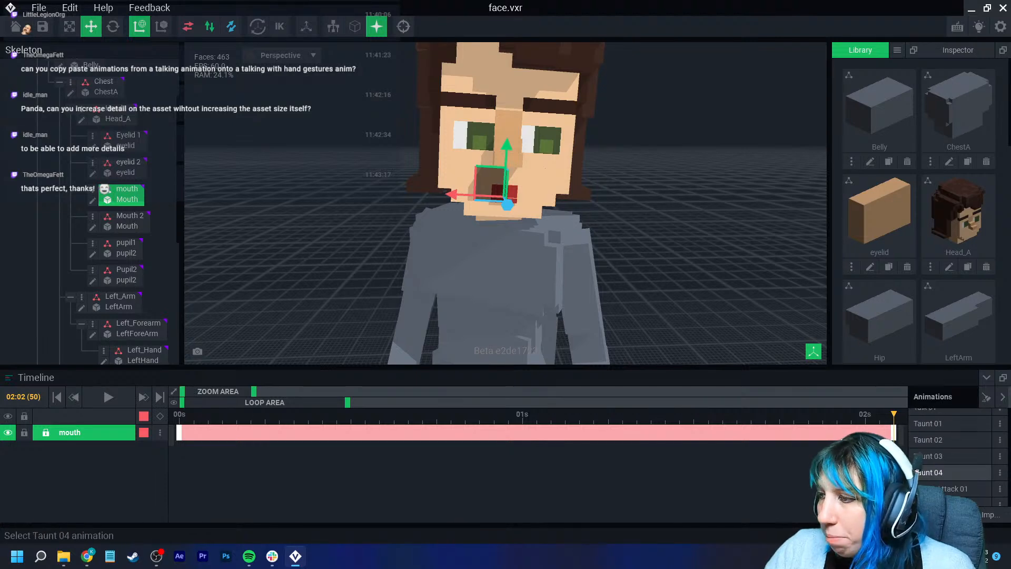
scroll(938, 464, "up", 4)
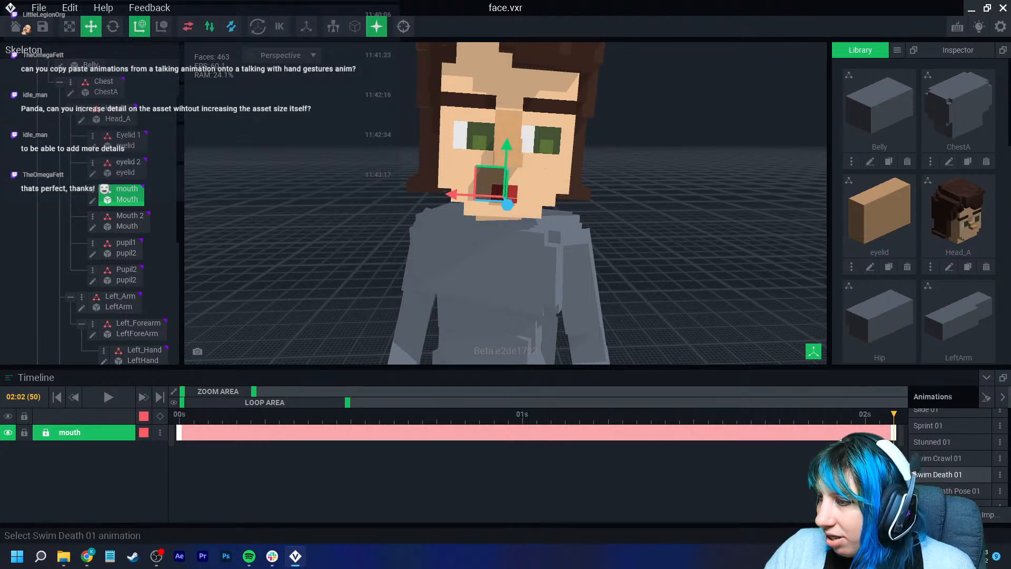
scroll(938, 464, "up", 3)
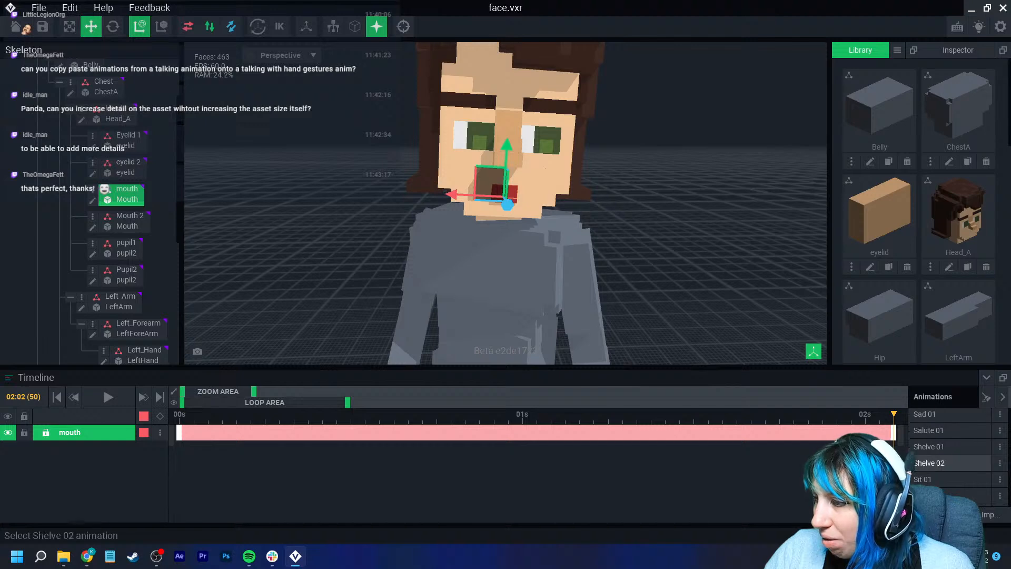
left_click(937, 470)
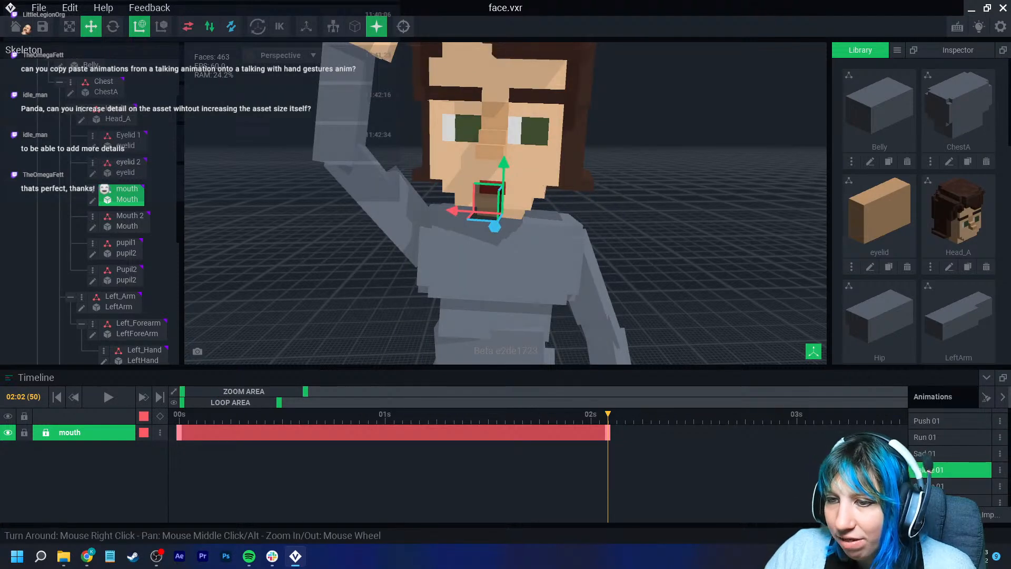
right_click(180, 432)
left_click(209, 338)
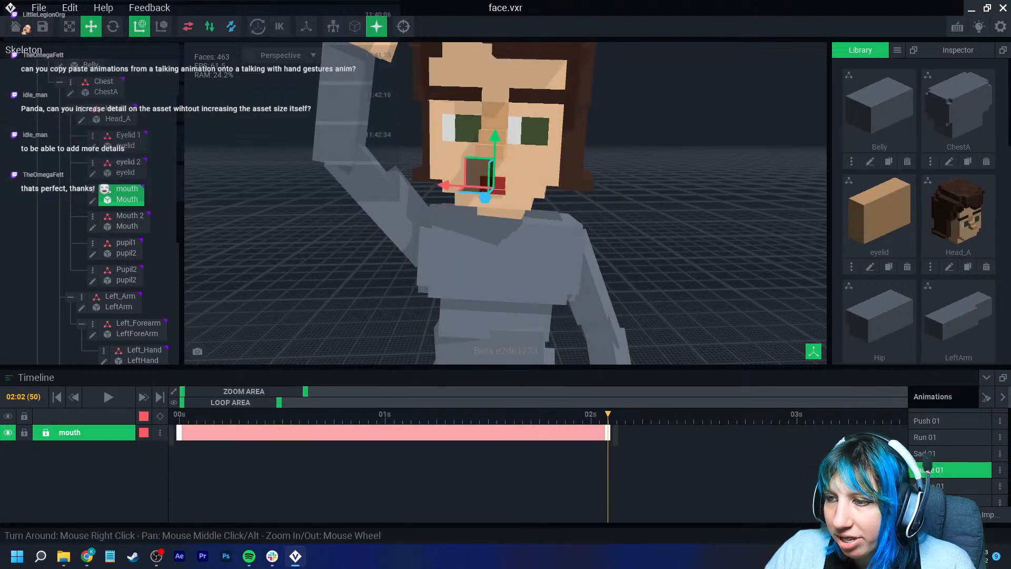
- Play back the Salute 01 animation to preview the pasted mouth movement
left_click(179, 415)
left_click(108, 397)
left_click(295, 247)
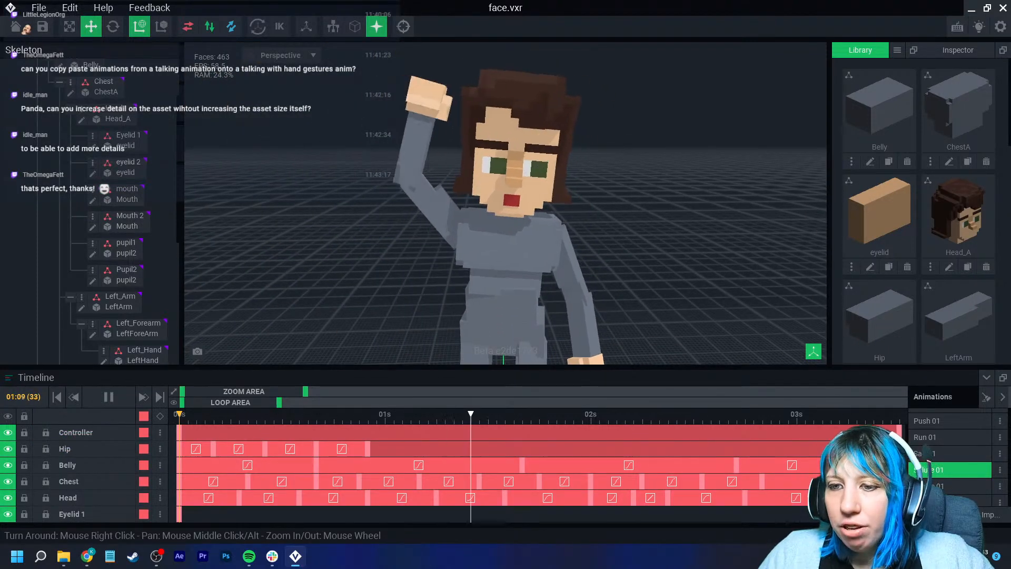
key("space")
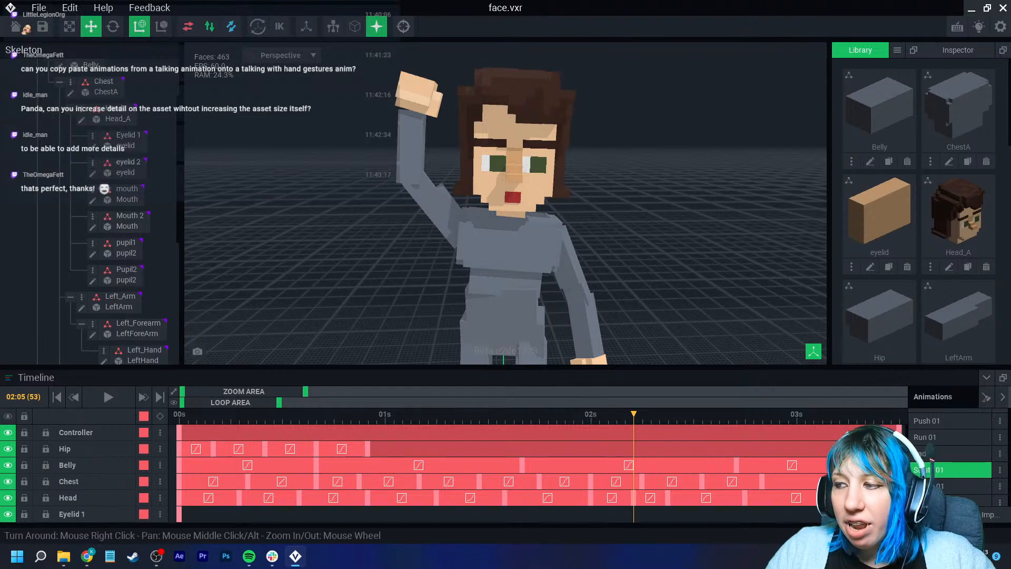
- Scrub through the Salute 01 timeline and scroll its node tracks to inspect the animation
left_click_drag(306, 391, 368, 392)
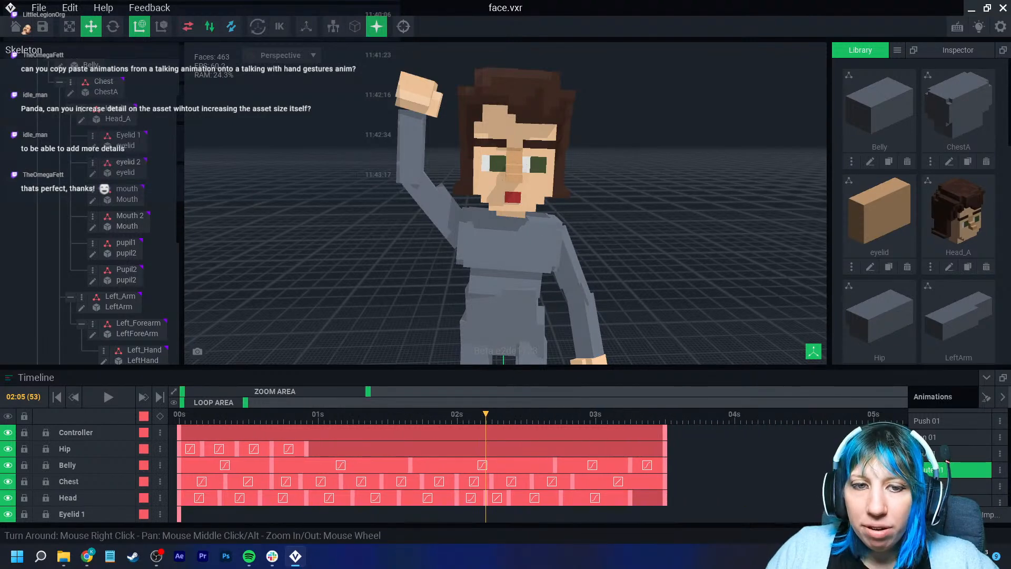
left_click_drag(249, 414, 665, 414)
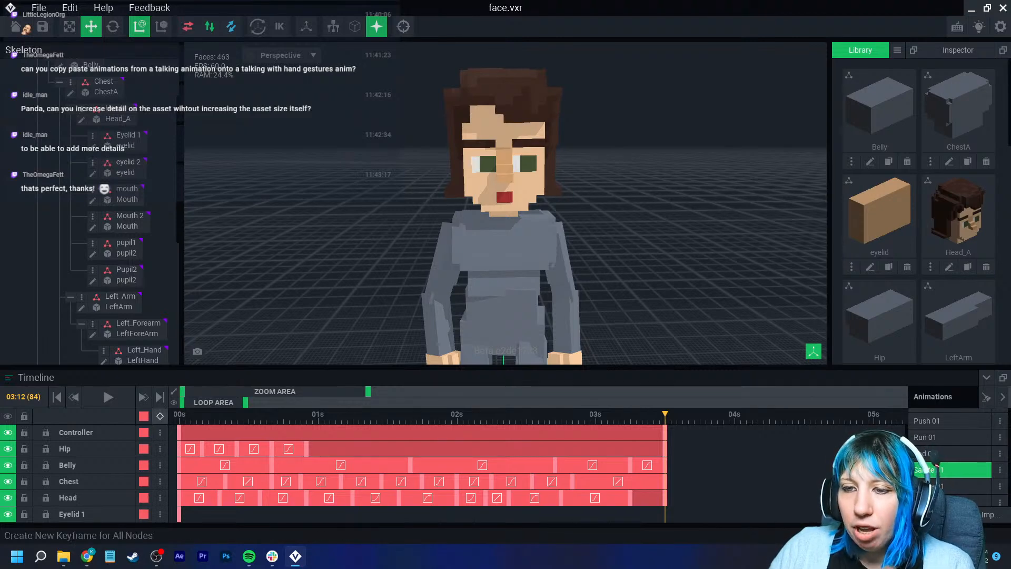
scroll(421, 474, "down", 3)
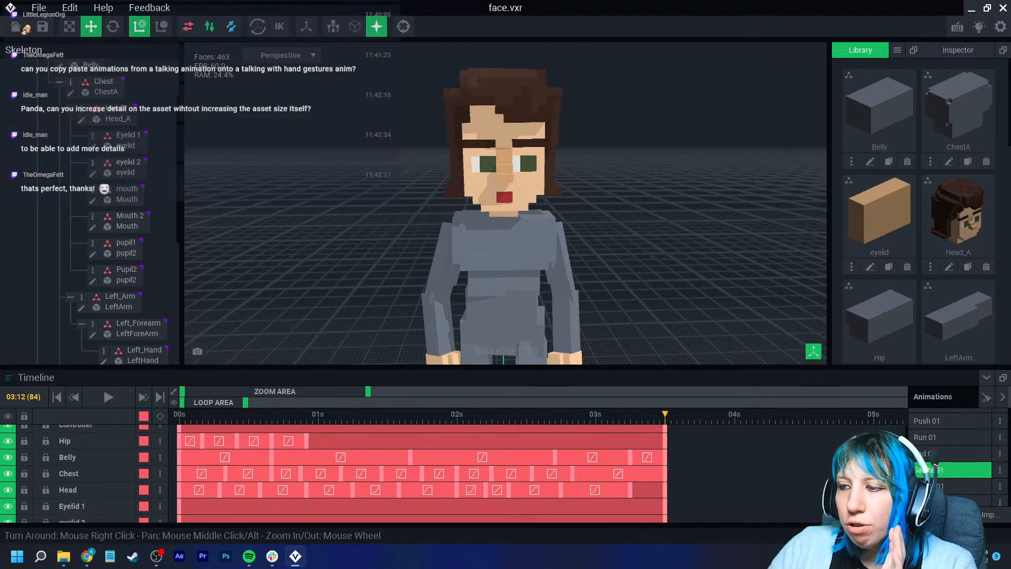
scroll(422, 474, "down", 5)
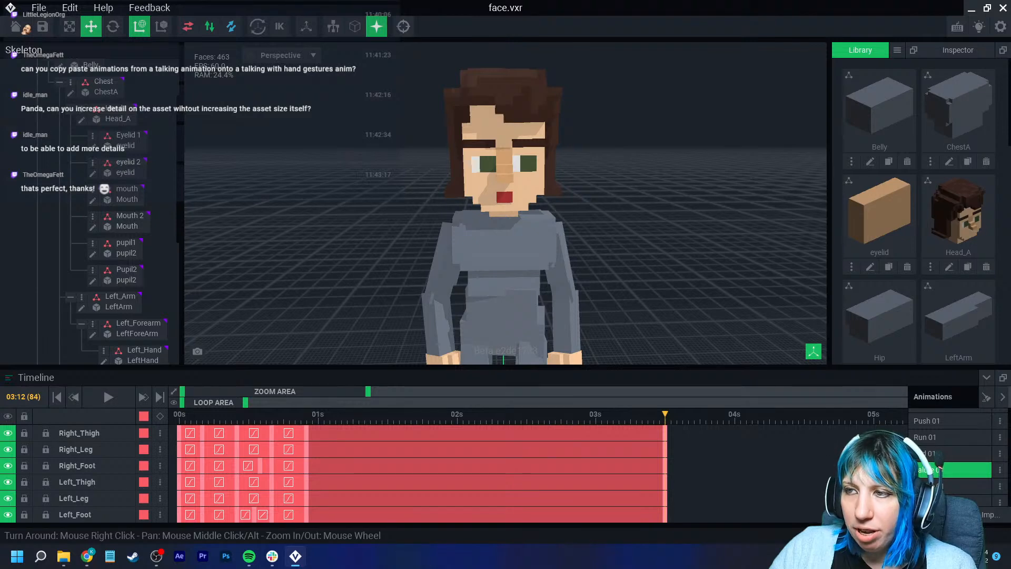
left_click_drag(665, 415, 174, 421)
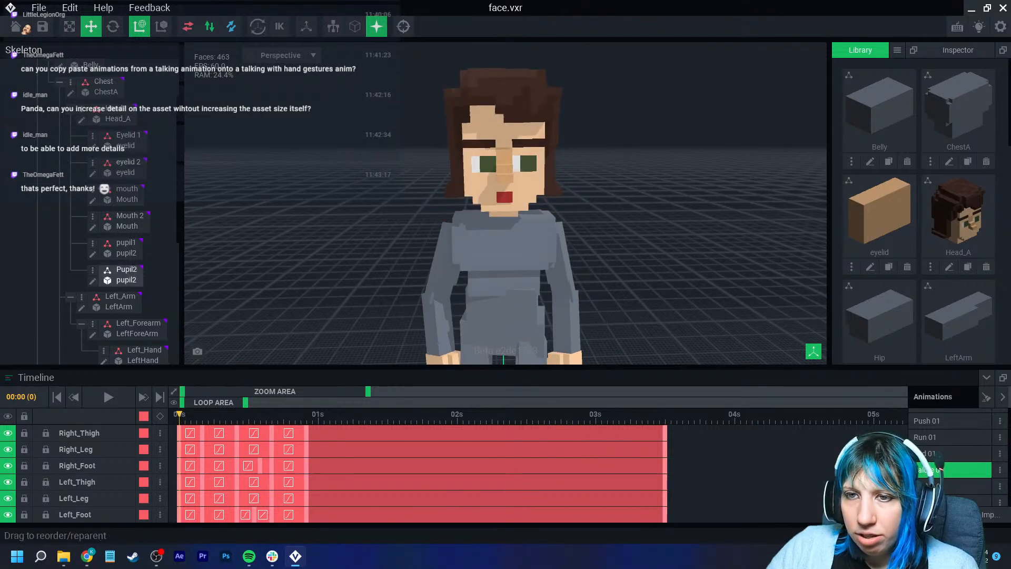
- Open the Idle animation and send the Pupil2 node's keyframe to all animations
left_click(123, 167)
left_click(122, 275)
scroll(506, 200, "up", 3)
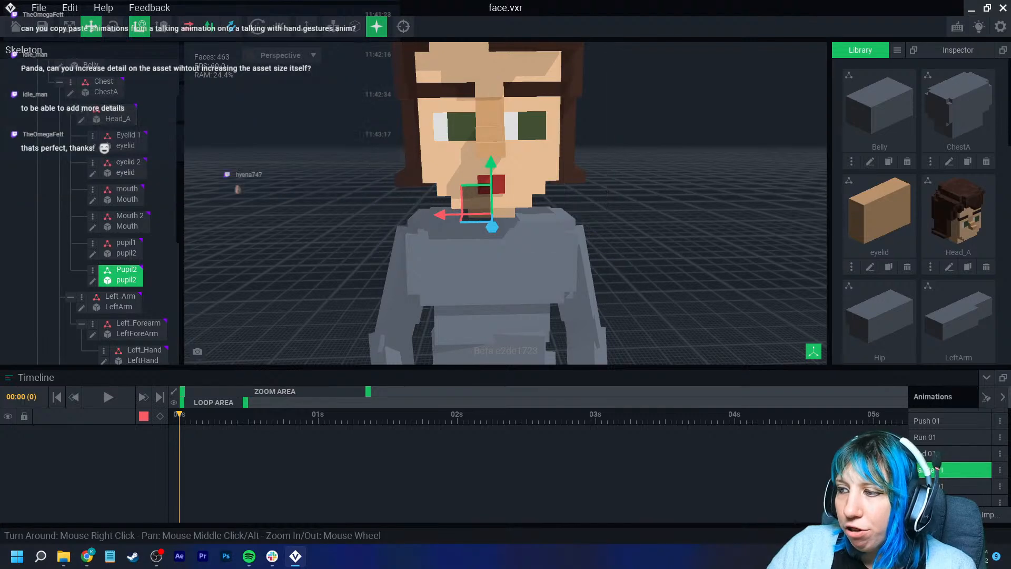
scroll(943, 452, "up", 1)
scroll(948, 453, "up", 5)
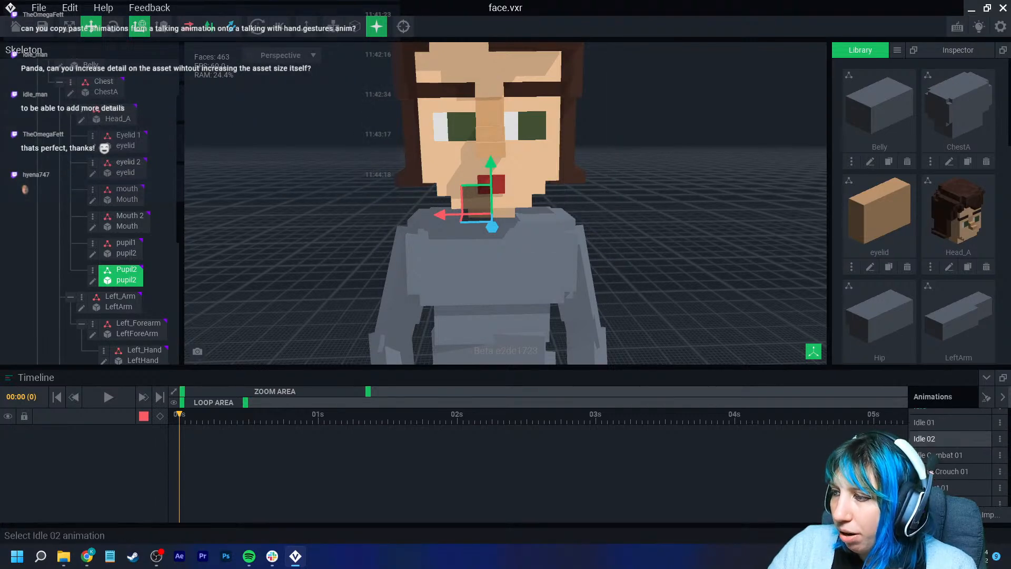
left_click(948, 410)
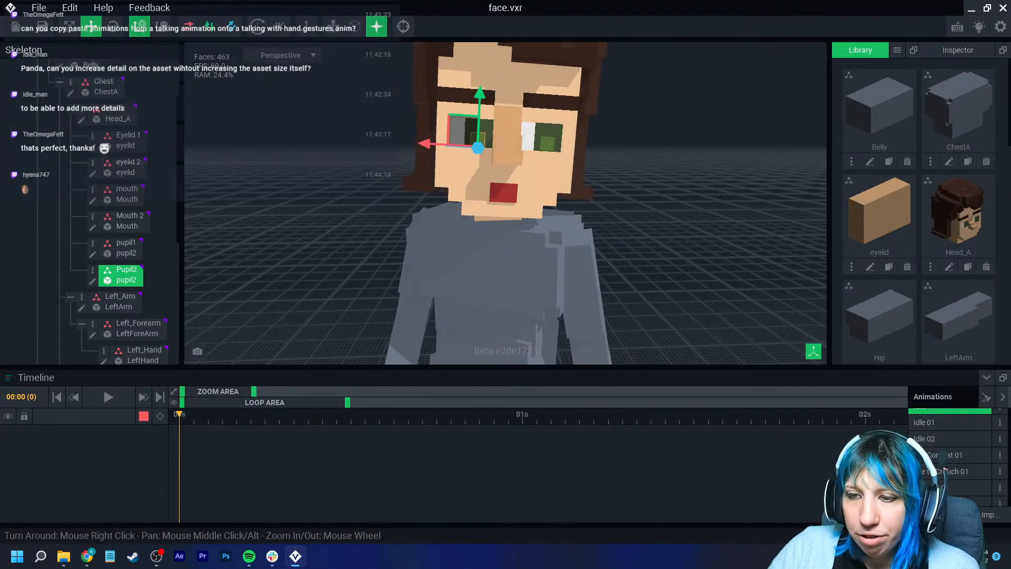
left_click_drag(478, 148, 478, 148)
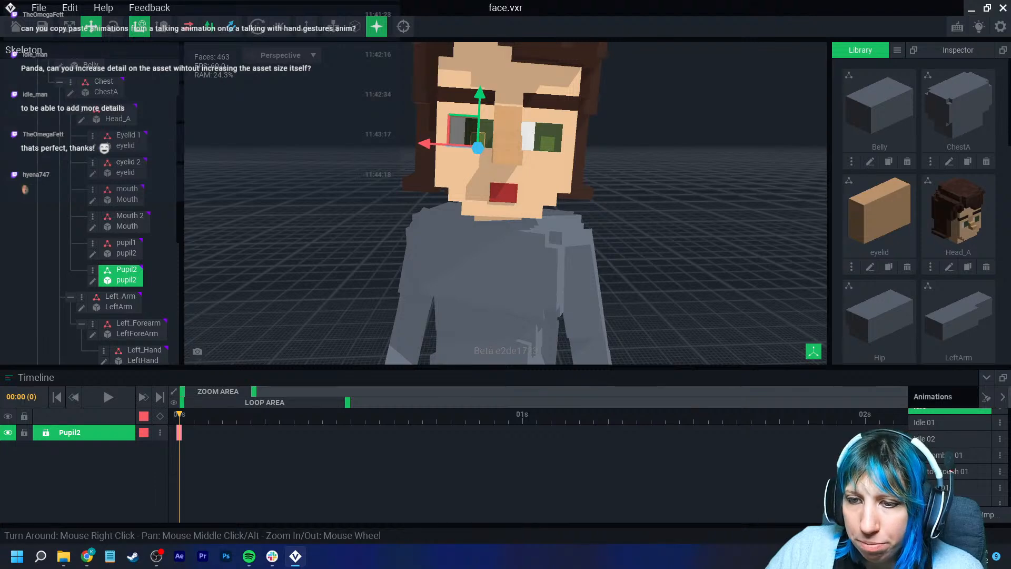
right_click(179, 432)
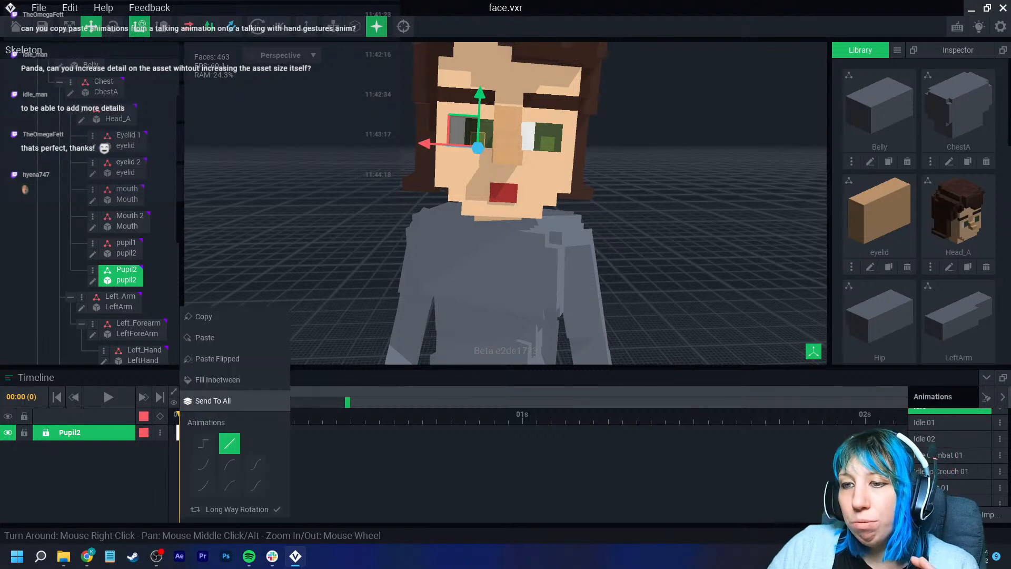
left_click(211, 400)
left_click(449, 201)
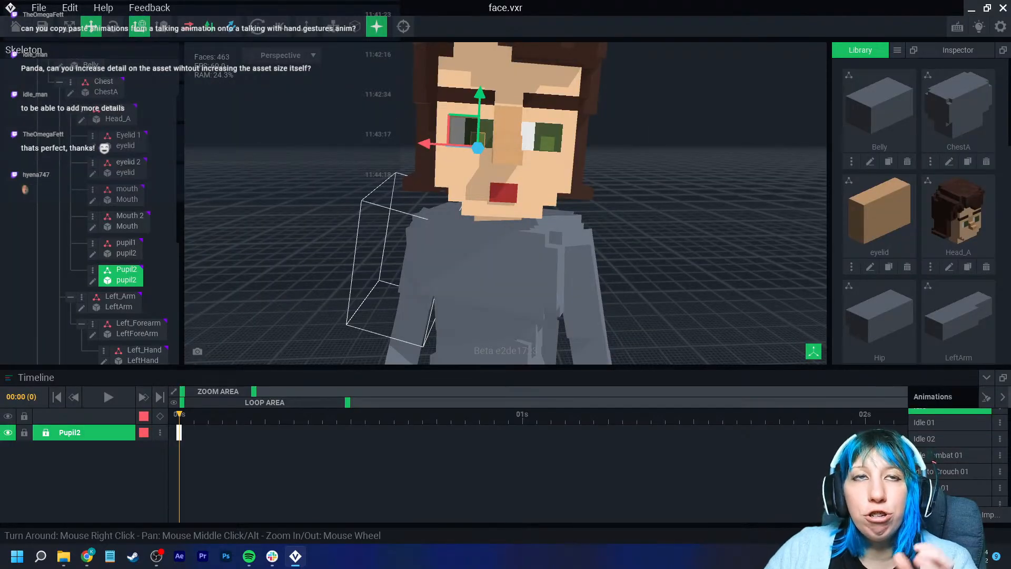
- Send the pupil1 node's keyframe to all animations
left_click(126, 250)
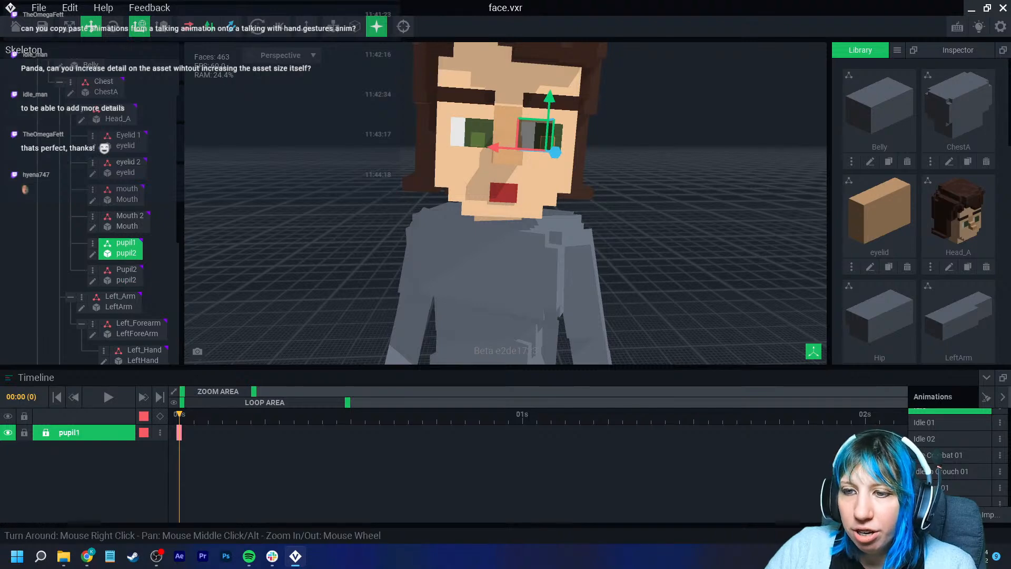
right_click(179, 432)
left_click(211, 400)
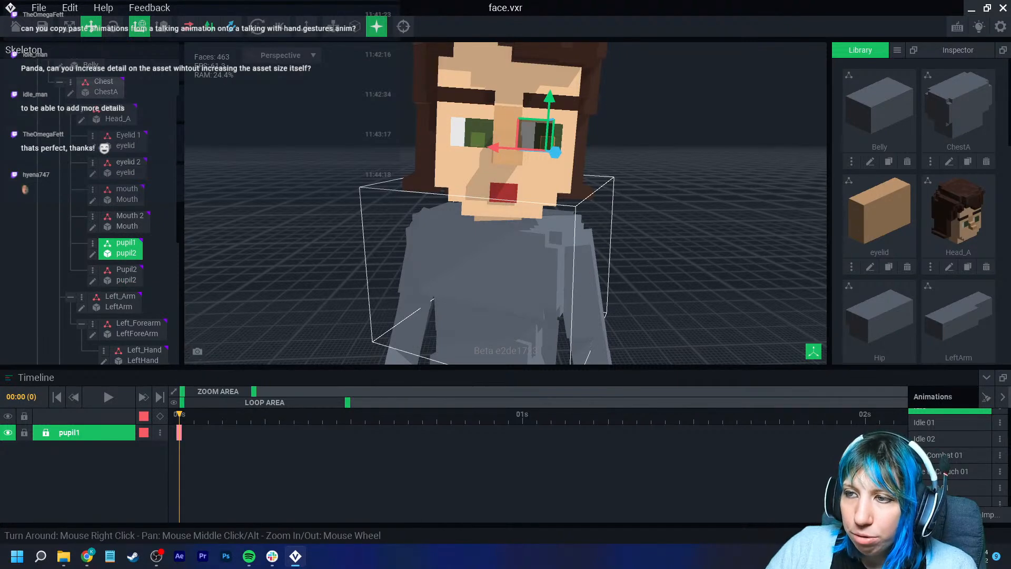
- Send the Eyelid 1 and eyelid 2 nodes' keyframes to all animations
left_click(126, 141)
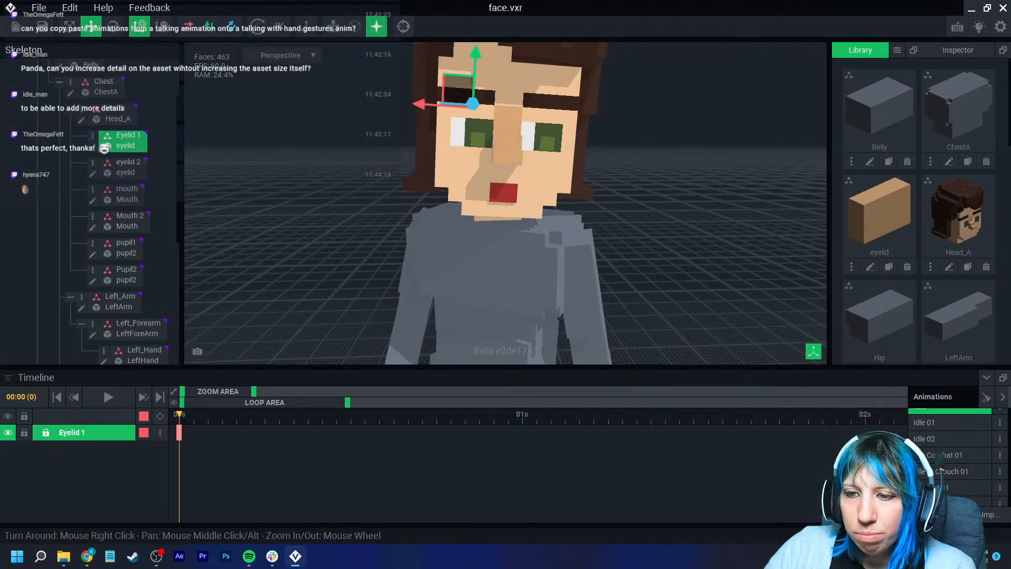
right_click(179, 433)
left_click(192, 397)
left_click(452, 201)
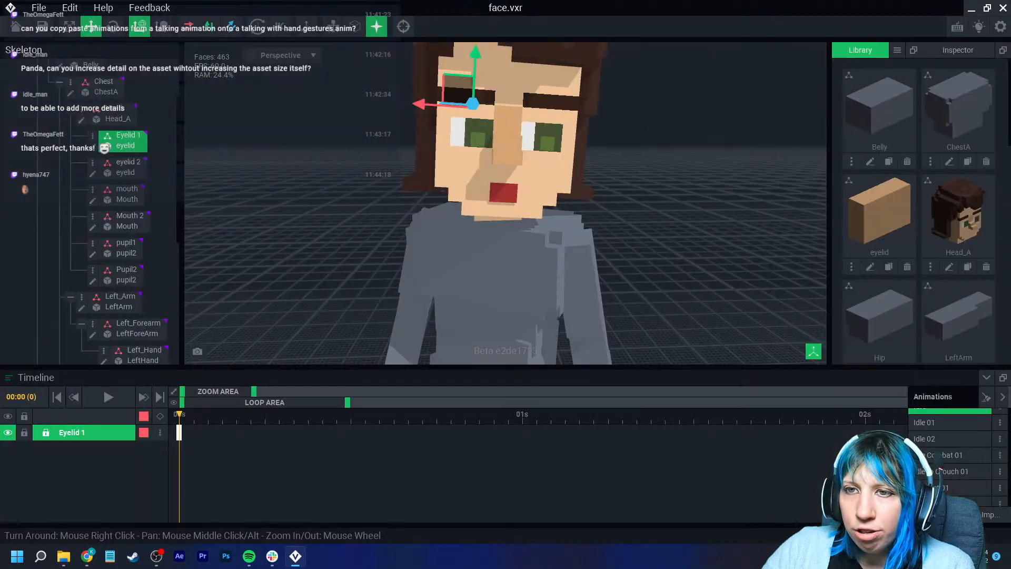
left_click(127, 167)
right_click(179, 432)
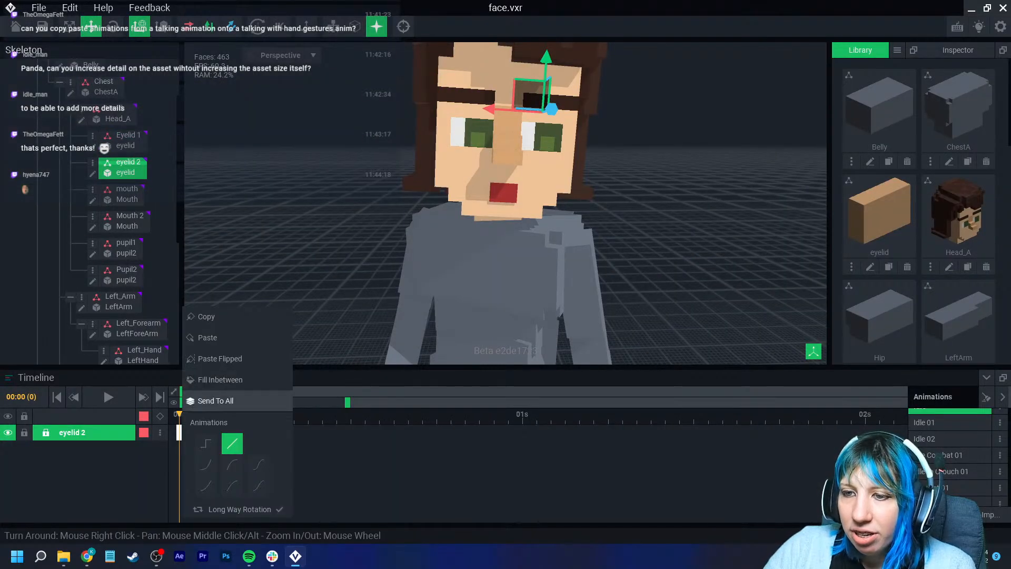
left_click(211, 400)
left_click(451, 201)
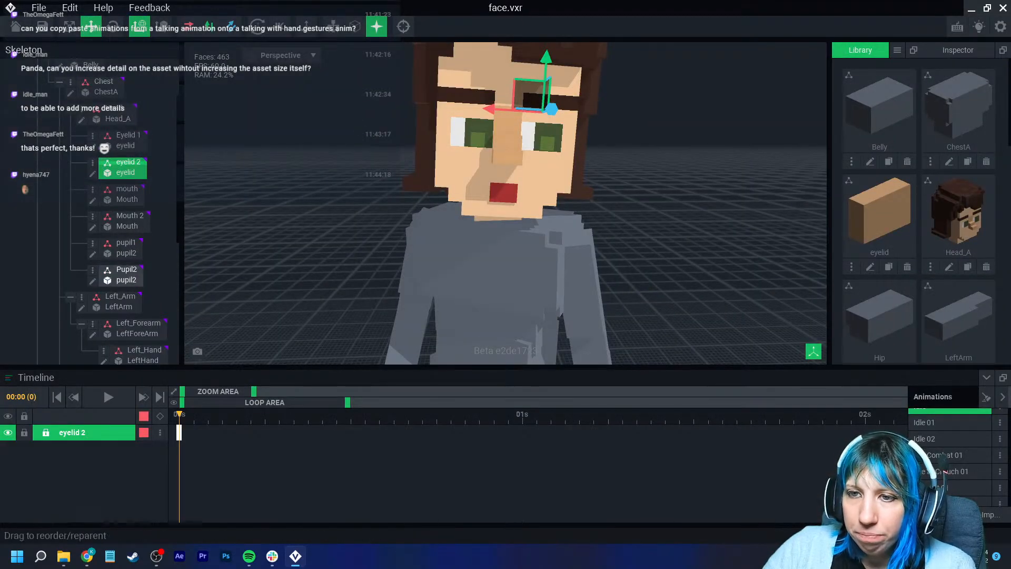
- Examine the Pupil2 and pupil1 tracks in Salute 01 and browse the animations list
scroll(942, 474, "down", 5)
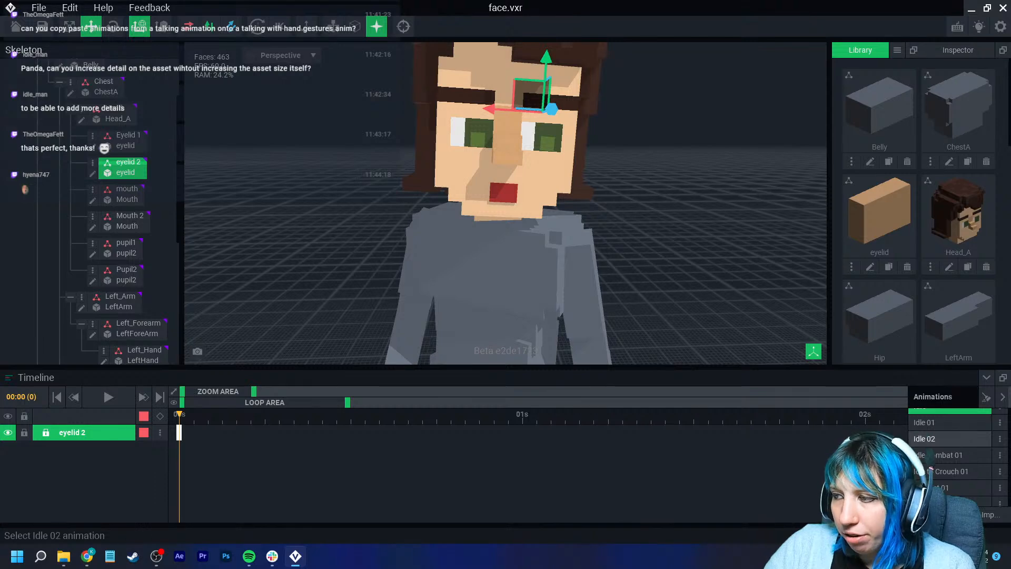
scroll(943, 469, "down", 4)
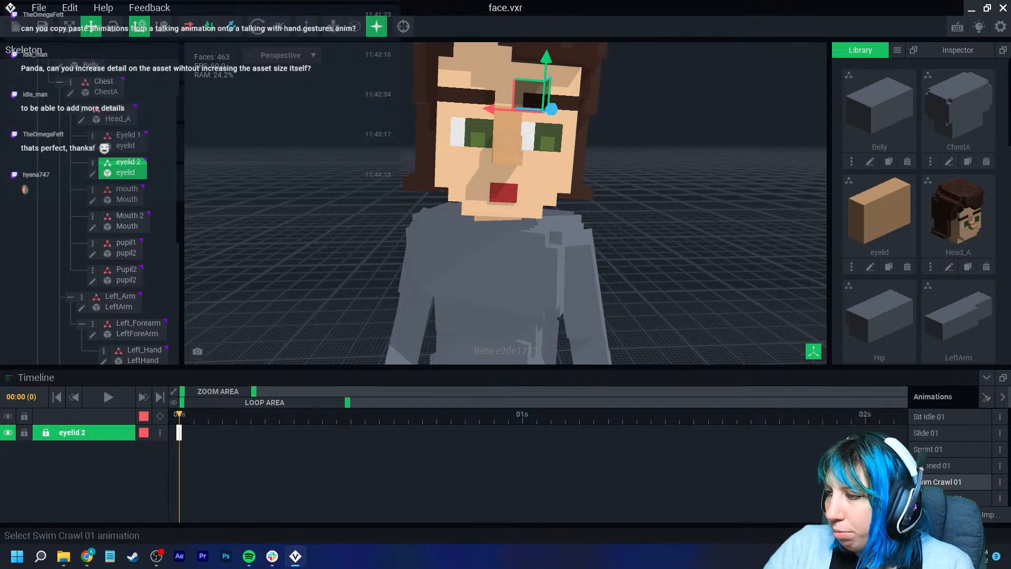
scroll(943, 464, "up", 4)
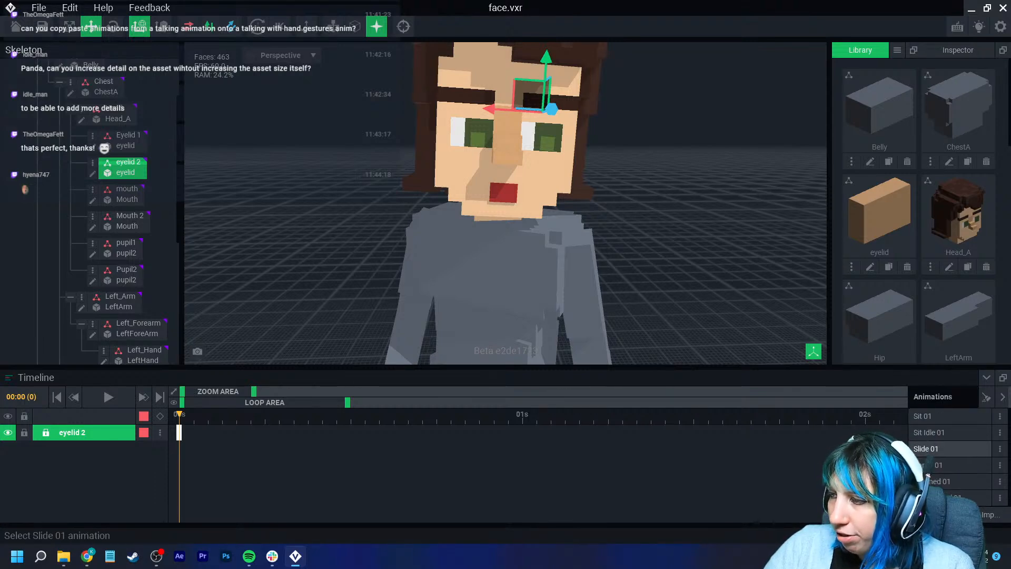
scroll(942, 458, "up", 1)
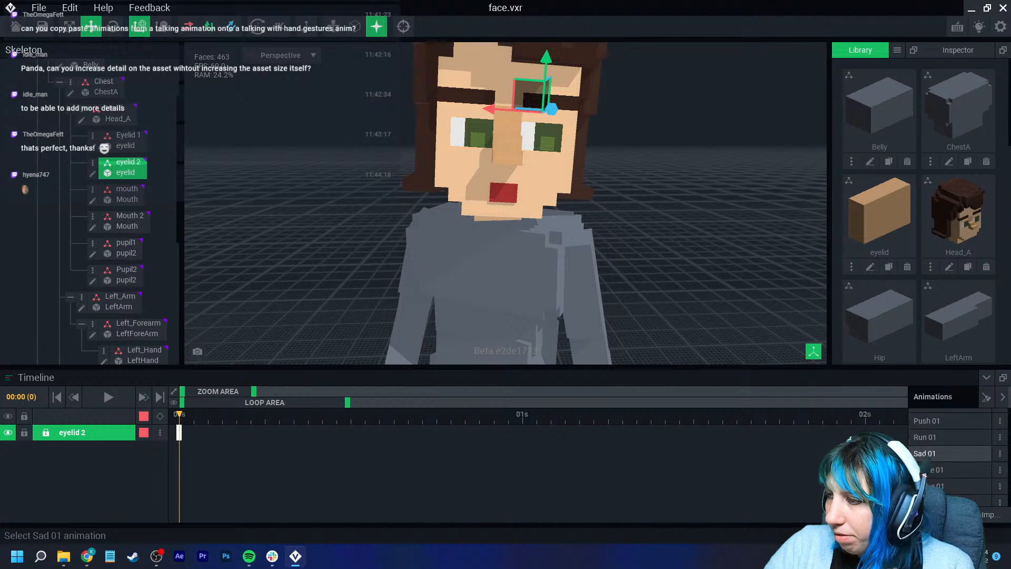
left_click(940, 469)
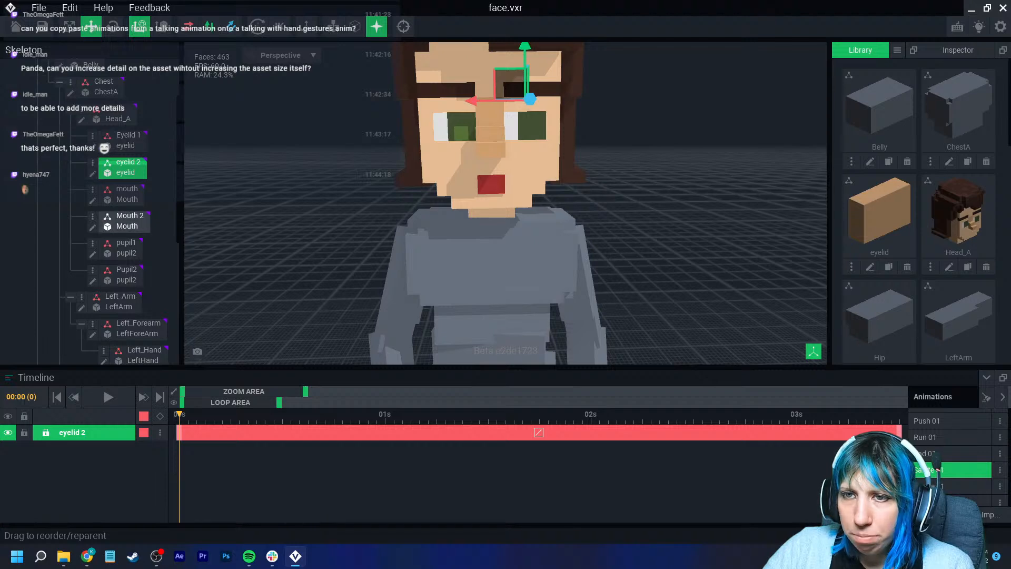
left_click(125, 272)
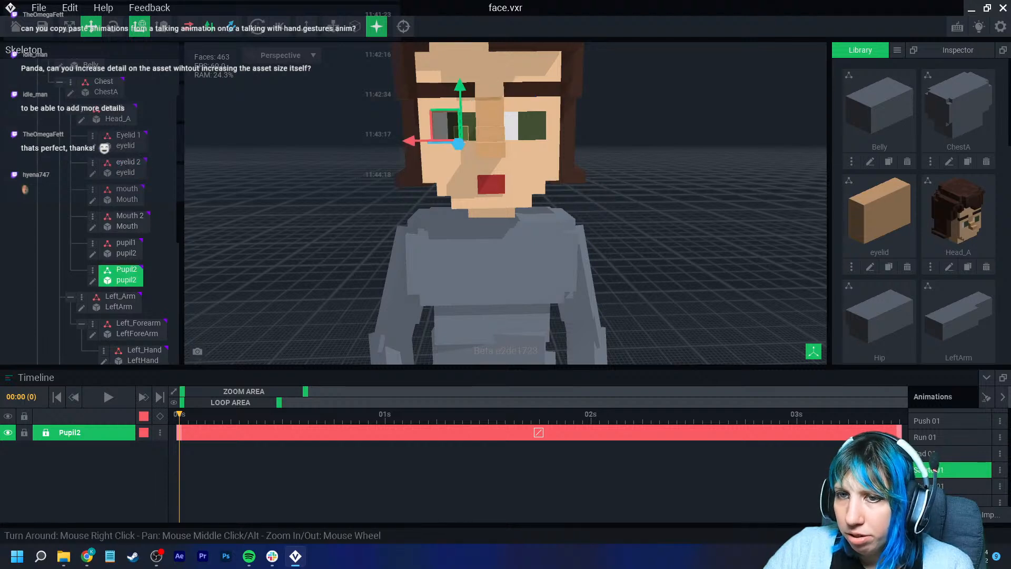
left_click(126, 247)
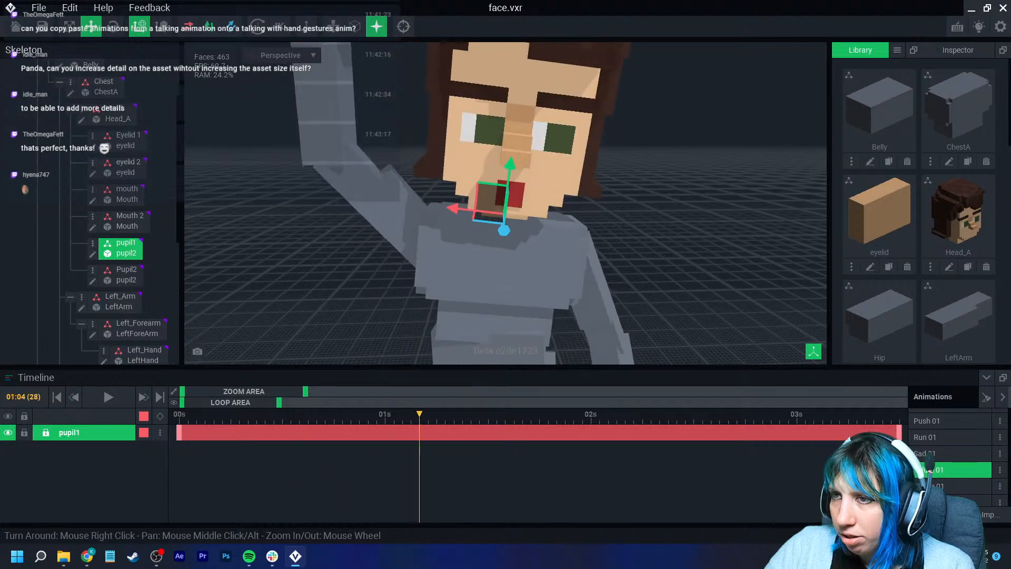
scroll(943, 461, "up", 1)
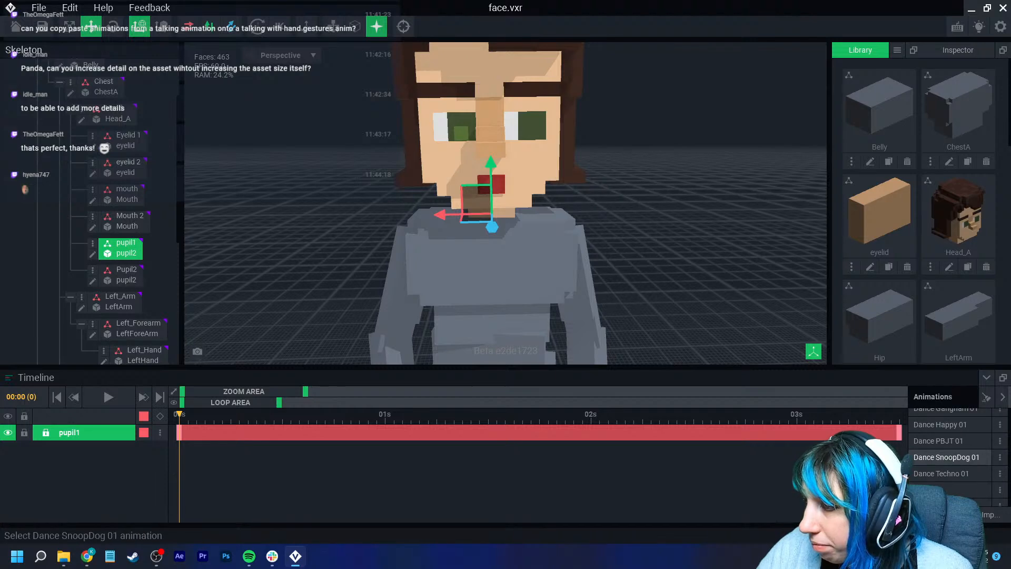
scroll(942, 466, "down", 5)
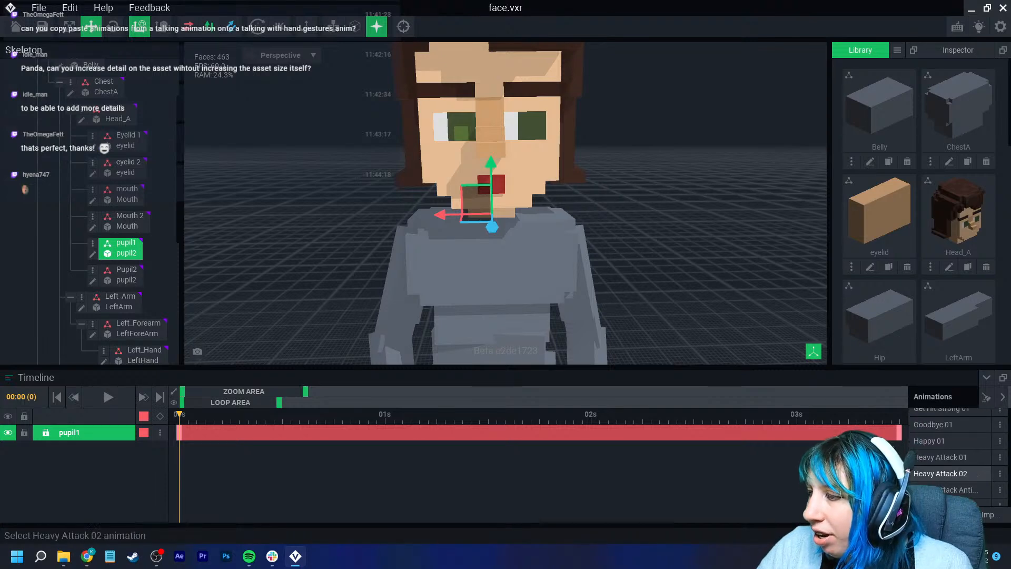
- Open the Idle animation from the animations list
scroll(942, 464, "up", 4)
scroll(942, 473, "down", 6)
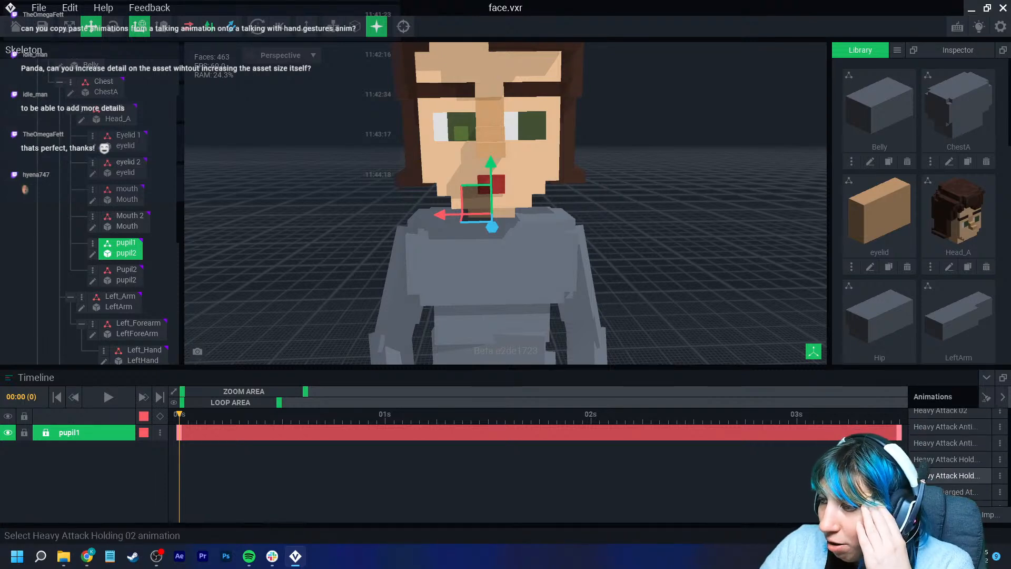
left_click(938, 437)
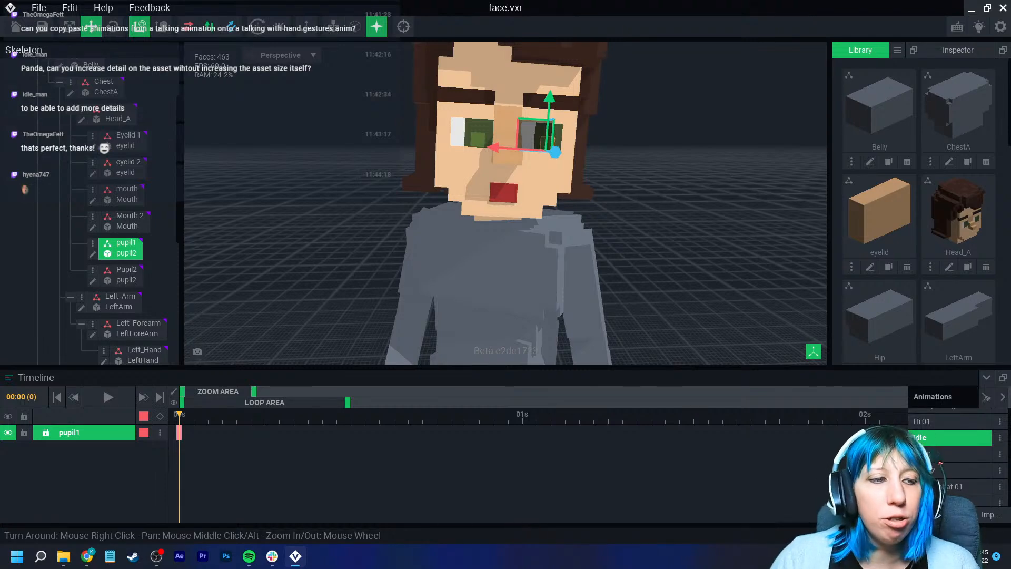
- Create a child node named Crown under the Head node
left_click(658, 184)
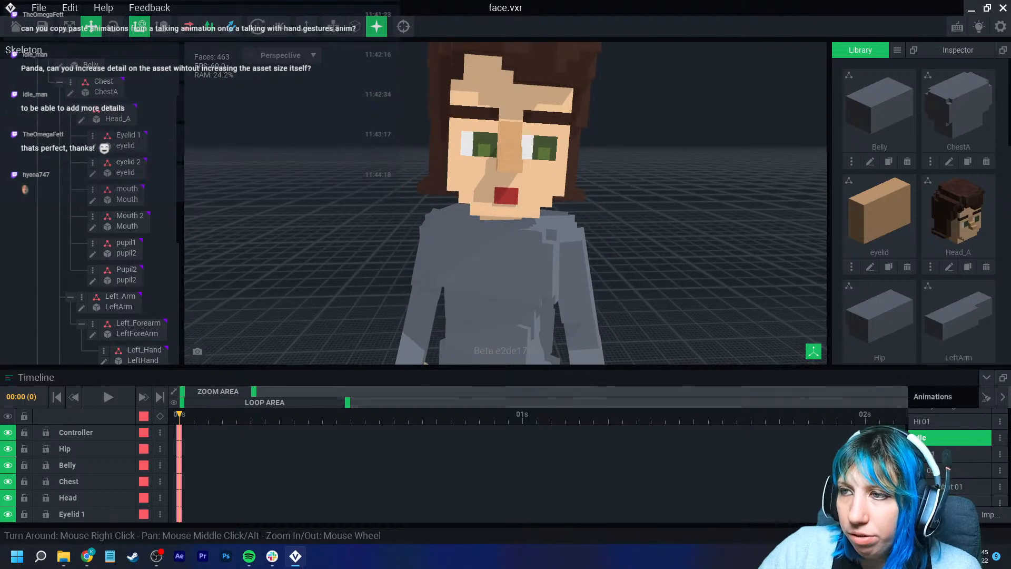
middle_click_drag(532, 179, 510, 215)
scroll(510, 216, "down", 1)
left_click(506, 100)
left_click(81, 186)
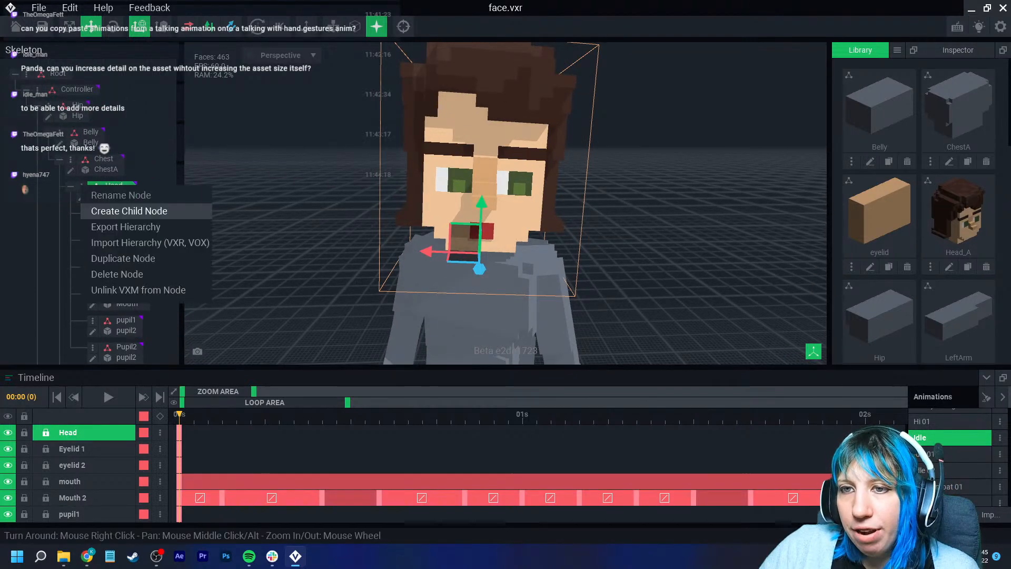
left_click(185, 207)
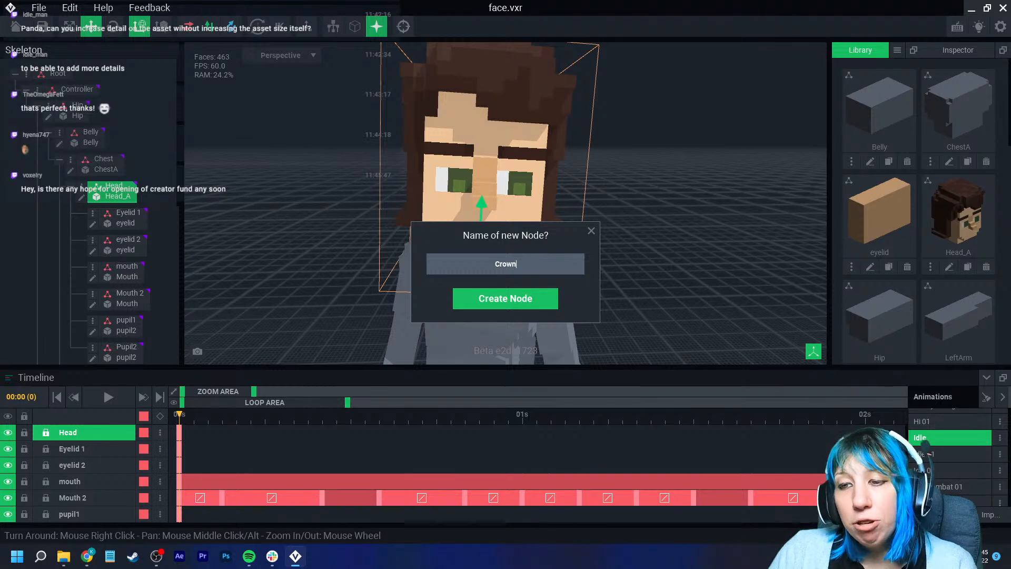
left_click(505, 299)
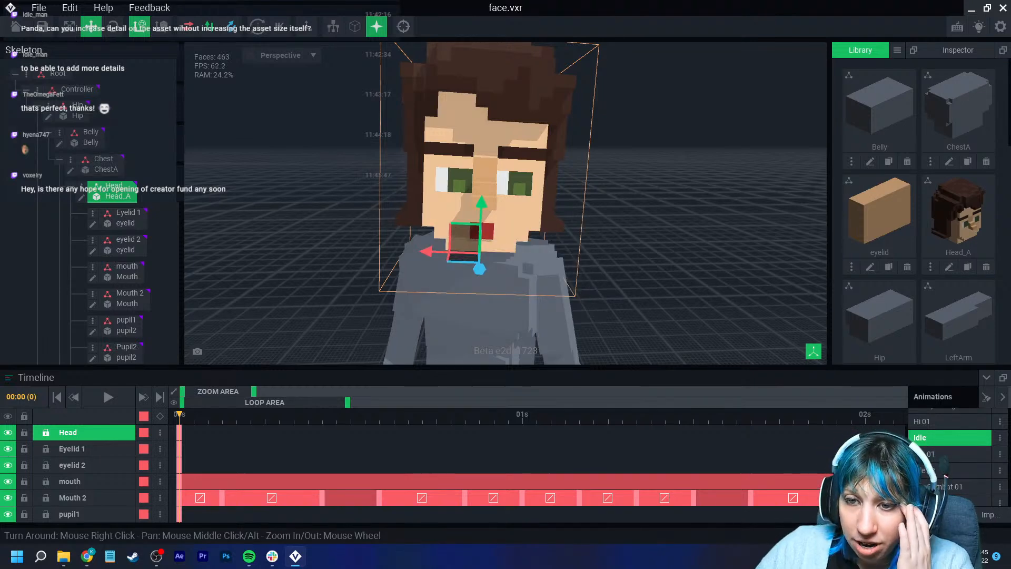
- Select the Crown node and create a new voxel model for it
scroll(125, 268, "down", 2)
scroll(125, 269, "down", 1)
left_click(126, 247)
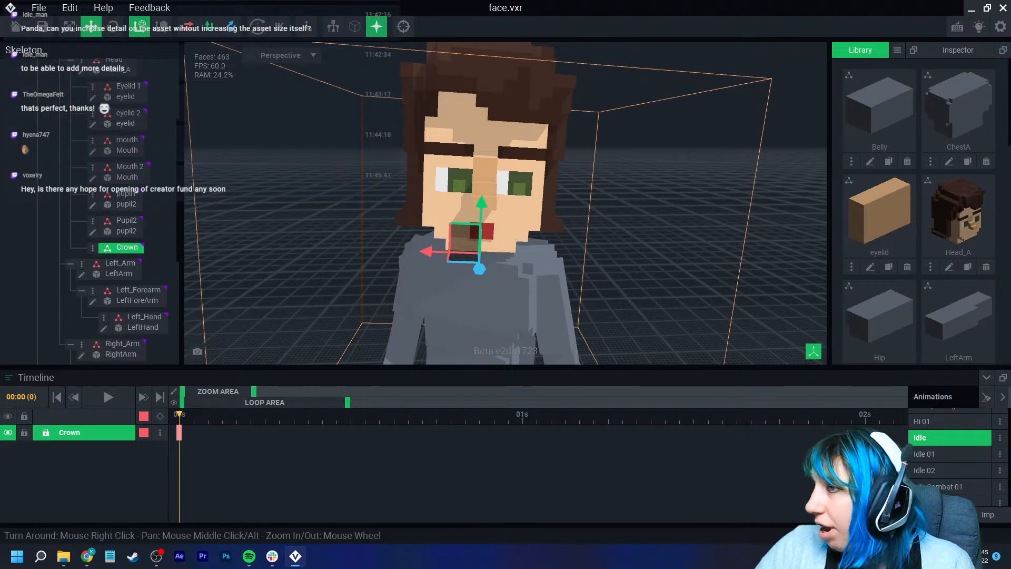
left_click(898, 50)
left_click(919, 61)
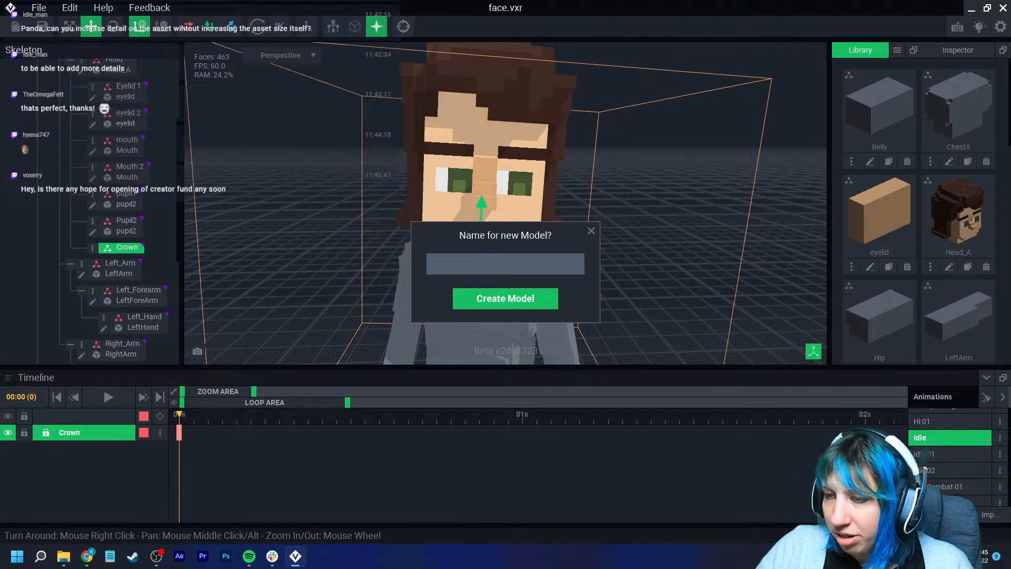
key("Return")
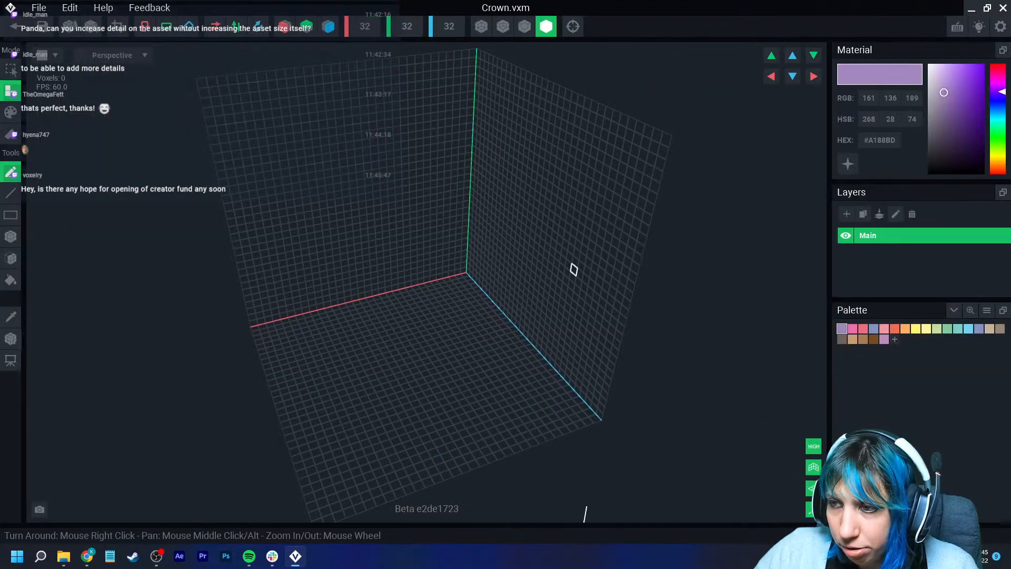
- Load the VE - the sandbox - biomes.png palette into the model
left_click(987, 311)
left_click(953, 342)
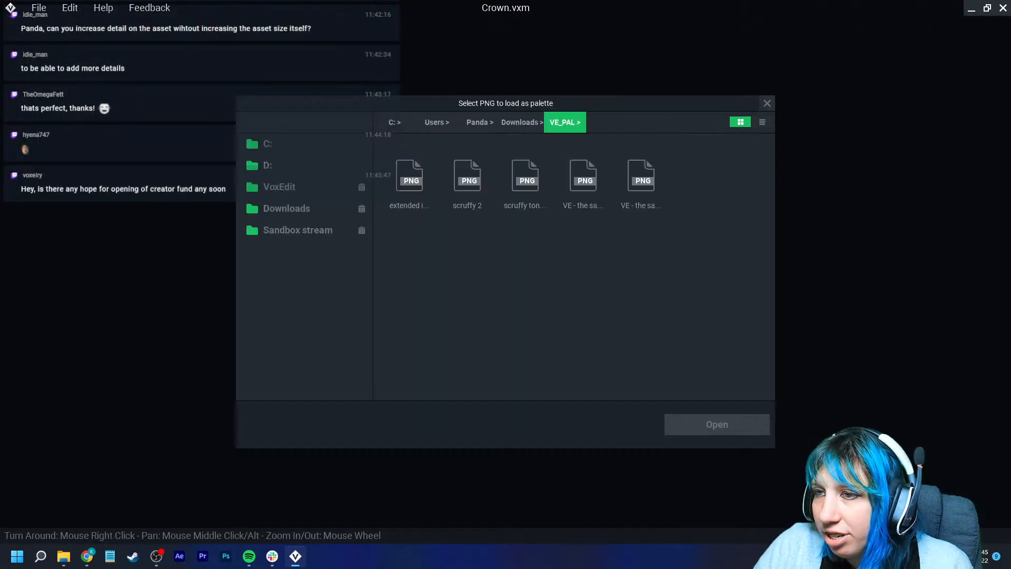
left_click(641, 176)
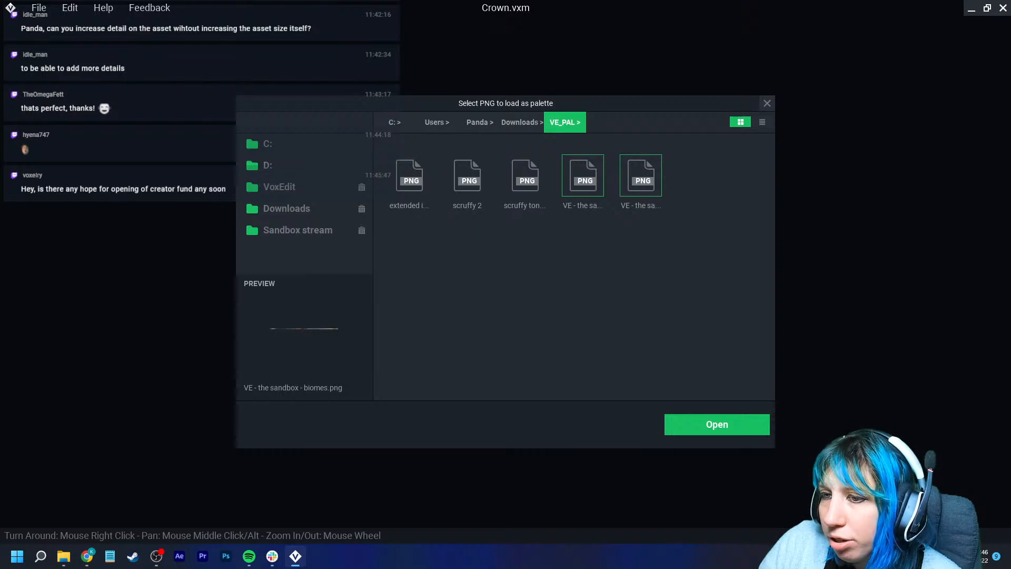
left_click(717, 424)
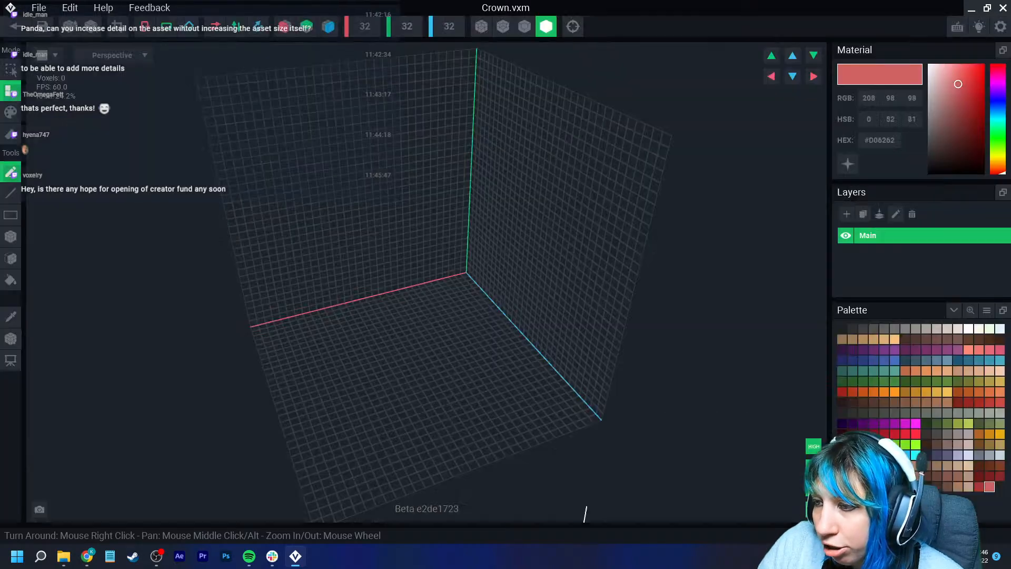
- Pick a gold colour, enable mirroring on two axes, and draw mirrored voxel bars on the floor
right_click_drag(320, 169, 325, 199)
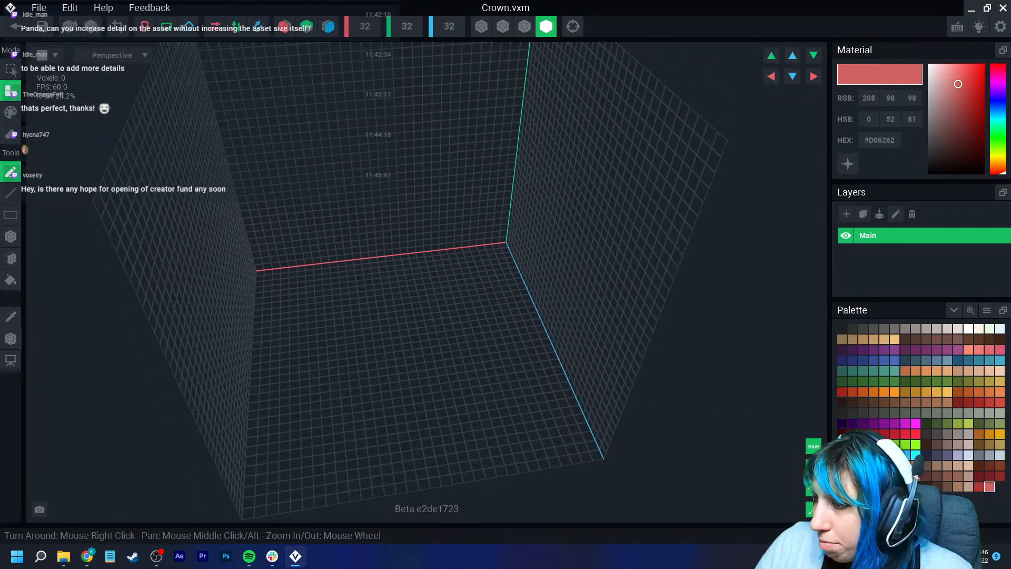
left_click(915, 392)
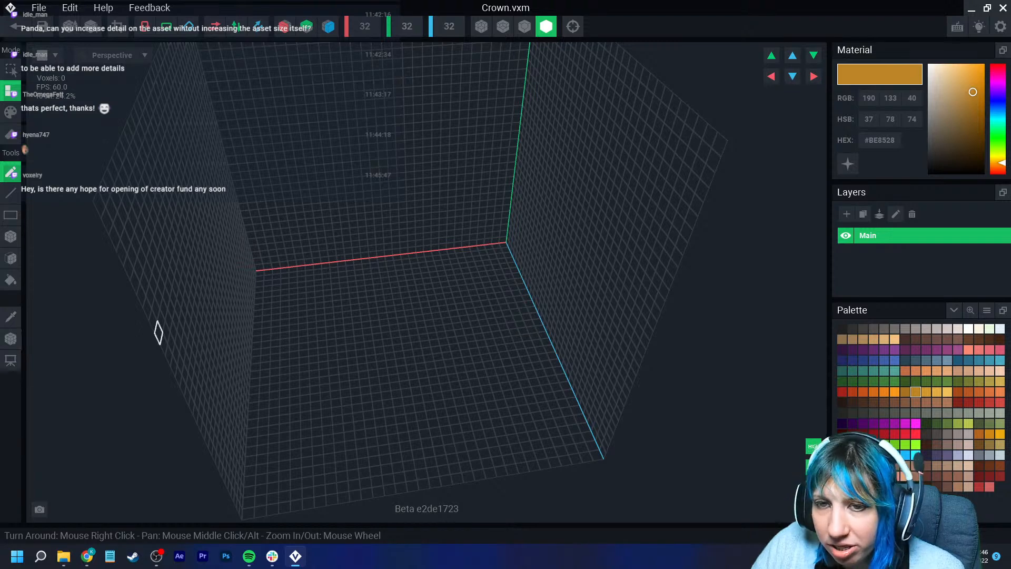
left_click(11, 236)
left_click(285, 26)
left_click(328, 26)
right_click_drag(394, 255, 406, 291)
left_click_drag(391, 295, 349, 315)
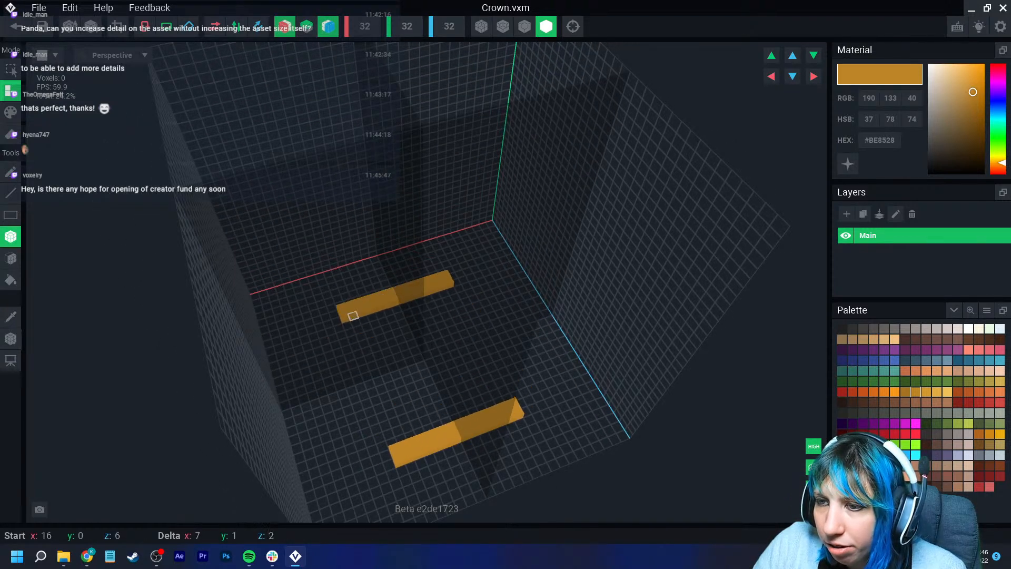
- Outline the crown's ring-shaped base in gold voxels
left_click(10, 172)
key("ctrl+z")
mouse_move(448, 287)
left_mouse_down()
mouse_move(345, 316)
mouse_move(326, 373)
mouse_move(335, 402)
left_mouse_up()
right_click_drag(339, 405, 348, 411)
scroll(357, 409, "up", 4)
left_click(11, 236)
mouse_move(334, 330)
left_mouse_down()
mouse_move(360, 421)
mouse_move(348, 419)
mouse_move(365, 439)
mouse_move(429, 477)
mouse_move(413, 478)
mouse_move(461, 468)
mouse_move(509, 482)
left_mouse_up()
key("ctrl+z")
middle_click_drag(355, 436, 353, 374)
left_click(320, 331)
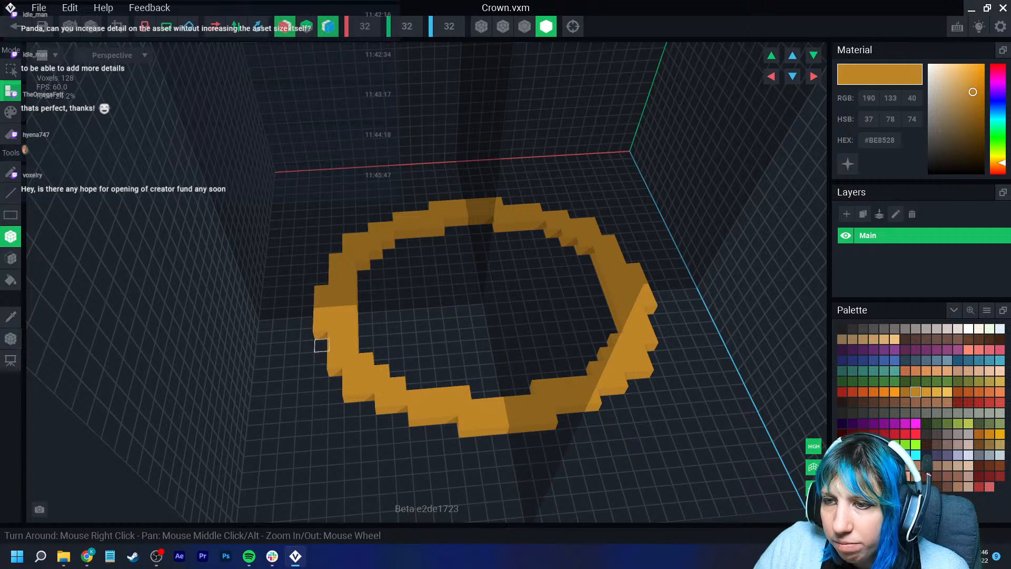
- Extrude the gold ring upward into the crown's walls
left_click(322, 345)
left_click(11, 258)
left_click(347, 304)
left_click(346, 312)
left_click(345, 320)
right_click_drag(345, 321, 348, 349)
left_click(524, 27)
right_click_drag(523, 211, 472, 425)
- Stack mirrored blocks on the walls to raise the crown's front points
left_click(11, 237)
left_click(328, 26)
left_click(285, 26)
left_click_drag(472, 429, 568, 460)
left_click_drag(567, 413, 474, 433)
left_click_drag(571, 390, 476, 408)
left_click_drag(577, 369, 483, 389)
left_click_drag(583, 345, 480, 366)
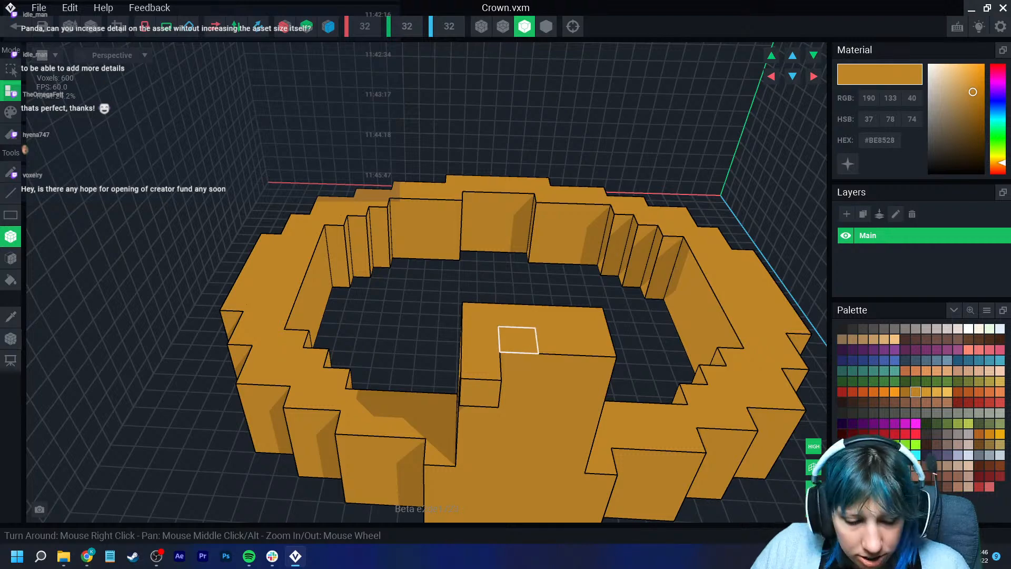
- Undo the last block and rebuild the raised front section of the crown
key("ctrl+z")
left_click(516, 316)
left_click(557, 341)
left_click(519, 340)
right_click_drag(551, 333, 463, 336)
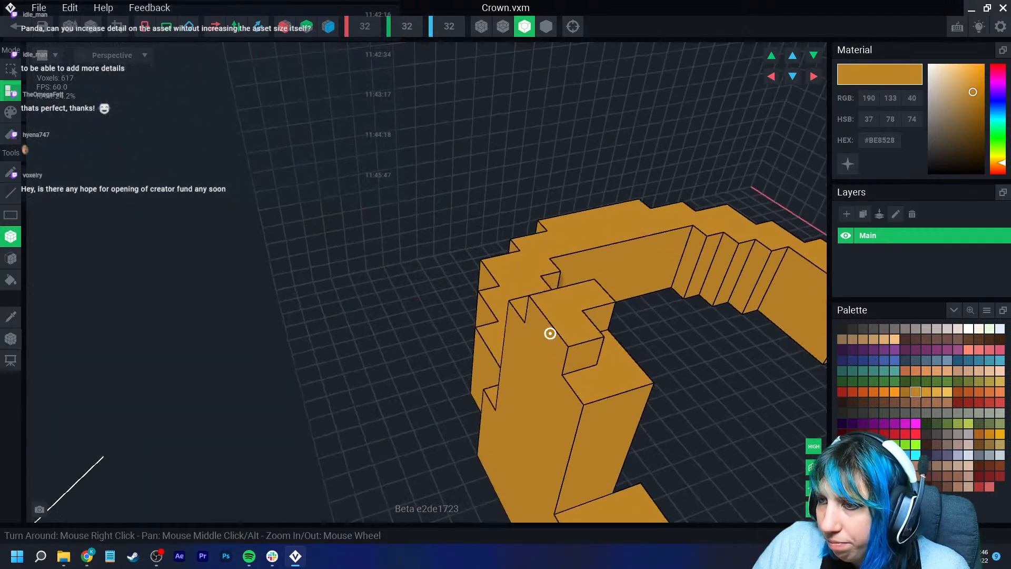
left_click(611, 344)
right_click_drag(611, 343, 436, 383)
right_click_drag(341, 325, 319, 320)
left_click(285, 26)
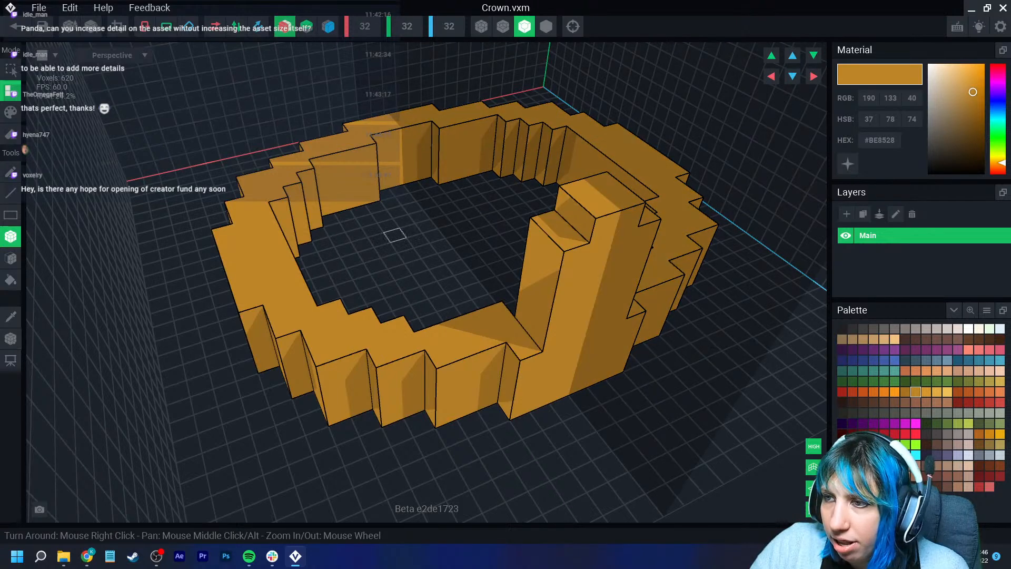
- Build up taller points around the crown's ring with added voxel blocks
right_click_drag(464, 253, 416, 243)
left_click_drag(272, 338, 322, 331)
mouse_move(314, 295)
left_mouse_down()
mouse_move(262, 304)
mouse_move(316, 308)
mouse_move(313, 296)
left_mouse_up()
right_click_drag(312, 327, 268, 306)
right_click_drag(316, 346, 332, 330)
left_click_drag(295, 371, 372, 404)
left_click_drag(319, 348, 339, 381)
right_click_drag(339, 381, 395, 344)
left_click_drag(421, 326, 419, 347)
scroll(505, 422, "down", 5)
middle_click_drag(506, 423, 469, 362)
right_click_drag(469, 362, 479, 364)
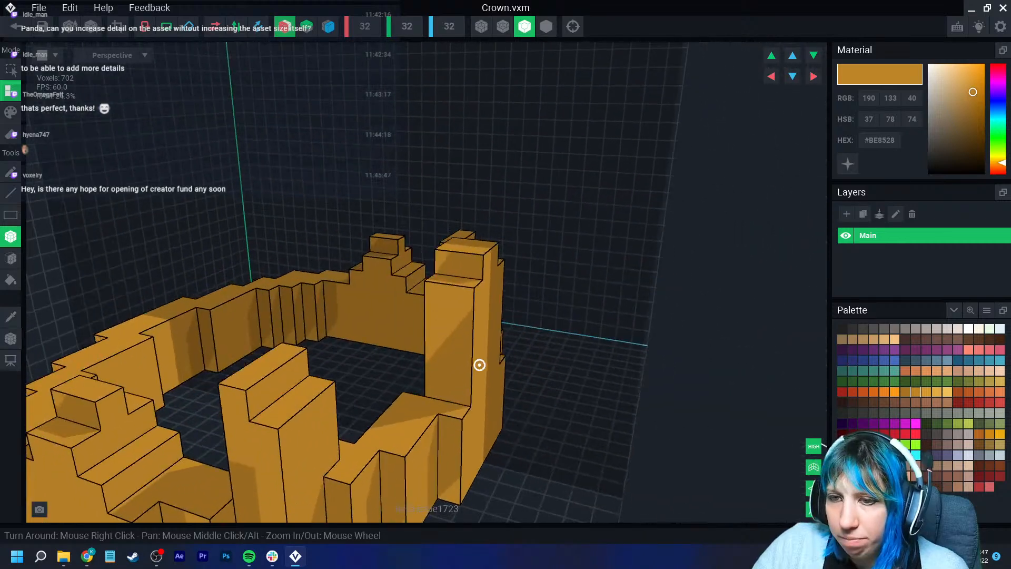
- Add more voxel blocks to shape the crown's central and side peaks
scroll(300, 457, "down", 3)
right_click_drag(309, 447, 311, 438)
right_click_drag(359, 393, 358, 396)
left_click_drag(276, 430, 296, 449)
right_click_drag(363, 403, 367, 396)
left_click_drag(460, 384, 463, 447)
right_click_drag(482, 408, 485, 405)
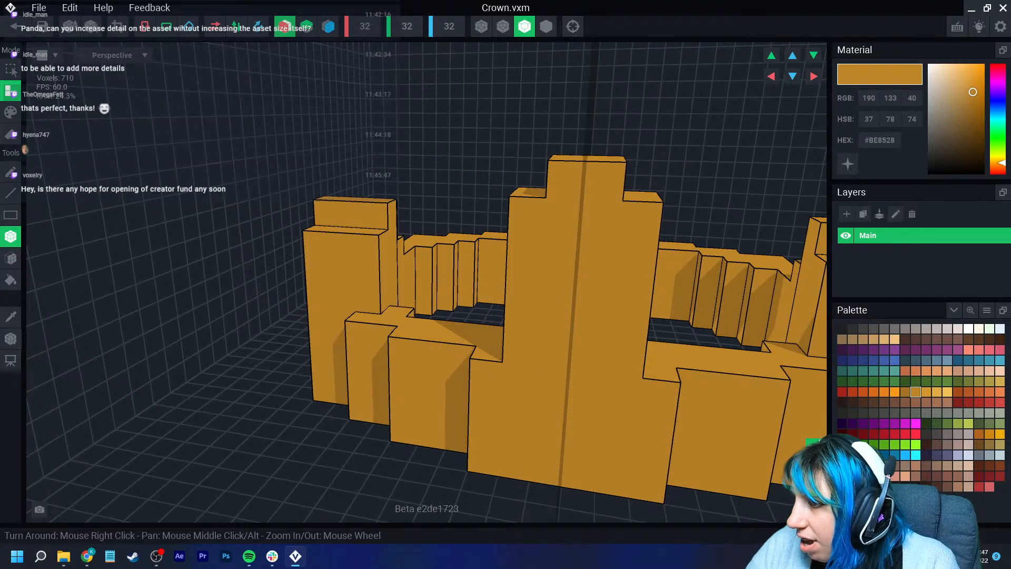
- Pick a dark red colour and paint a square gem on the crown's central peak
left_click(874, 434)
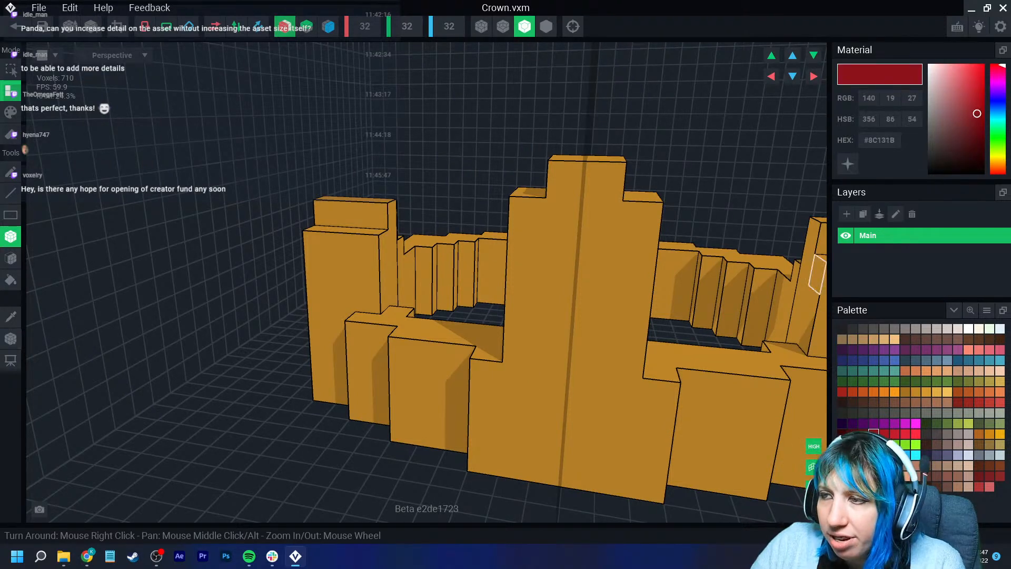
left_click(285, 27)
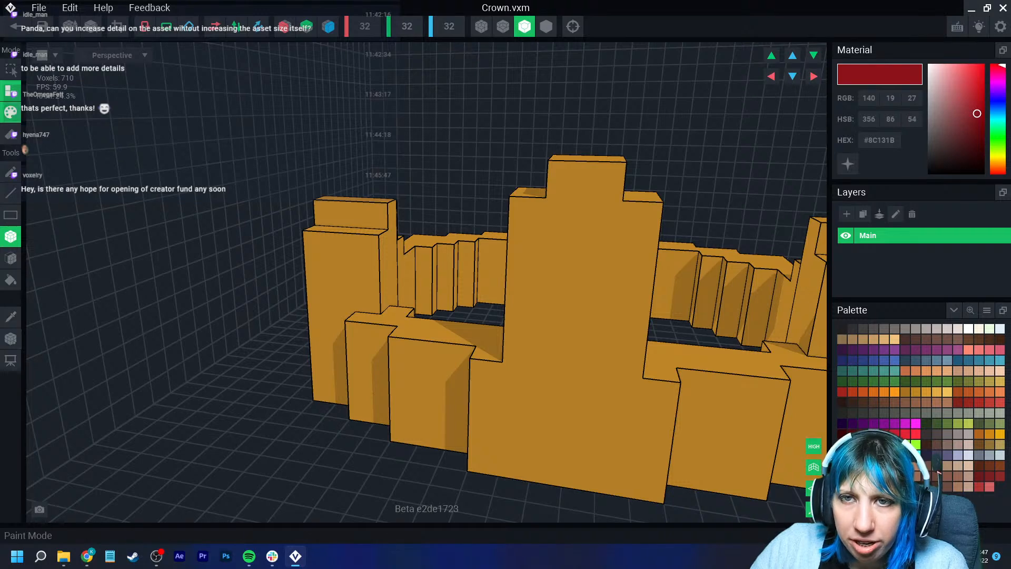
left_click(10, 112)
right_click_drag(605, 338, 583, 317)
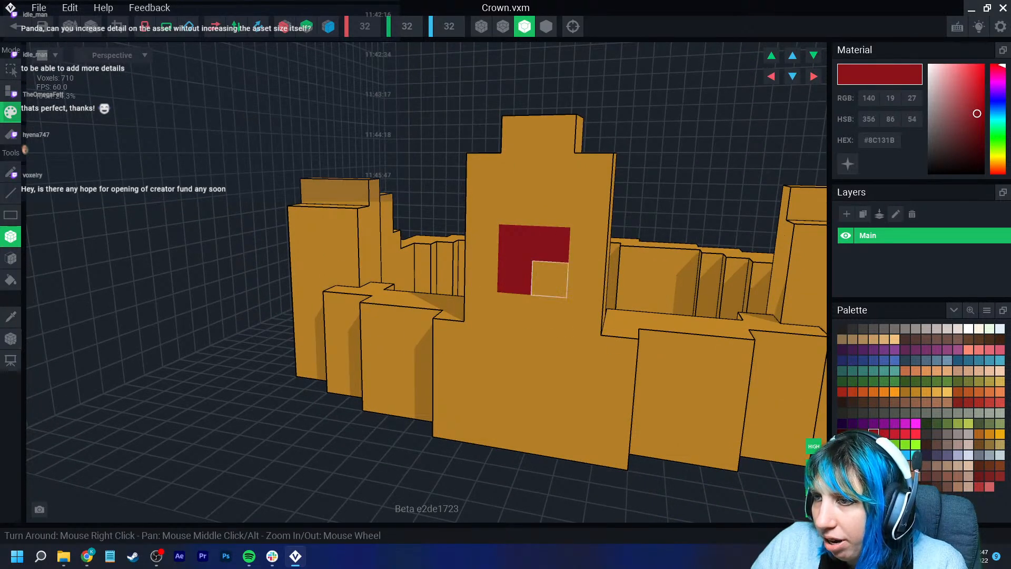
left_click_drag(514, 277, 549, 280)
right_click_drag(519, 320, 543, 333)
- Paint red gems on the crown's side peaks and back
left_click(258, 240)
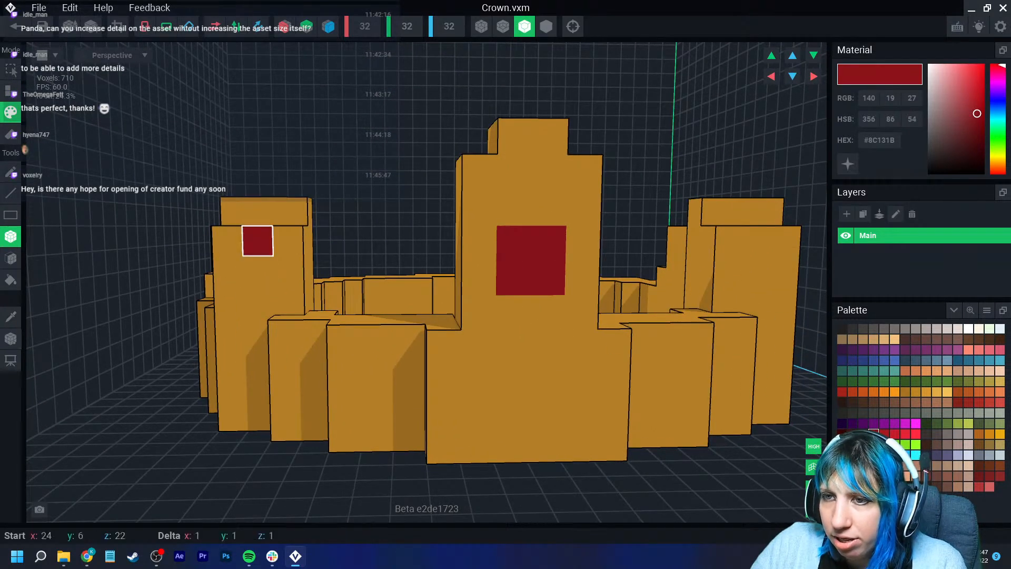
left_click(758, 241)
scroll(544, 366, "down", 3)
right_click_drag(544, 365, 237, 331)
middle_click_drag(237, 332, 359, 308)
left_click_drag(325, 346, 360, 345)
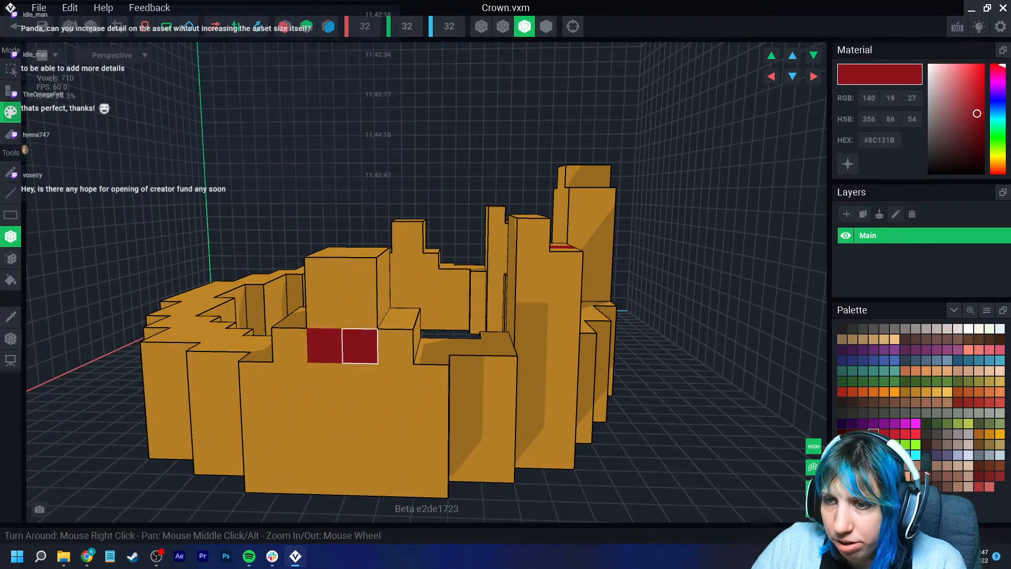
- Paint further red gems on the peaks around the crown's other side
right_click_drag(658, 363, 469, 402)
scroll(477, 402, "down", 4)
right_click_drag(726, 264, 612, 315)
middle_click_drag(613, 315, 369, 259)
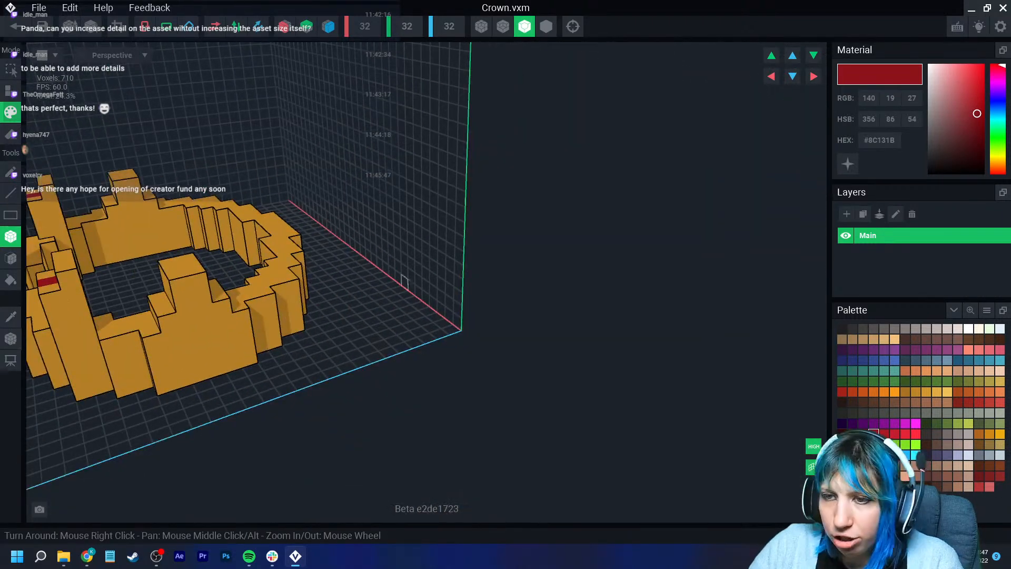
mouse_move(186, 317)
left_mouse_down()
mouse_move(206, 314)
mouse_move(208, 328)
left_mouse_up()
right_click_drag(208, 328, 341, 309)
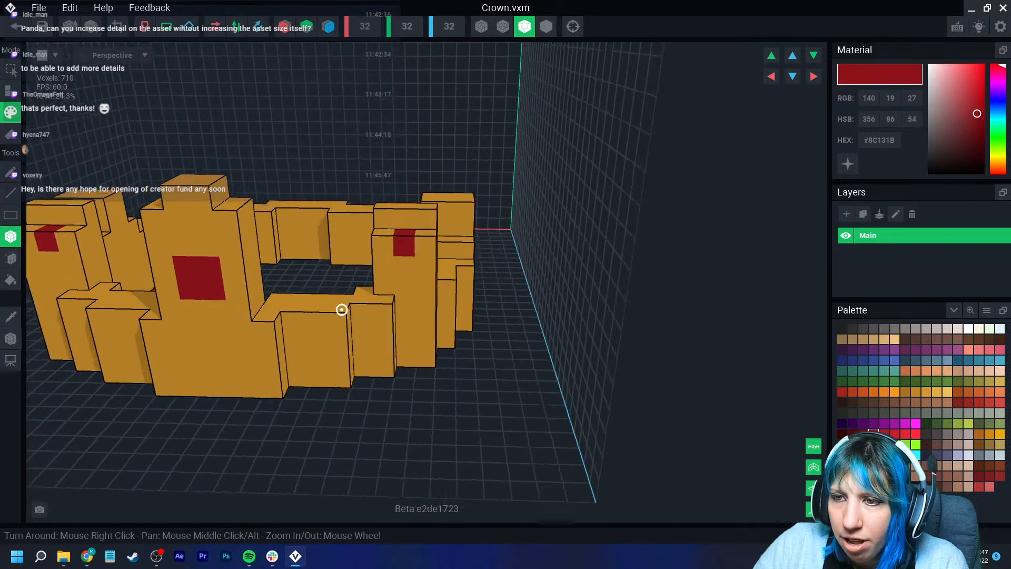
middle_click_drag(341, 309, 380, 313)
- Pick an off-white colour and paint white jewels along the crown's front band
left_click(937, 328)
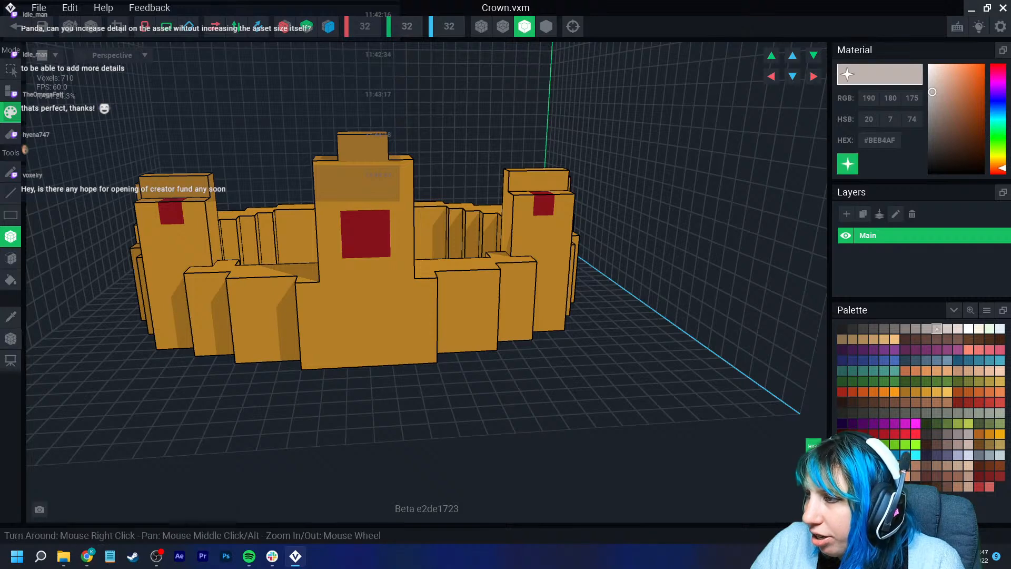
left_click(285, 26)
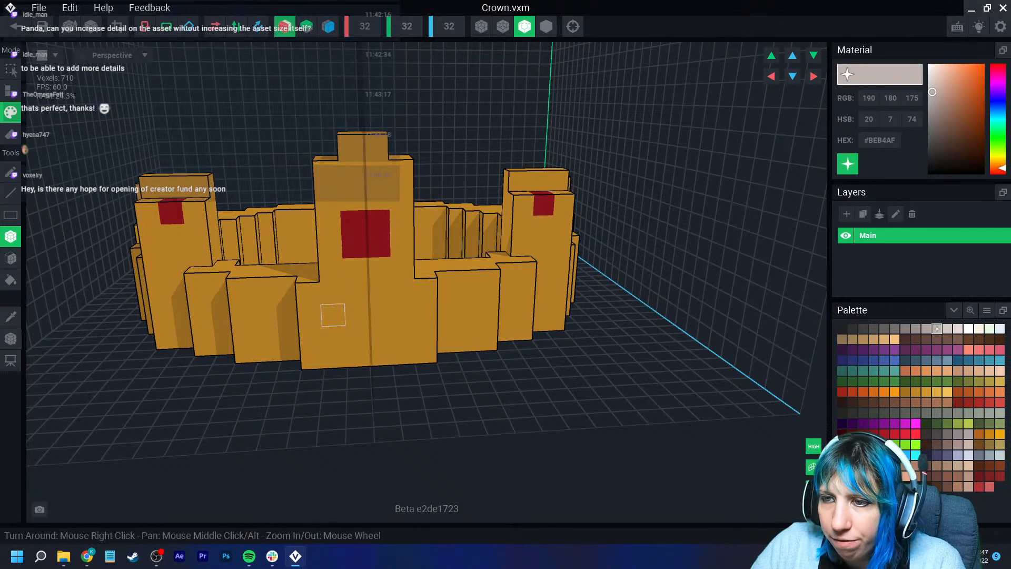
left_click(199, 305)
right_click_drag(202, 323, 446, 291)
right_click_drag(342, 280, 337, 278)
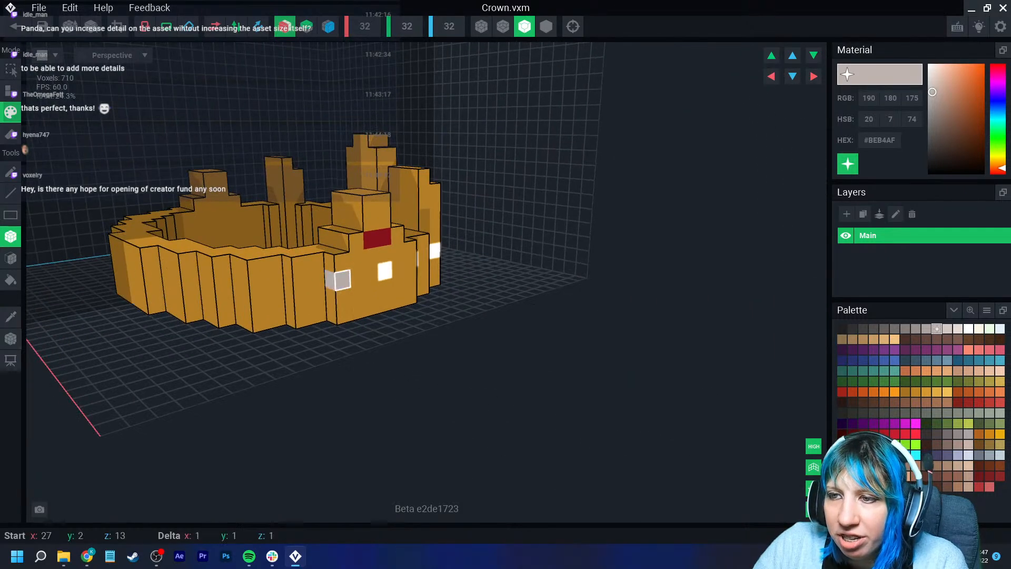
- Paint more white jewels around the rest of the crown's band
left_click(254, 288)
right_click_drag(254, 290, 358, 294)
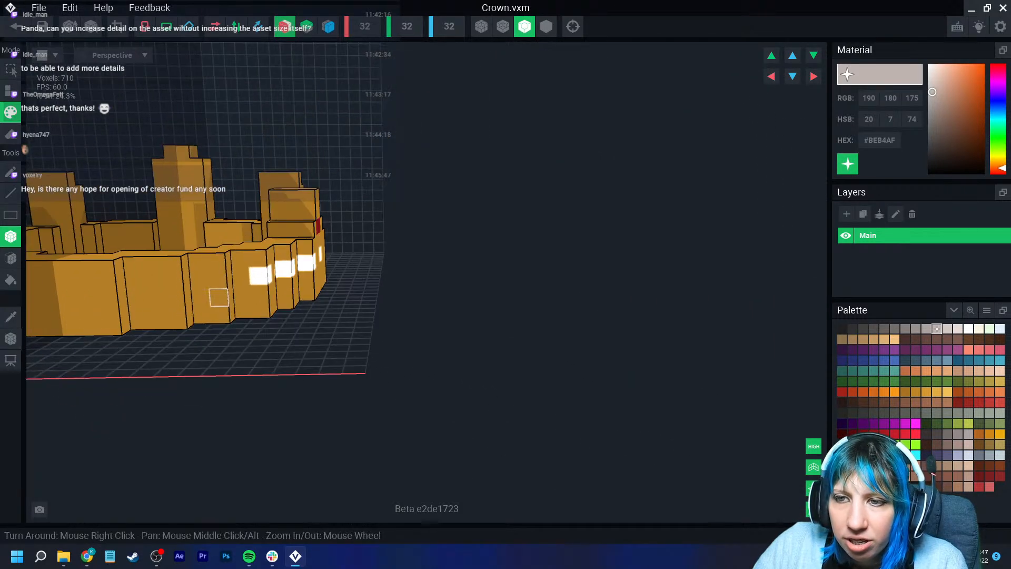
left_click(221, 297)
right_click_drag(199, 280, 310, 301)
right_click_drag(246, 287, 307, 224)
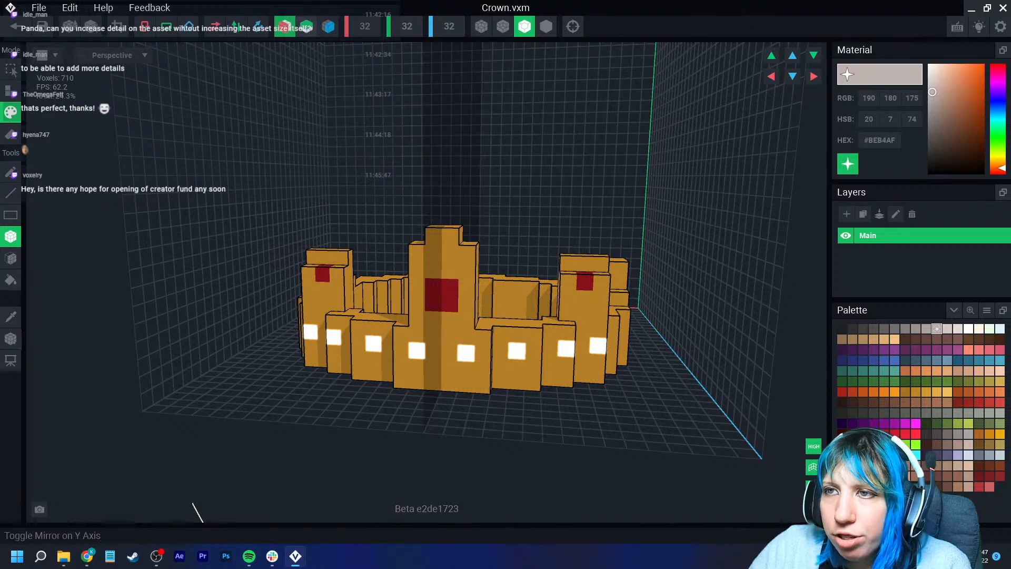
- Crop the crown's canvas to fit its voxels, then save the crown model and return to the character rig
left_click(117, 26)
left_click(10, 339)
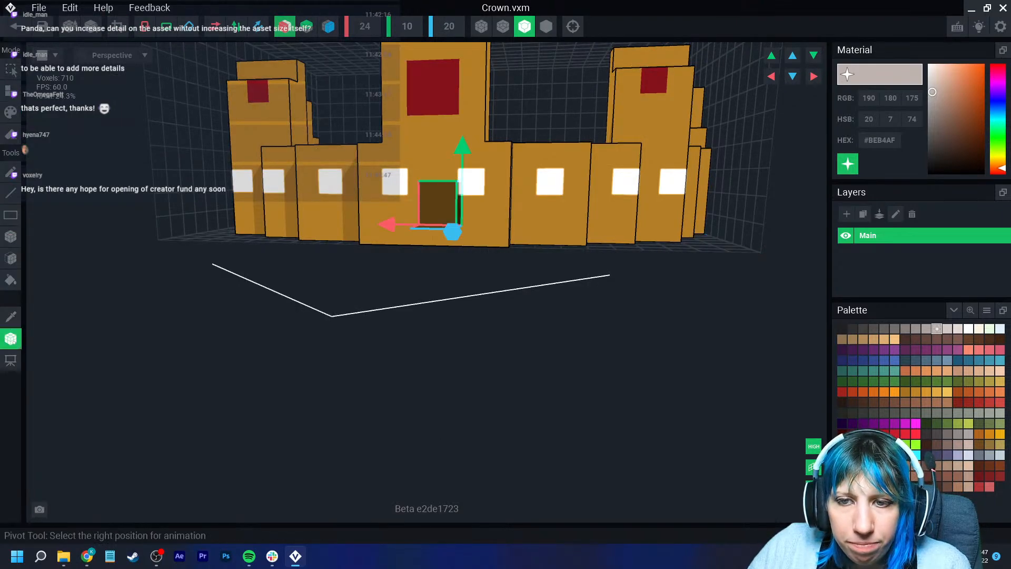
left_click(15, 26)
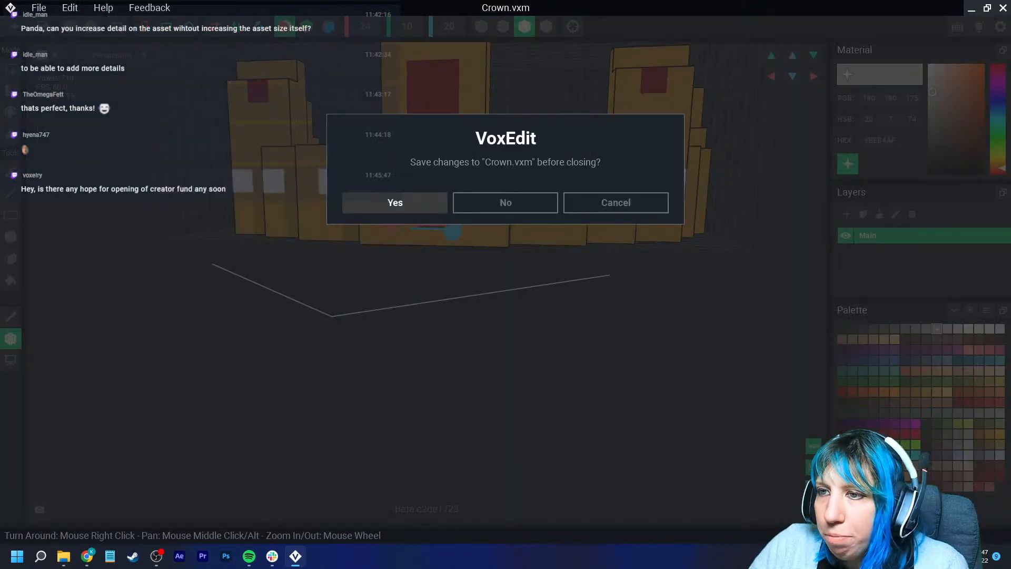
left_click(395, 203)
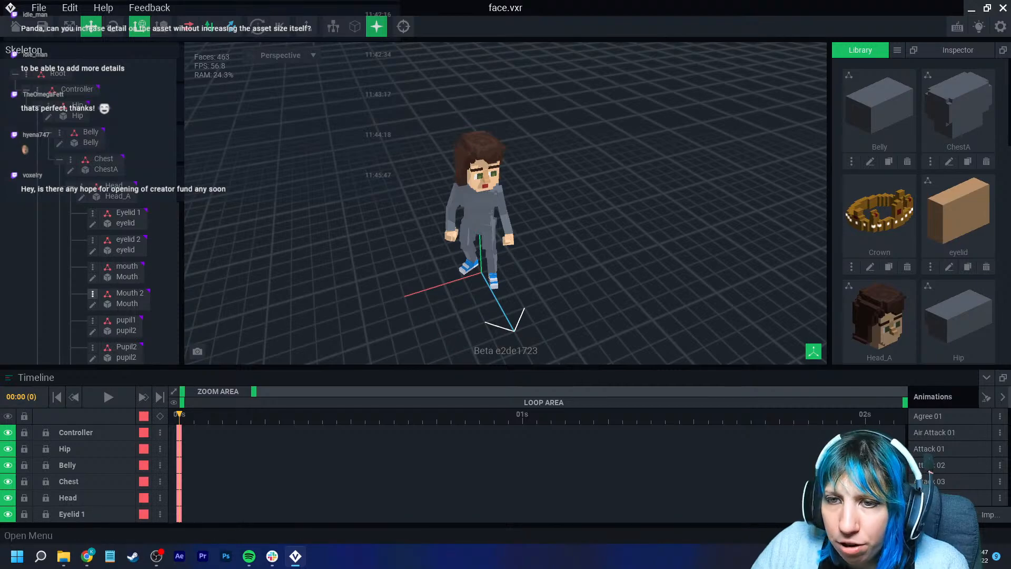
- Add the crown model from the library into the character's skeleton as a new node
scroll(95, 291, "down", 2)
left_click_drag(879, 211, 126, 270)
right_click_drag(552, 231, 700, 211)
scroll(700, 211, "up", 3)
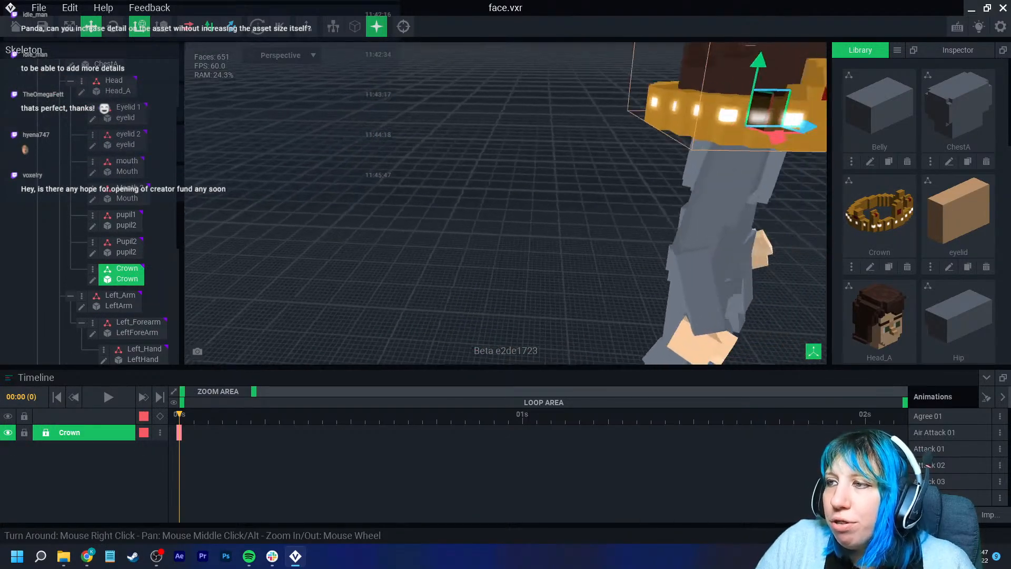
- Move the crown node into place on top of the character's head
middle_click_drag(763, 131, 438, 227)
left_click_drag(434, 221, 435, 222)
left_click(425, 185)
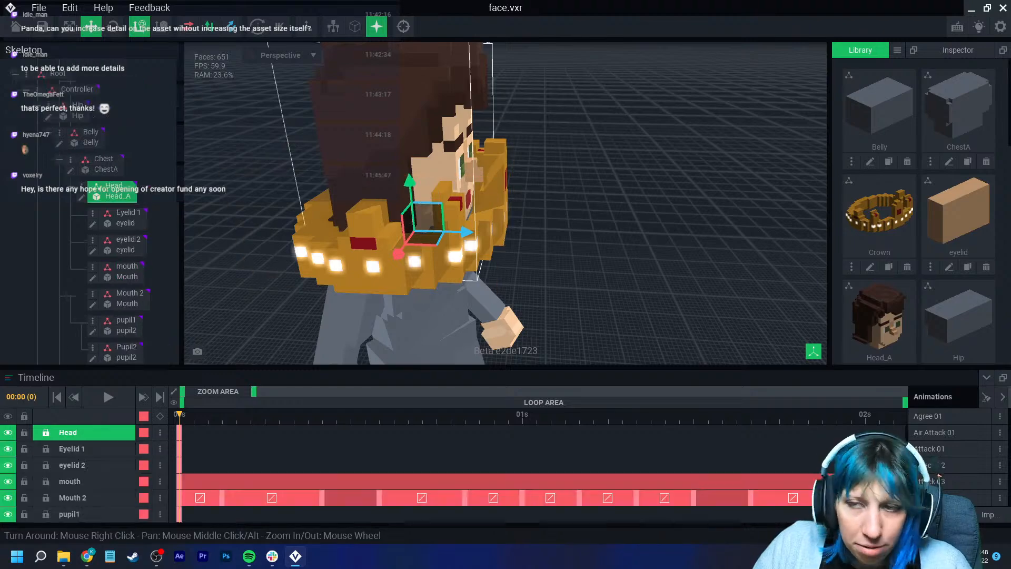
scroll(126, 324, "down", 2)
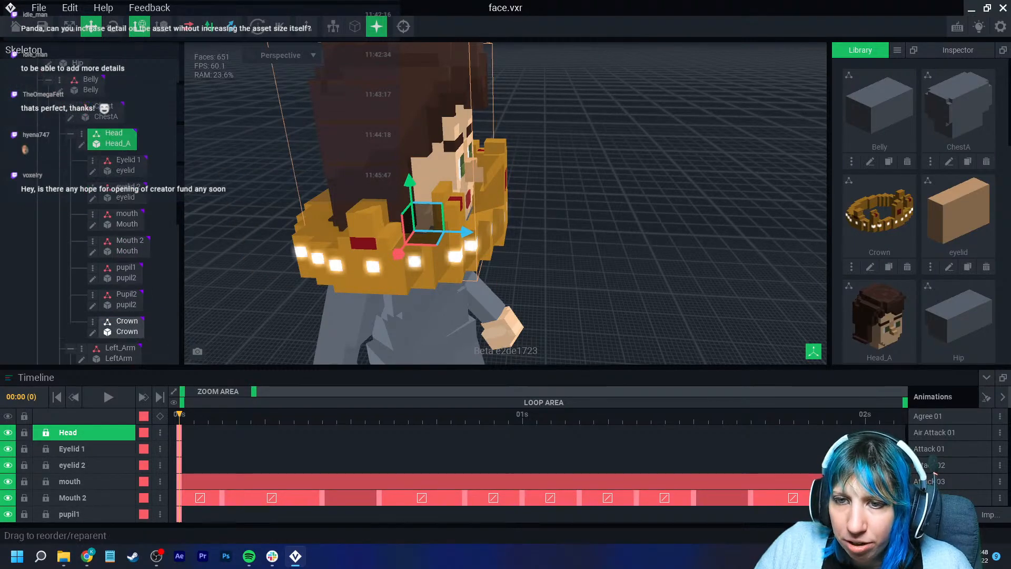
left_click(124, 274)
middle_click_drag(433, 221, 432, 301)
left_click_drag(407, 265, 401, 128)
right_click_drag(404, 142, 369, 136)
- Open the crown model for editing in the voxel editor
left_click(92, 280)
right_click_drag(413, 253, 458, 290)
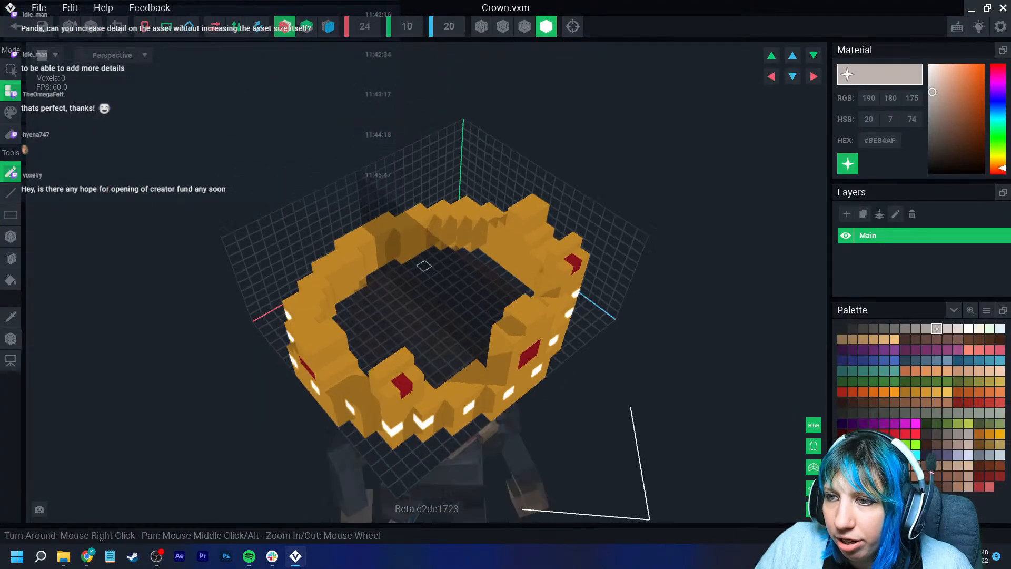
middle_click_drag(415, 258, 364, 173)
left_click(524, 26)
left_click(546, 26)
right_click_drag(470, 129, 455, 120)
scroll(456, 120, "up", 3)
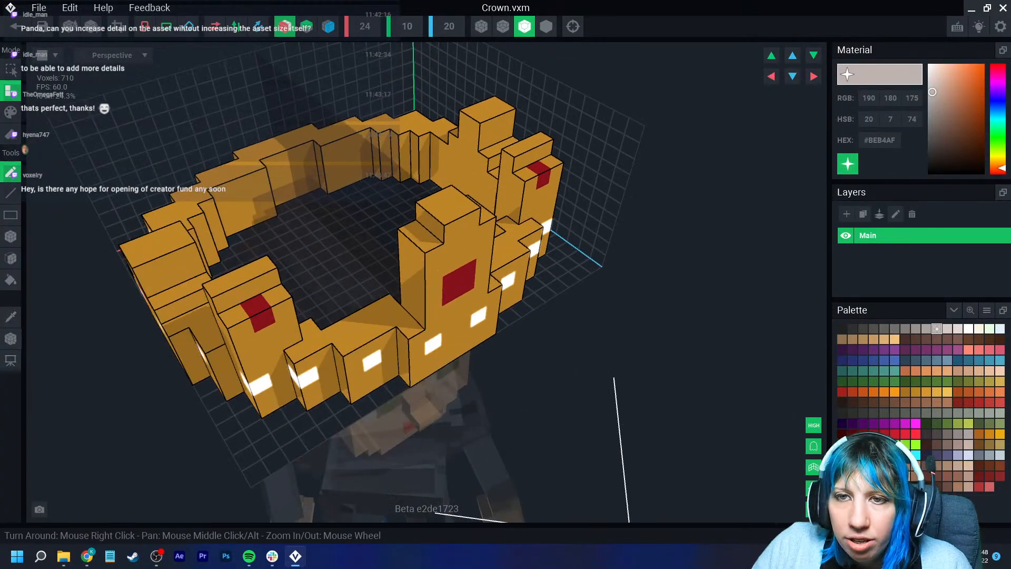
- Erase the crown's whole gold body with the fill eraser
left_click(10, 134)
left_click(10, 279)
left_click(258, 313)
left_click(237, 325)
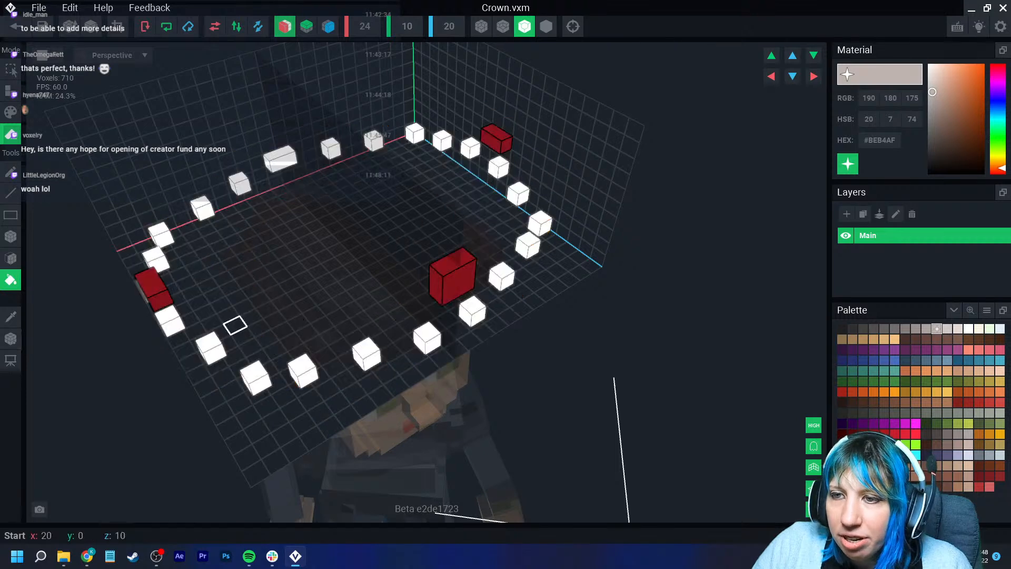
- Erase the remaining white and red jewel voxels one by one to empty the canvas
left_click(151, 288)
left_click(170, 321)
left_click(152, 288)
left_click(157, 260)
left_click(160, 236)
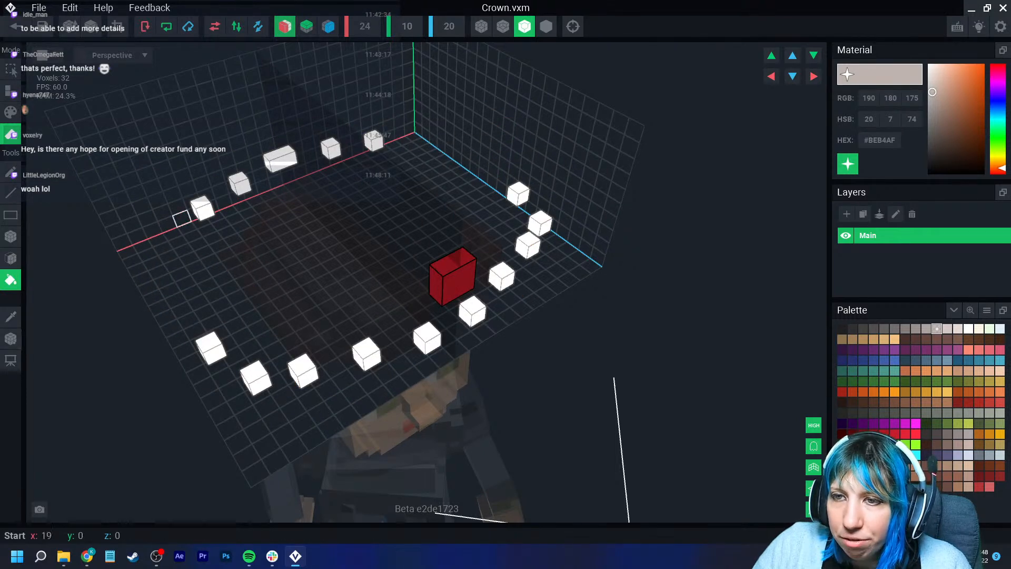
left_click(203, 208)
left_click(240, 183)
left_click(279, 158)
left_click(256, 378)
left_click(211, 348)
left_click(303, 371)
left_click(366, 354)
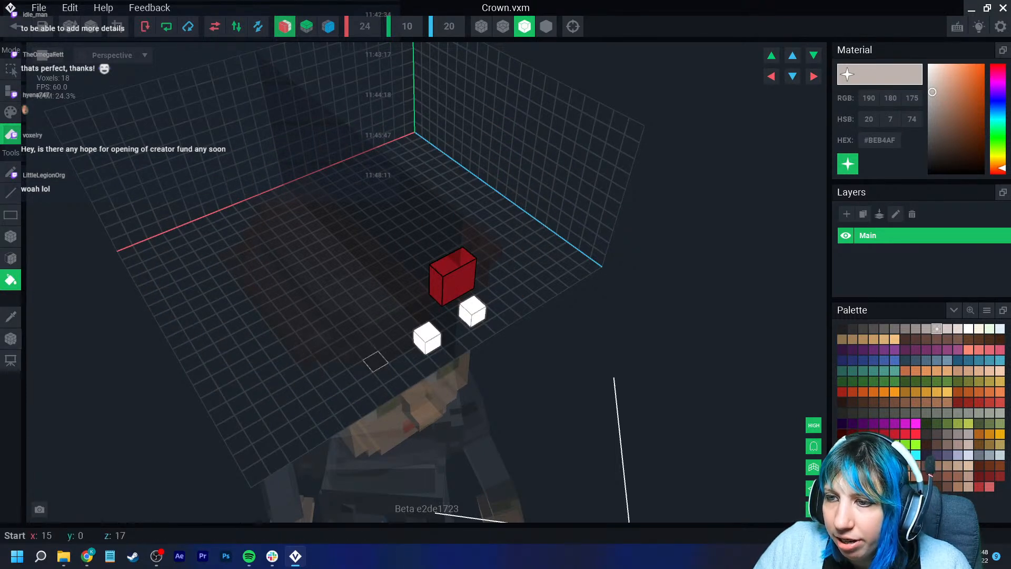
left_click(452, 279)
mouse_move(449, 300)
right_mouse_down()
mouse_move(420, 307)
mouse_move(437, 345)
right_mouse_up()
scroll(437, 345, "up", 2)
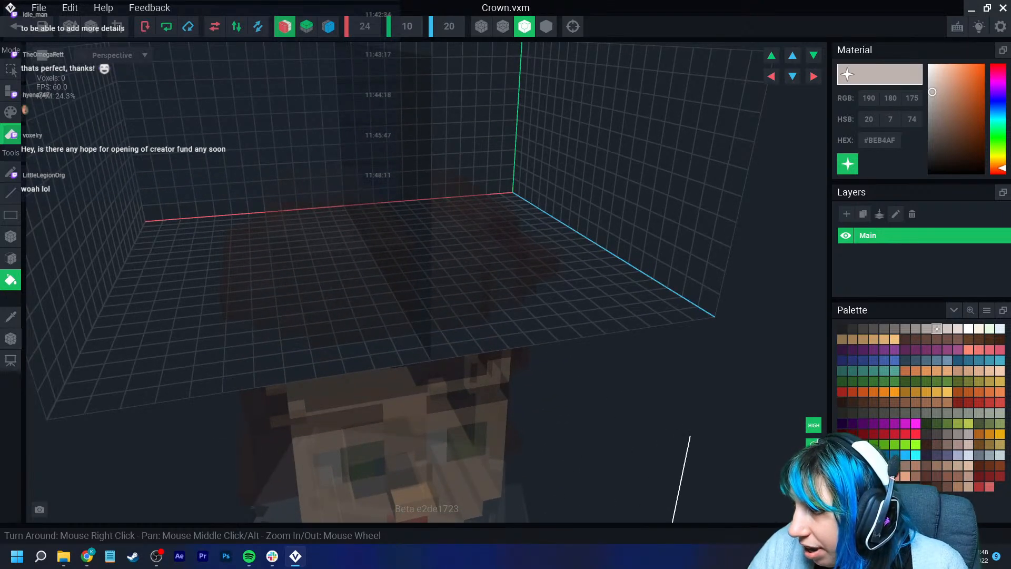
- Pick the gold colour, turn on mirroring and draw gold voxel lines for the front and back of a new crown base
left_click(905, 391)
left_click(328, 26)
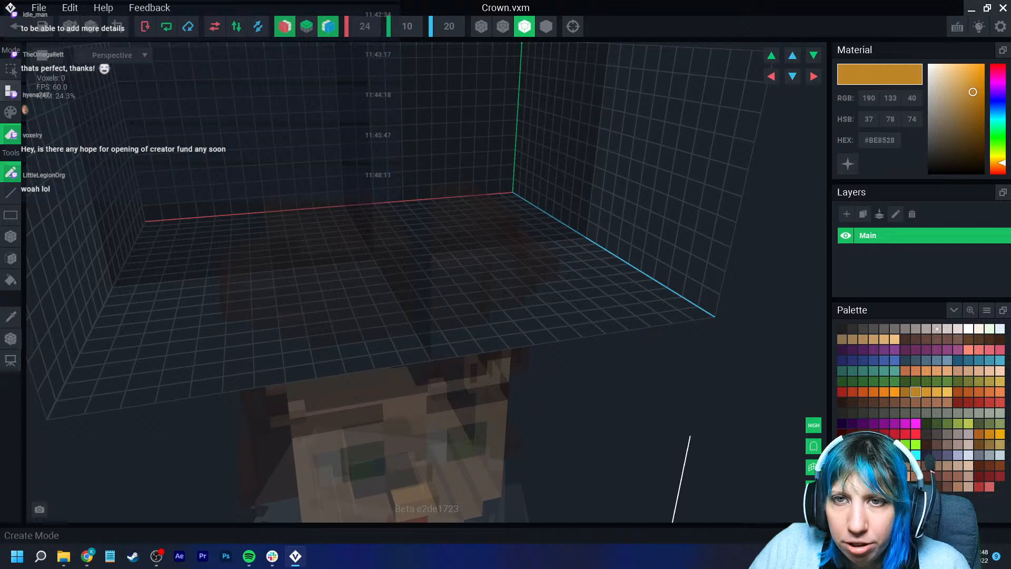
left_click(10, 91)
right_click_drag(285, 226, 330, 273)
right_click_drag(421, 372, 458, 375)
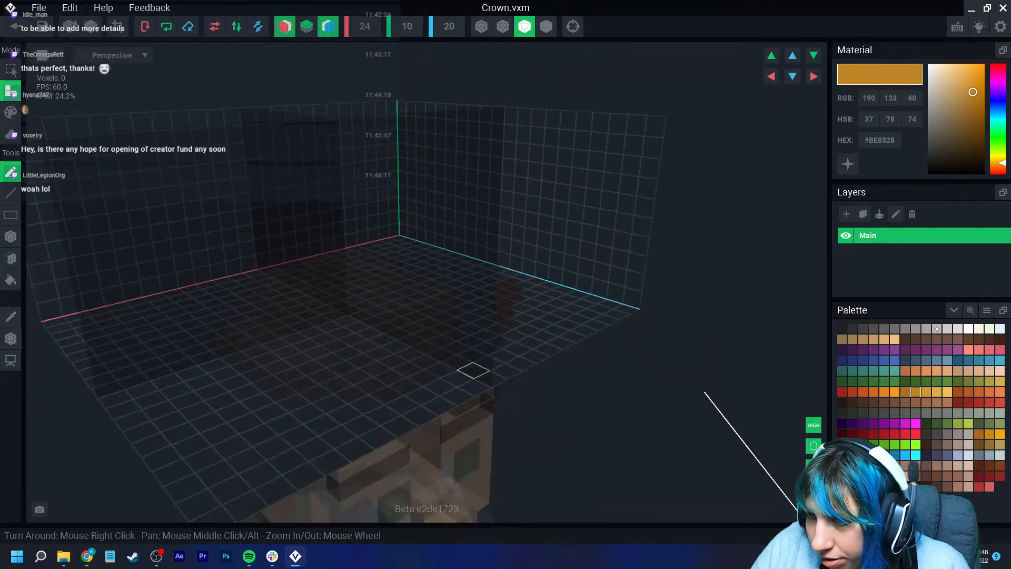
left_click(458, 375)
mouse_move(457, 378)
left_mouse_down()
mouse_move(407, 386)
mouse_move(408, 399)
left_mouse_up()
key("ctrl+z")
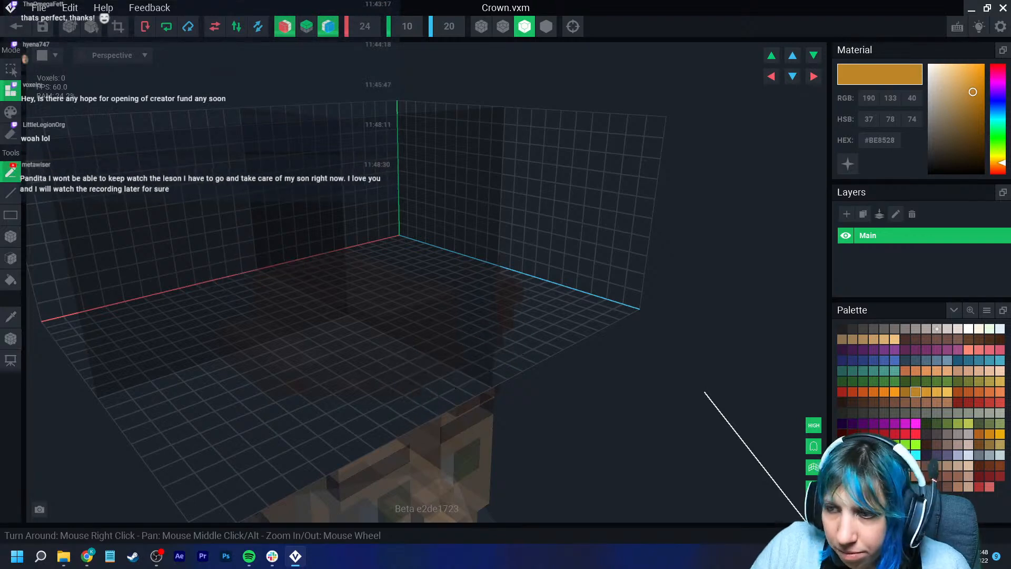
left_click_drag(457, 378, 408, 395)
right_click_drag(408, 395, 379, 411)
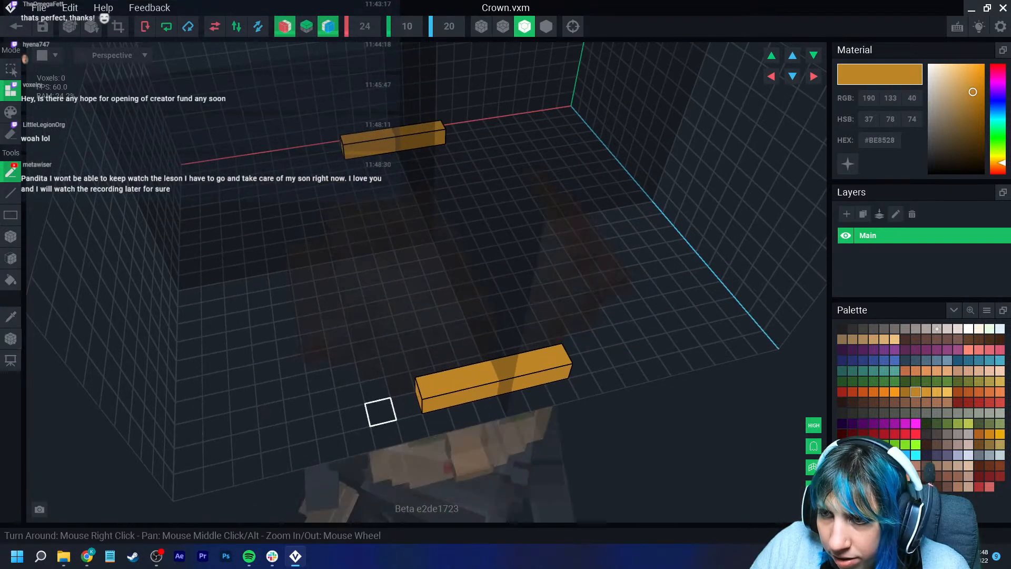
- Add corner voxels to close the gold outline into a complete ring
left_click(373, 377)
left_click(342, 362)
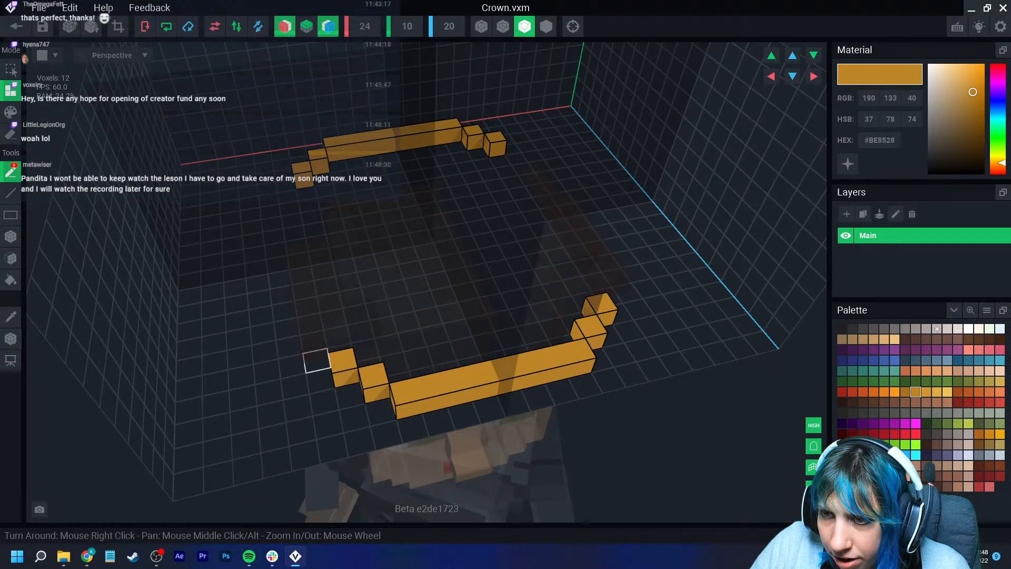
left_click(314, 347)
left_click_drag(290, 346, 277, 268)
right_click_drag(304, 293, 297, 291)
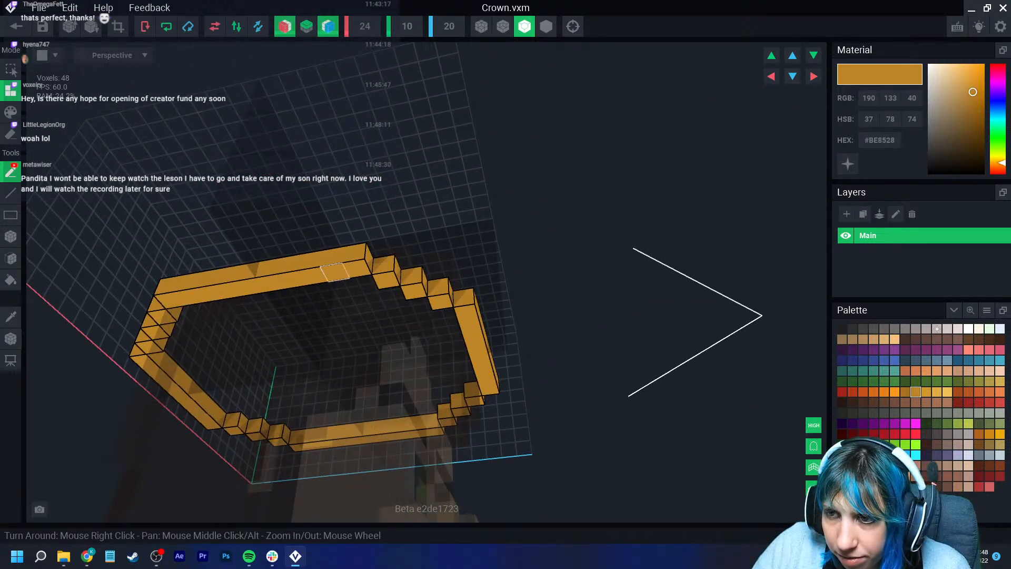
mouse_move(238, 221)
right_mouse_down()
mouse_move(259, 273)
mouse_move(223, 278)
right_mouse_up()
- Extrude the gold ring upward to build up the crown's band
left_click(11, 258)
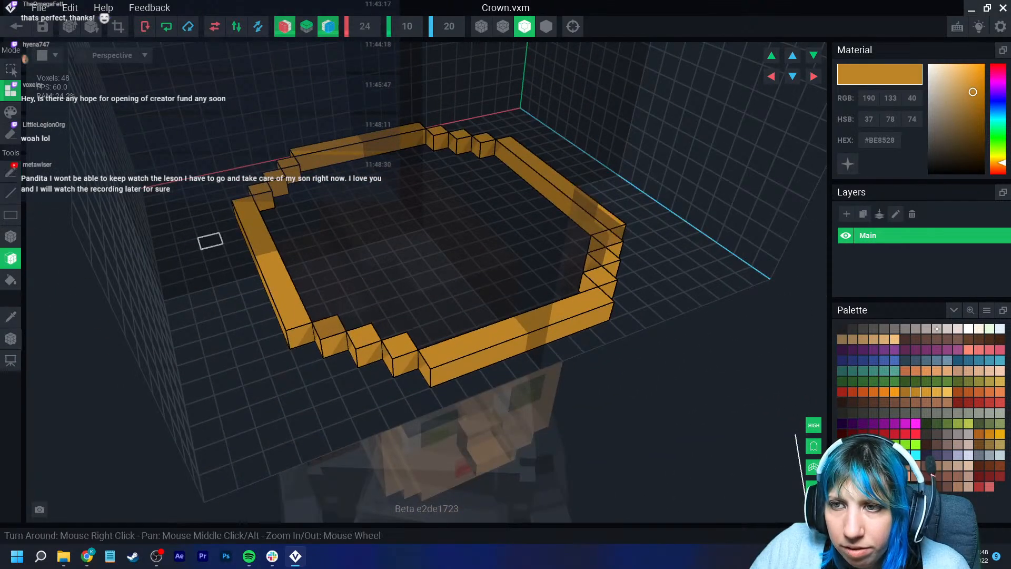
mouse_move(271, 254)
left_mouse_down()
mouse_move(363, 335)
mouse_move(515, 343)
mouse_move(509, 329)
left_mouse_up()
scroll(508, 329, "up", 6)
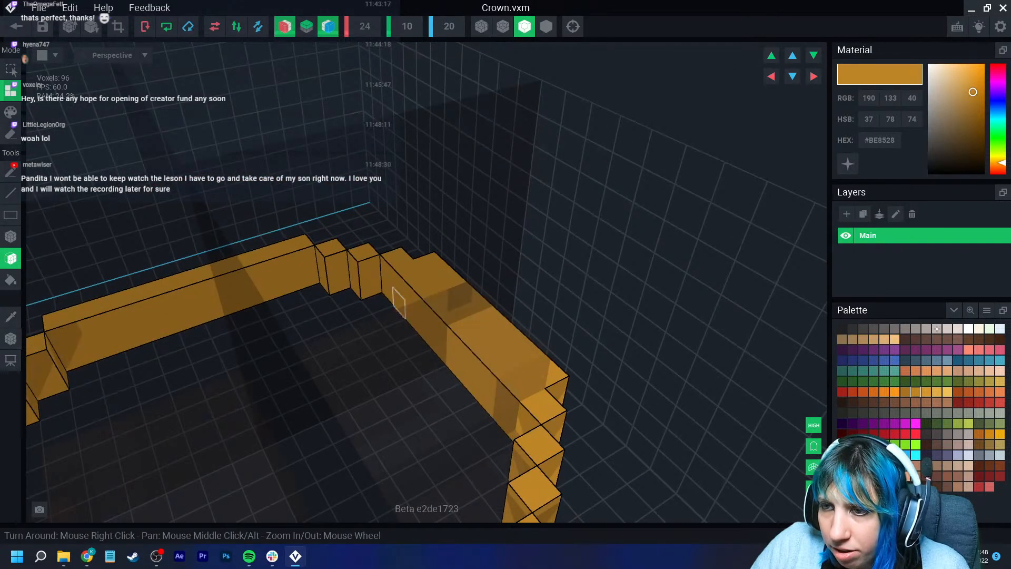
left_click(340, 282)
left_click(307, 278)
right_click_drag(307, 277, 390, 314)
scroll(309, 327, "down", 4)
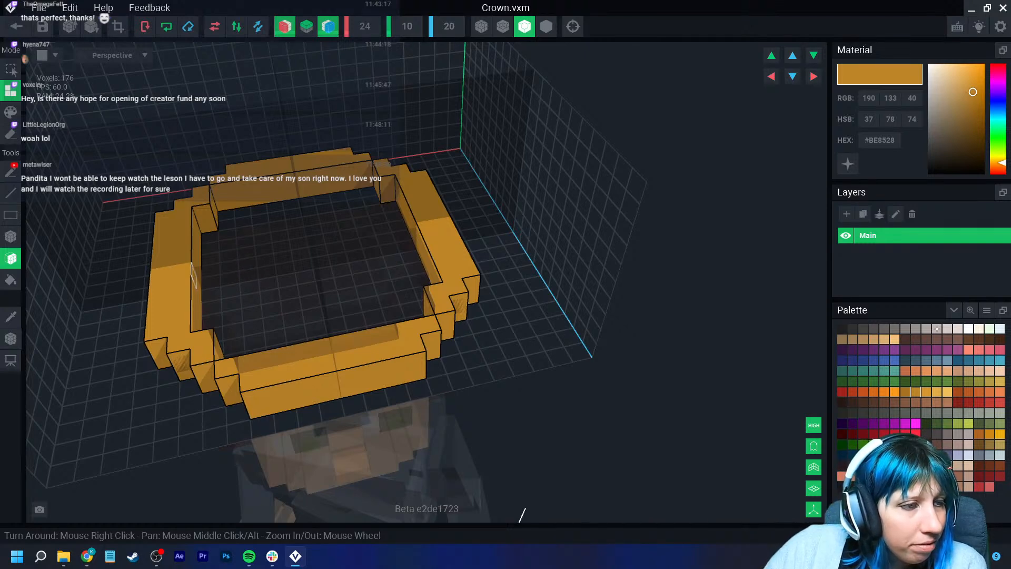
- Build a raised stepped peak at the centre of the crown's front
scroll(250, 300, "up", 2)
right_click_drag(233, 312, 203, 298)
left_click(11, 236)
right_click_drag(99, 290, 295, 365)
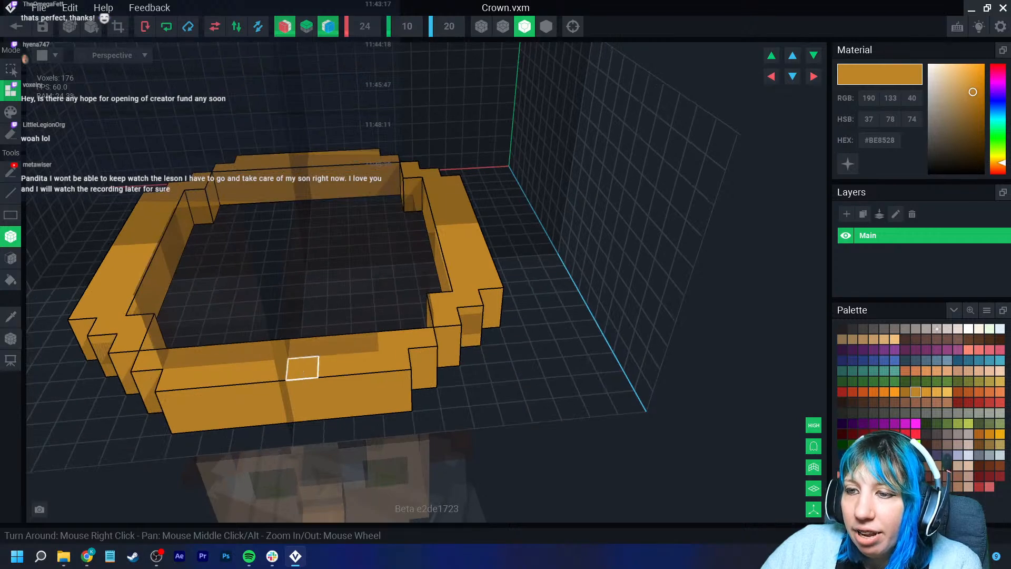
scroll(265, 367, "up", 5)
right_click_drag(230, 376, 275, 248)
left_click(220, 380)
middle_click_drag(174, 311, 268, 312)
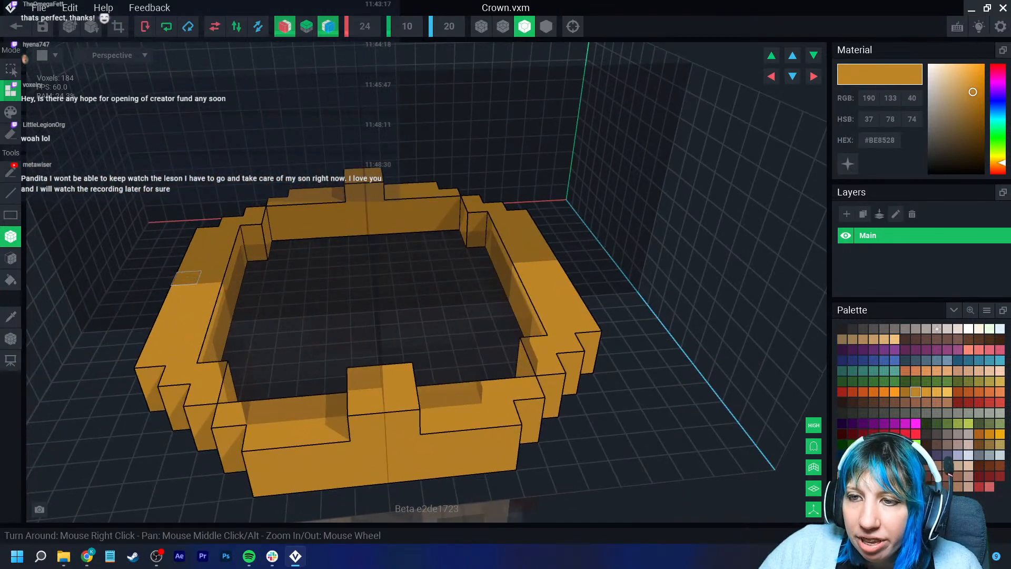
- Raise tall peaks on the crown's sides and corners
right_click_drag(186, 278, 277, 347)
left_click(159, 277)
left_click(279, 351)
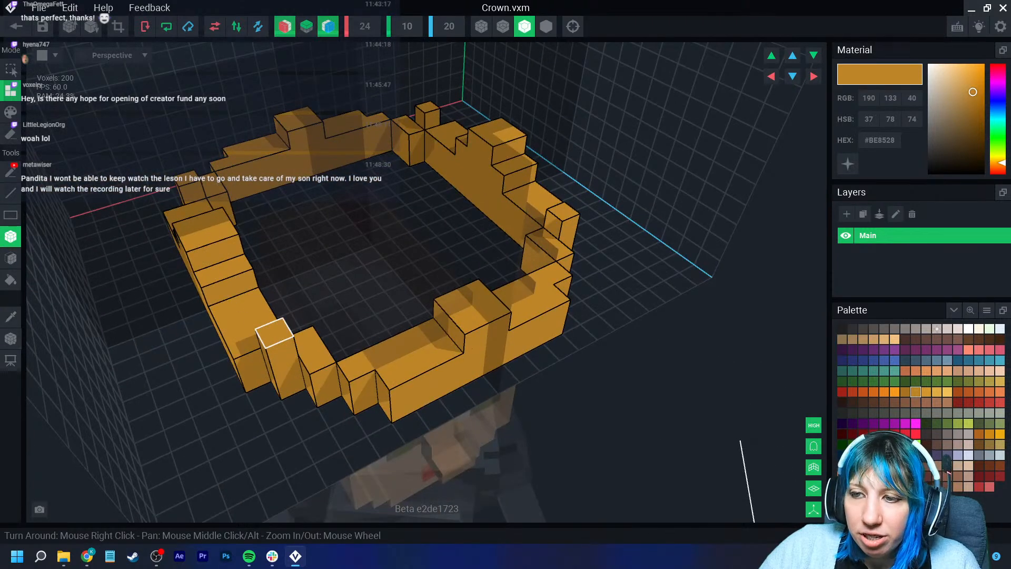
left_click(273, 333)
left_click(267, 313)
right_click_drag(263, 292, 276, 337)
left_click(276, 339)
left_click(269, 318)
left_click(265, 296)
right_click_drag(266, 296, 274, 338)
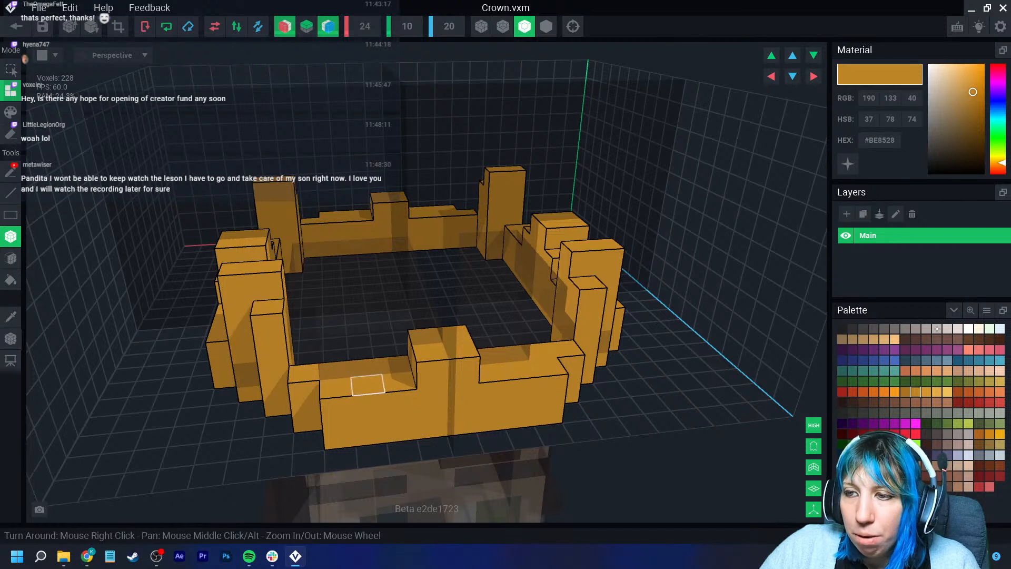
left_click(328, 27)
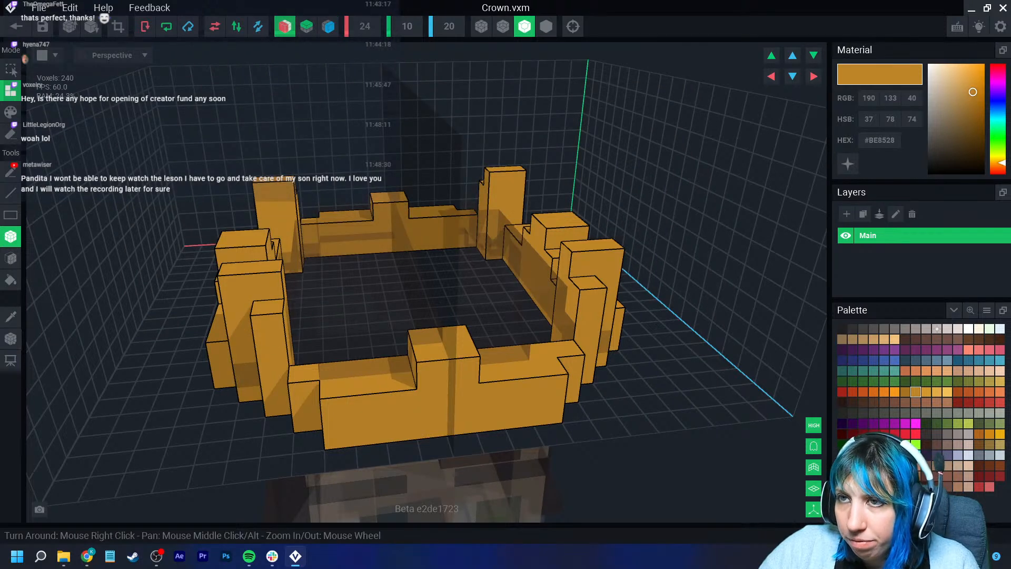
- Extend the front peak higher with additional gold voxels
left_click_drag(426, 339, 462, 350)
left_click_drag(424, 310, 458, 297)
right_click_drag(457, 303, 421, 396)
left_click(411, 321)
left_click_drag(420, 399, 433, 418)
right_click_drag(432, 420, 436, 432)
left_click_drag(443, 388, 440, 406)
right_click_drag(442, 409, 474, 435)
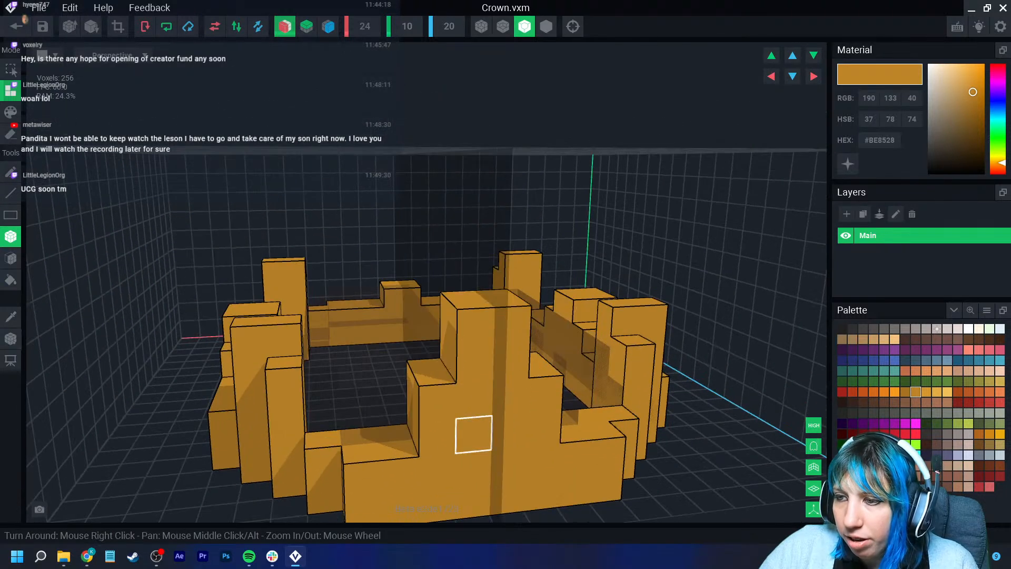
- Pick an off-white colour and paint white jewels along the crown's band
left_click(936, 329)
left_click(11, 112)
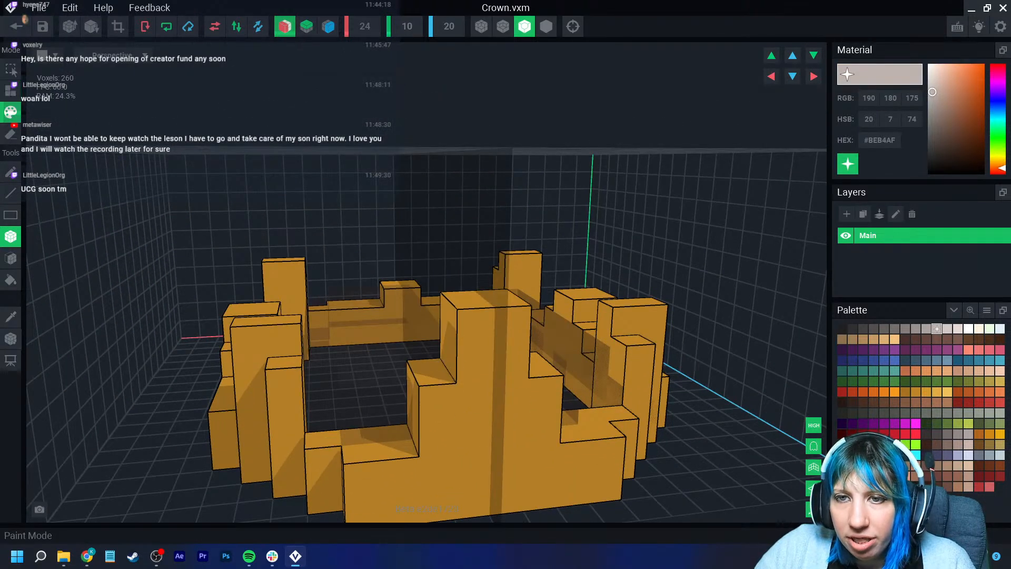
middle_click_drag(500, 436, 480, 365)
left_click(409, 370)
mouse_move(365, 404)
right_mouse_down()
mouse_move(303, 384)
mouse_move(284, 392)
mouse_move(306, 373)
right_mouse_up()
left_click(269, 378)
left_click(306, 373)
mouse_move(183, 371)
right_mouse_down()
mouse_move(258, 390)
mouse_move(232, 387)
mouse_move(269, 378)
mouse_move(455, 429)
mouse_move(740, 448)
right_mouse_up()
left_click(208, 390)
left_click(375, 365)
left_click(204, 379)
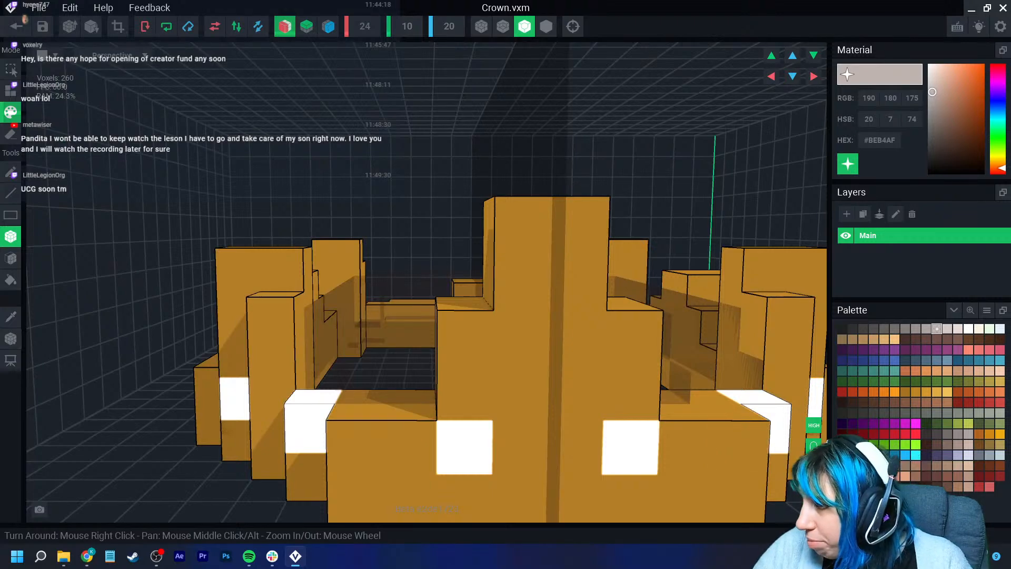
- Pick dark red and paint red gems onto the crown's peaks
left_click(863, 434)
left_click(522, 339)
scroll(519, 369, "down", 4)
right_click_drag(200, 369, 257, 405)
left_click(248, 394)
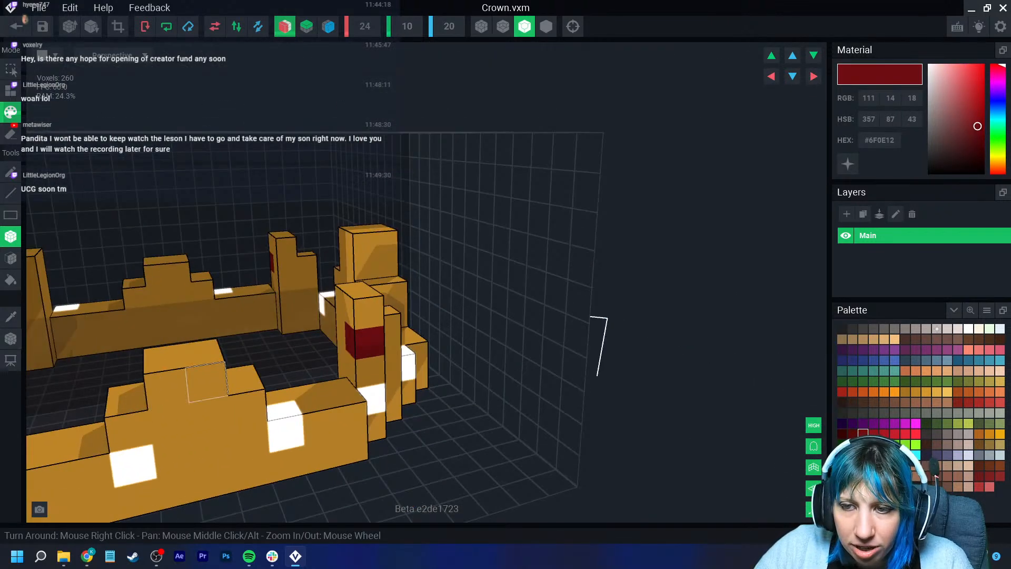
left_click(205, 384)
left_click(166, 387)
right_click_drag(213, 441, 211, 419)
scroll(212, 422, "up", 2)
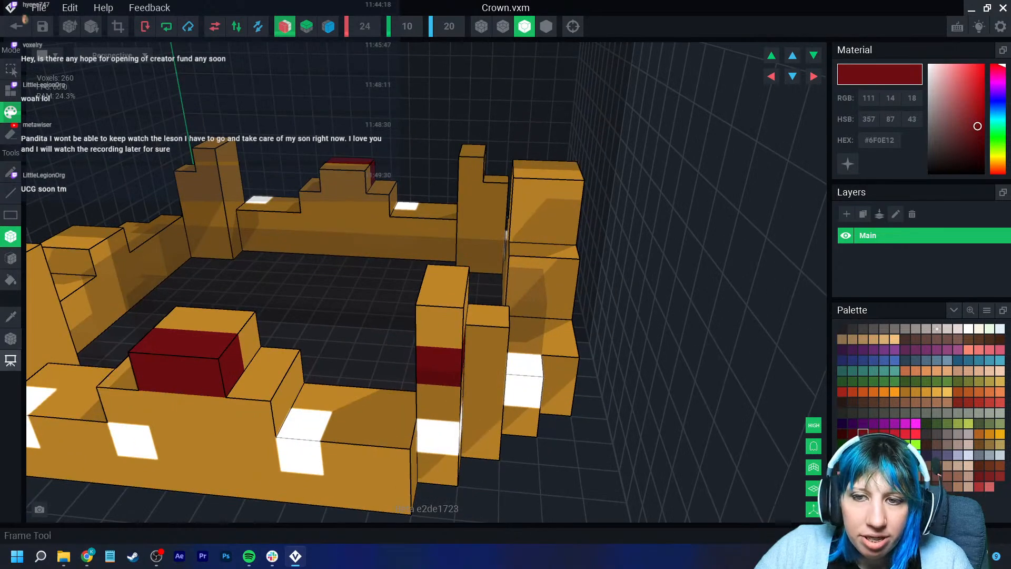
- Switch back to gold and add a few more voxels to the crown
left_click(227, 322)
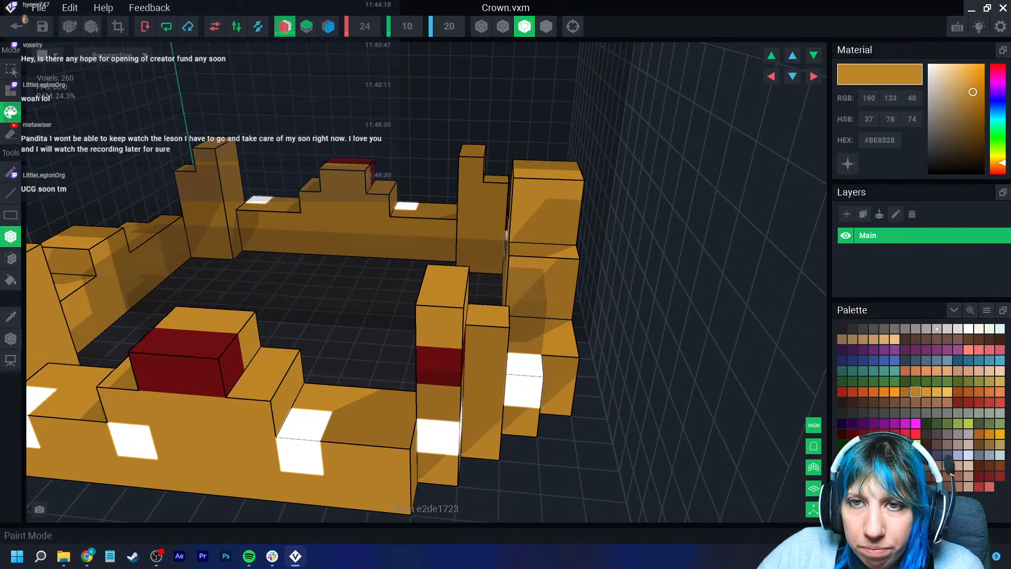
left_click(10, 90)
mouse_move(203, 305)
right_mouse_down()
mouse_move(313, 415)
mouse_move(315, 443)
right_mouse_up()
scroll(384, 396, "down", 4)
left_click(10, 316)
left_click(407, 462)
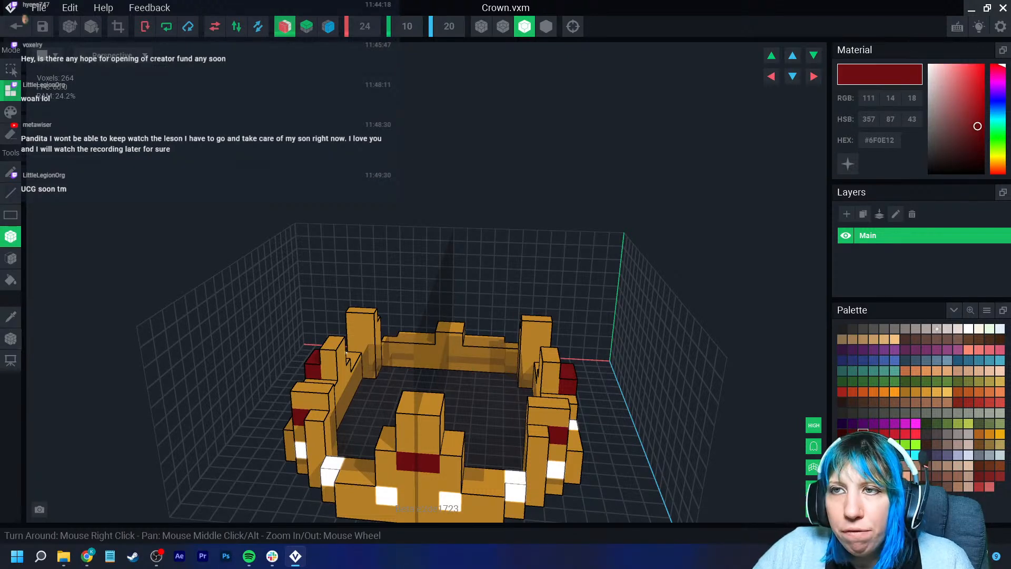
- Crop the rebuilt crown's canvas to fit, save the model and go back to the character rig
left_click(119, 28)
scroll(325, 406, "down", 5)
mouse_move(415, 394)
right_mouse_down()
mouse_move(409, 369)
mouse_move(410, 400)
right_mouse_up()
left_click(10, 338)
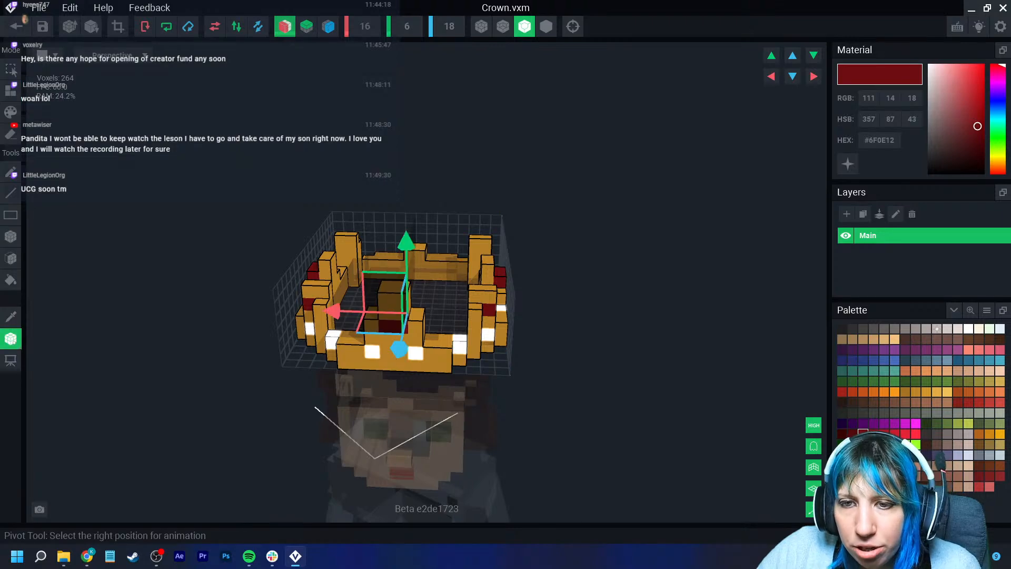
left_click(16, 27)
left_click(395, 202)
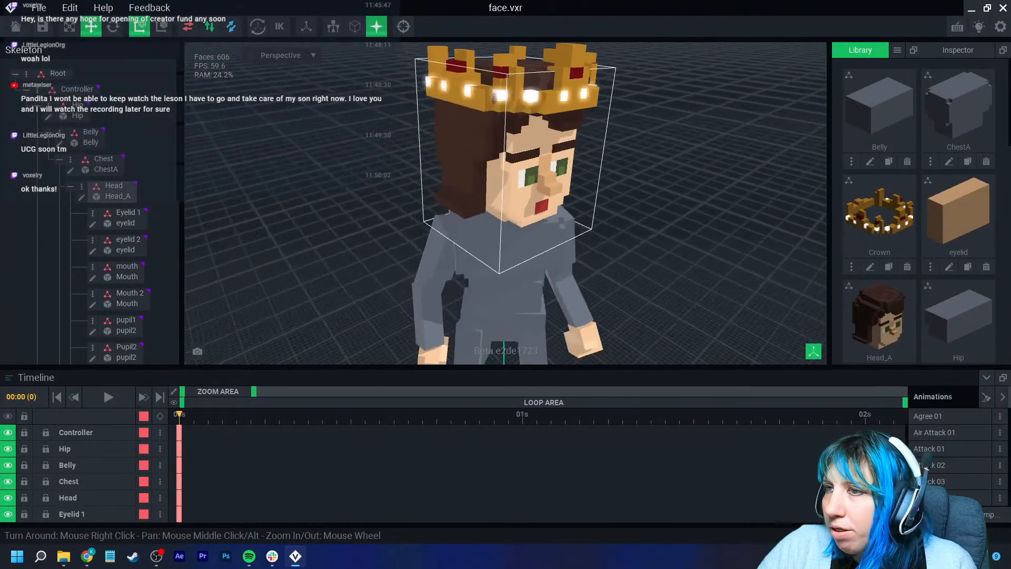
- Open the head model for editing and erase a few voxels from the top of the hair
left_click(441, 205)
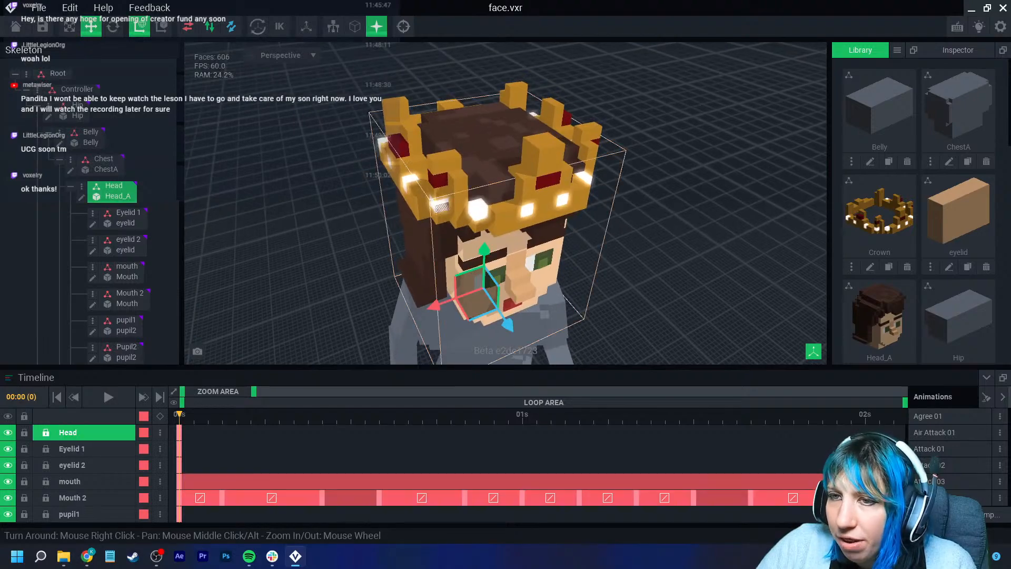
double_click(417, 219)
right_click_drag(417, 218, 469, 215)
scroll(447, 216, "up", 3)
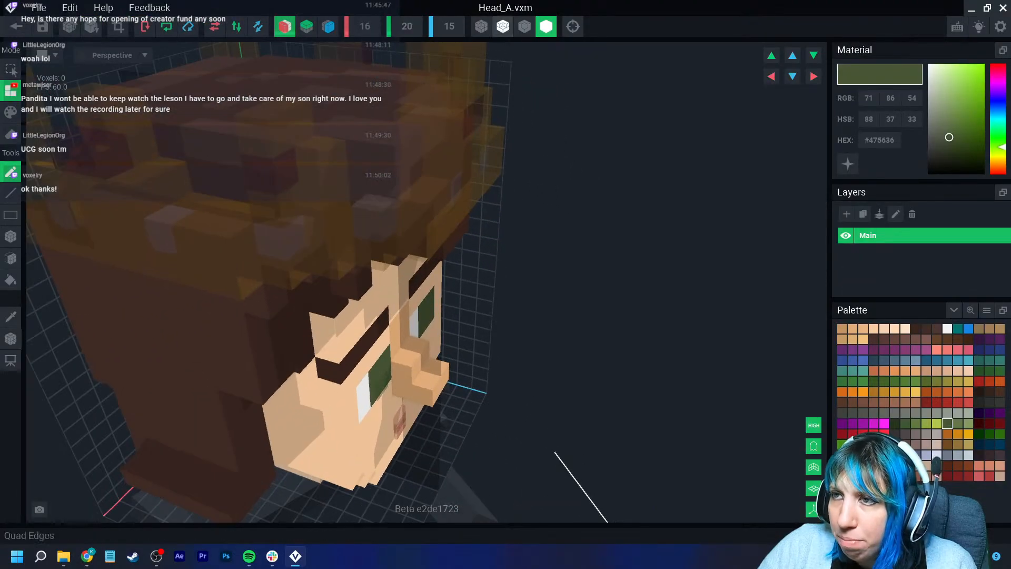
left_click(525, 27)
right_click_drag(363, 206, 327, 158)
scroll(327, 158, "up", 2)
left_click(10, 134)
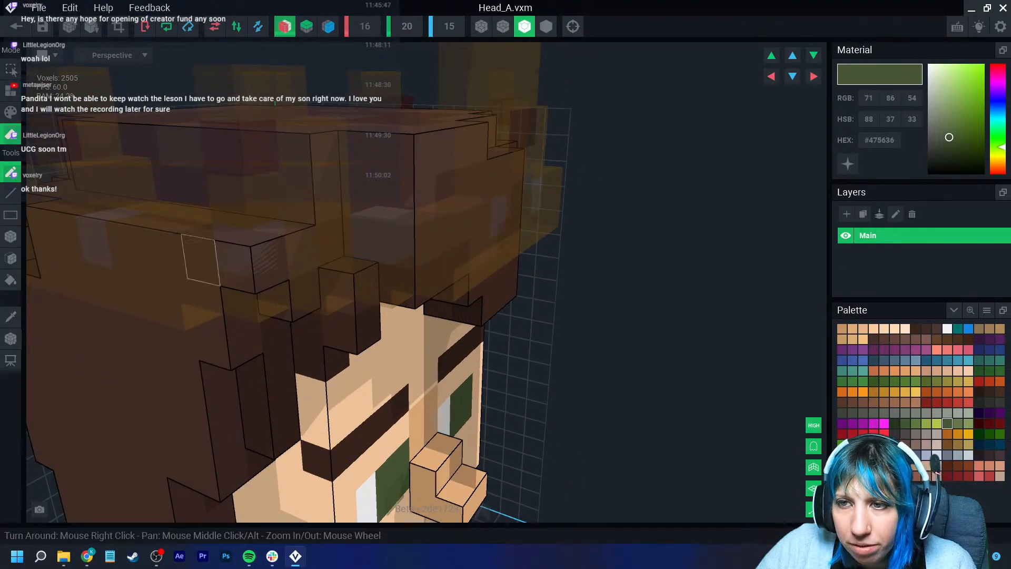
left_click(265, 298)
mouse_move(255, 298)
right_mouse_down()
mouse_move(229, 263)
mouse_move(216, 292)
mouse_move(271, 295)
right_mouse_up()
scroll(468, 335, "down", 3)
middle_click_drag(468, 335, 284, 352)
right_click_drag(467, 335, 427, 368)
middle_click_drag(578, 369, 433, 366)
right_click_drag(571, 350, 453, 279)
scroll(548, 331, "down", 4)
scroll(542, 315, "up", 5)
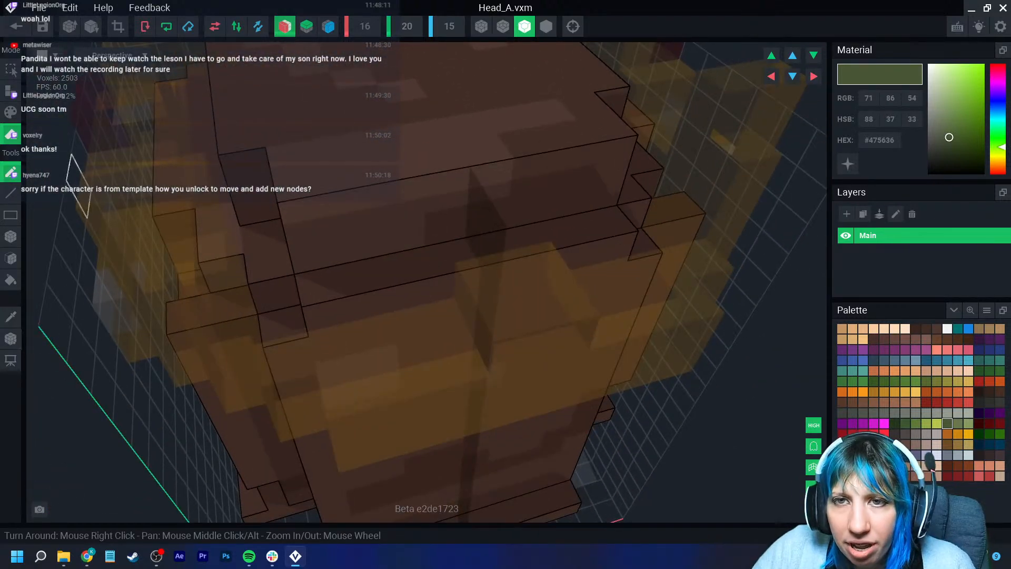
- Pick the dark brown hair colour and add voxels to build up the top of the head under the crown
left_click(10, 92)
left_click(10, 316)
left_click(395, 284)
mouse_move(392, 289)
right_mouse_down()
mouse_move(389, 258)
mouse_move(355, 237)
right_mouse_up()
right_click_drag(472, 415, 422, 361)
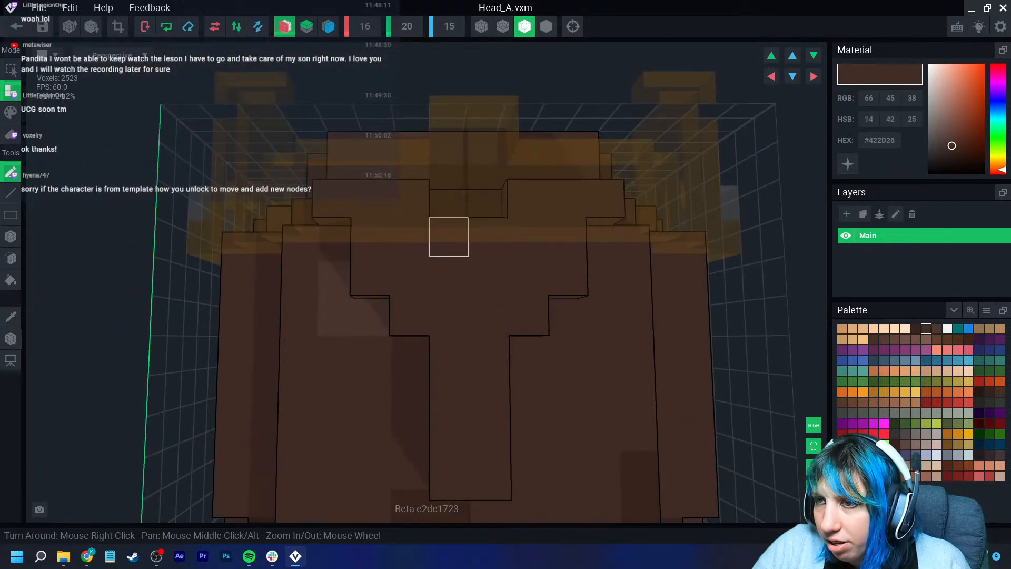
left_click_drag(410, 354, 409, 479)
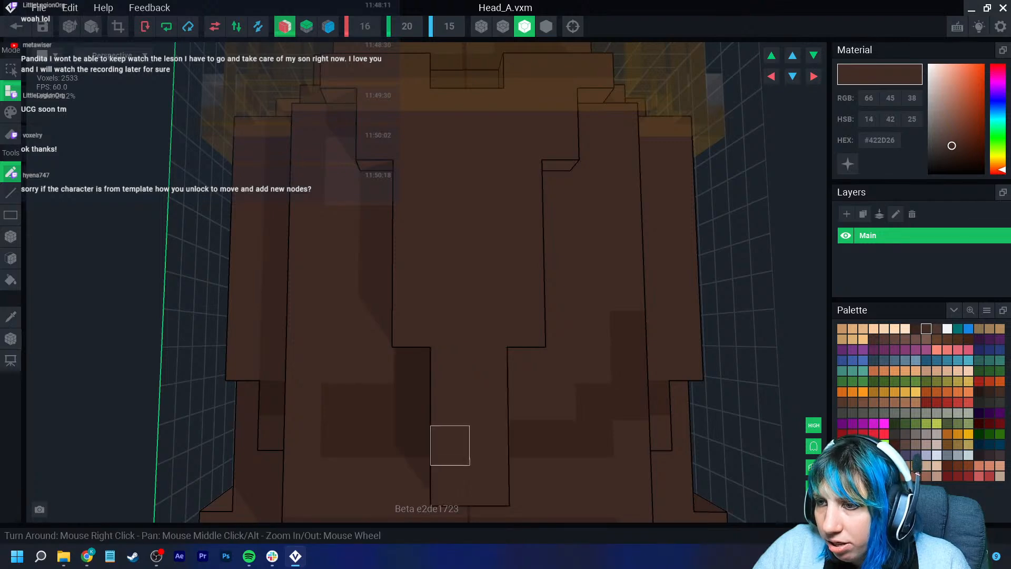
scroll(449, 442, "down", 4)
right_click_drag(458, 426, 458, 423)
right_click_drag(442, 276, 445, 272)
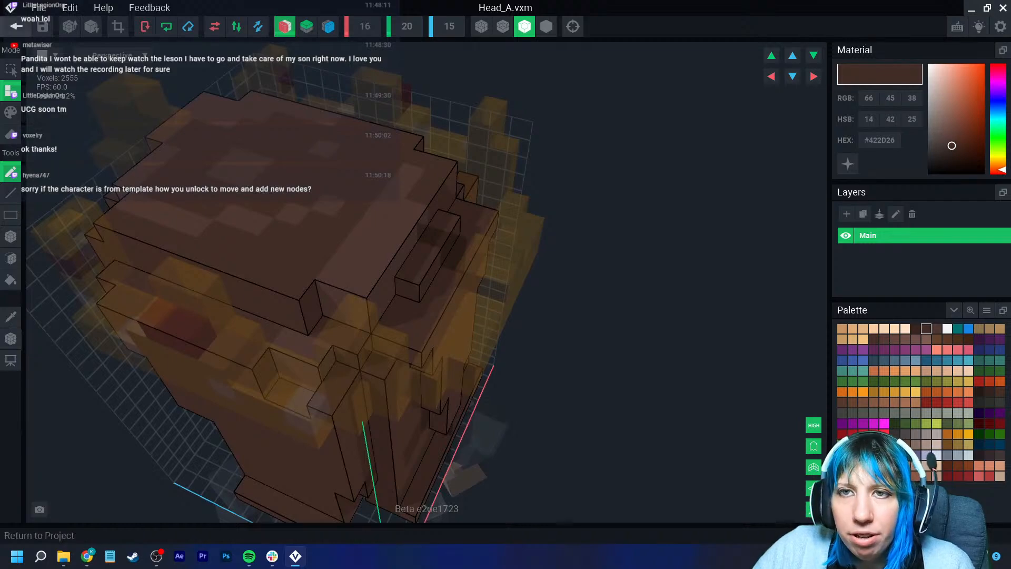
- Return to the character rig and select the crown node
left_click(16, 26)
left_click(402, 203)
right_click_drag(432, 164, 429, 160)
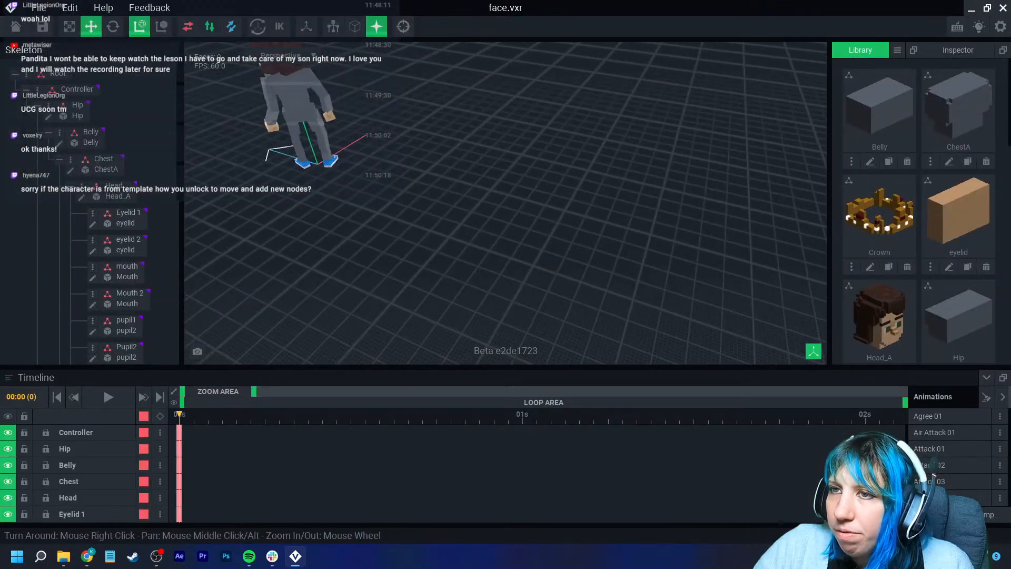
middle_click_drag(295, 127, 345, 253)
scroll(345, 256, "up", 4)
right_click_drag(344, 257, 389, 335)
scroll(389, 335, "up", 2)
middle_click_drag(345, 237, 402, 287)
right_click_drag(403, 287, 399, 292)
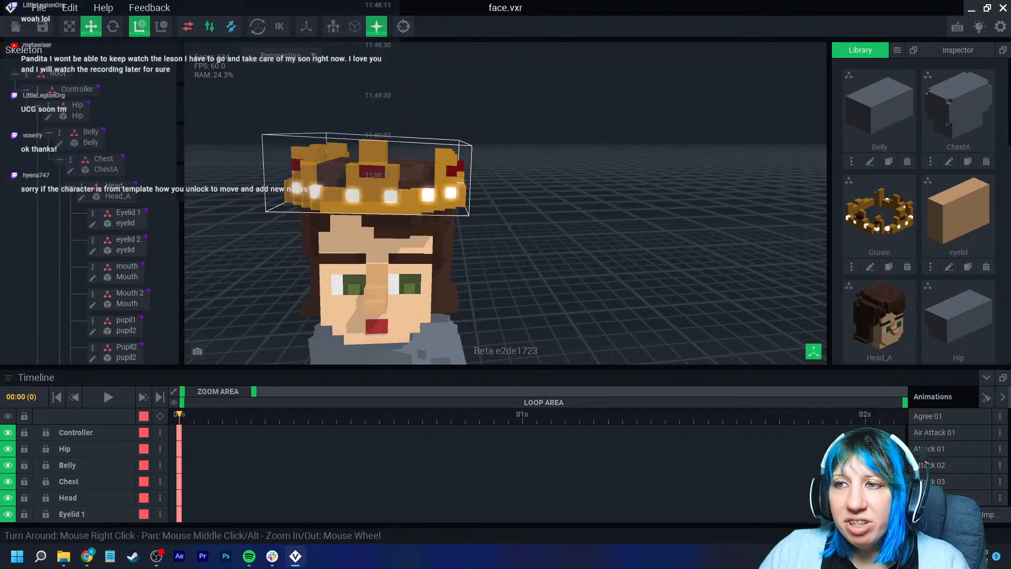
left_click(369, 179)
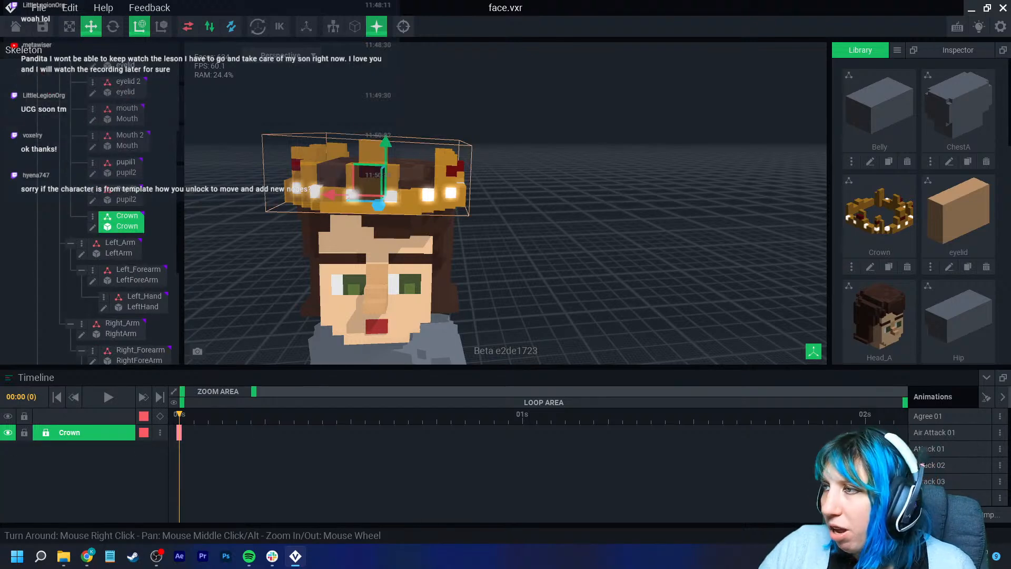
- Create a new library model named ruby
left_click(897, 49)
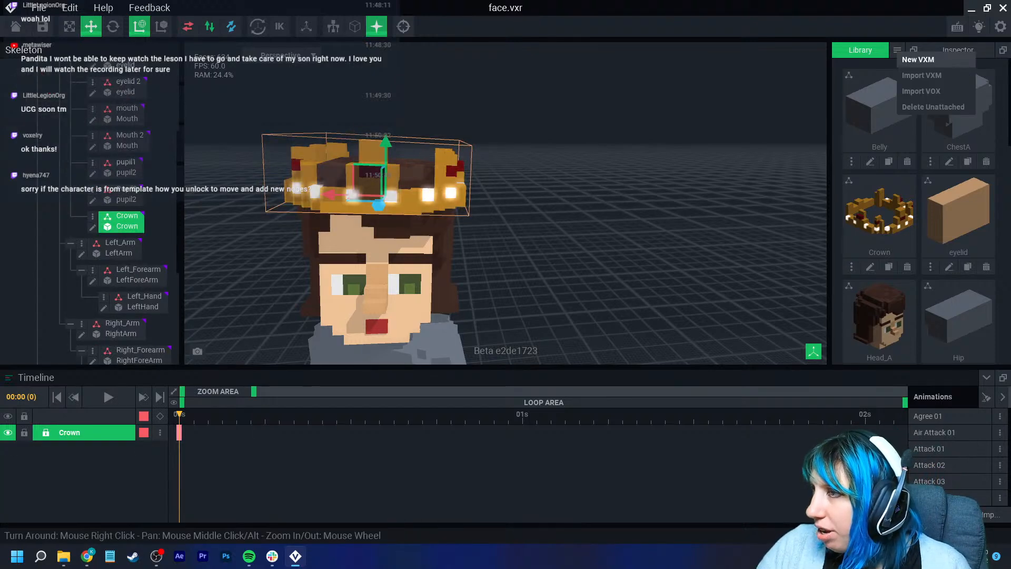
left_click(930, 59)
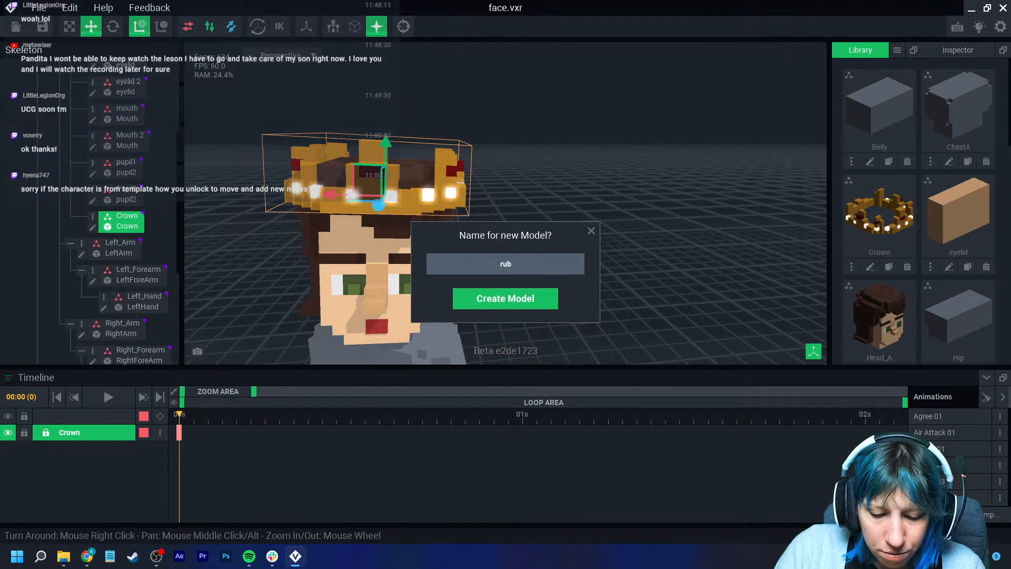
type("ruby")
key("Return")
- Pick a dark red colour, place a two-voxel ruby in the new model and make its material emissive
left_click(987, 310)
left_click(967, 343)
double_click(641, 177)
left_click(863, 434)
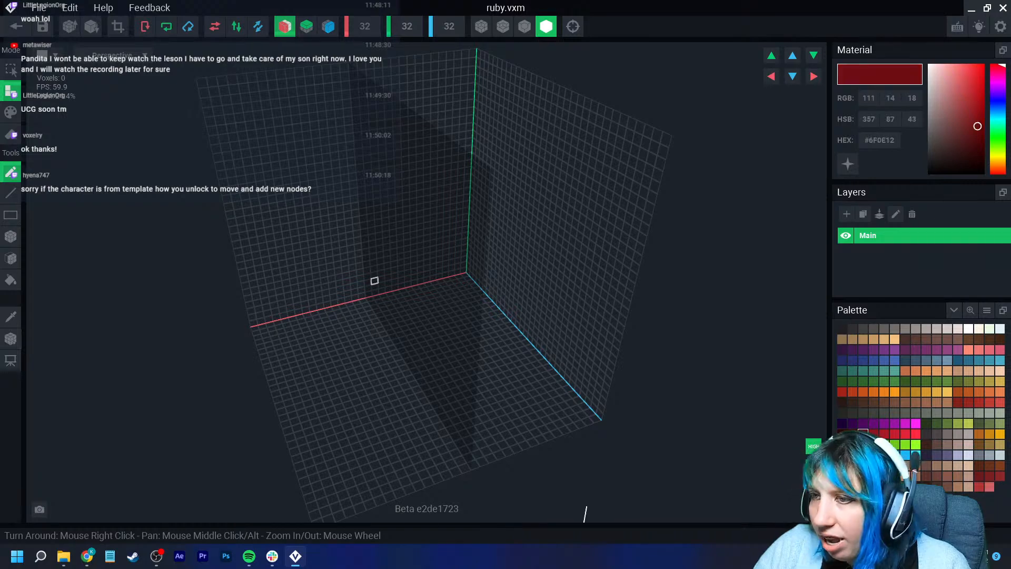
left_click(284, 27)
scroll(347, 259, "up", 3)
right_click_drag(348, 260, 358, 267)
right_click_drag(351, 305, 359, 338)
left_click(360, 339)
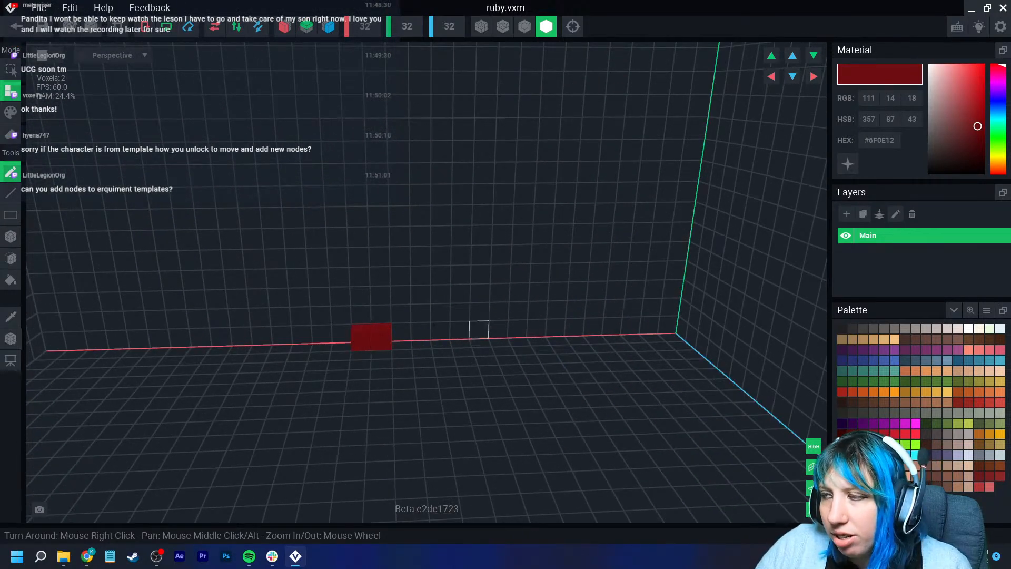
left_click(848, 163)
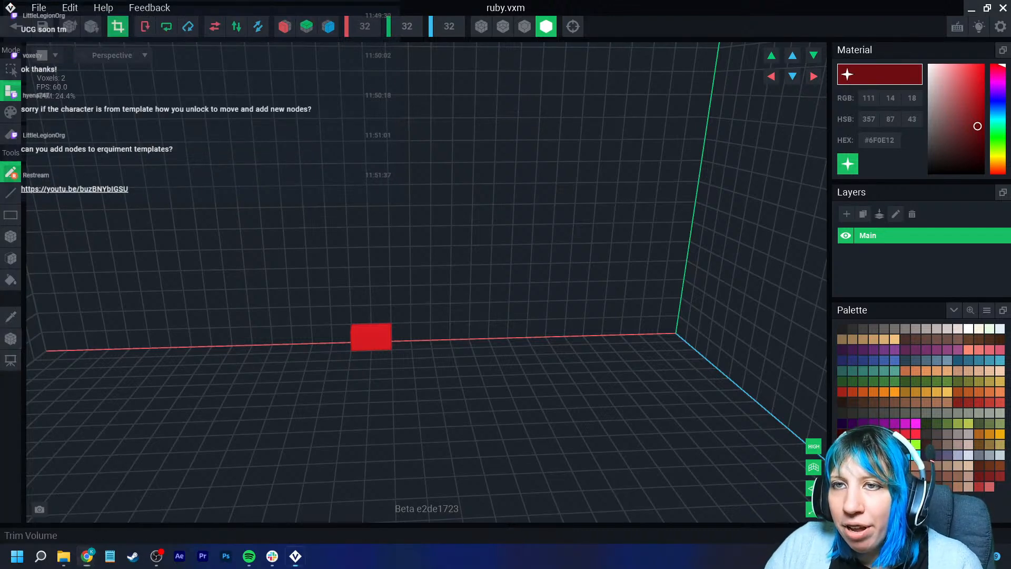
- Trim the ruby model's volume to fit, then save it and return to the rig
left_click(118, 26)
left_click(11, 339)
right_click(11, 341)
left_click(32, 353)
scroll(221, 316, "down", 2)
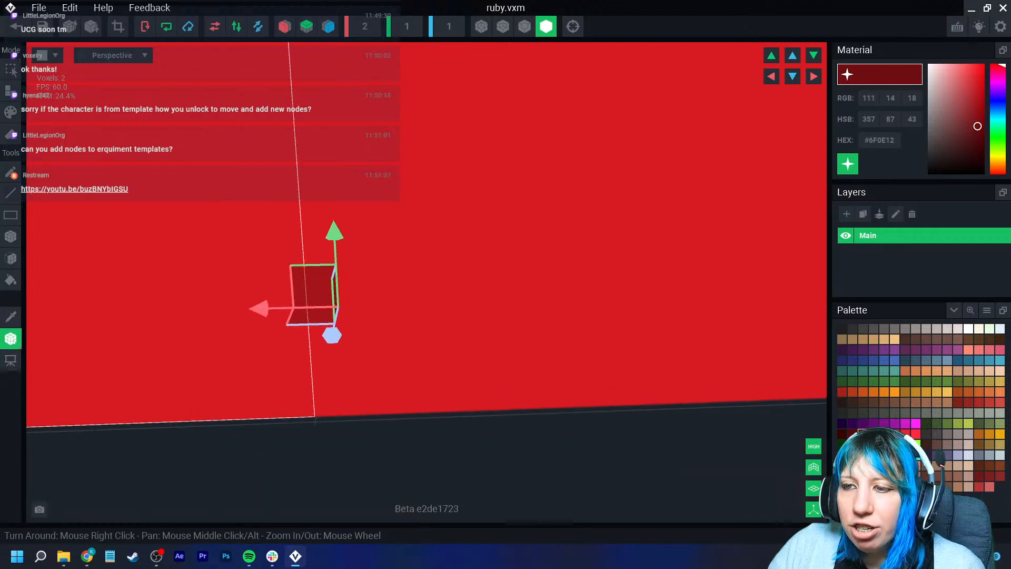
scroll(331, 305, "down", 5)
right_click_drag(332, 306, 395, 334)
left_click(15, 26)
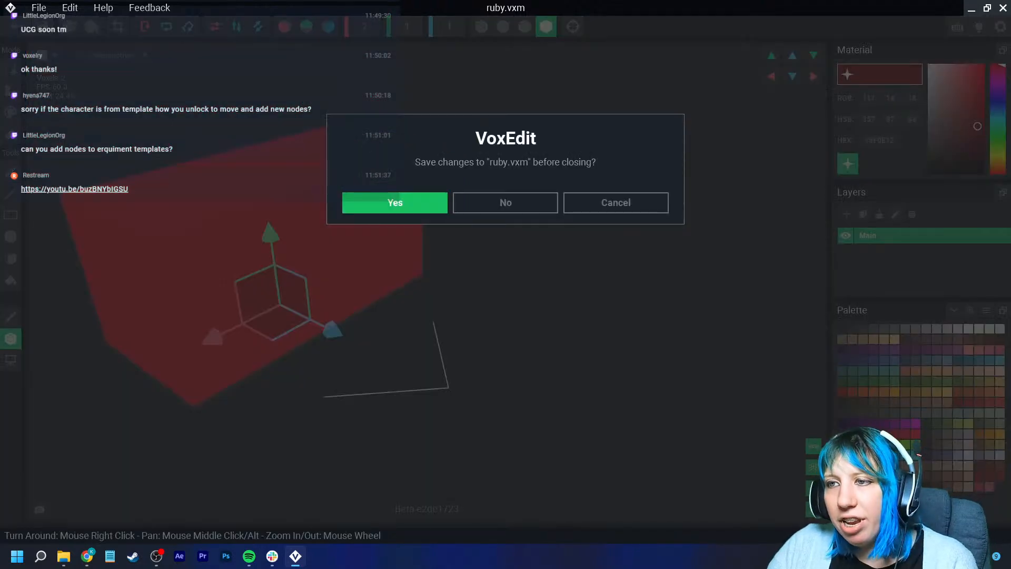
key("Return")
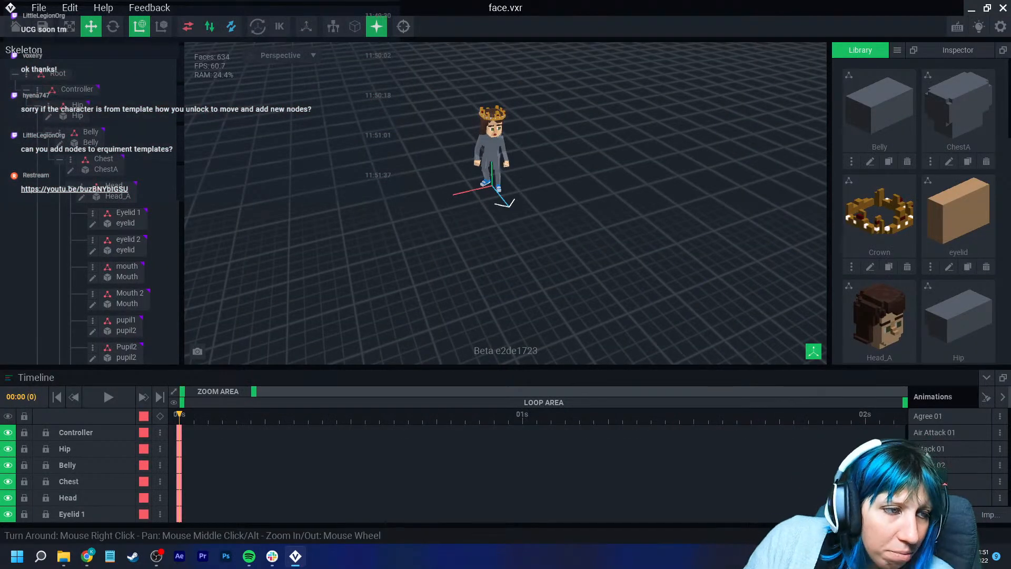
- Create a child node under the crown node
scroll(491, 124, "up", 6)
middle_click_drag(490, 87, 489, 203)
scroll(493, 203, "up", 3)
right_click_drag(493, 202, 584, 203)
scroll(526, 179, "up", 5)
scroll(526, 179, "down", 5)
right_click_drag(526, 179, 463, 174)
scroll(464, 174, "up", 2)
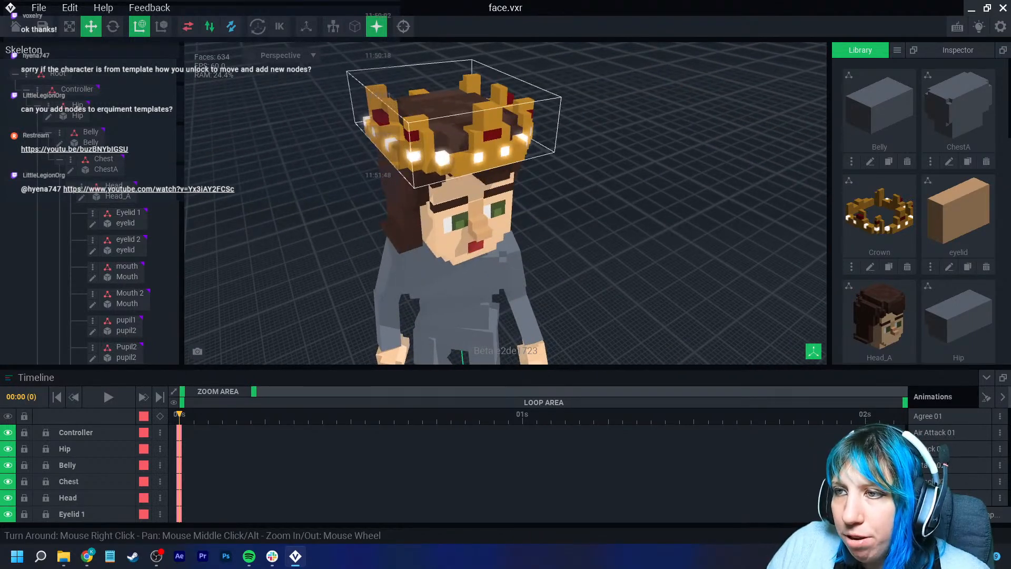
left_click(463, 158)
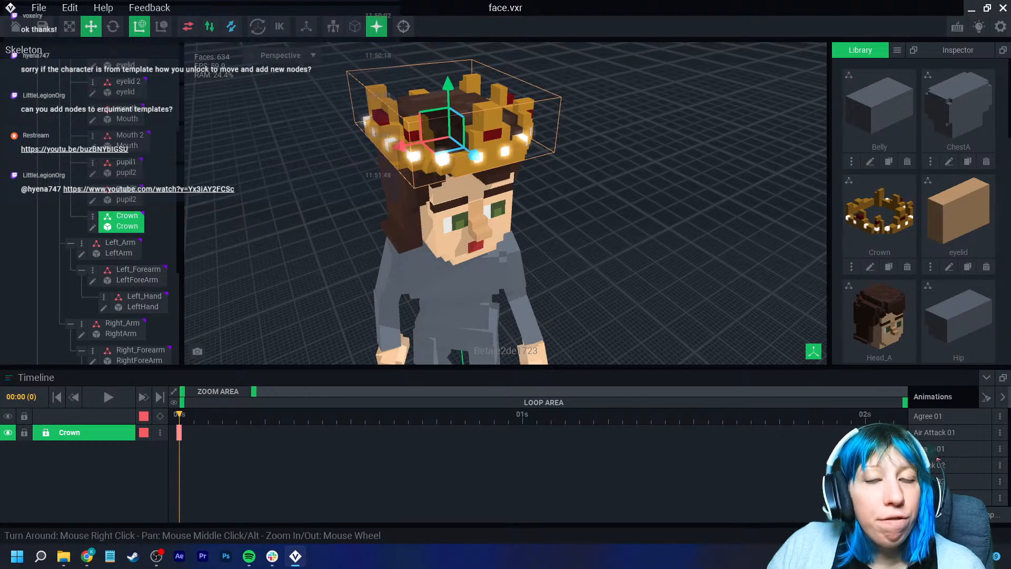
left_click(92, 216)
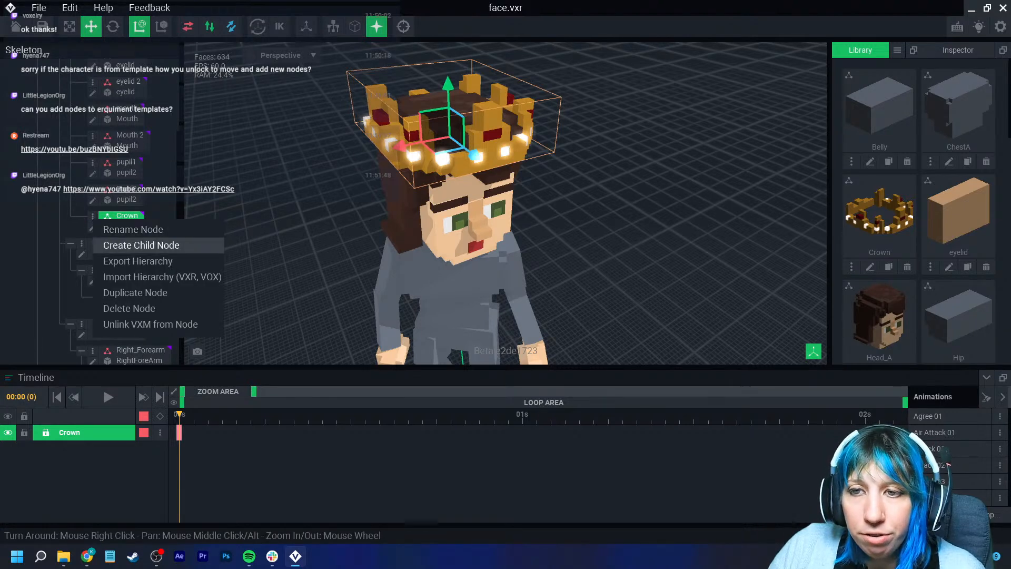
left_click(131, 246)
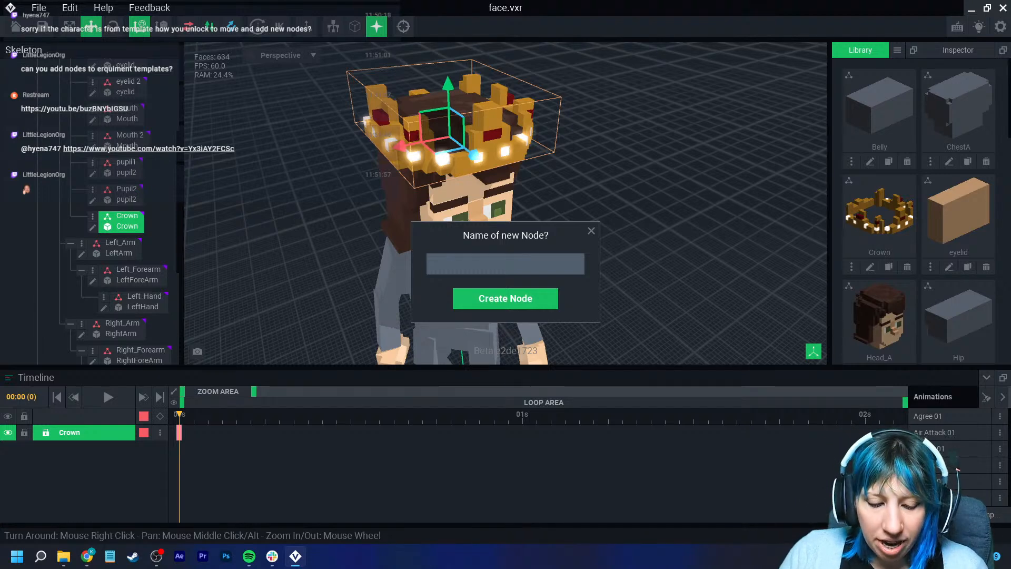
key("Return")
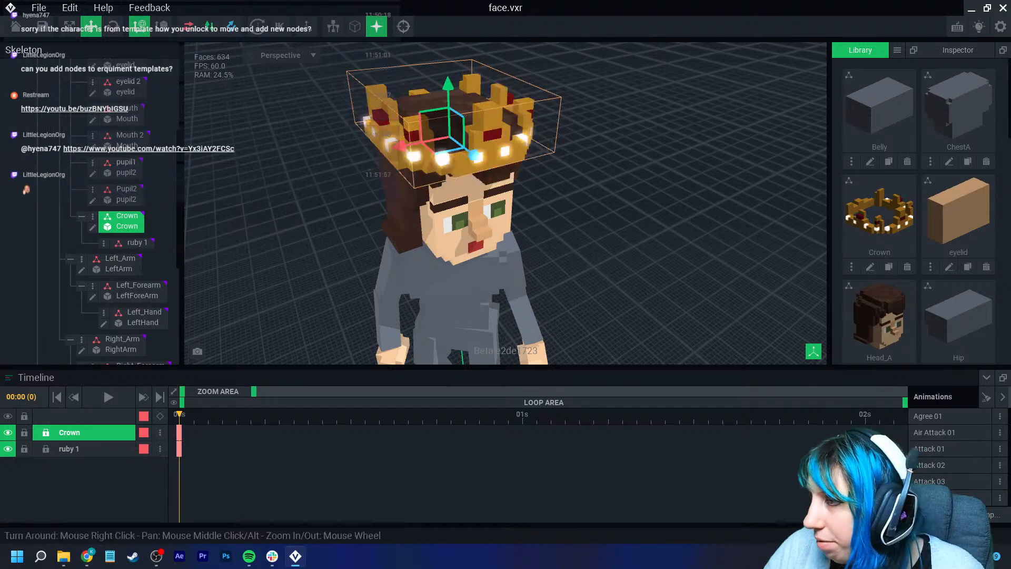
- Attach the ruby model from the library to the new child node
left_click_drag(879, 215, 853, 208)
scroll(877, 231, "down", 6)
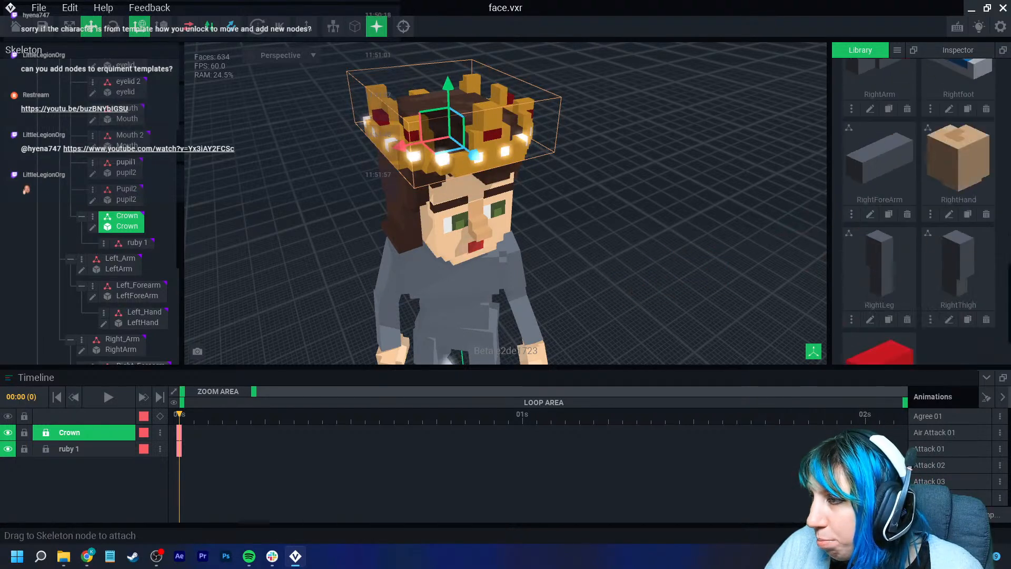
left_click_drag(889, 288, 138, 244)
scroll(416, 242, "up", 6)
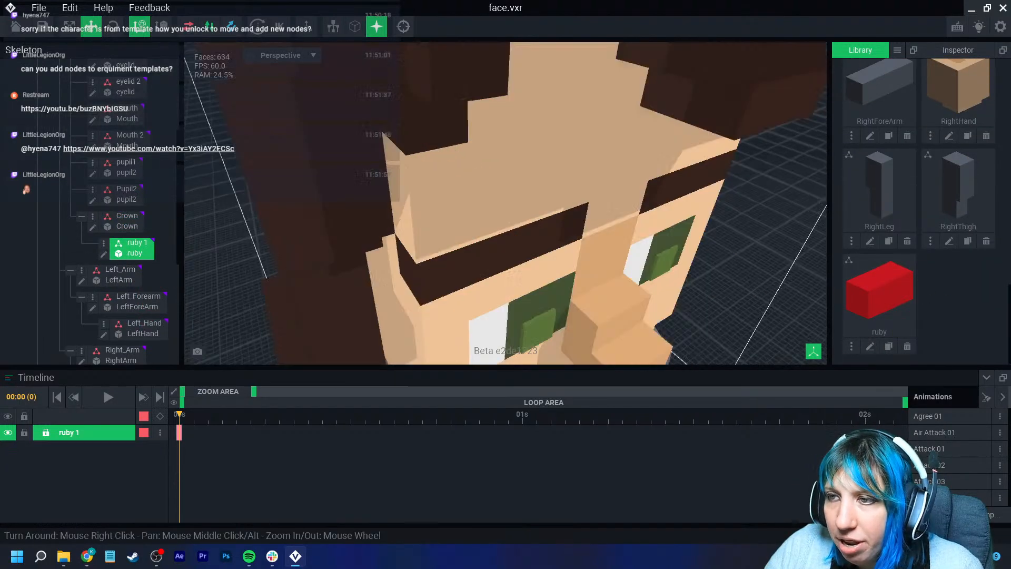
- Move the ruby node onto the front of the crown's band
scroll(415, 246, "down", 5)
right_click_drag(414, 246, 423, 245)
left_click_drag(444, 162, 506, 196)
left_click_drag(474, 128, 473, 95)
scroll(458, 148, "up", 3)
middle_click_drag(457, 147, 390, 295)
scroll(452, 206, "up", 4)
right_click_drag(543, 247, 408, 216)
left_click_drag(410, 252, 424, 250)
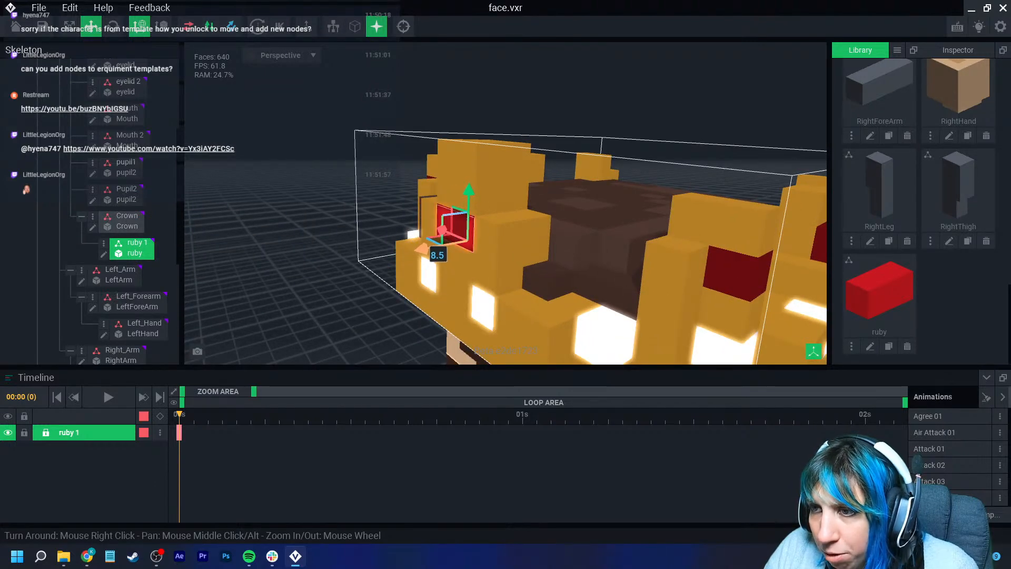
right_click_drag(441, 246, 439, 246)
left_click_drag(462, 226, 482, 247)
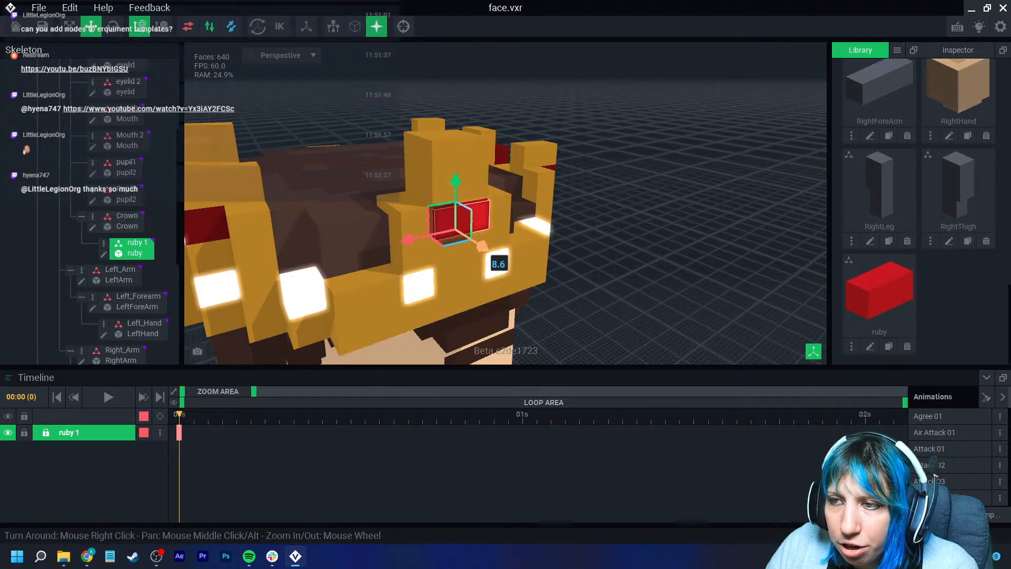
scroll(477, 244, "down", 3)
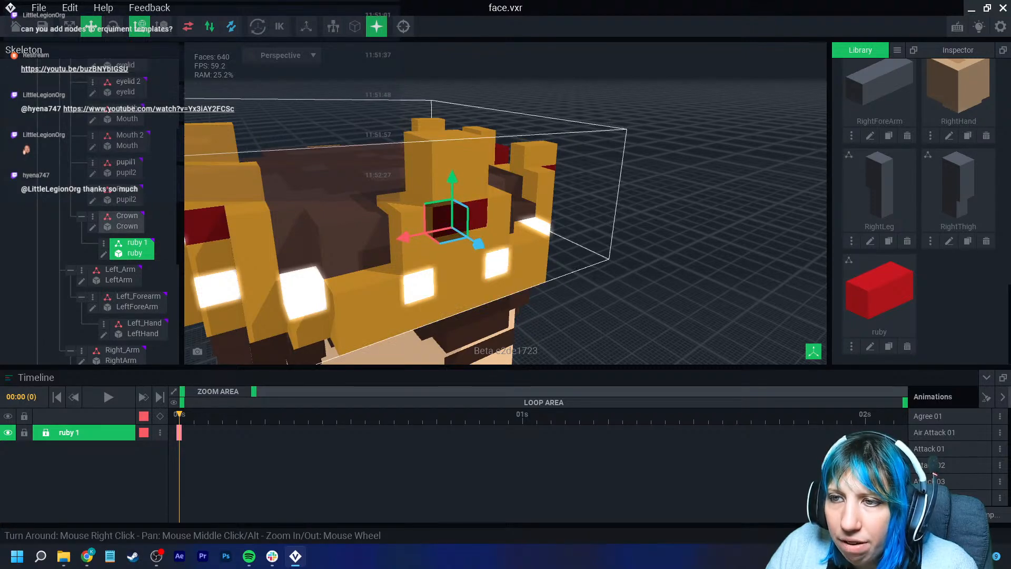
scroll(474, 256, "down", 2)
right_click_drag(474, 253, 540, 248)
right_click_drag(411, 237, 463, 226)
- Duplicate the ruby node, naming the copy ruby
left_click(103, 243)
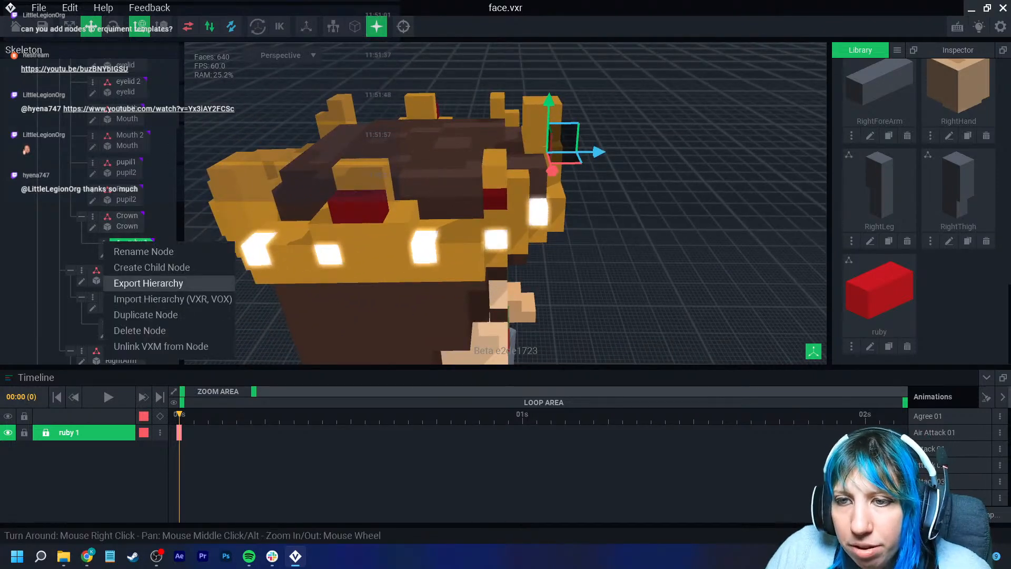
left_click(146, 314)
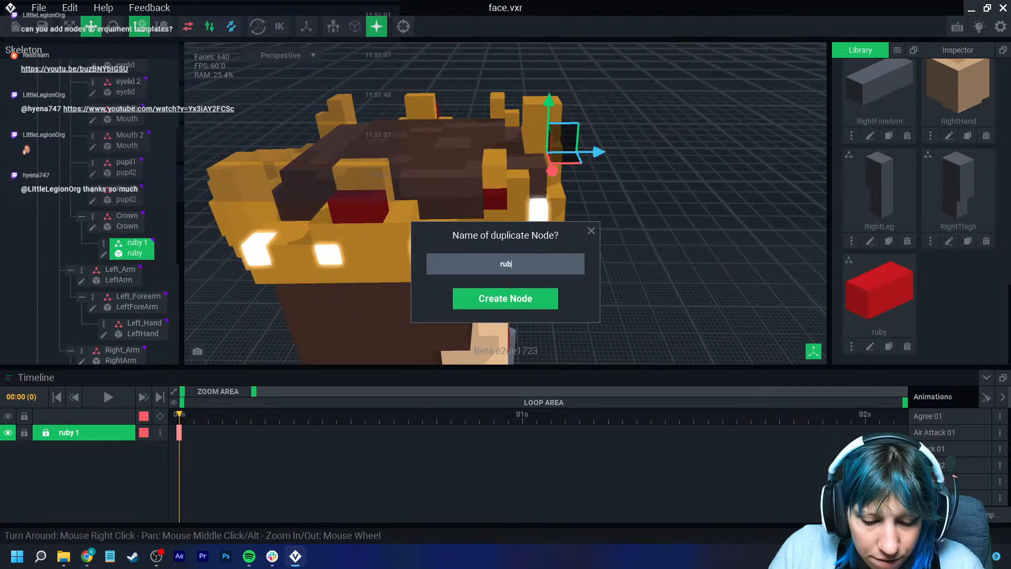
type("ruby")
key("Return")
- Move the duplicate ruby to the side of the crown and rotate it to follow the band
left_click(104, 270)
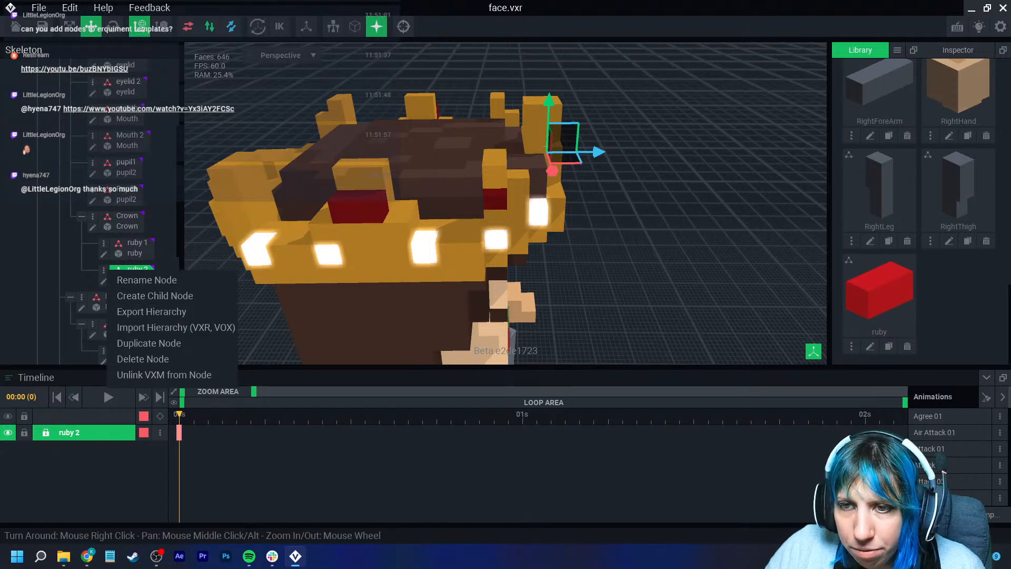
left_click(171, 258)
left_click_drag(598, 151, 308, 236)
left_click(113, 27)
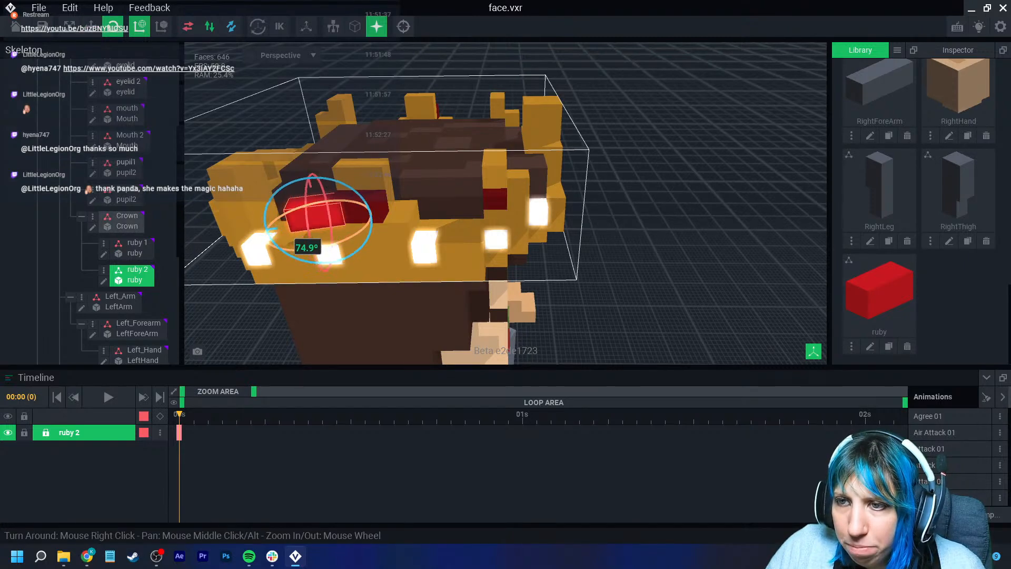
scroll(337, 240, "up", 2)
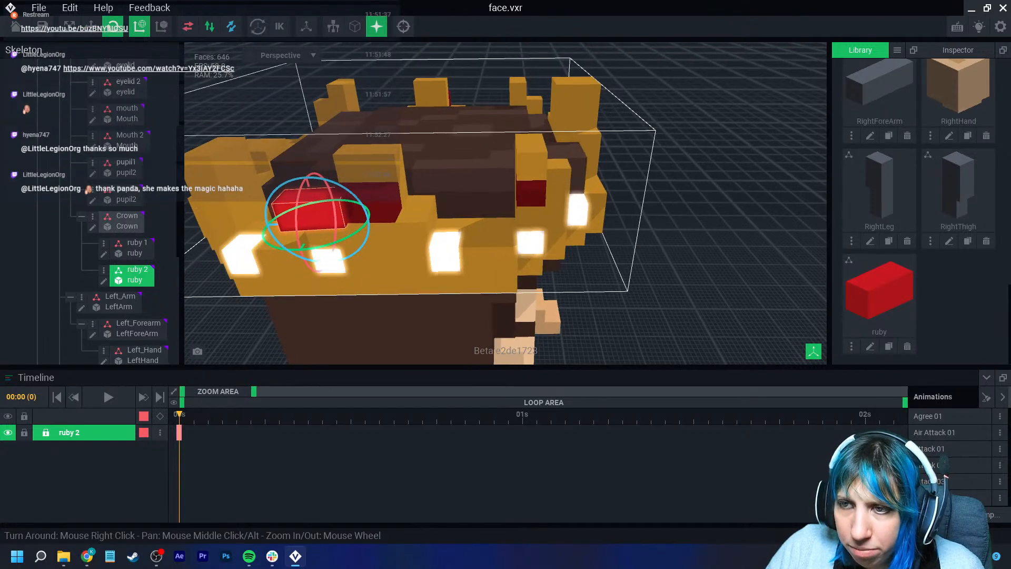
left_click_drag(338, 242, 350, 240)
right_click_drag(349, 240, 397, 305)
- Adjust the duplicate ruby's position so it sits flush on the crown's band
left_click(91, 27)
left_click_drag(264, 241, 278, 236)
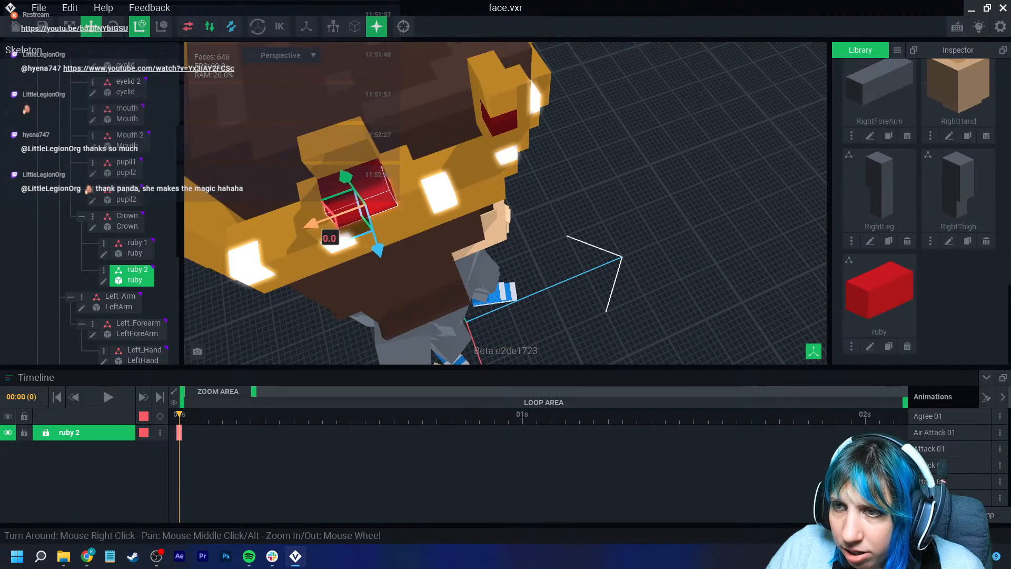
right_click_drag(320, 223, 395, 222)
scroll(403, 222, "up", 2)
mouse_move(408, 223)
left_mouse_down()
mouse_move(376, 209)
mouse_move(396, 218)
left_mouse_up()
right_click_drag(396, 218, 316, 211)
scroll(316, 211, "up", 2)
scroll(506, 203, "down", 6)
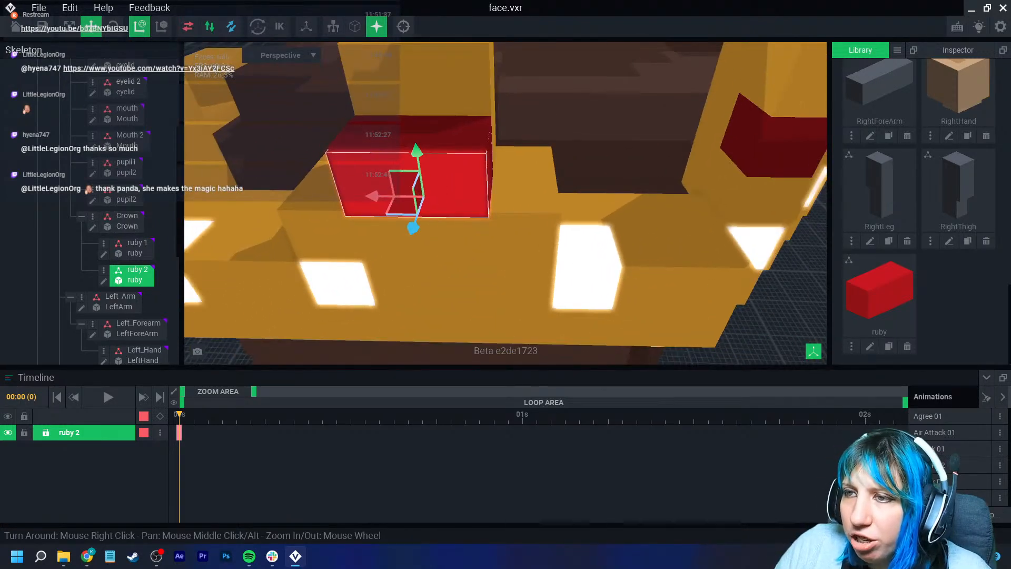
- Fine-tune ruby 2's placement so it sits against the front of the crown band
right_click_drag(455, 231, 508, 237)
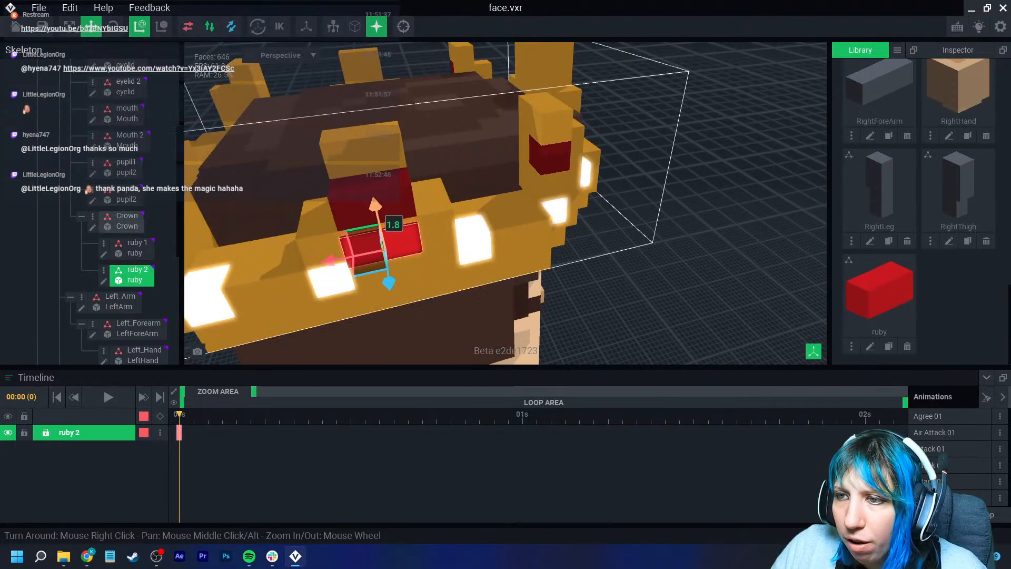
scroll(407, 247, "up", 2)
right_click_drag(406, 246, 445, 248)
left_click_drag(413, 273, 408, 270)
right_click_drag(407, 271, 368, 231)
left_click_drag(364, 204, 363, 201)
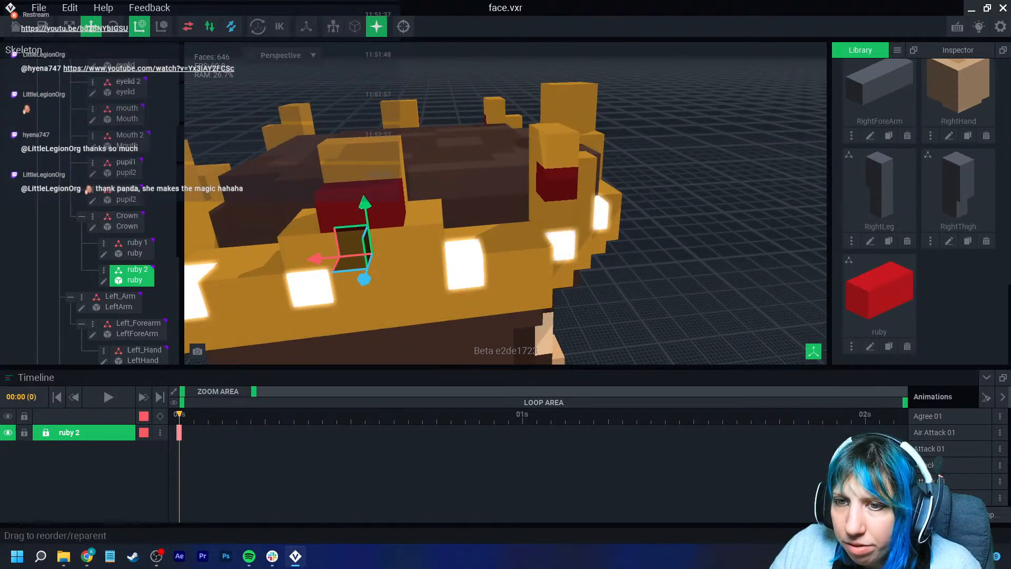
- Duplicate the ruby 2 node, naming the copy ruby 3
left_click(104, 270)
left_click(147, 340)
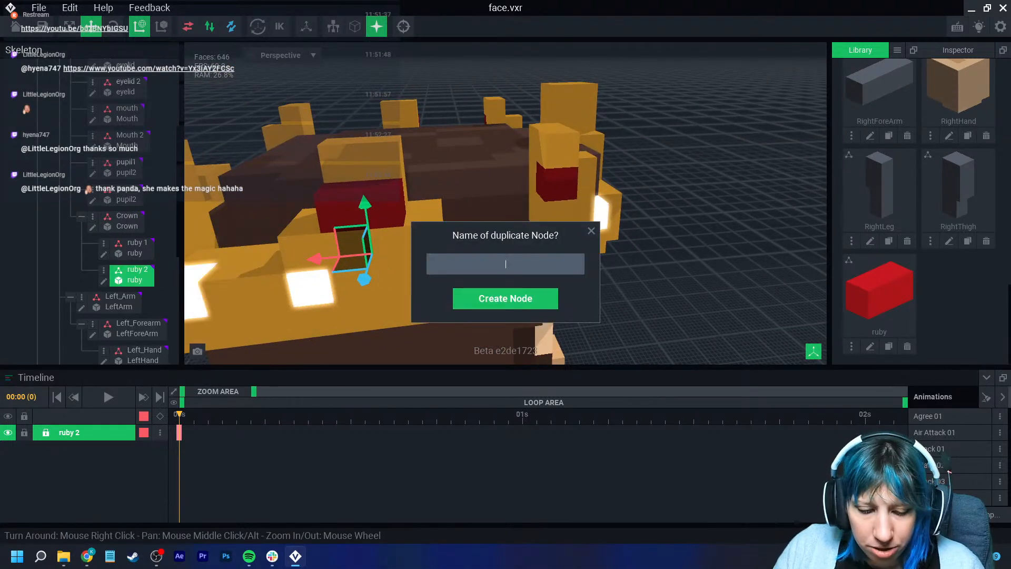
type("ruby")
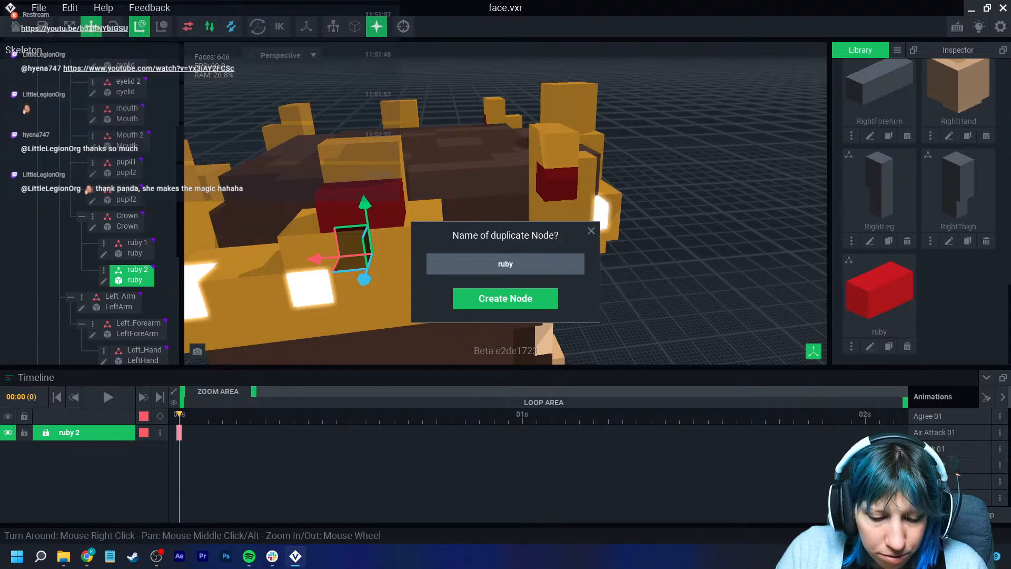
type(" 3")
key("Return")
- Move ruby 3 to the opposite side of the crown band, mirroring ruby 2
right_click_drag(485, 232, 358, 263)
right_click_drag(558, 269, 463, 273)
left_click_drag(317, 232, 660, 246)
right_click_drag(685, 248, 552, 232)
left_click_drag(551, 235, 560, 242)
left_click(644, 337)
right_click_drag(643, 337, 606, 273)
middle_click_drag(589, 137, 589, 337)
right_click_drag(369, 237, 543, 226)
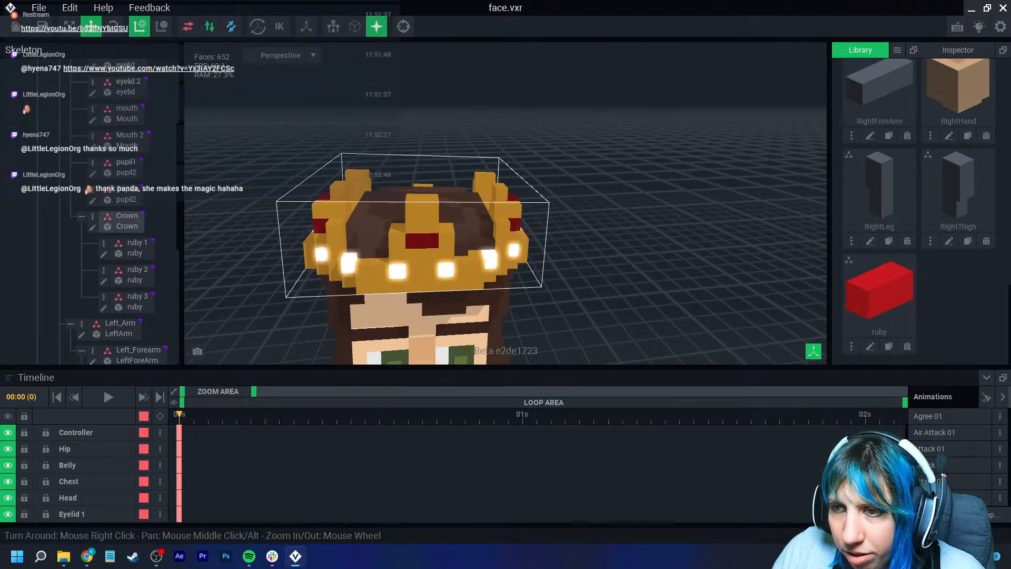
- Send the keyframes of ruby 3, ruby 2 and ruby 1 to all animations
left_click(135, 302)
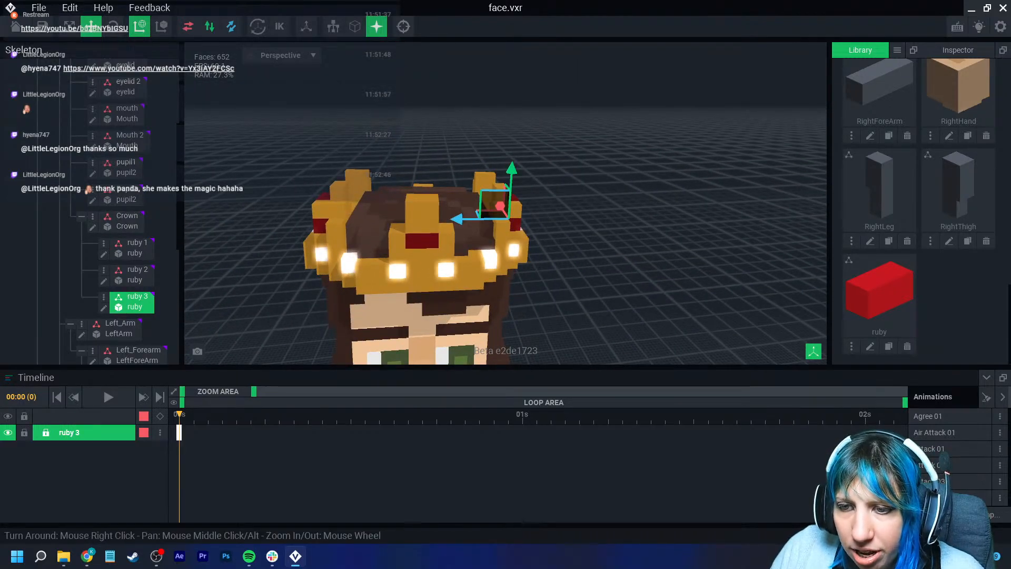
right_click(180, 432)
left_click(220, 400)
left_click(450, 203)
left_click(135, 274)
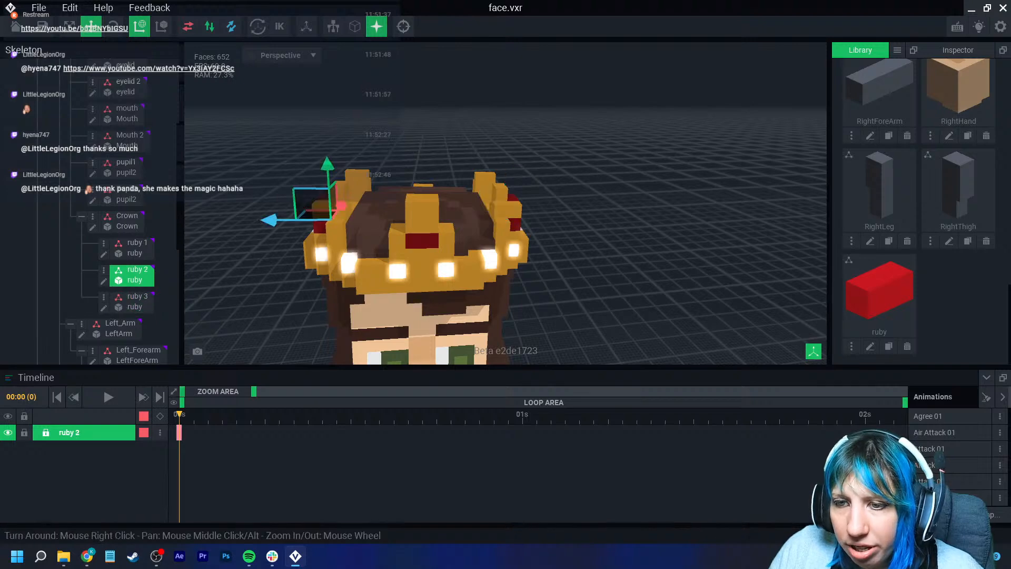
right_click(179, 432)
left_click(220, 401)
left_click(450, 203)
left_click(135, 248)
right_click(179, 432)
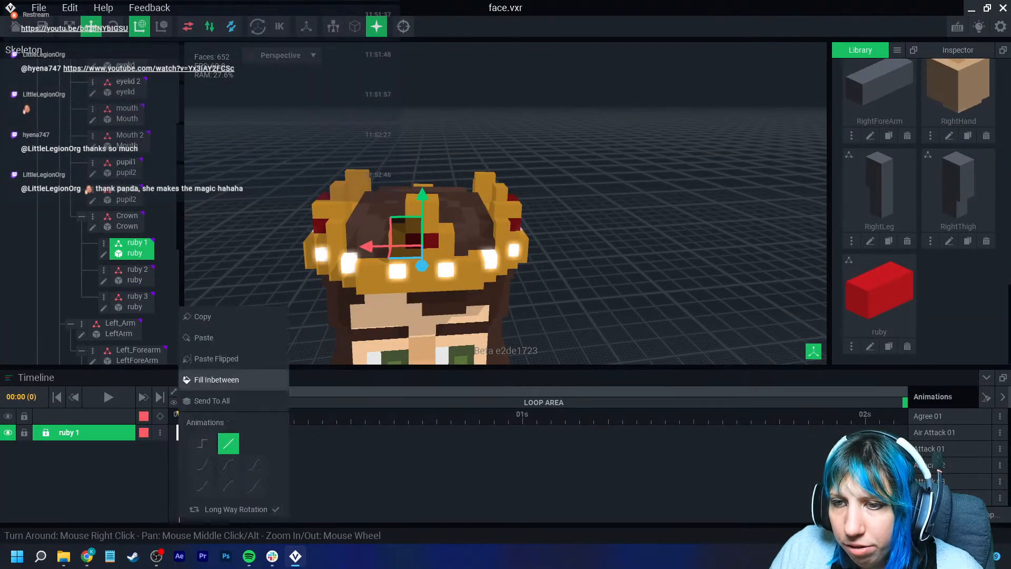
left_click(220, 400)
left_click(450, 202)
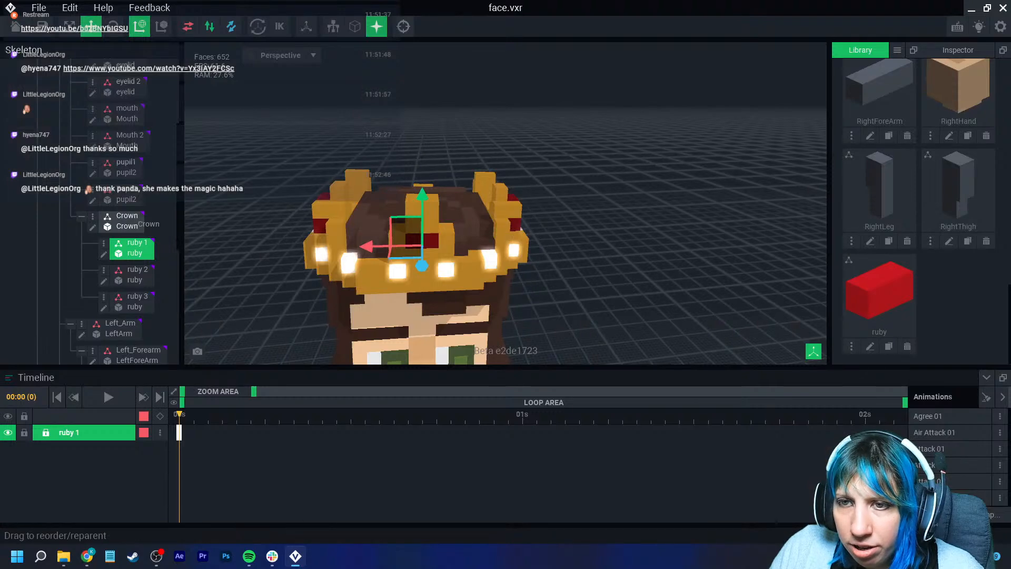
- Send the Crown node's keyframe to all animations
left_click(127, 221)
right_click(180, 432)
left_click(220, 400)
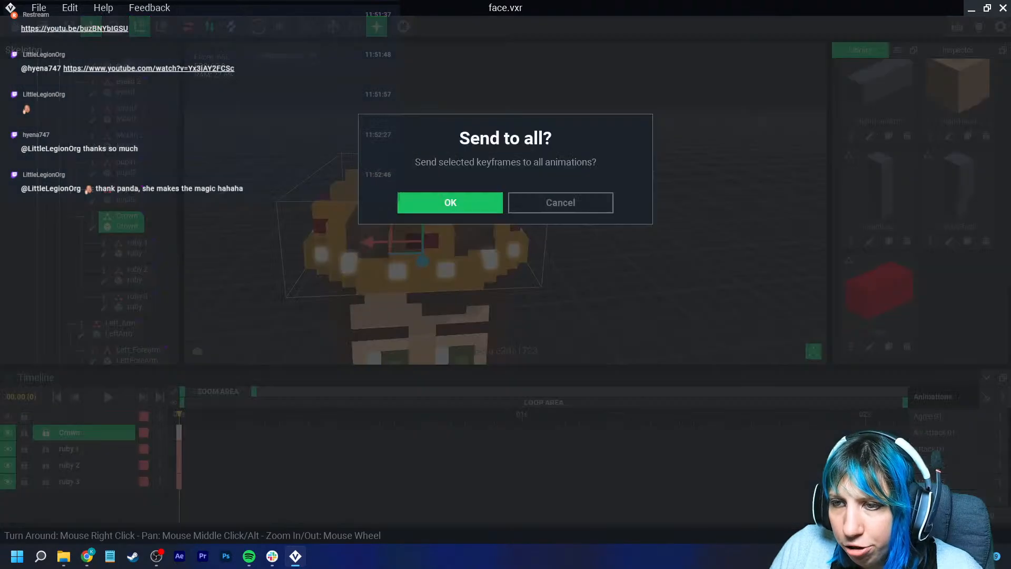
left_click(450, 203)
- Browse through several animations to check the crown and rubies in each
left_click(928, 416)
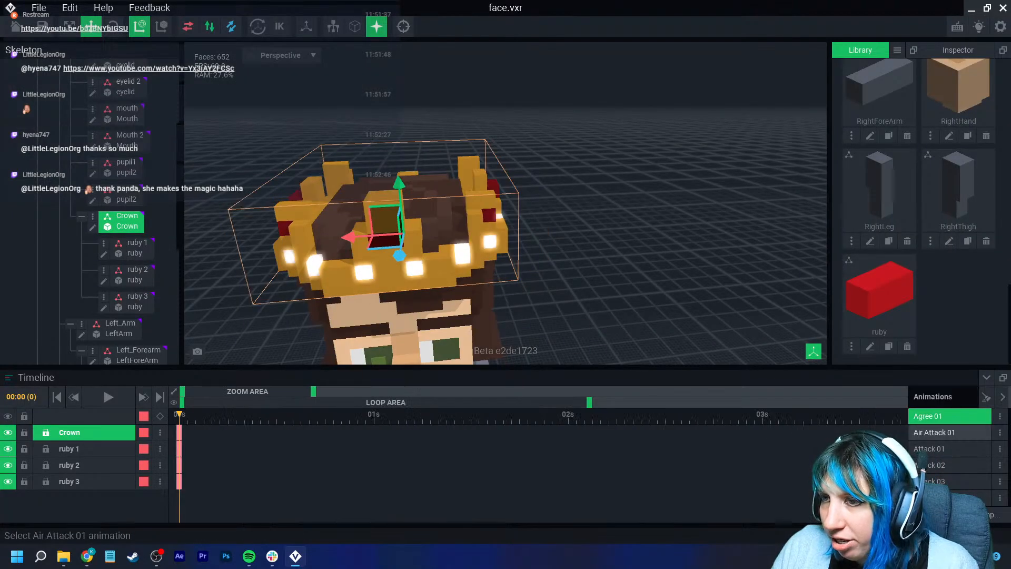
left_click(948, 433)
left_click(948, 448)
left_click(948, 465)
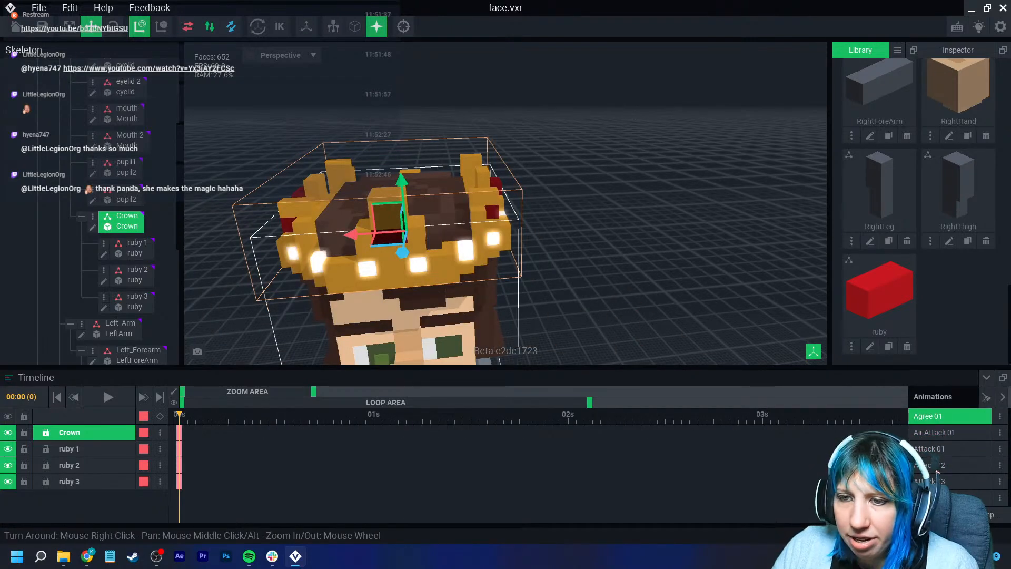
scroll(1000, 476, "down", 3)
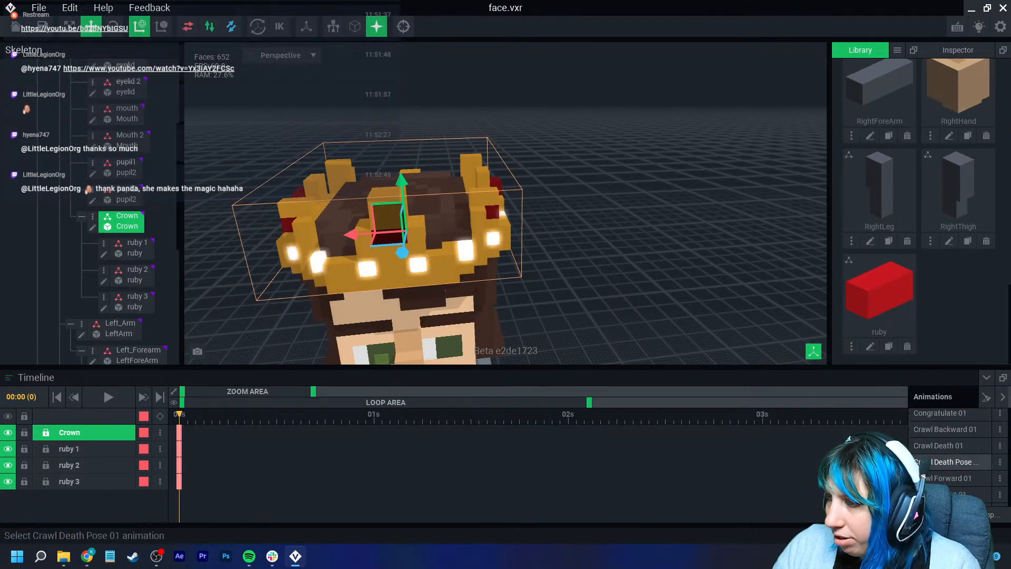
scroll(953, 467, "down", 1)
middle_click_drag(464, 316, 491, 202)
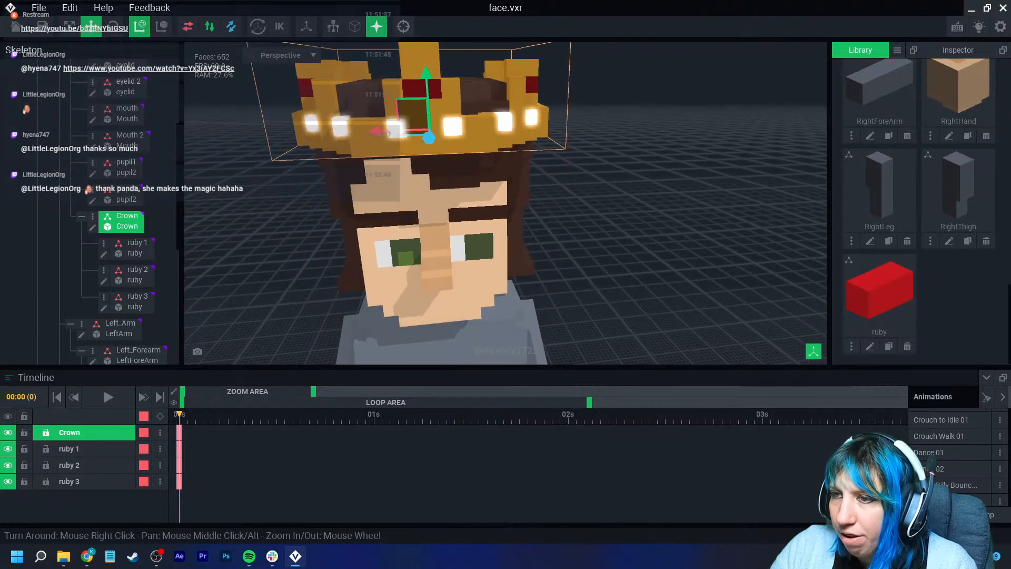
scroll(948, 479, "down", 3)
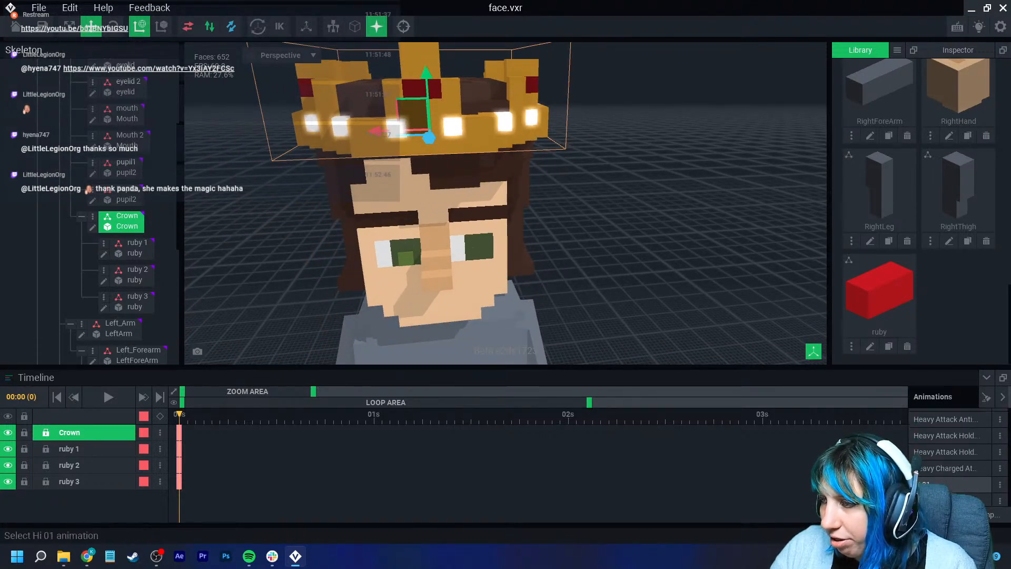
left_click(989, 461)
- Send the keyframes of both pupil nodes to all animations
left_click(479, 258)
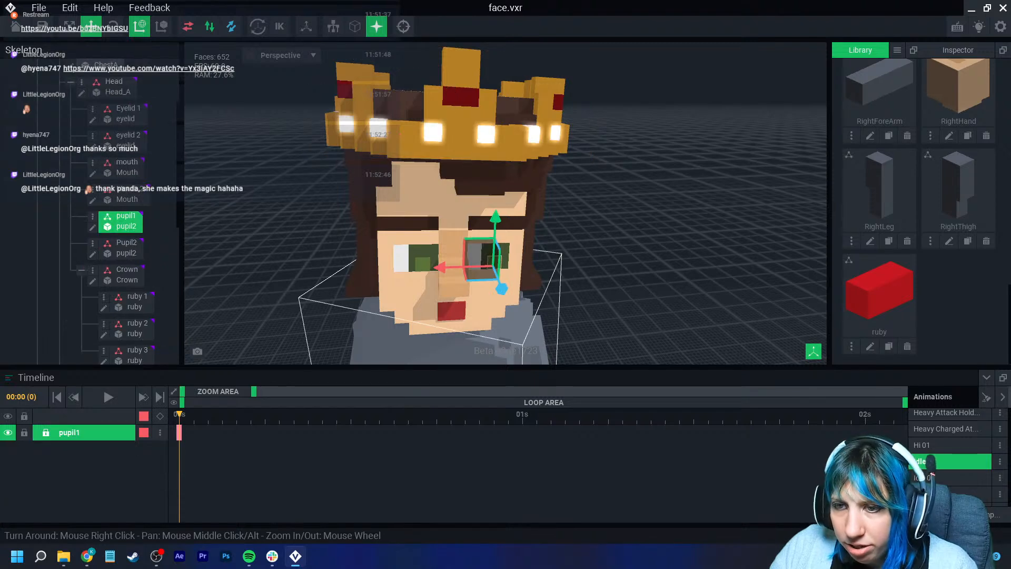
right_click(179, 433)
left_click(205, 400)
left_click(451, 203)
left_click(424, 263)
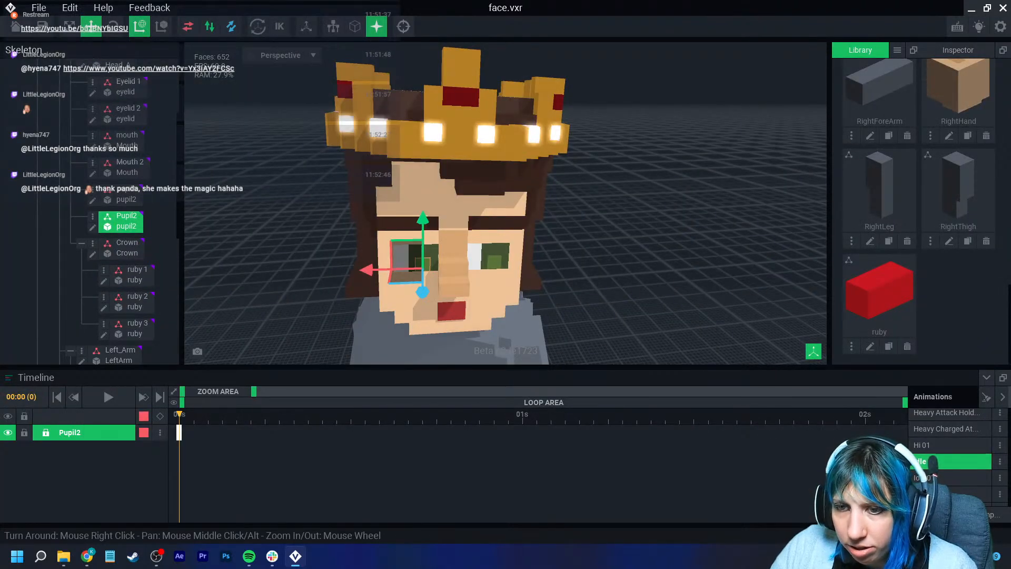
right_click(179, 433)
left_click(213, 402)
left_click(452, 201)
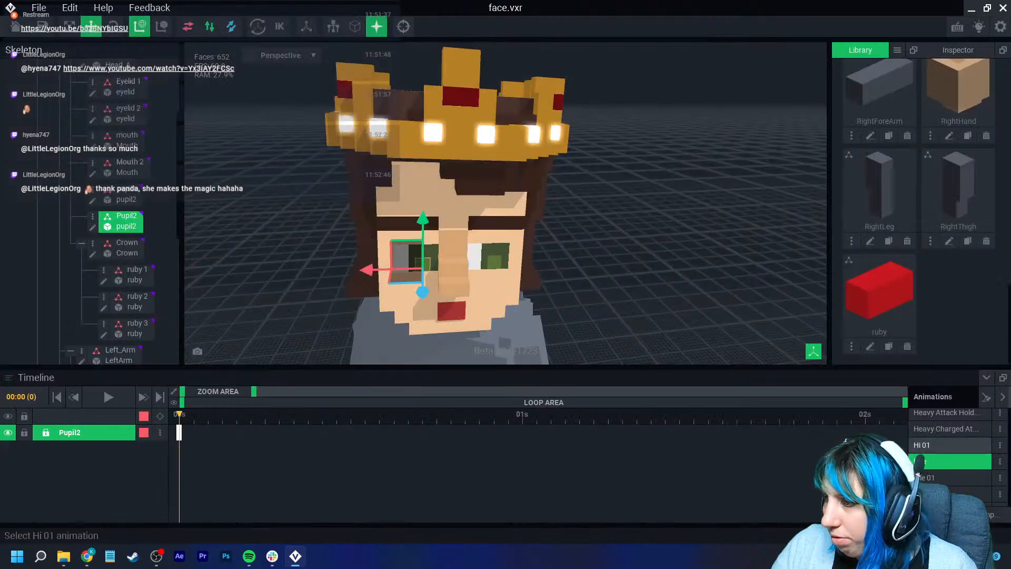
- Send the Mouth 2 and Mouth nodes' keyframes to all animations
left_click(949, 445)
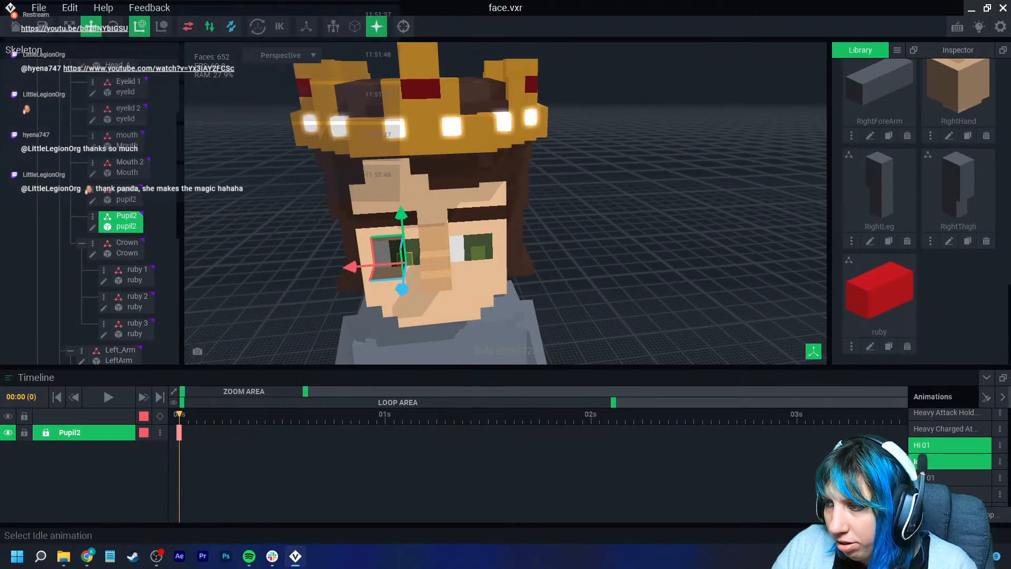
left_click(921, 461)
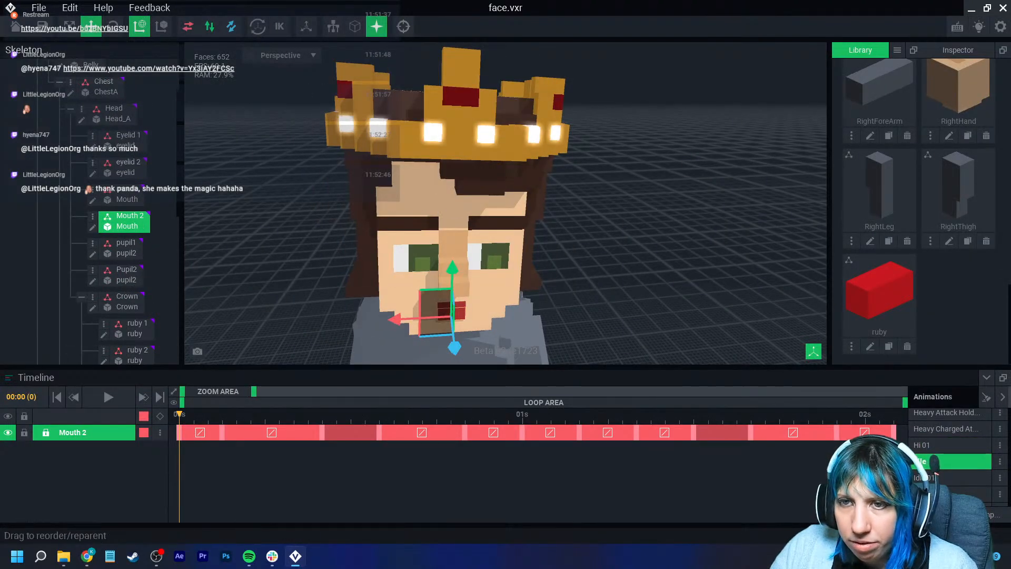
right_click(179, 432)
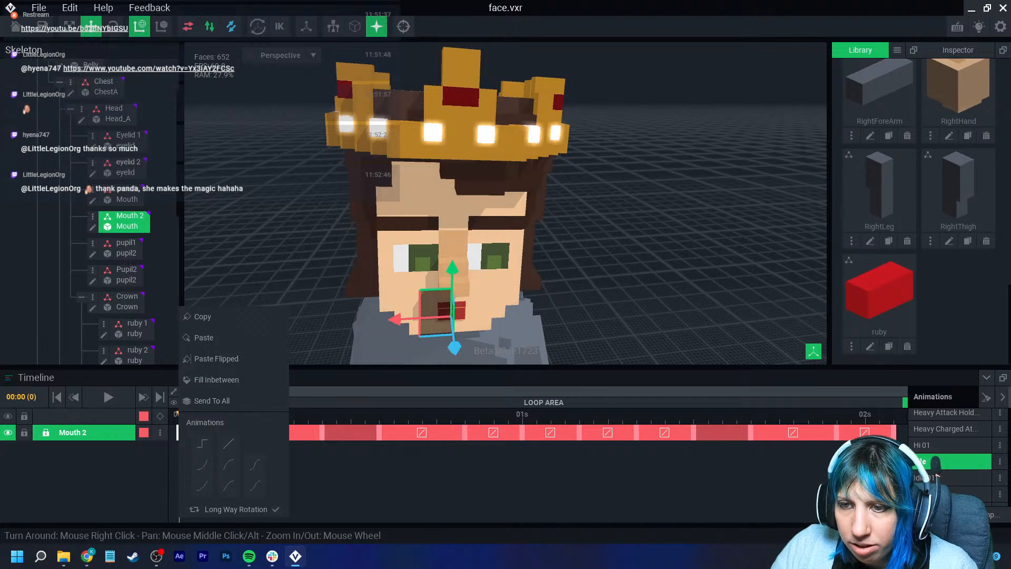
left_click(211, 401)
left_click(451, 202)
left_click(127, 195)
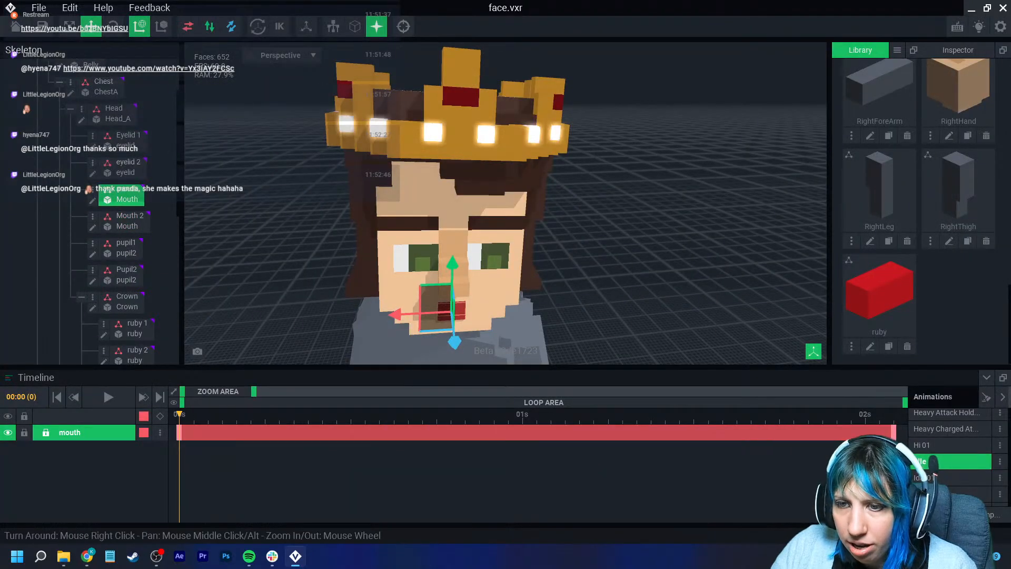
right_click(180, 433)
left_click(211, 397)
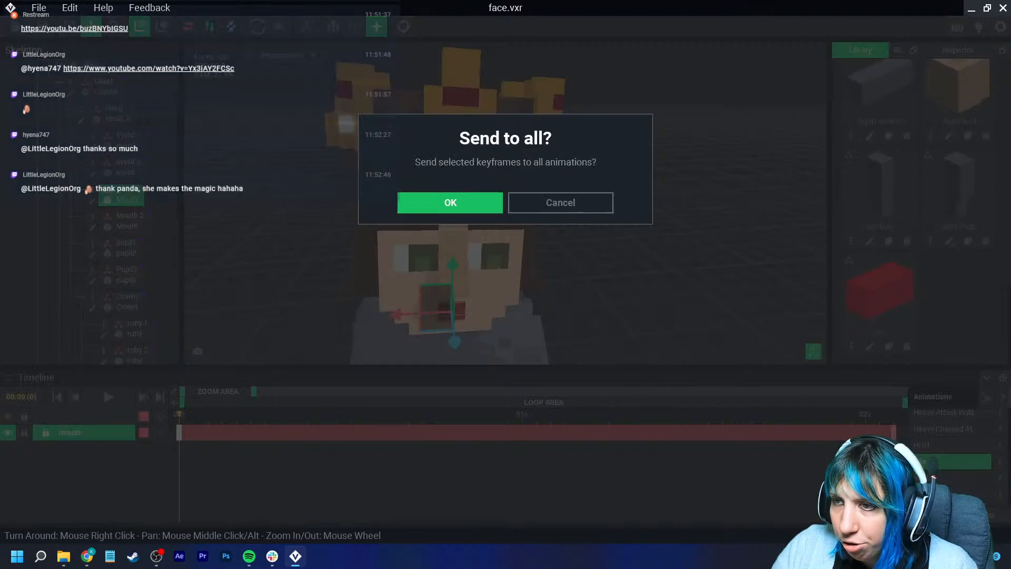
left_click(449, 201)
- Play the Hi 01 animation to check the face
left_click(943, 445)
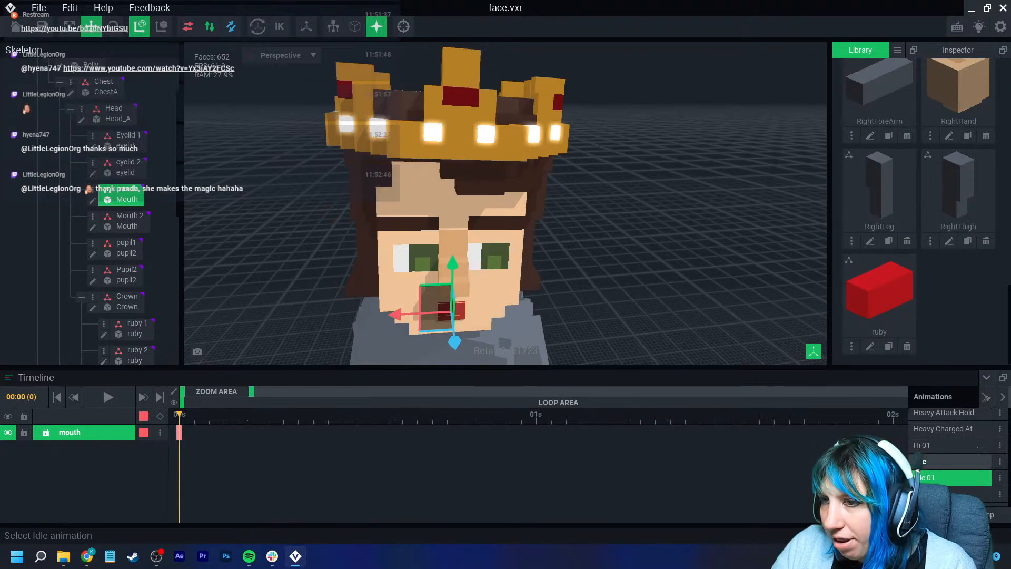
right_click_drag(631, 253, 632, 211)
left_click(632, 210)
middle_click_drag(632, 210, 645, 266)
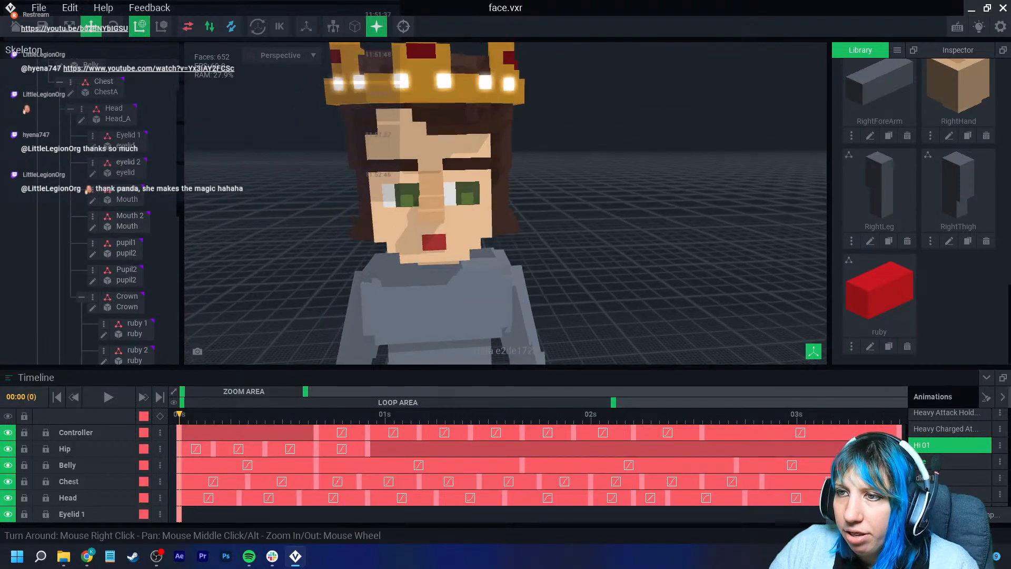
scroll(653, 316, "up", 4)
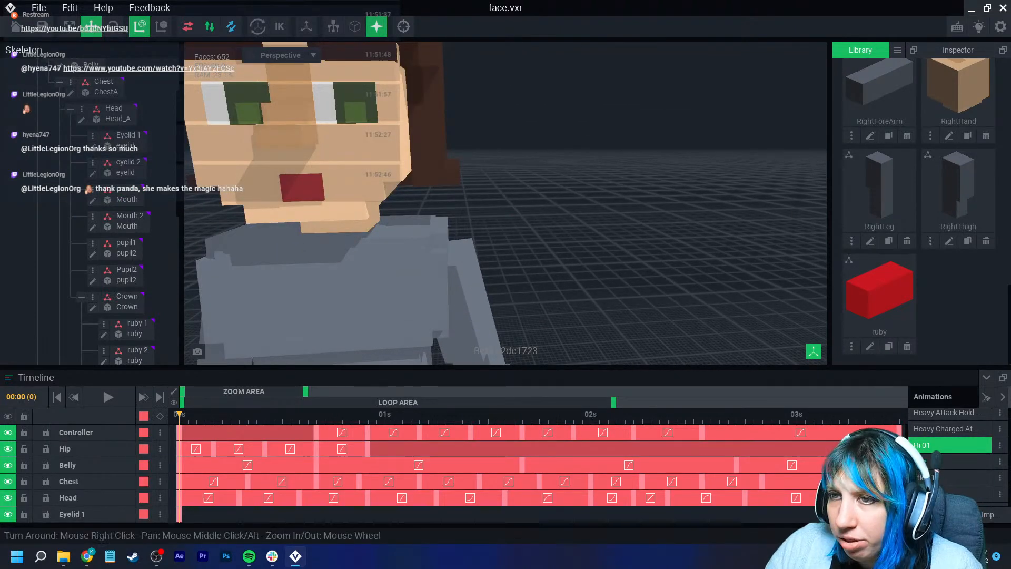
middle_click_drag(489, 222, 722, 296)
key("space")
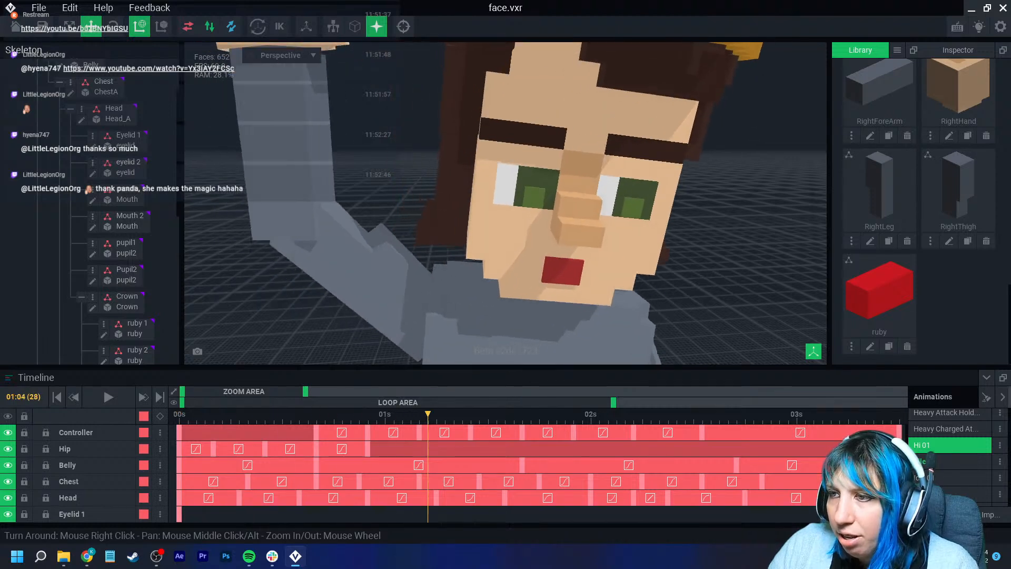
- Copy Mouth 2's keyframes from the Idle animation, paste them into Hi 01 and play it
left_click(535, 263)
left_click(943, 461)
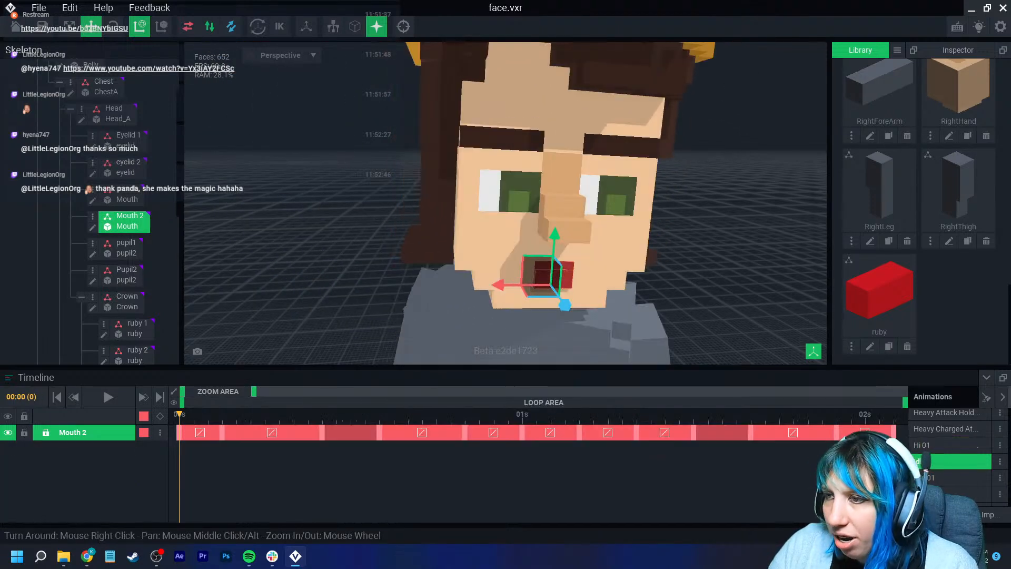
left_click_drag(254, 392, 333, 392)
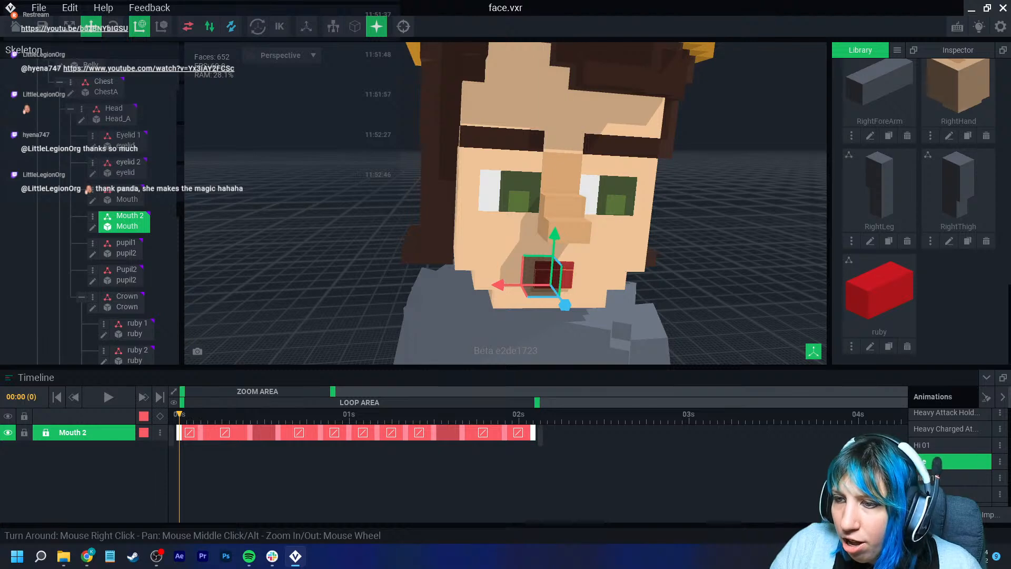
left_click_drag(576, 435, 175, 437)
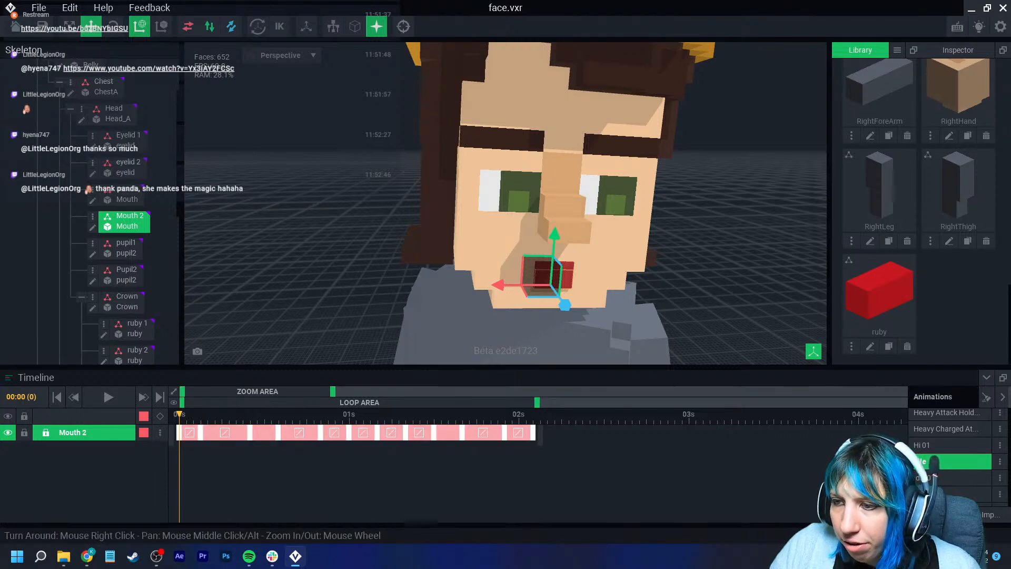
right_click(532, 433)
left_click(560, 317)
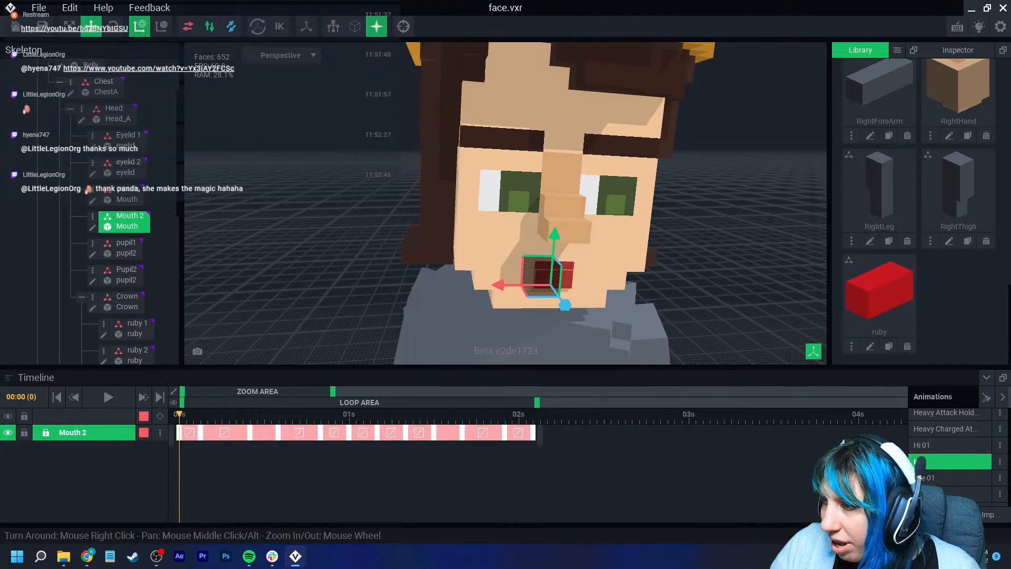
left_click(942, 445)
right_click(179, 433)
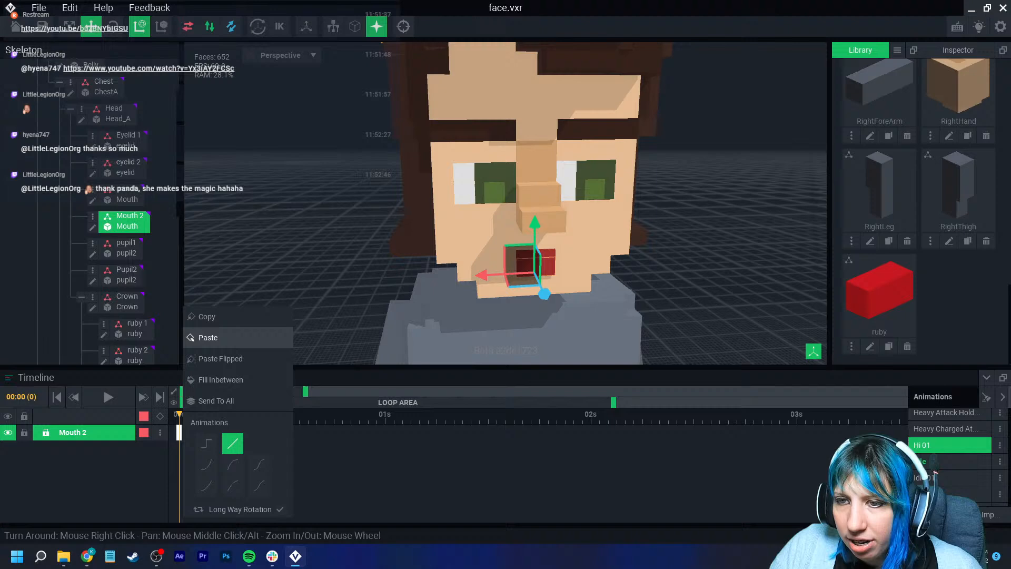
left_click(210, 338)
key("space")
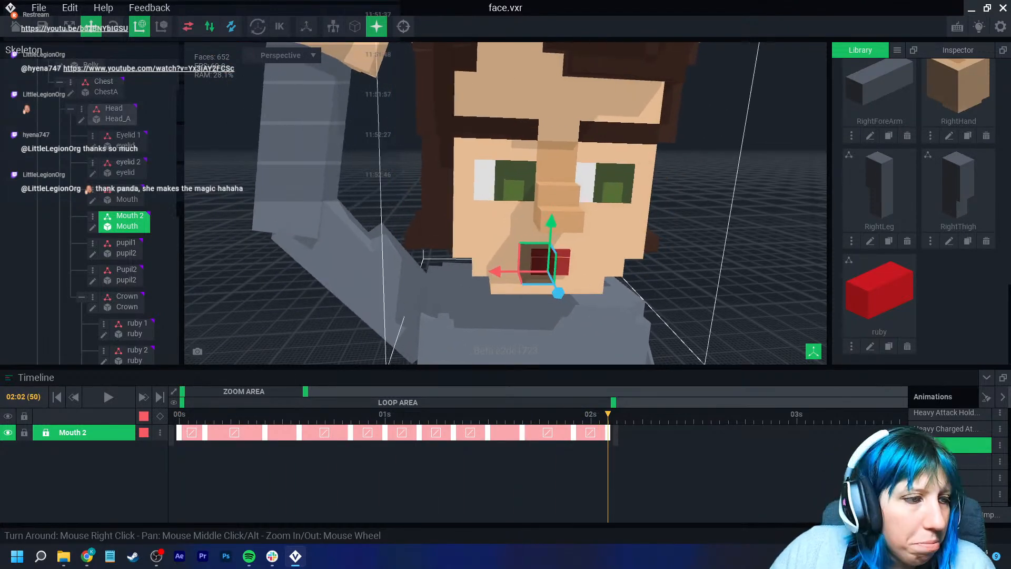
- Select the ruby 1 node and keyframe a slight nudge of the ruby at frame 6 of Hi 01
scroll(579, 263, "down", 5)
middle_click_drag(595, 237, 498, 258)
left_click(506, 205)
left_click_drag(607, 414, 222, 414)
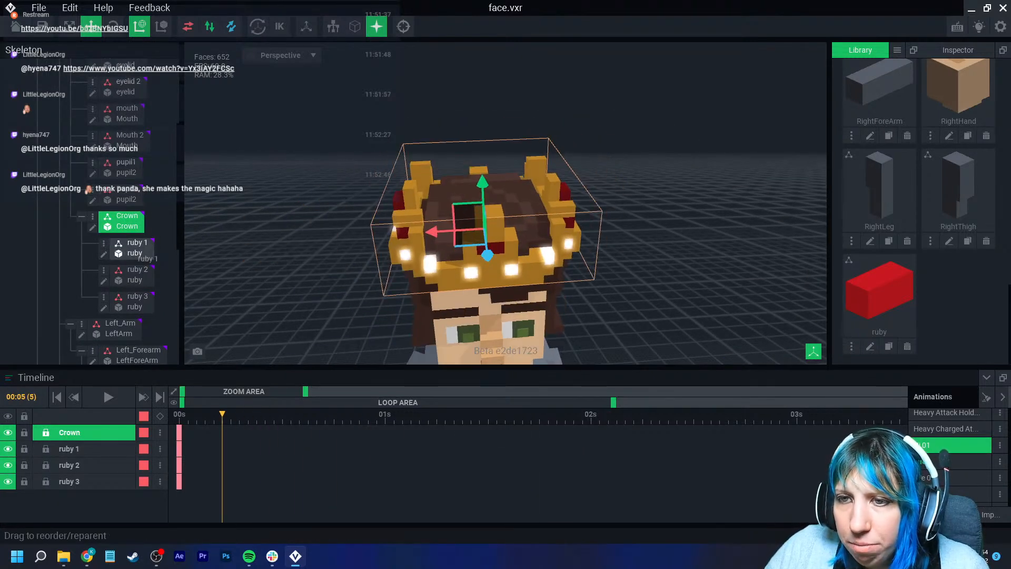
left_click(132, 250)
scroll(589, 284, "up", 2)
scroll(590, 284, "down", 1)
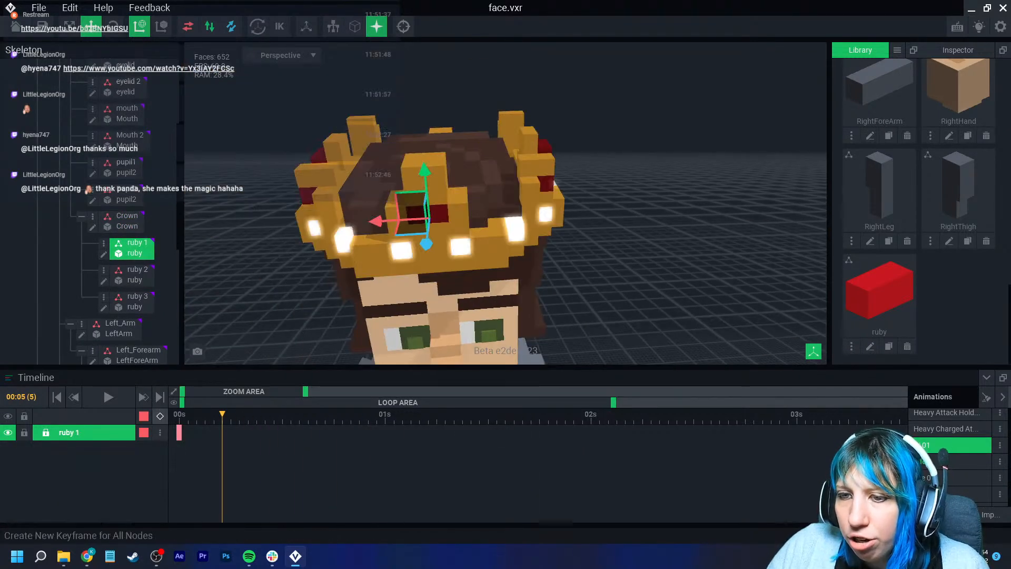
mouse_move(222, 414)
left_mouse_down()
mouse_move(181, 414)
mouse_move(273, 414)
mouse_move(230, 415)
left_mouse_up()
left_click_drag(305, 392, 219, 391)
right_click_drag(337, 253, 416, 261)
scroll(416, 261, "up", 4)
left_click_drag(482, 210, 484, 217)
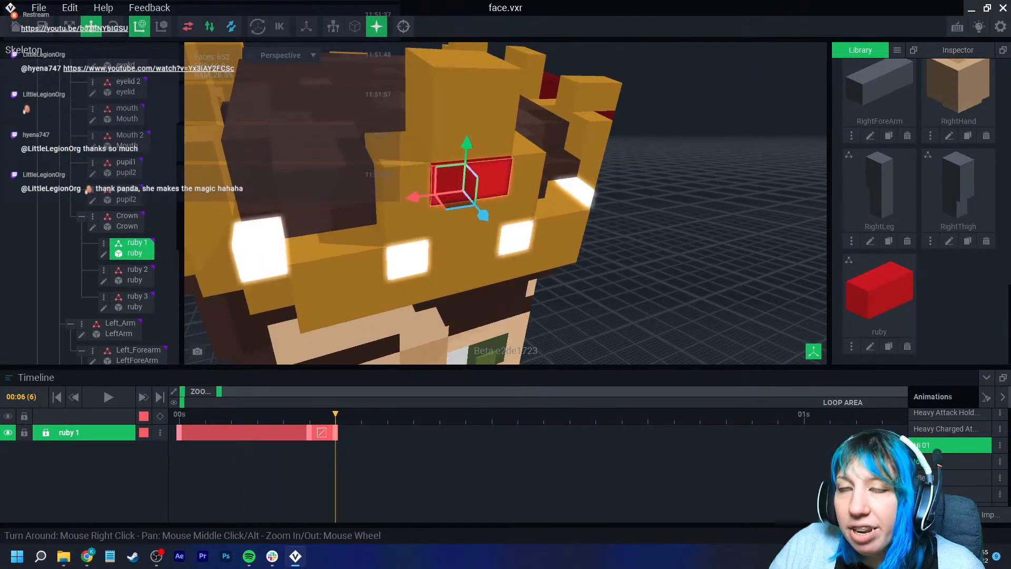
- Add further ruby 1 keyframes at later frames, nudging the ruby between them
left_click_drag(335, 414, 518, 414)
left_click(160, 416)
middle_click_drag(468, 158, 453, 292)
right_click_drag(458, 190, 553, 253)
left_click_drag(505, 195, 499, 194)
left_click_drag(518, 415, 622, 415)
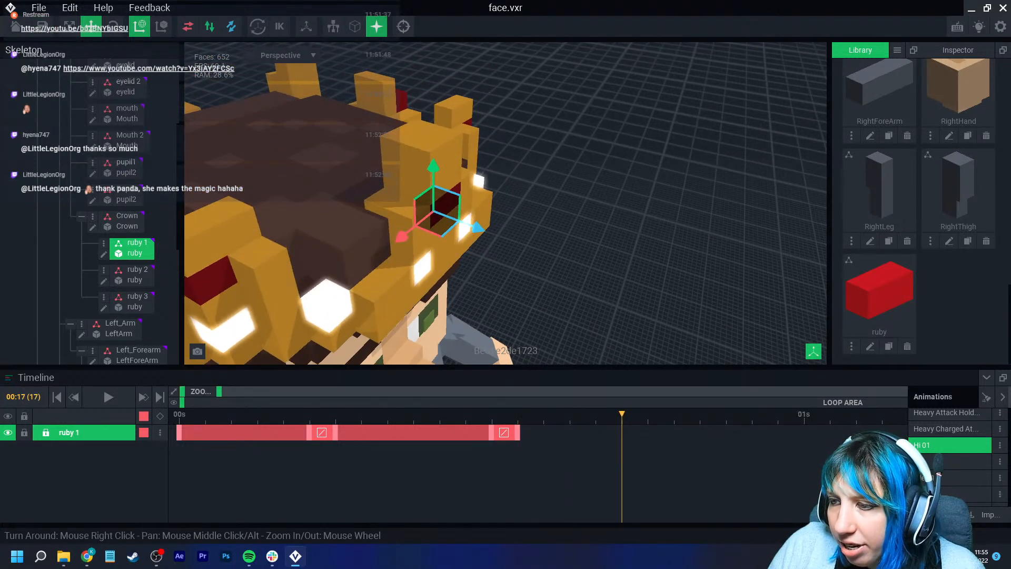
left_click(161, 416)
left_click(648, 415)
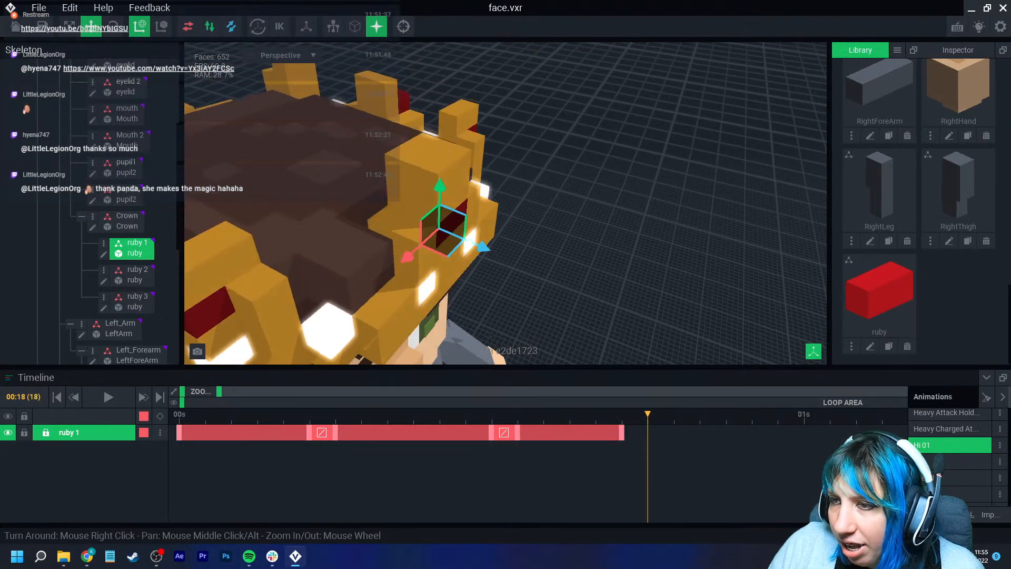
- Copy ruby 1's middle keyframe to frame 18 and add another keyframe at 1 second
right_click(492, 433)
left_click(512, 316)
right_click(649, 432)
left_click(675, 336)
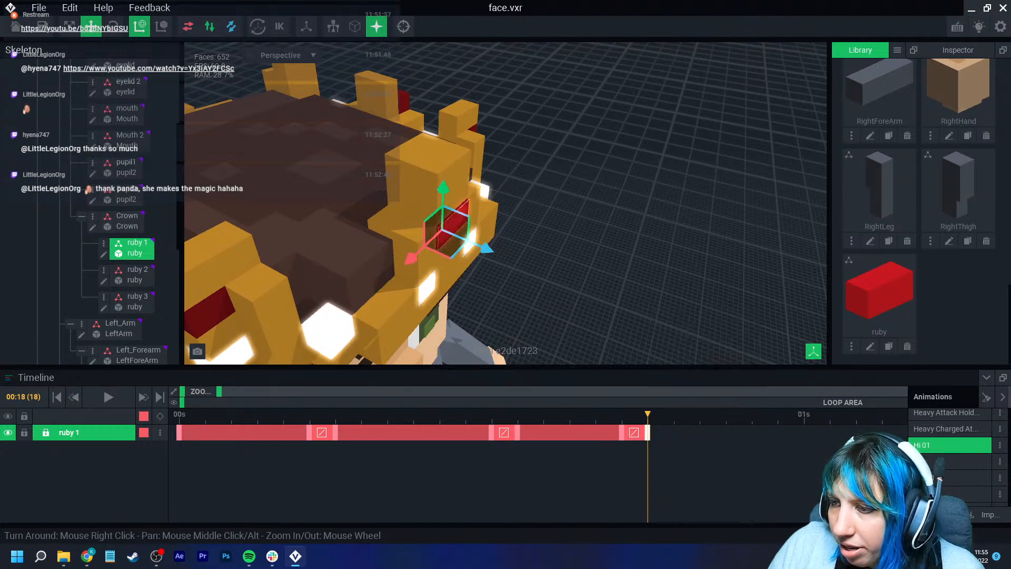
key("Right")
key("Right")
key("Right")
key("Right")
key("Right")
key("Right")
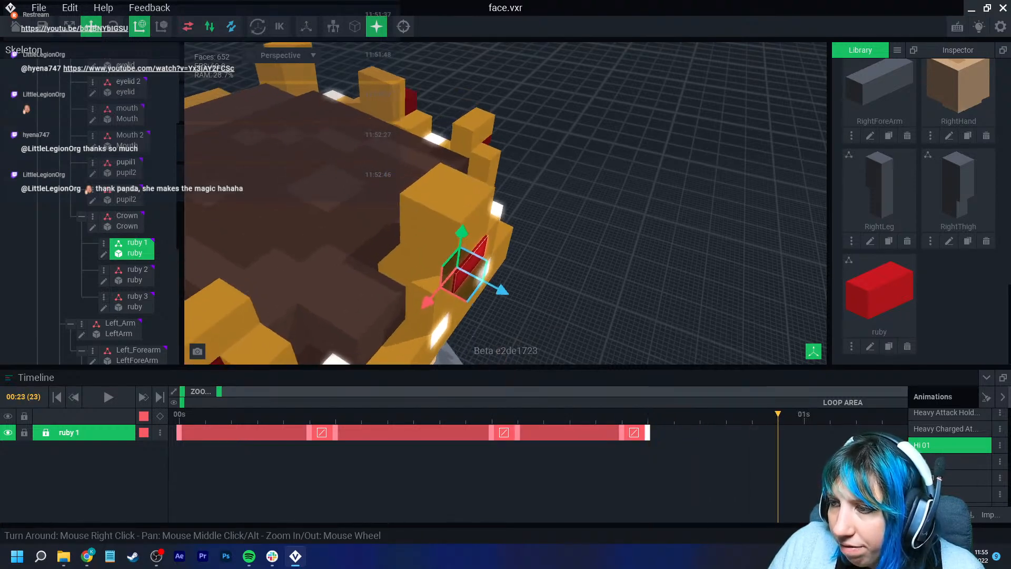
left_click(160, 416)
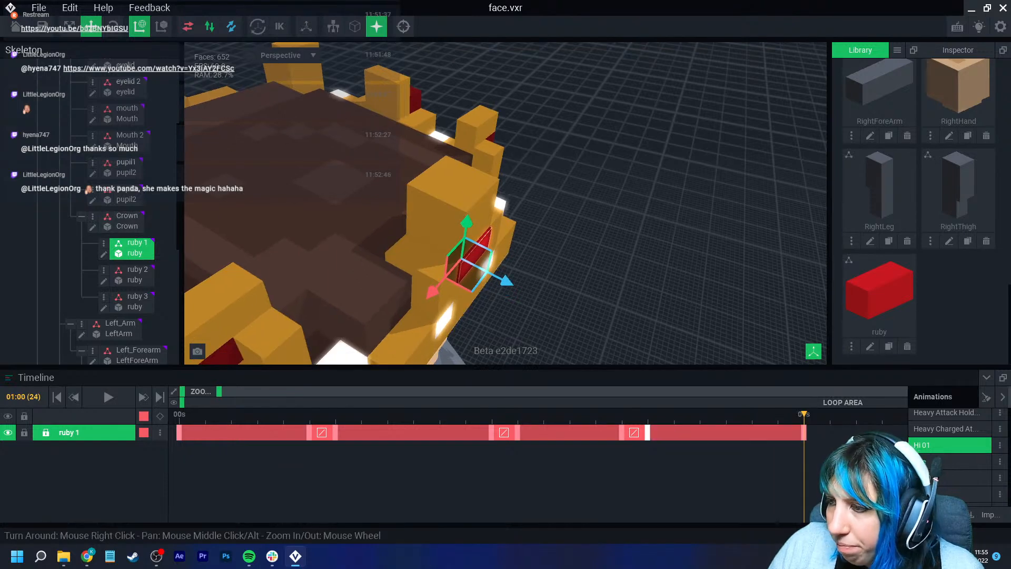
- Play the Hi 01 animation from the start to preview the ruby motion
key("Right")
left_click(522, 272)
left_click(481, 246)
left_click_drag(510, 269, 508, 268)
left_click(547, 263)
scroll(548, 263, "down", 10)
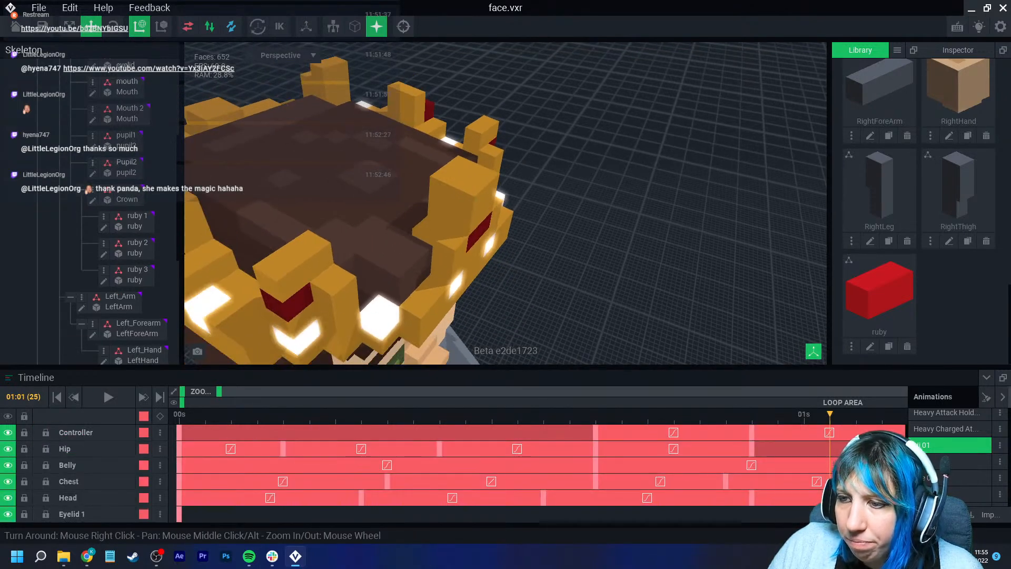
right_click_drag(548, 264, 484, 179)
scroll(526, 211, "up", 4)
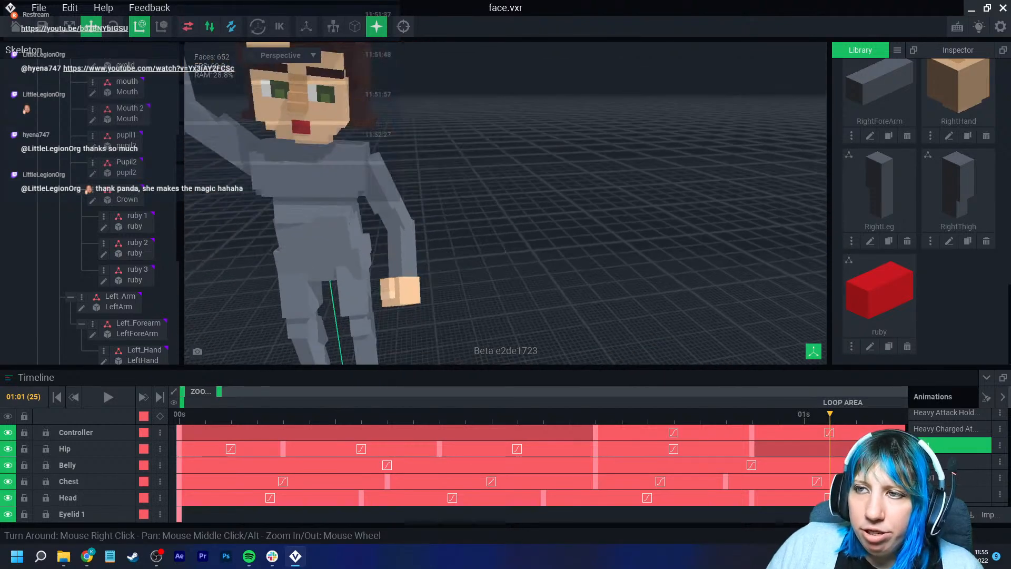
middle_click_drag(485, 179, 547, 279)
scroll(548, 279, "down", 1)
left_click(179, 415)
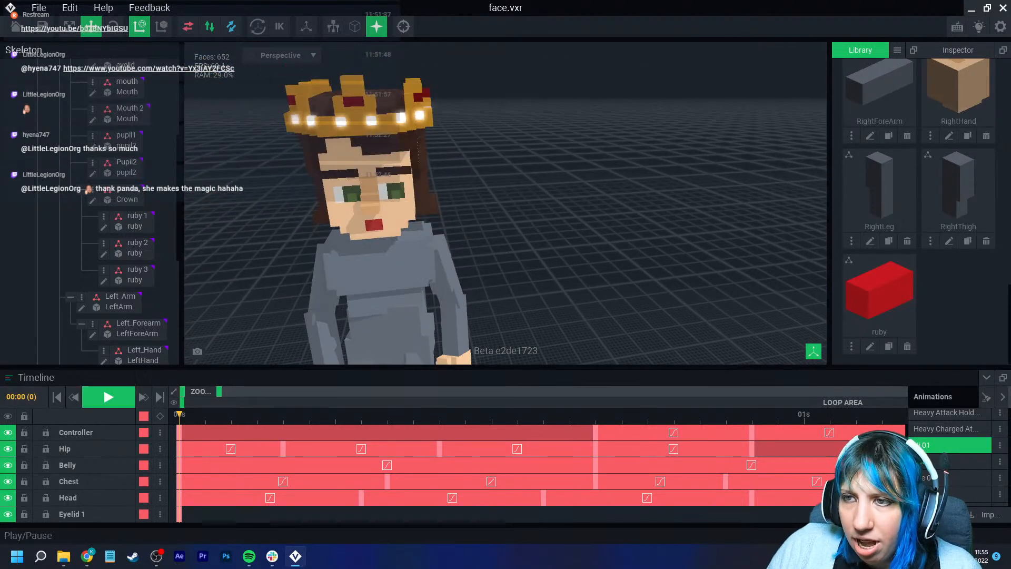
left_click(108, 397)
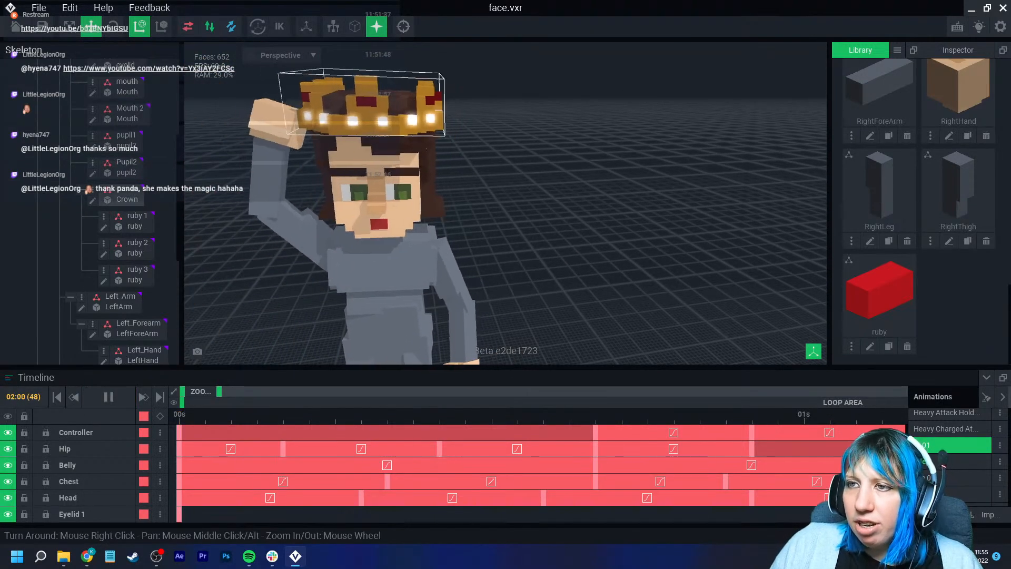
- Retime ruby 1's later keyframes by moving them further along the timeline, then play
left_click(349, 108)
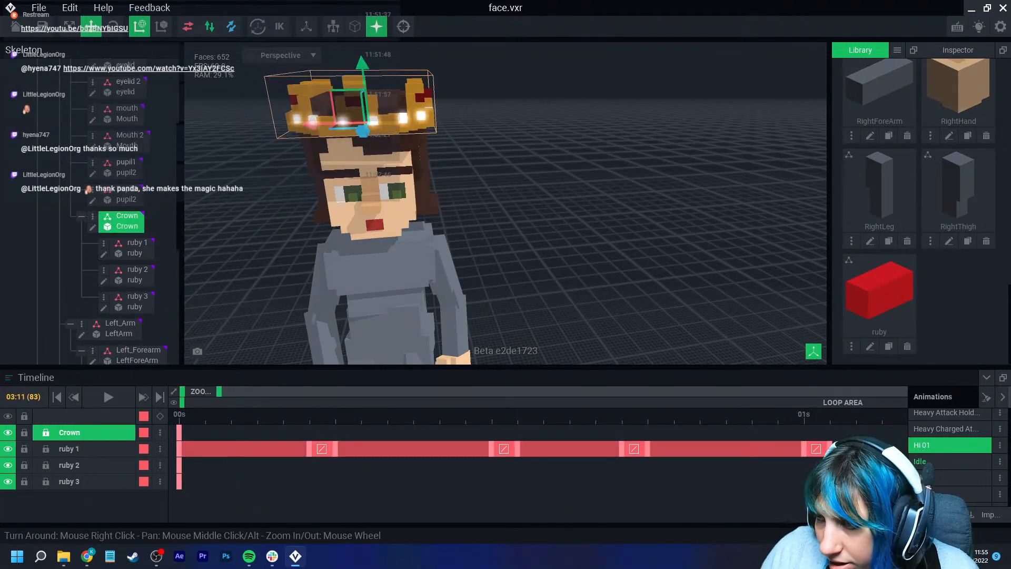
left_click_drag(219, 392, 267, 391)
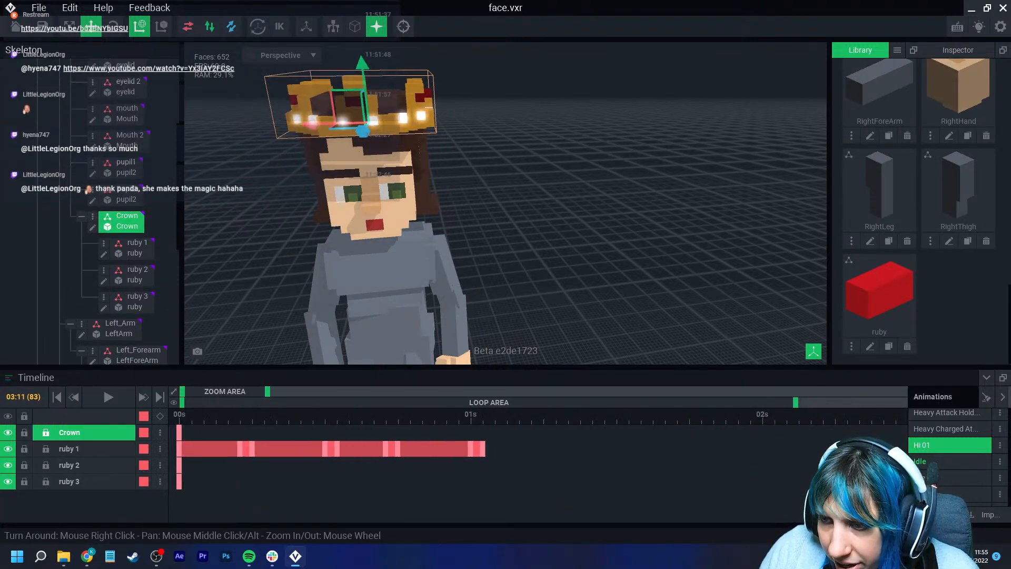
left_click_drag(482, 448, 530, 448)
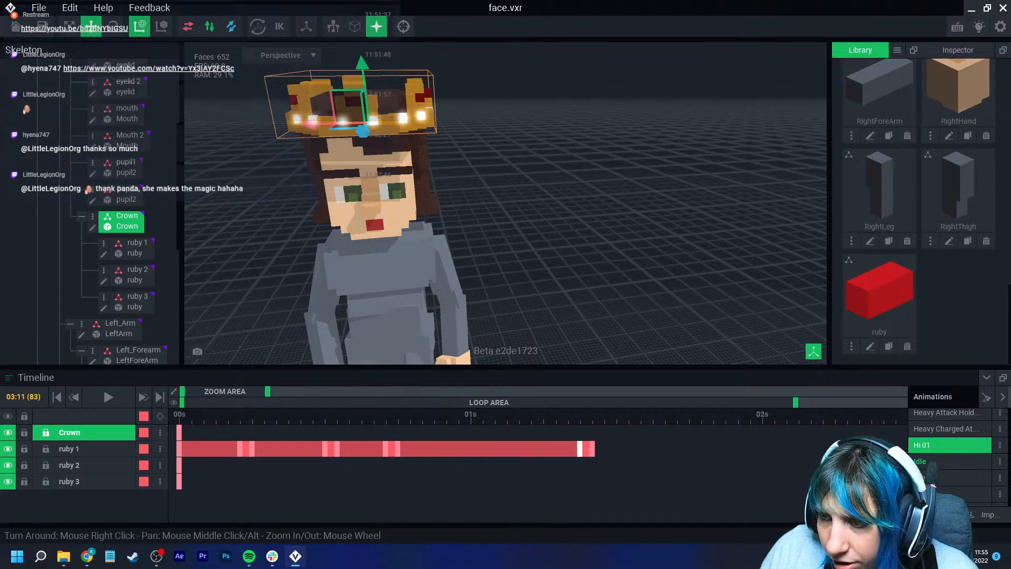
left_click_drag(397, 449, 507, 448)
left_click_drag(386, 448, 494, 449)
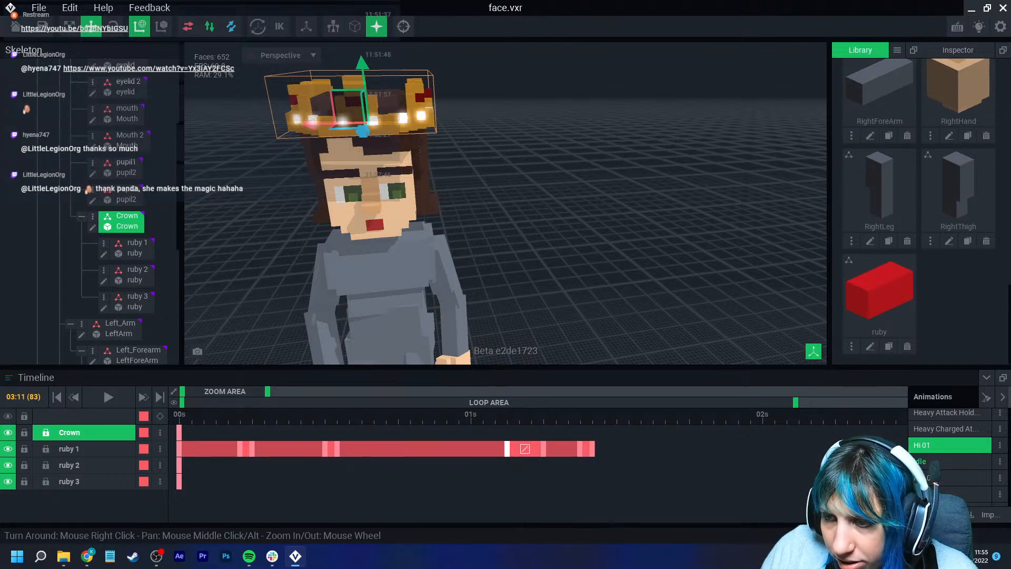
key("space")
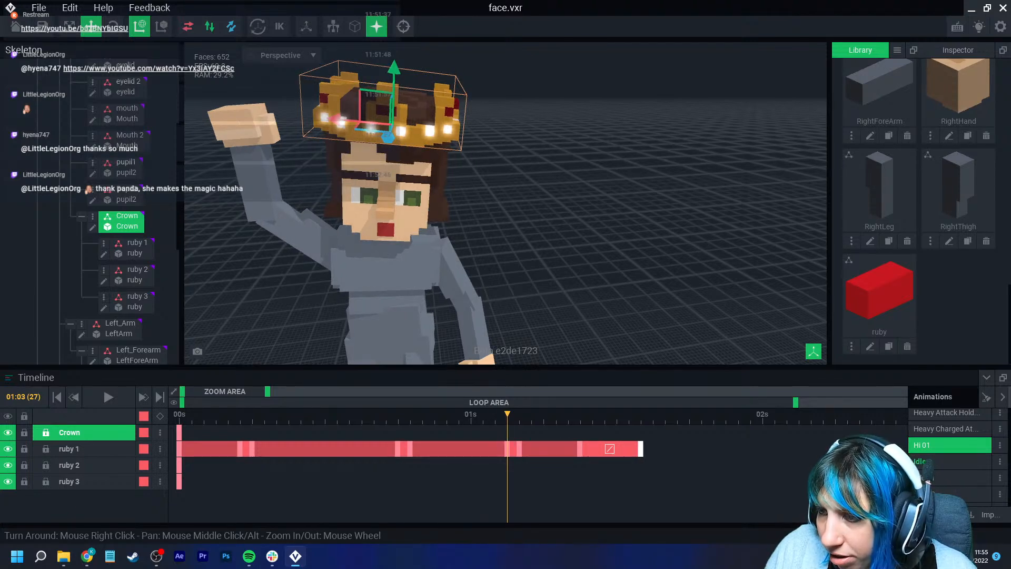
- Replay the Hi 01 animation from the start and pause it
left_click_drag(507, 415, 180, 414)
left_click(109, 398)
left_click(164, 289)
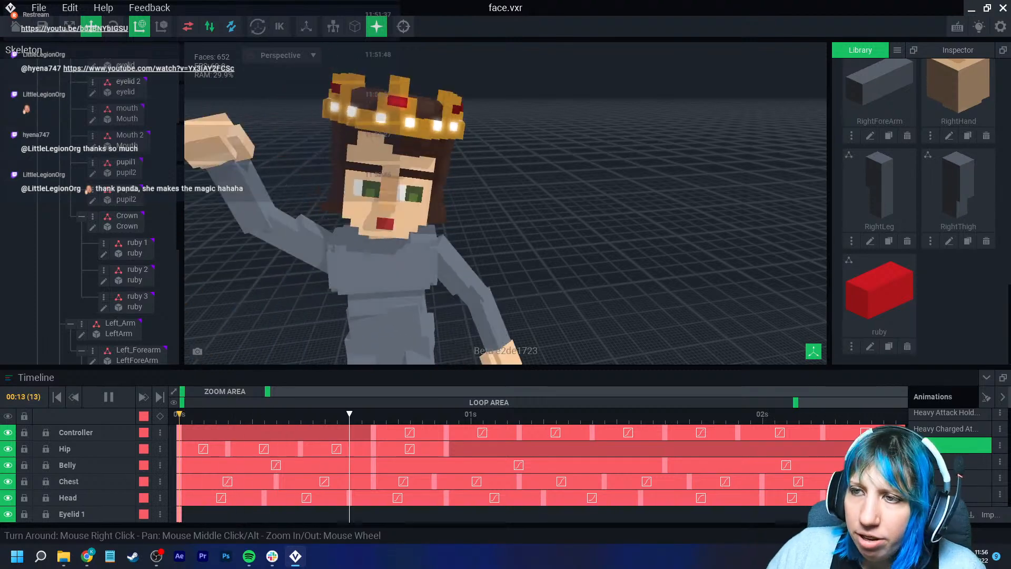
left_click(108, 397)
- Create a new VXM model named spot from the library
scroll(413, 276, "up", 5)
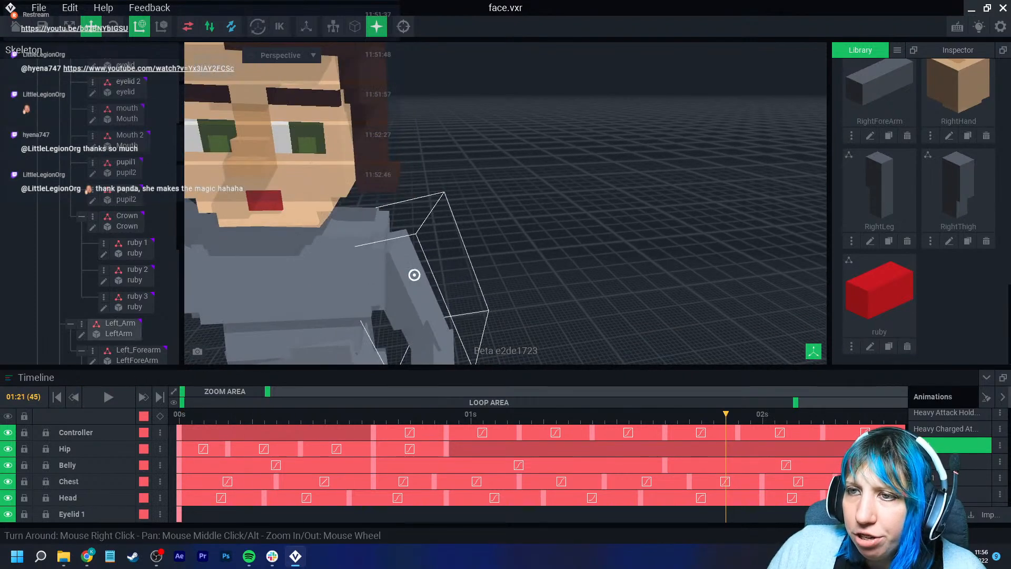
left_click(331, 215)
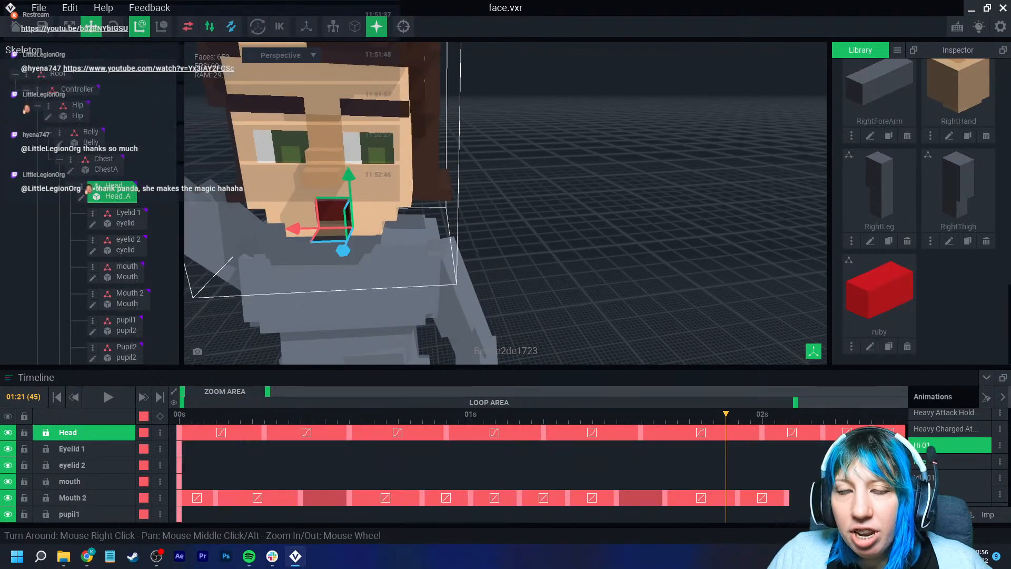
left_click(897, 50)
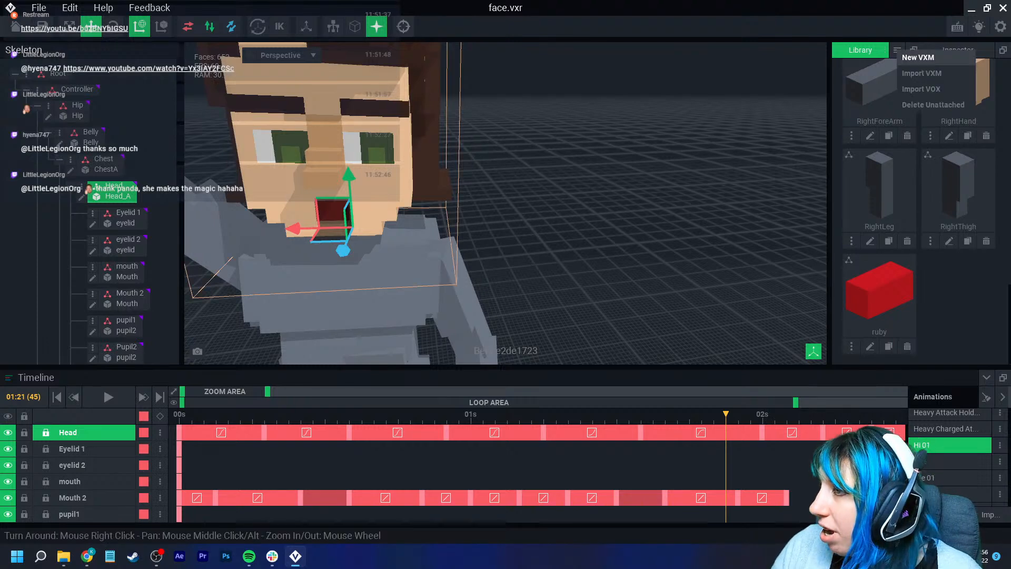
left_click(918, 57)
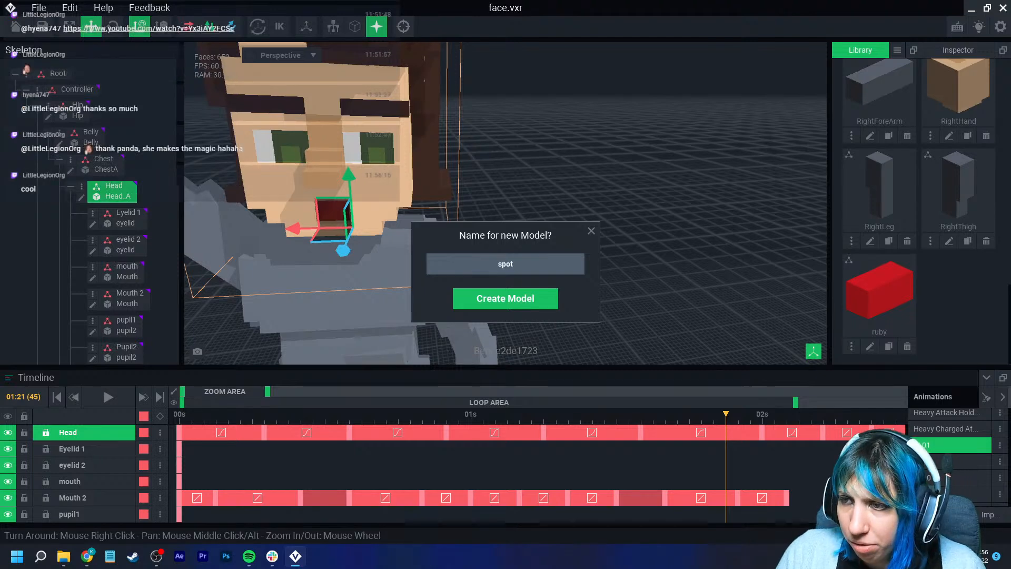
type("spot")
key("Return")
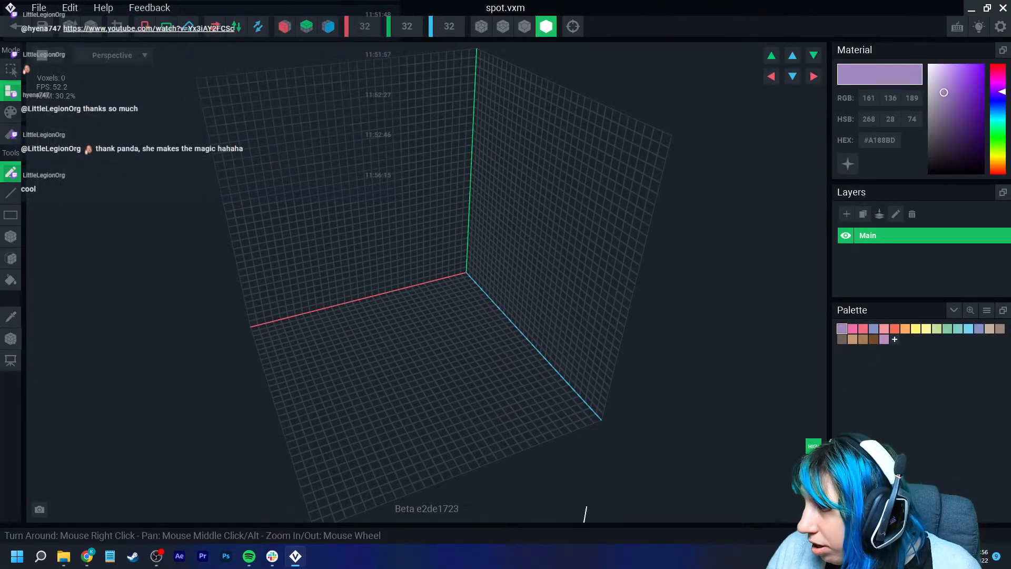
- Pick dark brown #362D20, place a single voxel and crop the model to 1×1×1
left_click_drag(943, 92, 945, 145)
mouse_move(998, 92)
left_mouse_down()
mouse_move(998, 163)
mouse_move(949, 135)
mouse_move(944, 143)
left_mouse_up()
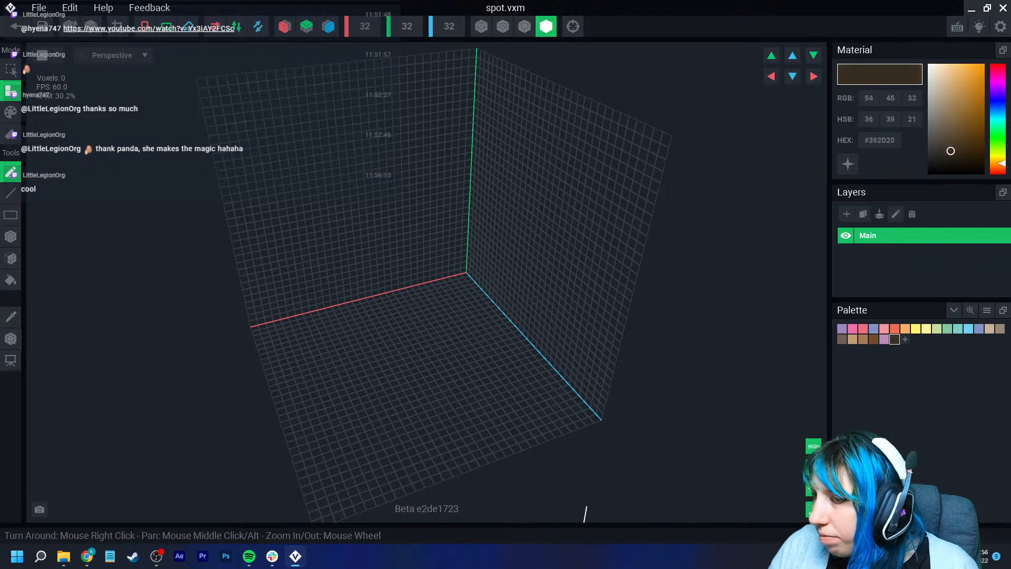
left_click(11, 237)
right_click_drag(363, 329, 328, 315)
scroll(324, 295, "up", 3)
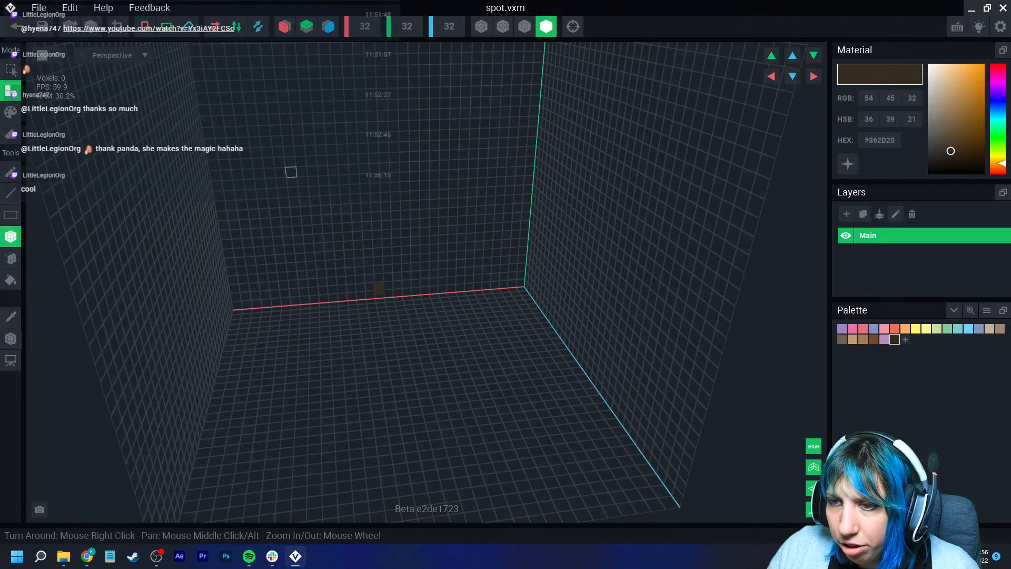
left_click(117, 26)
scroll(295, 263, "down", 5)
scroll(295, 263, "down", 2)
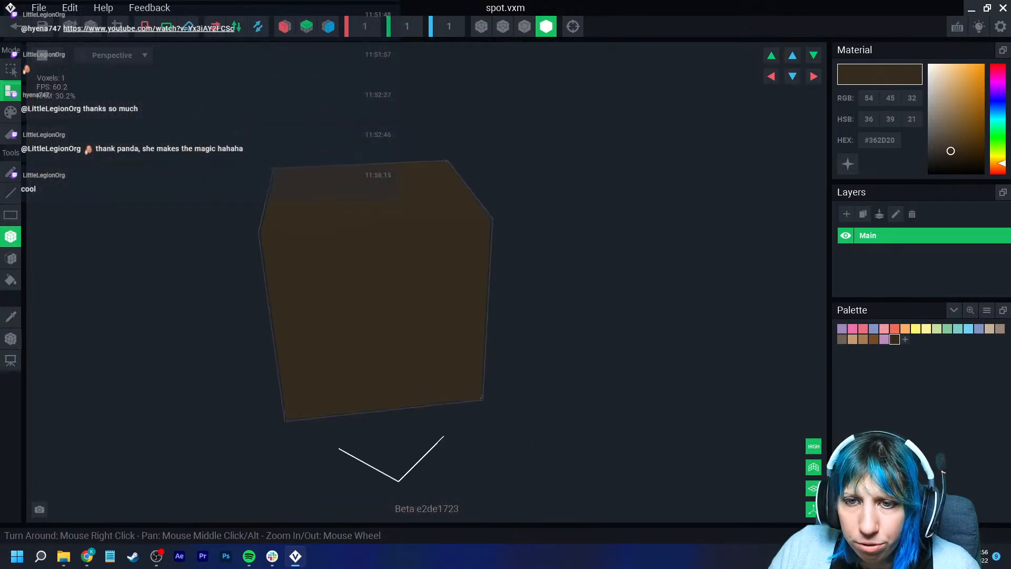
- Adjust the spot model's pivot with the pivot tool
left_click(11, 339)
left_click(56, 353)
right_click_drag(221, 342, 426, 373)
scroll(427, 372, "up", 2)
scroll(390, 421, "down", 3)
right_click_drag(421, 416, 422, 363)
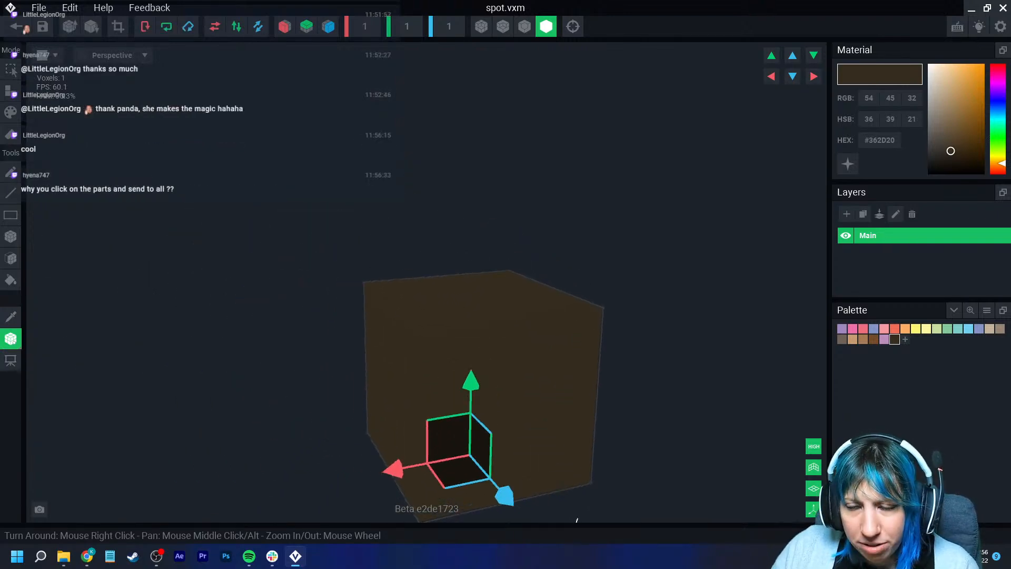
- Return to the face rig and add a child node named beauty spot under Head
left_click(16, 26)
left_click(395, 202)
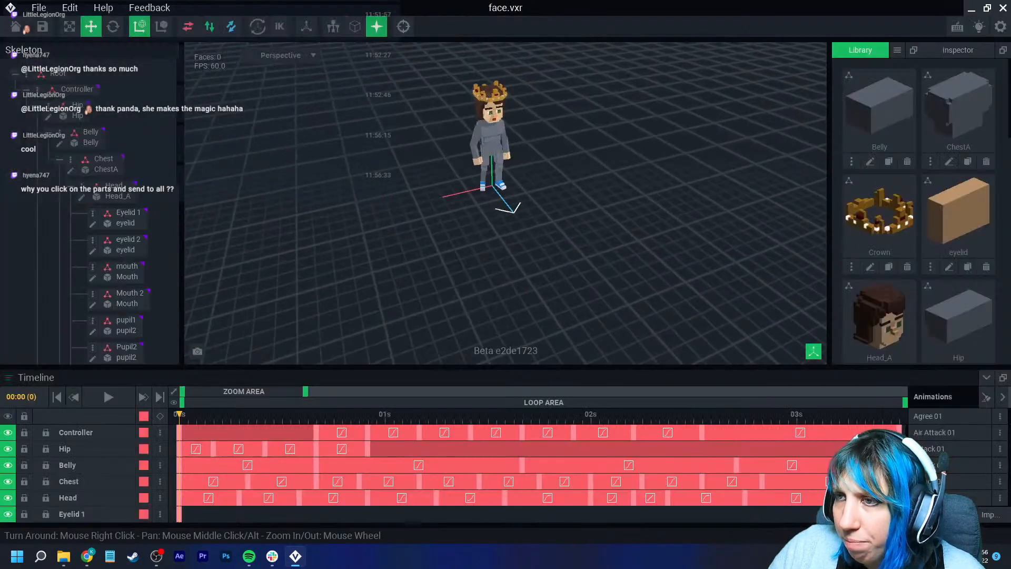
right_click(116, 190)
left_click(200, 233)
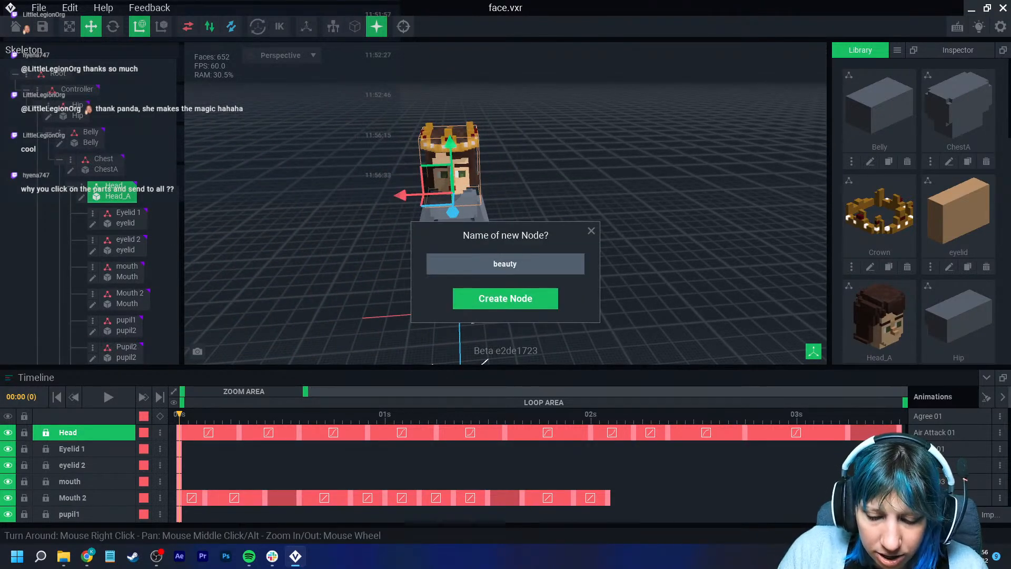
type("beauty spot")
key("Return")
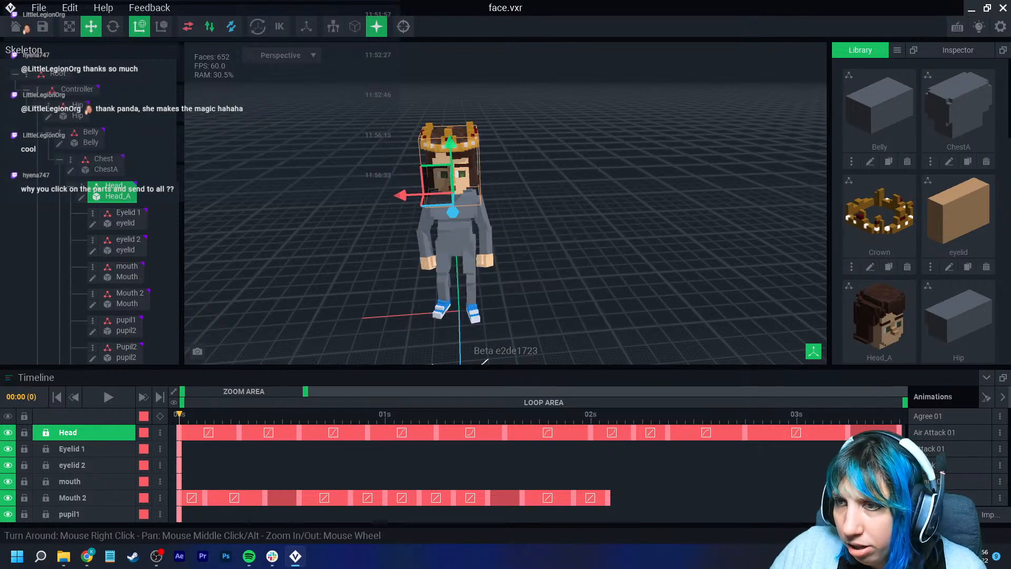
- Attach the spot model from the library to the beauty spot node
scroll(941, 217, "down", 15)
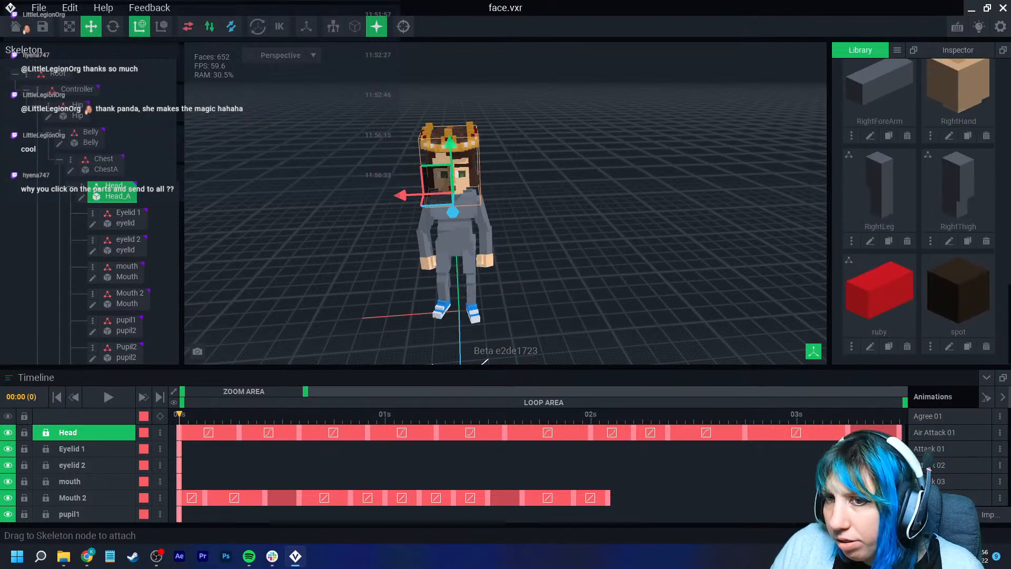
scroll(108, 282, "down", 7)
scroll(90, 211, "down", 1)
left_click(81, 195)
left_click_drag(959, 292, 132, 222)
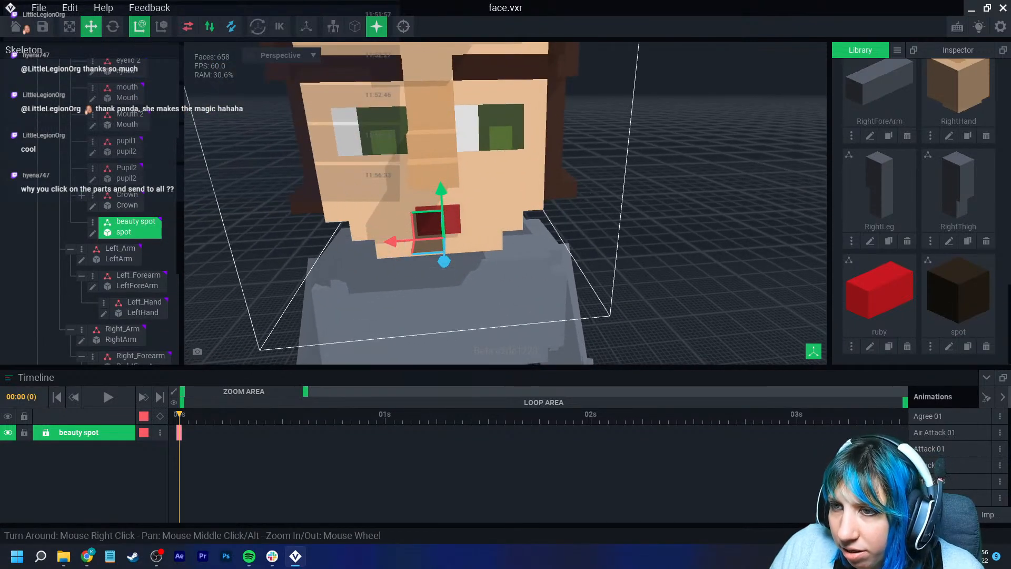
- Move the beauty spot from the mouth onto the cheek beside the nose, switching between move and rotate tools
left_click_drag(444, 261, 442, 201)
mouse_move(499, 216)
left_mouse_down()
mouse_move(517, 273)
mouse_move(517, 212)
left_mouse_up()
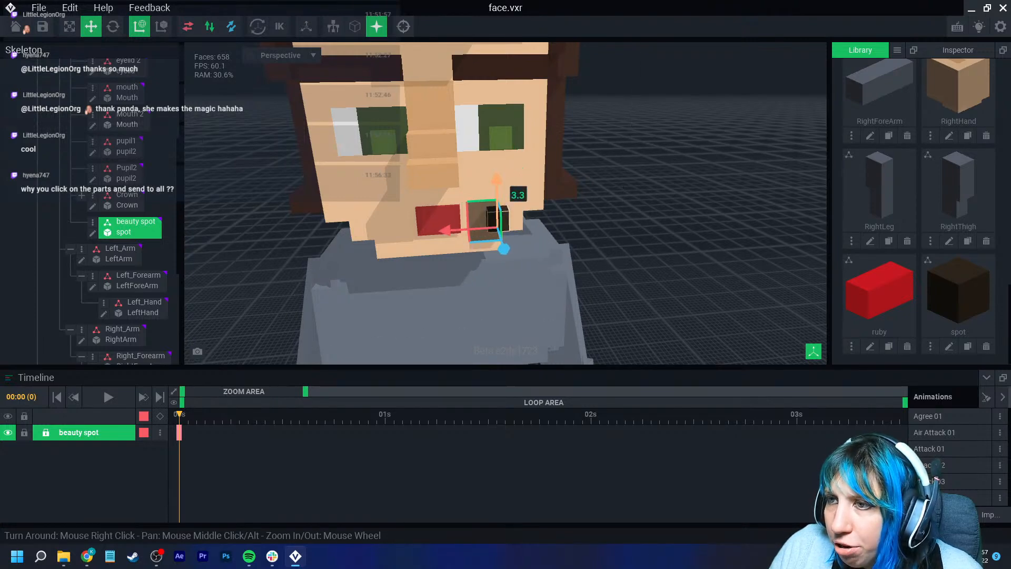
scroll(490, 190, "up", 5)
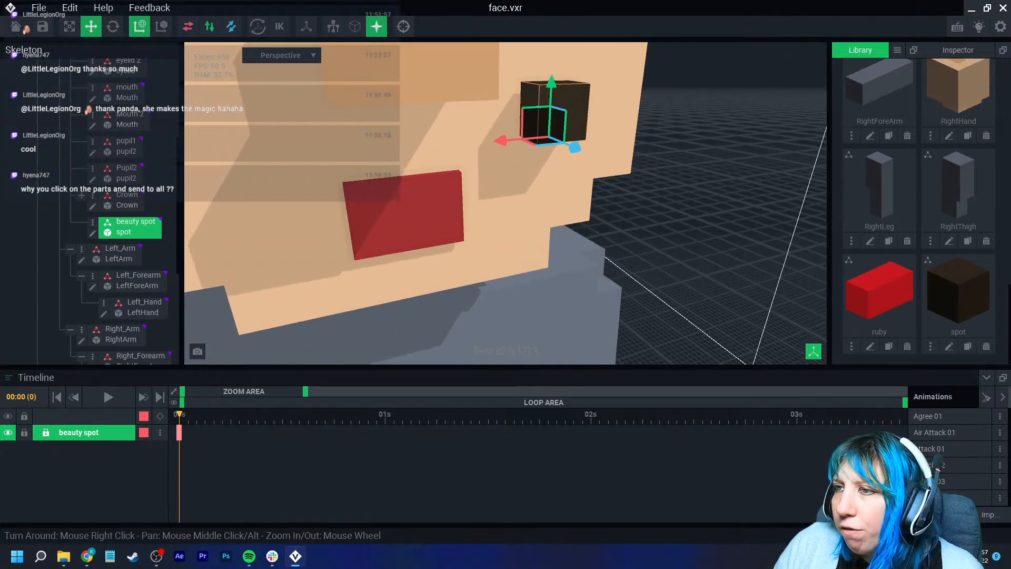
left_click_drag(484, 188, 480, 183)
scroll(472, 210, "down", 3)
right_click_drag(471, 209, 516, 224)
left_click_drag(514, 202, 536, 220)
right_click_drag(632, 290, 603, 288)
left_click(112, 26)
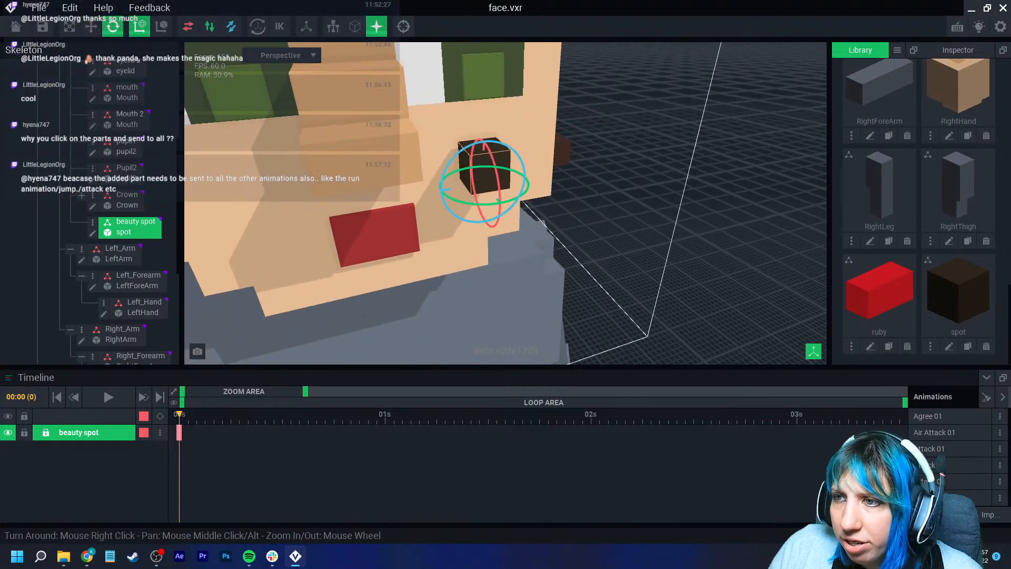
right_click_drag(645, 264, 631, 273)
left_click_drag(485, 202, 528, 194)
left_click(91, 26)
left_click_drag(454, 200, 431, 192)
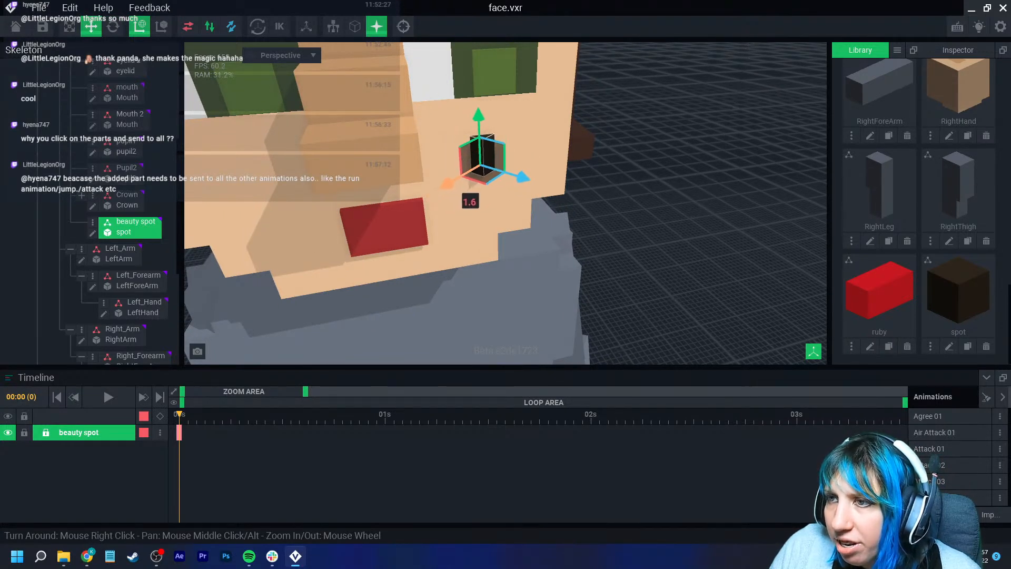
- Rotate the beauty spot on the cheek, undoing one unwanted rotation
left_click(485, 203)
right_click_drag(490, 203, 480, 139)
left_click(500, 154)
left_click(112, 26)
left_click_drag(476, 138, 479, 136)
right_click_drag(478, 136, 465, 138)
left_click_drag(470, 145, 505, 157)
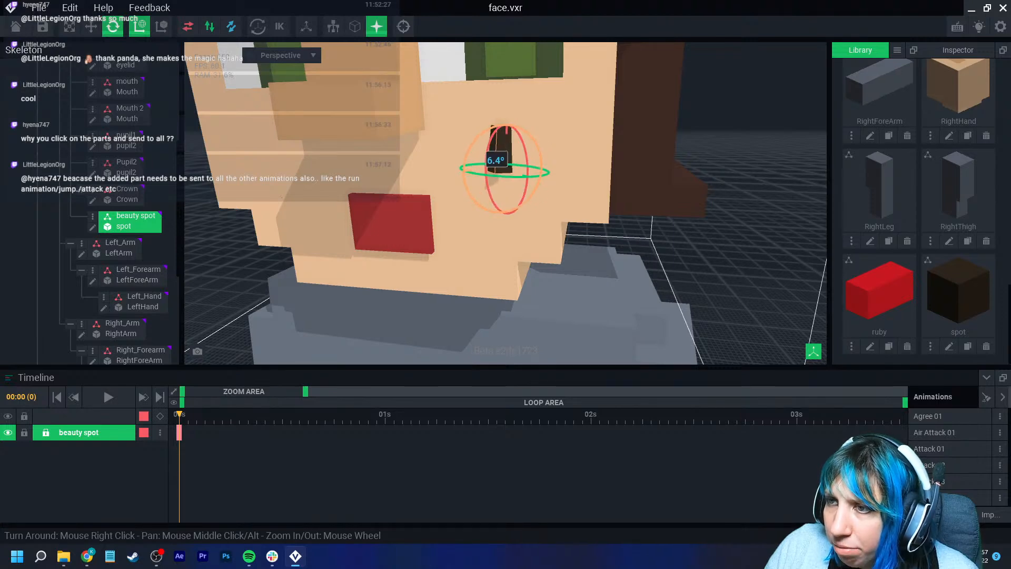
right_click_drag(504, 157, 487, 185)
key("ctrl+z")
left_click_drag(510, 194, 519, 234)
right_click_drag(519, 235, 526, 226)
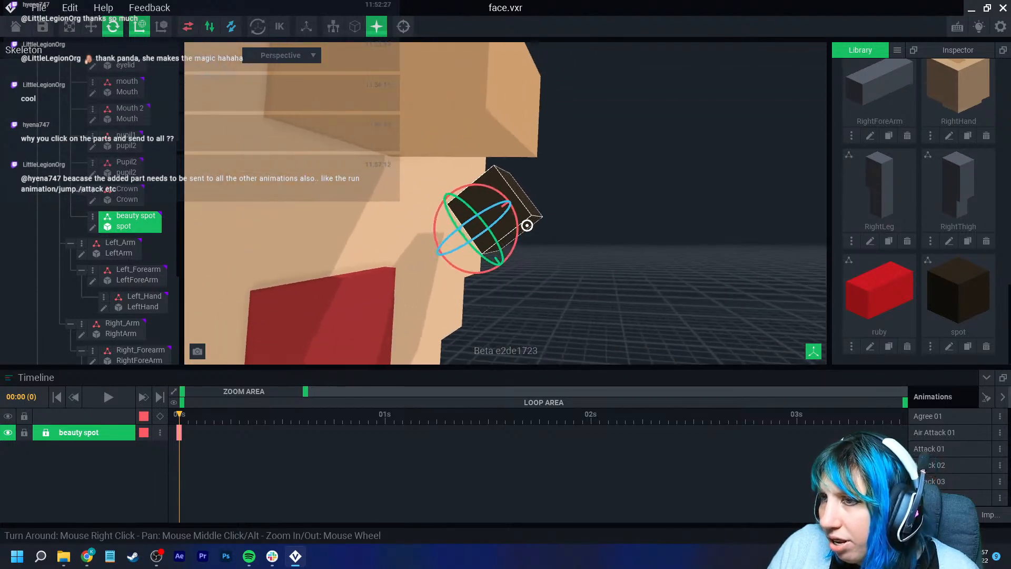
- Reposition the beauty spot on the cheek with the move tool
left_click(91, 27)
left_click_drag(503, 269, 472, 224)
left_click_drag(482, 154, 446, 180)
right_click_drag(446, 180, 436, 206)
left_click_drag(467, 178, 466, 187)
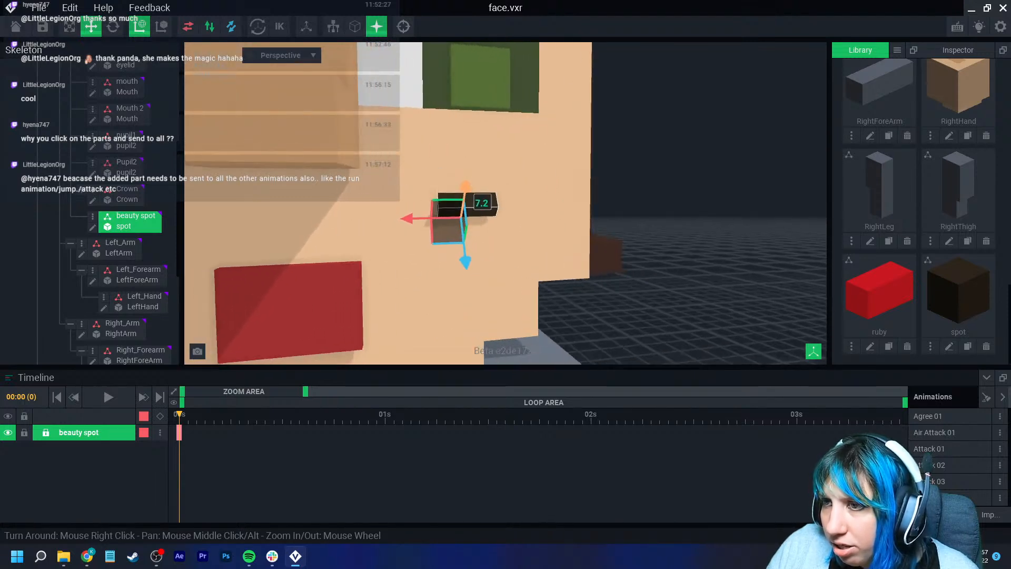
left_click_drag(413, 218, 426, 217)
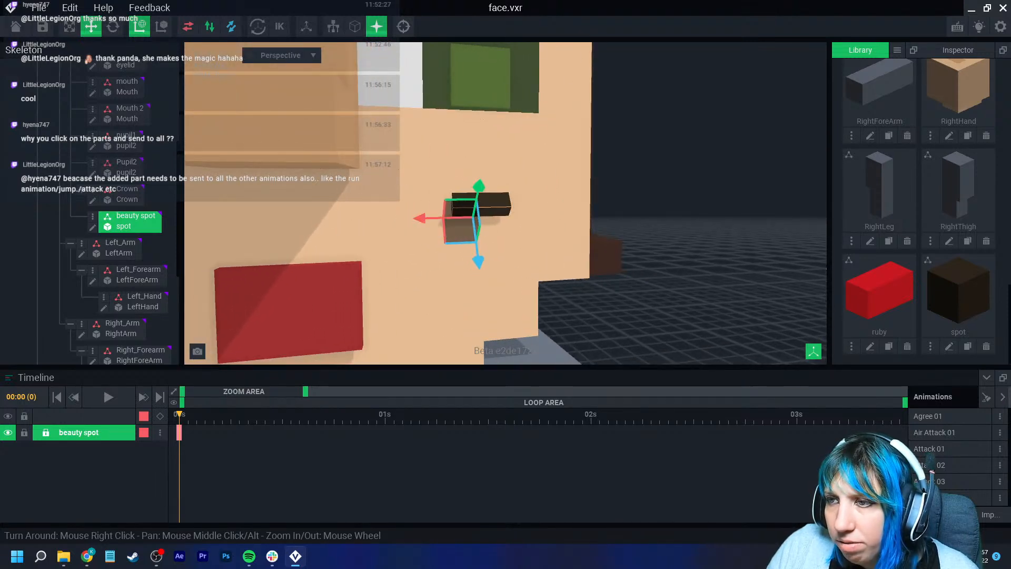
left_click(653, 158)
scroll(653, 158, "down", 5)
right_click_drag(653, 158, 638, 178)
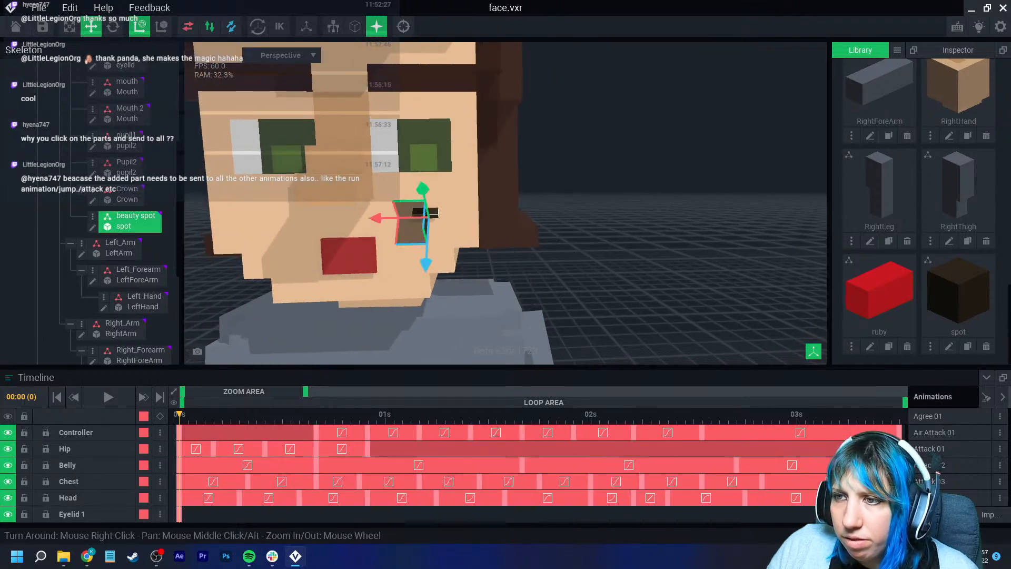
- Rotate the beauty spot so it sits as a tilted triangle on the cheek
left_click(426, 213)
left_click(112, 26)
scroll(490, 279, "up", 5)
left_click_drag(409, 140, 382, 123)
left_click(547, 252)
scroll(500, 290, "down", 4)
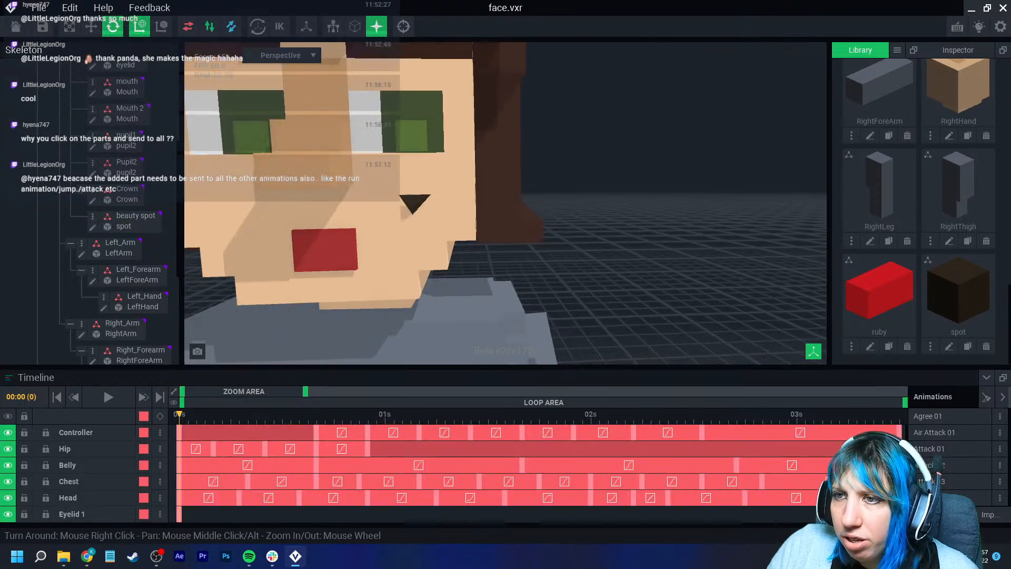
scroll(495, 279, "down", 4)
left_click(441, 230)
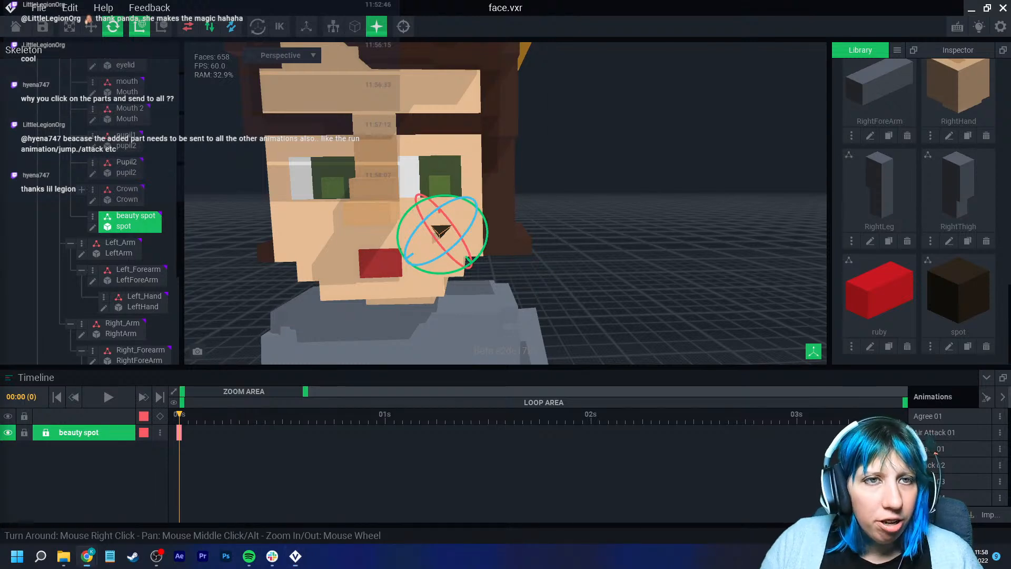
- Browse through several animations in the list to check the beauty spot in each
left_click(932, 416)
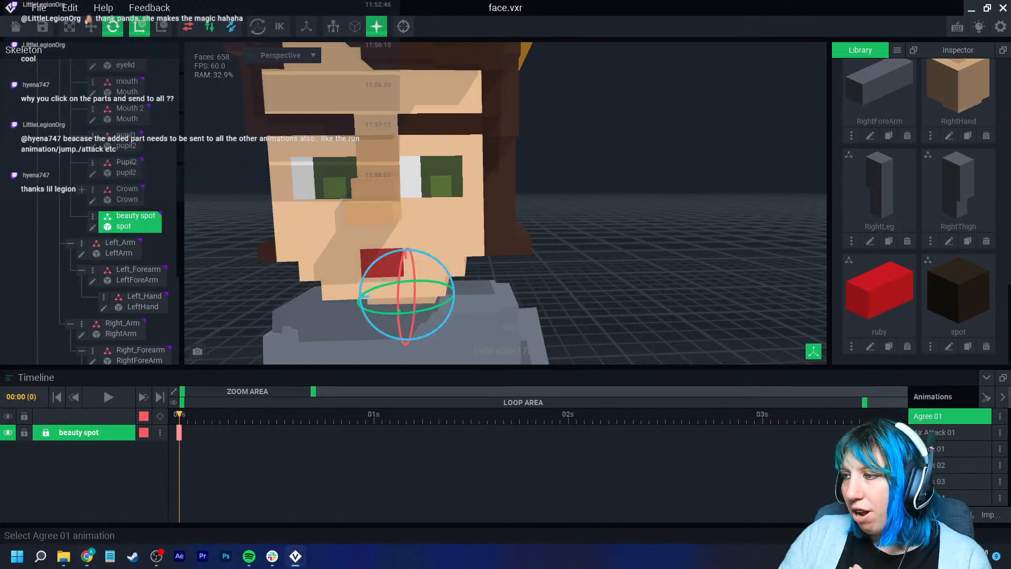
left_click(940, 432)
left_click(940, 449)
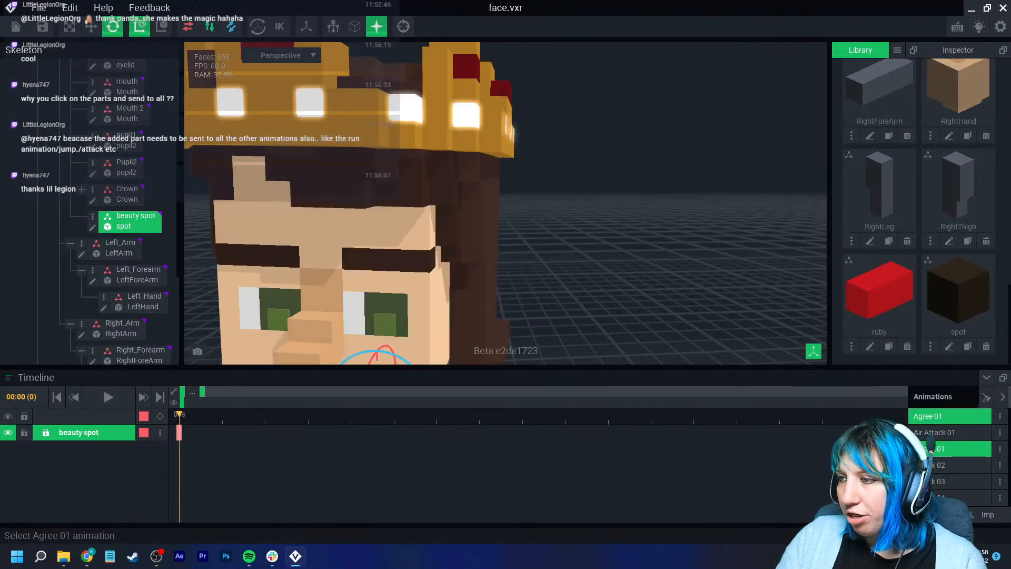
left_click(940, 416)
scroll(943, 467, "down", 2)
scroll(943, 474, "down", 5)
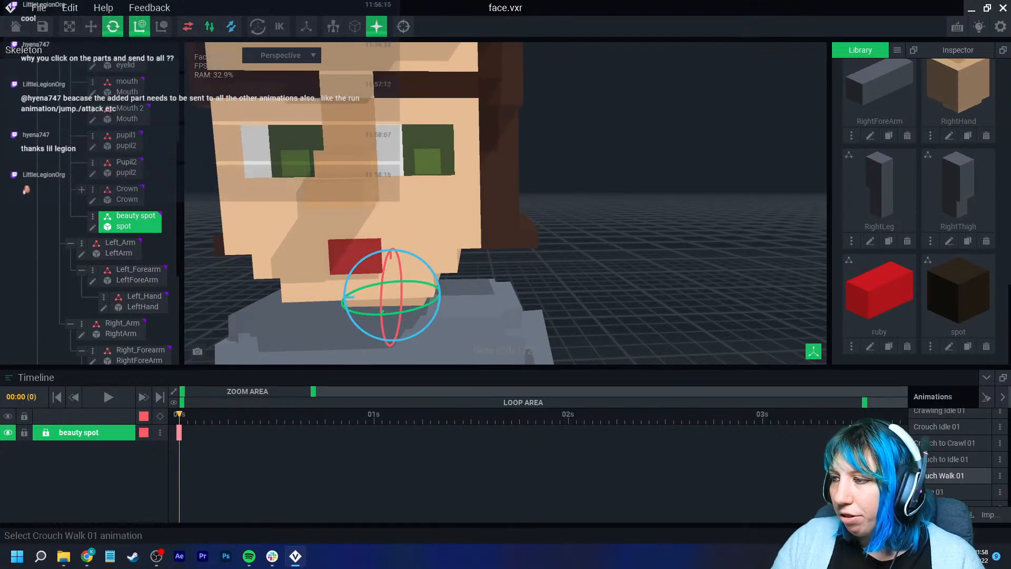
scroll(943, 474, "down", 5)
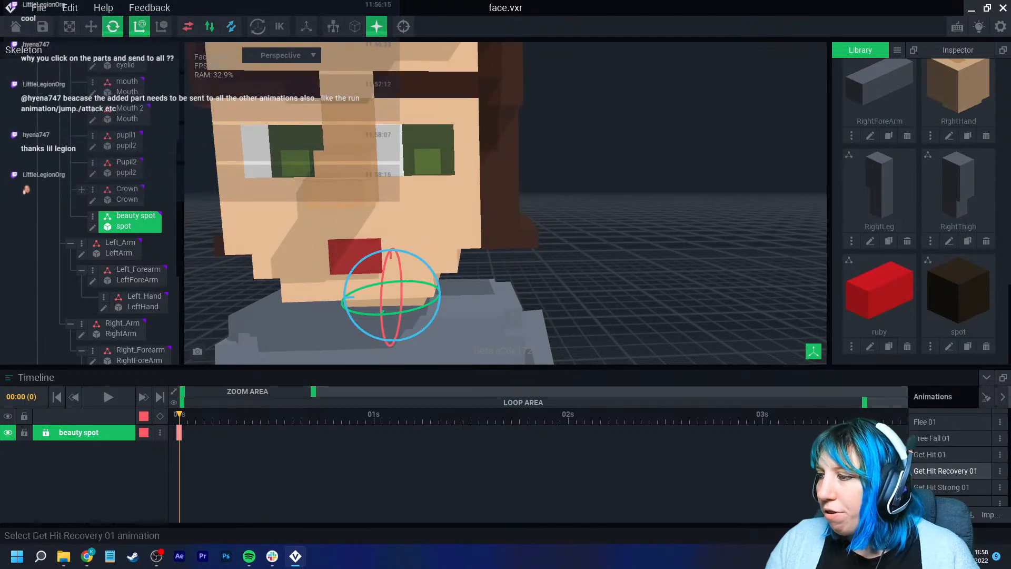
scroll(942, 464, "down", 3)
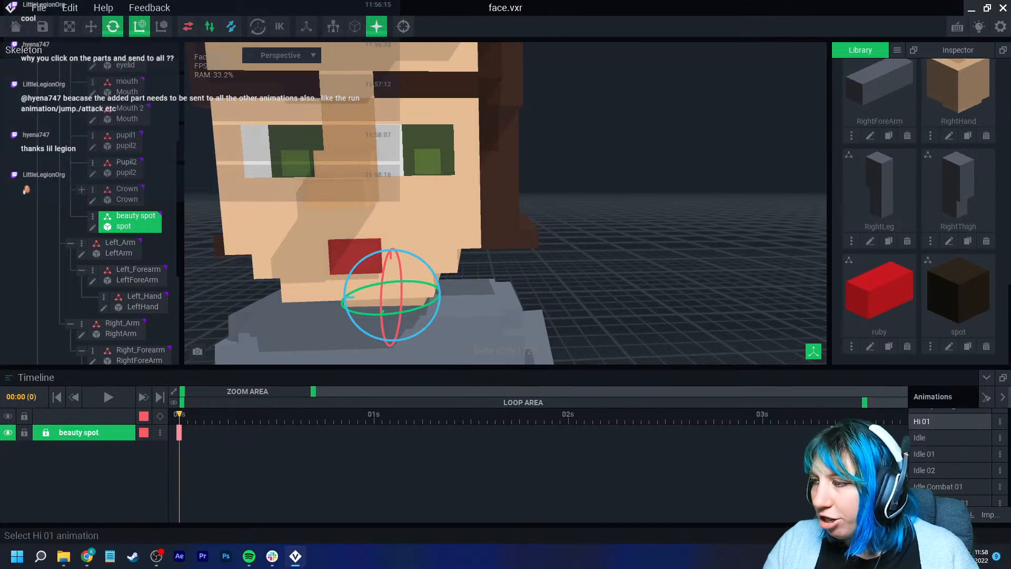
left_click(943, 438)
left_click(943, 421)
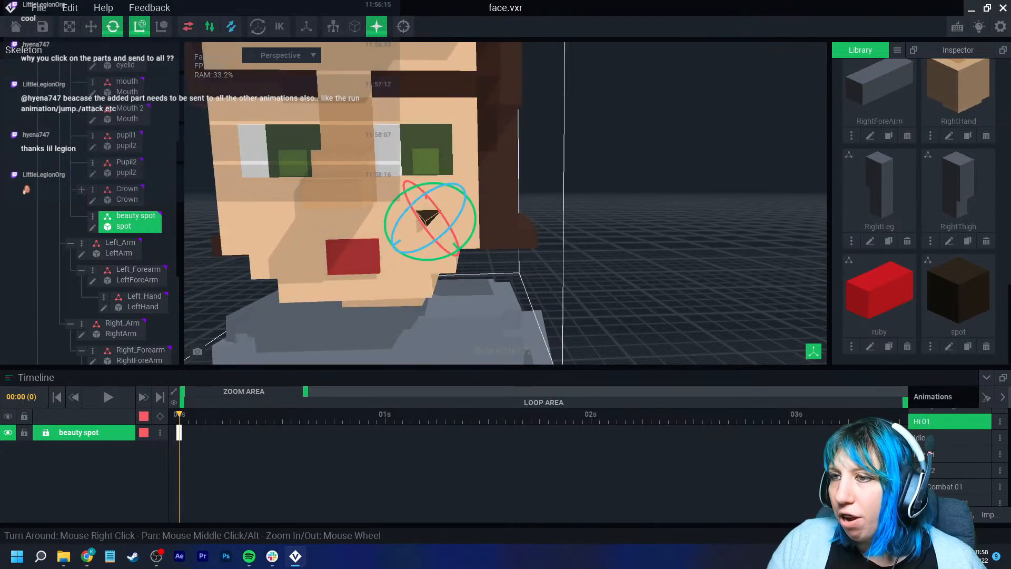
key("Escape")
scroll(505, 203, "up", 3)
middle_click_drag(432, 210, 471, 246)
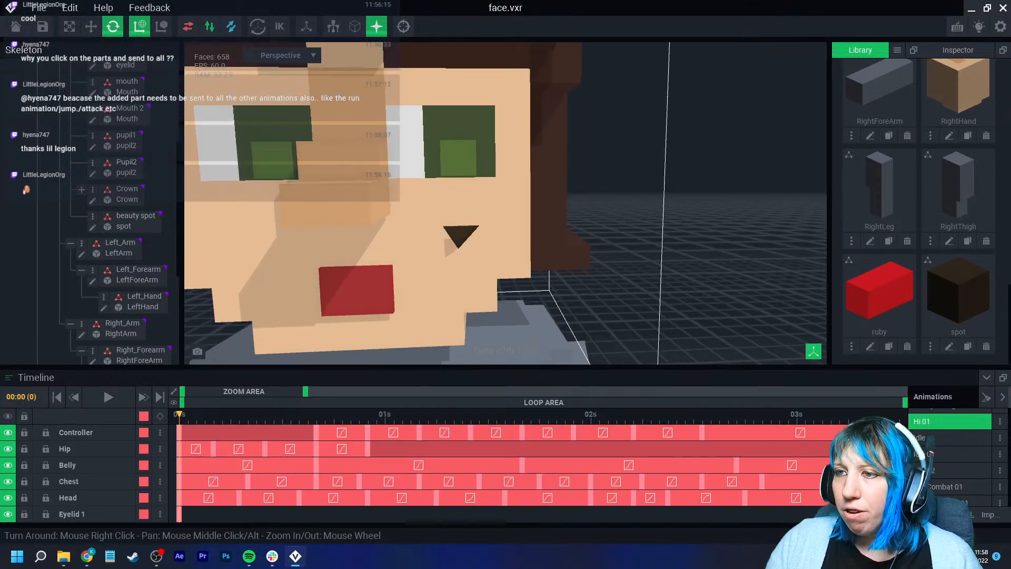
left_click(460, 235)
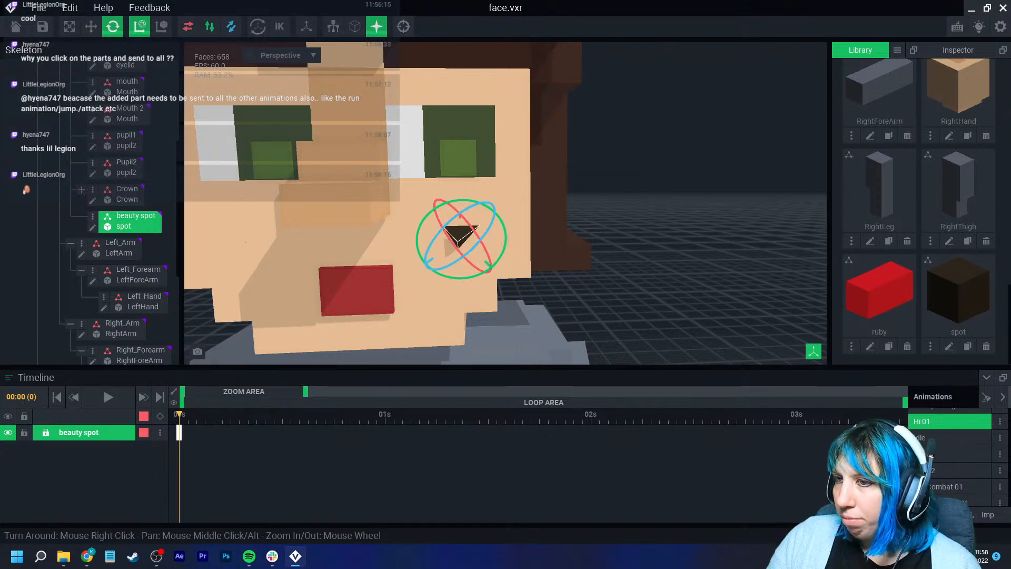
left_click(927, 437)
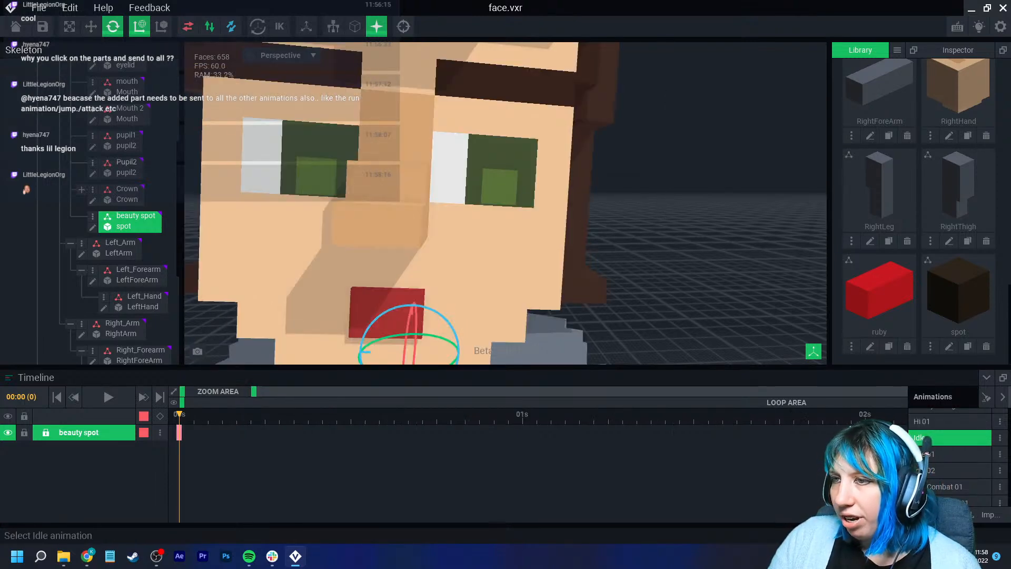
left_click(948, 454)
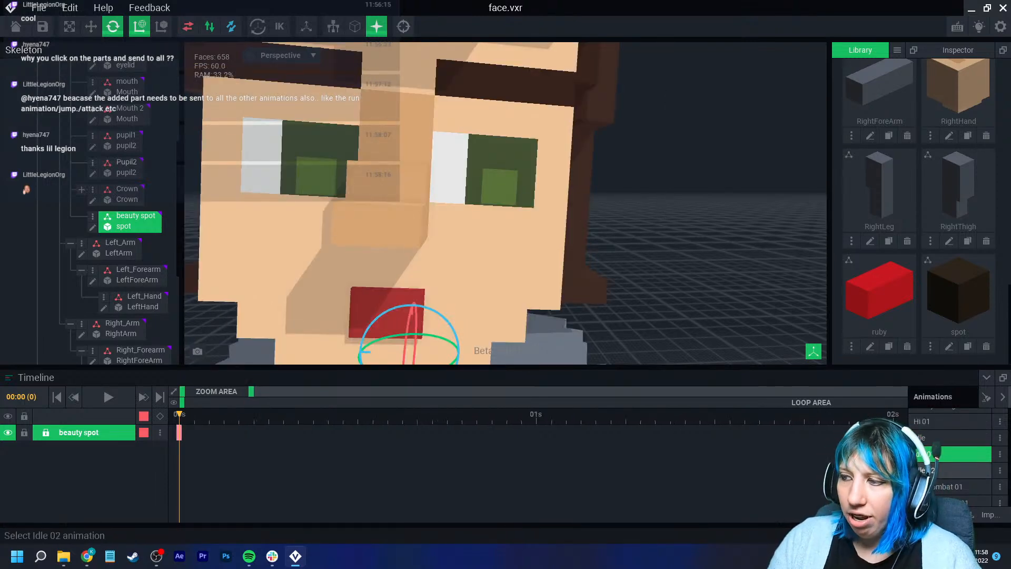
left_click(948, 471)
left_click(948, 487)
scroll(590, 295, "down", 3)
middle_click_drag(590, 295, 616, 117)
scroll(948, 438, "up", 1)
- Send the beauty spot's keyframe to all animations
left_click(948, 438)
scroll(521, 124, "up", 2)
middle_click_drag(521, 123, 487, 279)
scroll(487, 279, "up", 3)
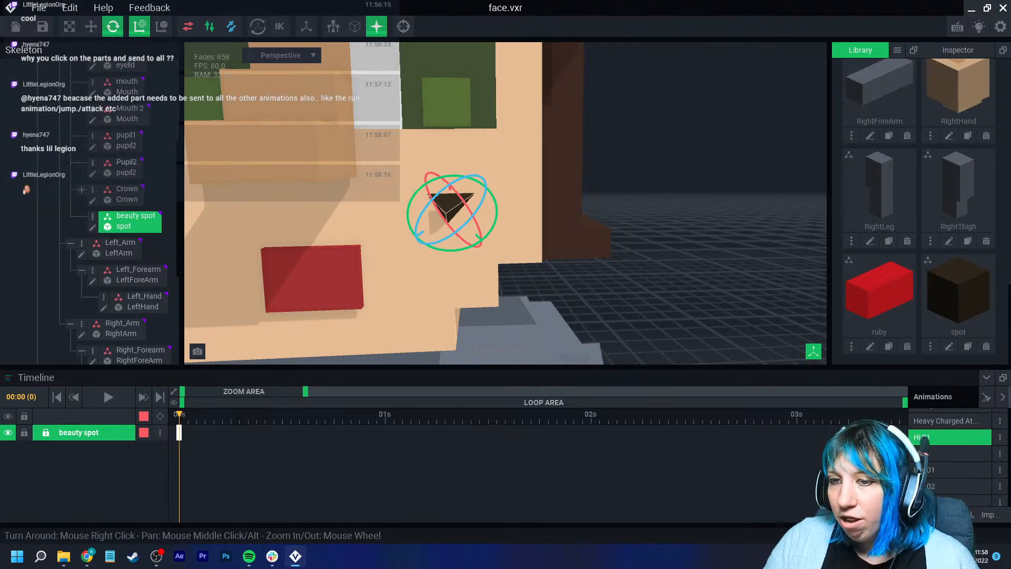
right_click(179, 432)
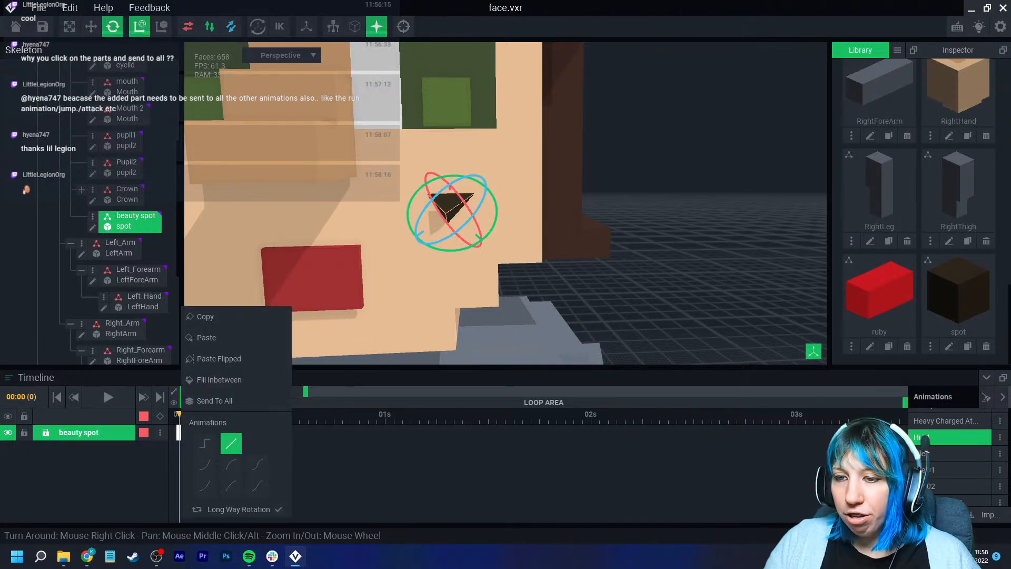
left_click(214, 401)
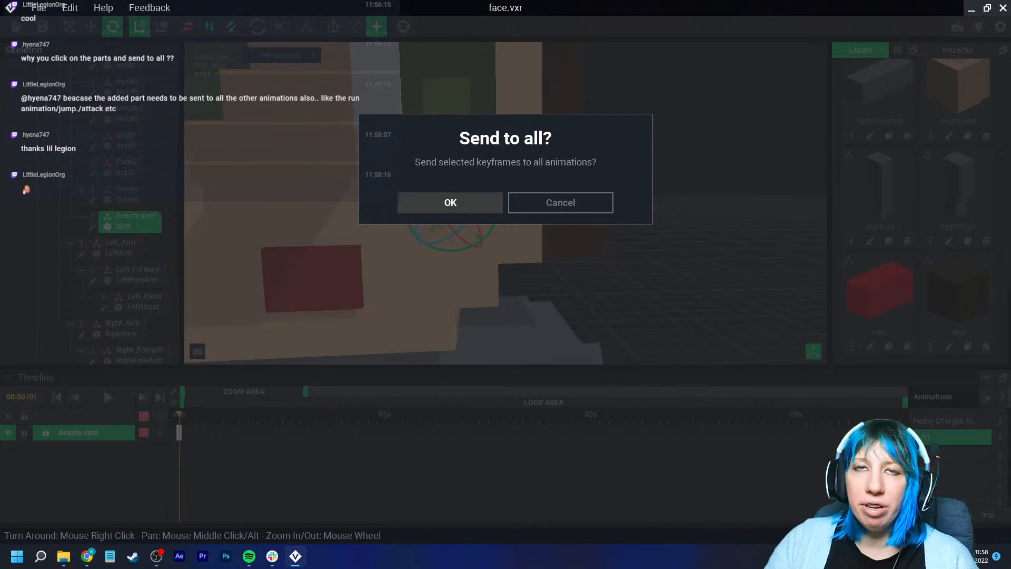
left_click(450, 202)
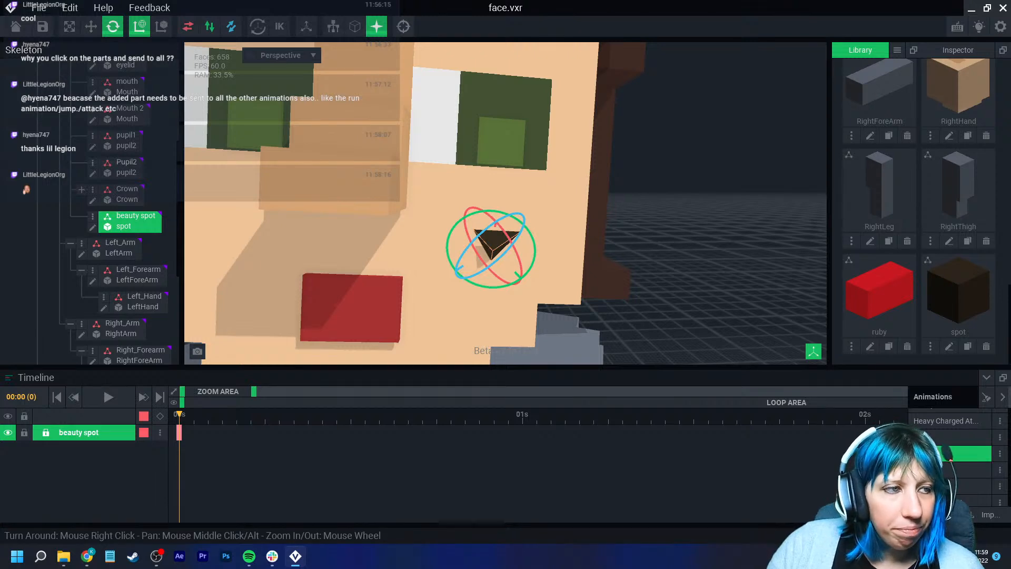
- Rotate the beauty spot further on the cheek
left_click(700, 174)
scroll(506, 221, "down", 4)
scroll(505, 221, "up", 3)
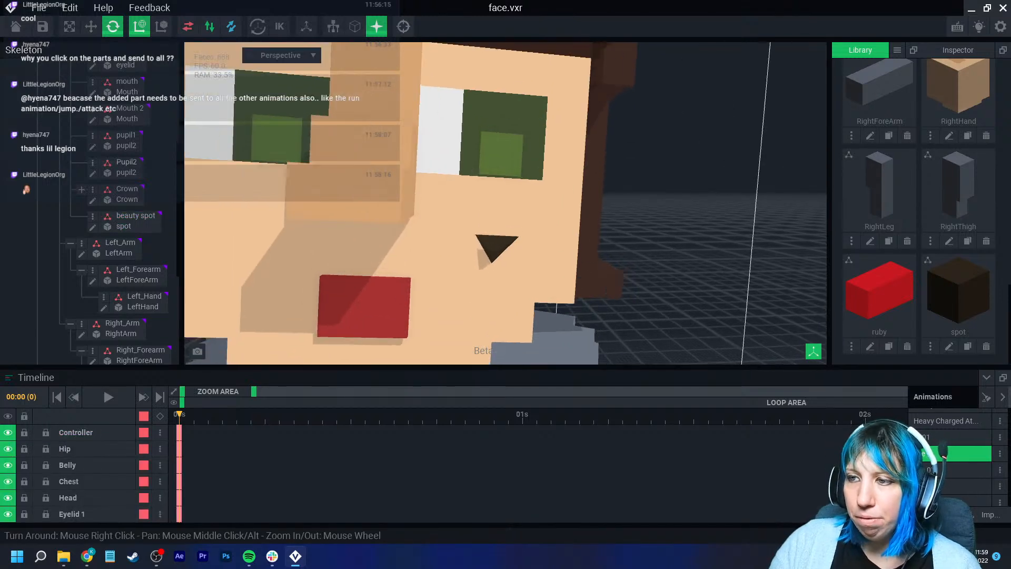
left_click(495, 246)
scroll(495, 247, "up", 4)
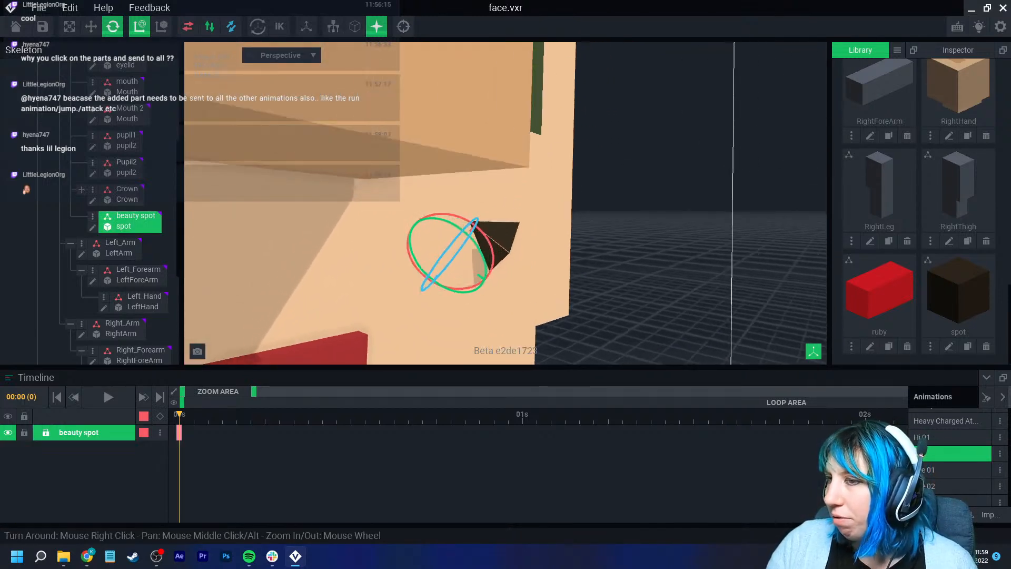
right_click_drag(495, 246, 526, 235)
mouse_move(491, 247)
left_mouse_down()
mouse_move(507, 255)
mouse_move(501, 277)
mouse_move(485, 248)
left_mouse_up()
scroll(492, 243, "down", 3)
right_click_drag(738, 221, 674, 237)
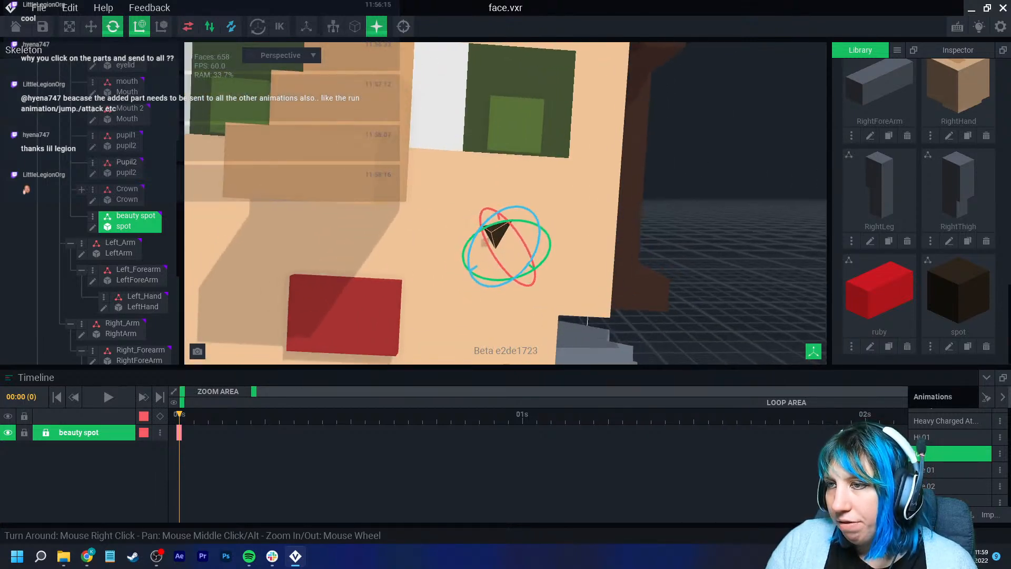
scroll(674, 237, "down", 2)
left_click(674, 237)
scroll(674, 237, "down", 4)
middle_click_drag(558, 237, 568, 279)
scroll(611, 295, "up", 5)
left_click(504, 336)
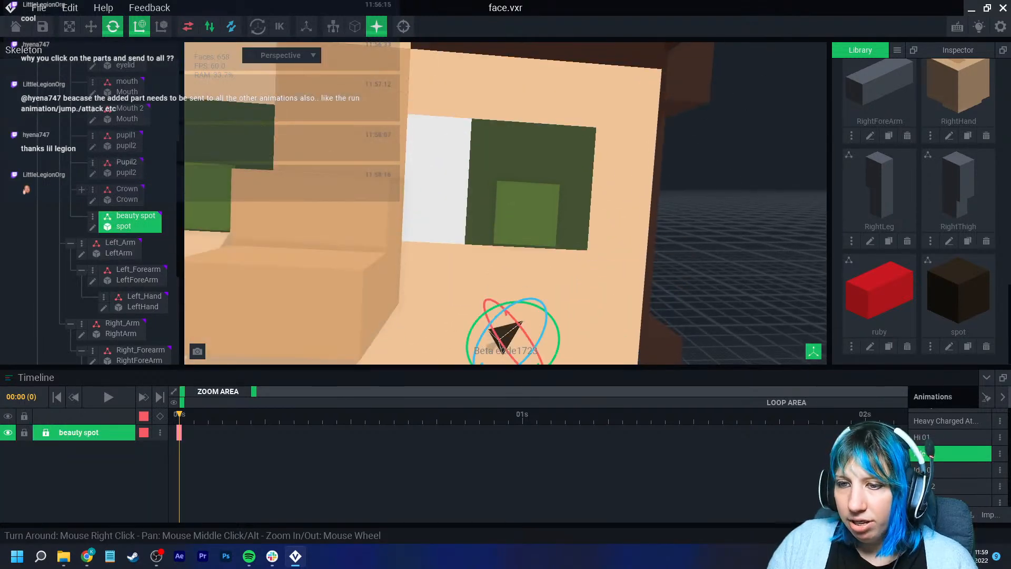
- Send the beauty spot's updated keyframe to all animations
right_click(179, 432)
left_click(214, 401)
left_click(449, 204)
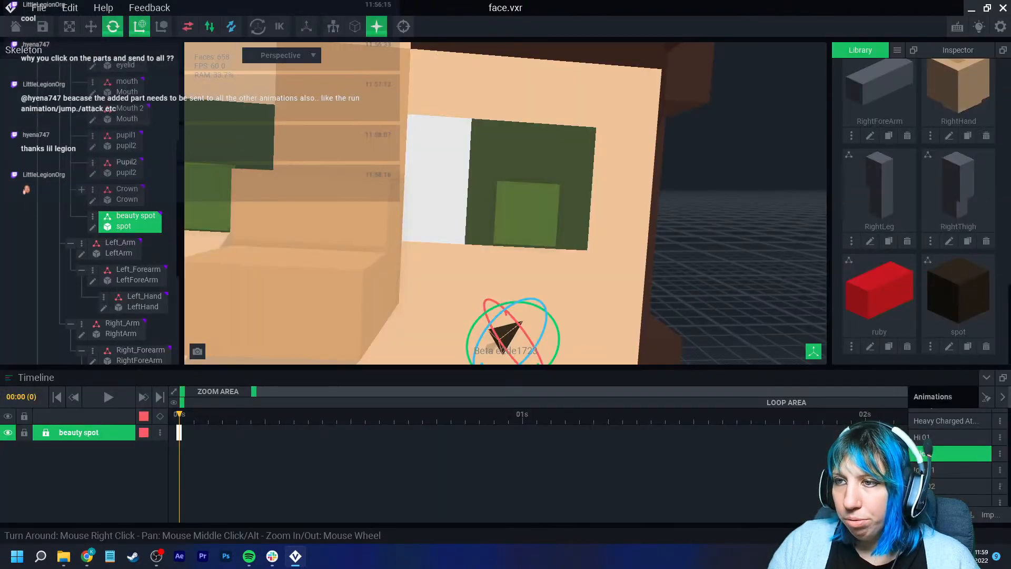
- Inspect the beauty spot from around the head and reselect it
scroll(610, 295, "down", 6)
middle_click_drag(610, 295, 540, 225)
left_click(684, 237)
scroll(579, 263, "up", 3)
middle_click_drag(579, 273, 569, 321)
scroll(458, 179, "up", 3)
scroll(431, 229, "up", 4)
middle_click_drag(226, 158, 700, 259)
scroll(607, 292, "down", 6)
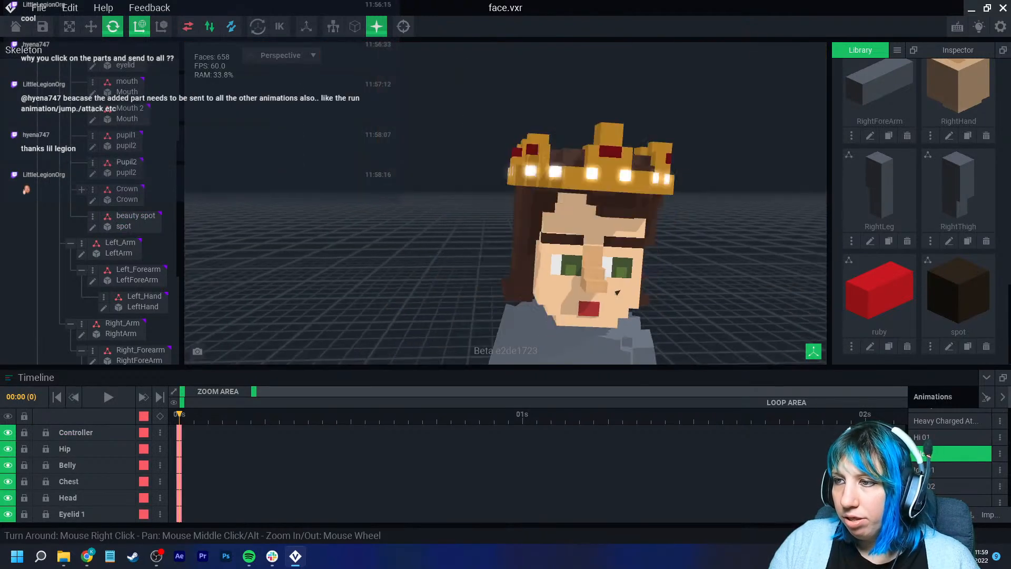
middle_click_drag(616, 291, 520, 246)
scroll(521, 245, "up", 4)
left_click(469, 215)
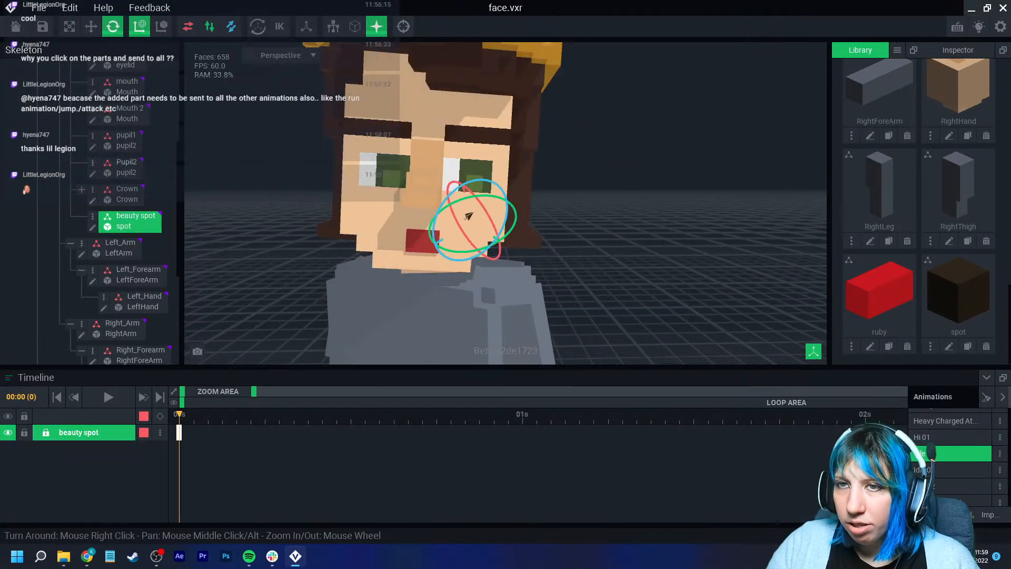
- Move the beauty spot higher on the cheek, just below the eye
left_click(90, 27)
scroll(469, 216, "up", 5)
scroll(468, 215, "down", 2)
middle_click_drag(269, 127, 470, 191)
left_click_drag(475, 156, 477, 166)
left_click_drag(516, 226, 484, 195)
left_click(441, 214)
left_click(441, 215)
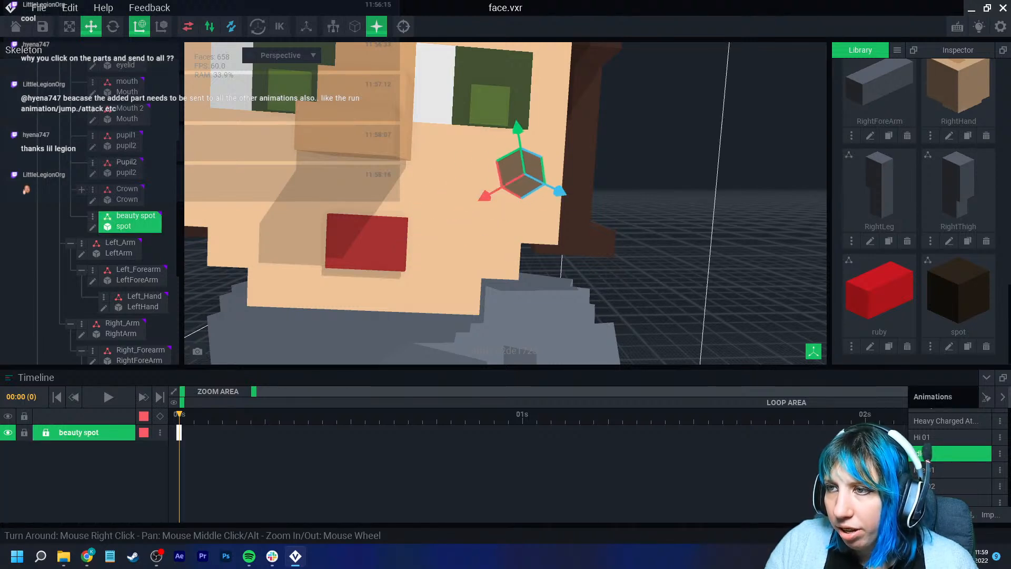
left_click_drag(561, 193, 588, 208)
left_click_drag(544, 141, 540, 109)
left_click_drag(528, 144, 528, 145)
left_click_drag(507, 177, 494, 183)
left_click_drag(528, 117, 529, 127)
left_click_drag(571, 188, 565, 188)
left_click(609, 295)
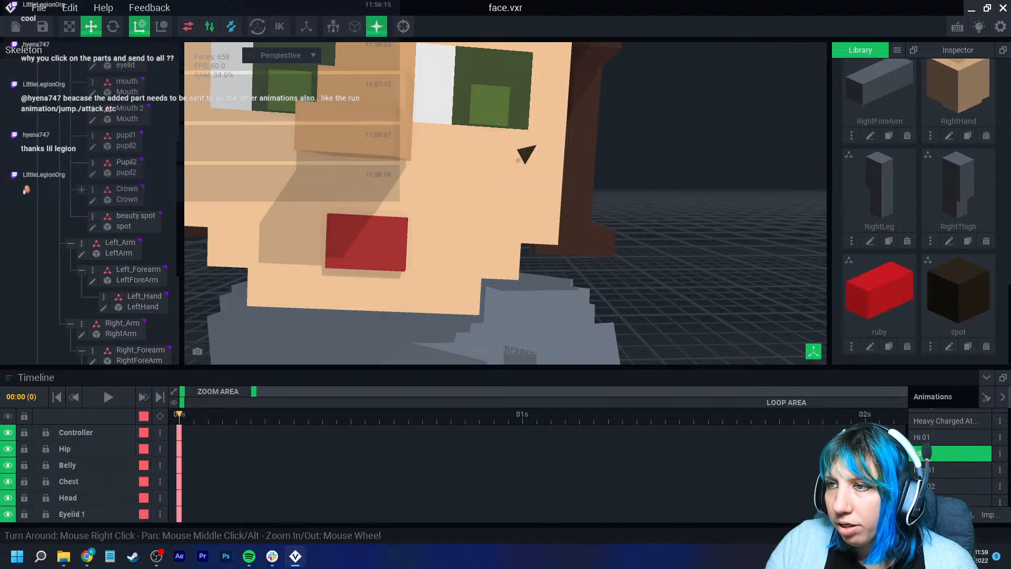
- Select the beauty spot and send its keyframe to all animations once more
scroll(609, 295, "down", 6)
scroll(605, 292, "up", 3)
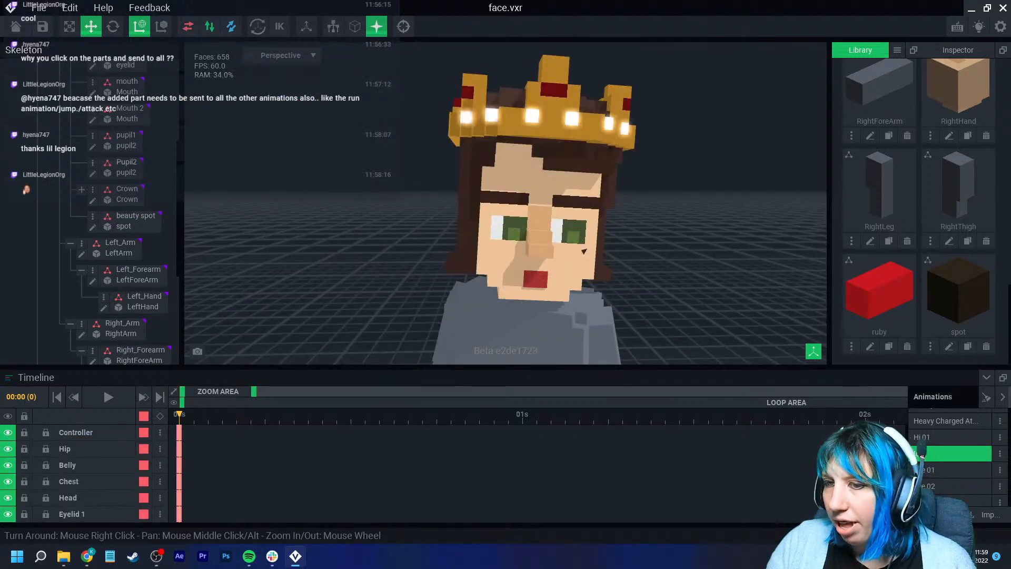
left_click(583, 251)
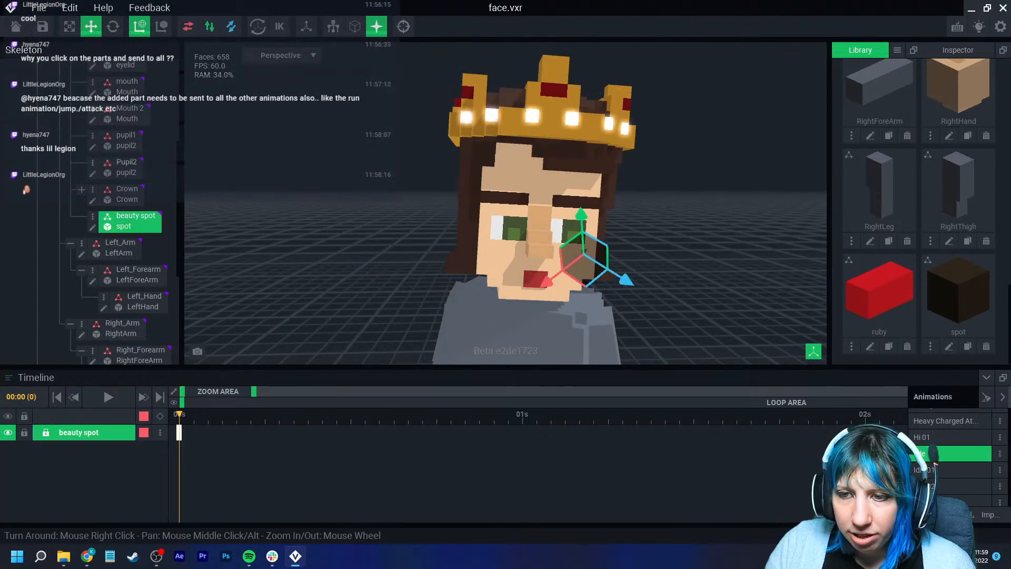
left_click(160, 432)
left_click(221, 402)
left_click(450, 202)
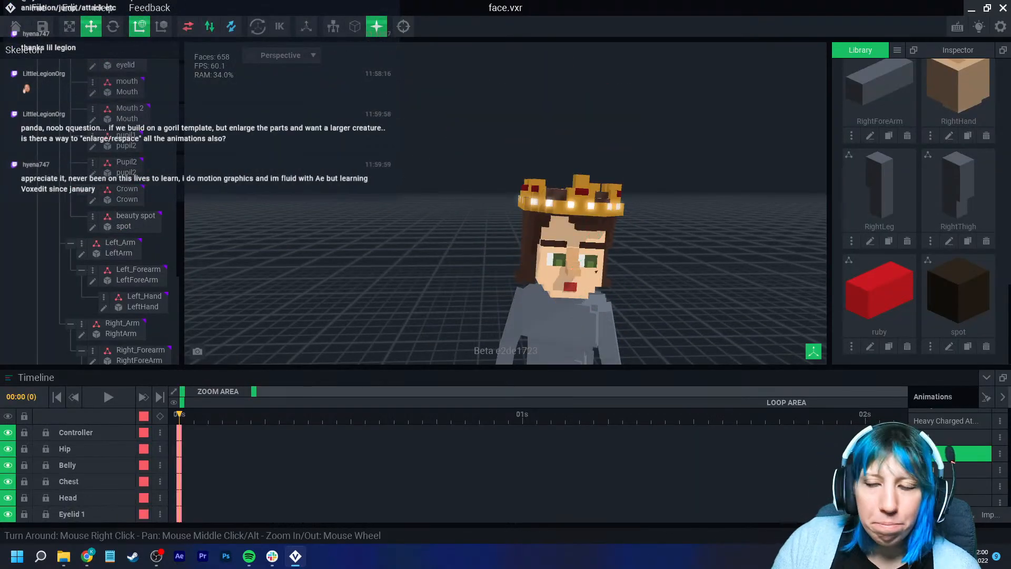
scroll(606, 292, "up", 4)
scroll(605, 292, "down", 2)
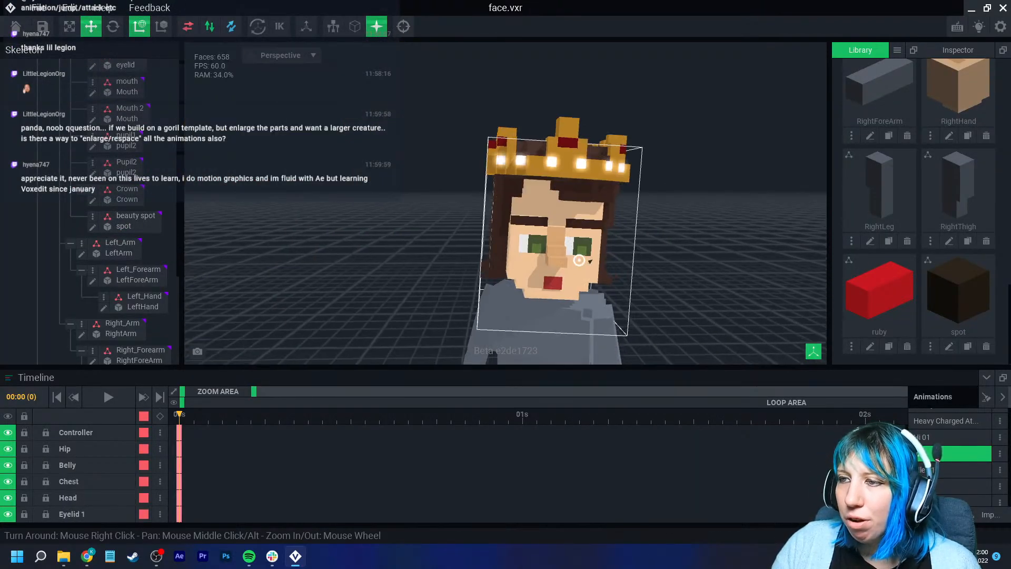
right_click_drag(594, 285, 578, 257)
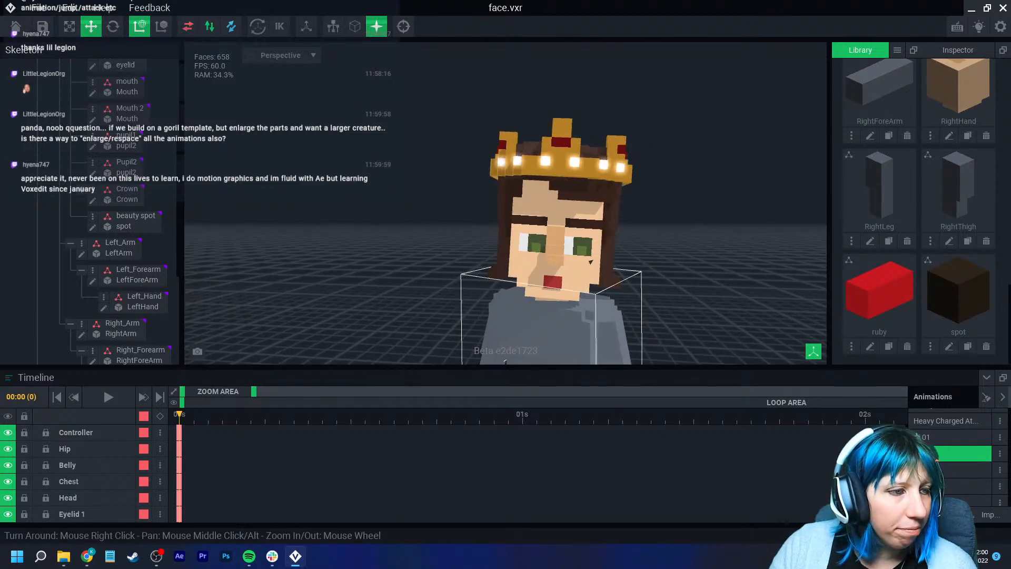
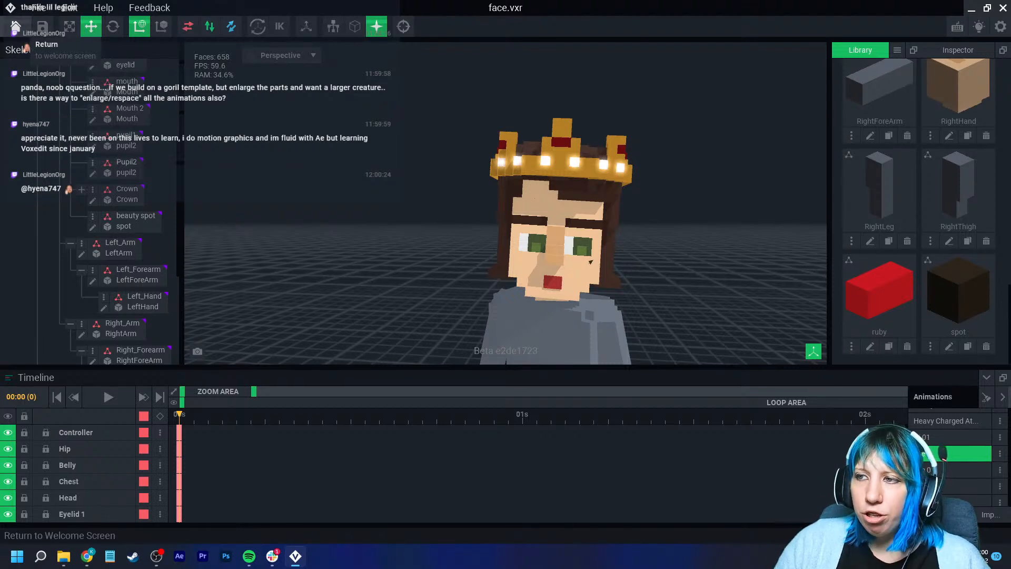
- Open the Head_A model for editing, inspect its pivot from the front, and return to the character scene
left_click(542, 208)
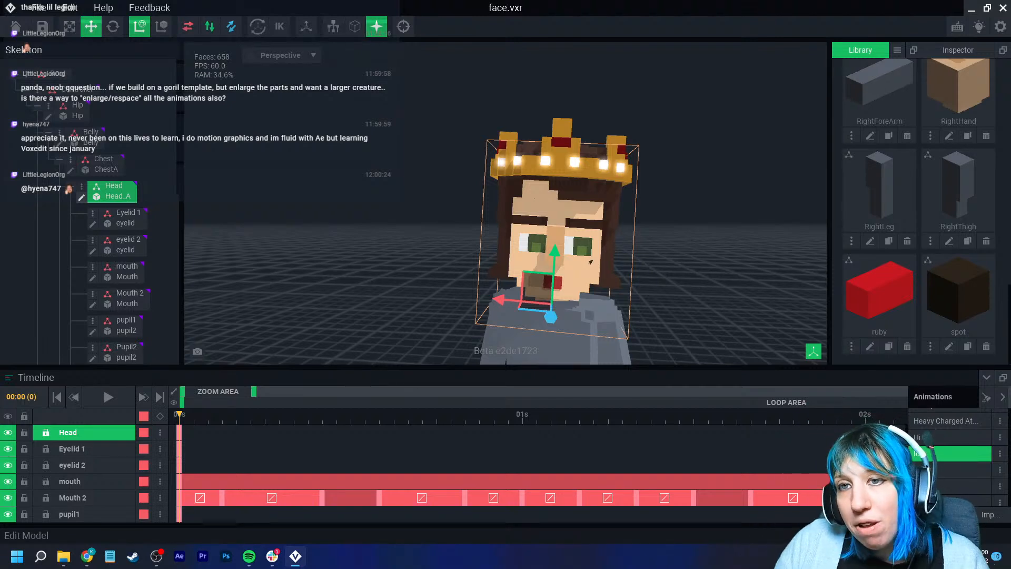
left_click(82, 197)
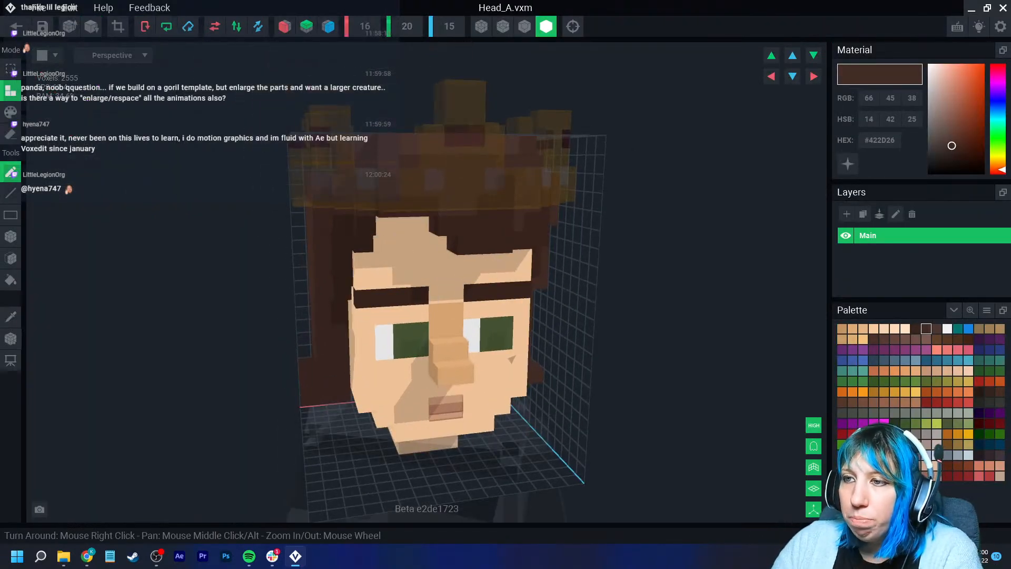
right_click_drag(459, 351, 445, 352)
left_click(11, 338)
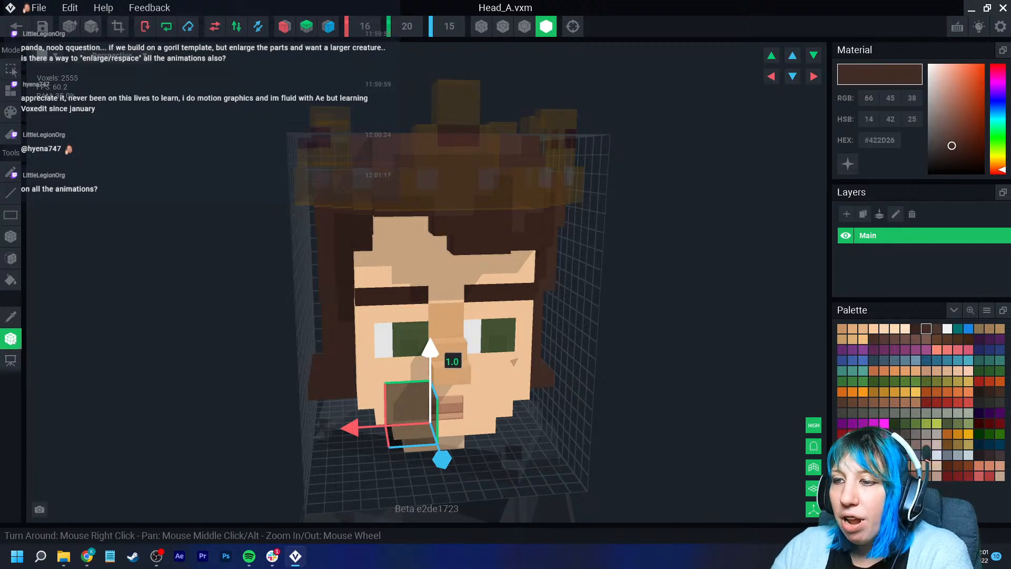
right_click_drag(420, 345, 448, 345)
scroll(448, 345, "up", 3)
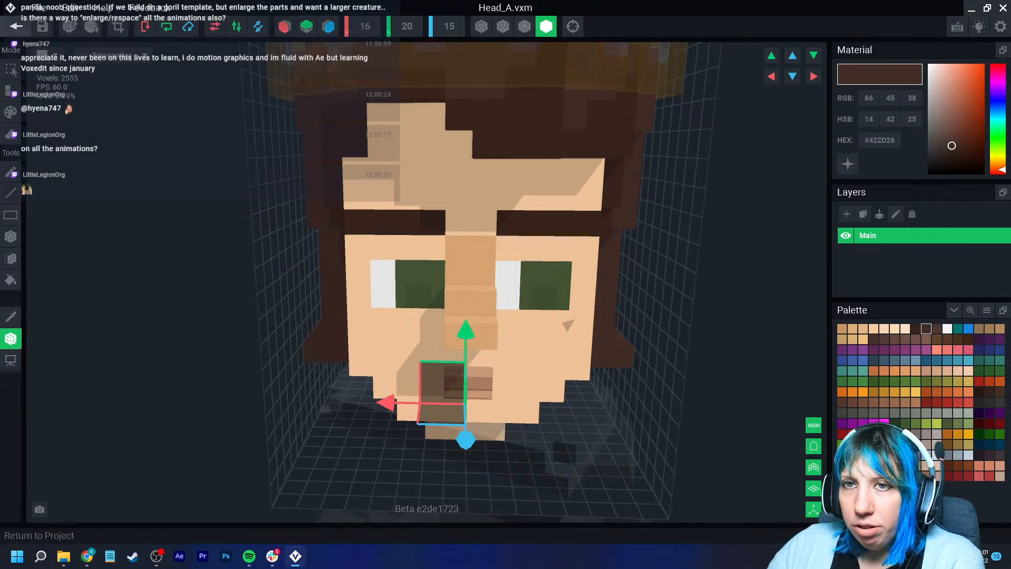
left_click(16, 25)
- Examine the character's face and crown up close and browse the list of animations
left_click(395, 202)
scroll(463, 131, "up", 4)
middle_click_drag(462, 126, 461, 200)
scroll(461, 200, "up", 6)
right_click_drag(460, 200, 414, 177)
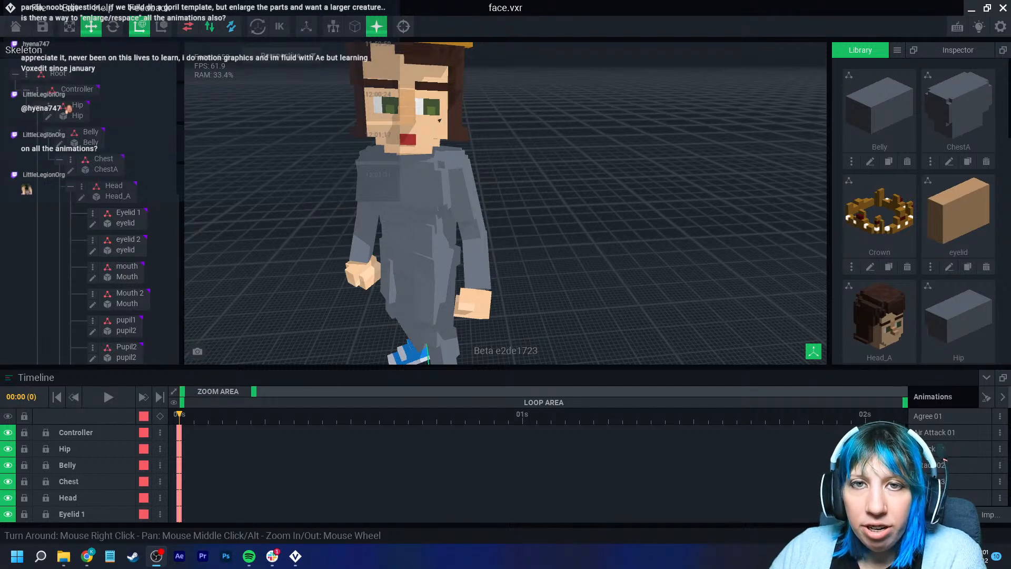
left_click(397, 173)
scroll(397, 174, "up", 1)
middle_click_drag(398, 137, 396, 221)
right_click_drag(396, 221, 391, 163)
scroll(390, 163, "up", 3)
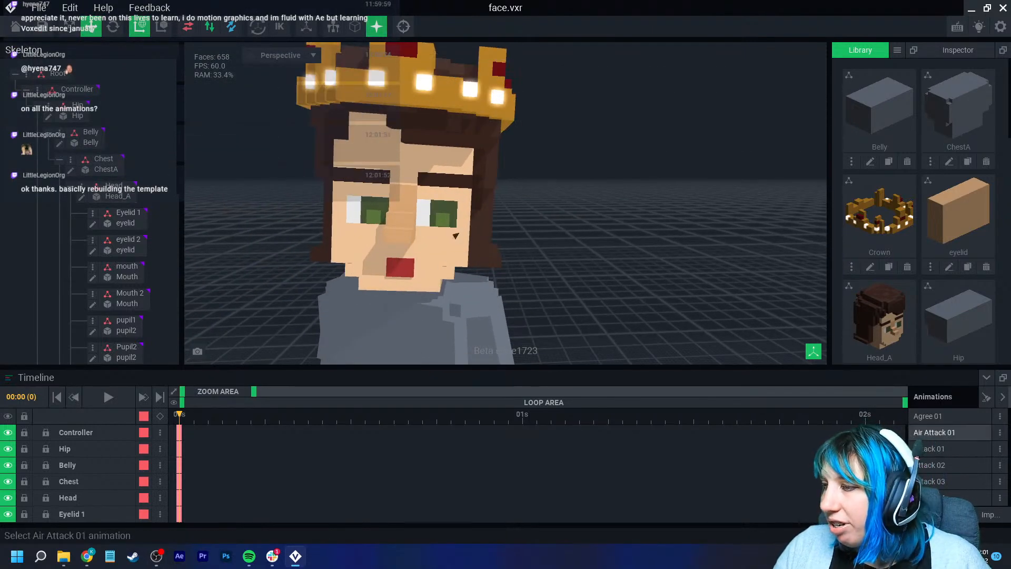
scroll(930, 466, "down", 4)
scroll(930, 466, "down", 3)
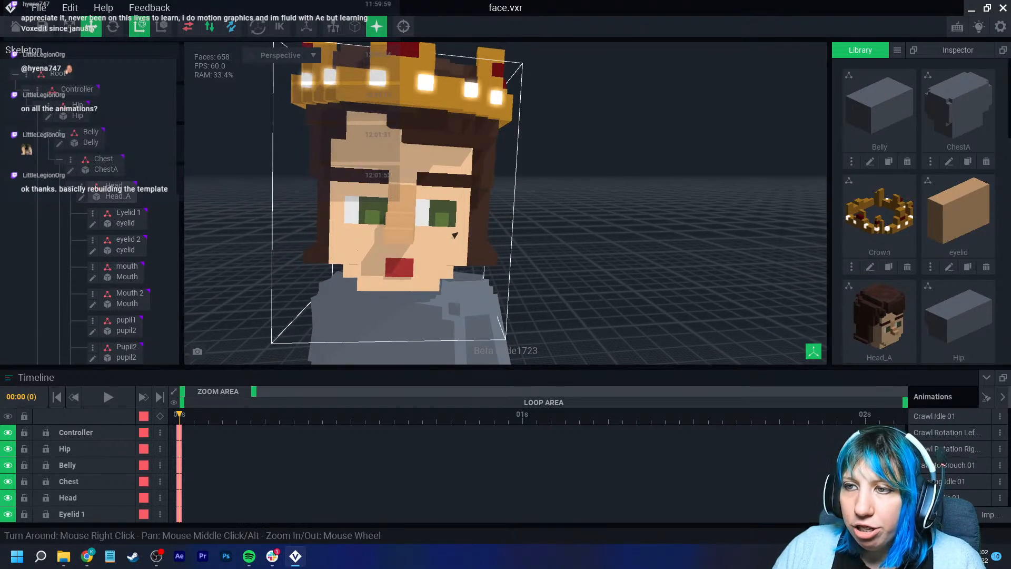
- Add a keyframe for Eyelid 1 at frame 9
left_click(454, 235)
left_click(126, 218)
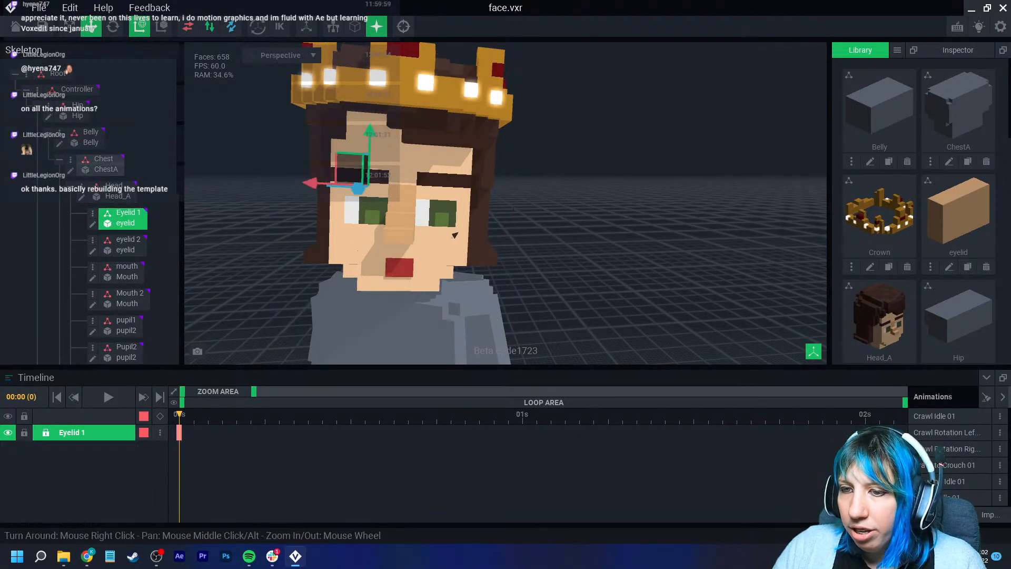
key("space")
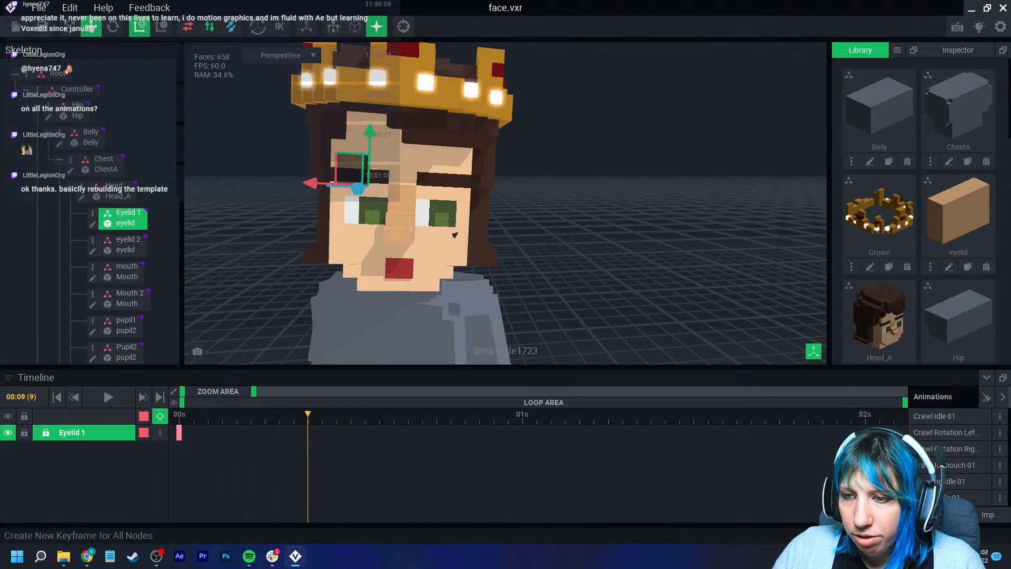
left_click(160, 416)
- Lower Eyelid 1 slightly over the top of the eye at frame 11
key("Right")
key("Right")
right_click_drag(379, 231, 409, 244)
scroll(409, 245, "up", 3)
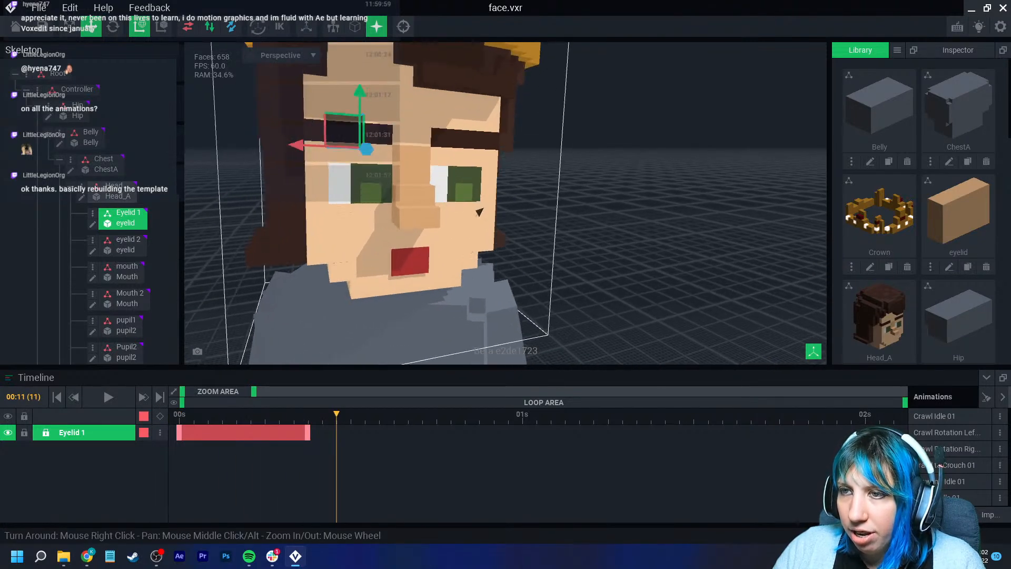
middle_click_drag(408, 232, 428, 256)
left_click_drag(381, 119, 381, 139)
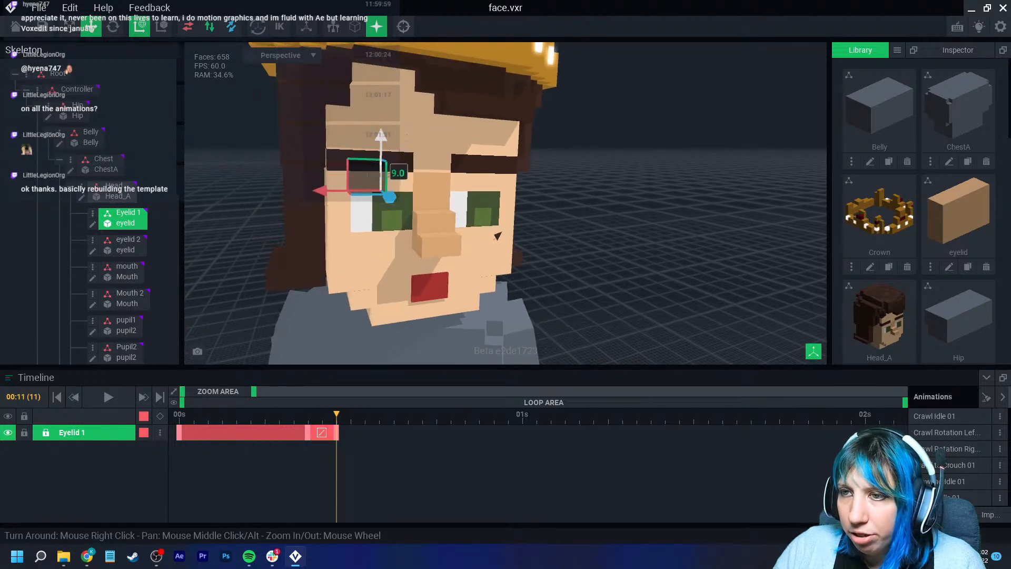
left_click_drag(390, 197, 395, 194)
key("ctrl+z")
scroll(390, 158, "up", 2)
left_click_drag(390, 152, 394, 153)
mouse_move(385, 96)
left_mouse_down()
mouse_move(386, 68)
mouse_move(386, 81)
left_mouse_up()
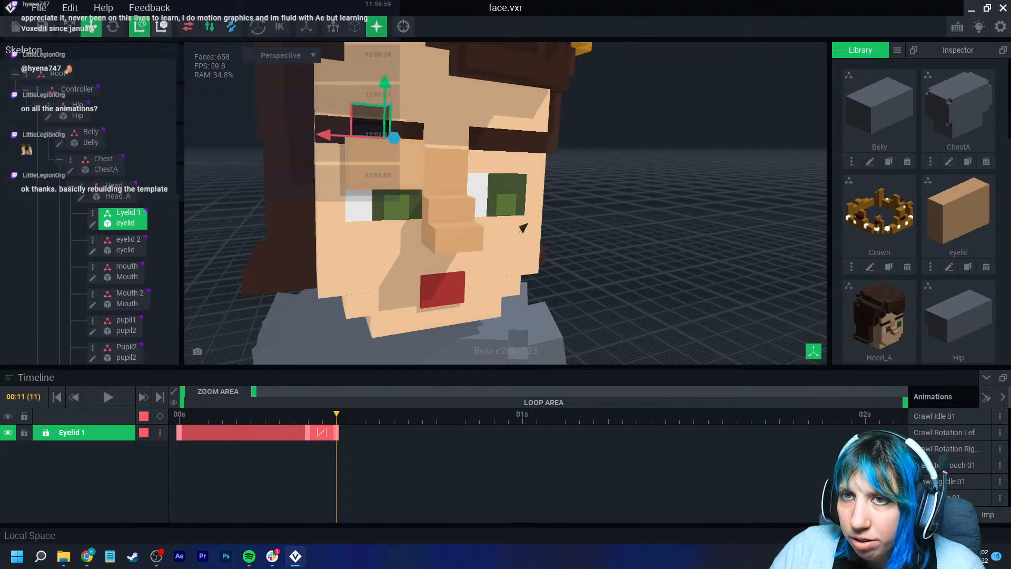
- Tilt Eyelid 1, raise it clear of the eye, and shift that keyframe to frame 10
key("e")
right_click_drag(391, 156, 445, 169)
scroll(439, 136, "up", 2)
mouse_move(432, 110)
left_mouse_down()
mouse_move(423, 103)
mouse_move(439, 117)
mouse_move(428, 121)
left_mouse_up()
left_click(91, 27)
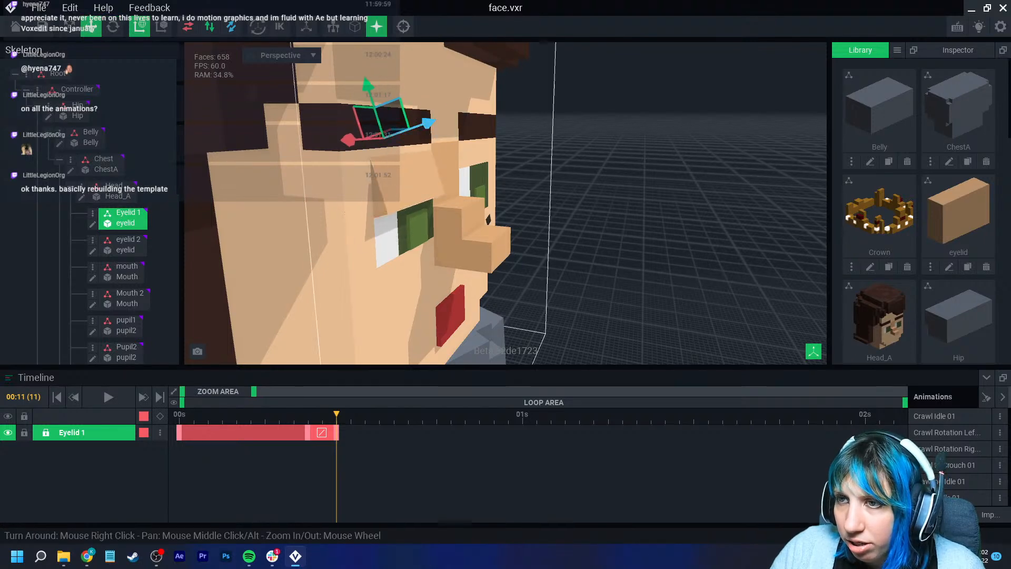
left_click_drag(367, 88, 362, 70)
right_click_drag(425, 168, 350, 159)
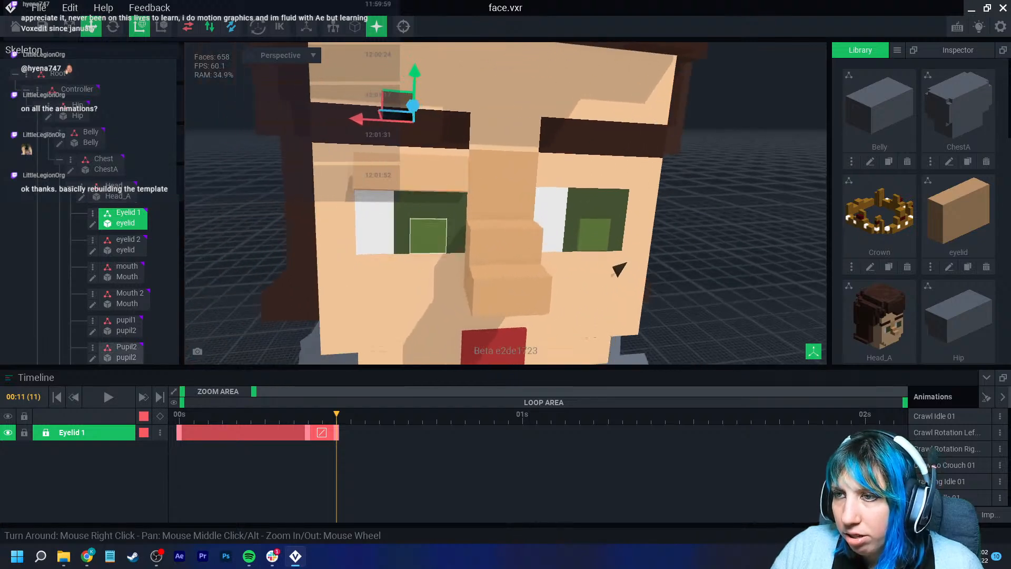
scroll(350, 159, "down", 3)
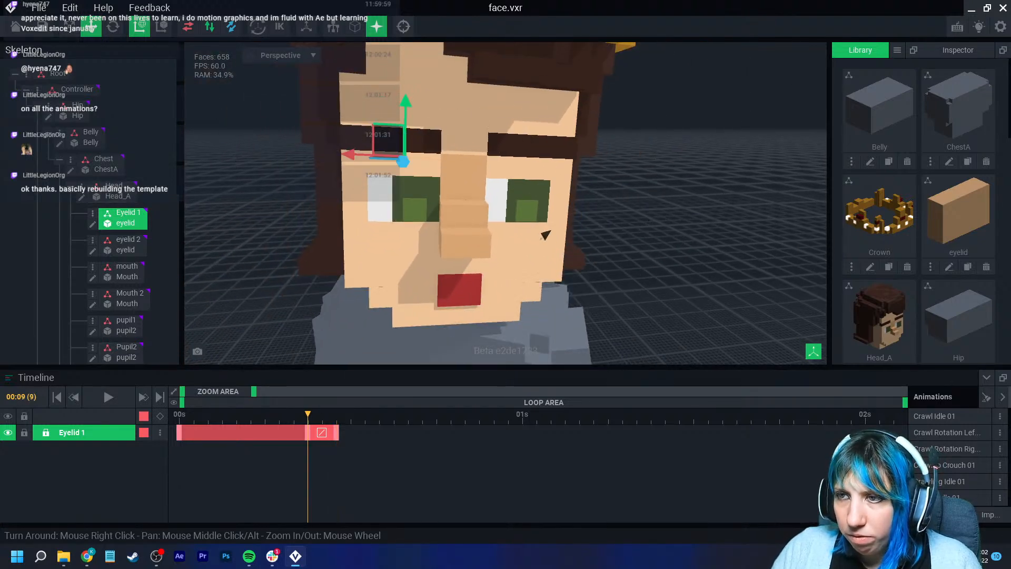
key("Left")
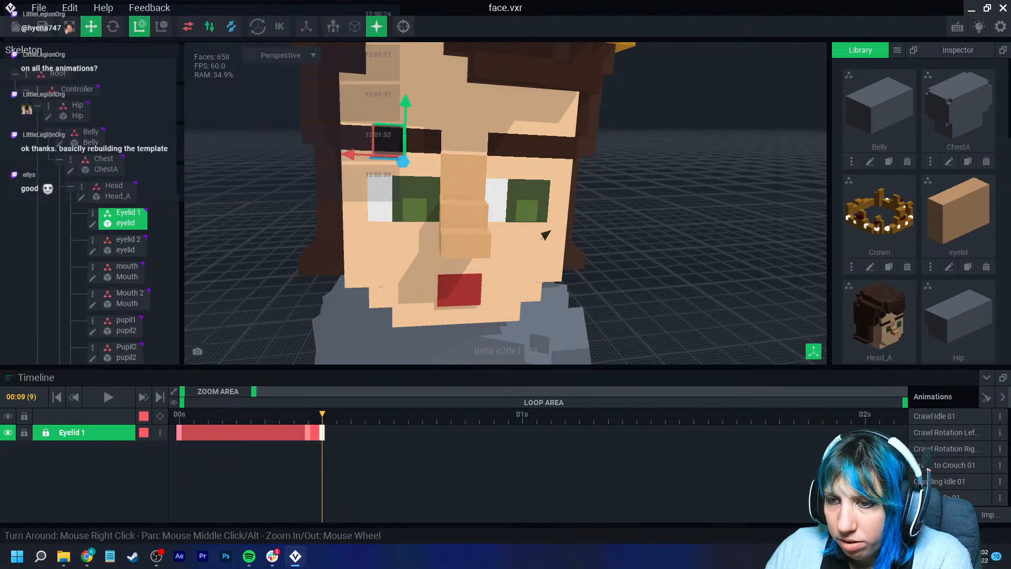
key("Left")
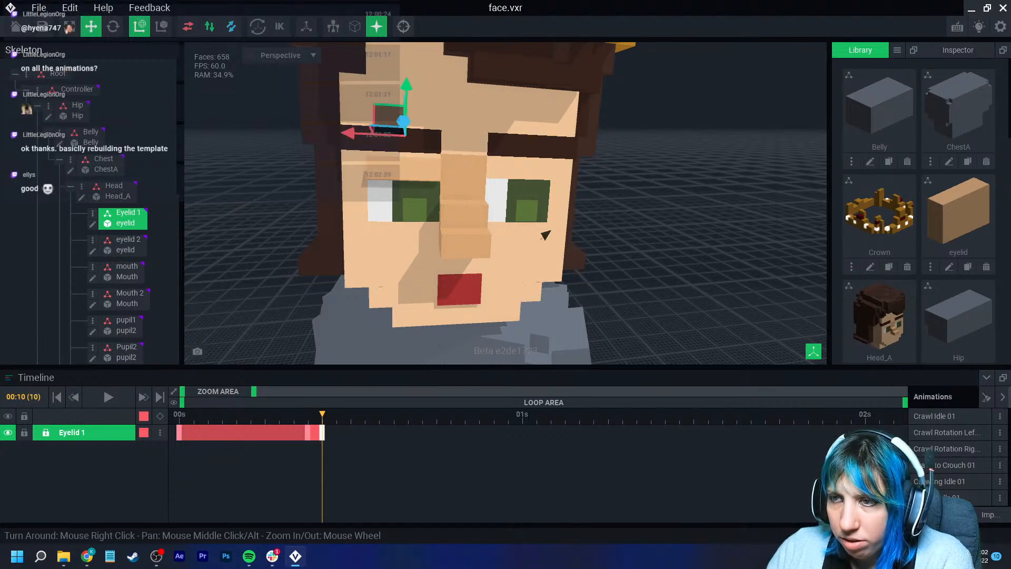
- Lower Eyelid 1 at frame 14 so that it covers about half of the eye
key("Right")
key("Right")
key("Right")
key("Right")
left_click_drag(406, 87, 406, 117)
key("Left")
key("Left")
key("Left")
key("Left")
key("Left")
key("Right")
key("Right")
key("Right")
key("Right")
key("Right")
key("Right")
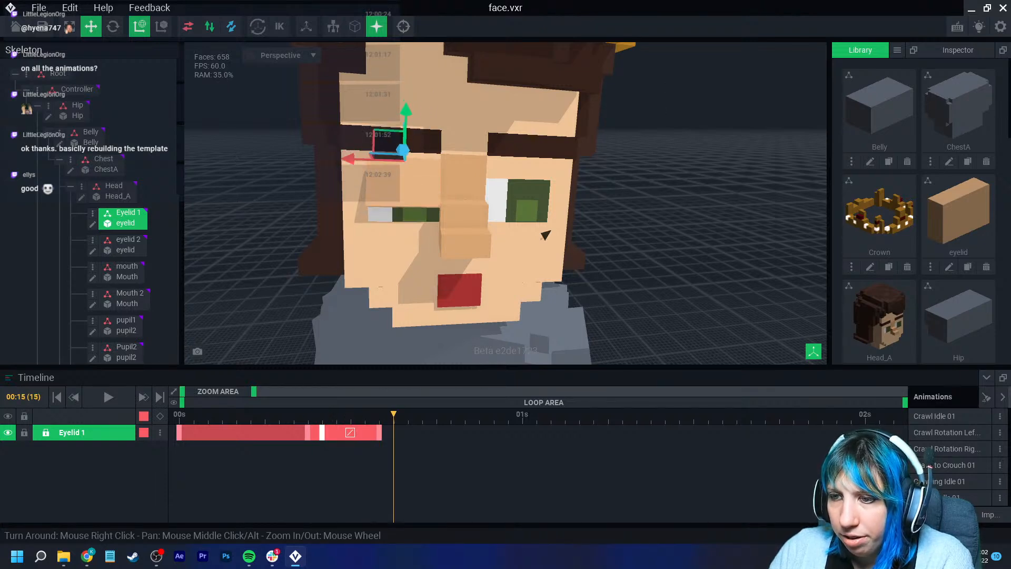
- Tilt Eyelid 1 at frame 17 and lower it until the eye is almost closed
right_click_drag(545, 235, 453, 235)
middle_click_drag(452, 236, 431, 269)
left_click(422, 415)
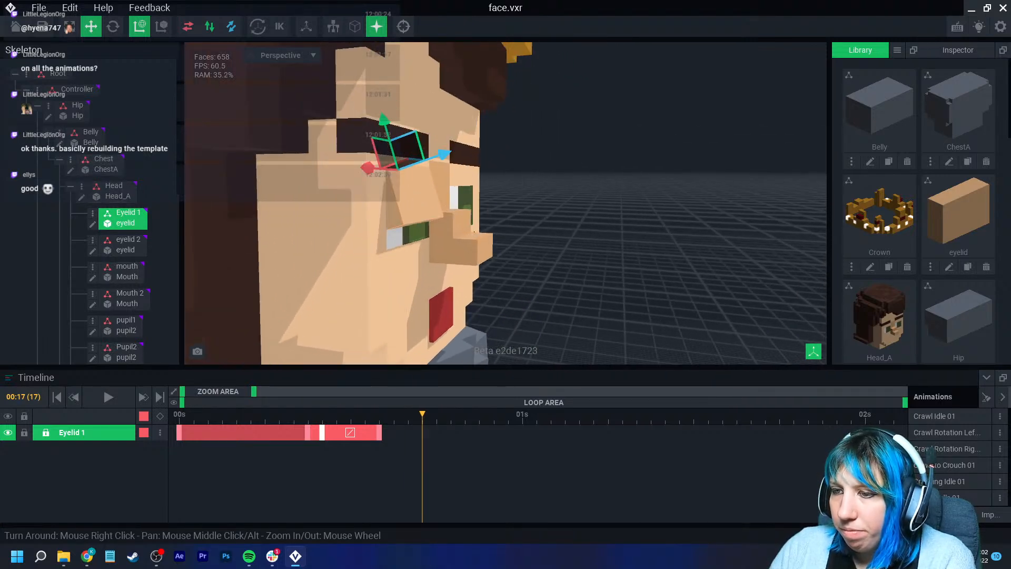
left_click(112, 26)
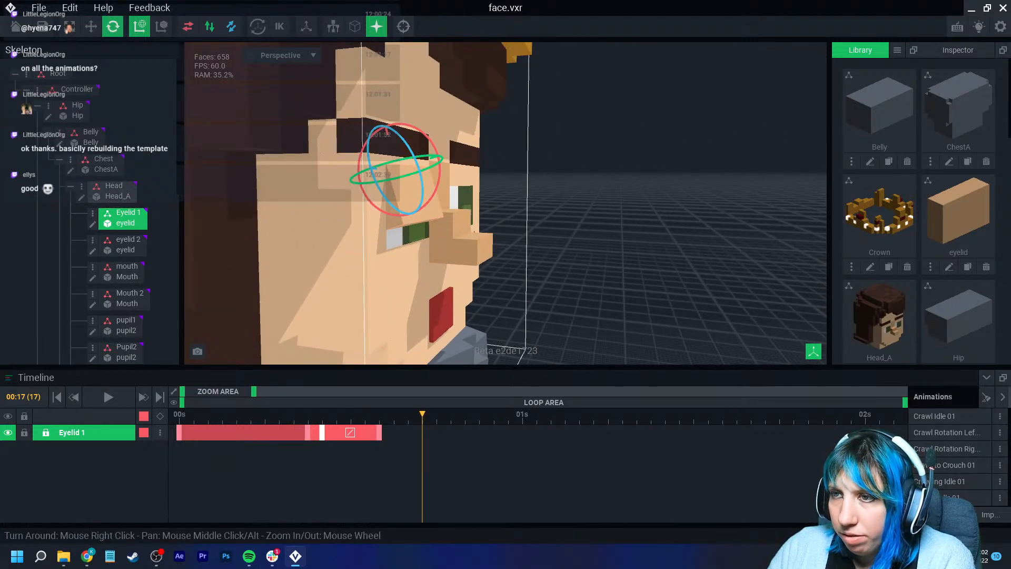
left_click_drag(440, 158, 440, 163)
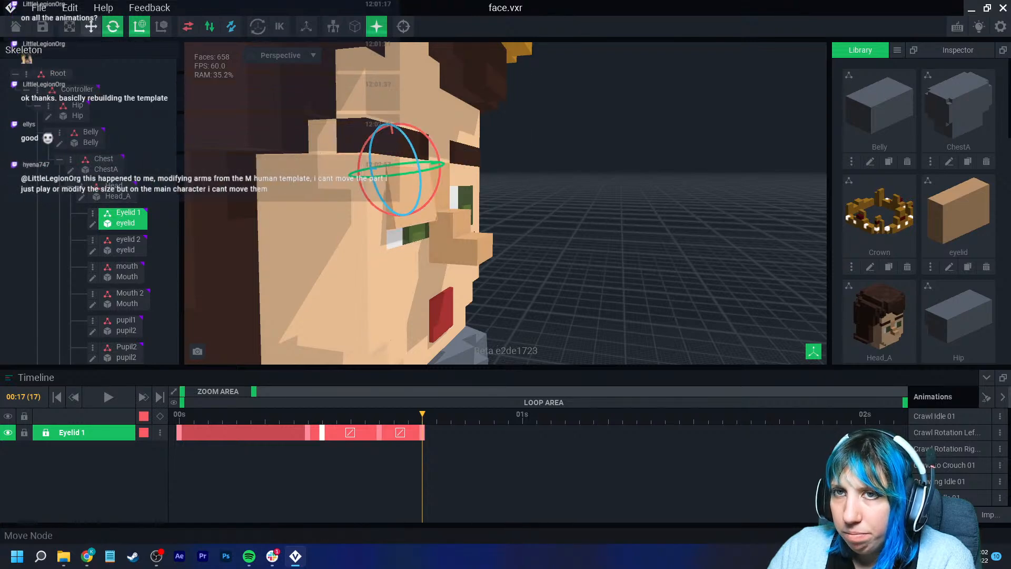
left_click(91, 27)
left_click_drag(392, 133, 394, 149)
mouse_move(471, 231)
right_mouse_down()
mouse_move(570, 263)
mouse_move(483, 231)
right_mouse_up()
left_click_drag(422, 415, 322, 414)
- Add keyframes for the head and its child parts at frame 10
left_click(117, 195)
scroll(401, 206, "down", 1)
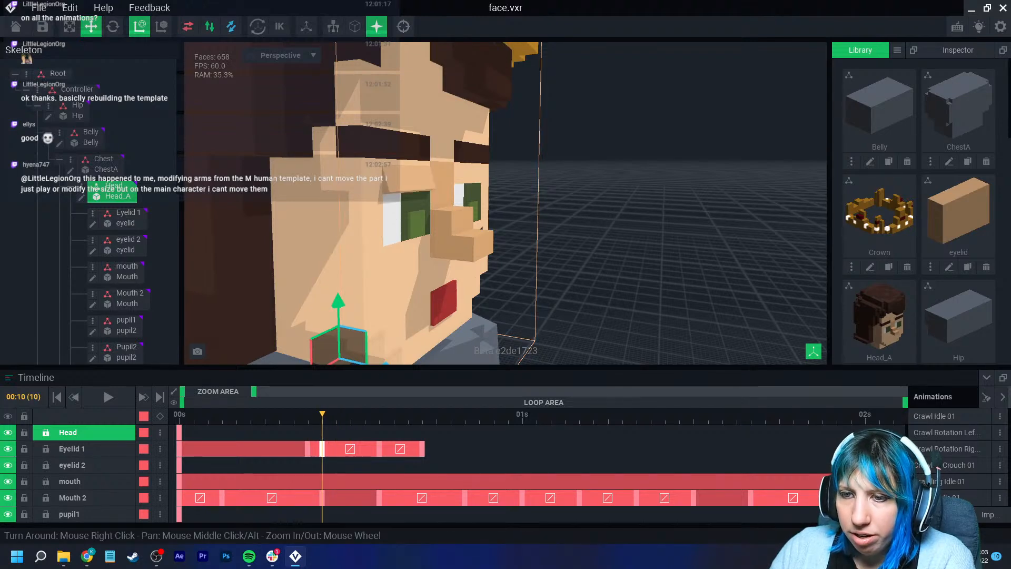
left_click(160, 416)
- Rotate the head forward at frame 16 so the character looks down
left_click_drag(322, 414, 408, 415)
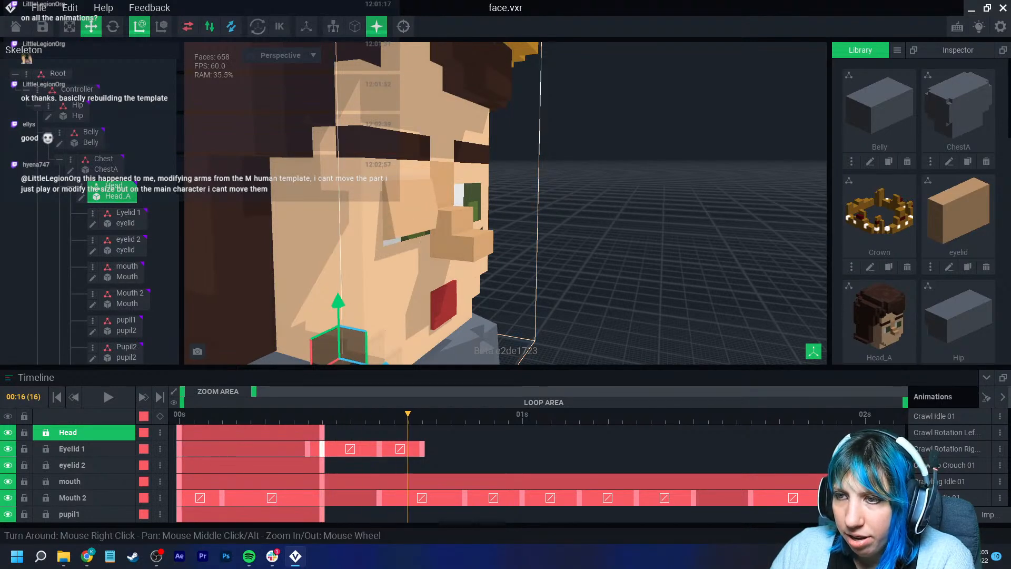
left_click(113, 26)
scroll(413, 215, "down", 3)
right_click_drag(441, 274, 474, 276)
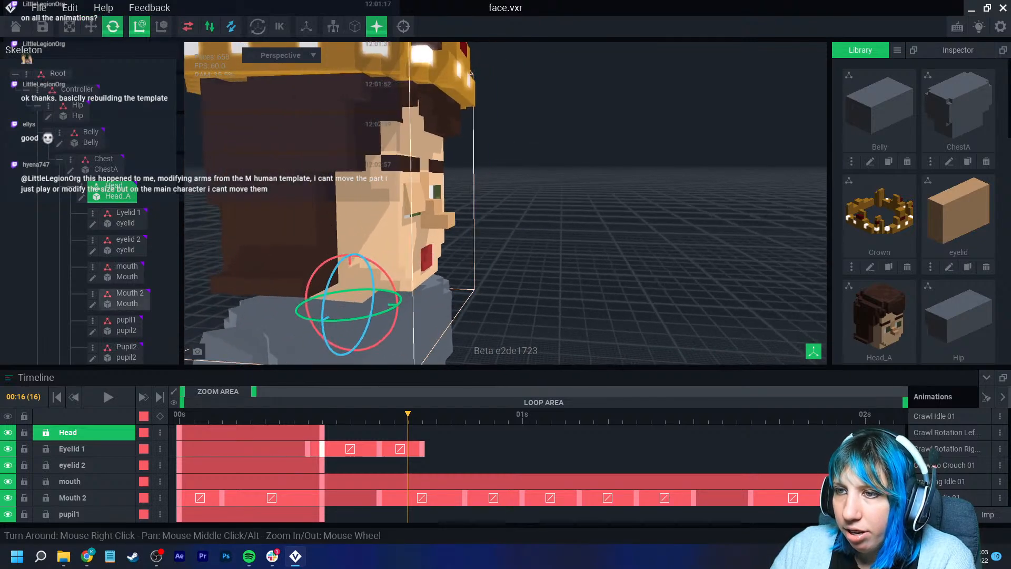
left_click_drag(389, 273, 398, 294)
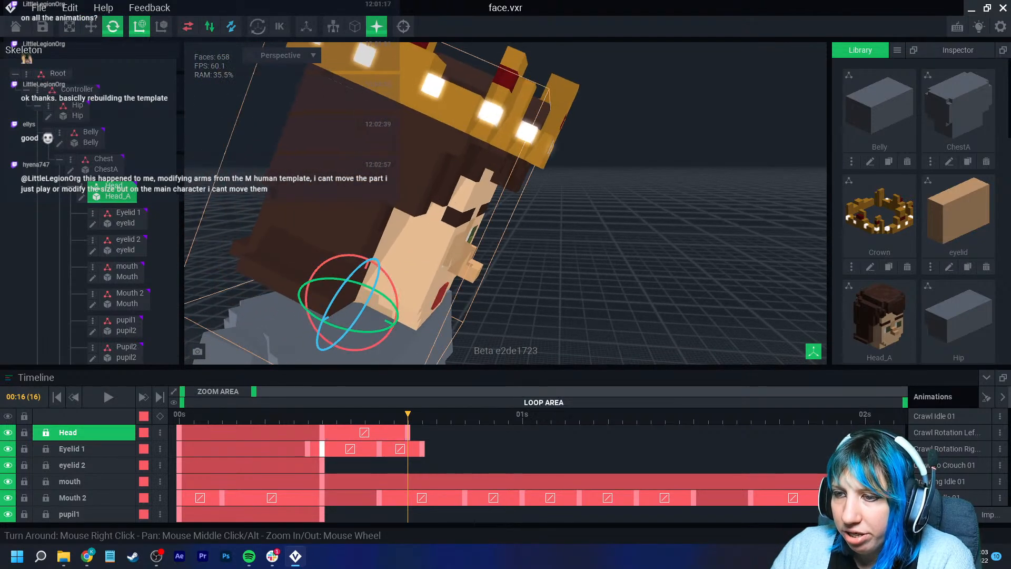
- Add keyframes for the tilted head and its child parts at frame 18
key("Right")
key("Right")
key("Right")
key("Left")
left_click(160, 416)
- Copy the head's upright keyframe from frame 10 and paste it at frame 24
key("Right")
key("Right")
key("Right")
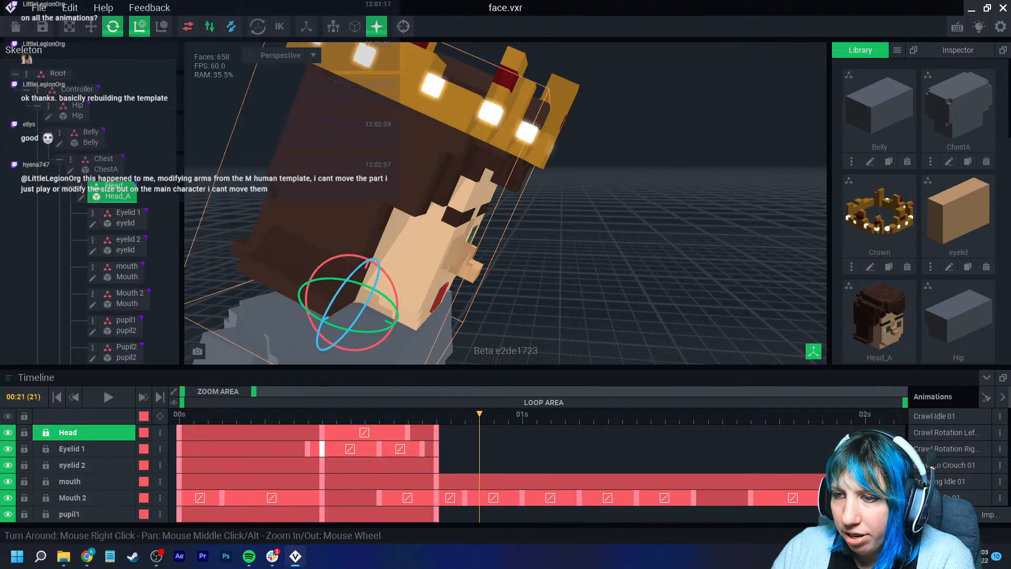
right_click(323, 432)
left_click(348, 316)
left_click(522, 414)
right_click(522, 432)
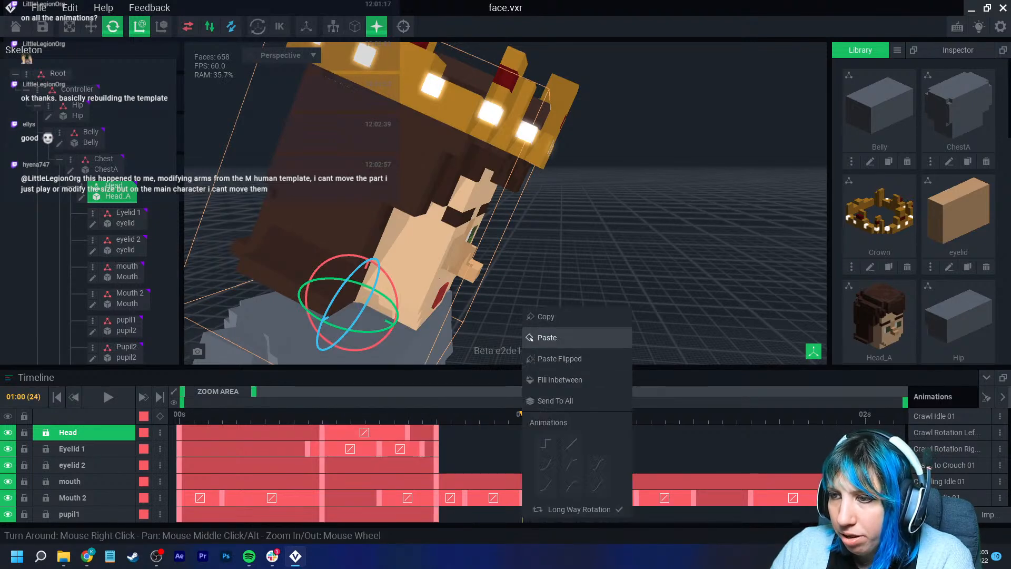
left_click(546, 337)
right_click_drag(553, 295, 519, 282)
- Copy Eyelid 1's open keyframe from frame 9 and paste it at frame 21
left_click(465, 415)
left_click_drag(464, 415, 436, 415)
left_click(447, 252)
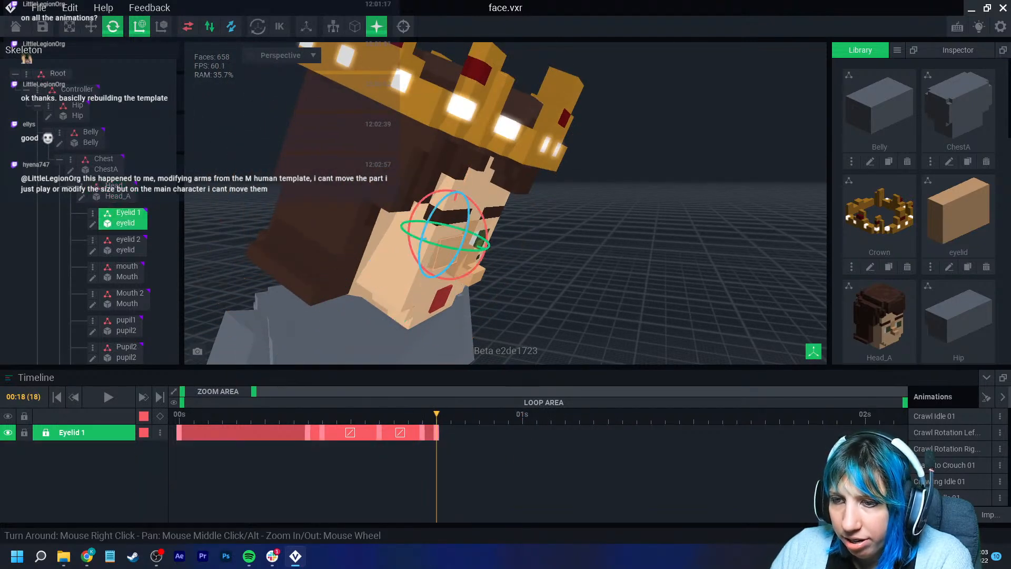
right_click(307, 432)
left_click(331, 316)
left_click(480, 414)
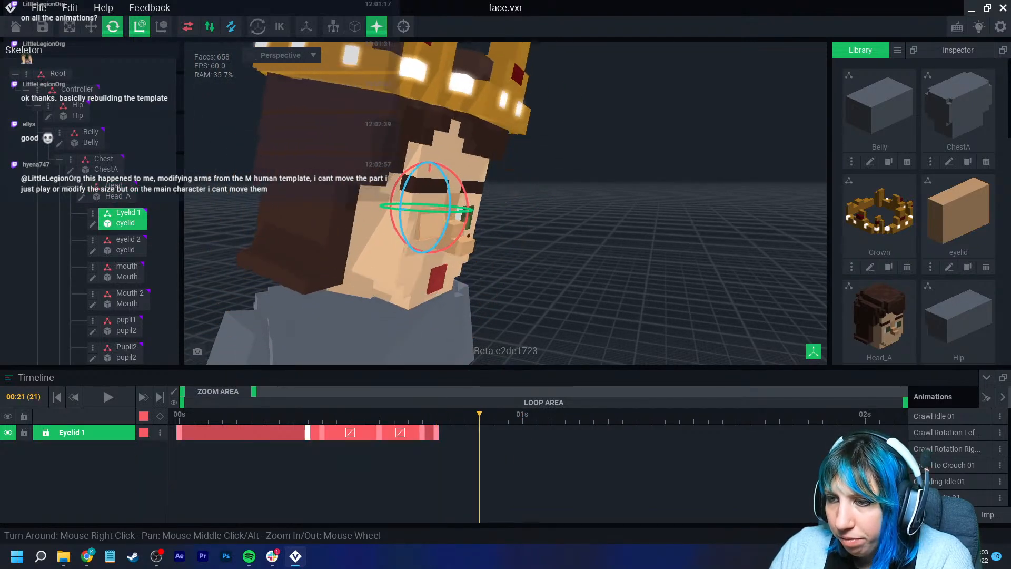
right_click(479, 432)
left_click(547, 337)
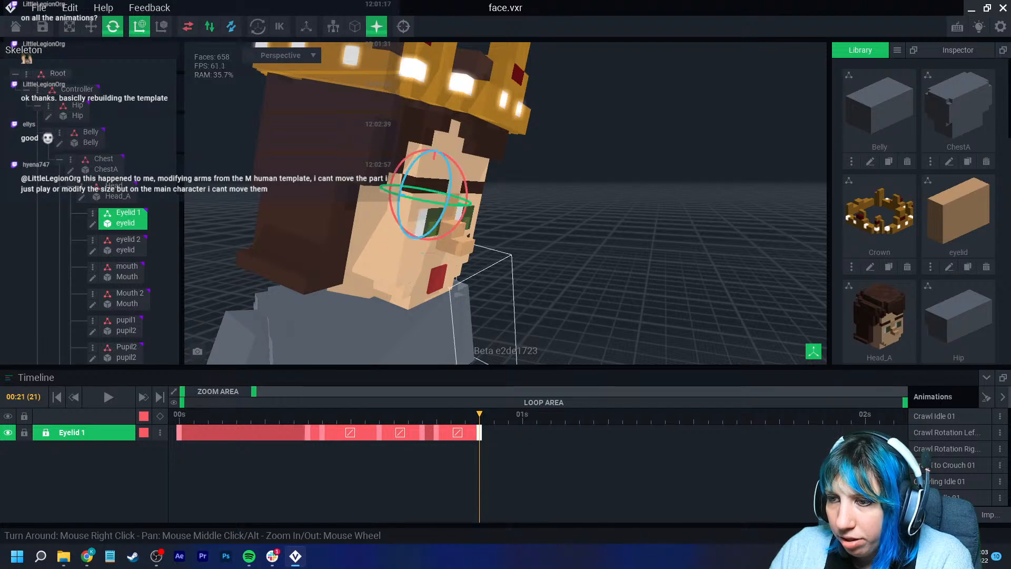
- Adjust the rotation of Eyelid 1 at frame 20 to fit the eye as it reopens
left_click(465, 415)
mouse_move(465, 415)
left_mouse_down()
mouse_move(450, 415)
mouse_move(479, 414)
mouse_move(465, 414)
left_mouse_up()
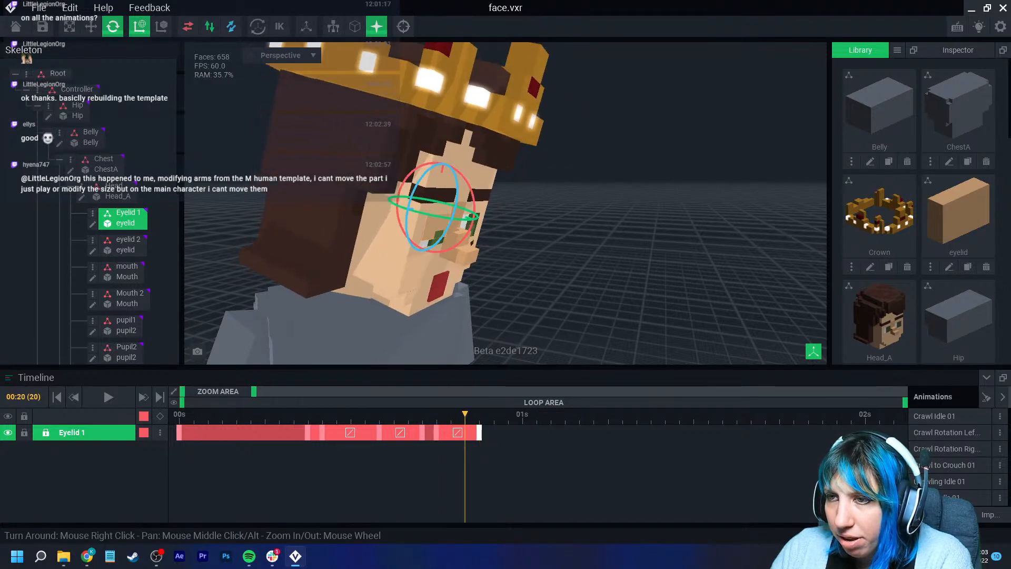
right_click_drag(454, 327, 441, 313)
scroll(441, 314, "up", 4)
middle_click_drag(440, 295, 450, 364)
right_click_drag(450, 342, 474, 337)
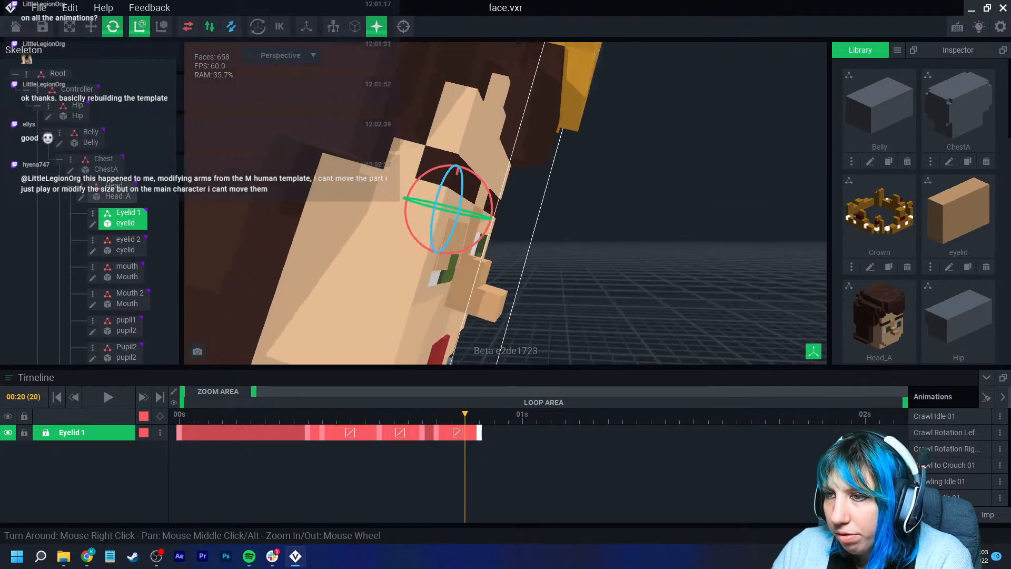
mouse_move(465, 415)
left_mouse_down()
mouse_move(450, 415)
mouse_move(465, 414)
left_mouse_up()
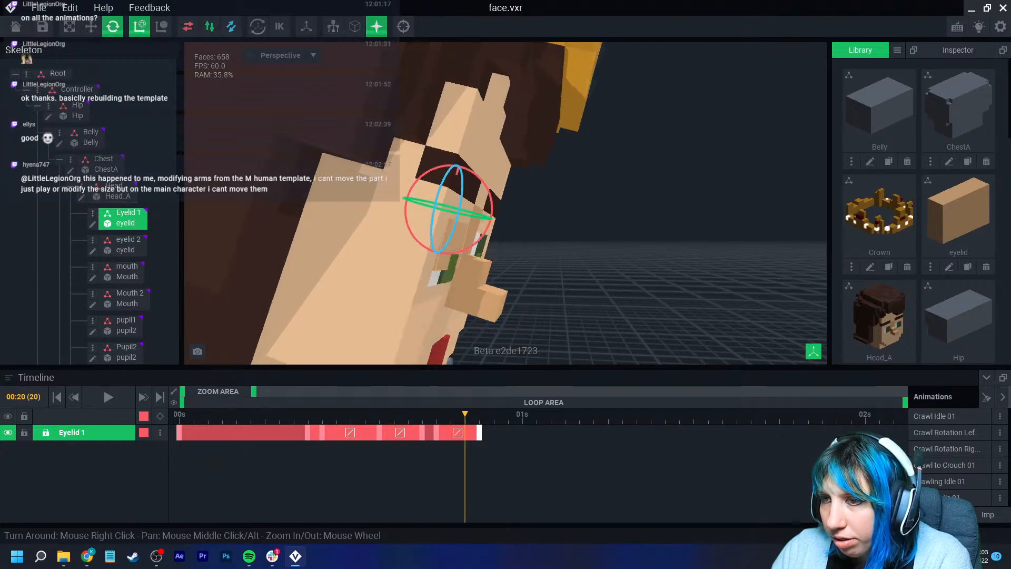
left_click_drag(488, 227, 492, 220)
- Play the blink and head nod animation from the first frame and watch it from the front
left_click_drag(465, 414, 479, 414)
right_click_drag(532, 287, 436, 318)
scroll(448, 322, "down", 3)
scroll(451, 322, "down", 1)
left_click(179, 415)
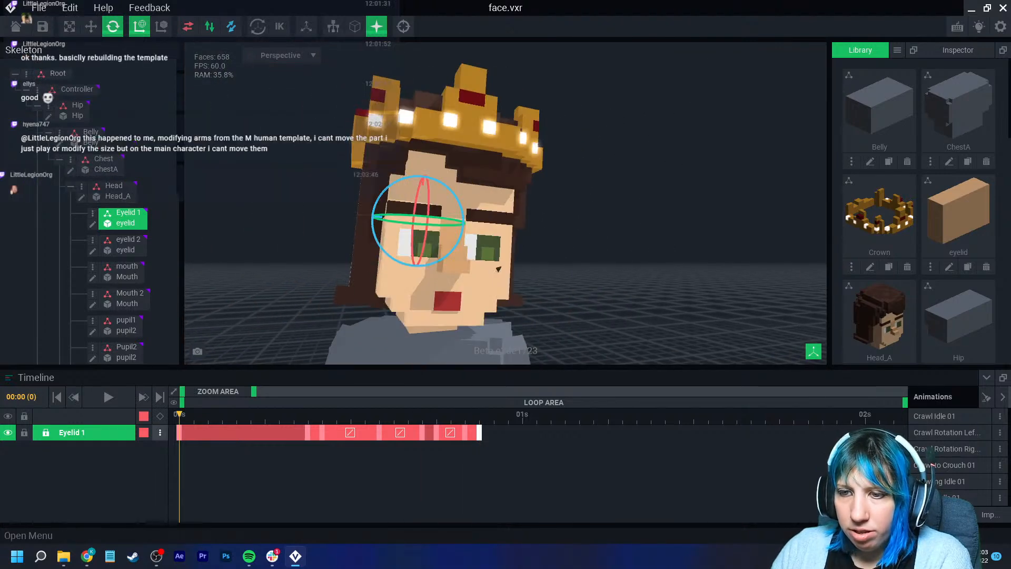
left_click(108, 397)
left_click(621, 194)
middle_click_drag(622, 195, 243, 337)
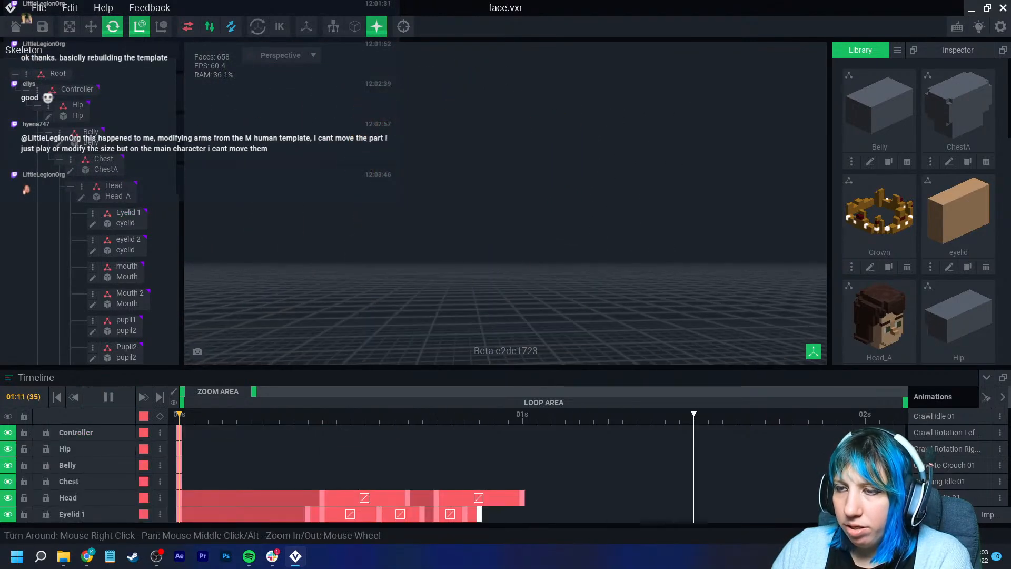
- Recentre the view on the character and watch the blink and head nod from the front
scroll(242, 337, "down", 5)
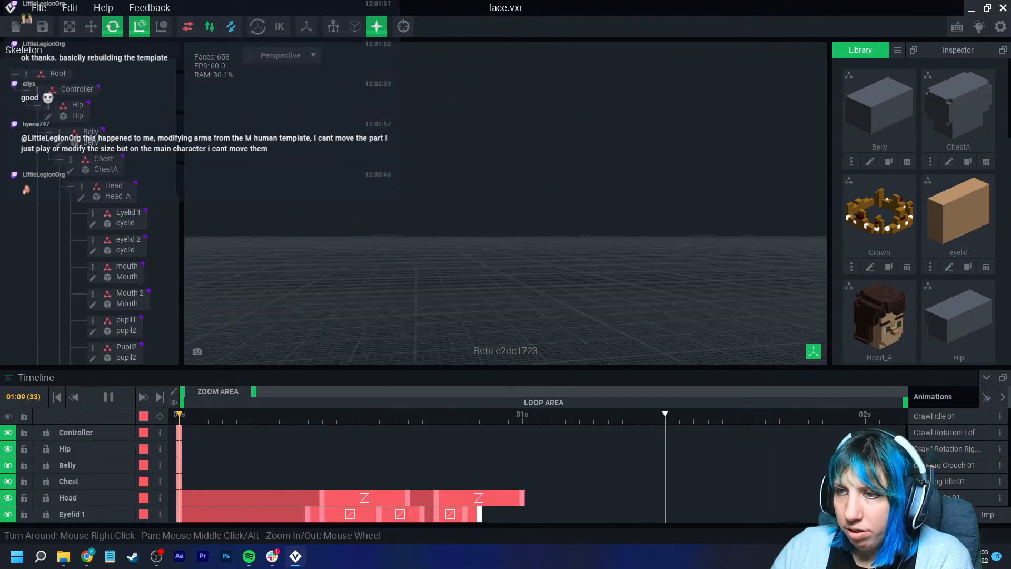
left_click(403, 27)
right_click_drag(466, 112, 434, 176)
scroll(457, 131, "up", 3)
middle_click_drag(434, 158, 458, 227)
scroll(439, 178, "up", 6)
scroll(455, 219, "down", 3)
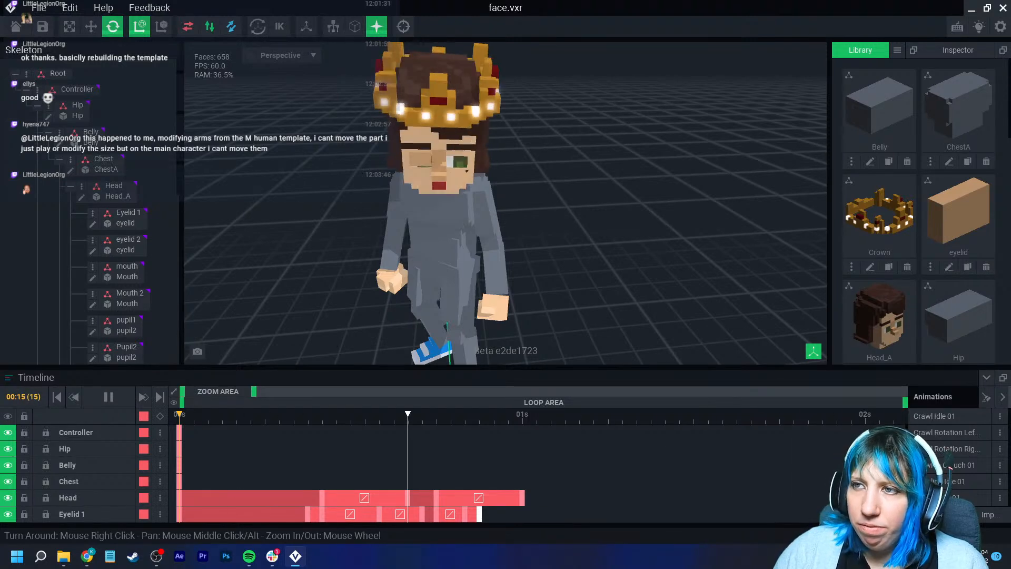
- Open the Hi 01 animation and copy the keyframes of the Crown and its rubies
scroll(942, 471, "down", 5)
scroll(942, 470, "down", 3)
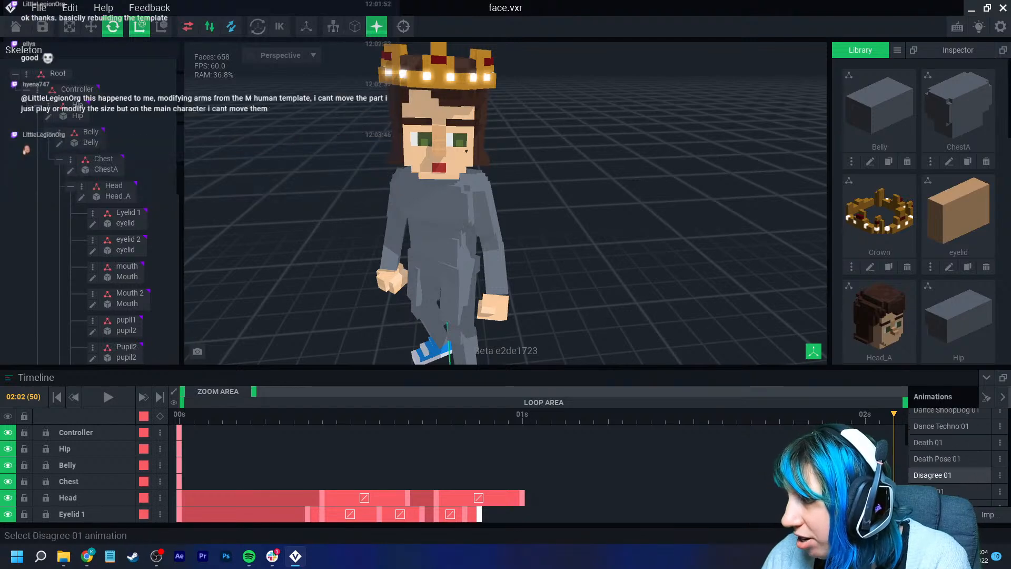
scroll(943, 461, "down", 5)
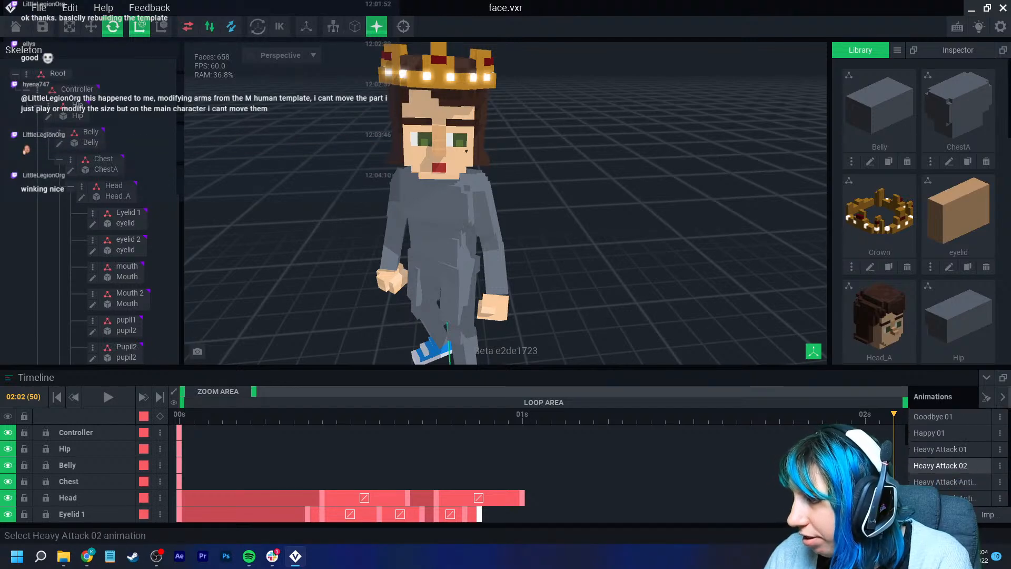
left_click(943, 461)
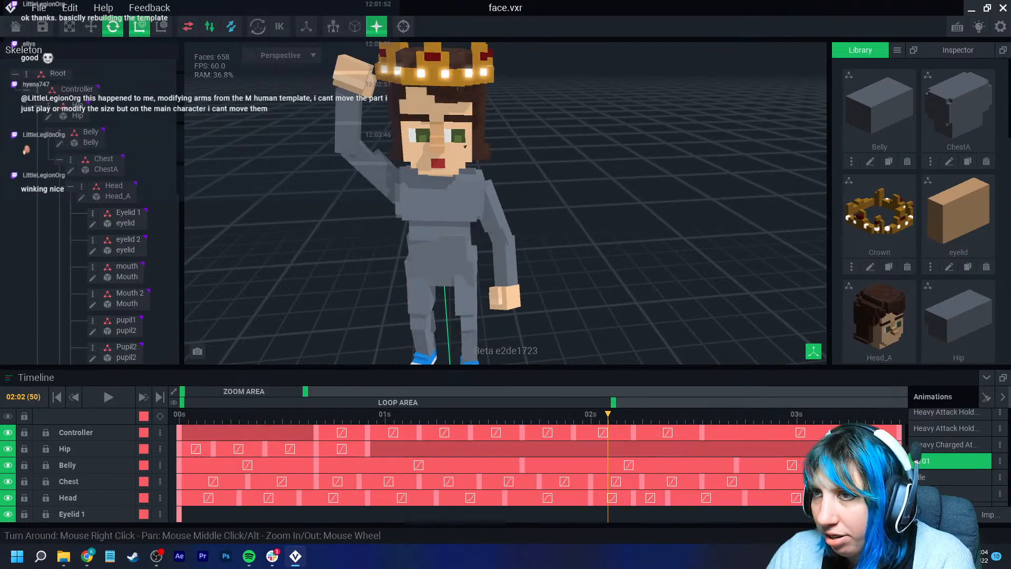
scroll(126, 298, "down", 2)
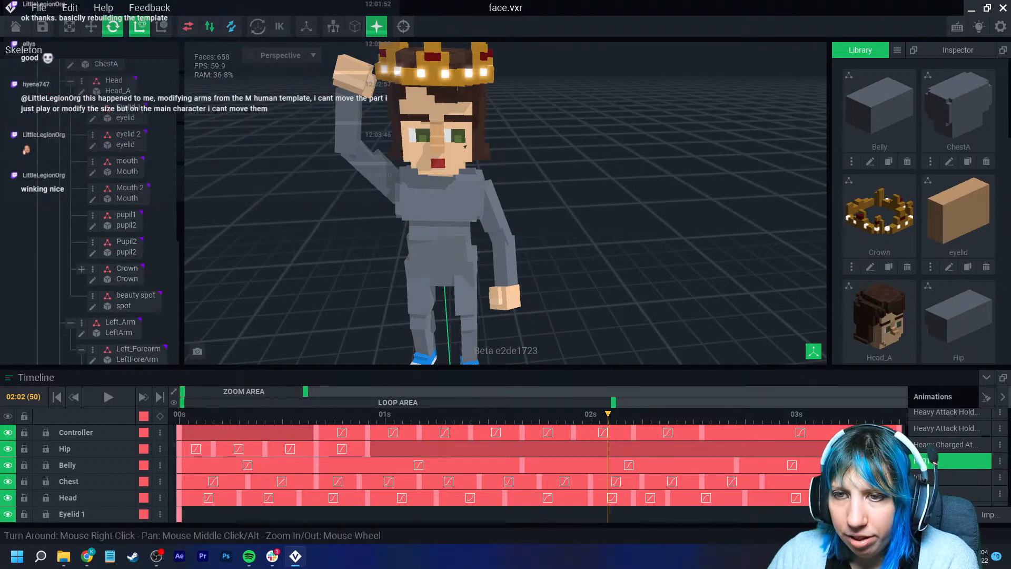
left_click(127, 273)
left_click_drag(608, 414, 176, 482)
left_click(160, 416)
right_click(179, 474)
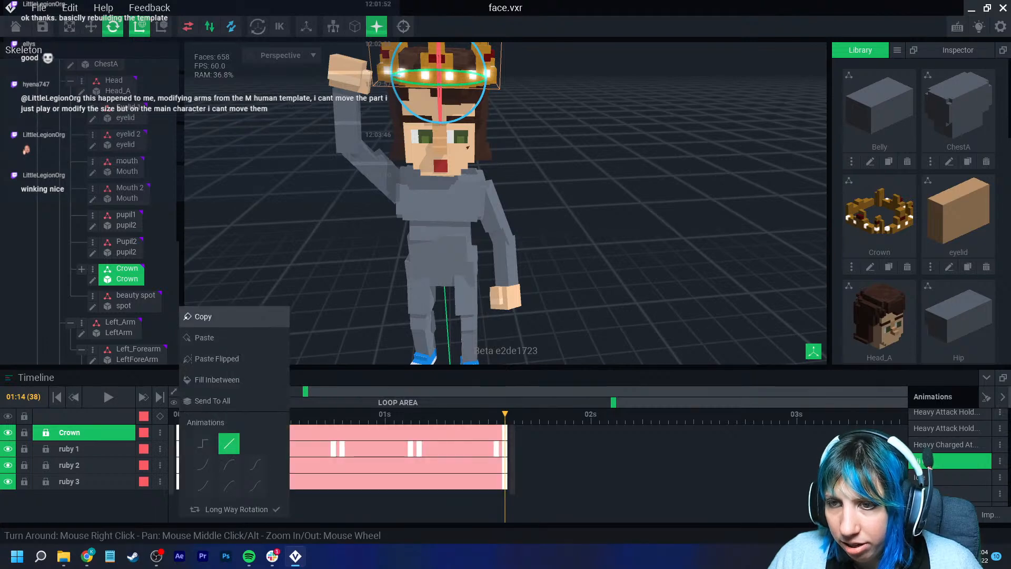
left_click(203, 317)
- Paste the copied Crown and ruby keyframes at frame 0 of the Idle animation
left_click(942, 477)
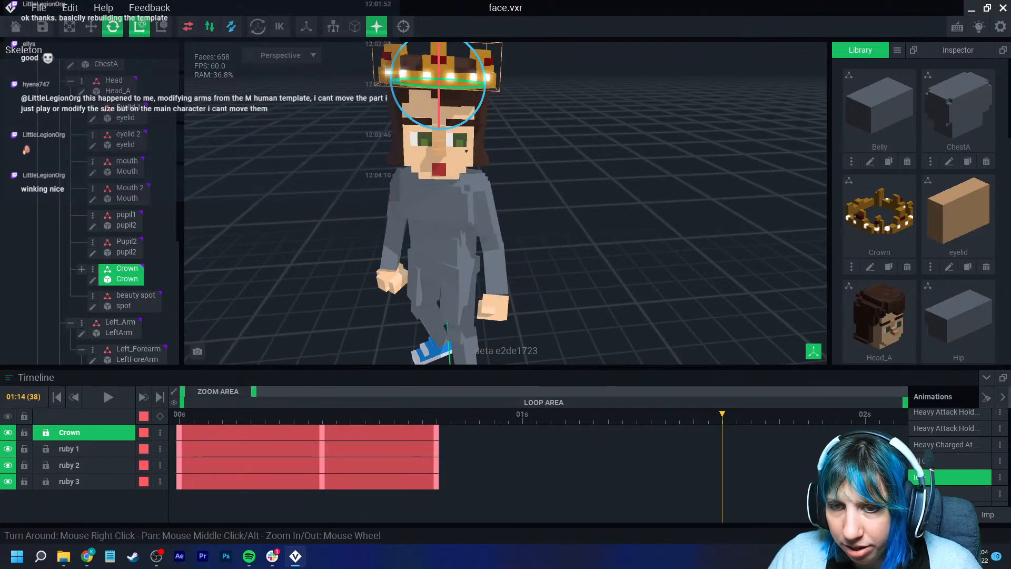
left_click(179, 414)
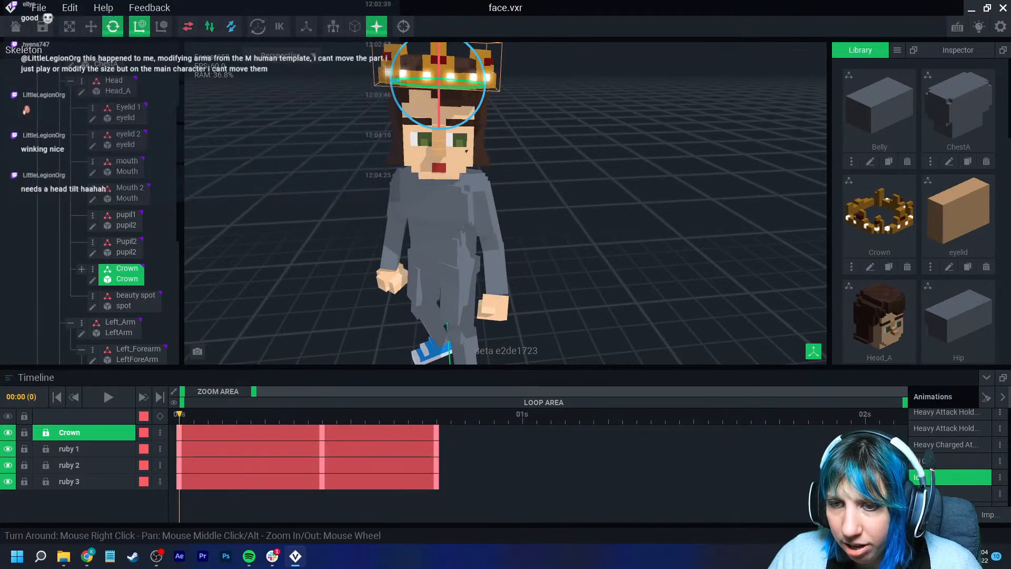
right_click(179, 432)
left_click(204, 338)
key("space")
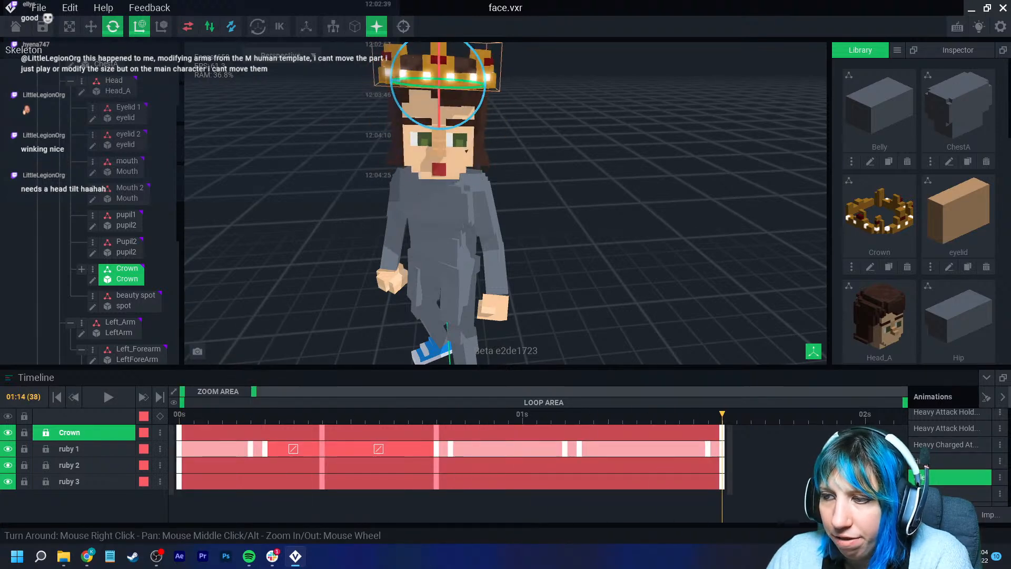
key("Escape")
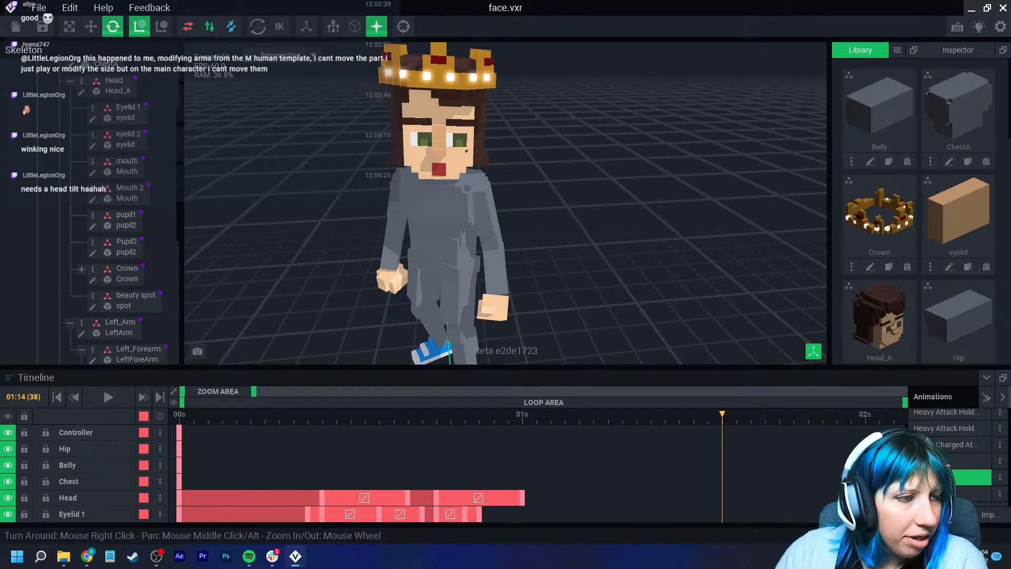
- From frame 0, examine over a wider time range where each track's keyframes end in the Idle animation
middle_click_drag(487, 225, 498, 240)
left_click(180, 415)
scroll(529, 303, "down", 3)
right_click_drag(529, 307, 507, 308)
scroll(529, 300, "up", 3)
scroll(503, 306, "up", 3)
middle_click_drag(503, 306, 504, 345)
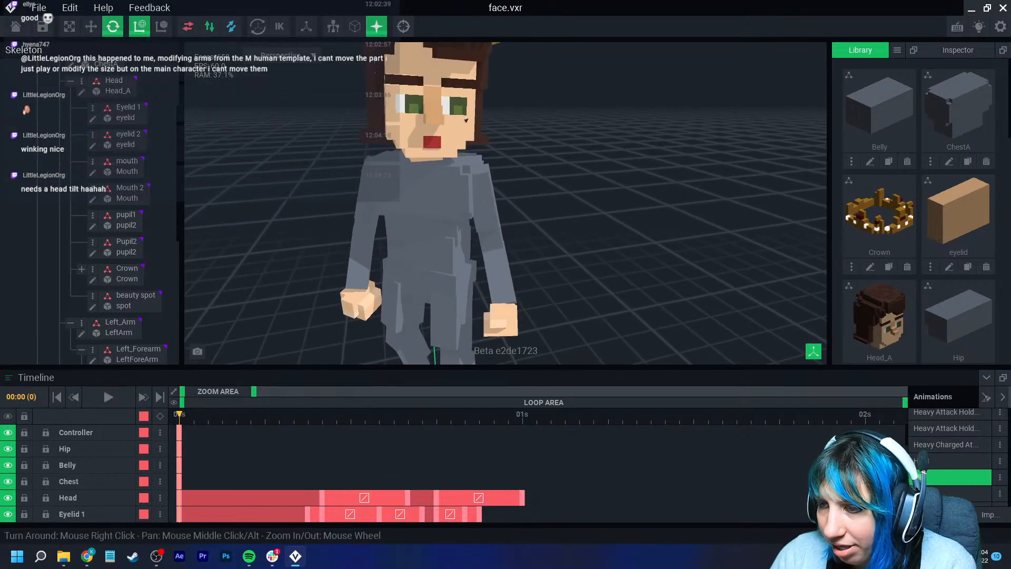
left_click_drag(254, 391, 295, 392)
scroll(369, 472, "down", 6)
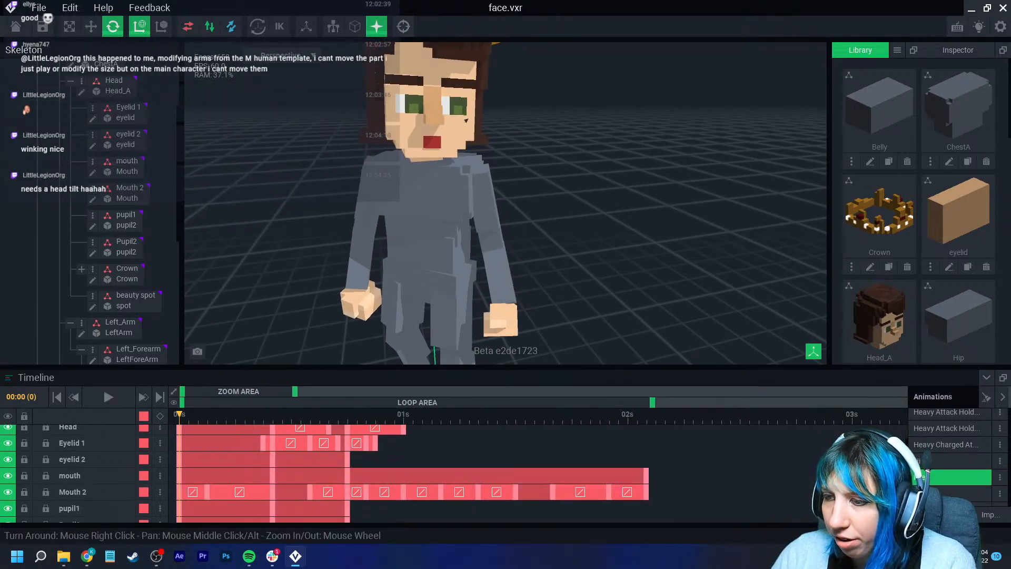
scroll(358, 473, "down", 2)
scroll(358, 473, "up", 4)
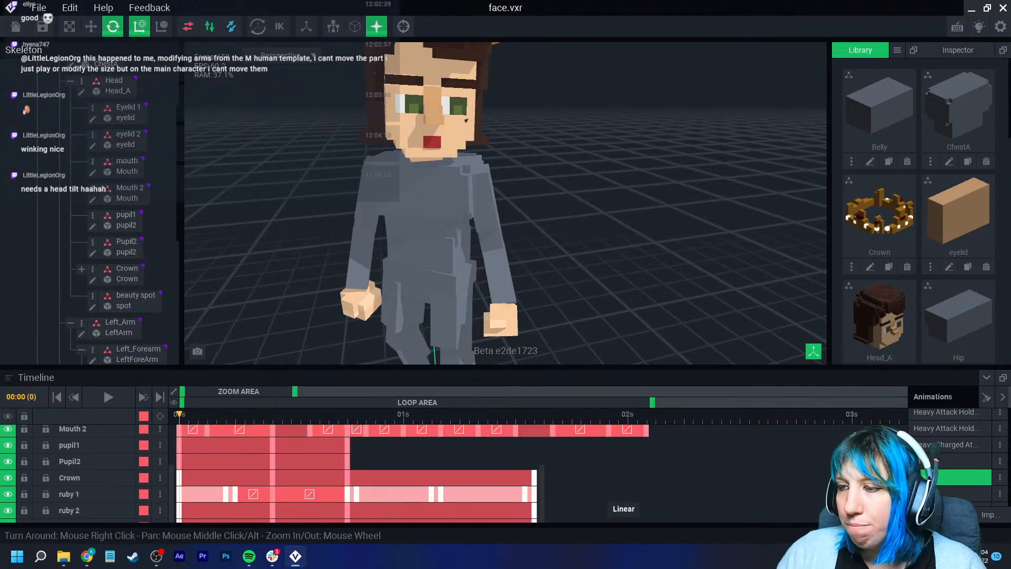
left_click(629, 495)
scroll(358, 473, "up", 5)
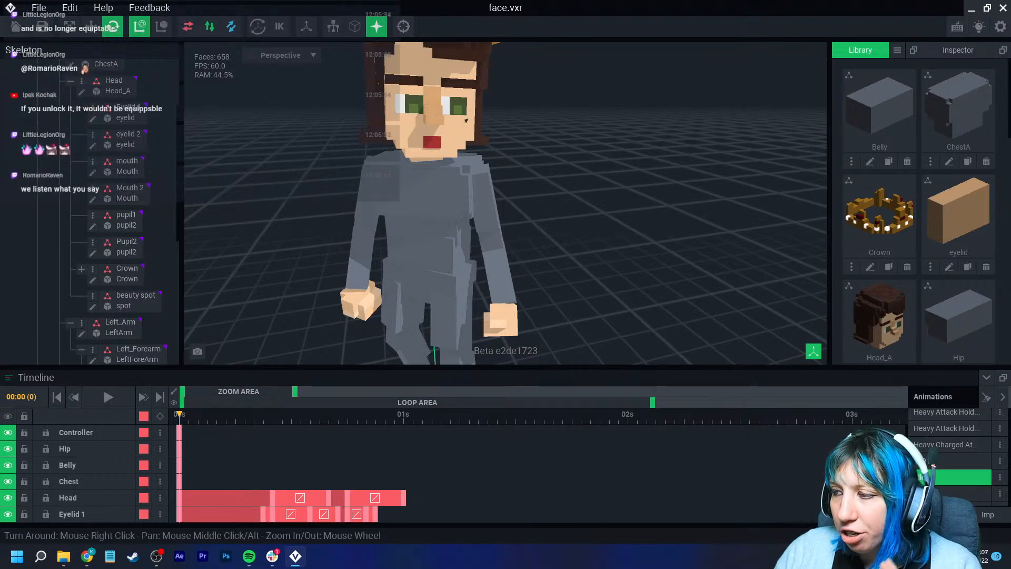
- Create a keyframe for all nodes at frame 50, where the mouth tracks end
scroll(368, 473, "down", 3)
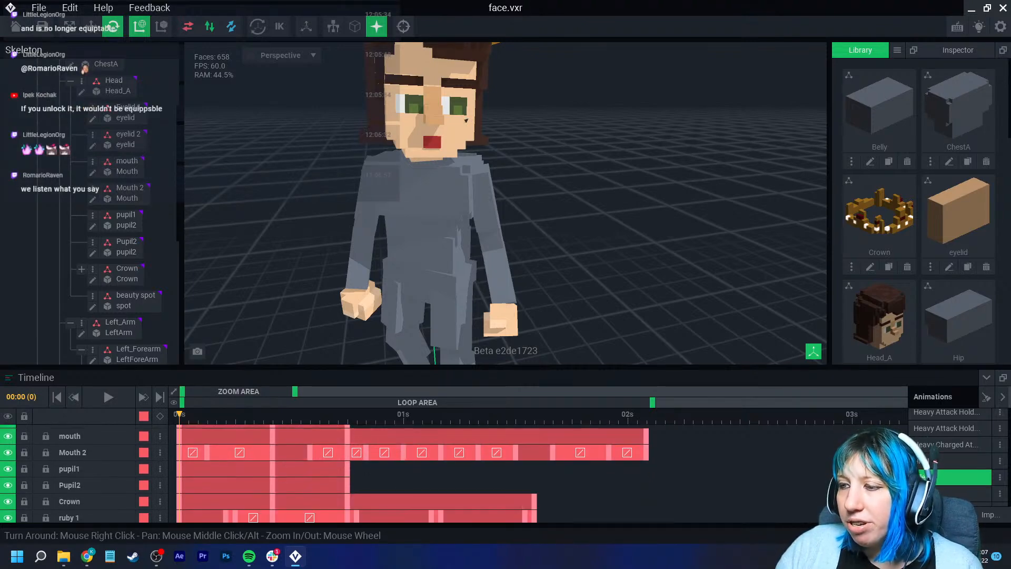
left_click_drag(179, 414, 646, 414)
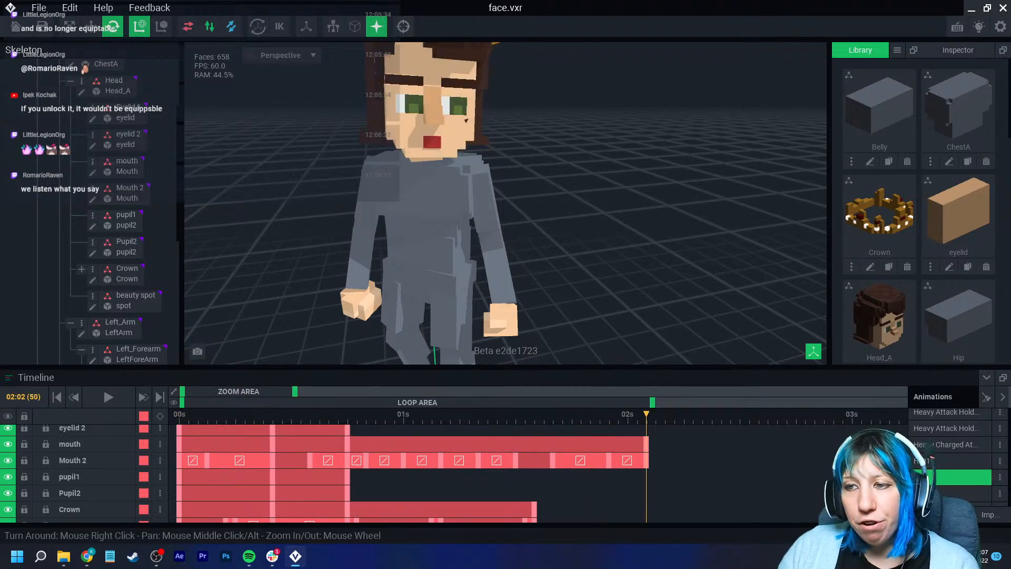
scroll(410, 474, "down", 3)
scroll(358, 474, "down", 3)
scroll(358, 474, "up", 3)
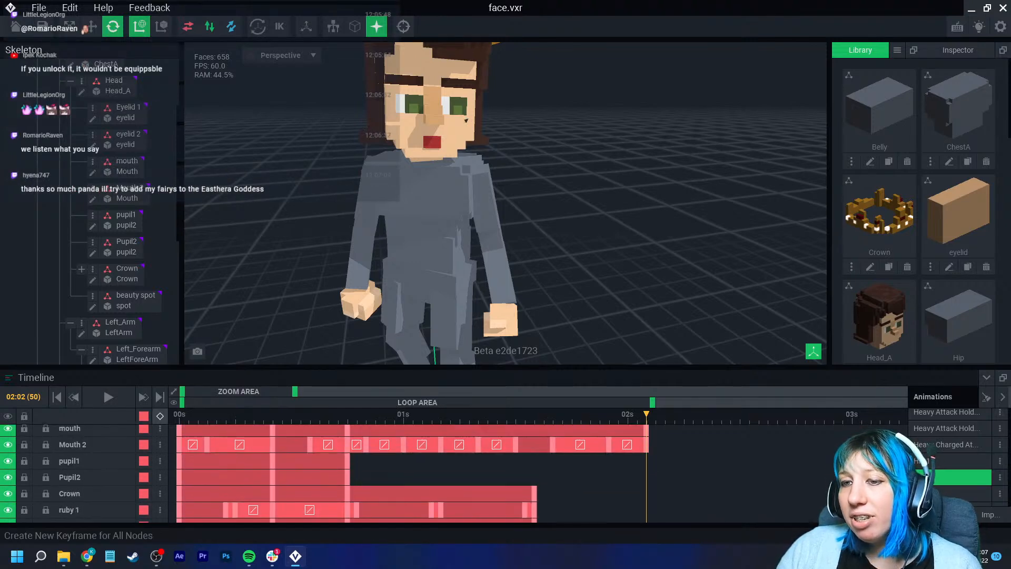
left_click(160, 416)
scroll(410, 474, "up", 3)
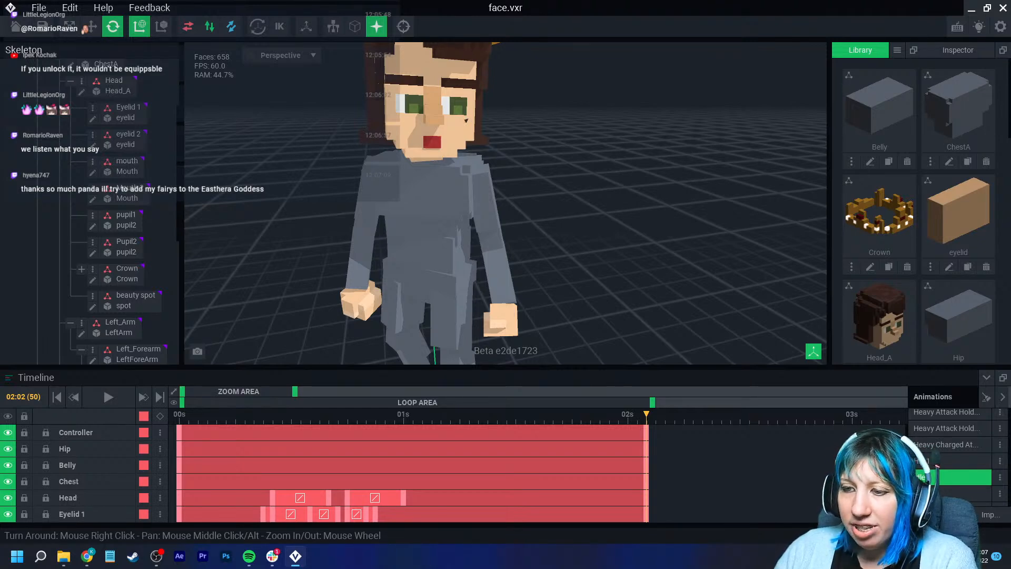
- Set the Head segment between frames 18 and 24 to Linear interpolation
right_click(375, 498)
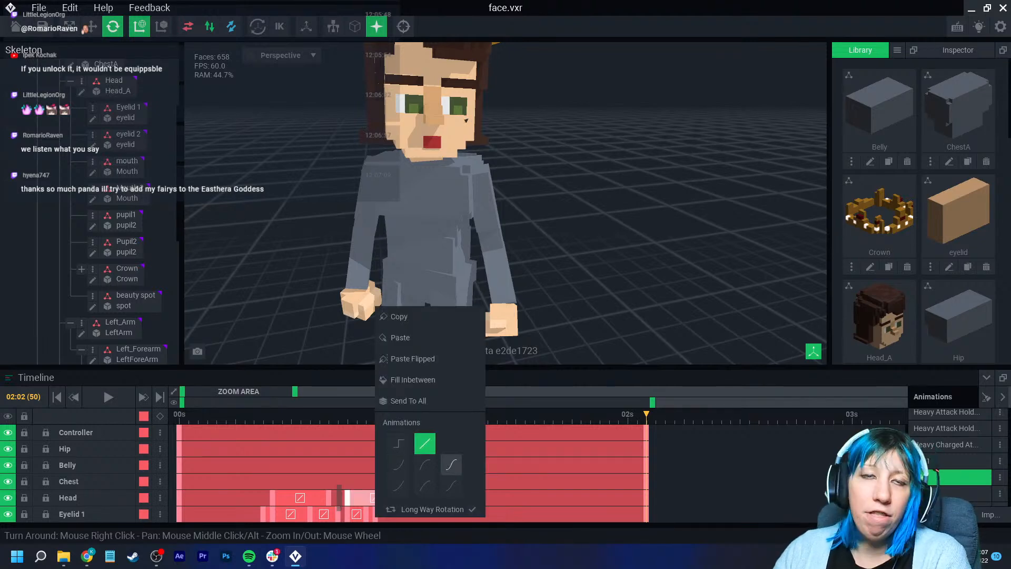
left_click(425, 443)
scroll(411, 473, "down", 10)
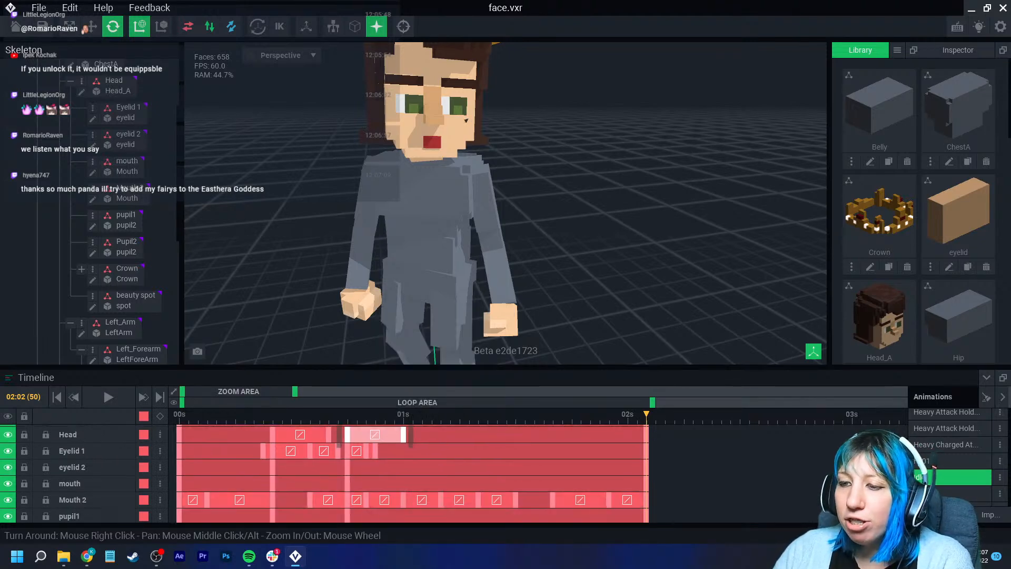
scroll(411, 473, "up", 6)
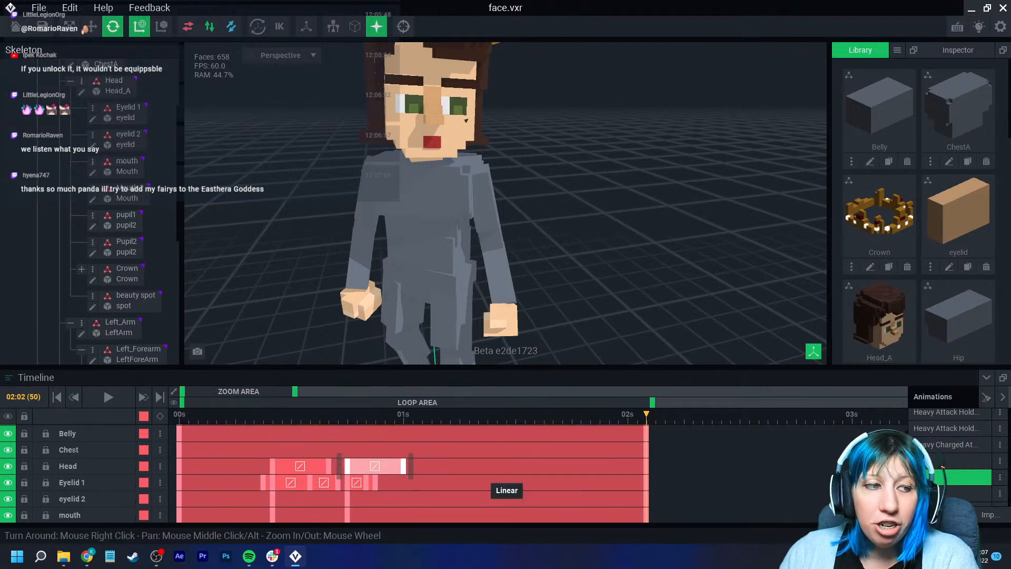
scroll(500, 476, "up", 4)
scroll(500, 475, "down", 8)
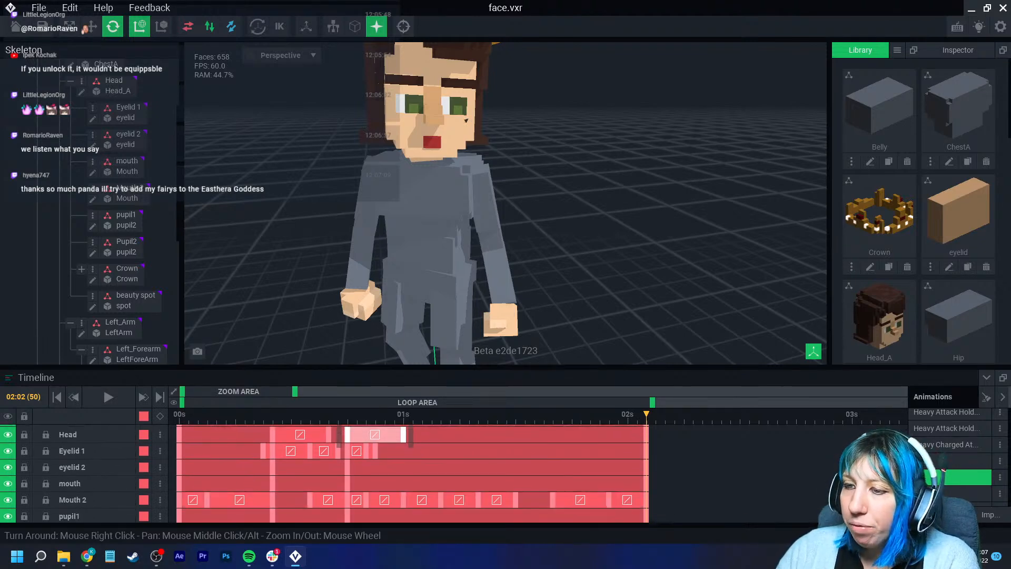
scroll(500, 475, "up", 3)
- Examine the Head and Eyelid 1 segments that run up to the closing keyframe at frame 50
left_click(501, 476)
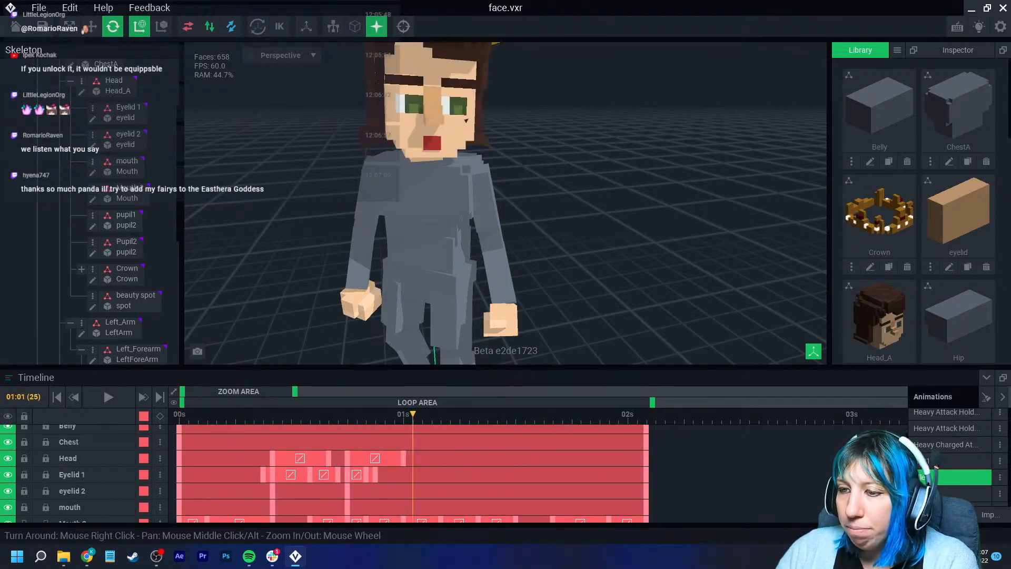
right_click(543, 458)
left_click(531, 458)
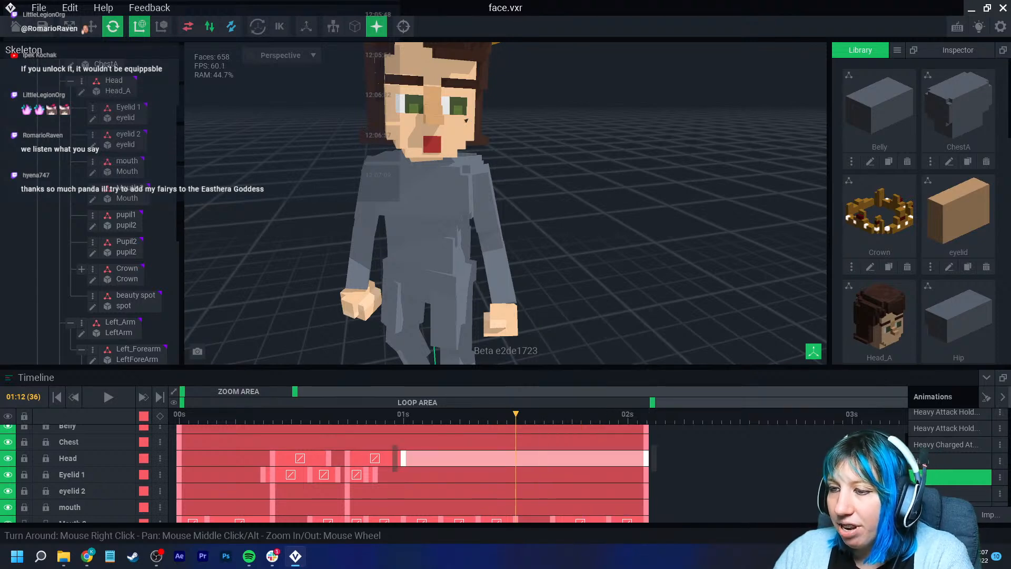
left_click(531, 458)
right_click(466, 474)
left_click(463, 475)
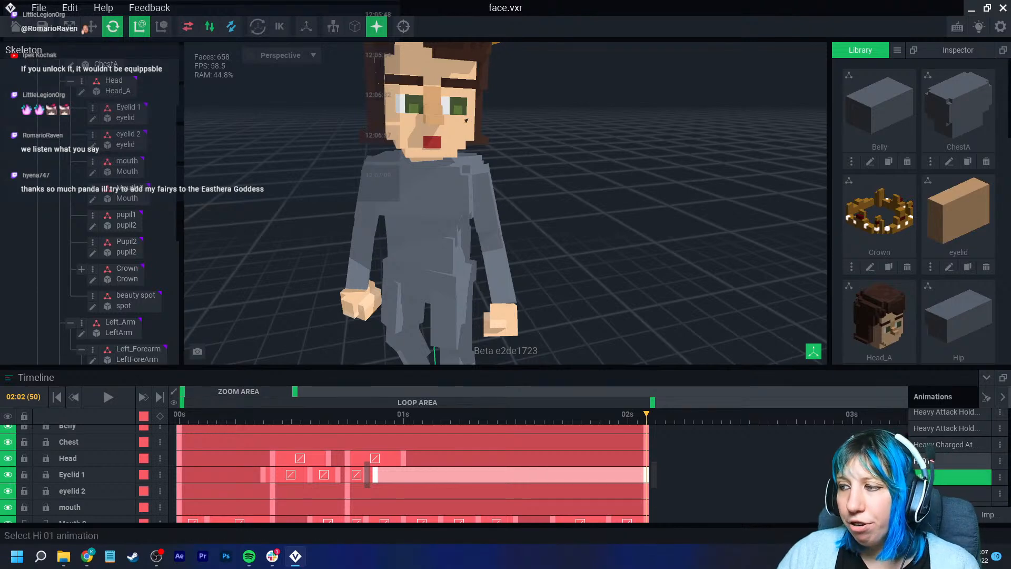
- In the Hi 01 animation, create a keyframe for all nodes at frame 84, where the body tracks end
left_click(951, 460)
left_click_drag(244, 391, 285, 392)
left_click(633, 415)
left_click_drag(633, 415, 658, 415)
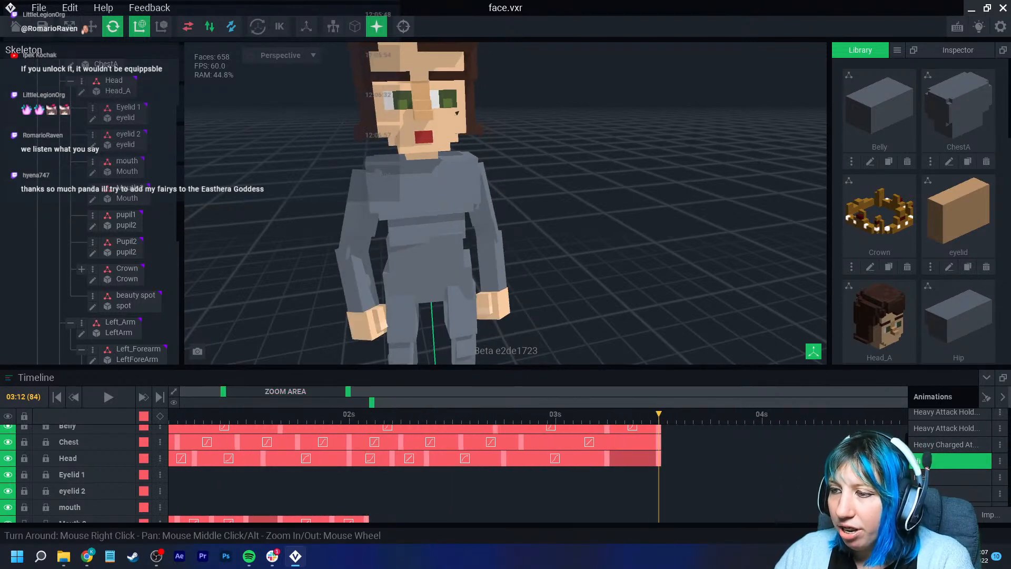
left_click(160, 416)
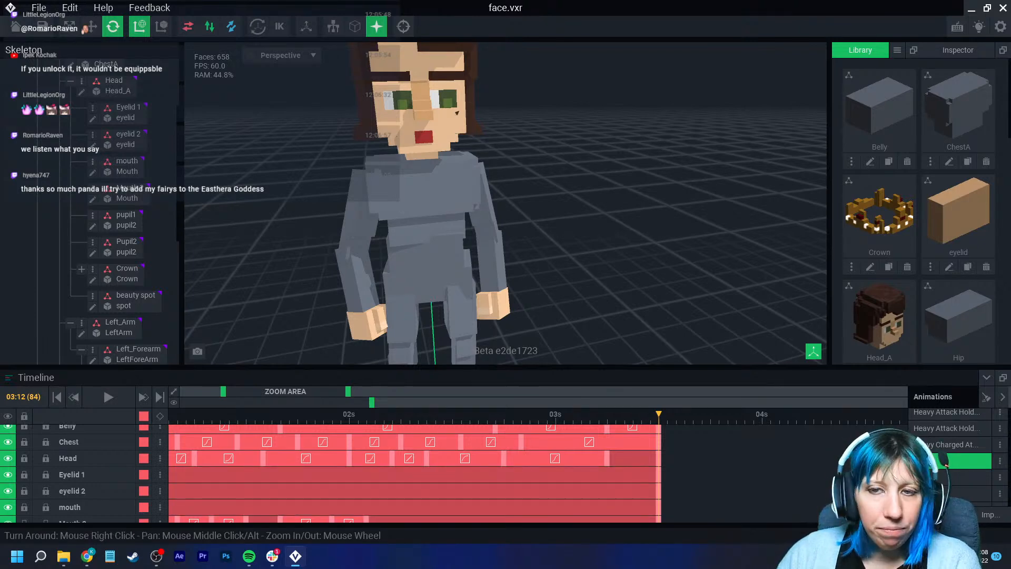
- Open the animation listed directly below Idle and inspect the character's face up close
left_click(969, 477)
left_click(968, 493)
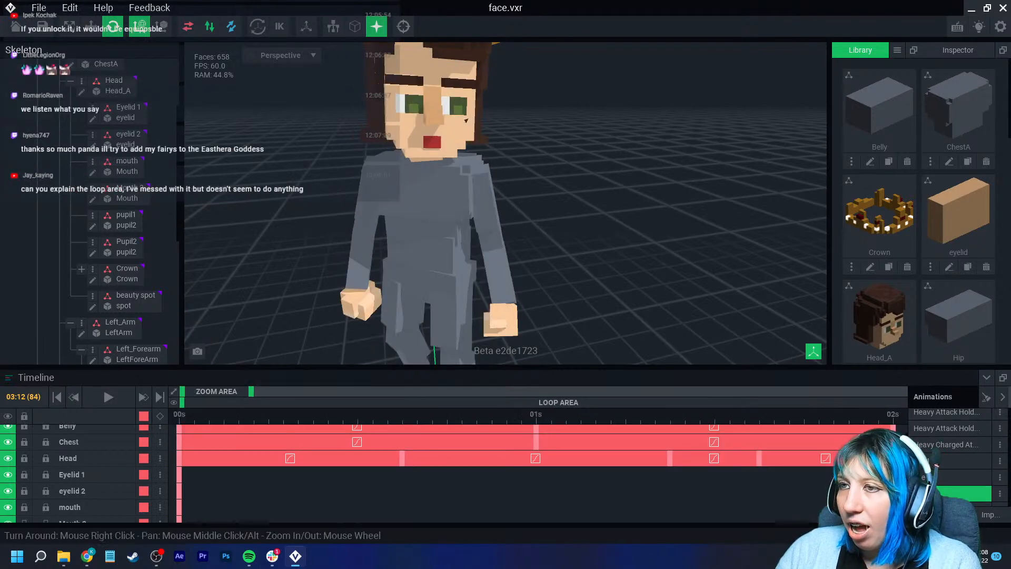
scroll(505, 203, "up", 3)
middle_click_drag(442, 68, 466, 219)
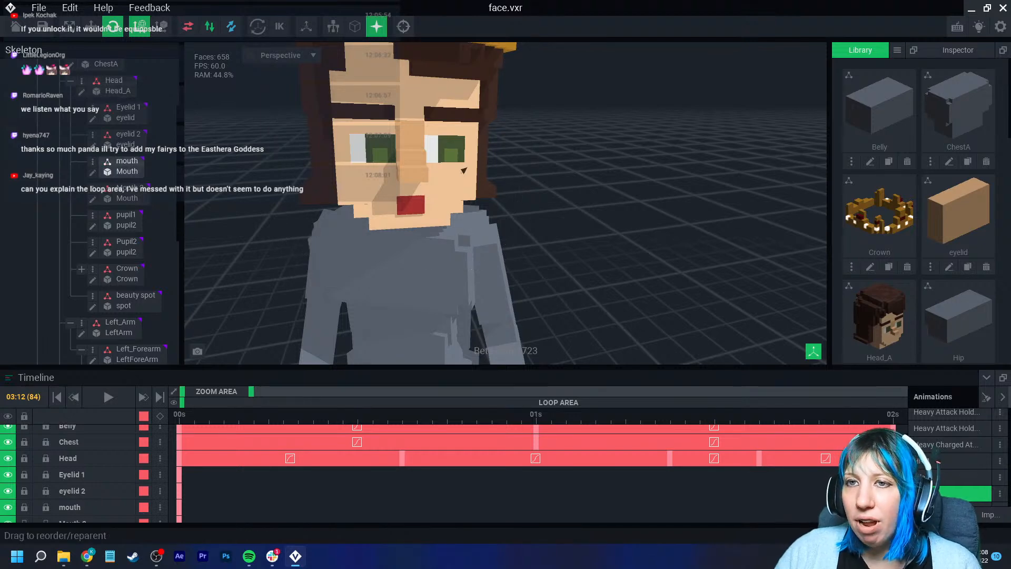
scroll(121, 168, "up", 2)
left_click(463, 171)
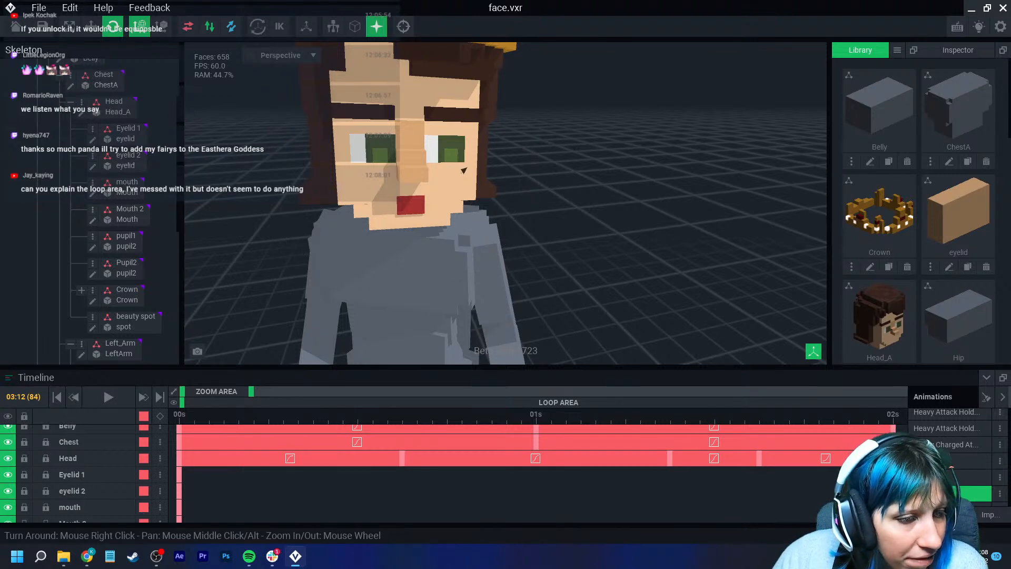
- Check the interpolation options of the middle Head segment and of the Controller segment after one second
right_click(454, 459)
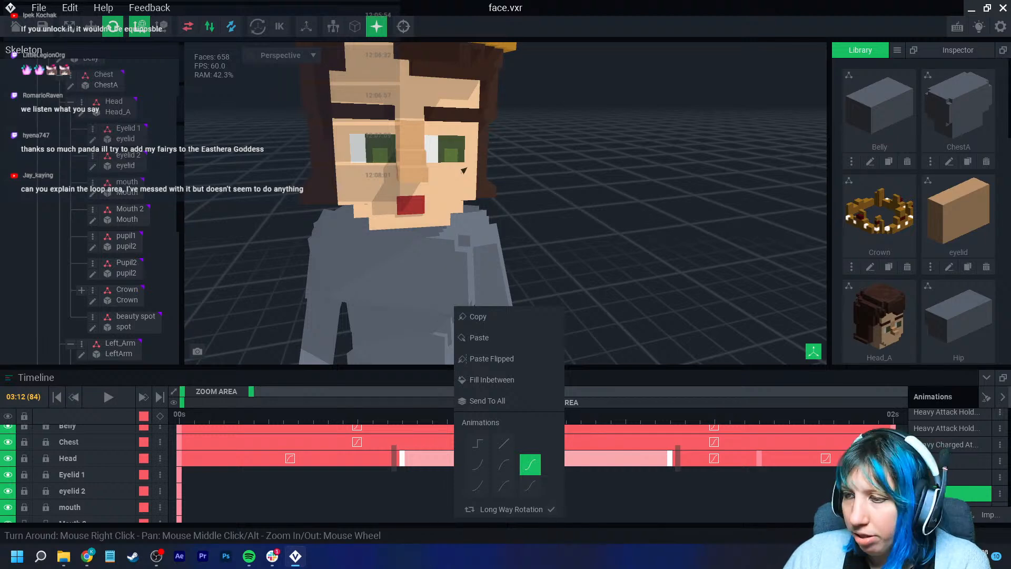
scroll(536, 473, "up", 2)
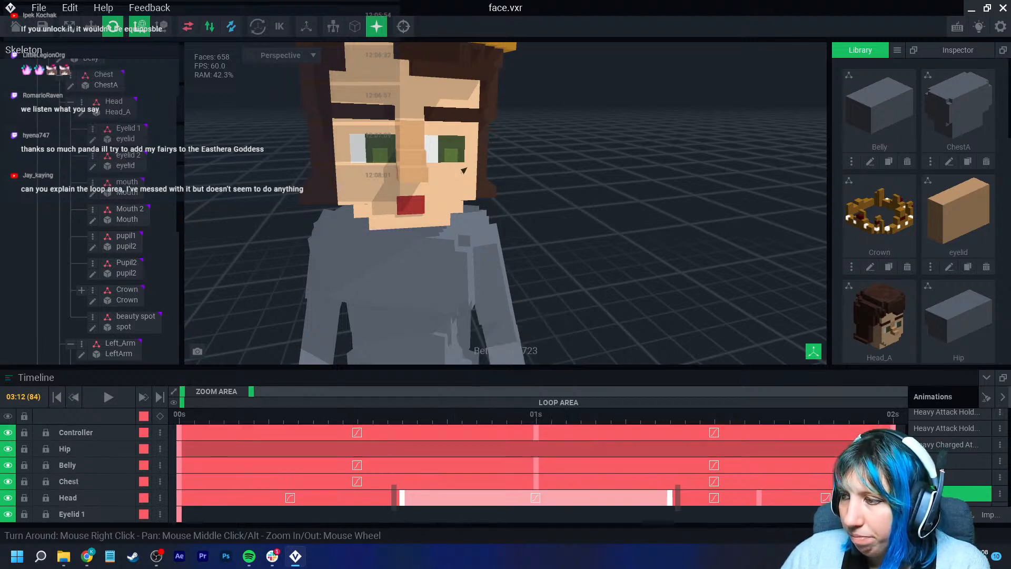
left_click(596, 414)
right_click(653, 433)
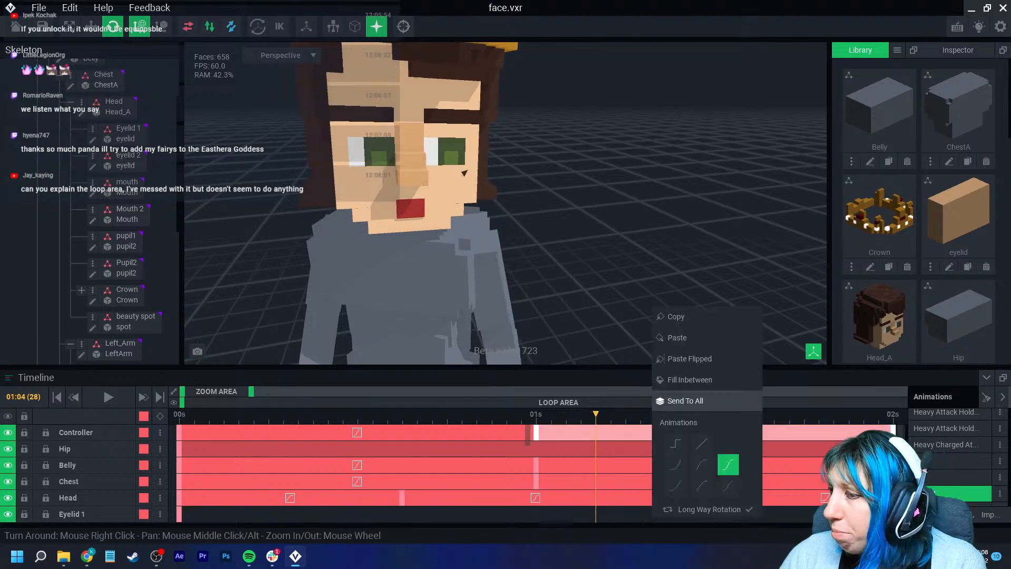
key("Escape")
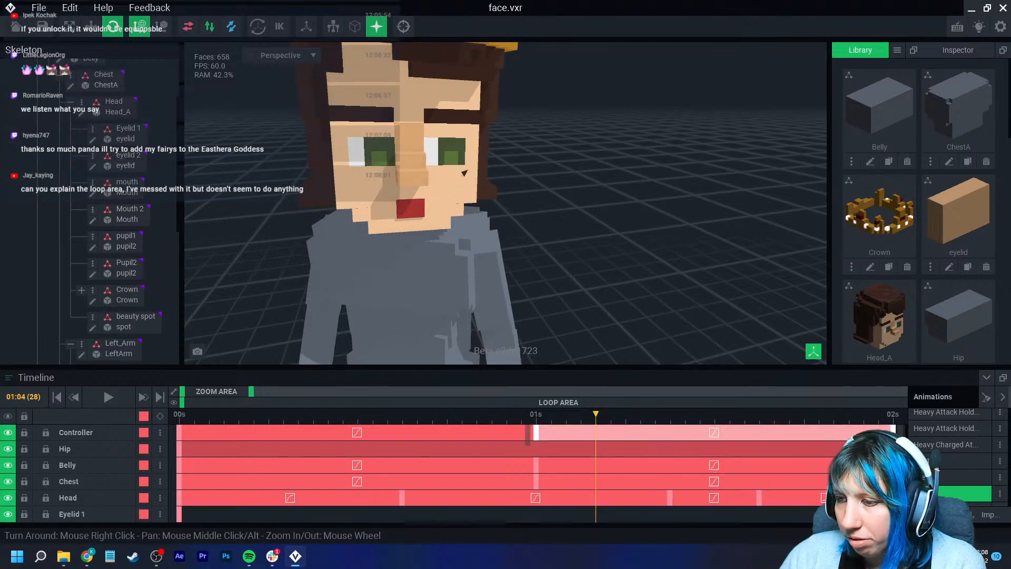
- Extend the timeline's zoom area to show a little over four seconds and switch on loop mode
right_click(545, 498)
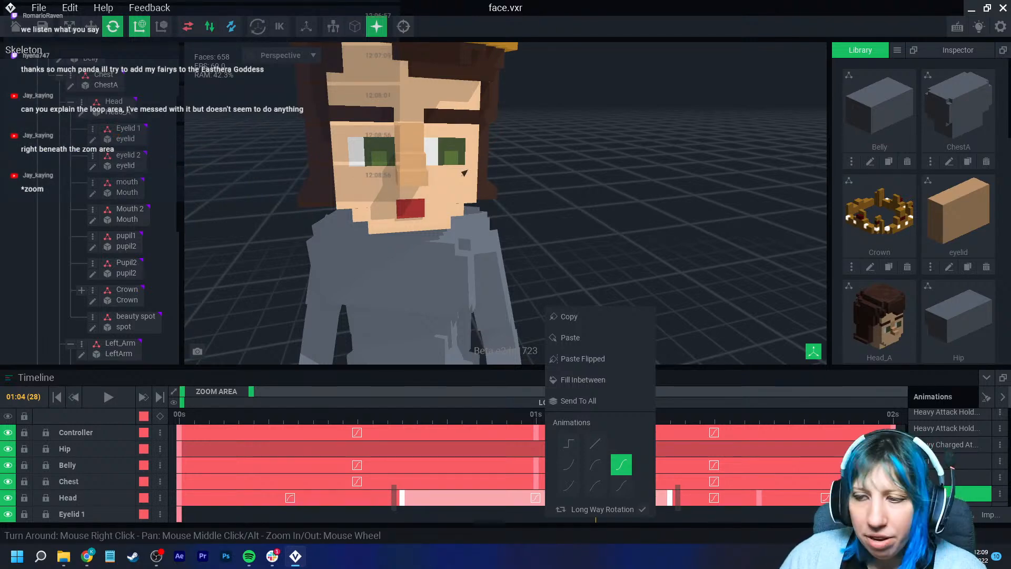
key("Escape")
left_click_drag(251, 391, 335, 392)
mouse_move(534, 402)
left_mouse_down()
mouse_move(269, 403)
mouse_move(535, 402)
left_mouse_up()
left_click(174, 402)
mouse_move(347, 403)
left_mouse_down()
mouse_move(369, 402)
mouse_move(346, 403)
left_mouse_up()
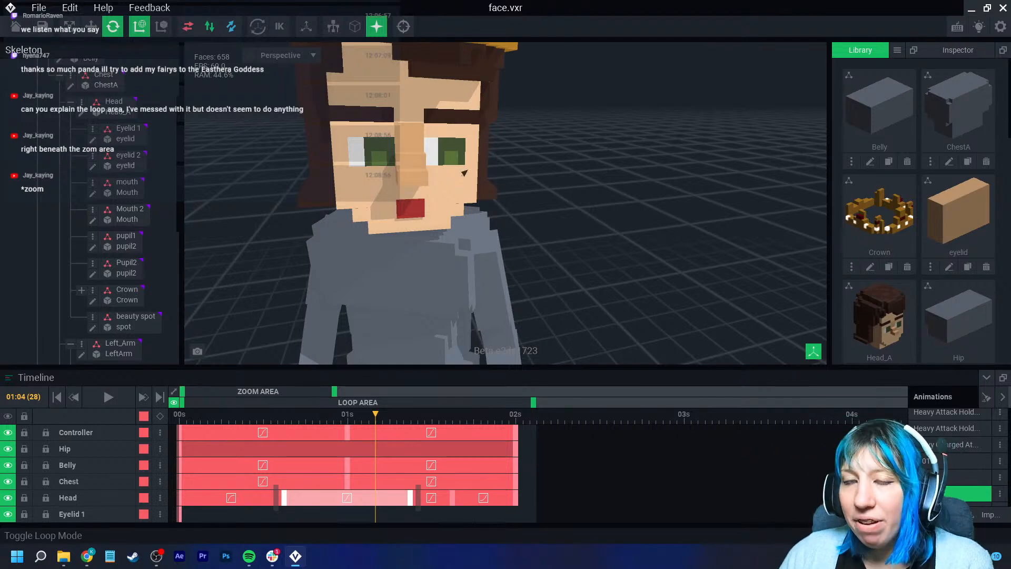
left_click(173, 403)
left_click(173, 402)
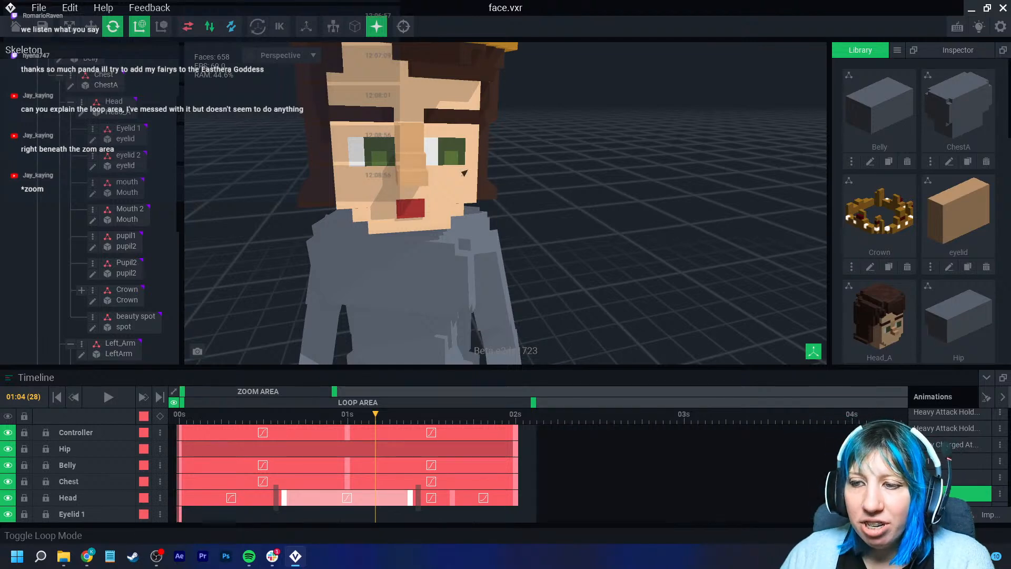
- Shorten the loop area to end at one second and play the looped section from the start
left_click_drag(533, 403, 344, 402)
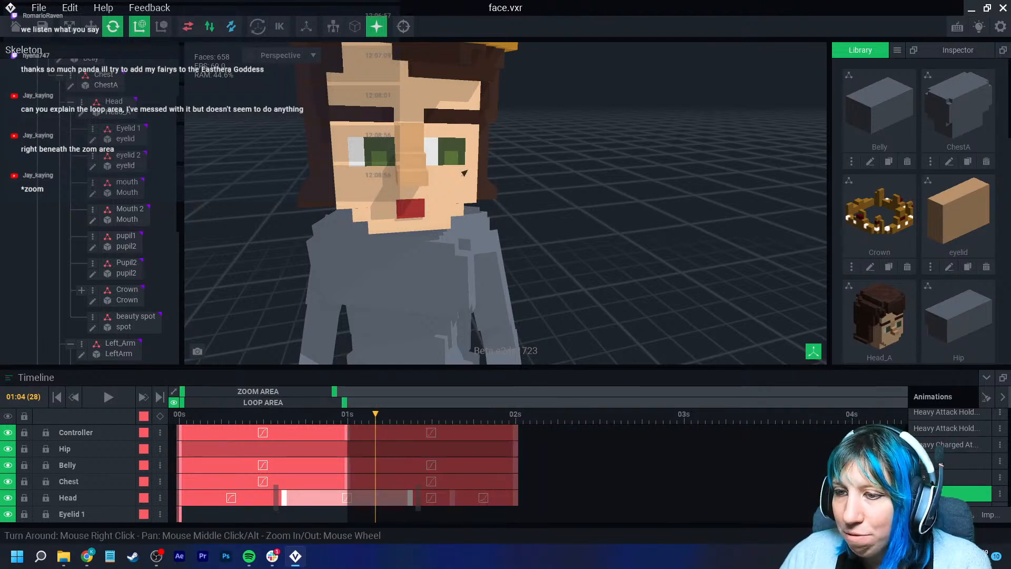
left_click(179, 415)
left_click(108, 396)
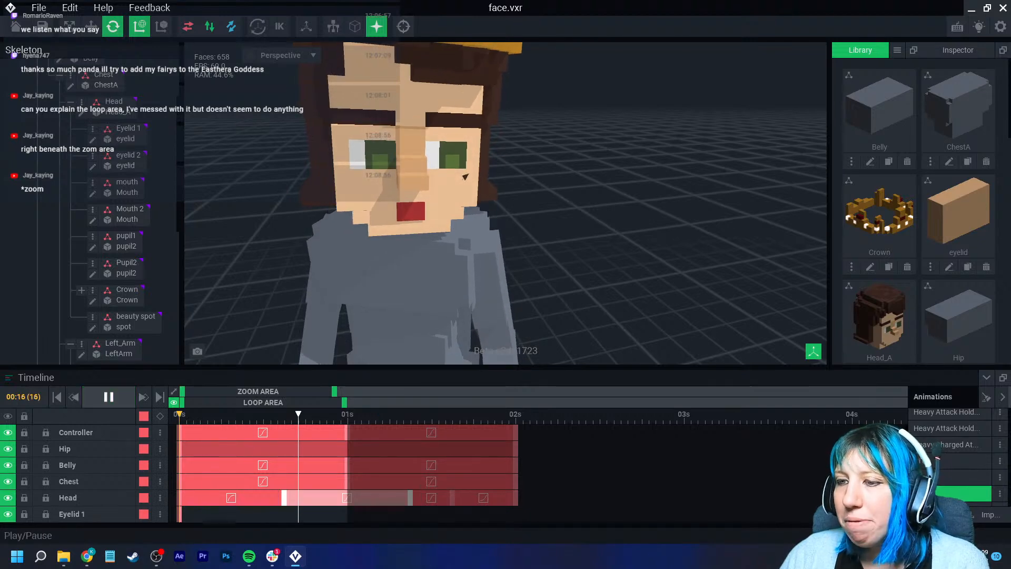
- Turn off loop mode, stop playback, and place the loop area over about 1.6 to 2 seconds
mouse_move(263, 403)
left_mouse_down()
mouse_move(457, 402)
mouse_move(270, 402)
left_mouse_up()
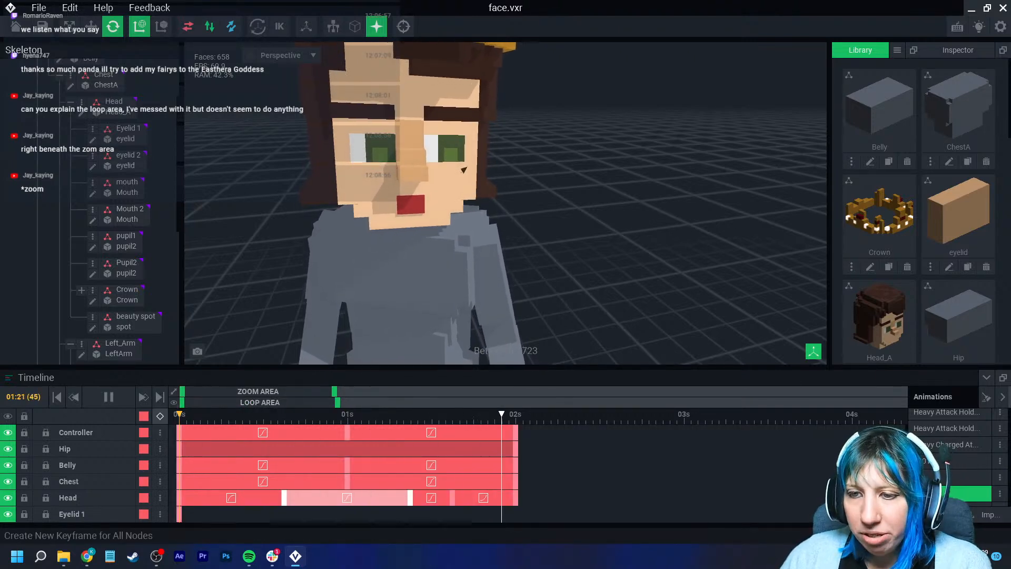
left_click(108, 397)
left_click_drag(260, 403, 437, 403)
left_click_drag(357, 402, 447, 402)
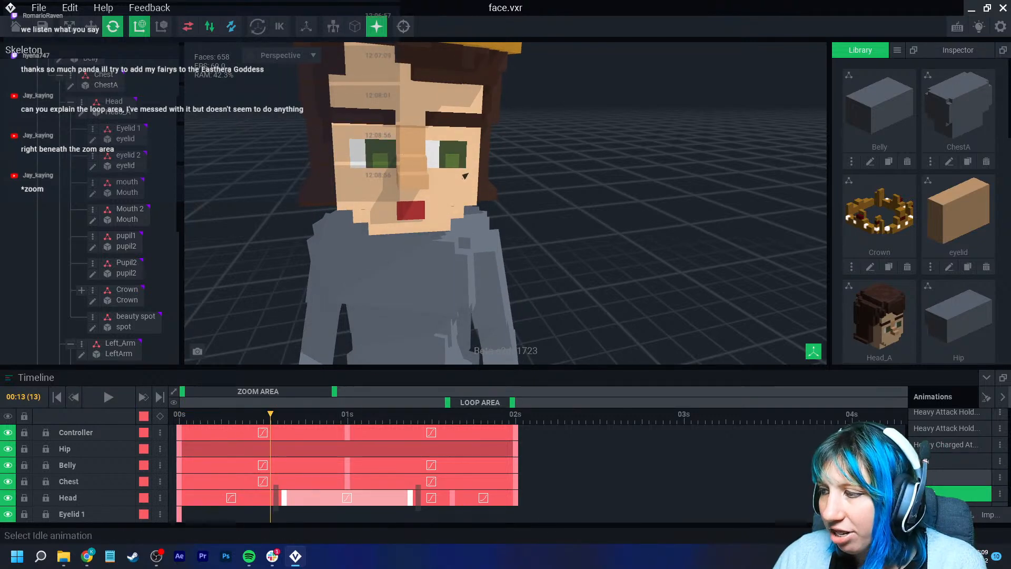
- Open the Idle animation, turn on loop mode, and watch its looped section play with more of the body in view
left_click(951, 477)
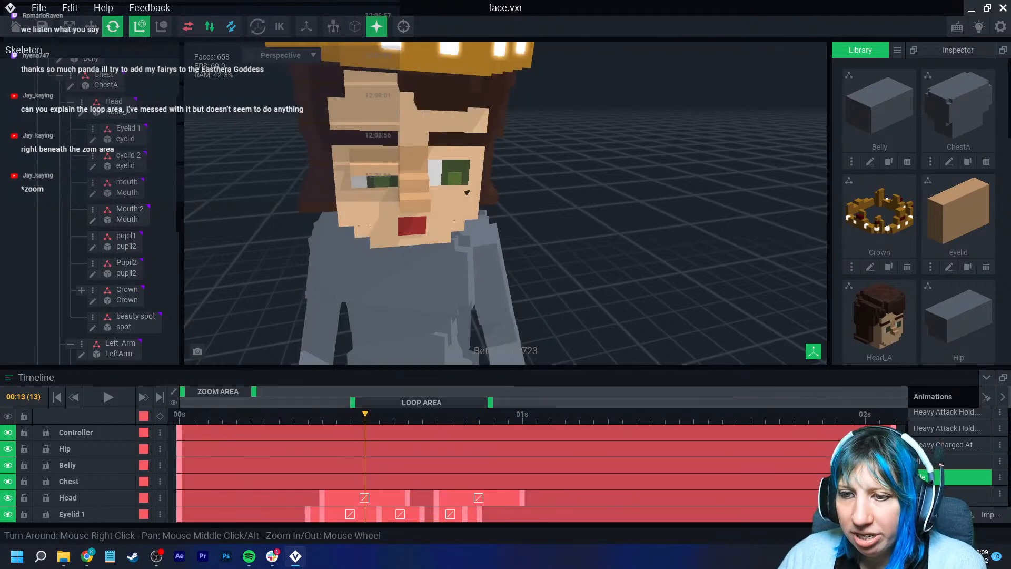
left_click(174, 402)
left_click(108, 397)
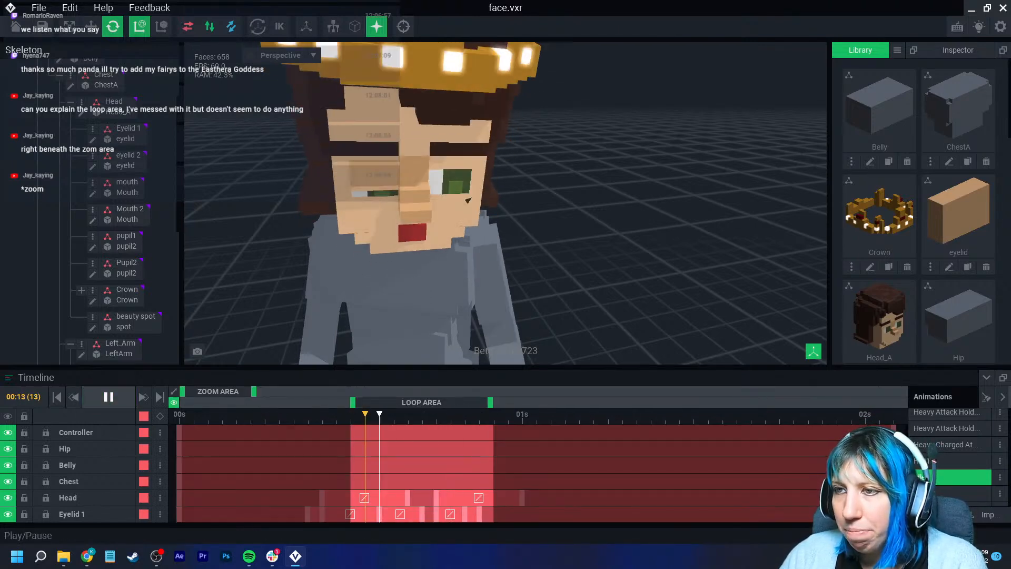
scroll(363, 295, "down", 2)
mouse_move(390, 301)
right_mouse_down()
mouse_move(321, 274)
mouse_move(375, 296)
right_mouse_up()
- Resize and shift the loop area during playback, turn loop mode off, and set the area from 0 to about 1.4 seconds
left_click_drag(352, 402, 238, 402)
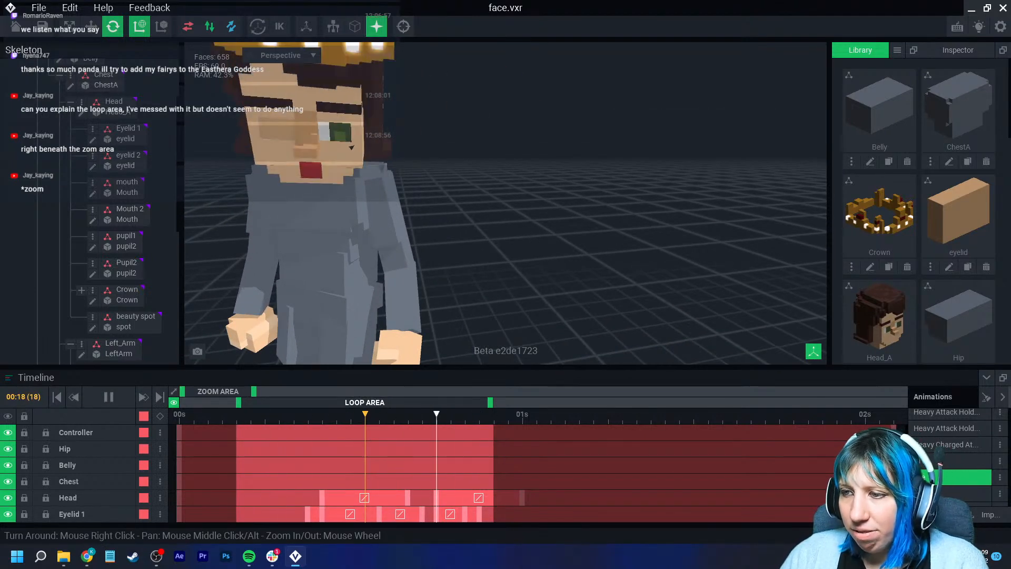
left_click_drag(490, 402, 704, 402)
left_click_drag(472, 403, 572, 402)
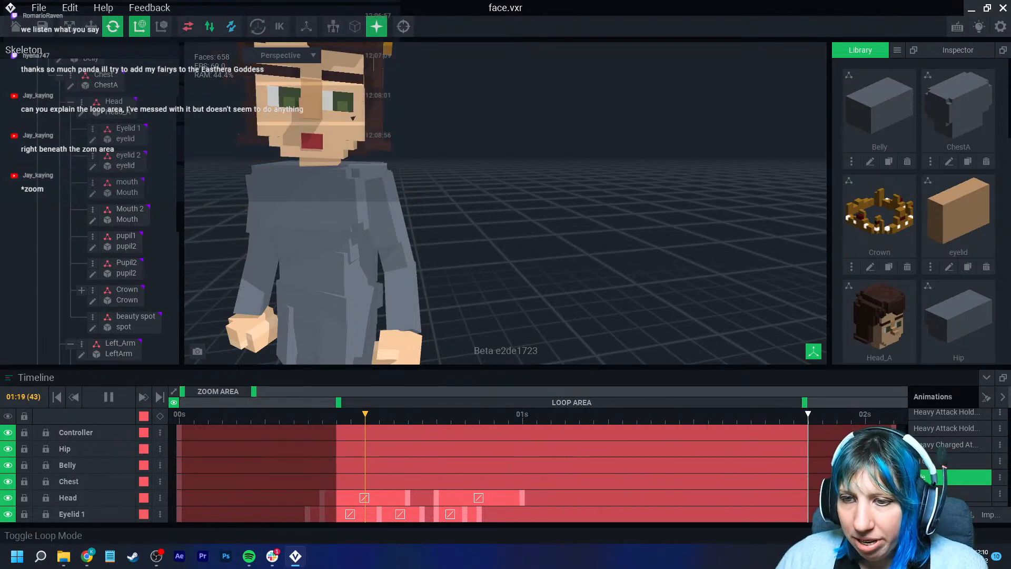
left_click(174, 403)
left_click_drag(571, 403, 415, 402)
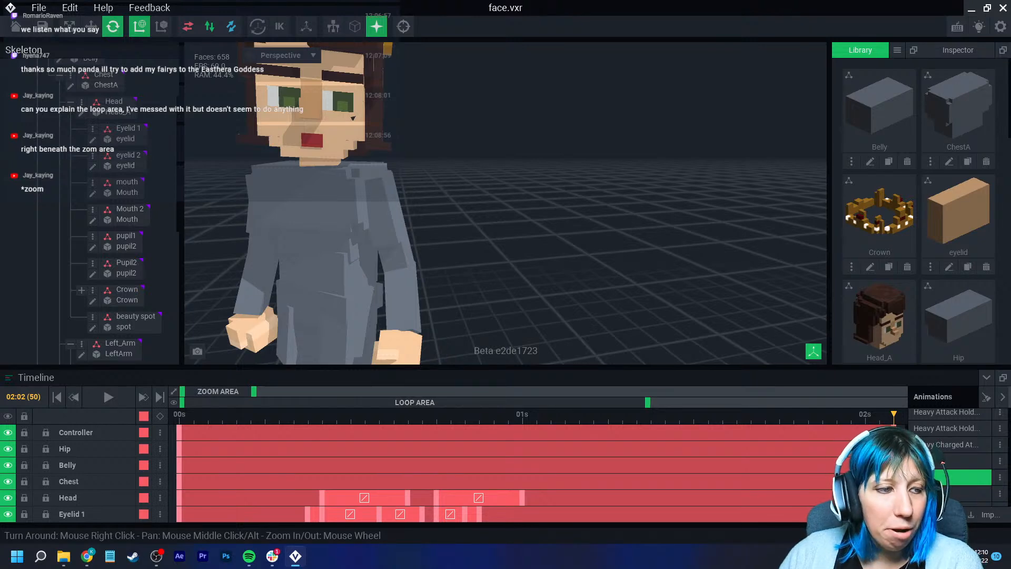
- Examine the crowned character's face, head and upper body from several distances and angles
scroll(379, 295, "down", 5)
right_click_drag(401, 293, 431, 303)
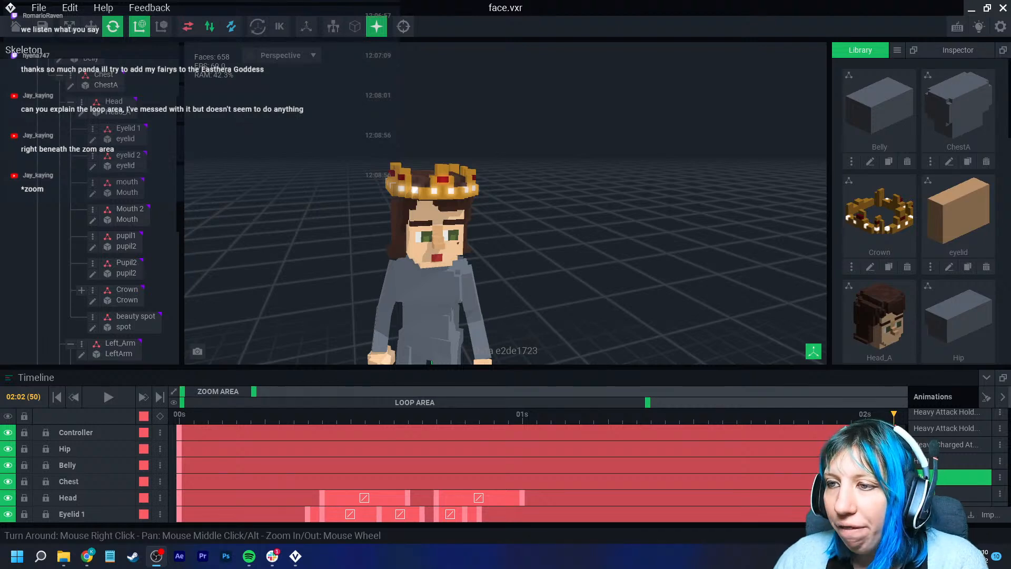
right_click_drag(396, 257, 395, 259)
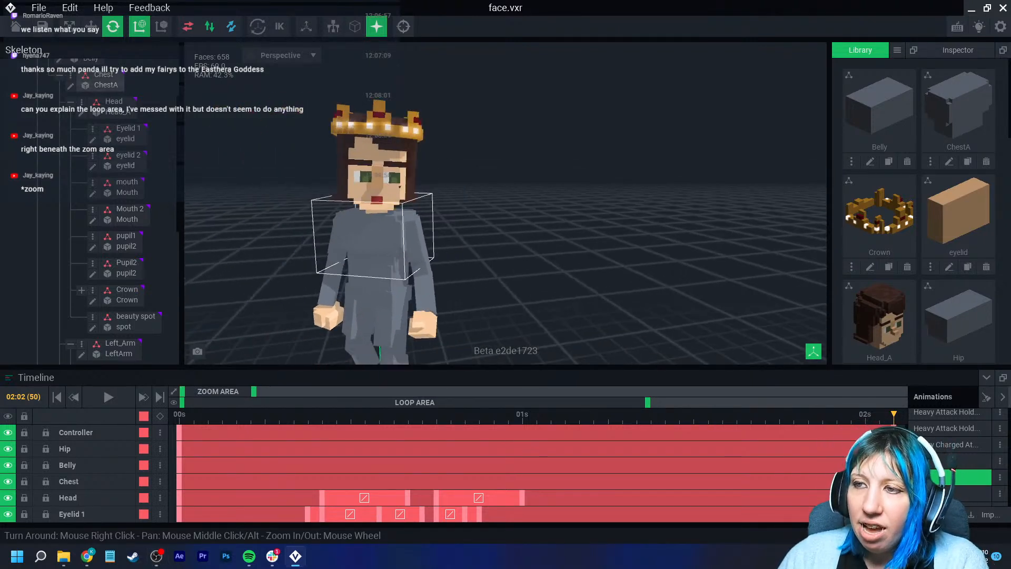
scroll(447, 258, "up", 10)
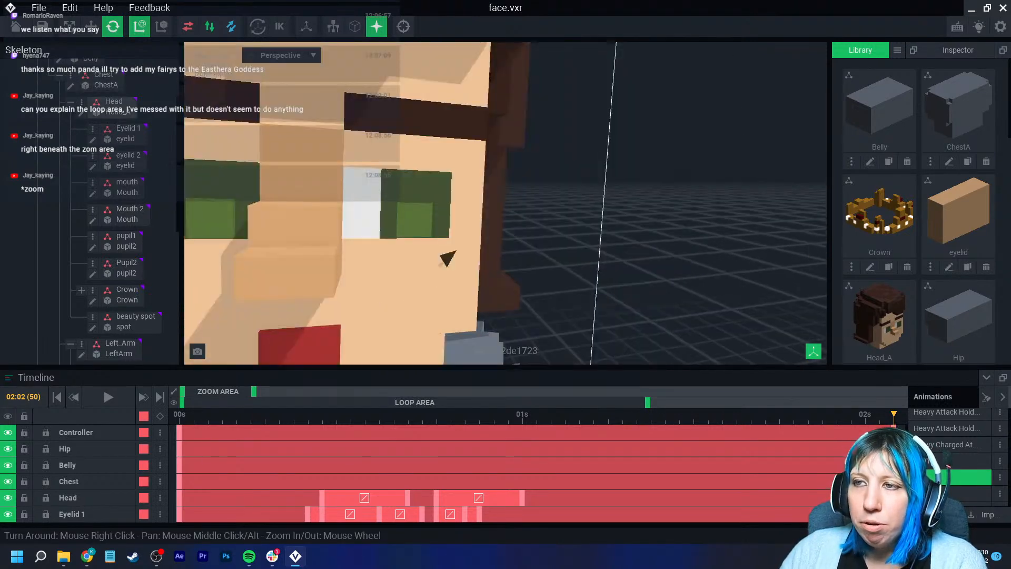
scroll(506, 204, "down", 10)
right_click_drag(505, 203, 487, 213)
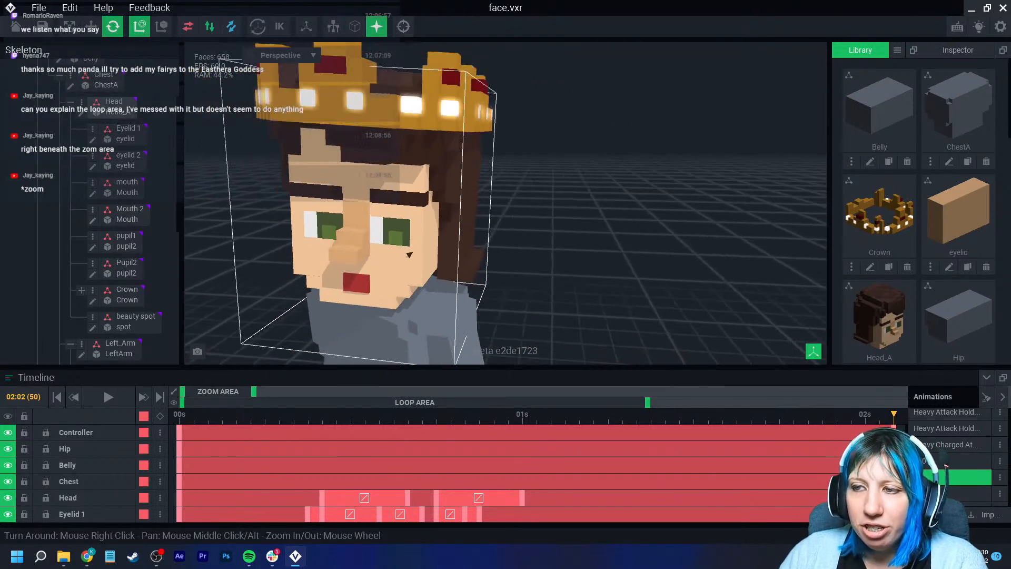
scroll(506, 203, "down", 6)
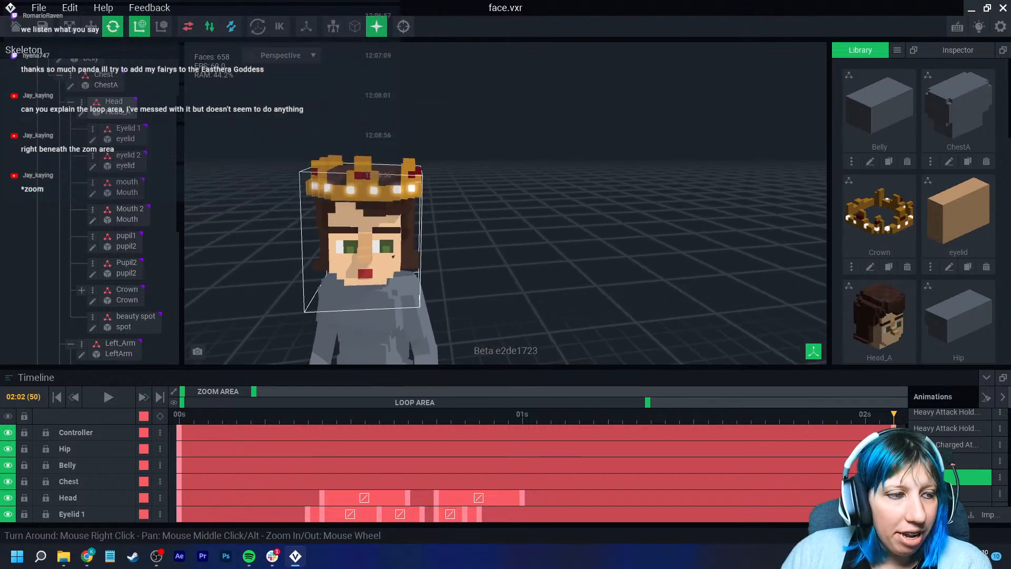
mouse_move(378, 273)
right_mouse_down()
mouse_move(311, 271)
mouse_move(334, 303)
mouse_move(442, 273)
mouse_move(358, 273)
mouse_move(332, 322)
mouse_move(306, 284)
mouse_move(372, 282)
right_mouse_up()
scroll(378, 273, "down", 5)
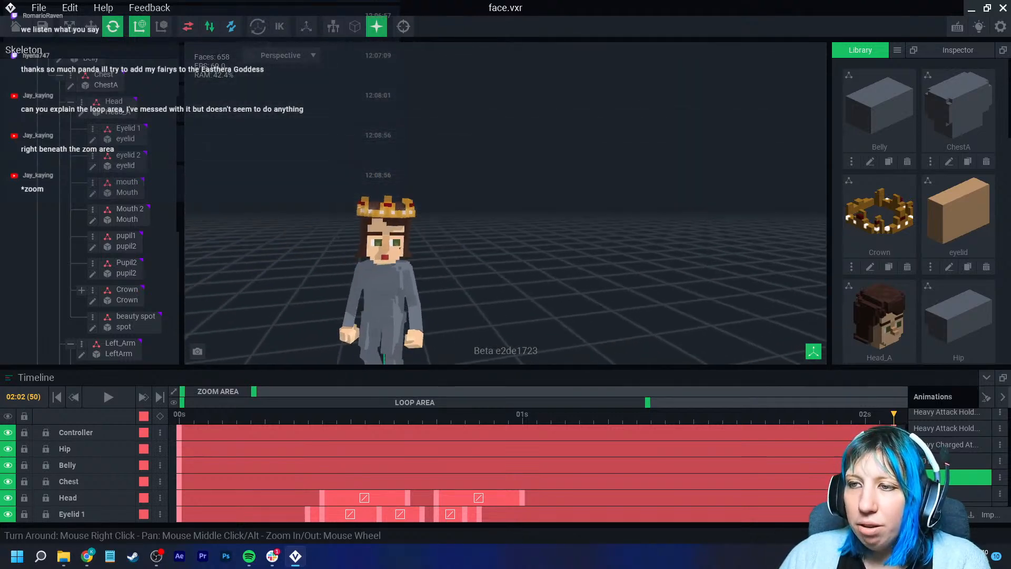
scroll(371, 282, "up", 4)
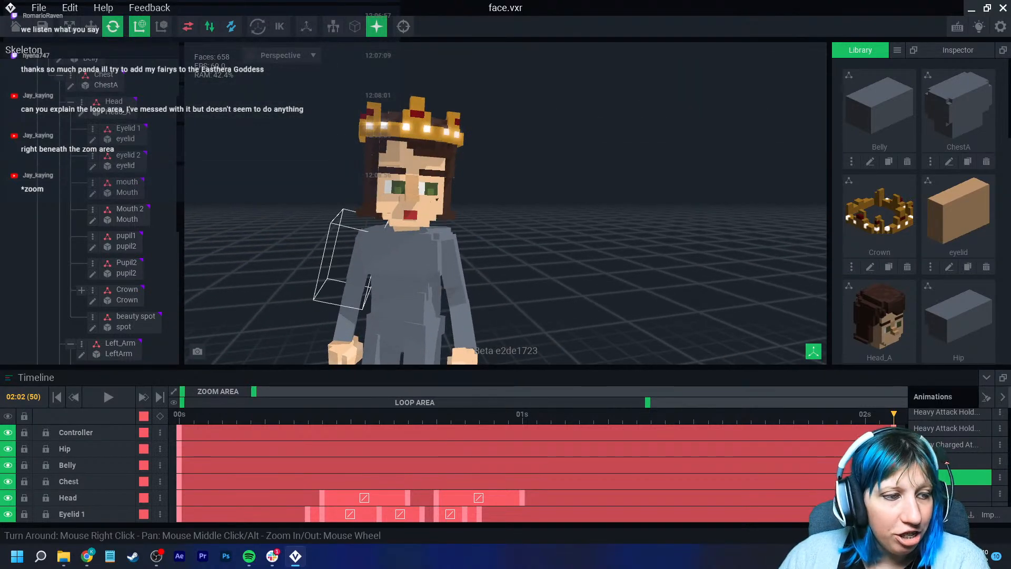
mouse_move(334, 289)
right_mouse_down()
mouse_move(295, 293)
mouse_move(342, 295)
right_mouse_up()
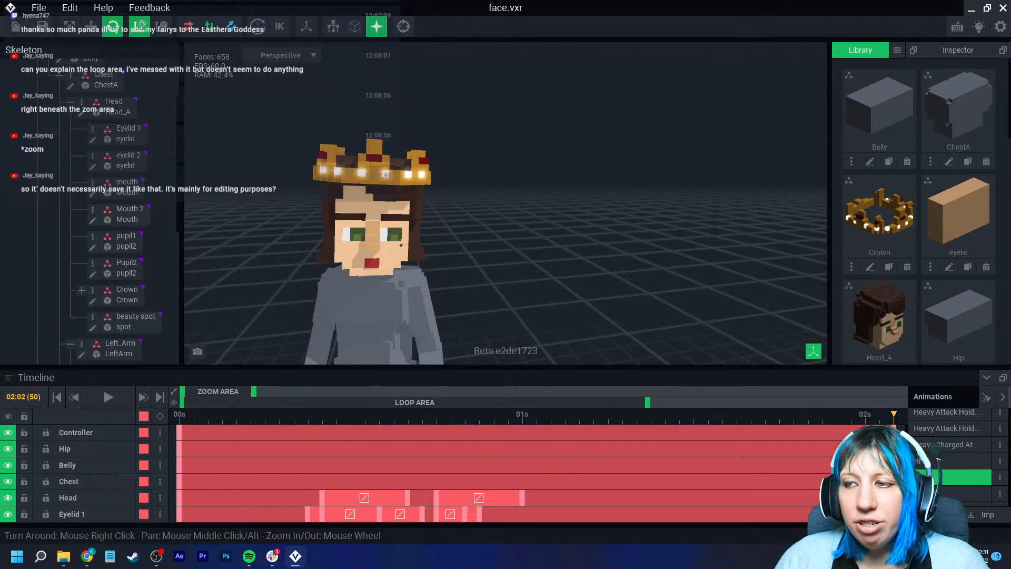
- Move the loop area's start to about 0.3 seconds, and hide the Hip node to inspect the body without it
left_click_drag(183, 402, 296, 403)
left_click(8, 449)
scroll(337, 308, "down", 4)
middle_click_drag(337, 308, 355, 195)
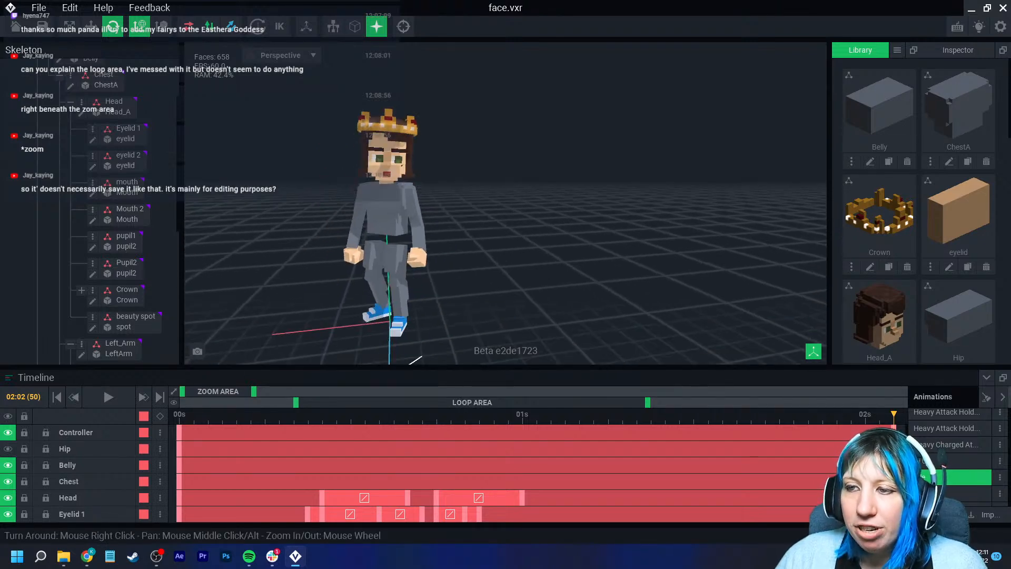
scroll(356, 210, "up", 4)
right_click_drag(356, 211, 345, 232)
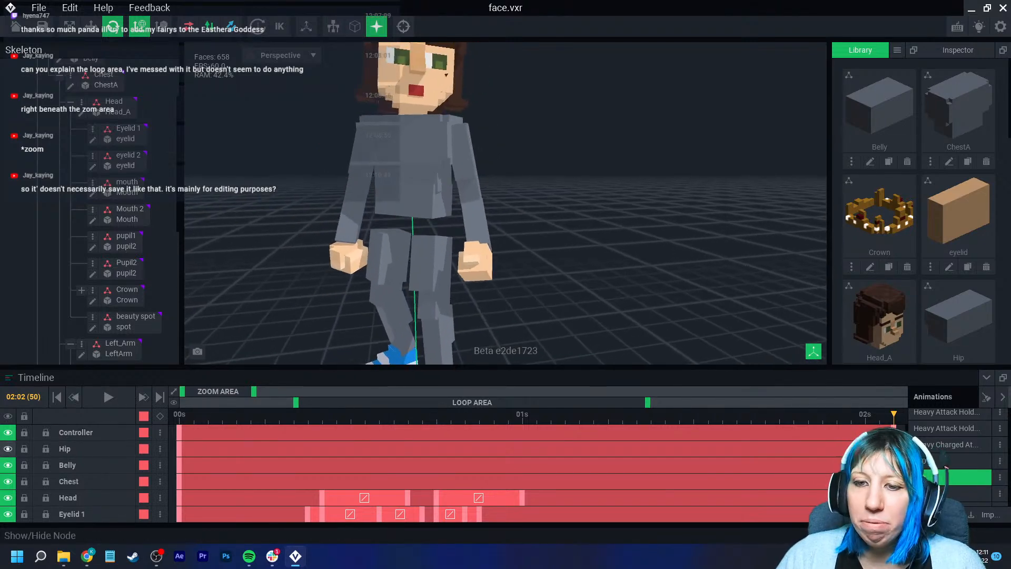
- Show the Hip node again, toggling its visibility a few times and leaving it displayed
left_click(8, 449)
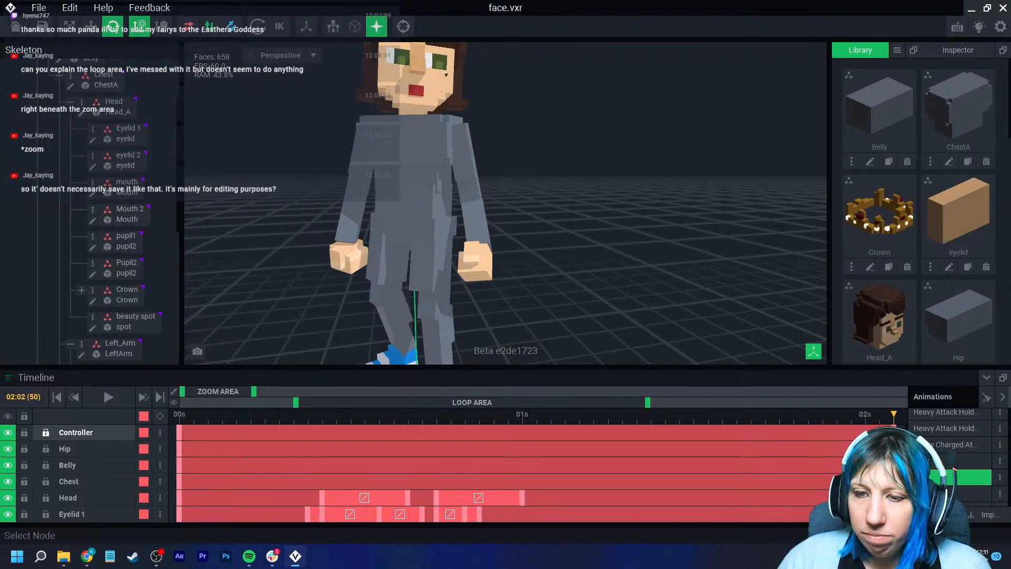
left_click(8, 448)
left_click(8, 449)
left_click(8, 449)
left_click(8, 449)
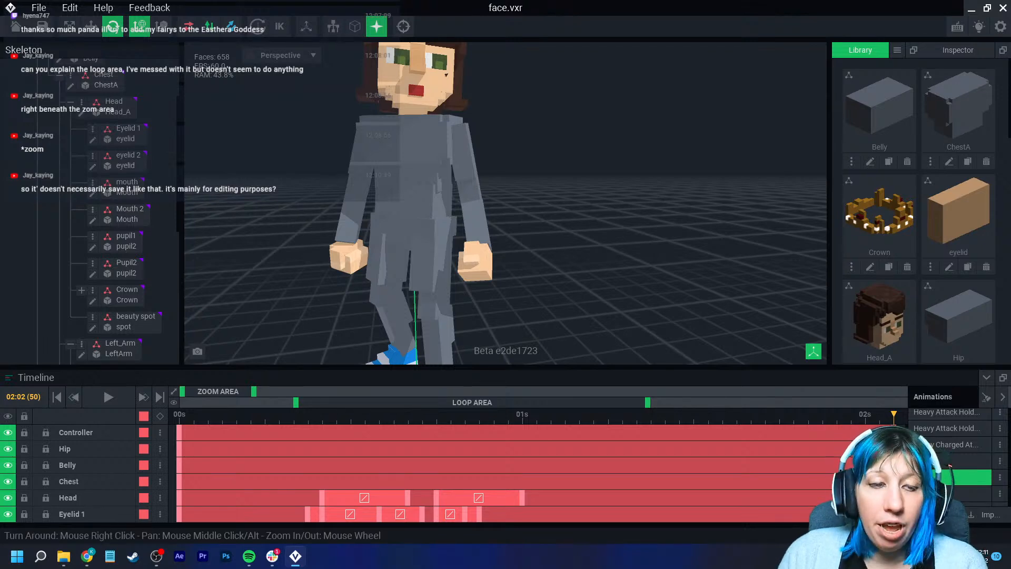